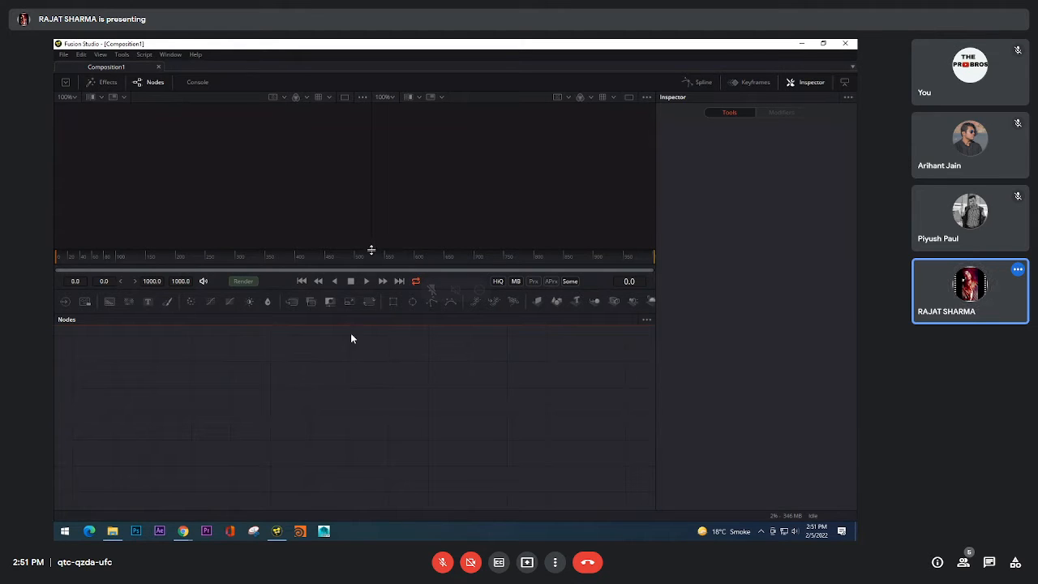
Step: Switch to File Explorer and open the Fusion folder inside SOFTWARES on New Volume (D:)
left_click_drag(372, 249, 377, 271)
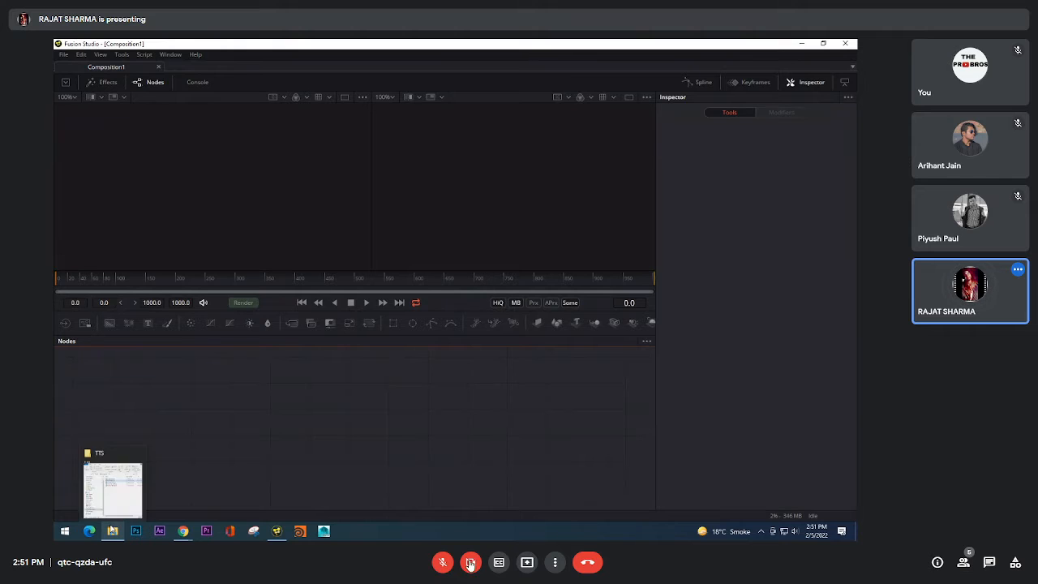
left_click(112, 530)
left_click_drag(372, 136, 609, 125)
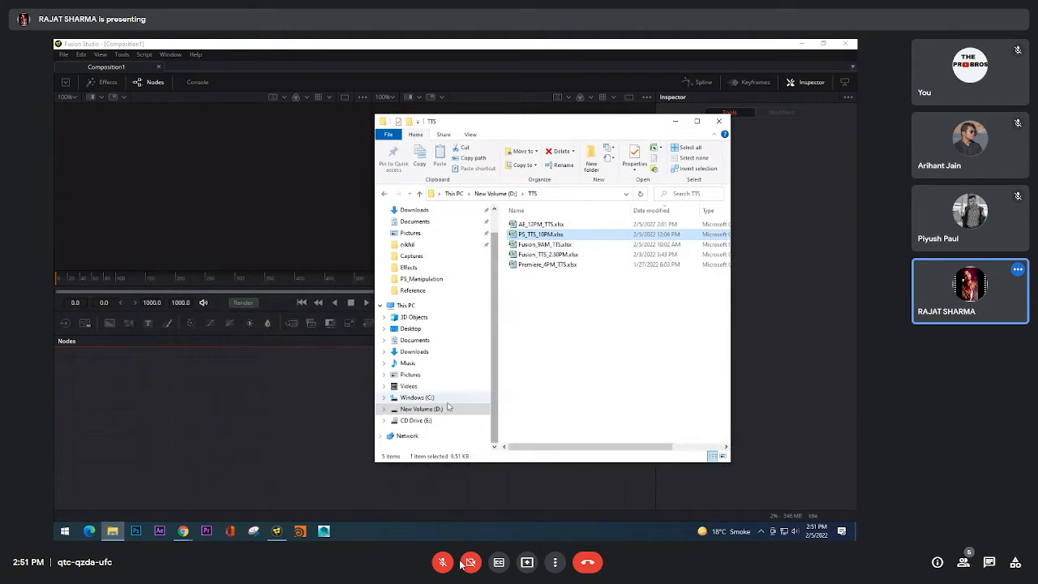
left_click(421, 409)
double_click(536, 245)
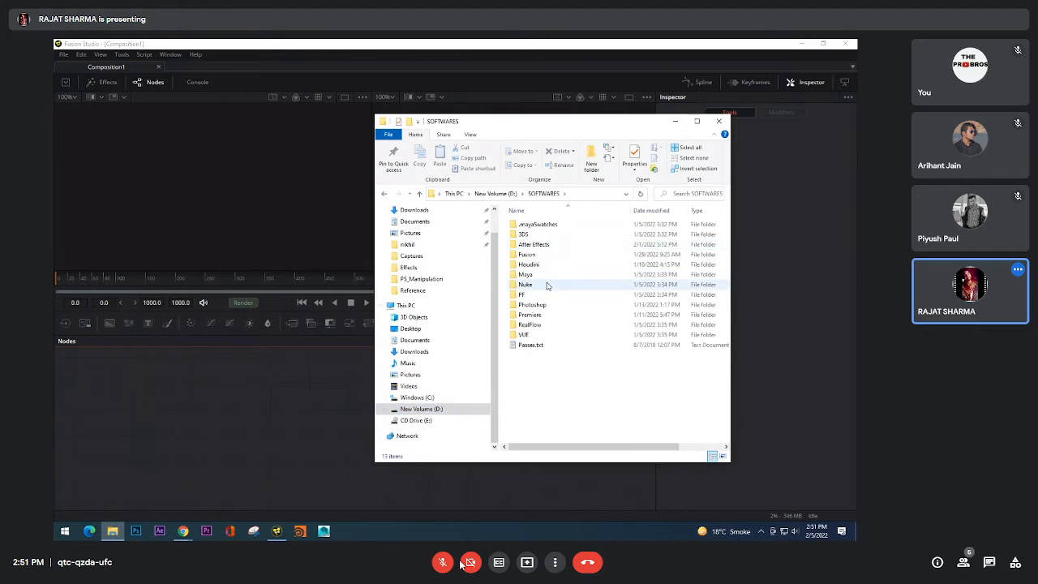
double_click(548, 266)
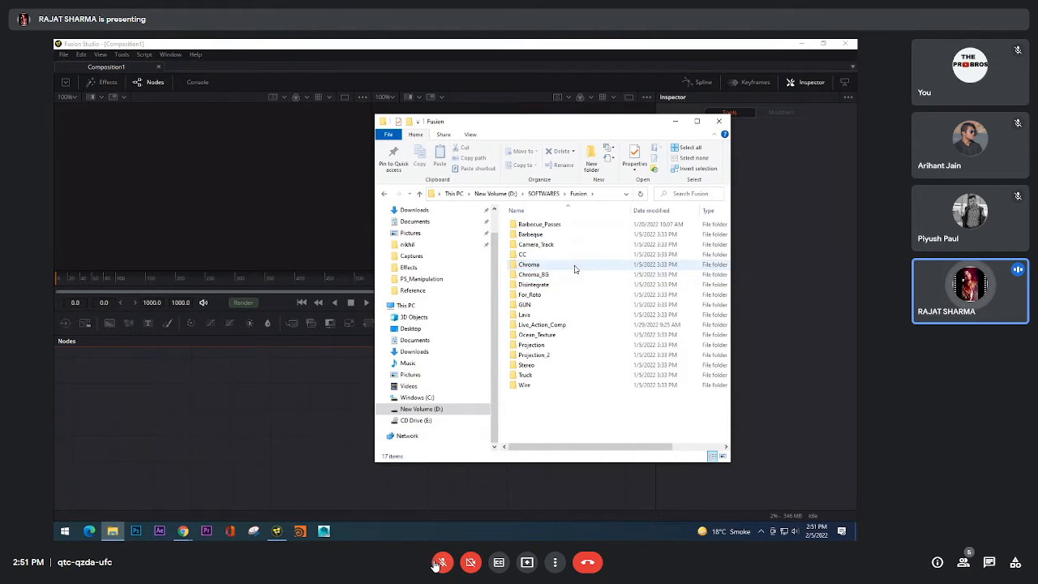
left_click(440, 562)
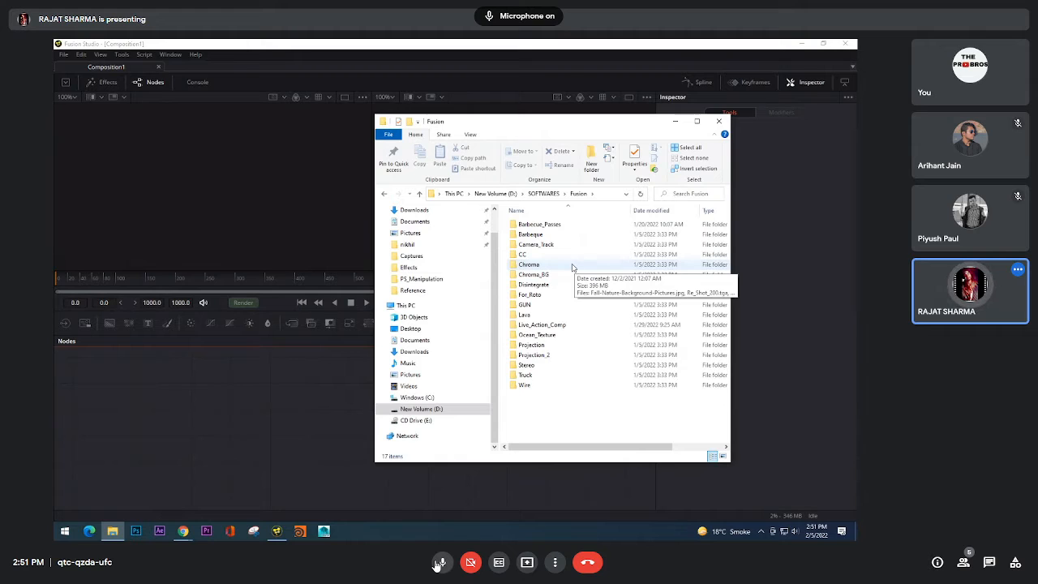
left_click(440, 562)
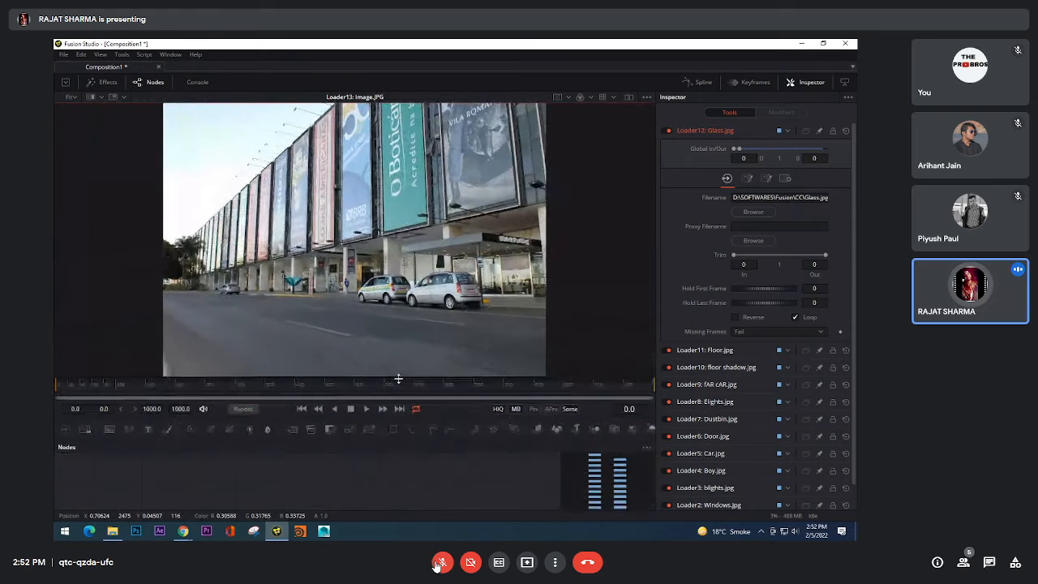
Step: Enlarge the viewer area and view the inside wall.jpg and matte.jpg loaders in it
left_click_drag(476, 487, 442, 370)
left_click_drag(367, 489, 365, 507)
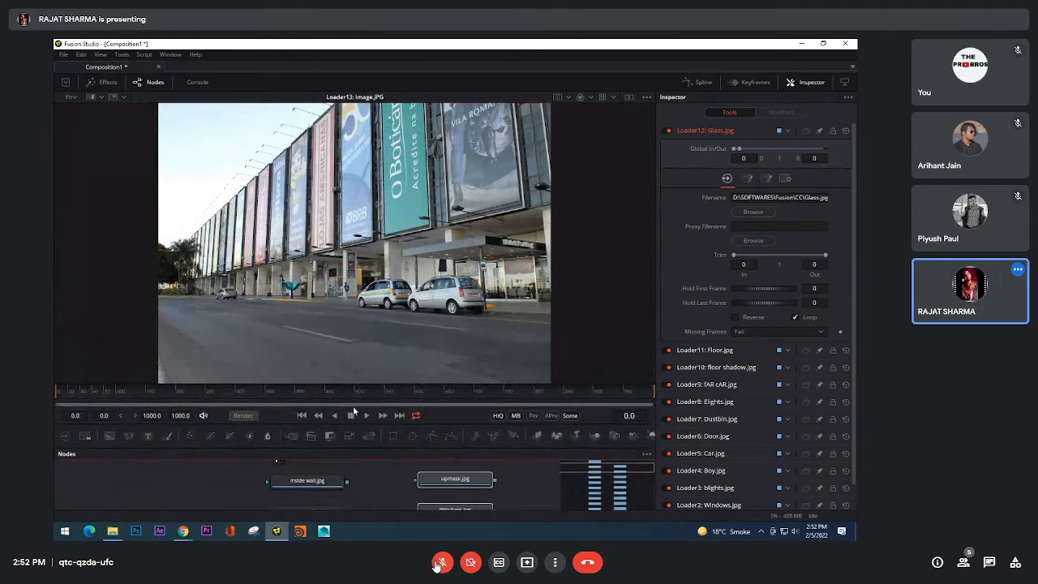
left_click_drag(255, 489, 165, 498)
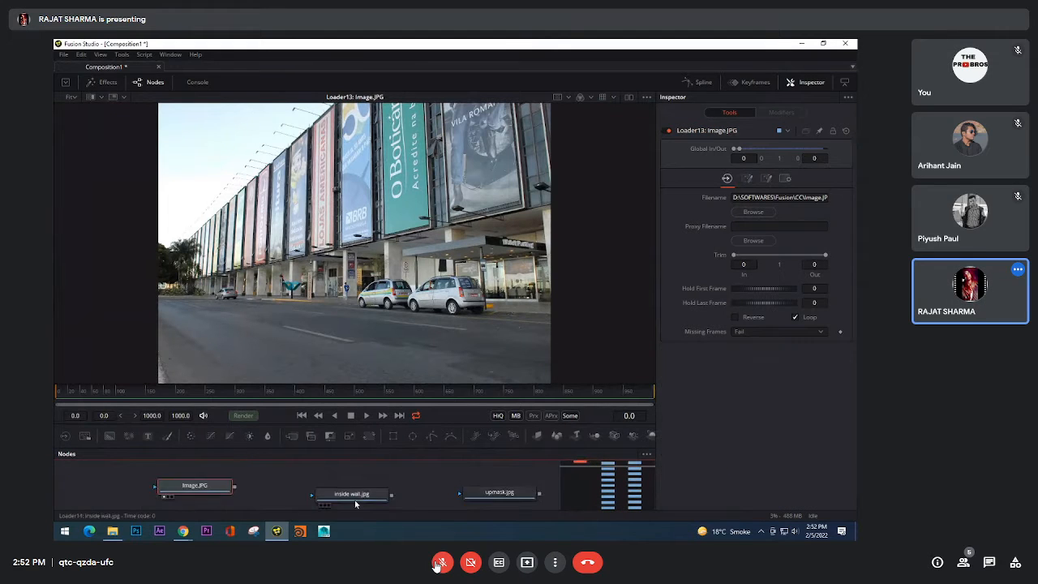
left_click_drag(354, 503, 369, 332)
left_click_drag(430, 505, 424, 476)
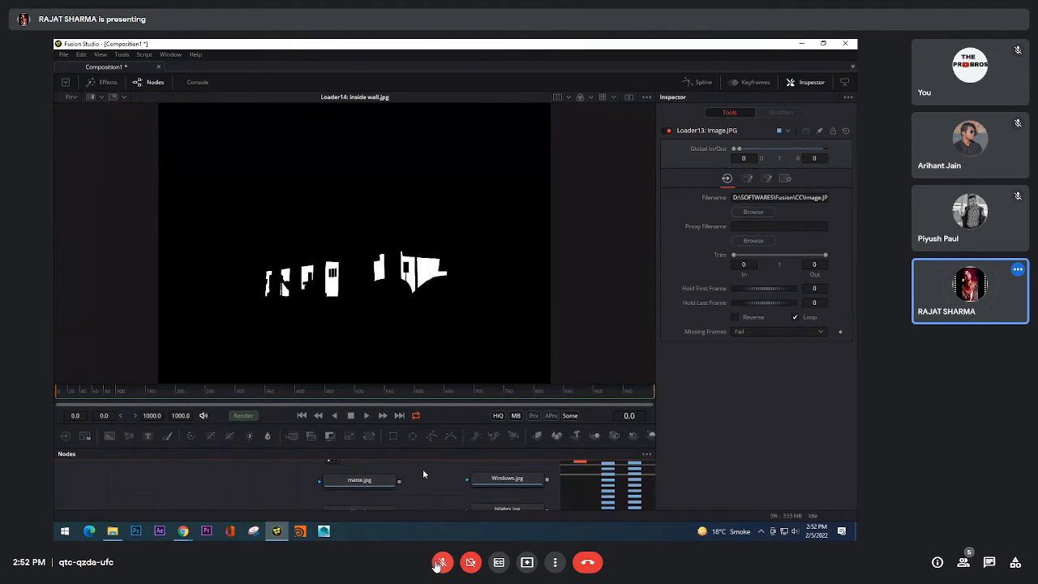
left_click_drag(362, 480, 407, 365)
left_click_drag(425, 480, 429, 431)
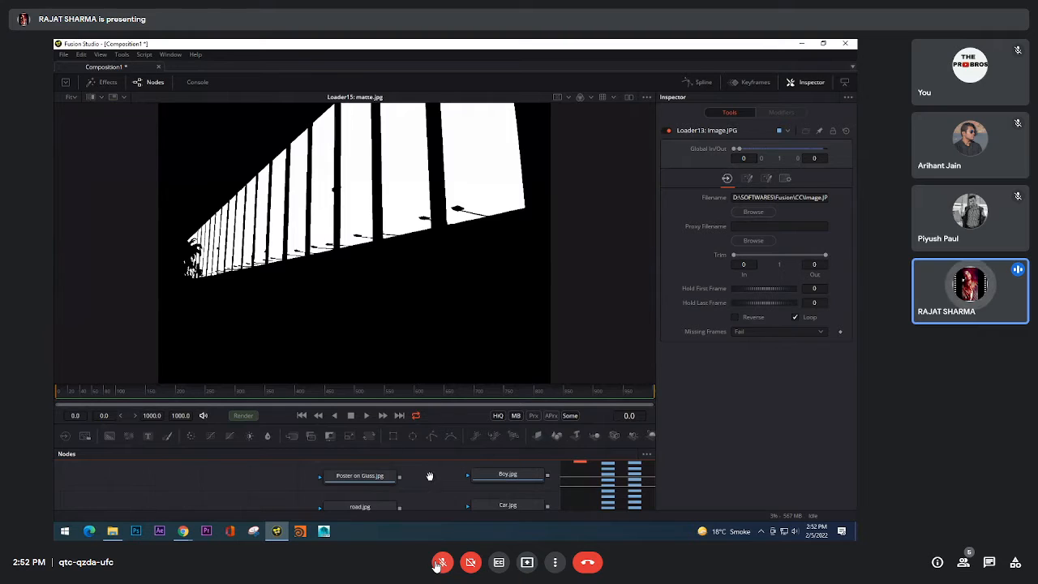
Step: View more of the matte loaders one after another in the viewer, including Door.jpg and Car.jpg
left_click_drag(430, 476, 429, 502)
left_click_drag(367, 473, 409, 365)
left_click_drag(420, 474, 419, 442)
left_click_drag(370, 471, 443, 245)
left_click_drag(419, 502, 412, 357)
left_click_drag(424, 478, 424, 460)
left_click_drag(370, 496, 423, 288)
left_click_drag(473, 497, 426, 497)
left_click_drag(454, 490, 467, 324)
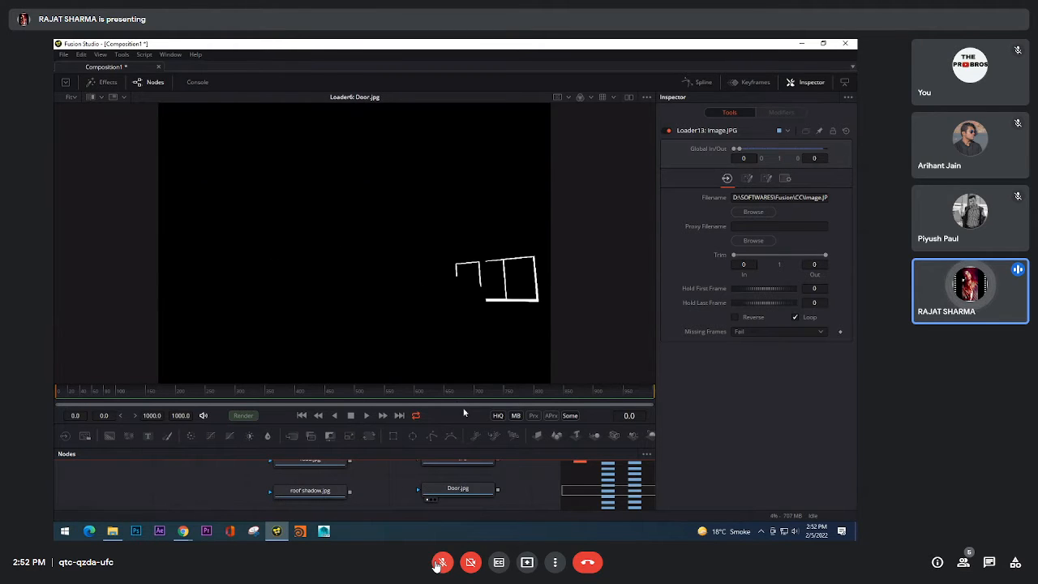
left_click_drag(495, 477, 501, 267)
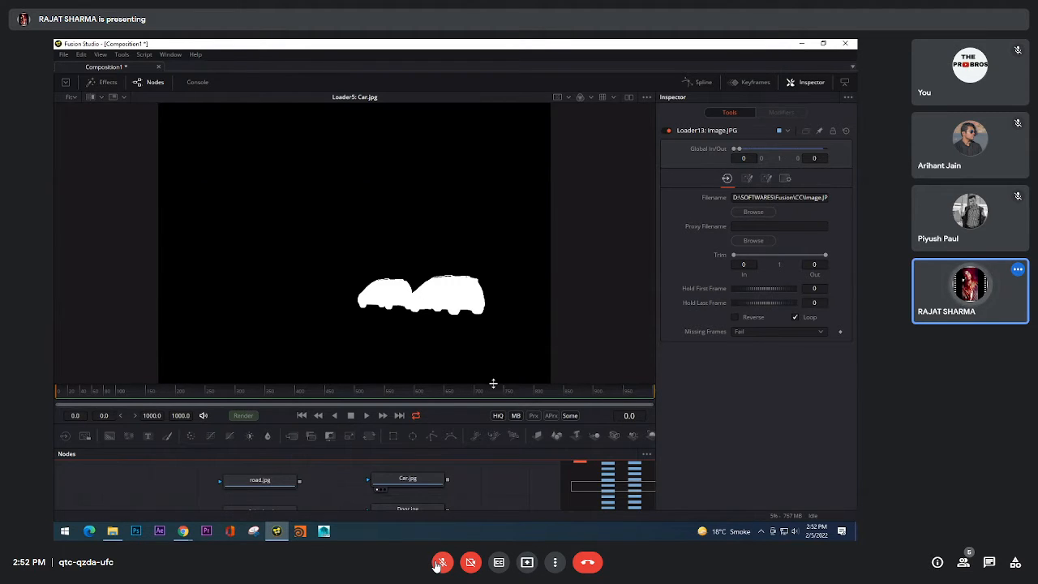
Step: Enlarge the node area and view the Door.jpg, Dustbin.jpg, Elights.jpg and fAR cAR.jpg mattes in the viewer
left_click_drag(493, 379, 519, 280)
scroll(519, 404, "down", 2)
scroll(511, 410, "up", 2)
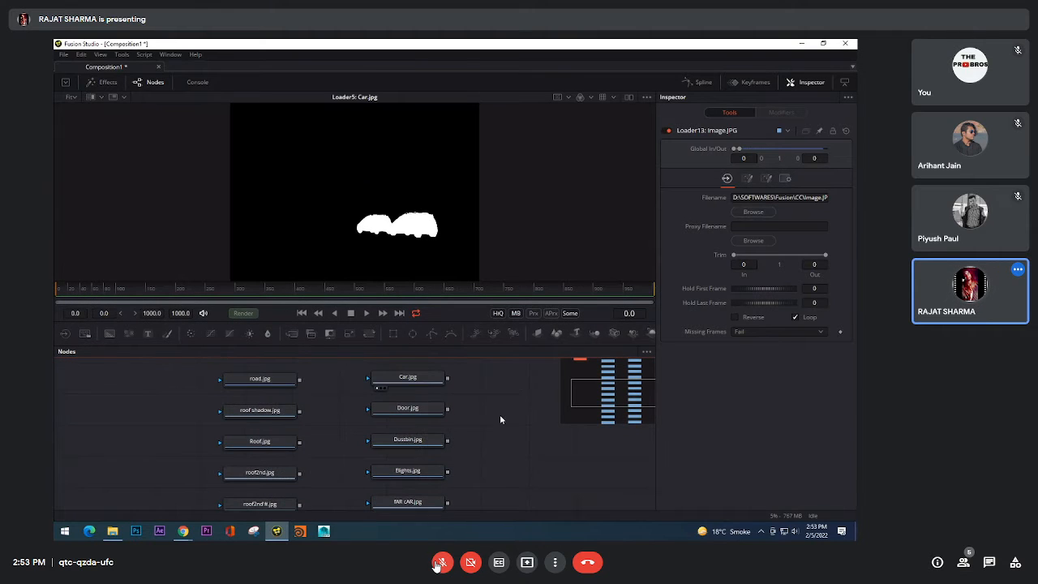
left_click_drag(408, 408, 465, 163)
left_click_drag(433, 444, 471, 235)
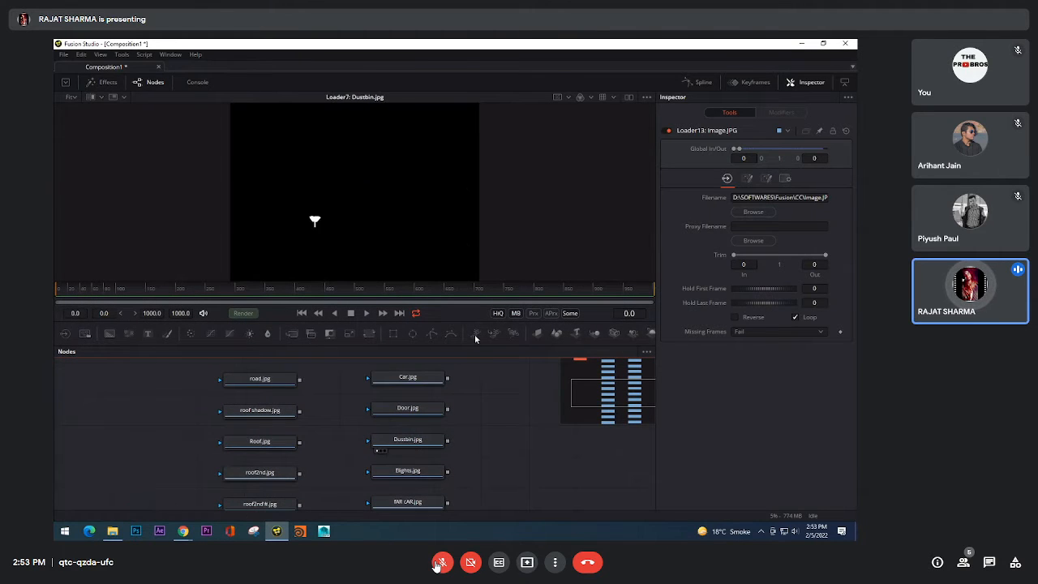
left_click_drag(412, 498, 456, 244)
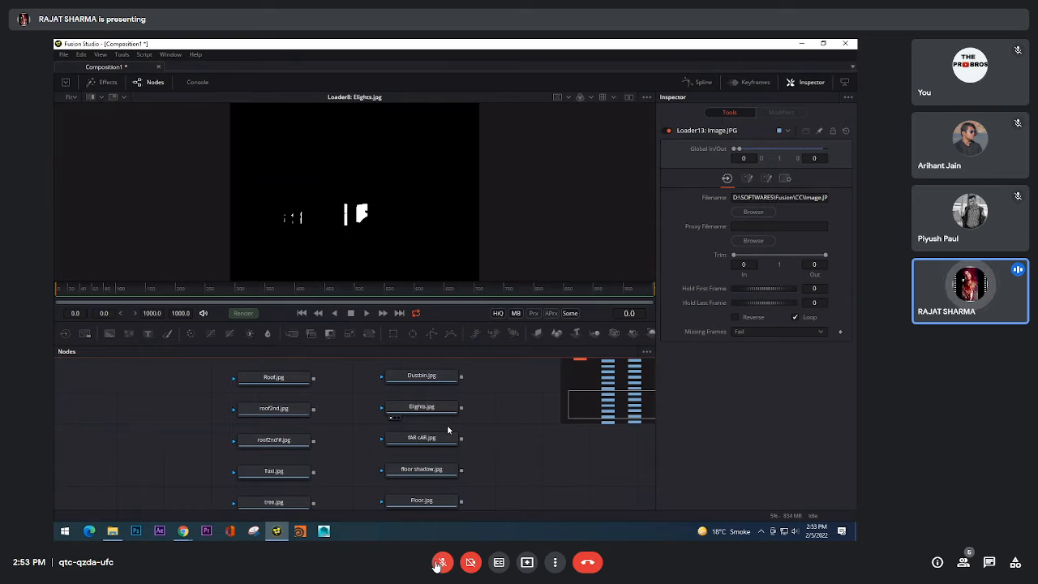
left_click_drag(447, 430, 471, 142)
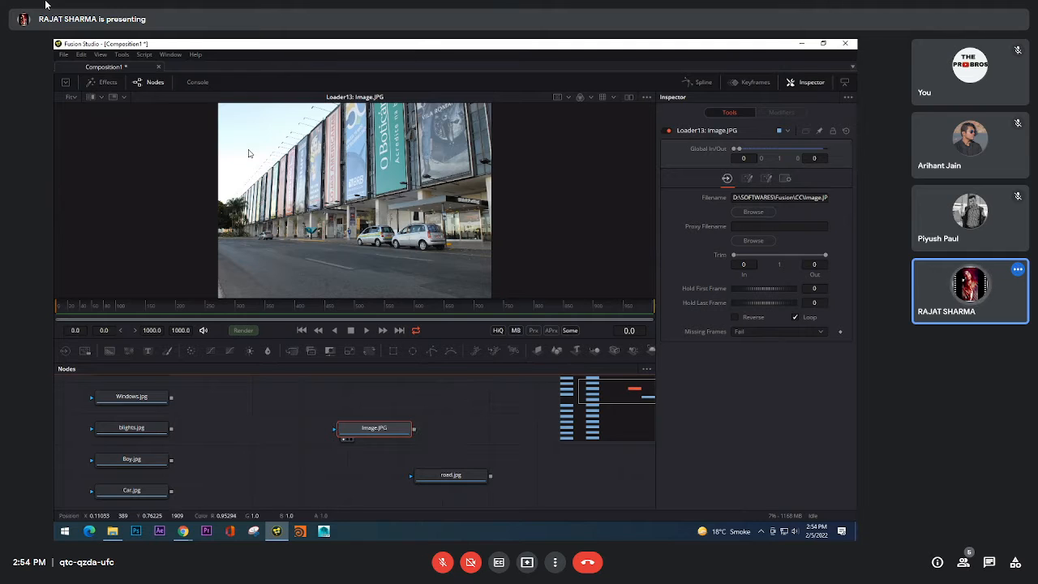
mouse_move(385, 428)
left_mouse_down()
mouse_move(399, 426)
mouse_move(380, 421)
left_mouse_up()
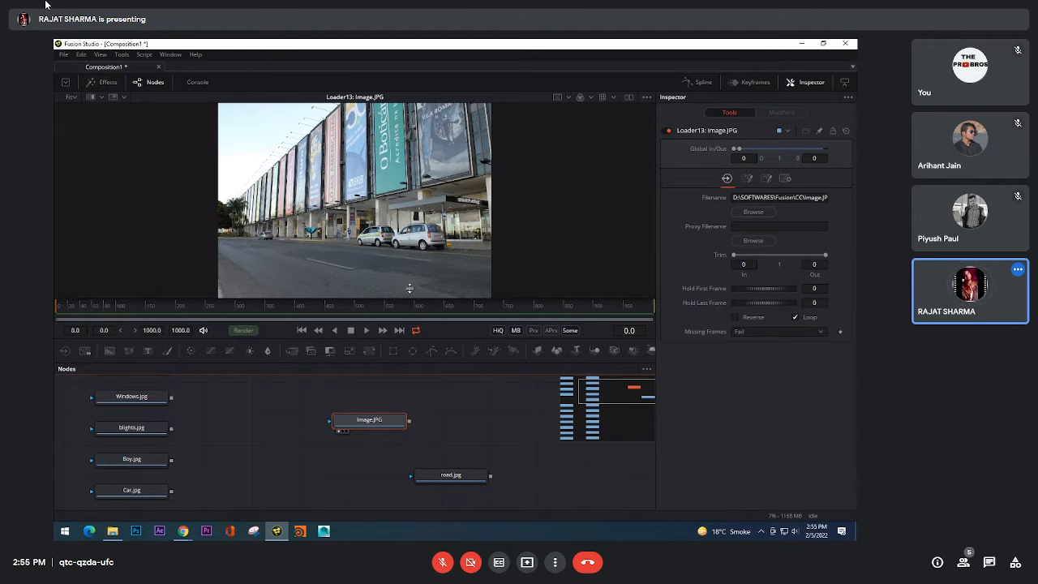
left_click_drag(435, 157, 444, 181)
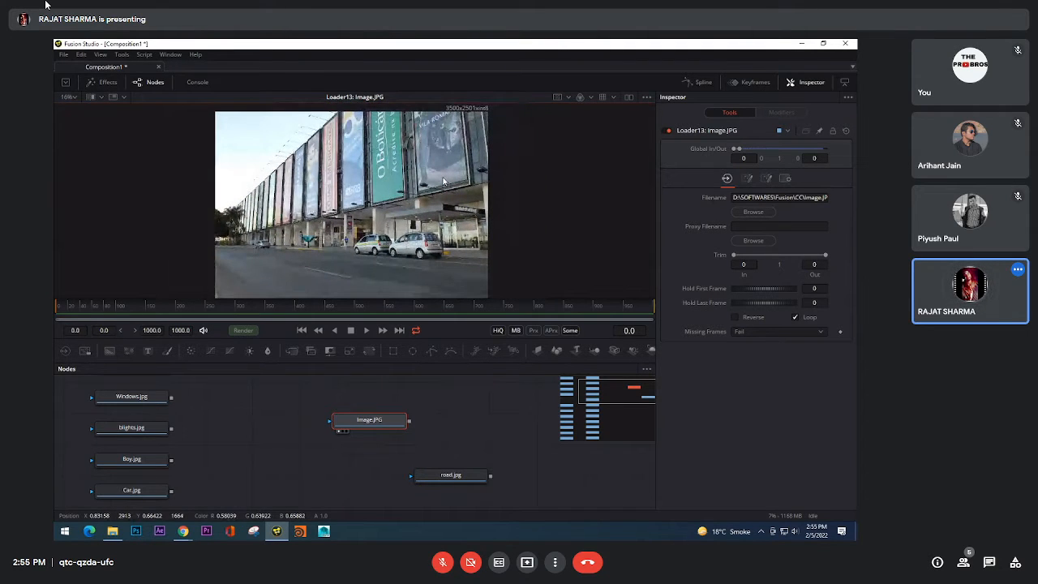
mouse_move(364, 430)
left_mouse_down()
mouse_move(401, 431)
mouse_move(369, 432)
mouse_move(369, 418)
left_mouse_up()
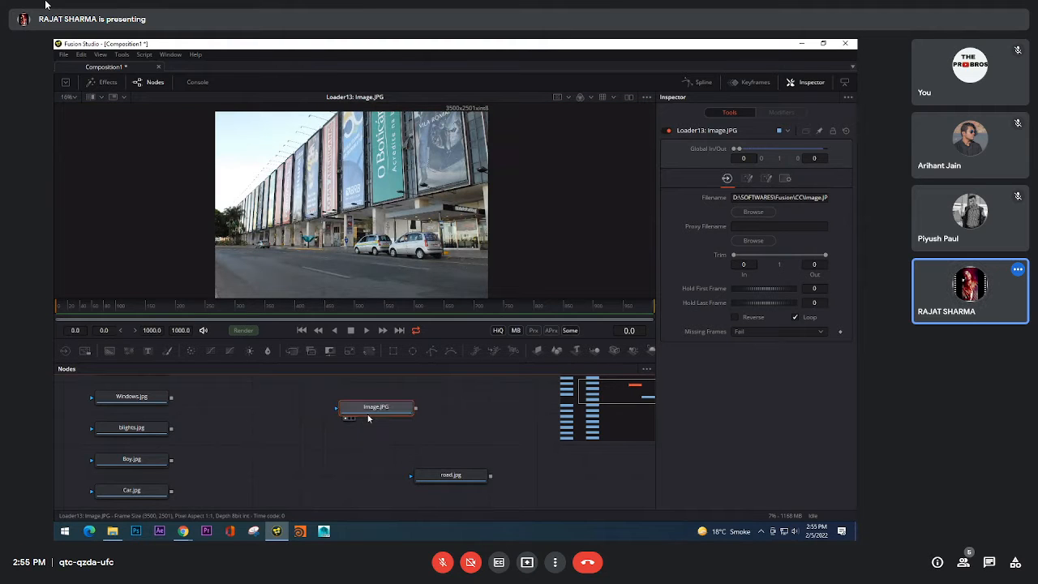
mouse_move(357, 244)
left_mouse_down()
mouse_move(378, 238)
mouse_move(369, 238)
left_mouse_up()
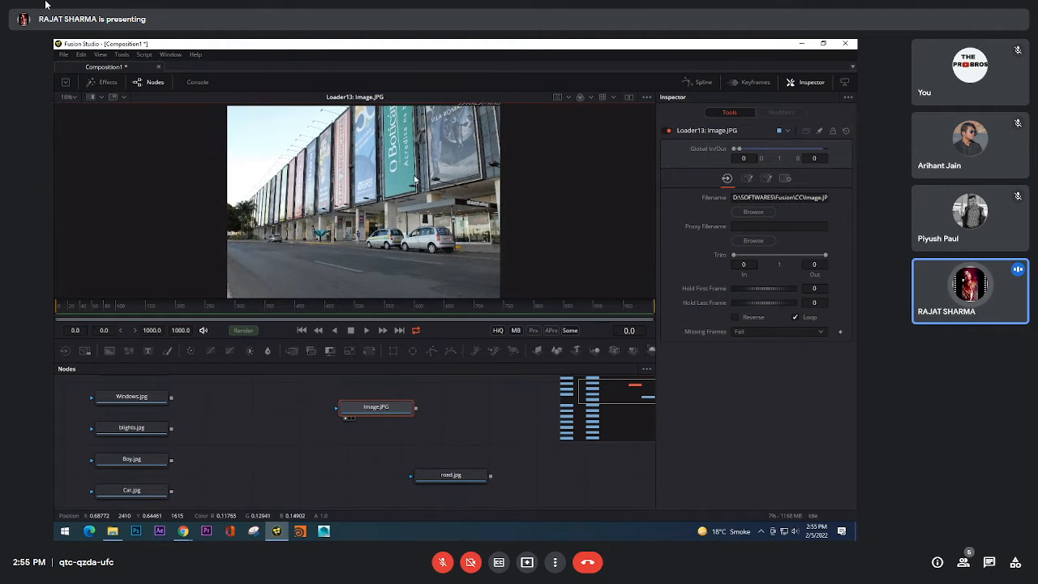
left_click_drag(376, 413, 377, 425)
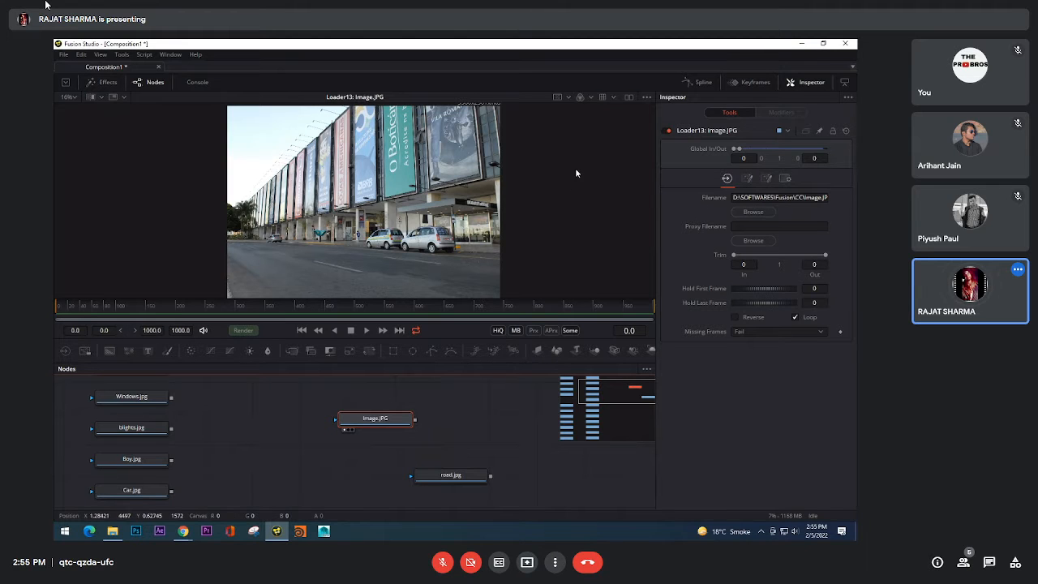
Step: Split the display into two viewers and load Image.JPG into the second one, scaled to fit
left_click(629, 98)
left_click_drag(376, 418, 485, 188)
key("ctrl+f")
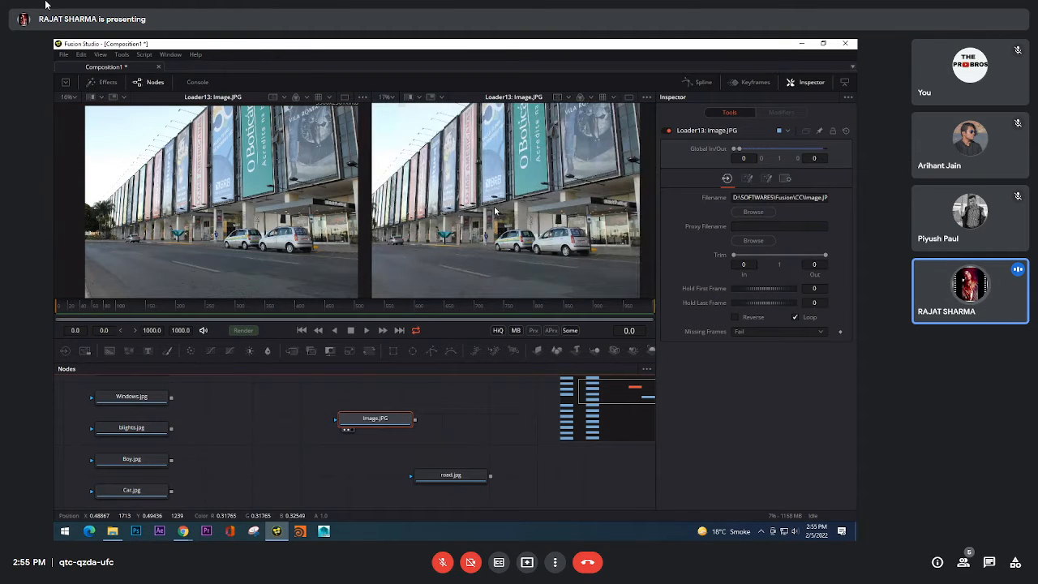
Step: Switch the second viewer from the 2D image of Image.JPG to a Histogram view
scroll(495, 213, "down", 2)
right_click(489, 221)
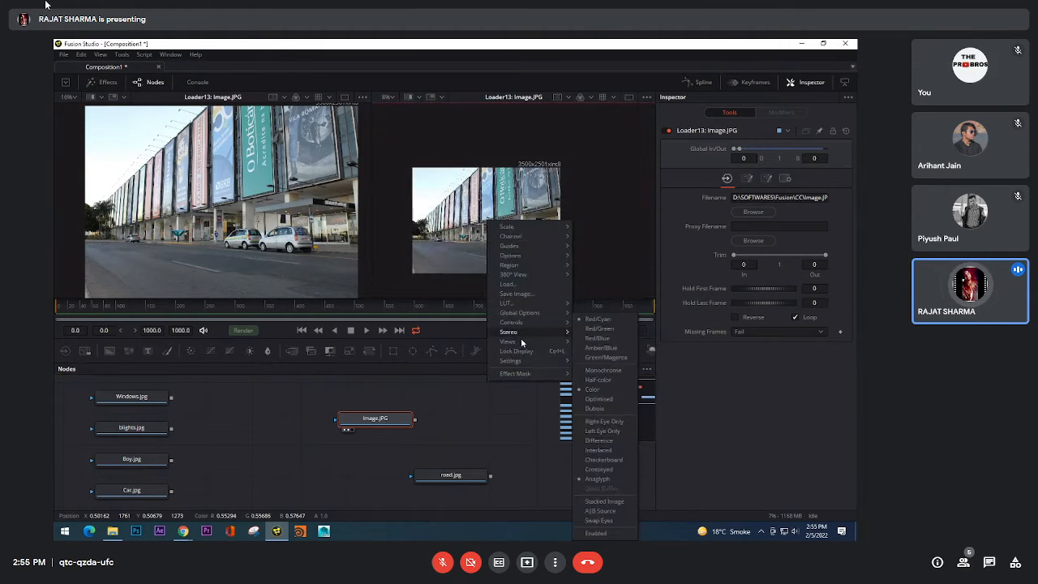
mouse_move(523, 347)
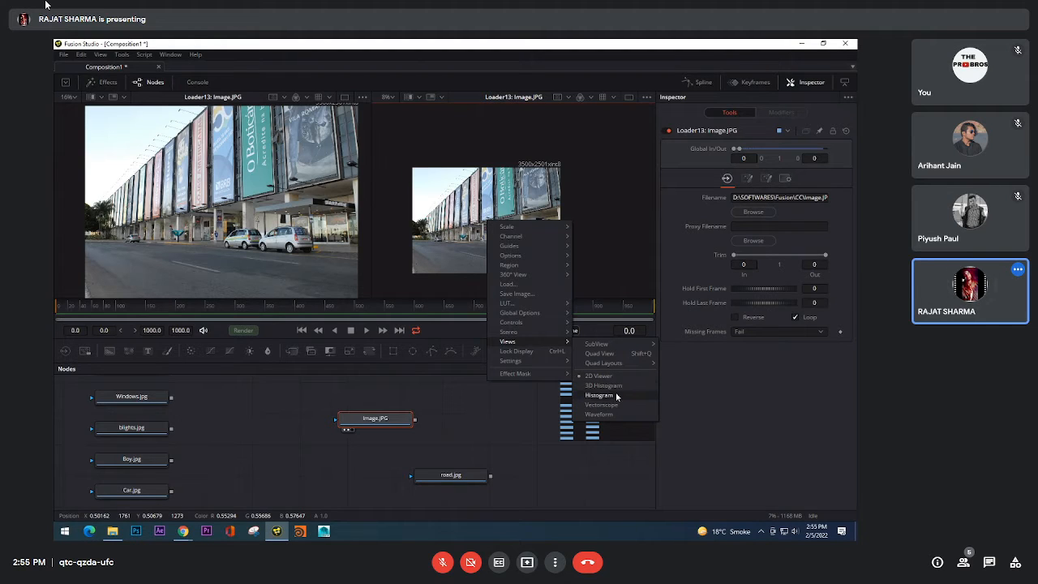
left_click(617, 396)
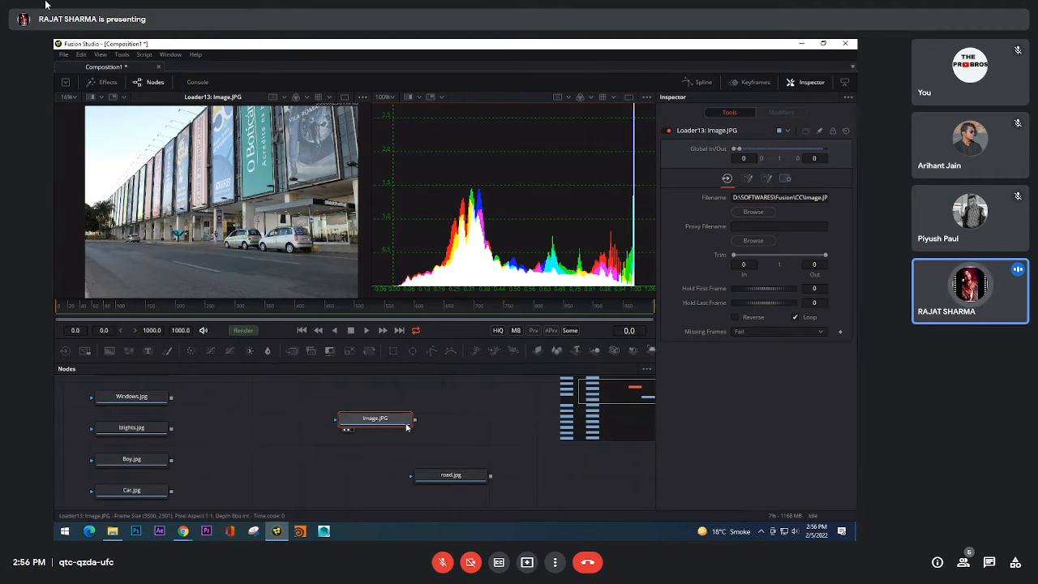
right_click(495, 198)
mouse_move(548, 301)
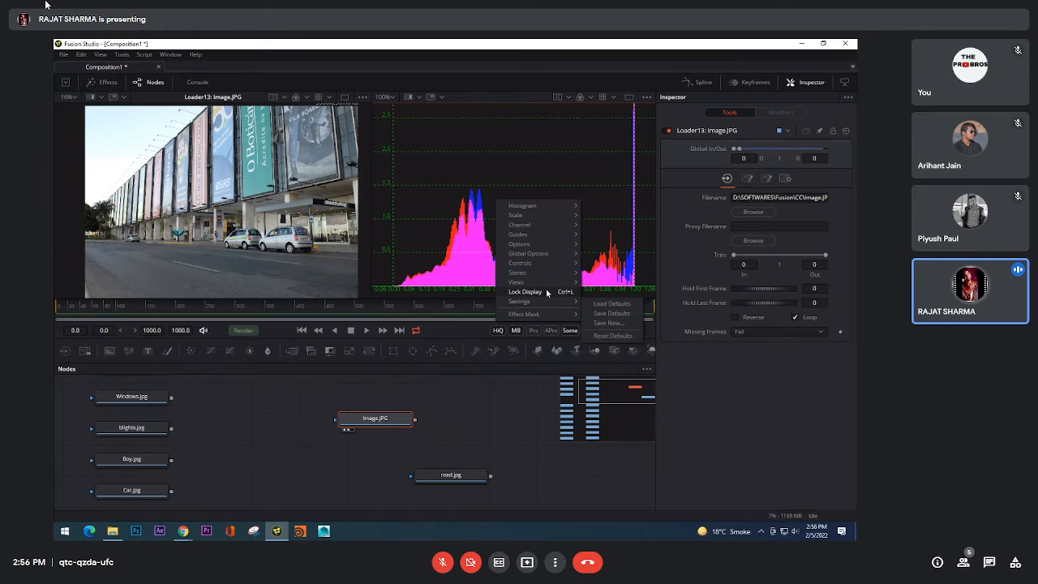
mouse_move(551, 280)
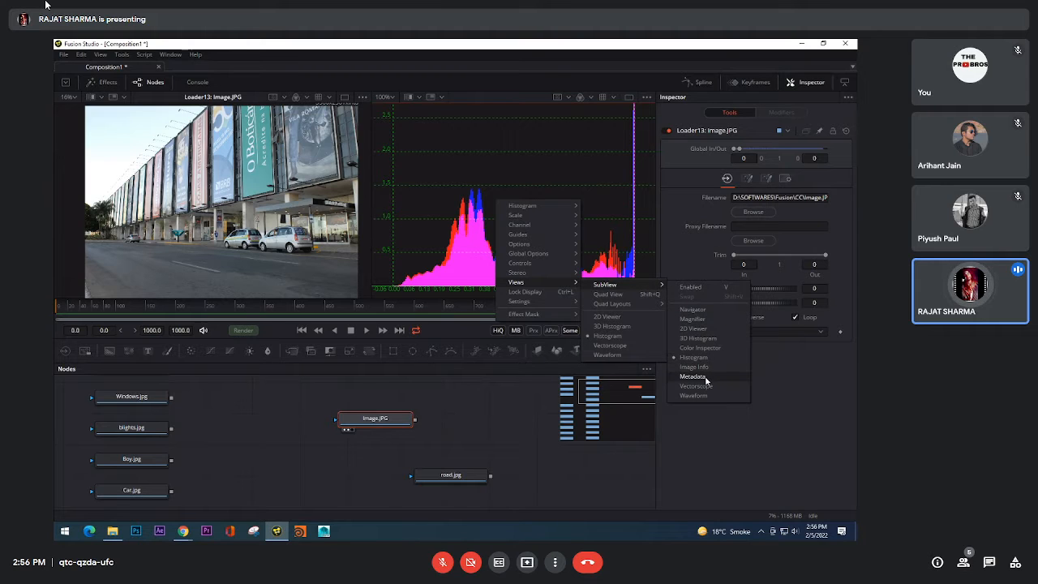
left_click(549, 182)
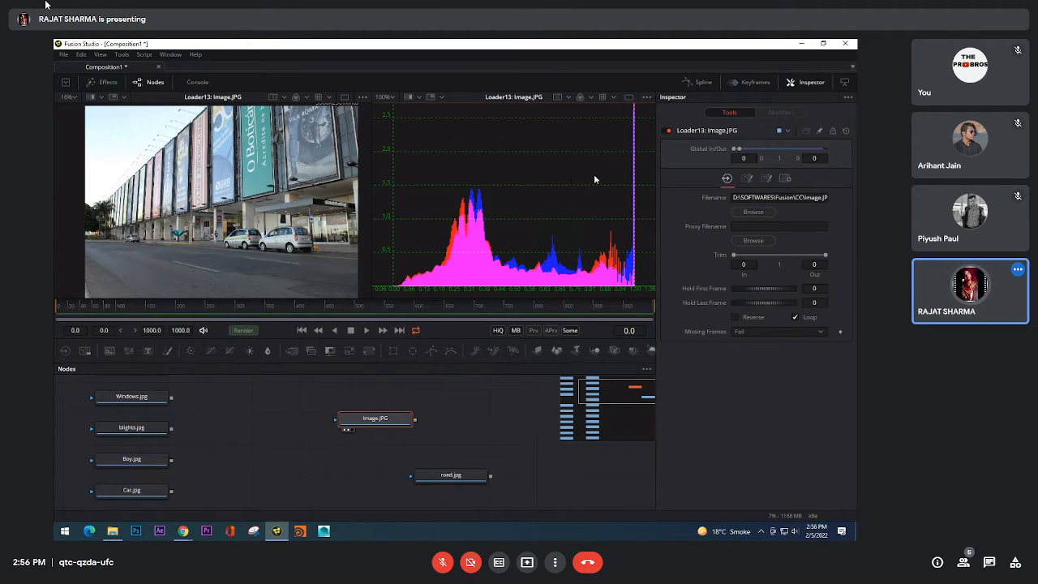
scroll(578, 223, "down", 3)
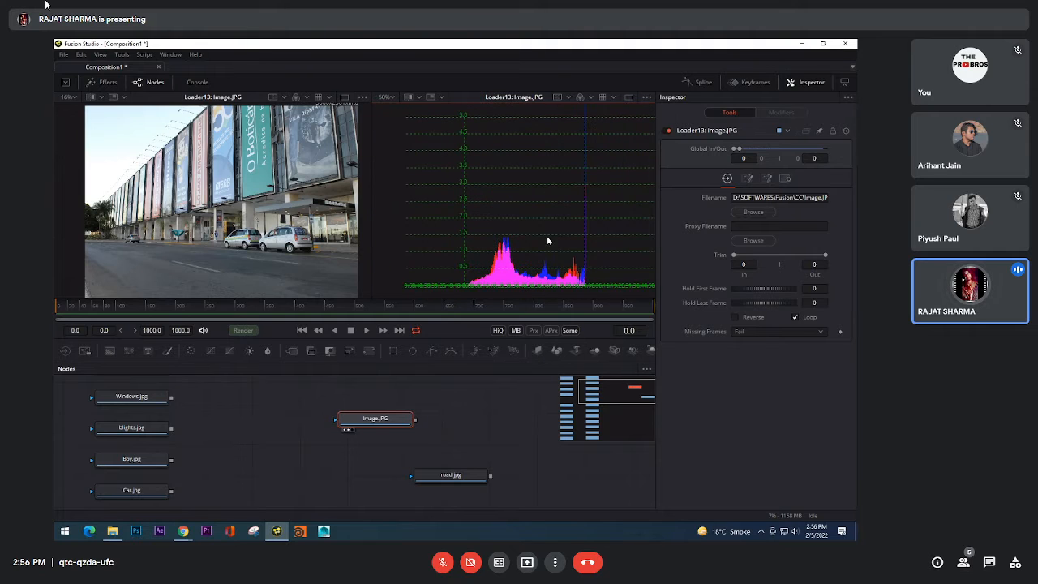
Step: Set the SubView type of the first viewer to Image Info
right_click(213, 164)
mouse_move(263, 284)
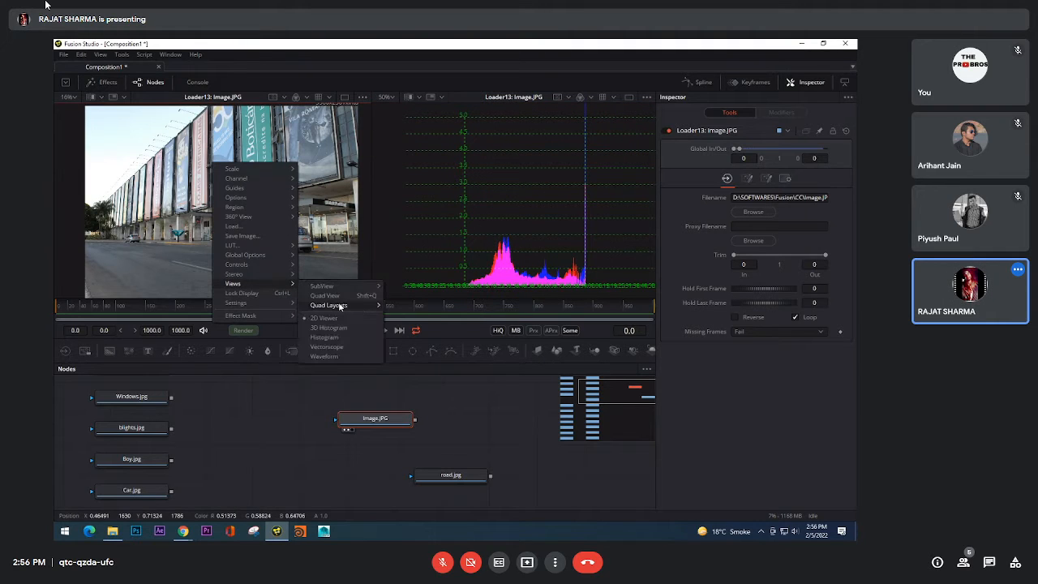
mouse_move(325, 286)
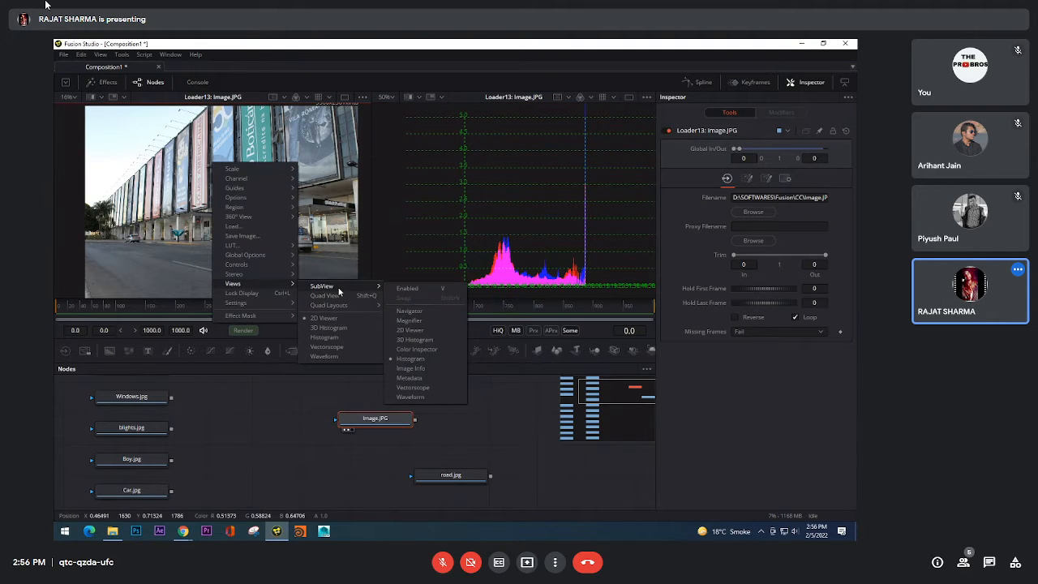
left_click(416, 373)
Step: Turn on Quad View in the first viewer
right_click(213, 178)
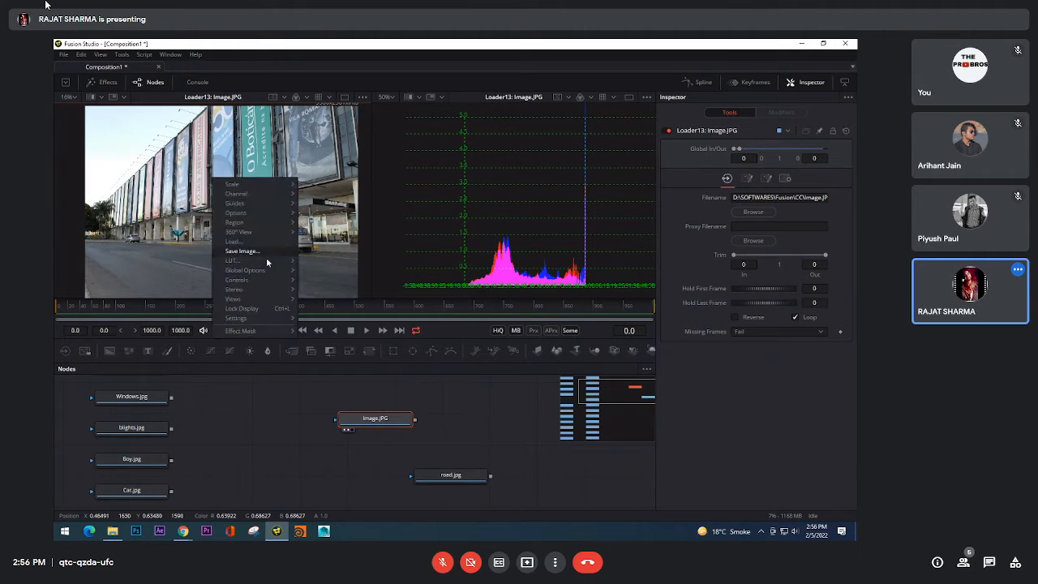
mouse_move(262, 298)
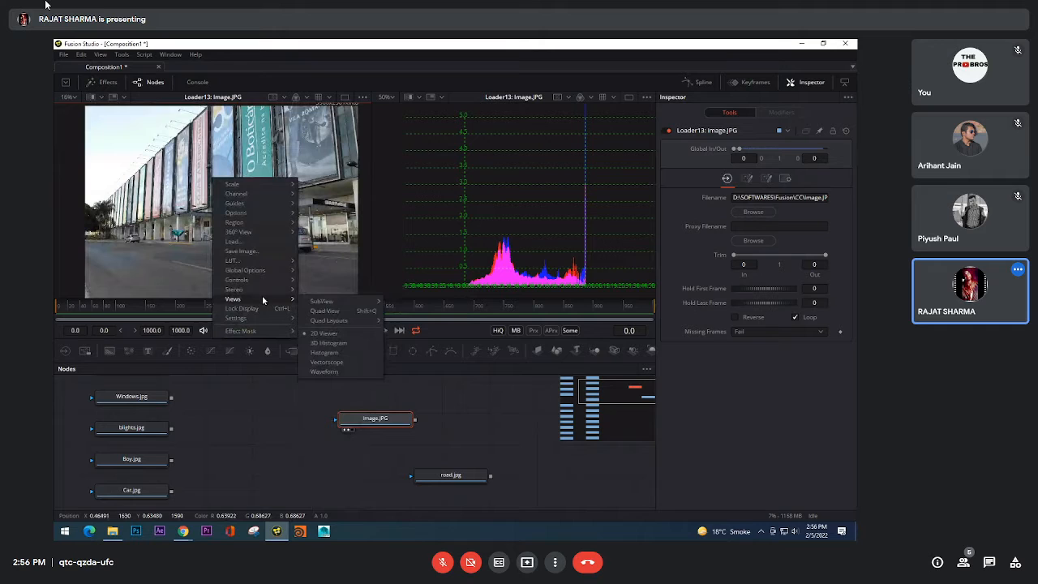
left_click(341, 310)
Step: Turn off Quad View in the first viewer so it shows a single image again
right_click(260, 217)
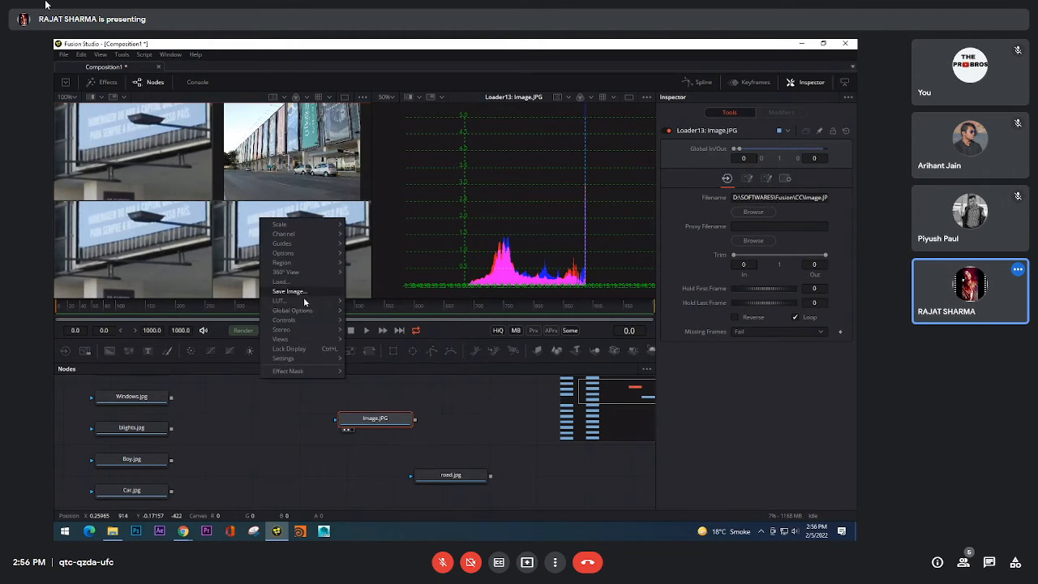
mouse_move(284, 339)
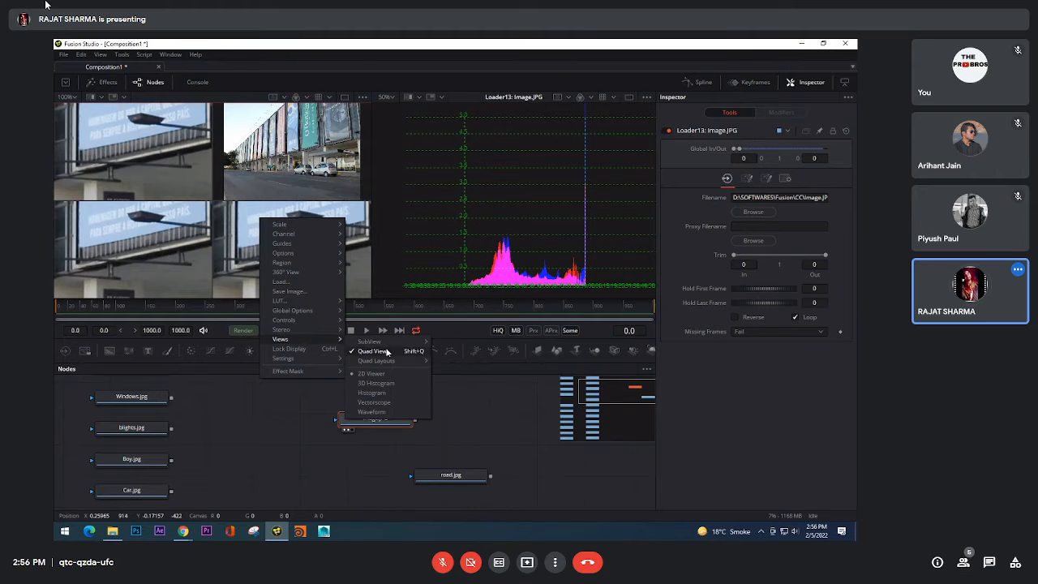
mouse_move(320, 324)
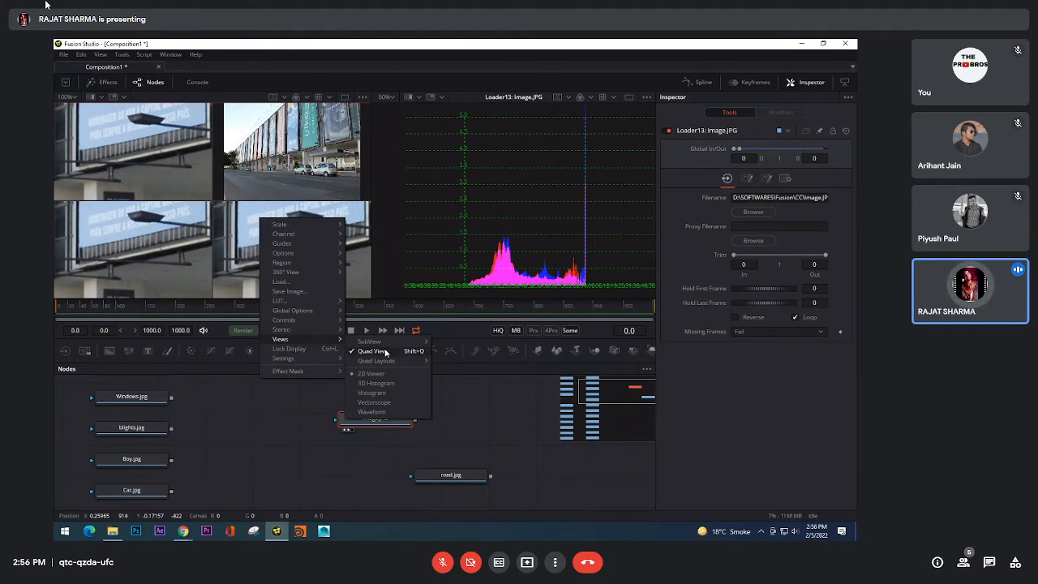
left_click(386, 352)
Step: Enable the SubView overlay in the first viewer on top of Image.JPG
right_click(304, 326)
mouse_move(302, 337)
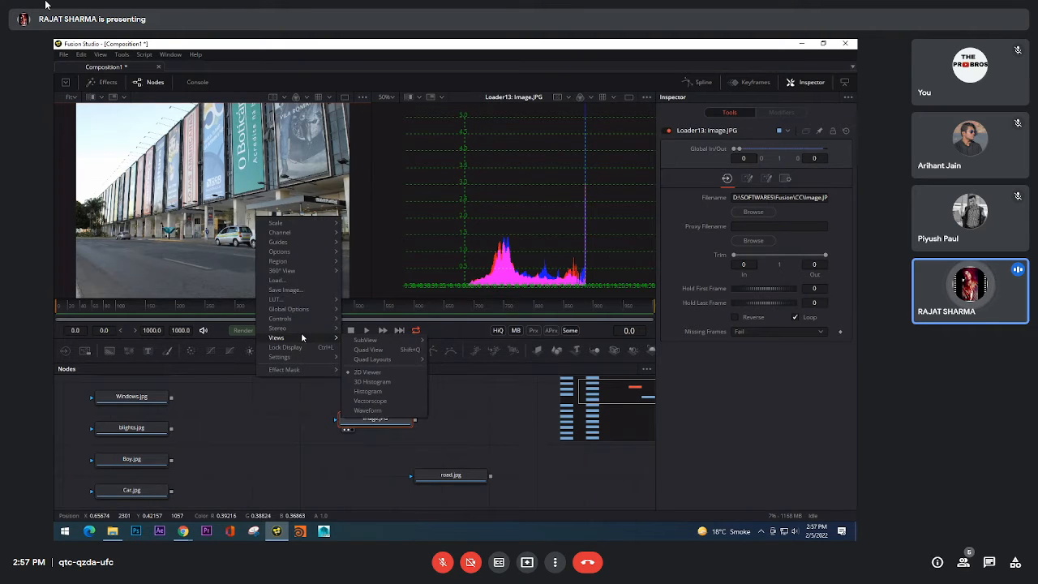
mouse_move(379, 338)
left_click(494, 342)
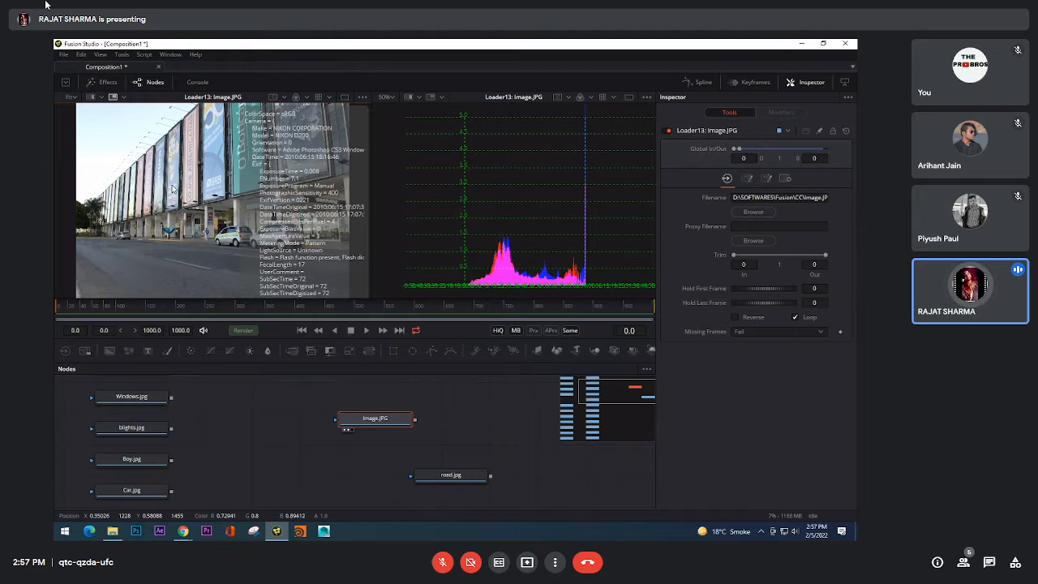
scroll(172, 189, "down", 2)
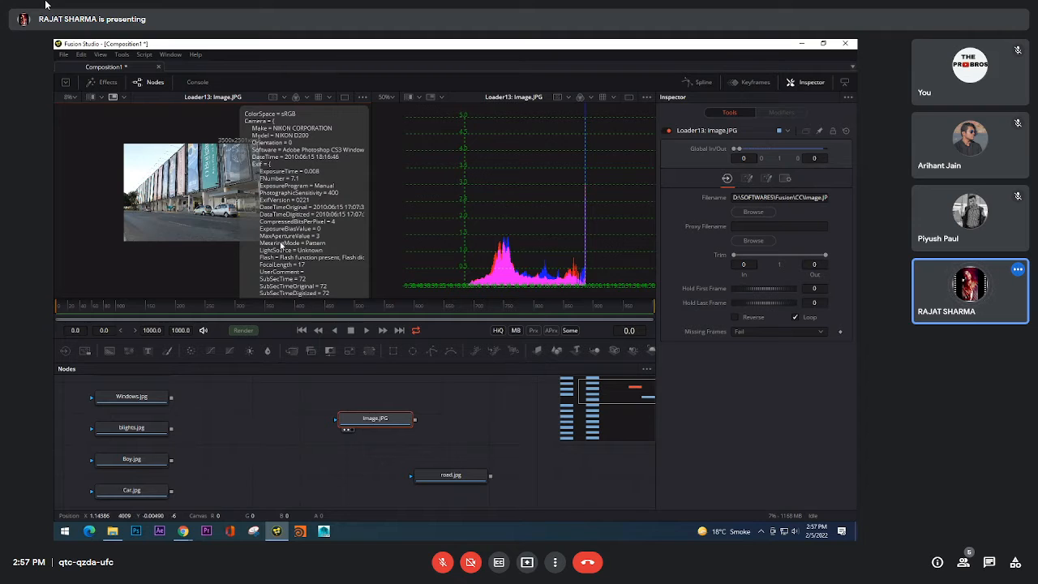
Step: Switch the first viewer's SubView from Metadata to Histogram and enlarge its overlay
right_click(184, 206)
mouse_move(220, 317)
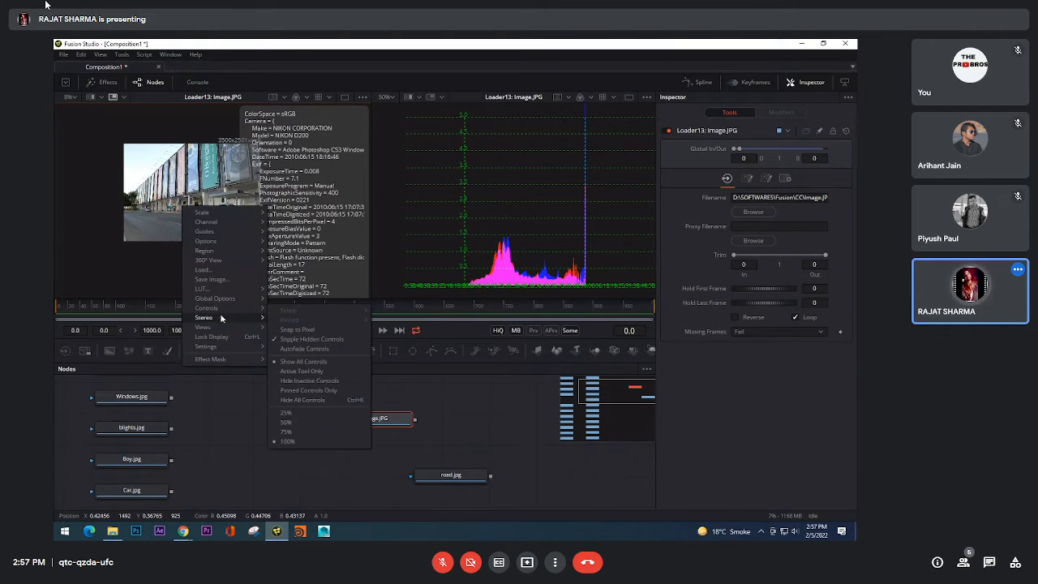
mouse_move(322, 330)
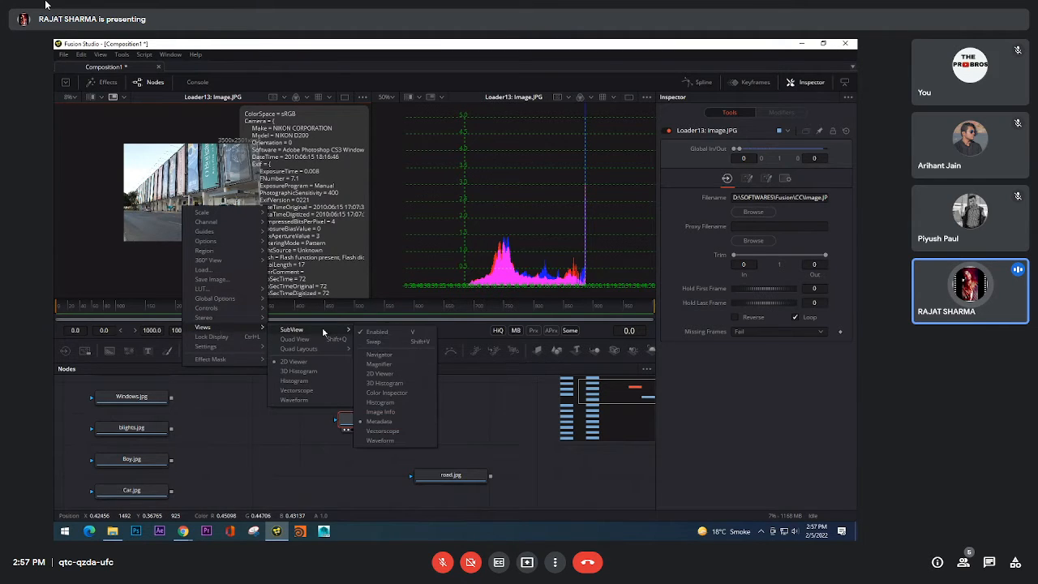
left_click(391, 403)
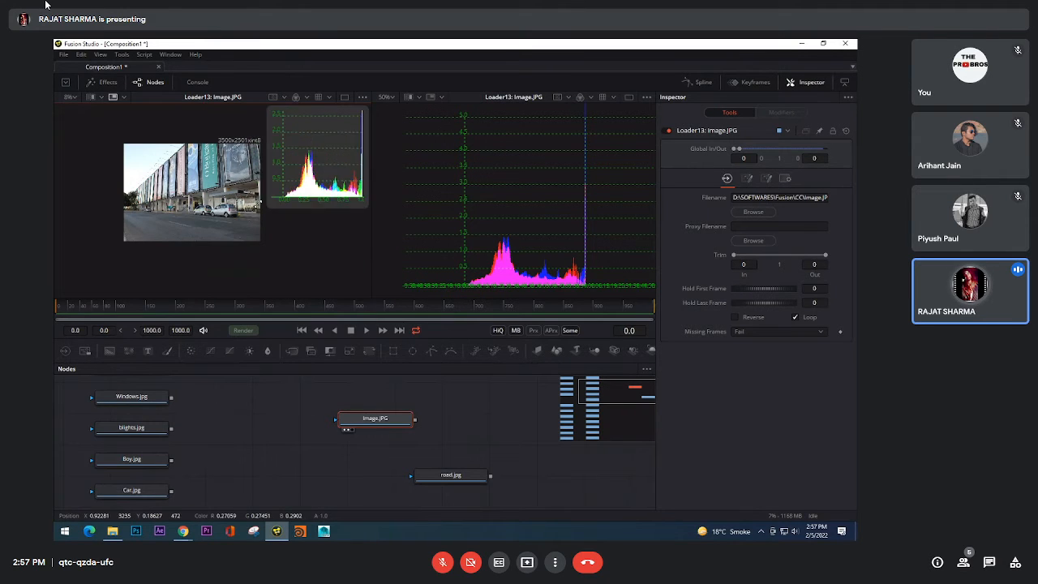
left_click_drag(257, 204, 216, 201)
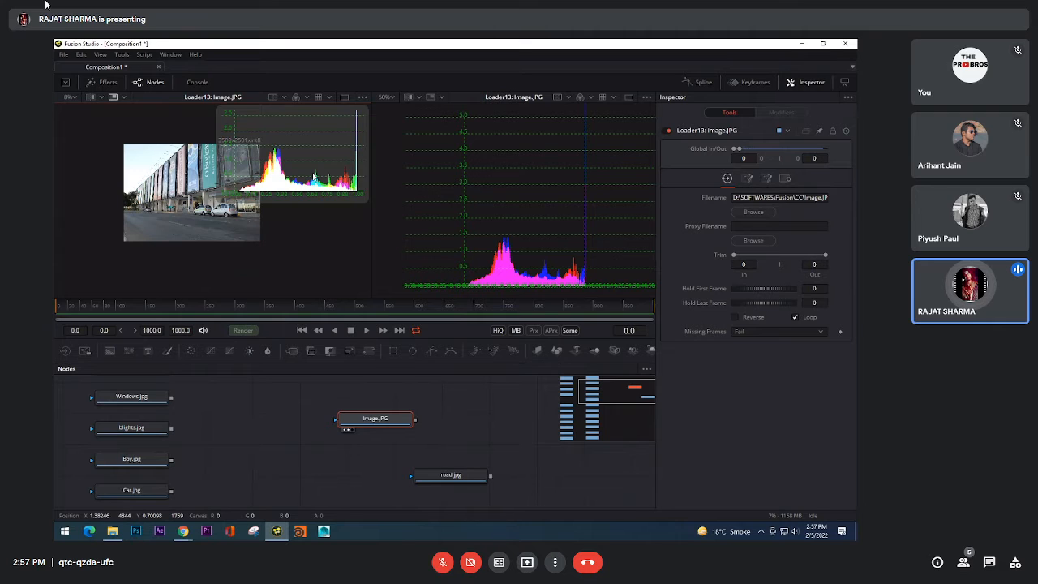
left_click_drag(238, 226, 244, 248)
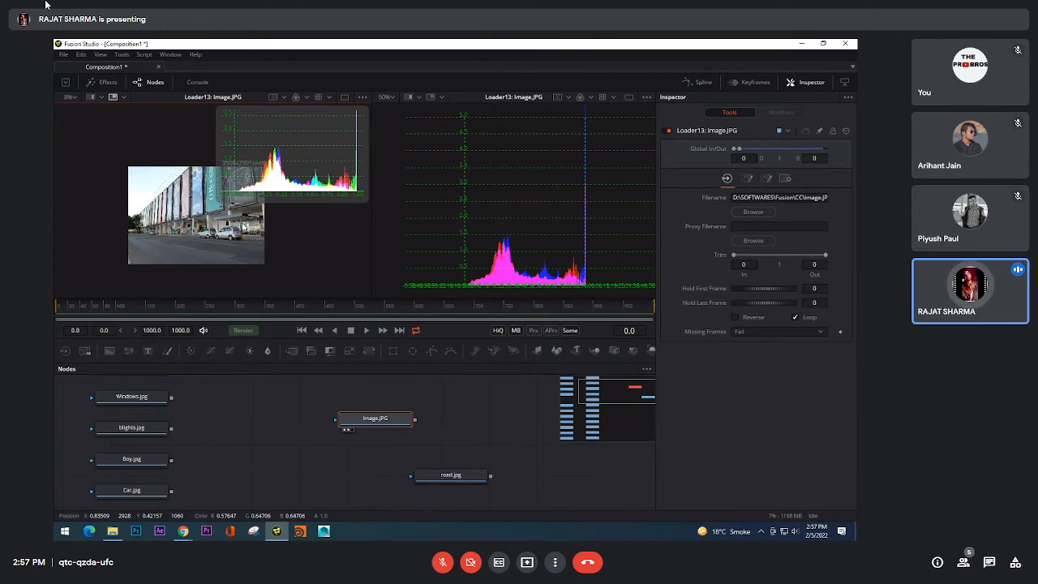
Step: Switch the second viewer from the flat Histogram to the 3D Histogram view and rotate the colour cube
right_click(243, 227)
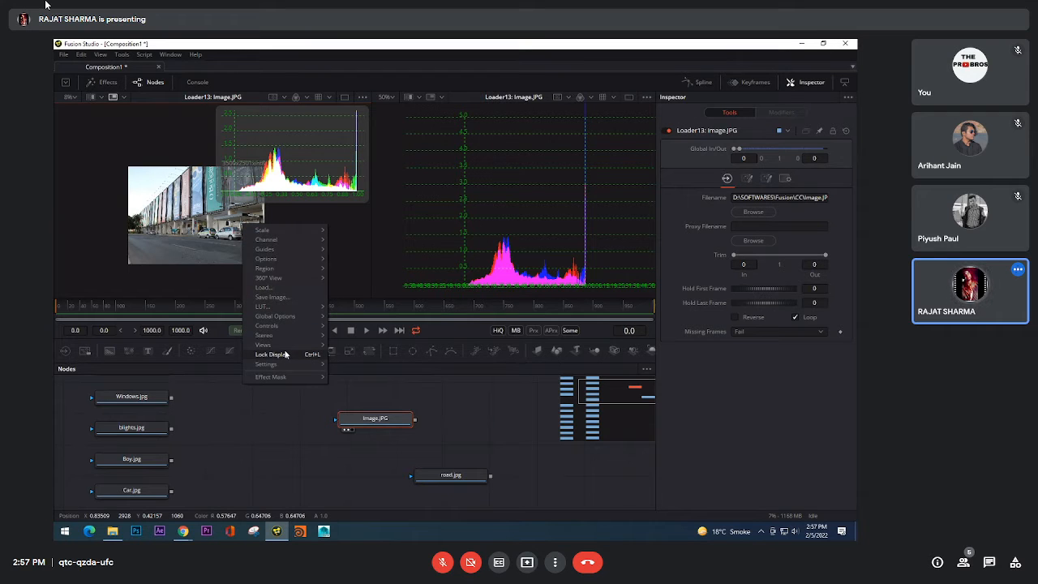
mouse_move(285, 345)
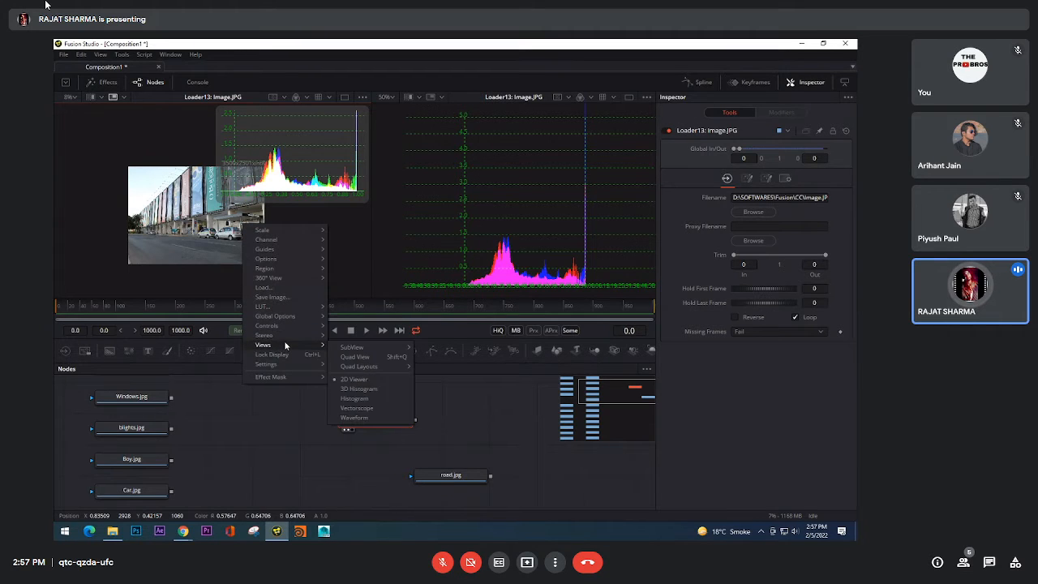
left_click(479, 195)
right_click(488, 173)
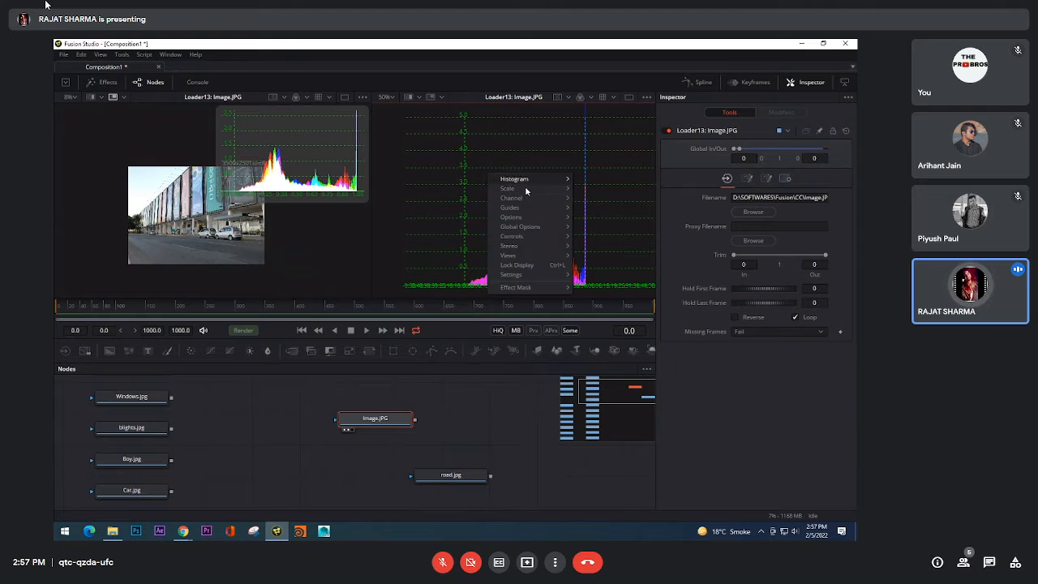
mouse_move(527, 255)
left_click(600, 299)
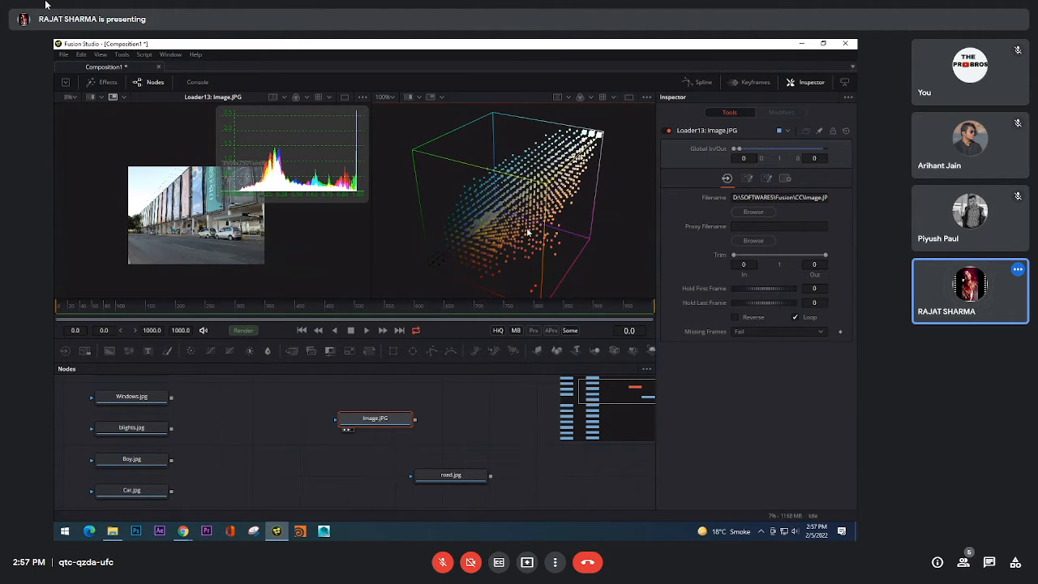
left_click_drag(493, 227, 493, 181)
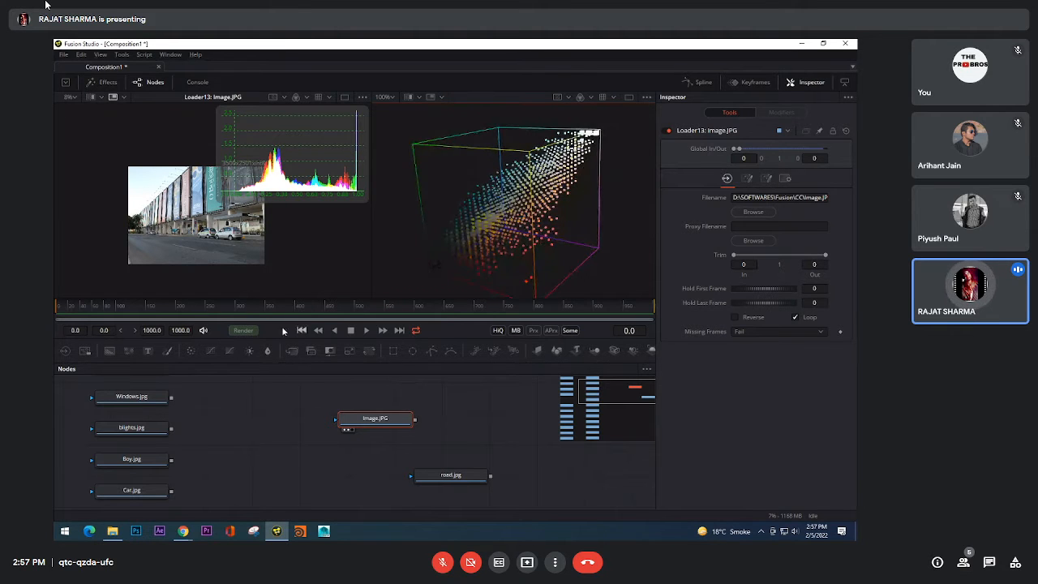
Step: Shrink the Histogram SubView overlay and scale Image.JPG to fit the first viewer
left_click_drag(255, 239, 192, 259)
scroll(192, 258, "up", 3)
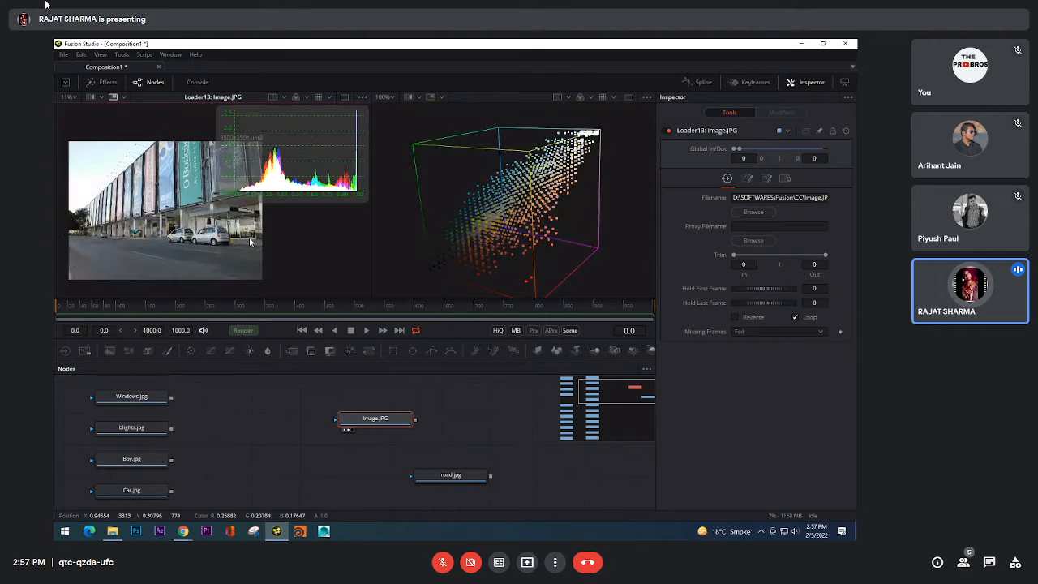
left_click_drag(217, 200, 274, 152)
left_click_drag(254, 218, 274, 218)
scroll(105, 219, "up", 3)
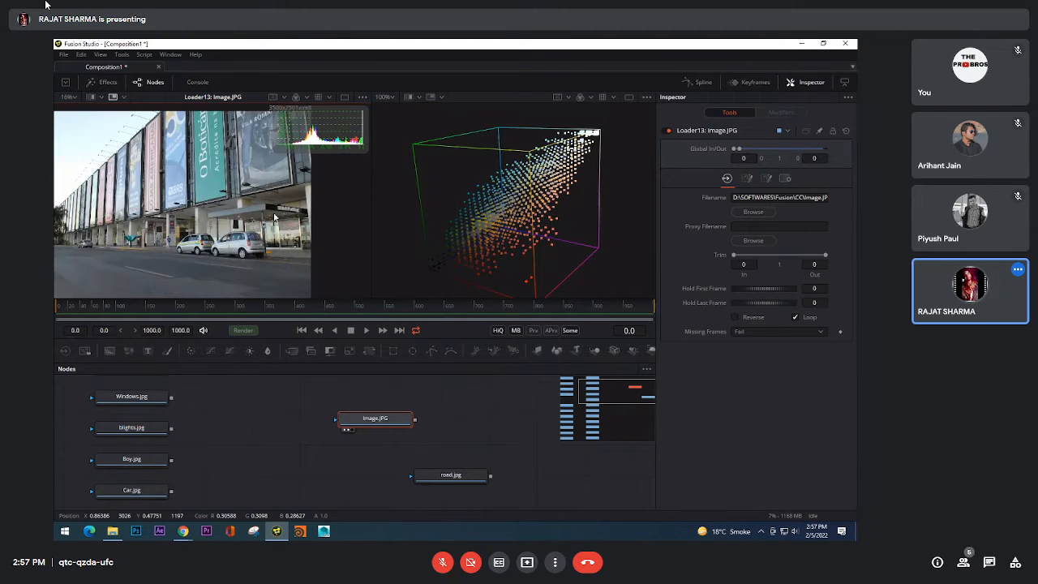
left_click(72, 100)
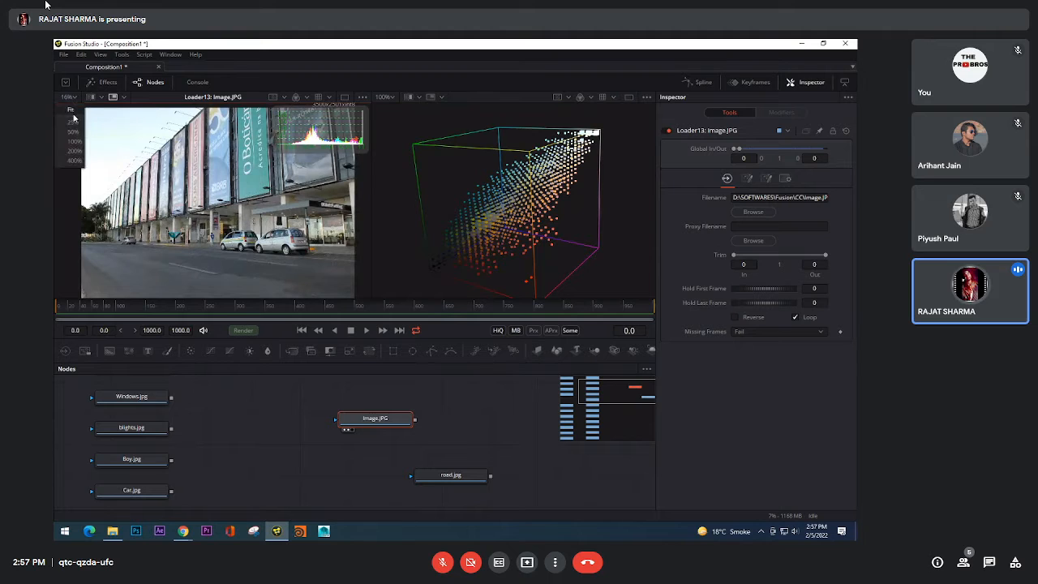
left_click(71, 108)
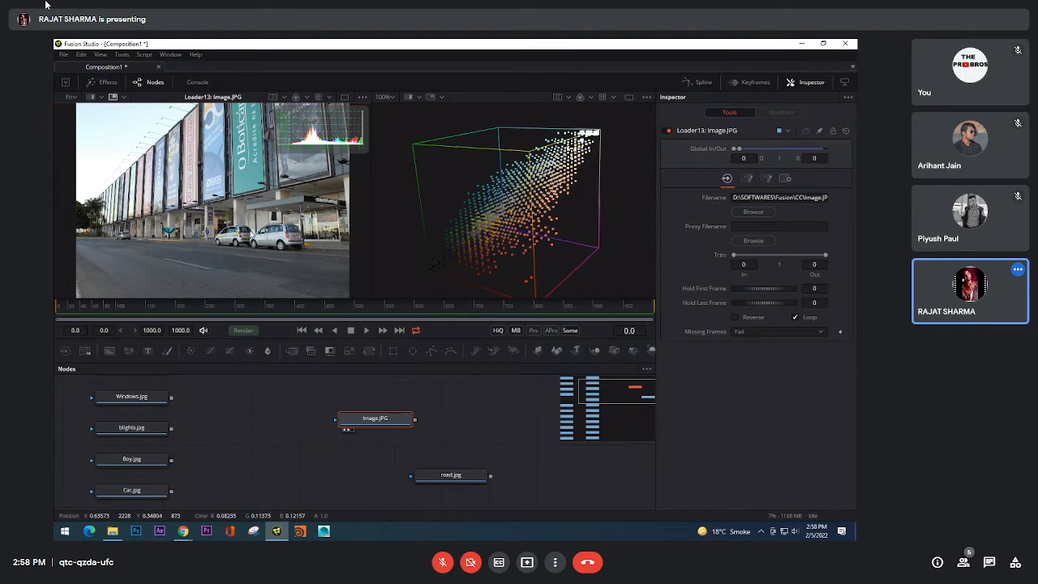
Step: Rearrange the node graph by placing road.jpg beside Car.jpg and shifting Image.JPG into clear space
left_click_drag(382, 430, 344, 438)
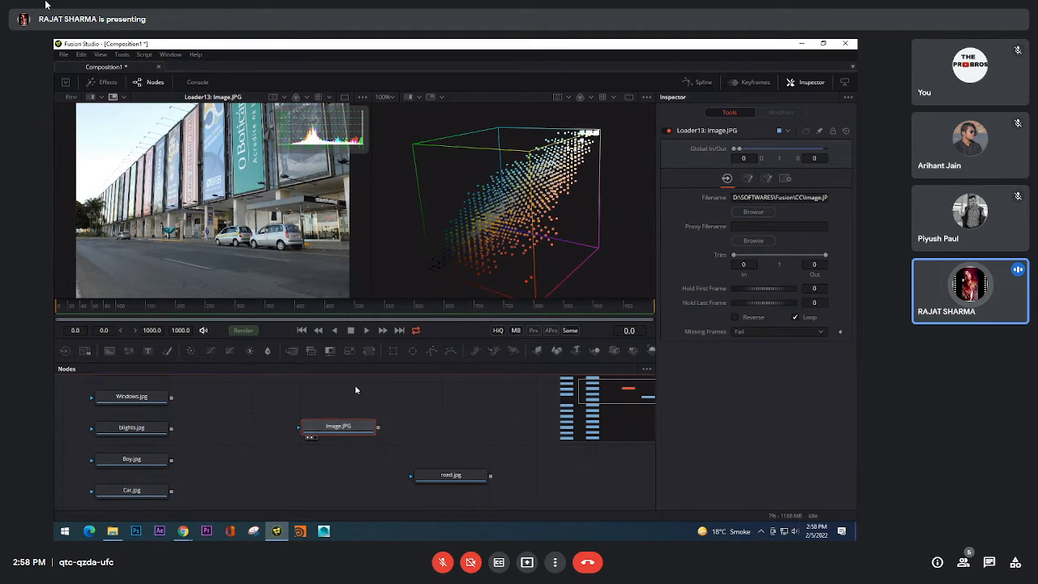
left_click_drag(451, 475, 215, 481)
left_click_drag(356, 424, 355, 432)
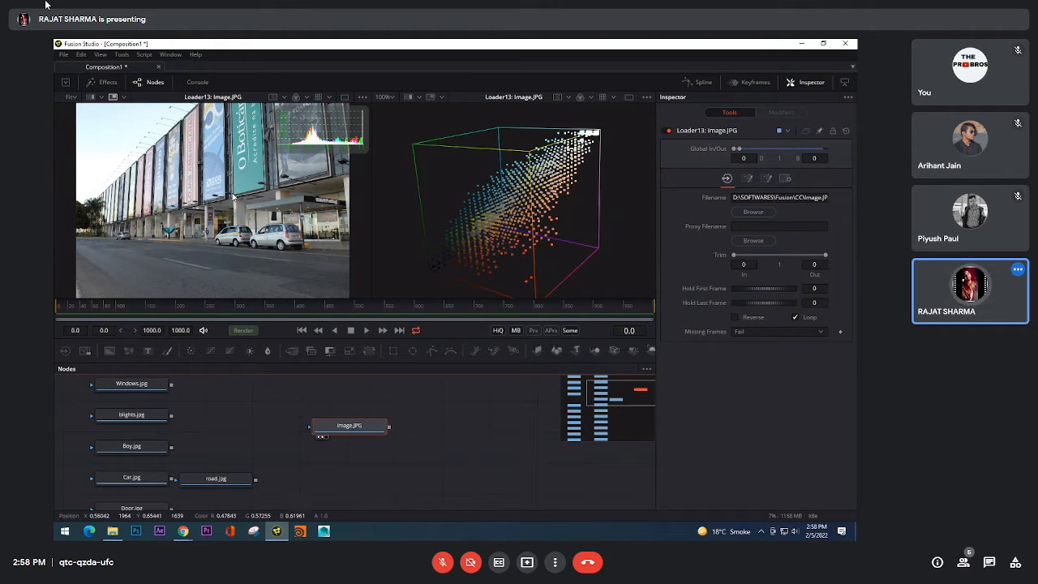
Step: Add a Brightness / Contrast (BC) node connected after Image.JPG
key("shift+space")
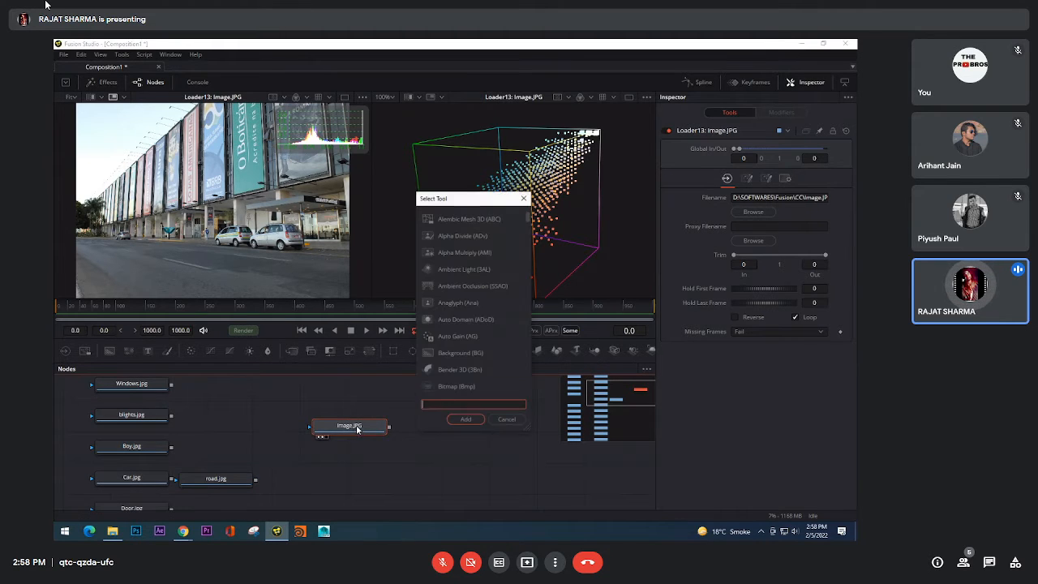
type("brigh")
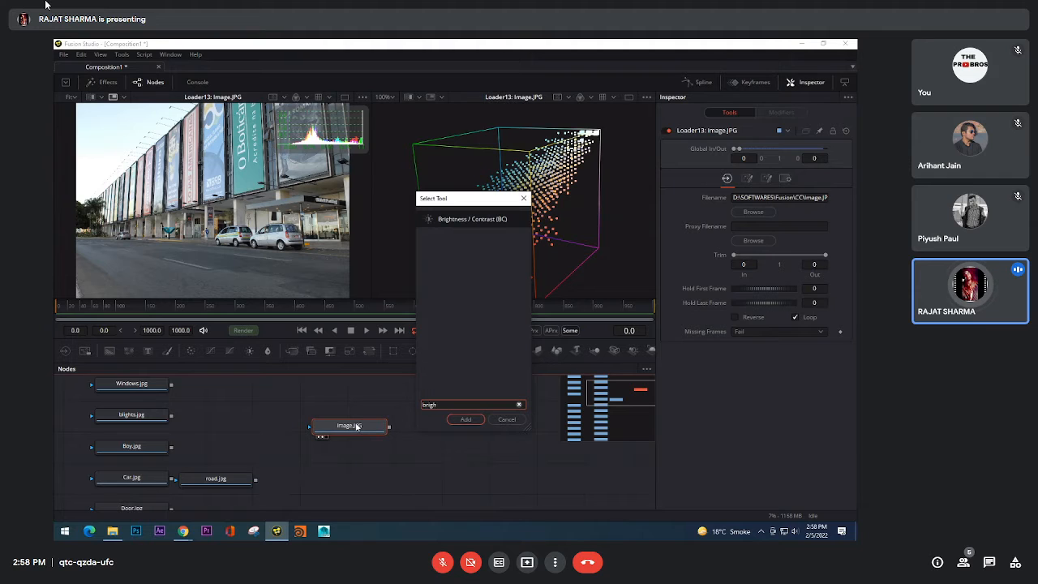
left_click(466, 419)
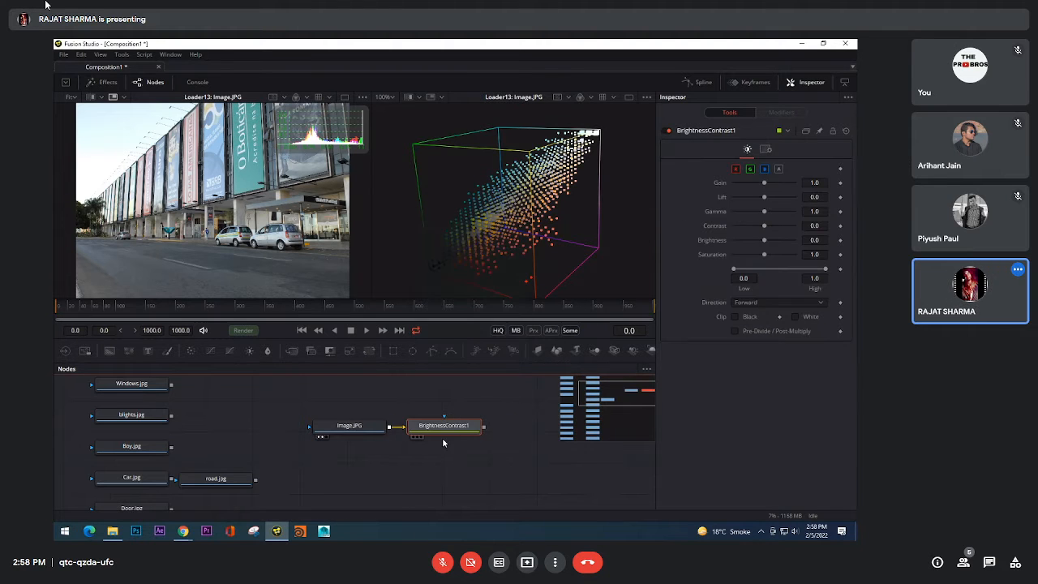
Step: Display the Brightness / Contrast node in both viewers and space it farther from Image.JPG in the graph
key("1")
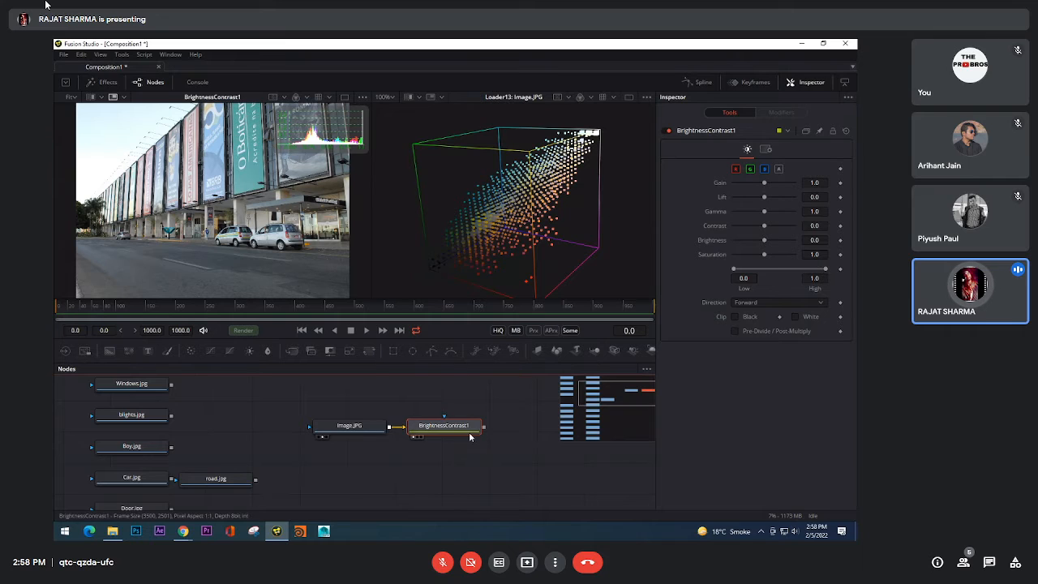
key("2")
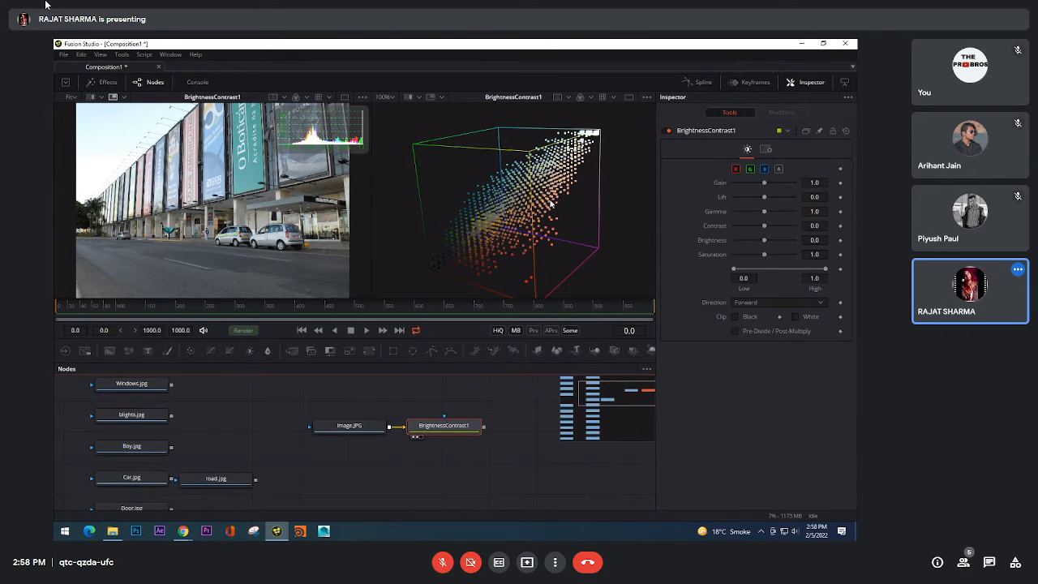
left_click_drag(491, 414, 437, 428)
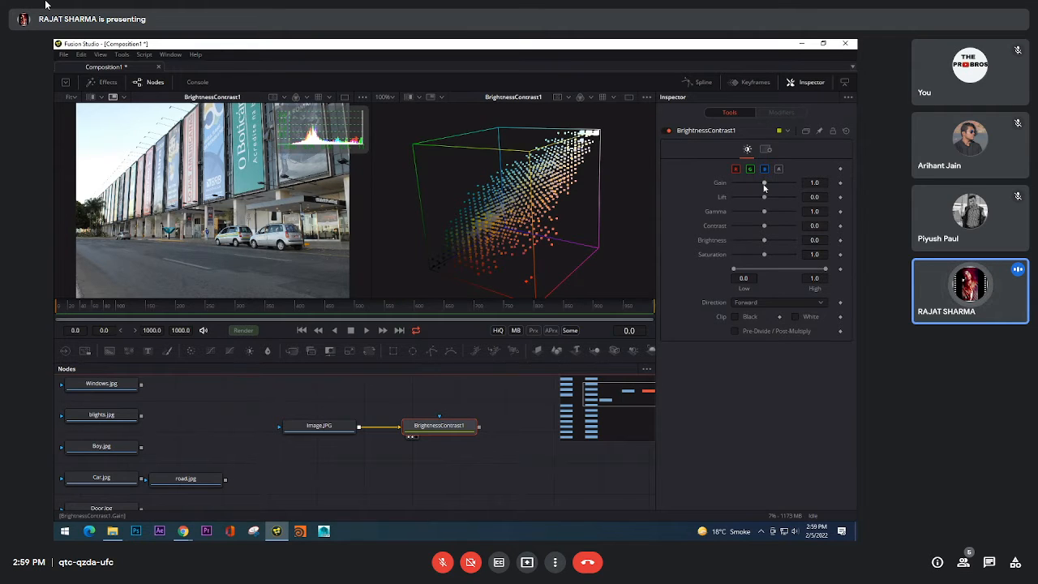
Step: Try the Brightness / Contrast node's Gain at 1.32, 1.83 and 5.0, and reset it to its default
left_click_drag(763, 185, 767, 187)
left_click_drag(767, 186, 767, 187)
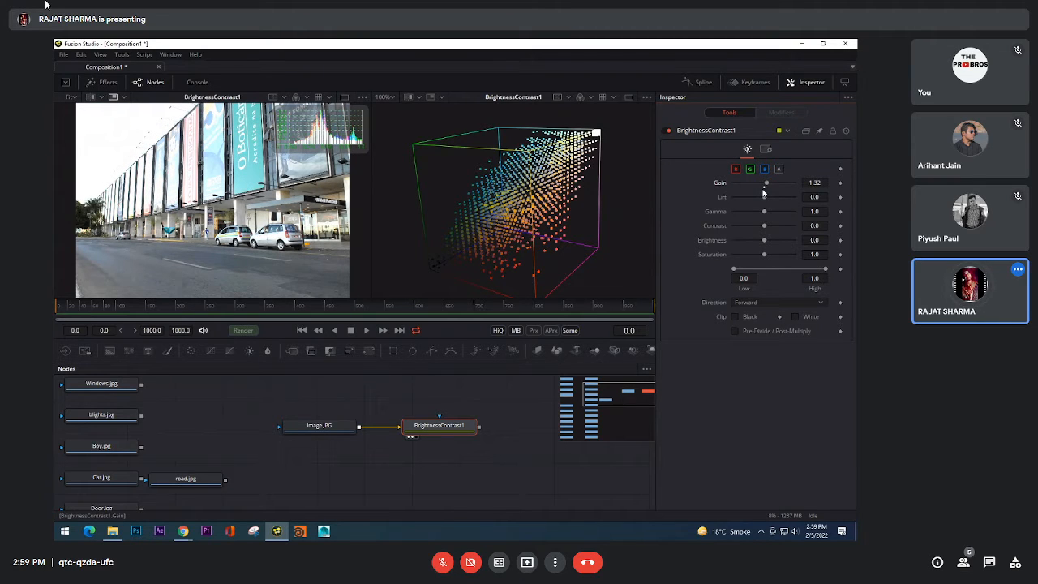
left_click_drag(766, 187, 772, 187)
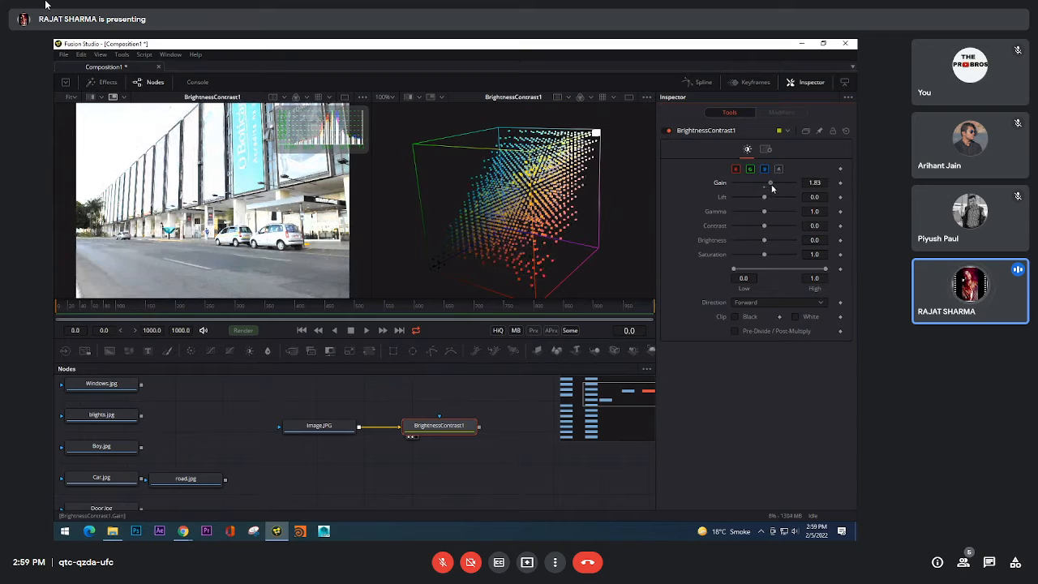
scroll(313, 194, "up", 2)
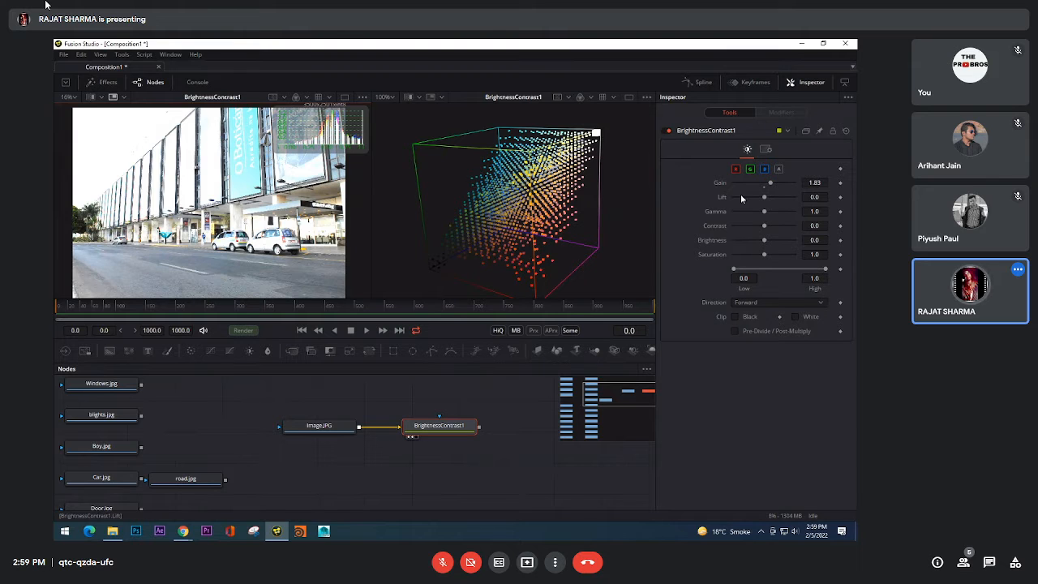
left_click_drag(771, 186, 810, 191)
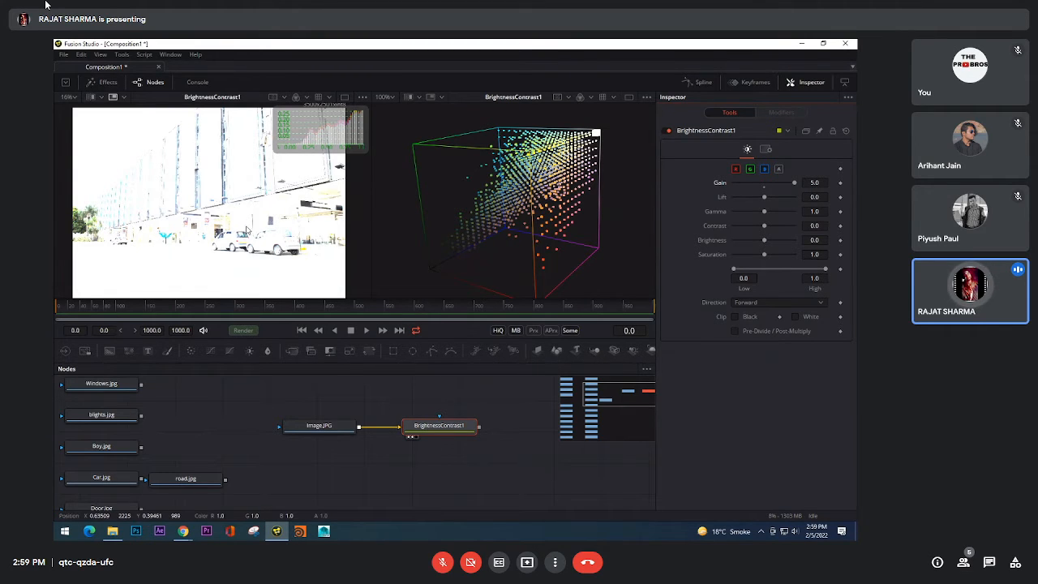
left_click(765, 190)
Step: Try raising Gain to about 4.3, reset it to 1.0 and view the 3D histogram from another angle
left_click_drag(765, 184, 794, 182)
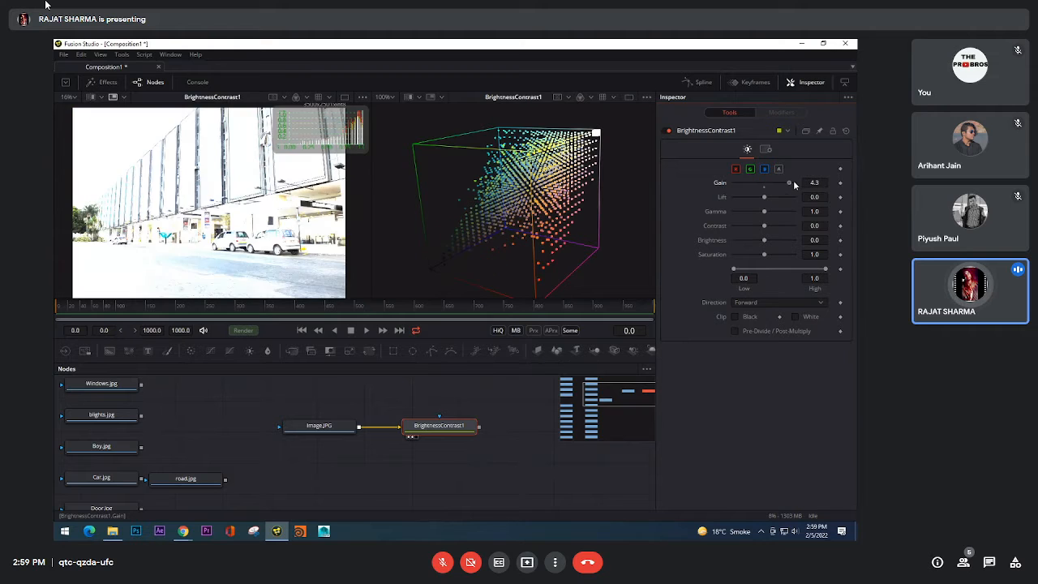
left_click(764, 189)
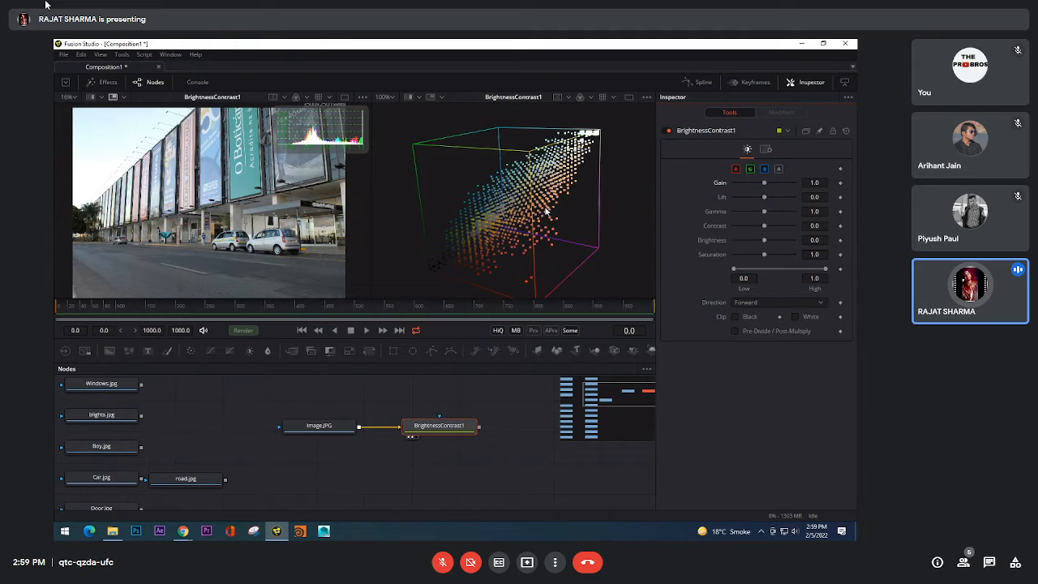
left_click_drag(533, 248, 648, 246)
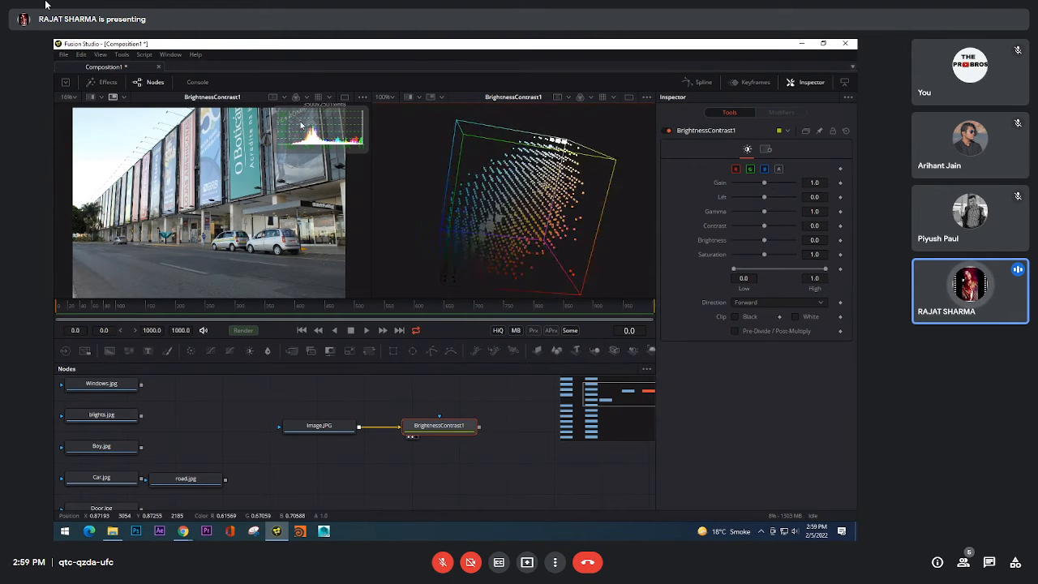
Step: Enlarge the 2D histogram overlay across the photo and add an unconnected Background (BG) node below the Image.JPG chain
left_click_drag(275, 151, 115, 254)
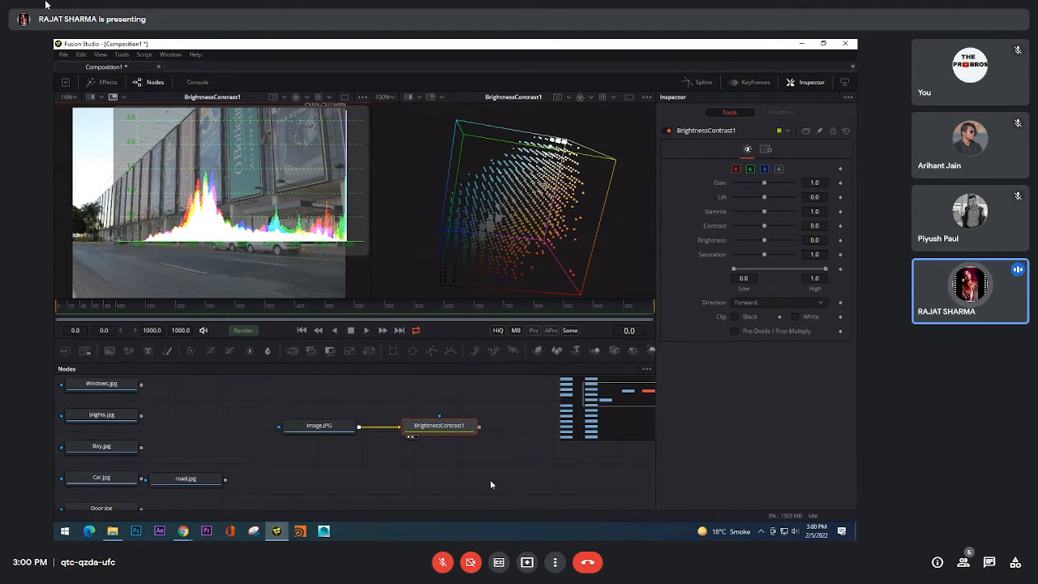
left_click_drag(385, 473, 372, 466)
left_click(364, 470)
key("shift+space")
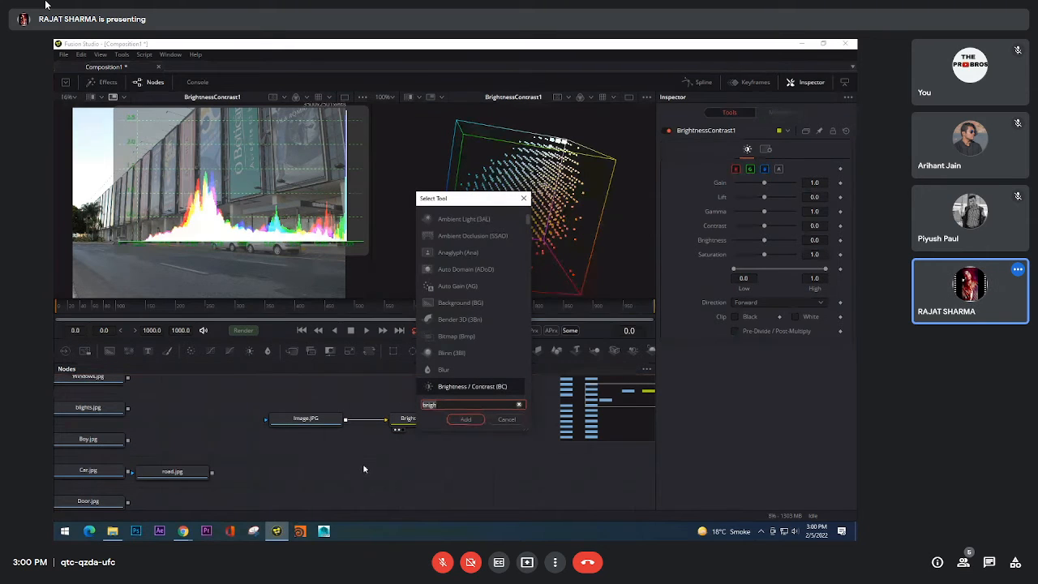
type("bg")
left_click(464, 419)
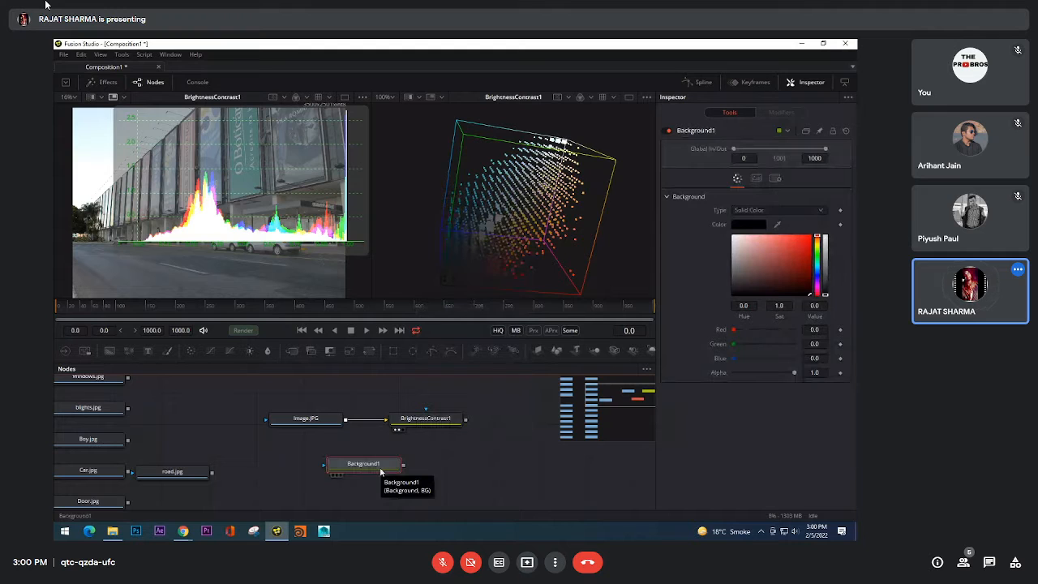
Step: Make Background1 pure red, compare its 3D histogram with the Brightness / Contrast node's, and display Background1 in both viewers
left_click_drag(792, 258, 850, 227)
left_click_drag(379, 466, 235, 212)
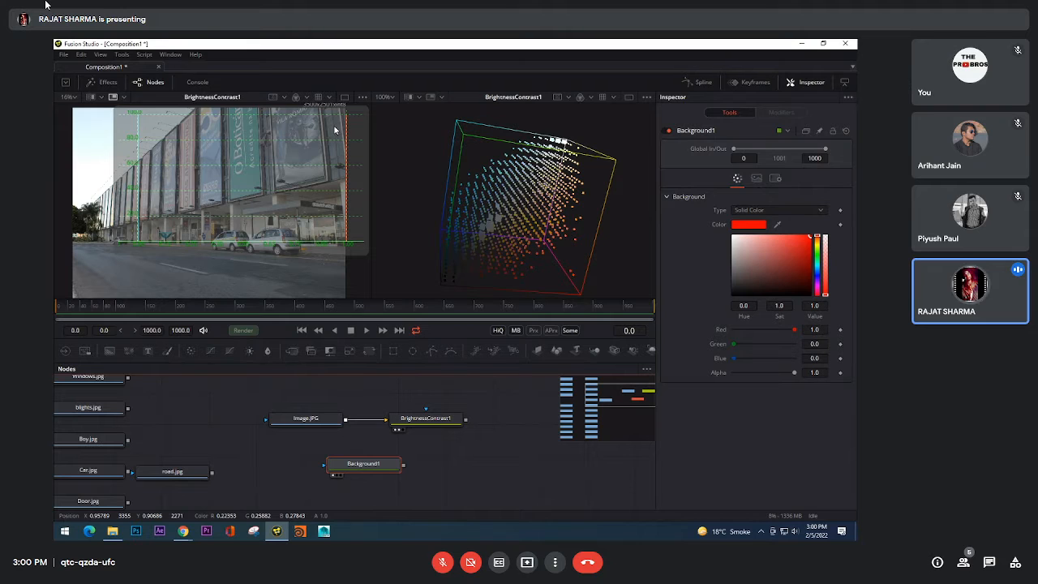
left_click_drag(347, 463, 579, 241)
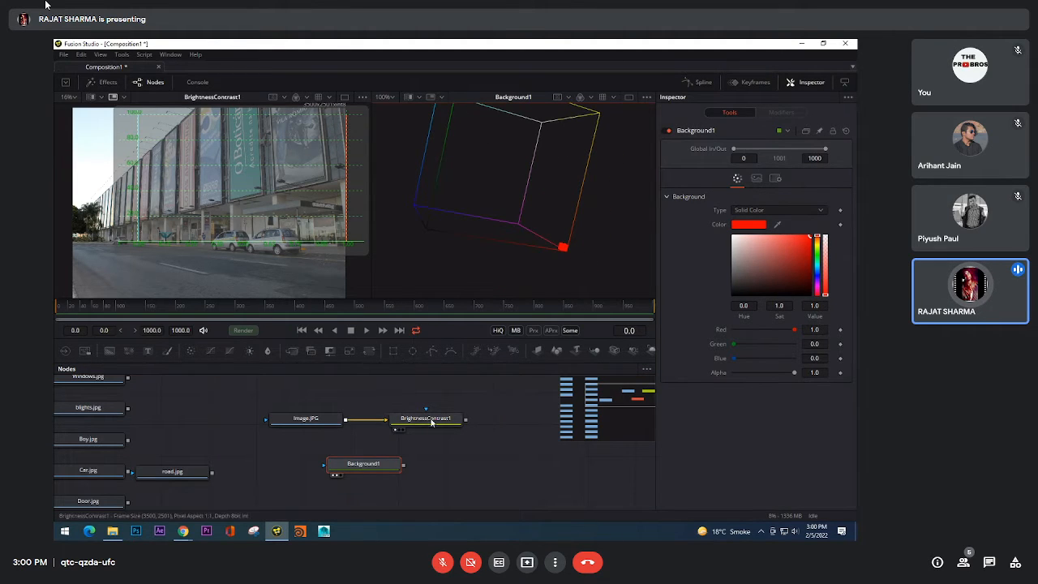
left_click_drag(431, 421, 565, 136)
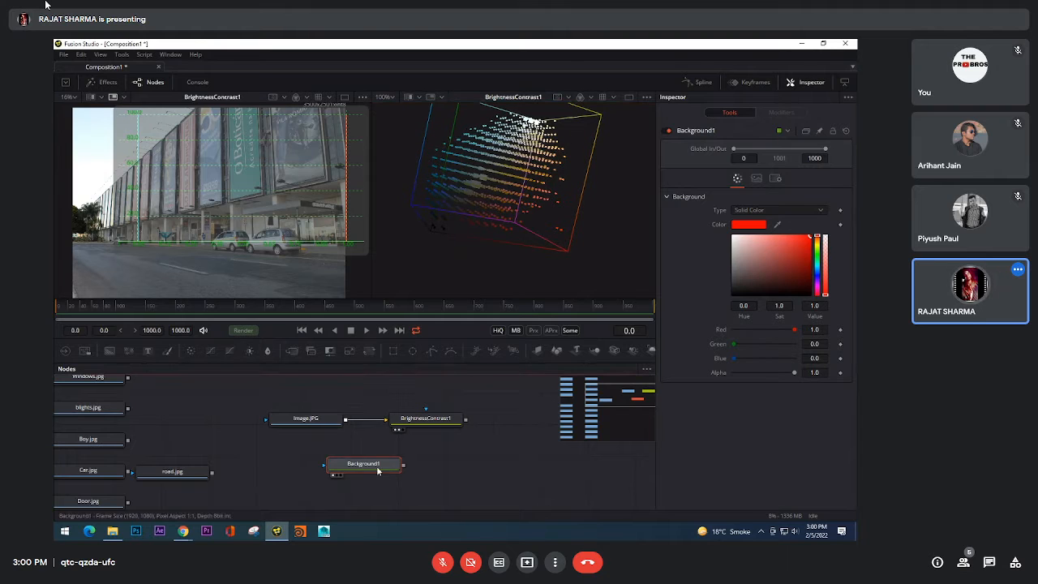
left_click_drag(380, 466, 570, 235)
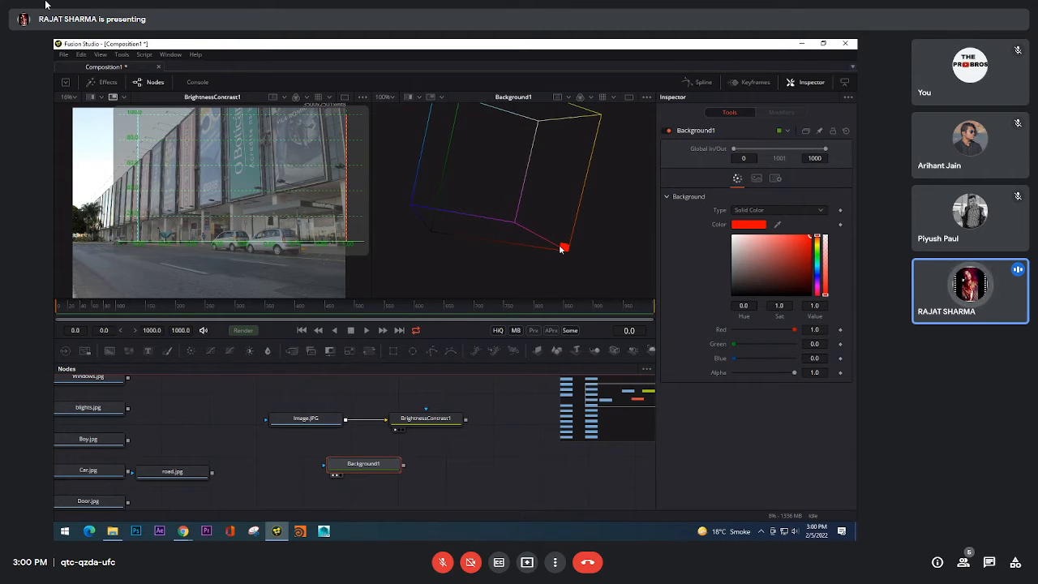
left_click_drag(558, 243, 541, 238)
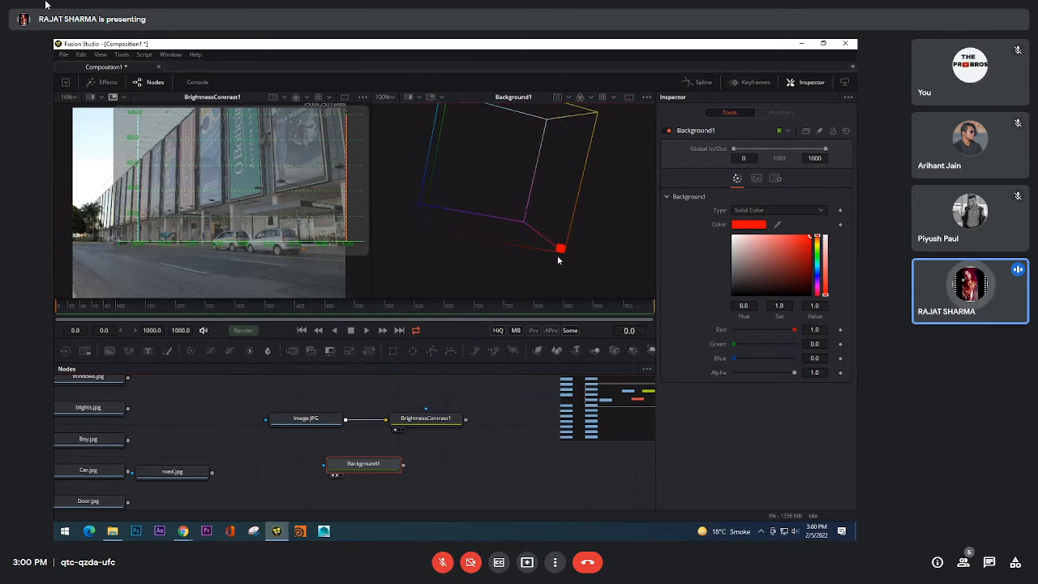
scroll(559, 253, "down", 3)
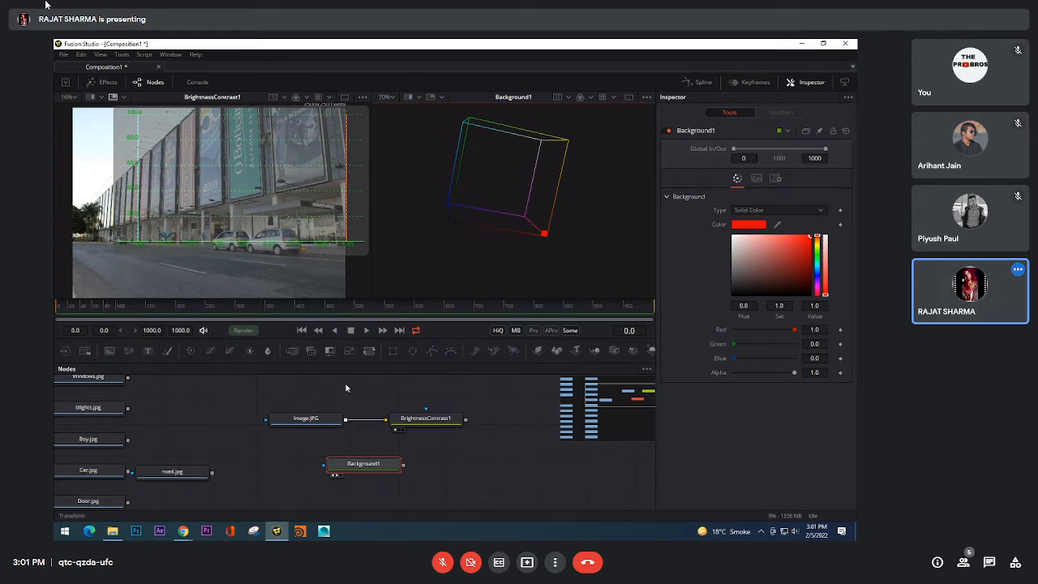
left_click_drag(319, 459, 264, 264)
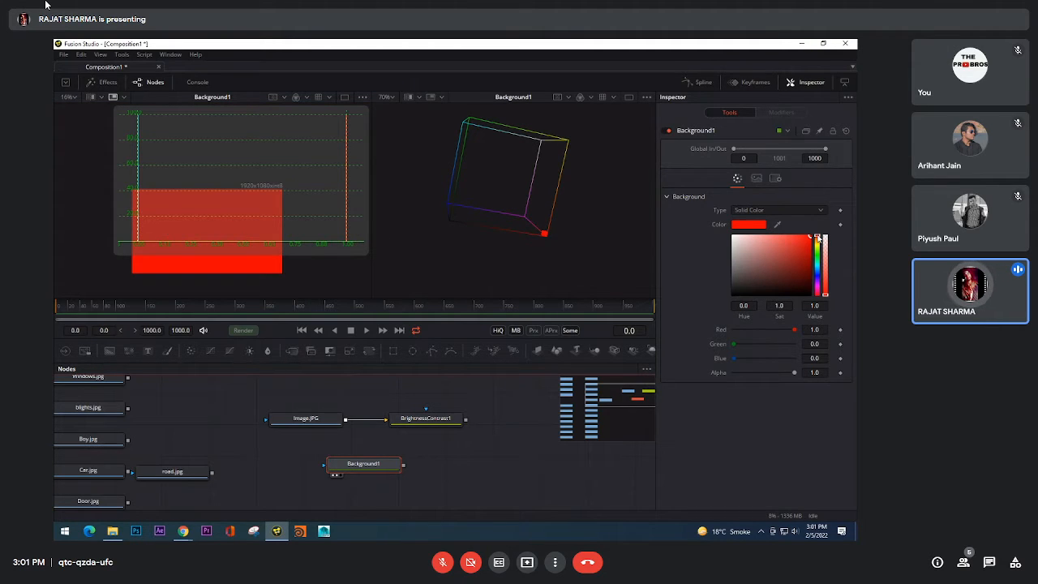
Step: Try Background1 hues of 0.008, 0.0, 0.04, 0.192 and 0.544 while watching the 2D and 3D histograms
mouse_move(817, 237)
left_mouse_down()
mouse_move(834, 302)
mouse_move(824, 228)
left_mouse_up()
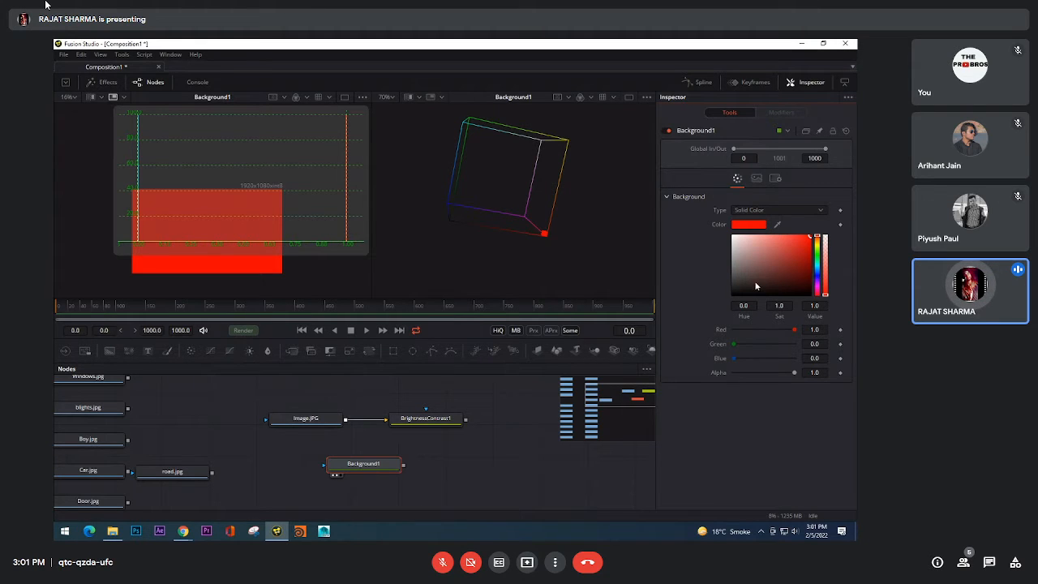
left_click(819, 238)
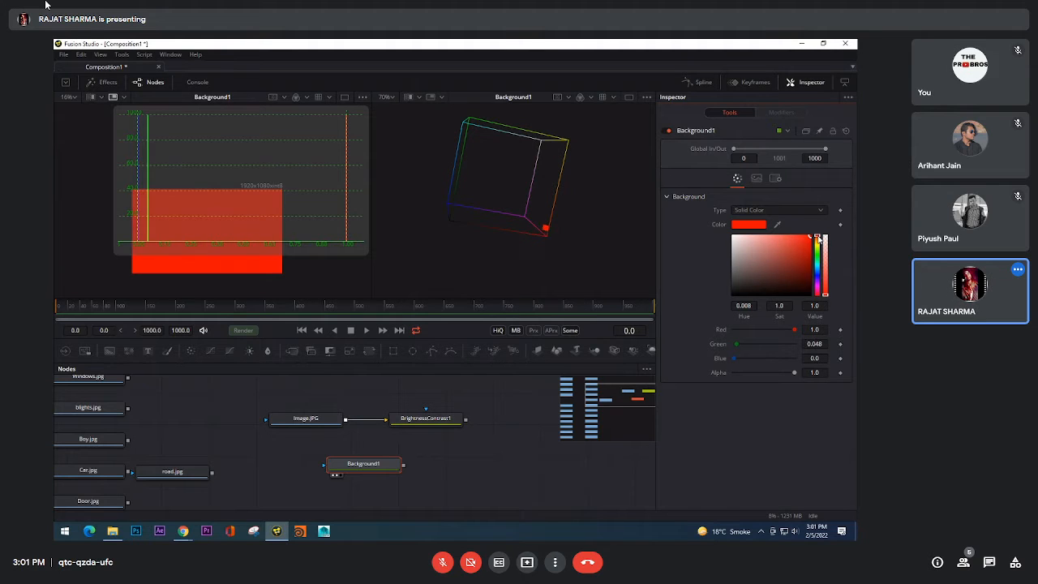
left_click_drag(819, 238, 817, 236)
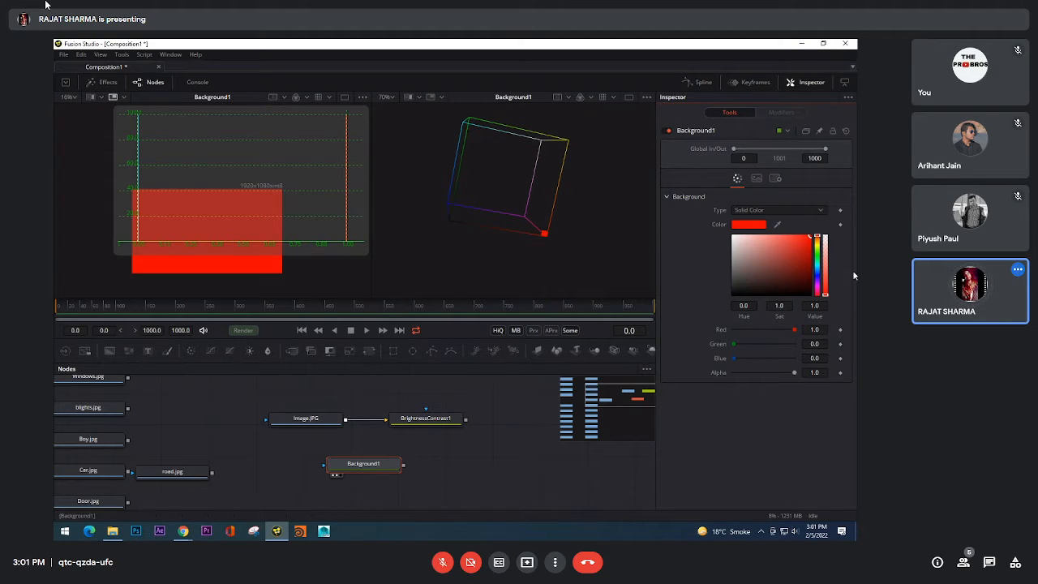
left_click(818, 239)
left_click_drag(818, 239, 818, 241)
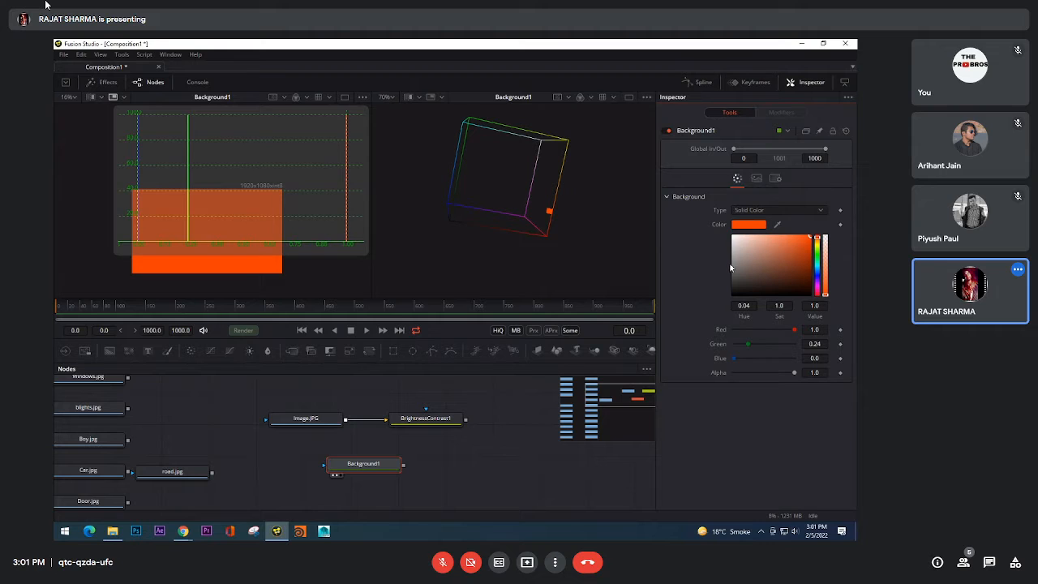
left_click_drag(819, 241, 821, 253)
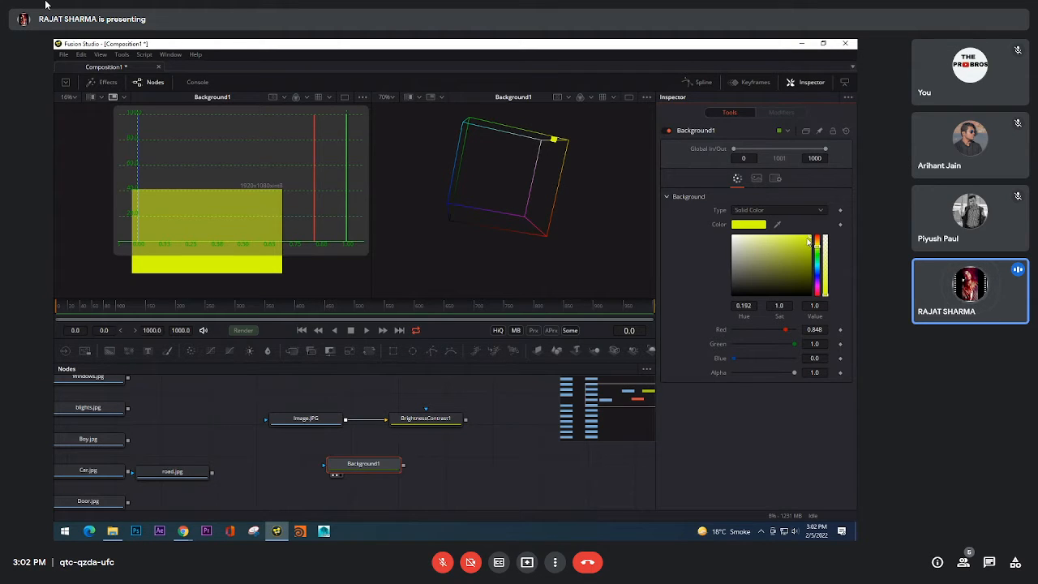
left_click_drag(818, 248, 822, 272)
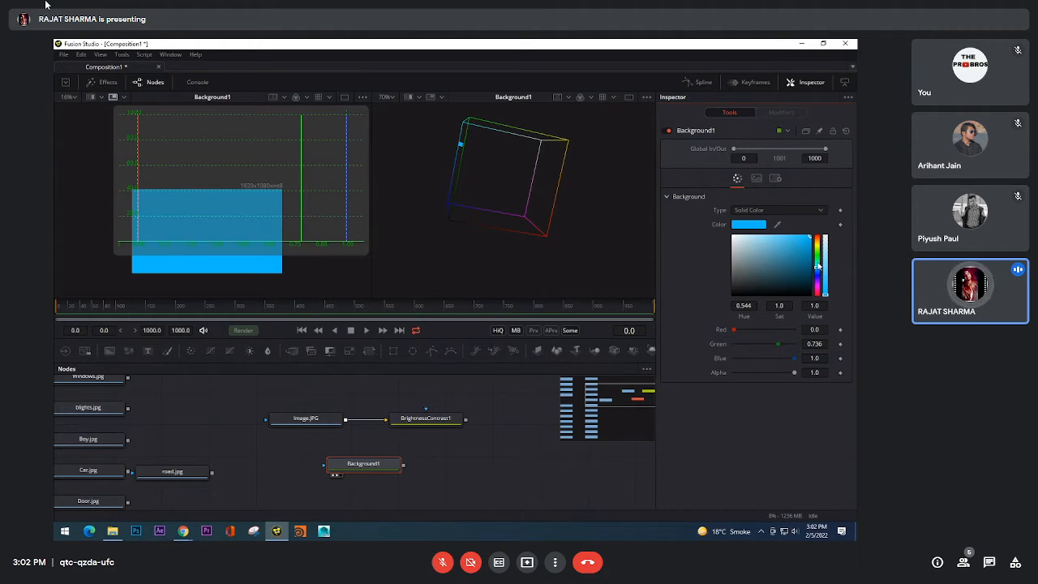
Step: Try Background1 hues from green 0.328 through 0.4 and 0.408 to cyan 0.496, checking the 3D histogram from different angles
left_click(818, 276)
left_click_drag(819, 276, 824, 241)
left_click_drag(819, 240, 819, 257)
left_click_drag(574, 184, 545, 254)
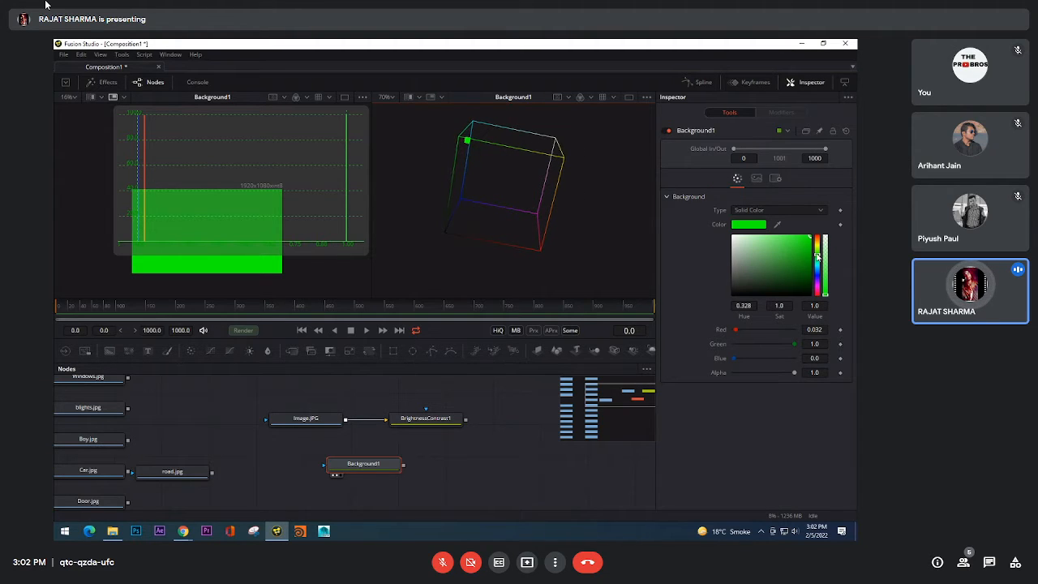
left_click_drag(816, 256, 817, 261)
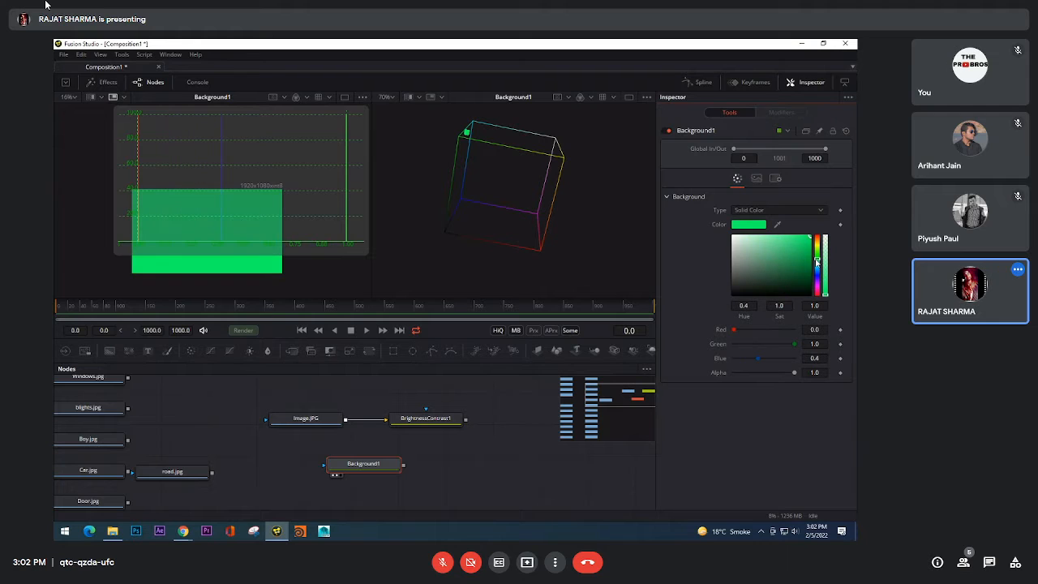
left_click_drag(466, 194, 562, 214)
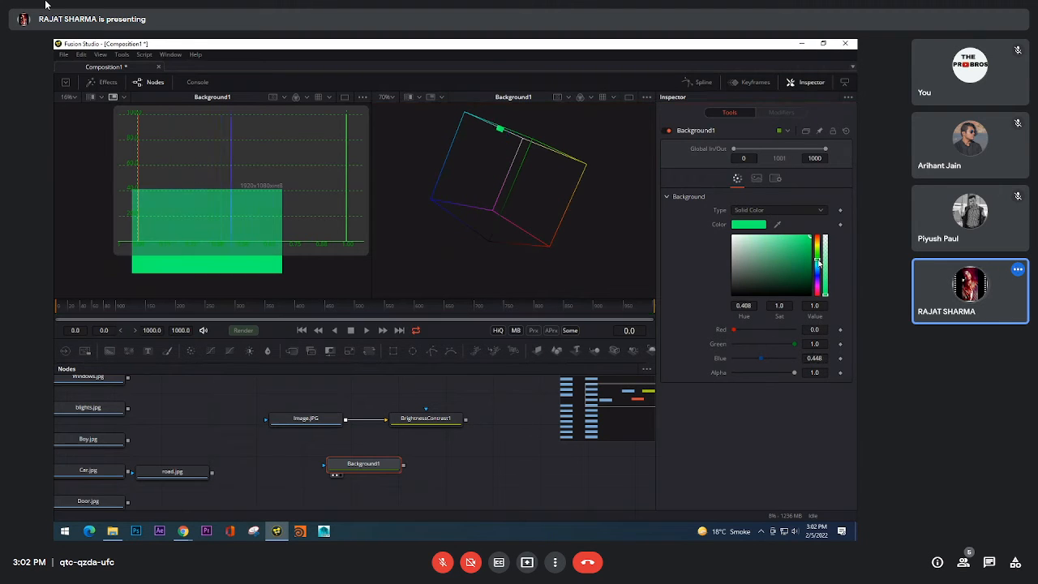
left_click_drag(819, 263, 819, 266)
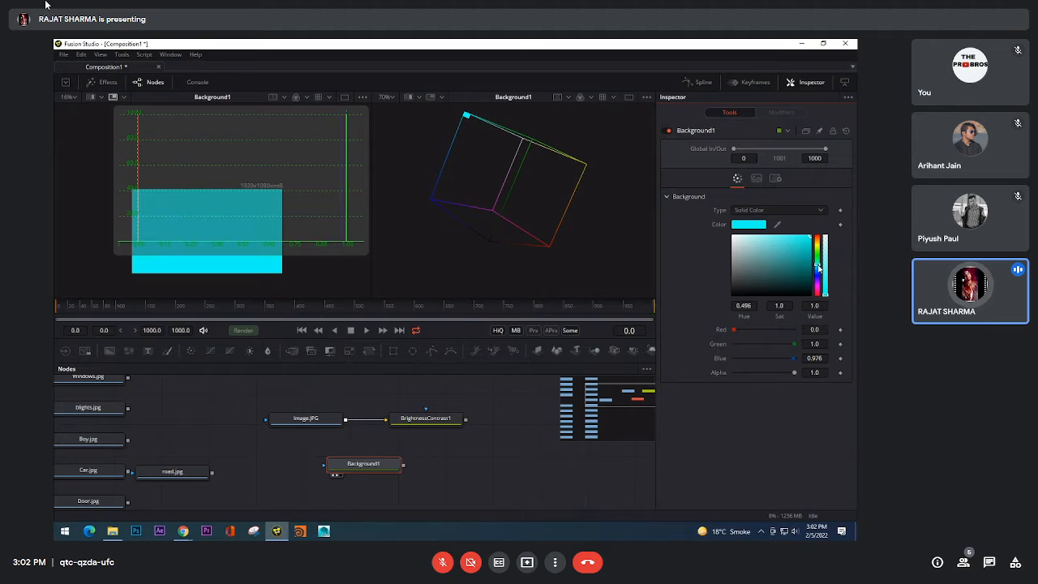
Step: Return Background1 to pure red, then raise Green and Blue to 1.0 to turn it yellow and finally white
left_click_drag(818, 268, 821, 231)
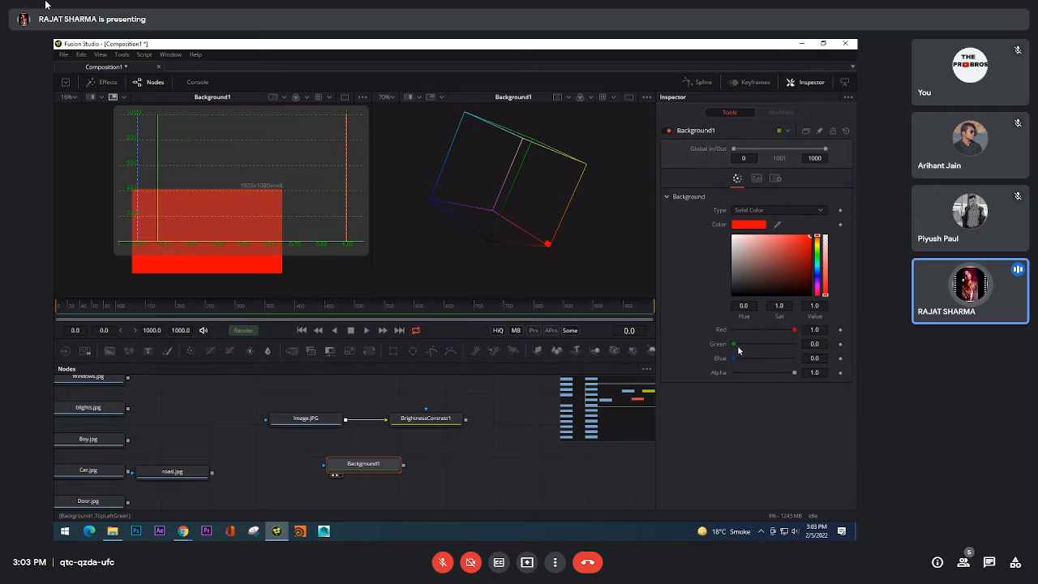
left_click_drag(737, 346, 794, 346)
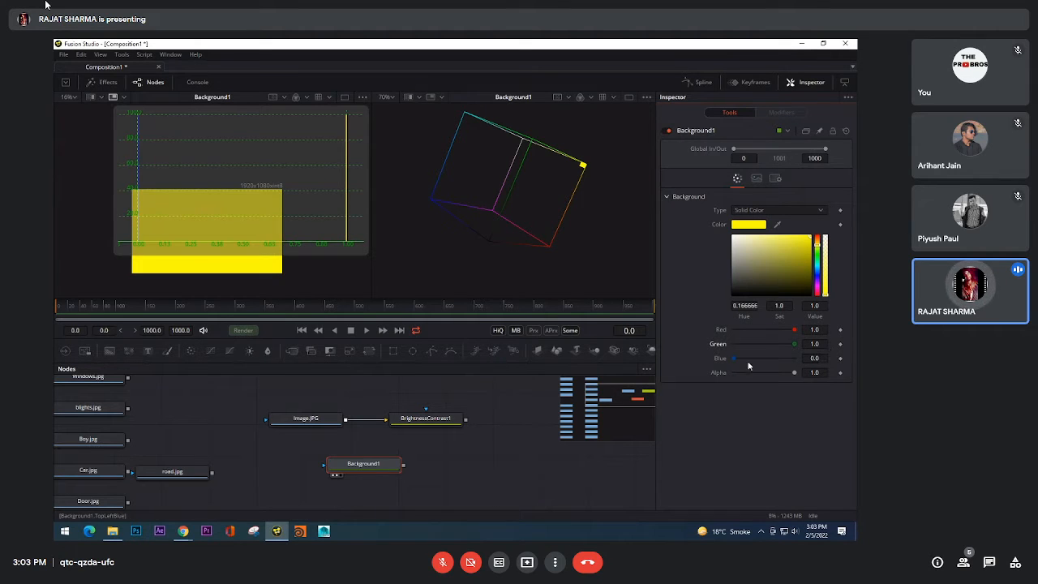
left_click_drag(736, 361, 814, 359)
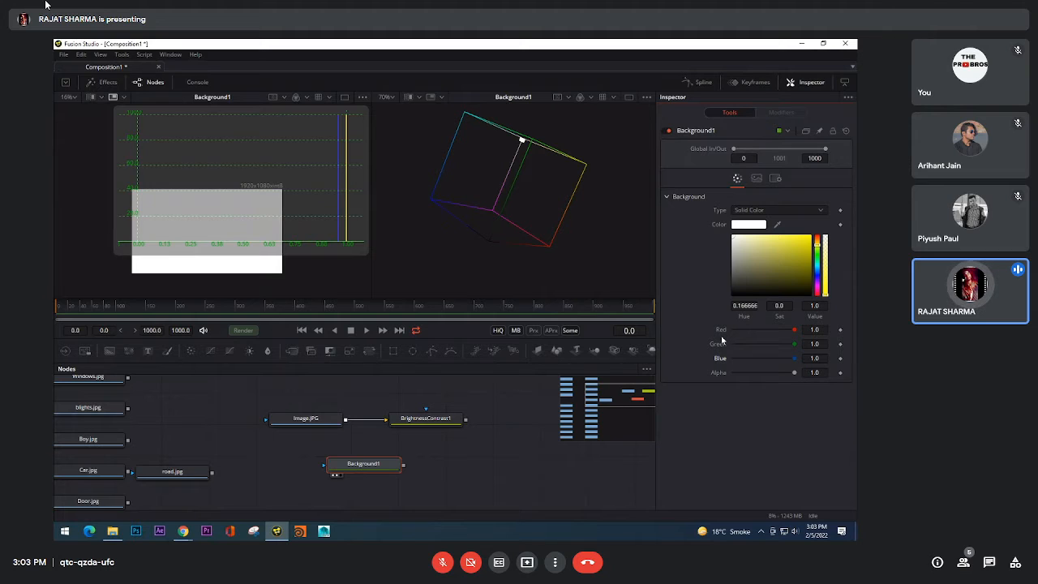
Step: Set Background1's Red, Green and Blue to 0.2 and examine the dark grey point in the 3D histogram from several angles
double_click(819, 330)
type("0.2")
key("Tab")
type("0.2")
key("Tab")
type("0.2")
key("Tab")
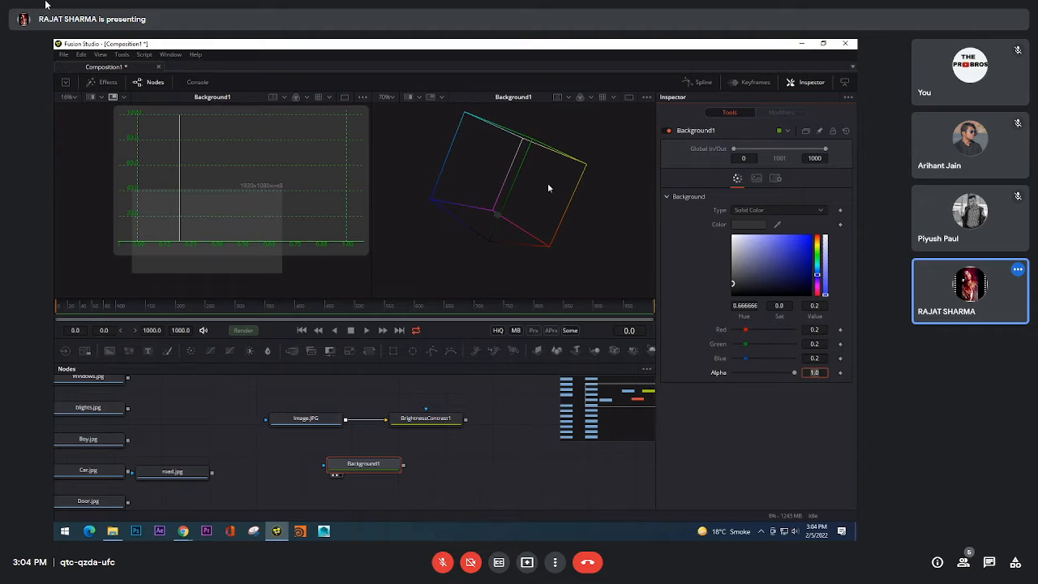
left_click_drag(547, 188, 438, 154)
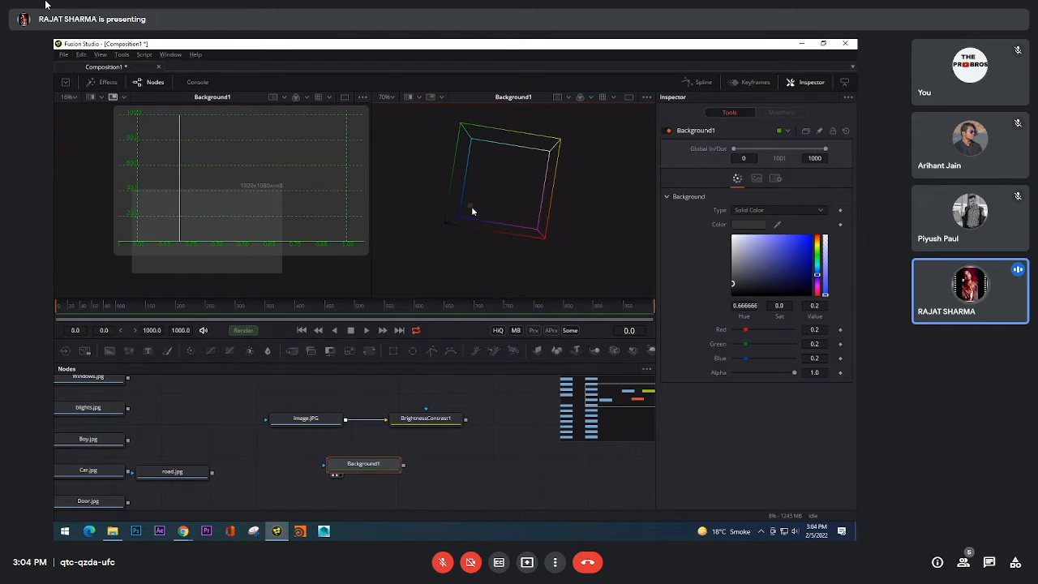
left_click_drag(471, 206, 469, 178)
left_click_drag(569, 159, 569, 144)
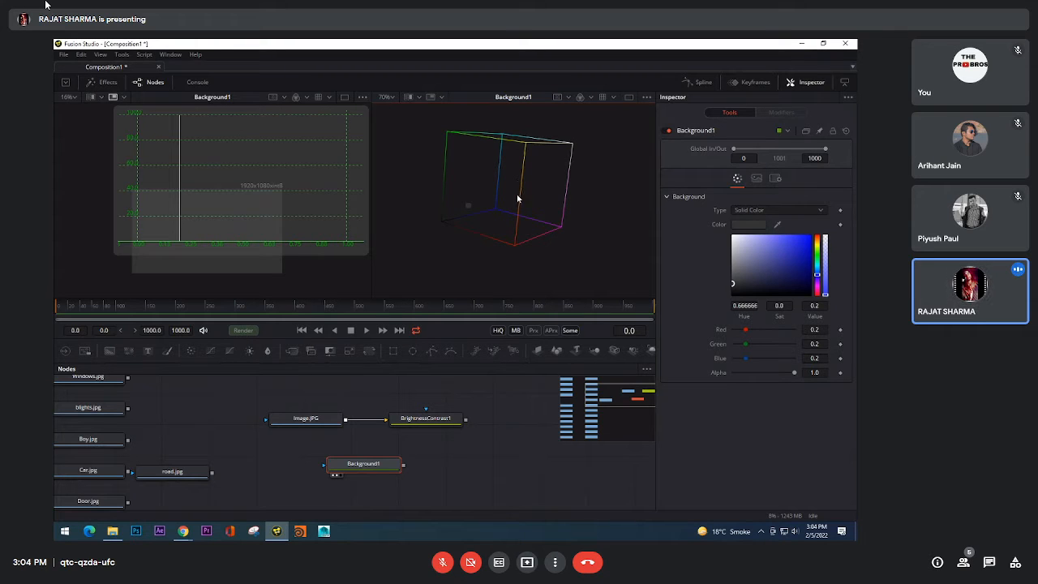
left_click_drag(484, 231, 536, 229)
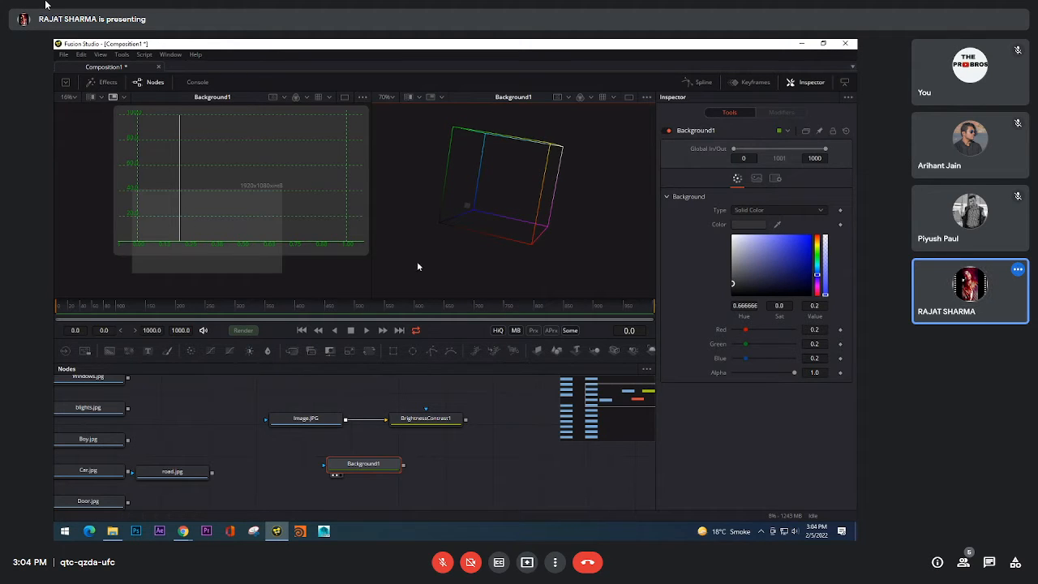
Step: Set Background1 to black, then raise it through 0.024 to a mid grey of 0.504
left_click(734, 294)
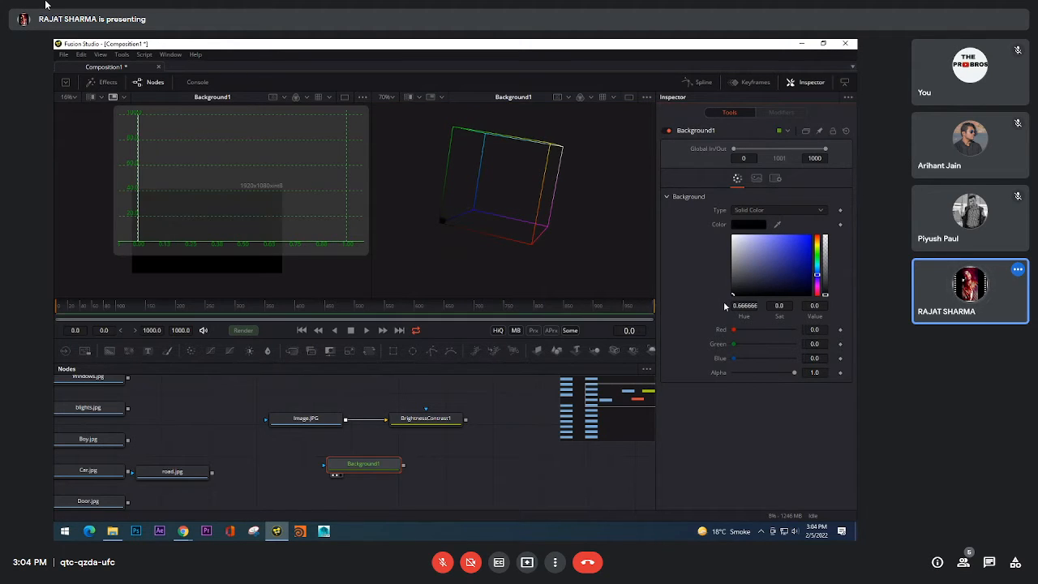
left_click_drag(734, 296, 672, 296)
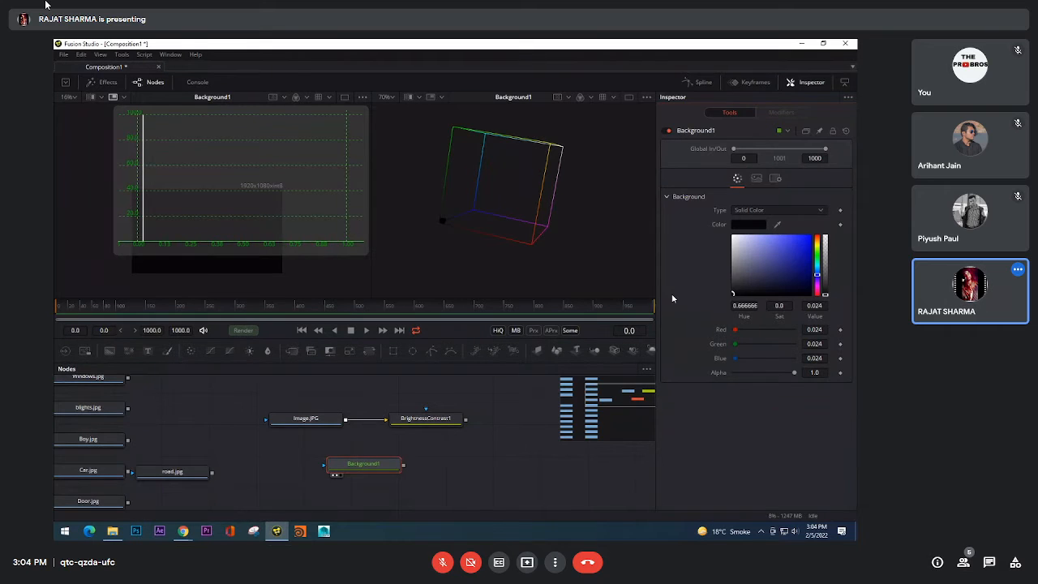
left_click_drag(672, 297, 661, 266)
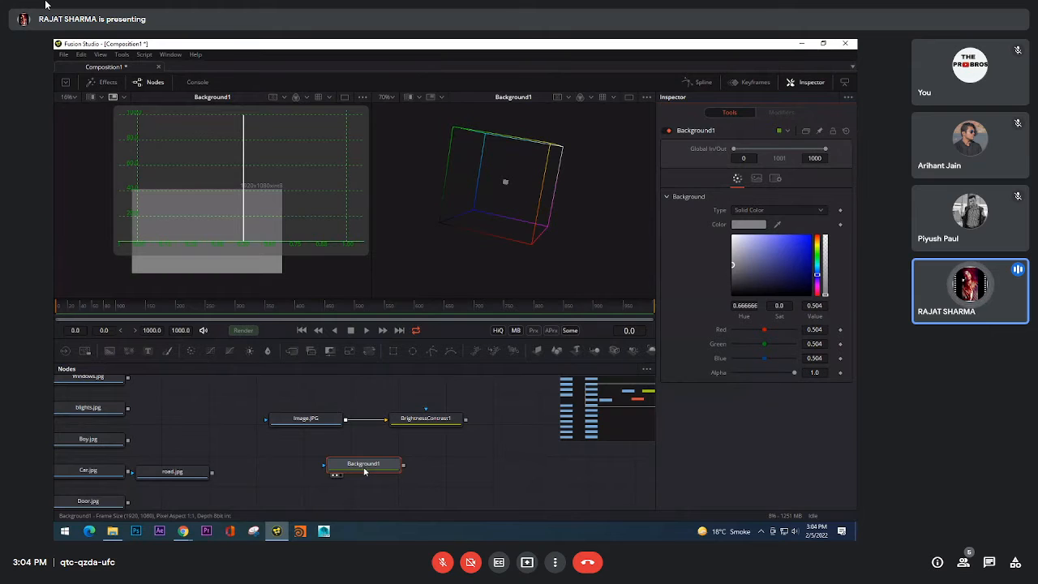
Step: Delete Background1 and display the Brightness / Contrast node in the 2D histogram viewer, fitted to the view with a smaller histogram overlay
key("Delete")
left_click_drag(436, 417, 227, 171)
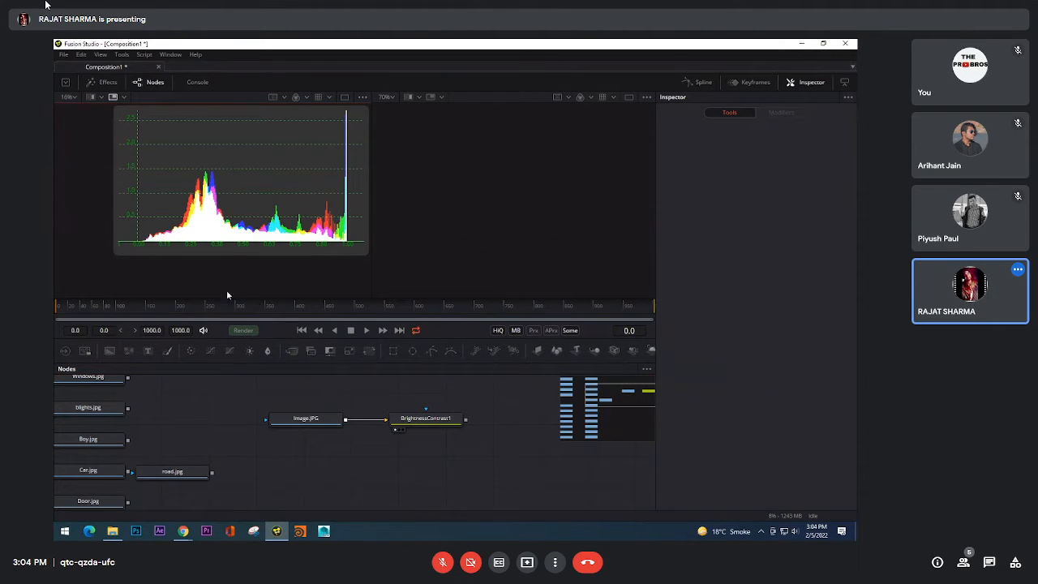
left_click(72, 97)
left_click(74, 111)
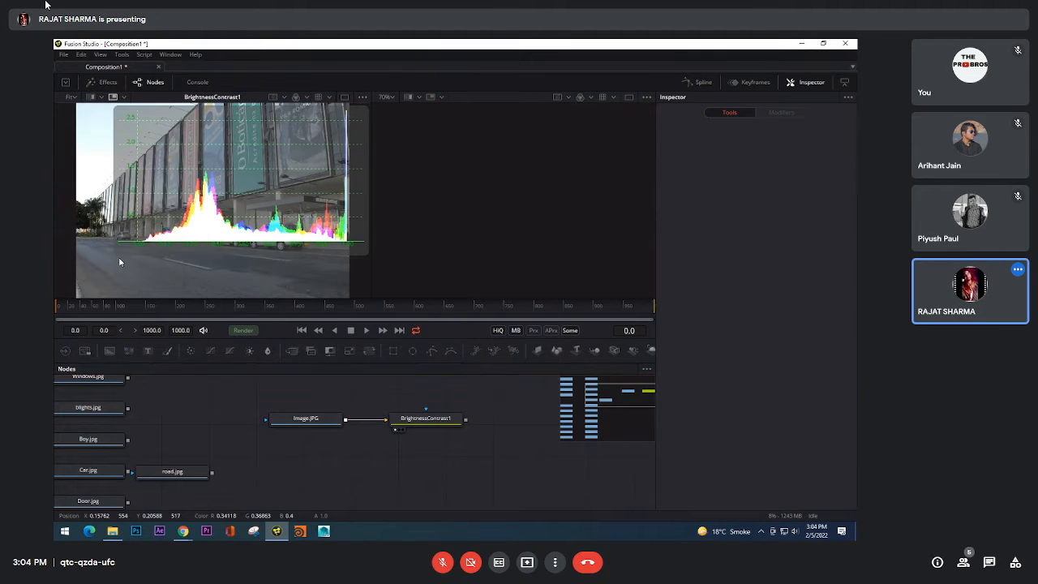
left_click_drag(119, 257, 226, 214)
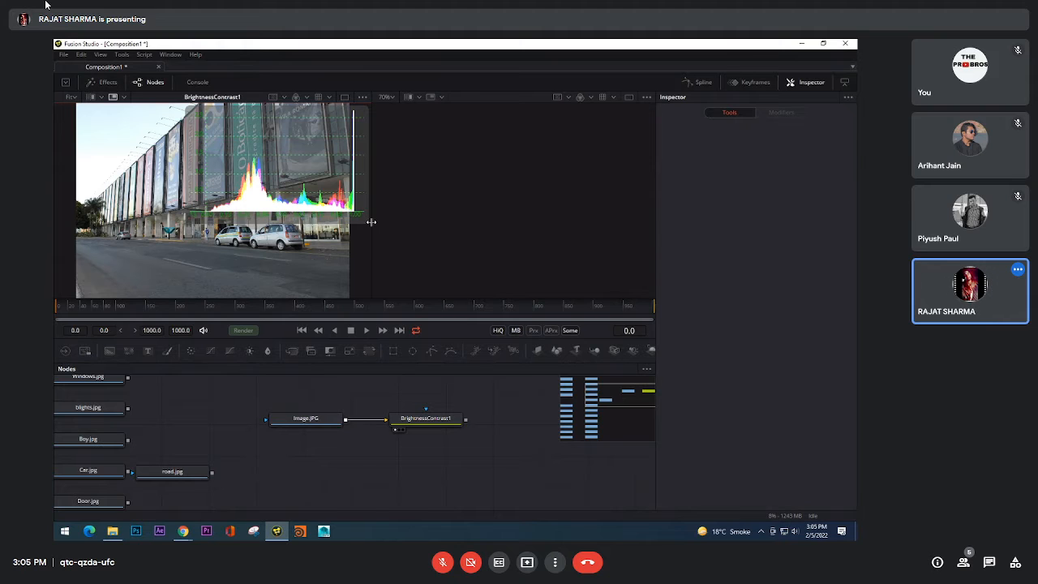
Step: Restore the deleted Background1 node, display it in the 2D histogram viewer and make its colour pure red
left_click_drag(409, 478, 243, 257)
key("ctrl+z")
left_click(369, 466)
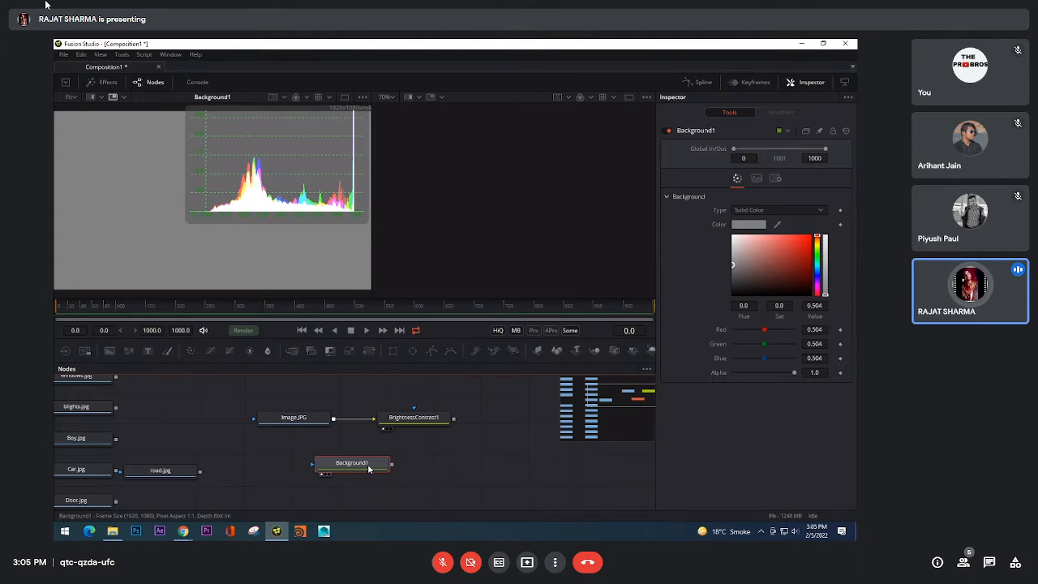
left_click_drag(785, 272, 838, 214)
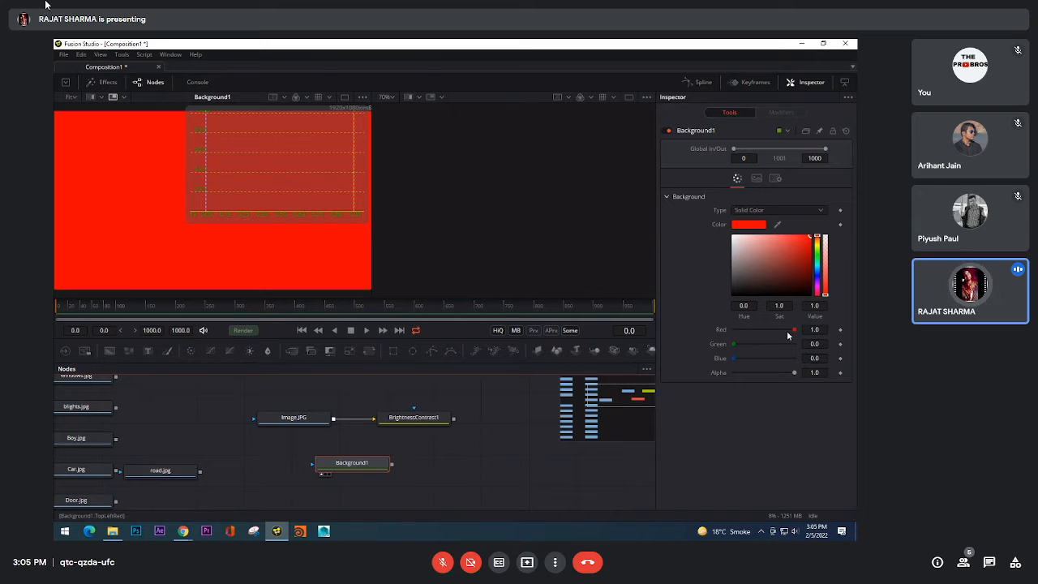
Step: Lower Background1's Red to 0.701 and change the background type to Gradient
left_click_drag(793, 331, 777, 331)
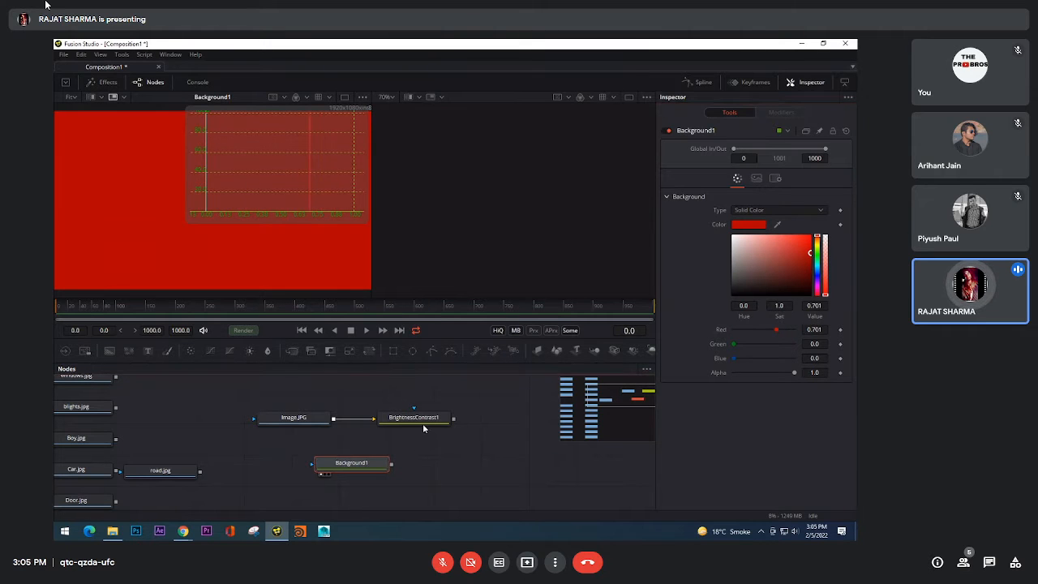
left_click(776, 209)
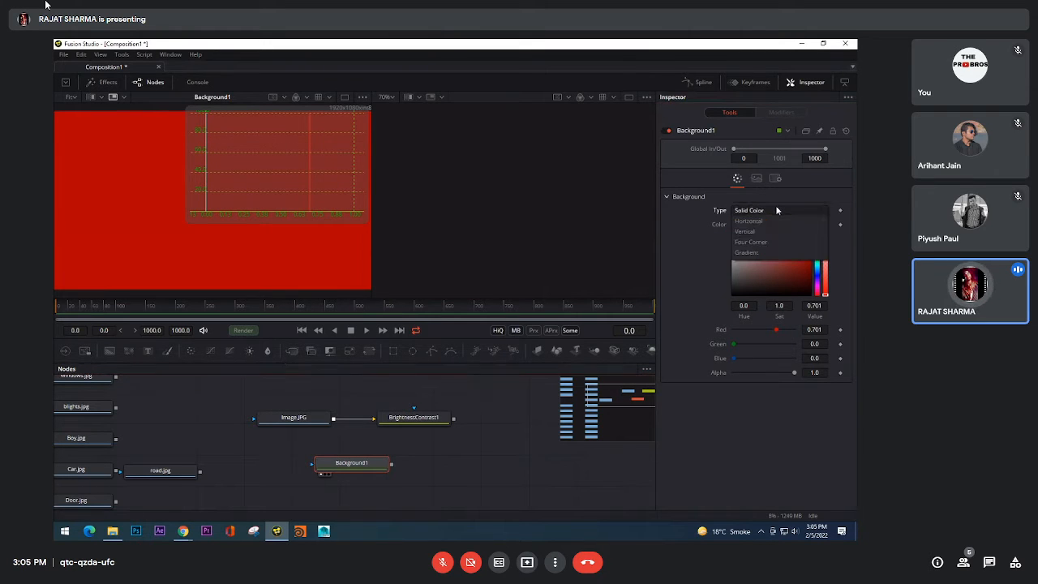
left_click(770, 253)
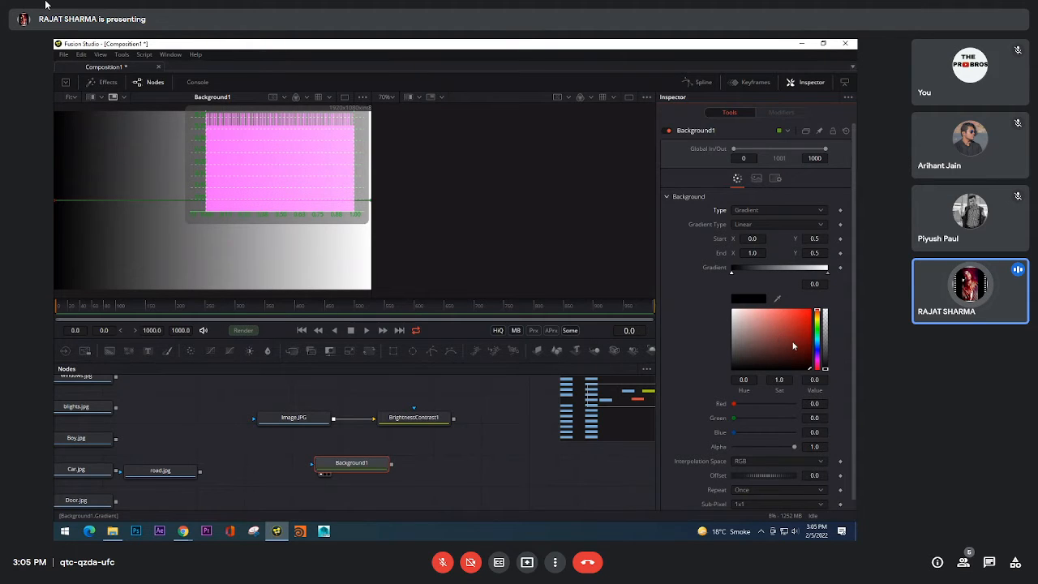
Step: Colour the gradient's start stop pure red and its end stop light blue with Red 0.0, Green 0.736 and Blue 1.0
left_click_drag(793, 346, 828, 288)
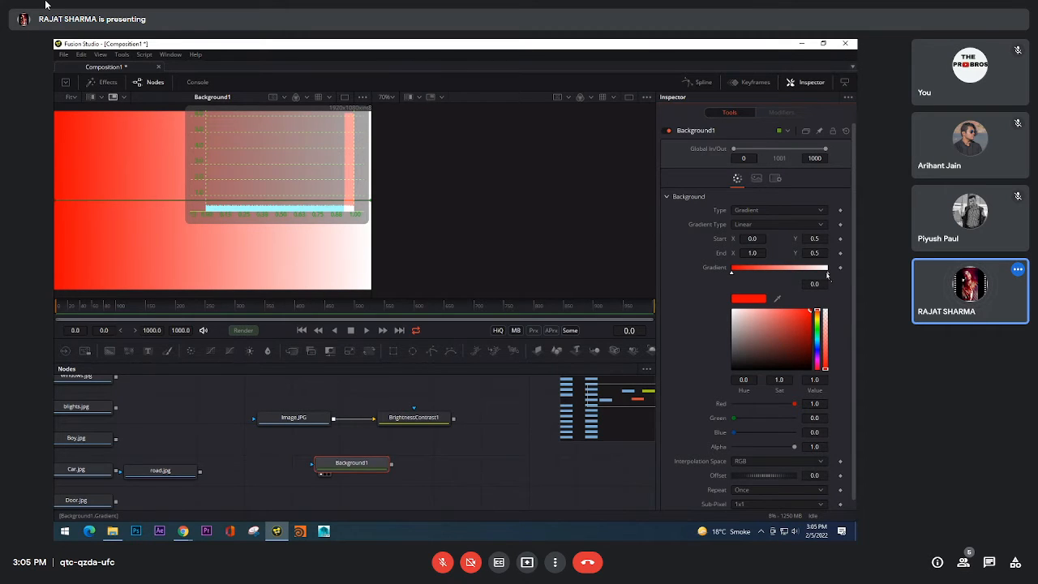
left_click(827, 273)
left_click(817, 344)
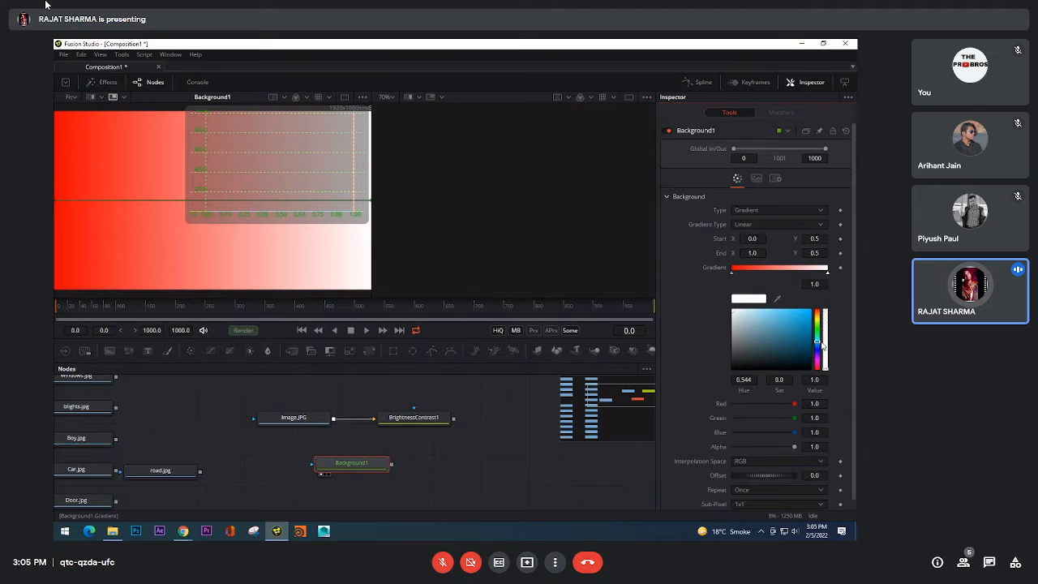
left_click(810, 310)
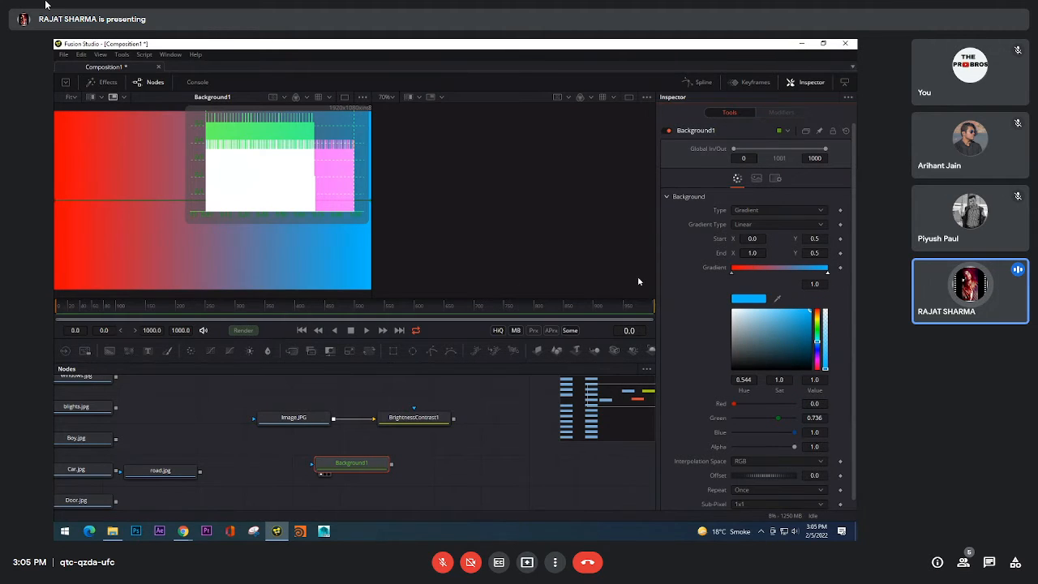
Step: Bring the red and blue gradient stops together at about 0.50 and 0.52, and show Background1 in the 3D histogram viewer
left_click_drag(828, 274, 750, 275)
left_click_drag(770, 275, 783, 276)
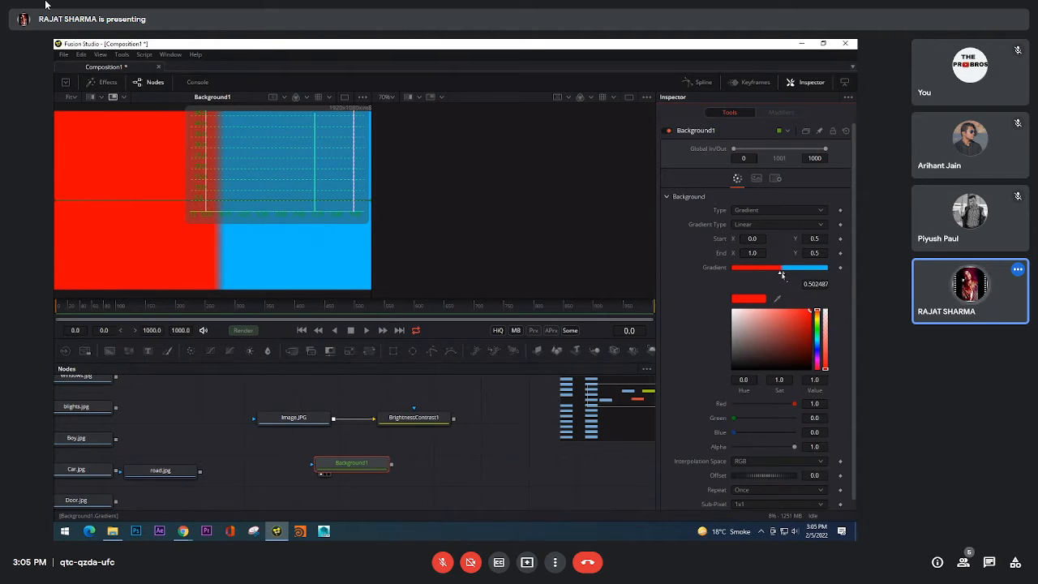
left_click(781, 273)
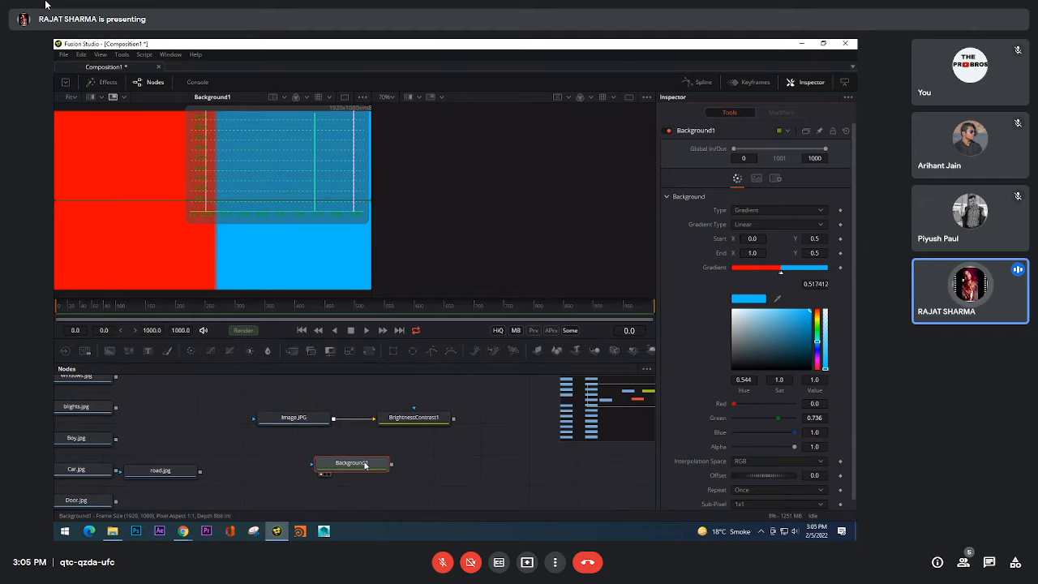
left_click_drag(365, 466, 548, 215)
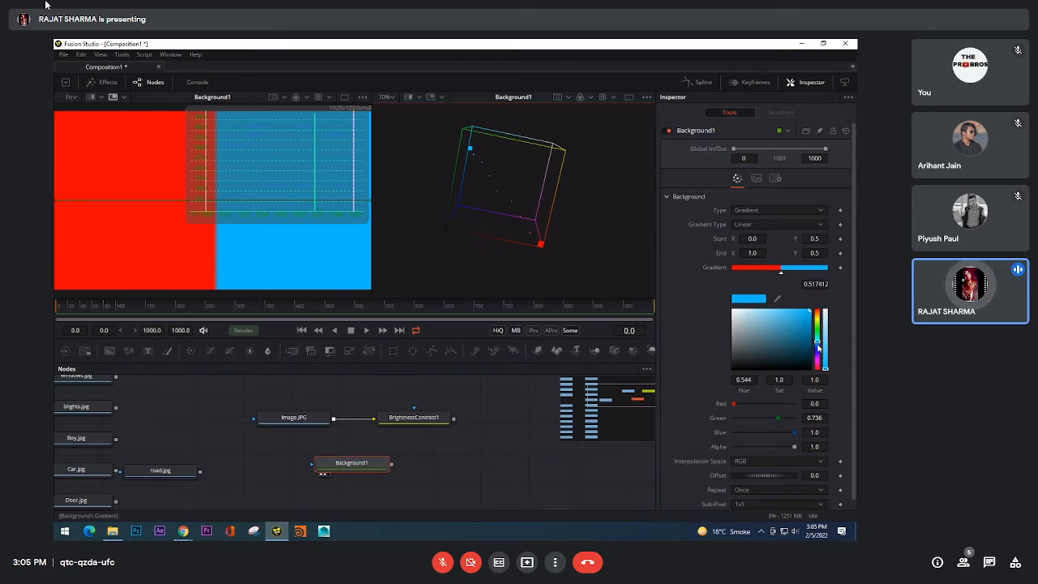
Step: Set the blue stop's Green to 0, then to 1.0 for cyan, and check its point in the 3D histogram
left_click(815, 418)
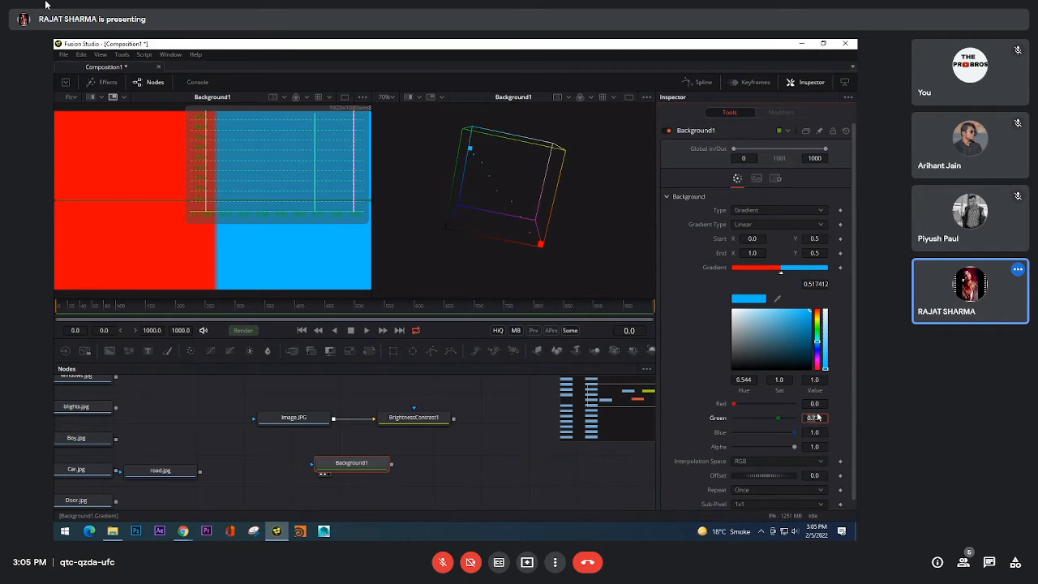
type("0")
key("Tab")
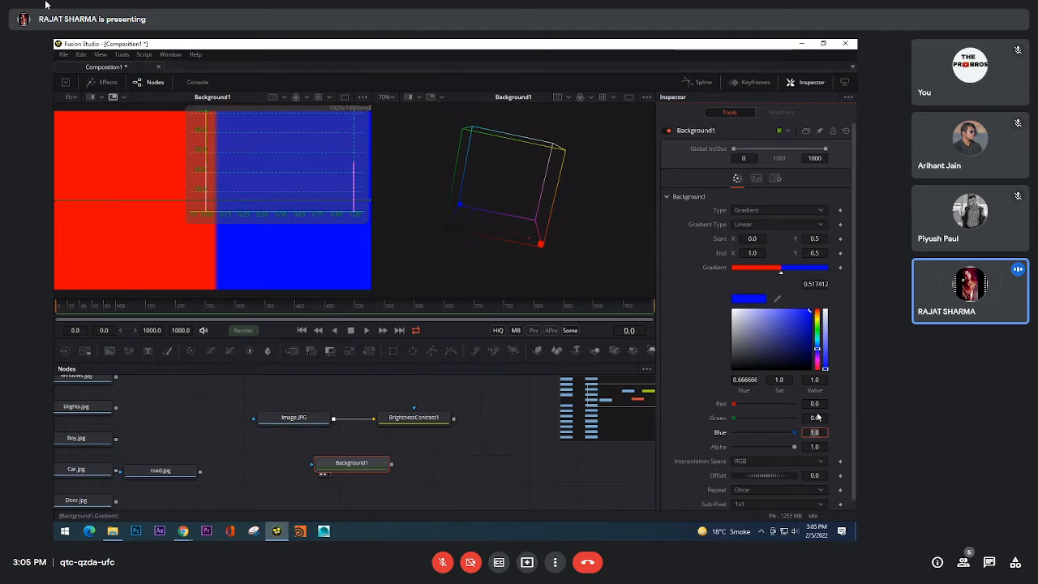
left_click(818, 418)
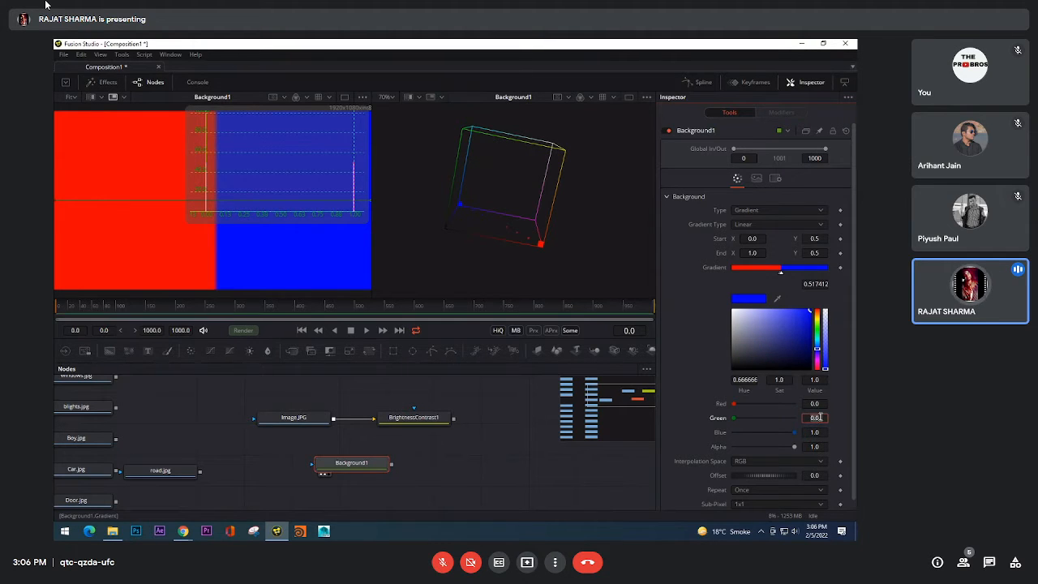
type("1")
key("Tab")
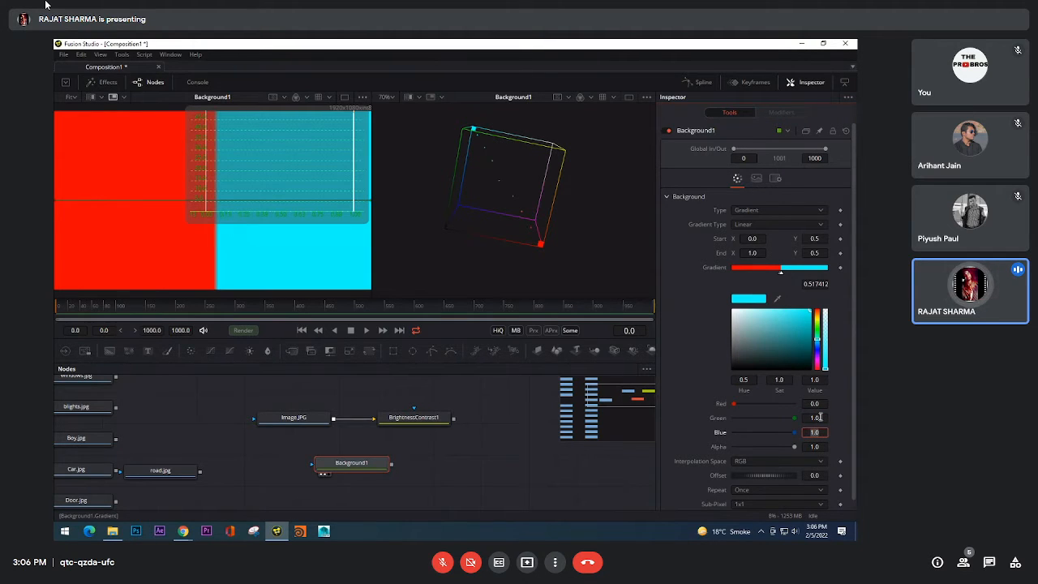
left_click_drag(537, 198, 548, 174)
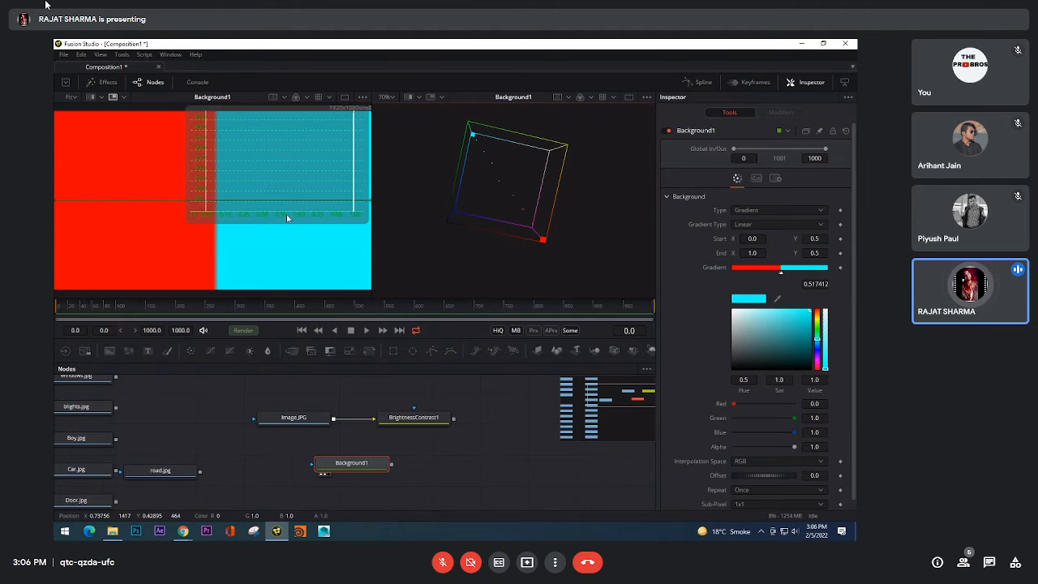
Step: Examine the 2D histogram of the red and cyan split up close, including its 1.0 spike, baseline and middle range
scroll(294, 254, "down", 1)
left_click_drag(309, 250, 238, 257)
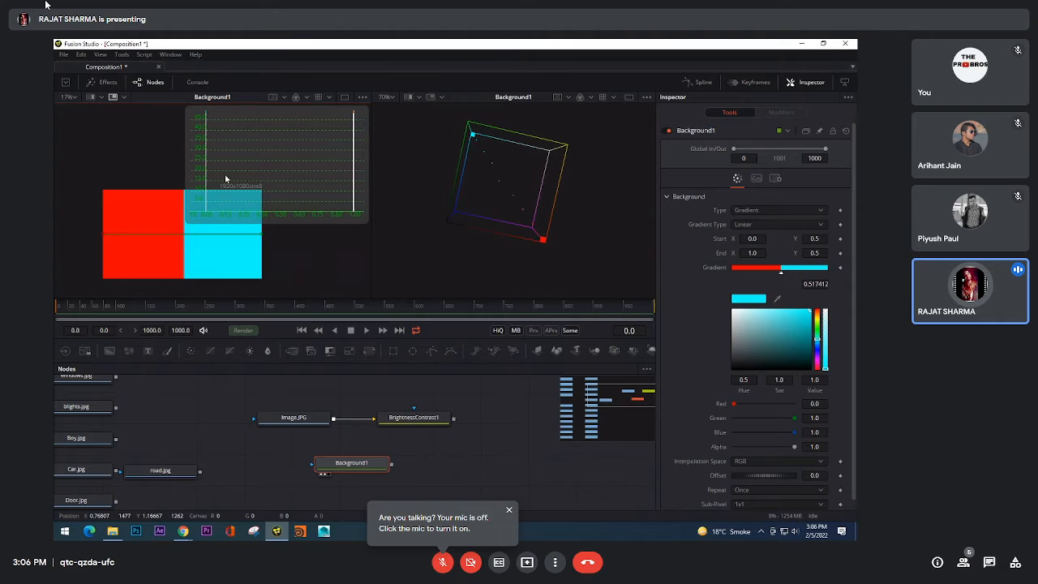
left_click_drag(227, 178, 225, 196)
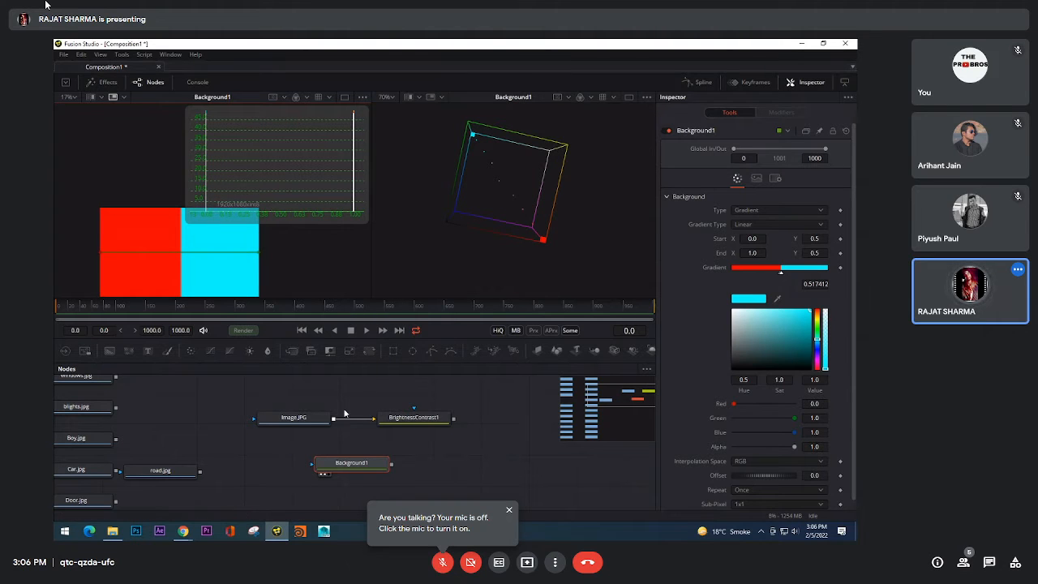
left_click_drag(286, 252, 277, 264)
scroll(276, 247, "down", 1)
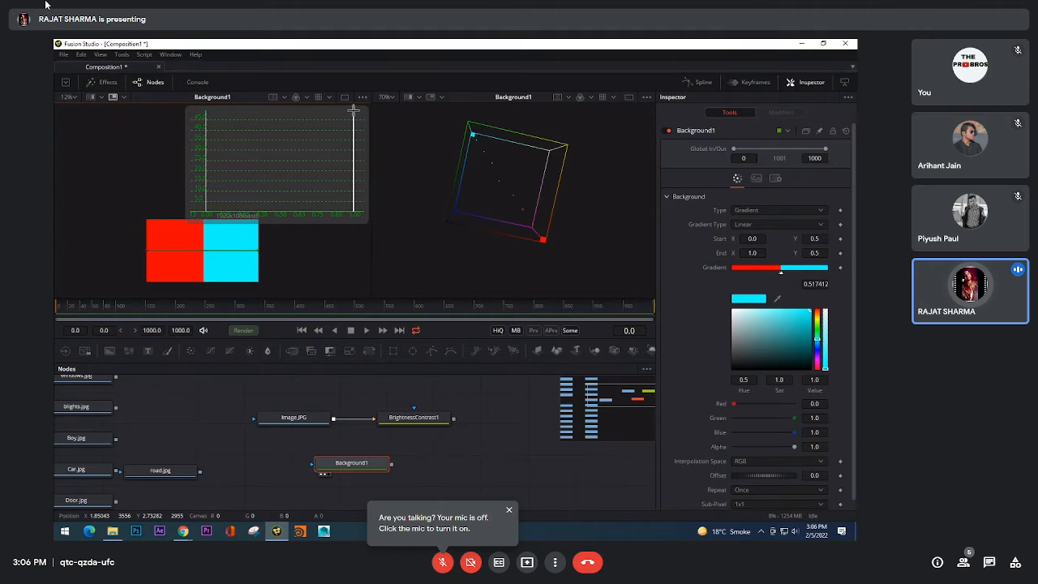
left_click(357, 122)
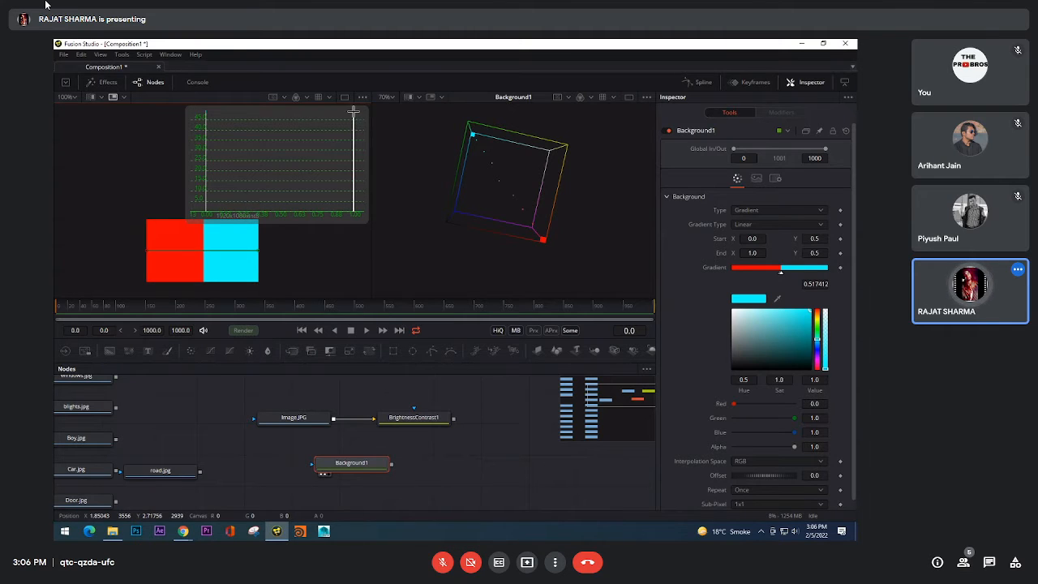
scroll(353, 111, "up", 4)
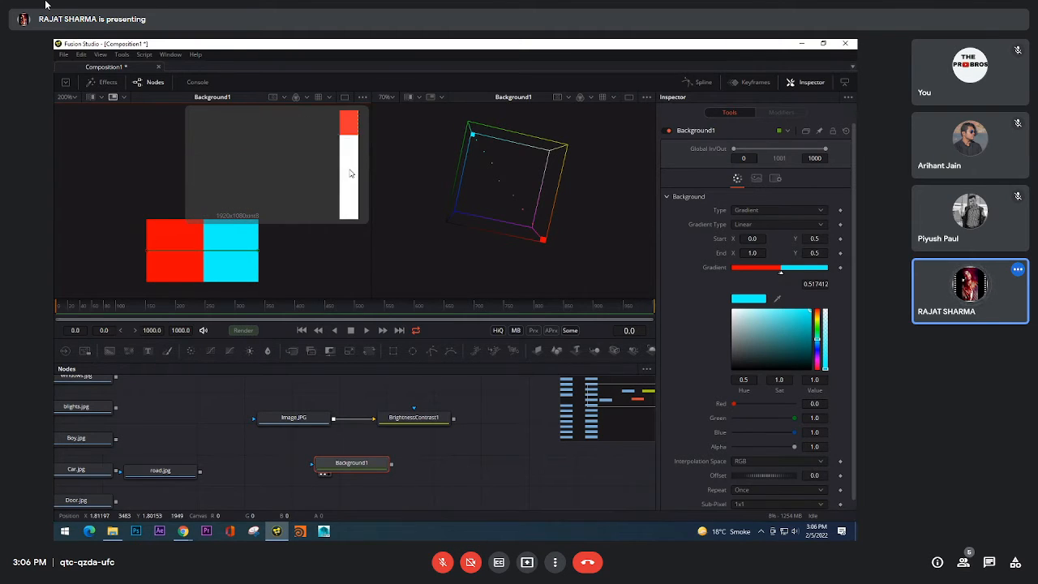
scroll(341, 154, "up", 3)
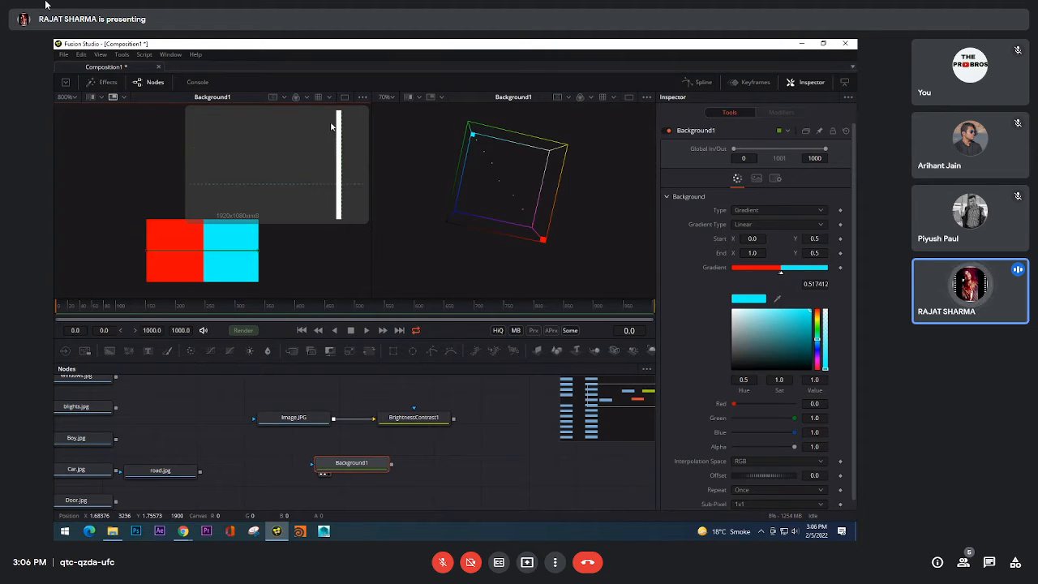
scroll(317, 203, "down", 2)
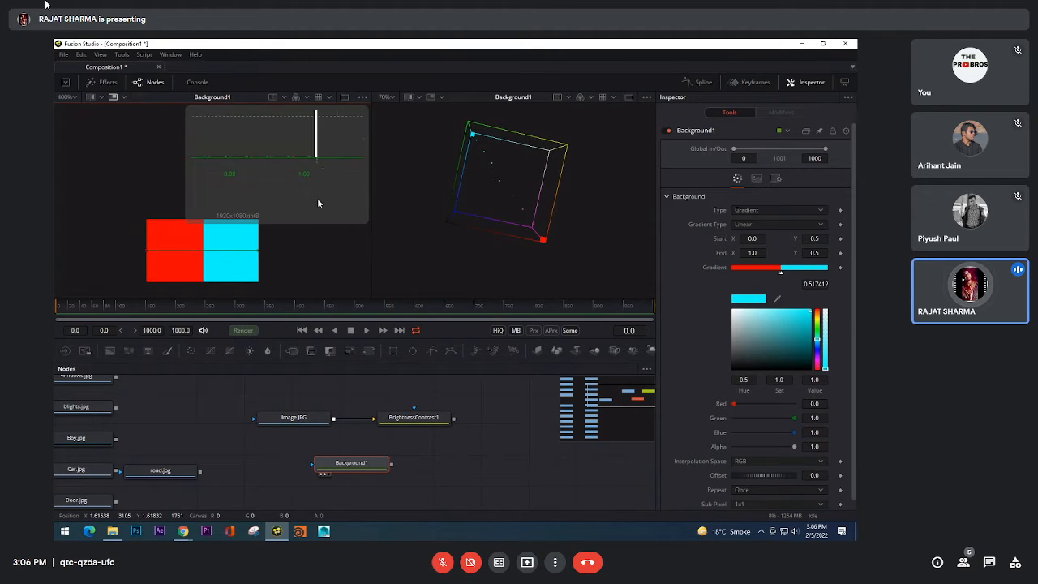
scroll(317, 204, "down", 2)
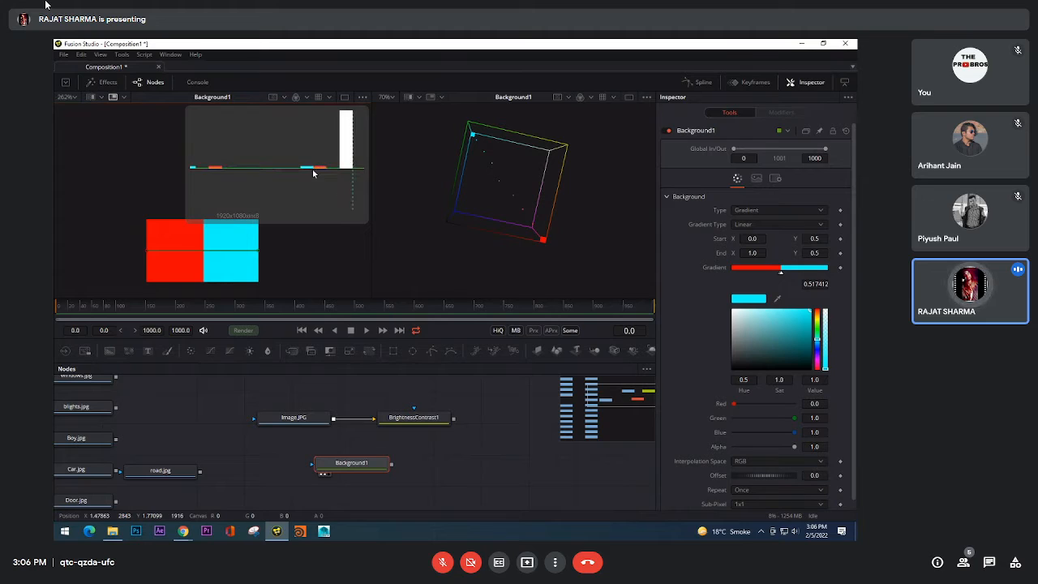
scroll(295, 169, "down", 3)
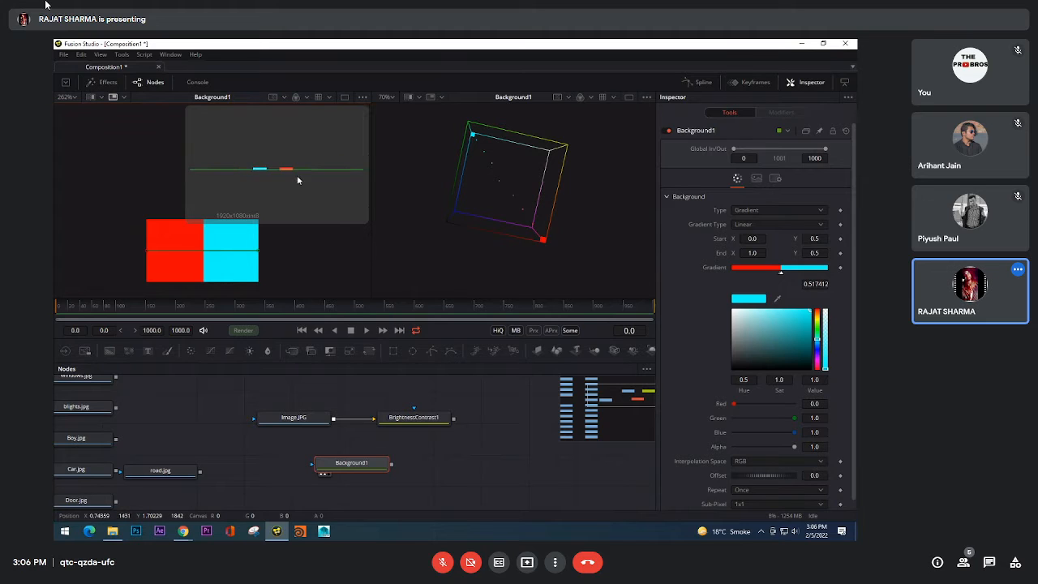
left_click_drag(244, 176, 310, 175)
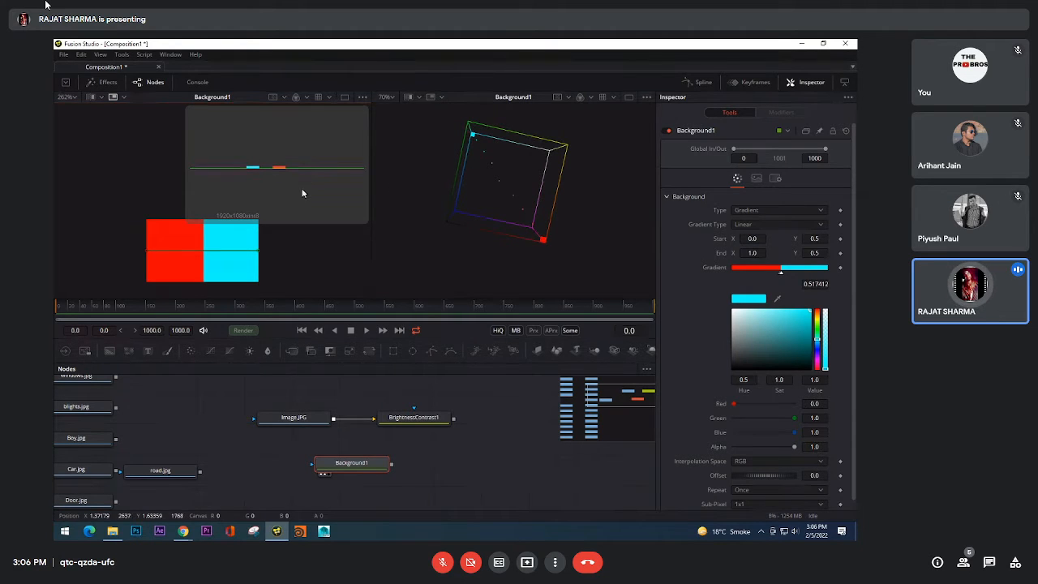
mouse_move(257, 252)
left_mouse_down()
mouse_move(232, 248)
mouse_move(251, 253)
left_mouse_up()
key("ctrl+z")
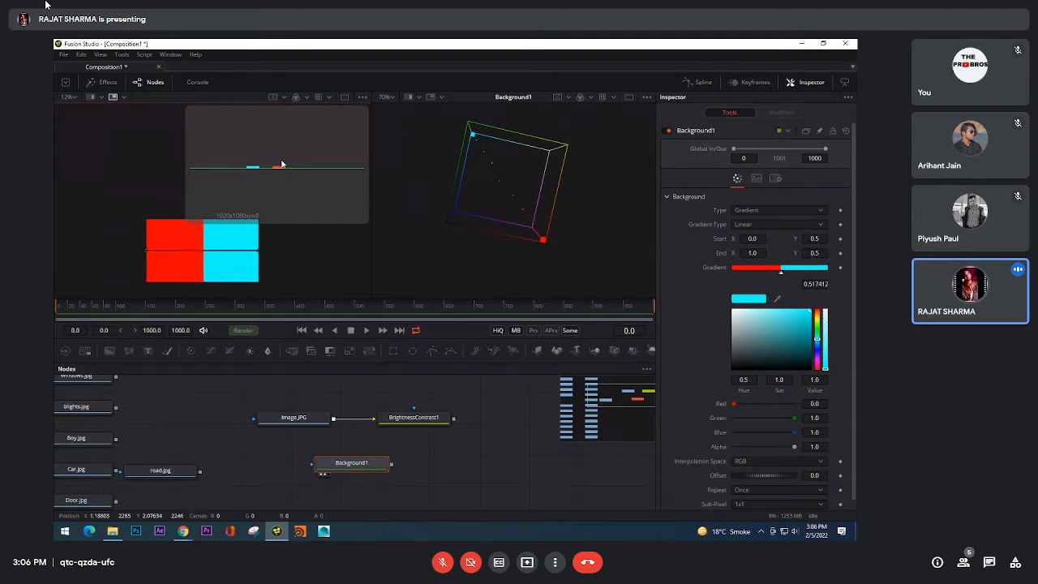
scroll(283, 164, "up", 5)
left_click_drag(294, 174, 289, 193)
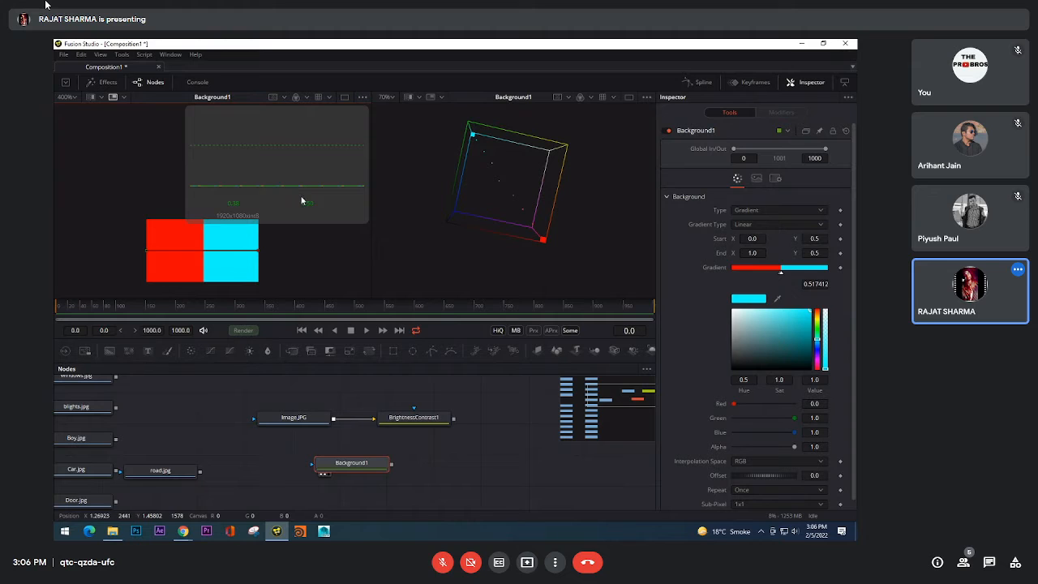
Step: Spread the gradient stops apart with the red stop at 0.024875, and compare the smooth blend with its 2D histogram
left_click_drag(783, 277, 738, 272)
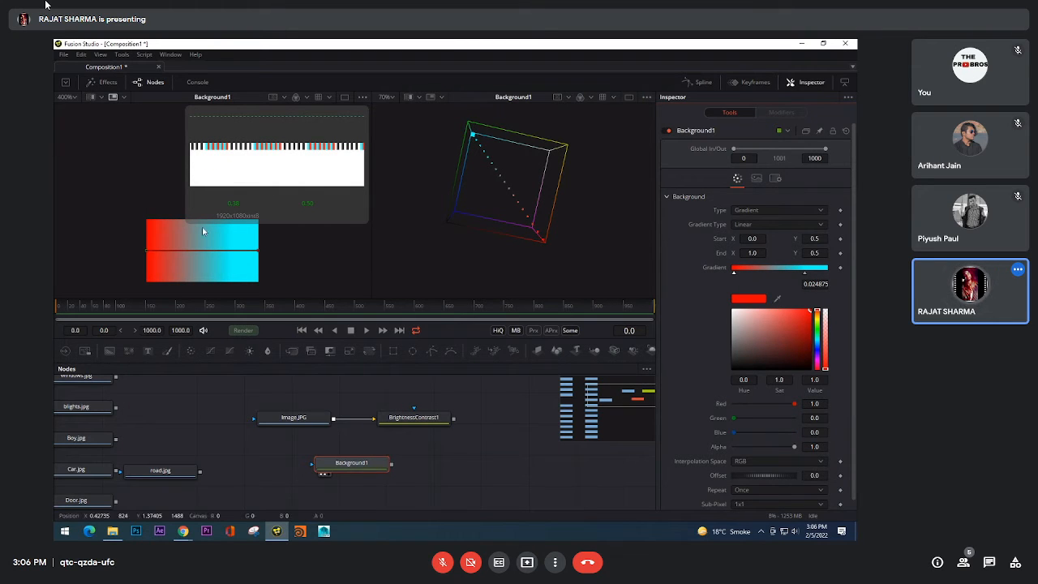
scroll(202, 236, "down", 1)
scroll(202, 258, "up", 5)
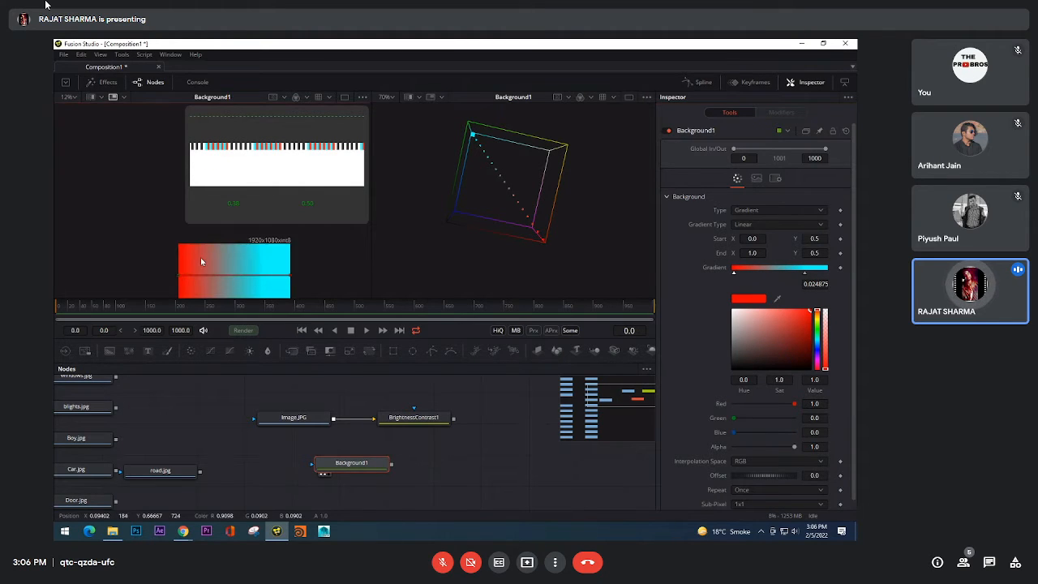
left_click_drag(295, 259, 224, 262)
left_click_drag(363, 261, 215, 264)
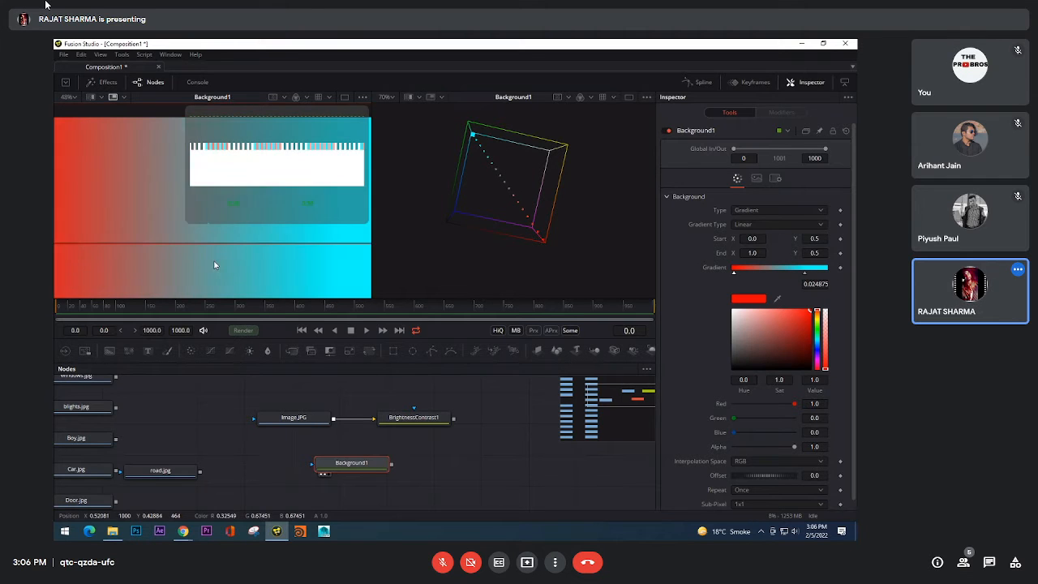
left_click_drag(367, 245, 316, 248)
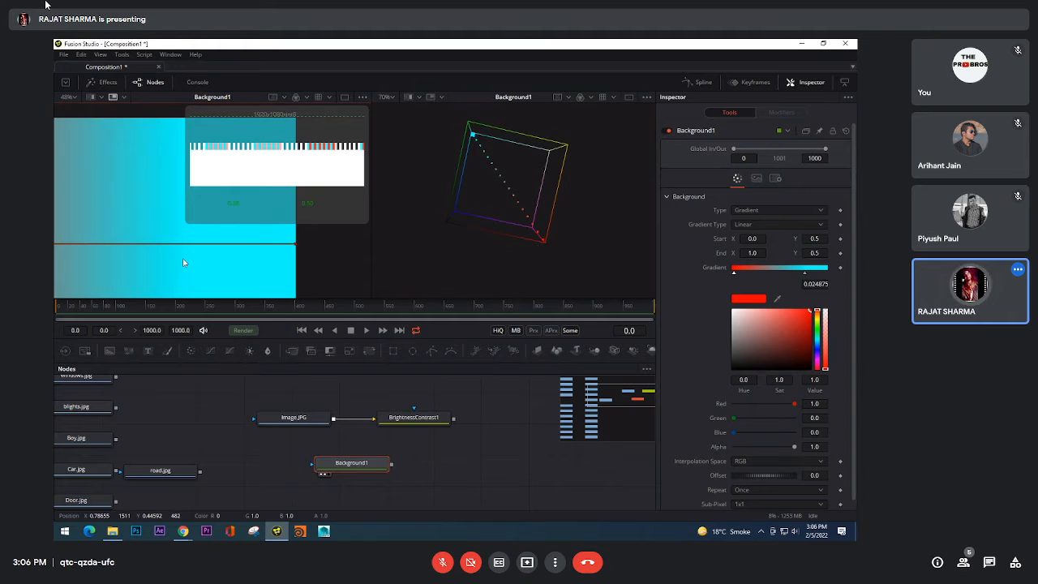
left_click_drag(183, 260, 410, 256)
scroll(300, 252, "up", 2)
scroll(234, 249, "up", 2)
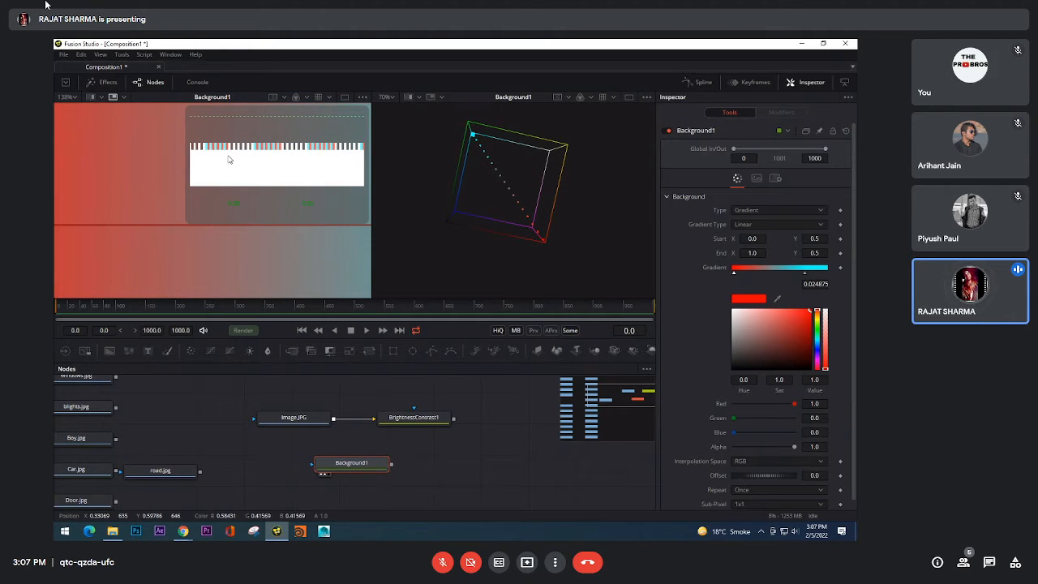
scroll(249, 164, "down", 4)
scroll(252, 165, "up", 4)
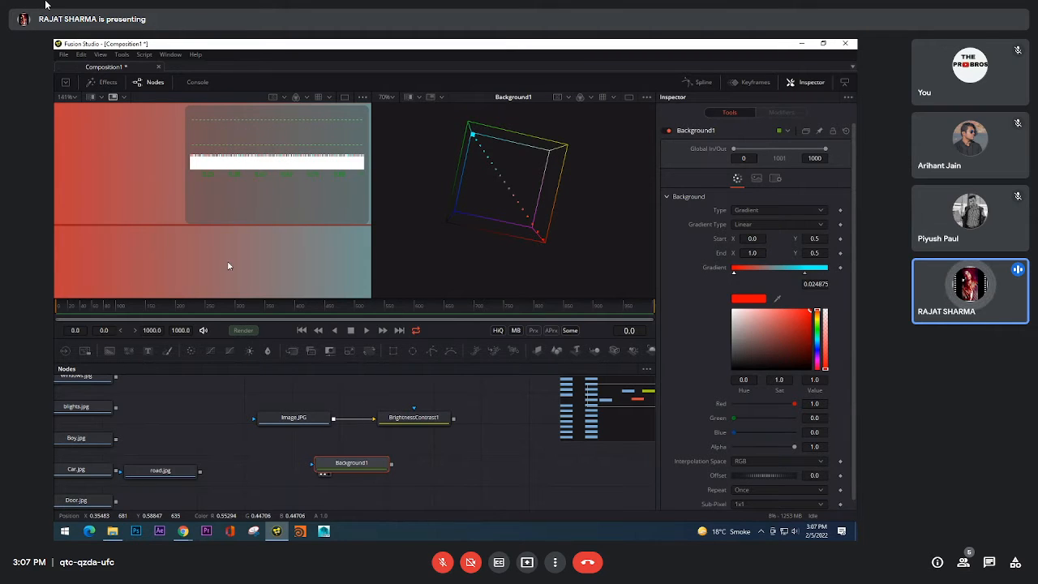
scroll(227, 264, "down", 4)
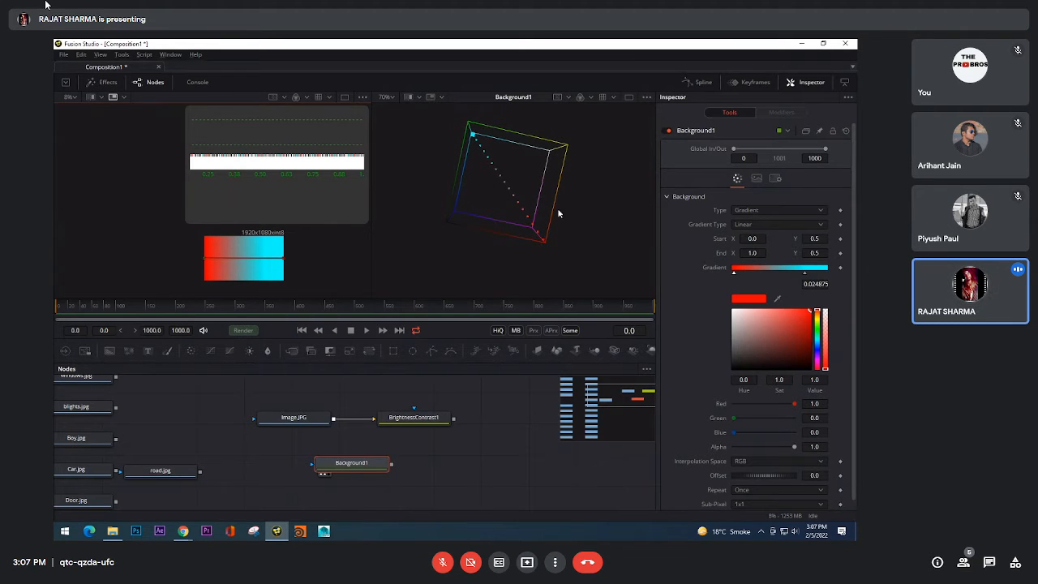
Step: Bring the gradient stops close together with the red one at 0.432835, and inspect the intermediate colour points in the 3D histogram
left_click_drag(558, 213, 663, 238)
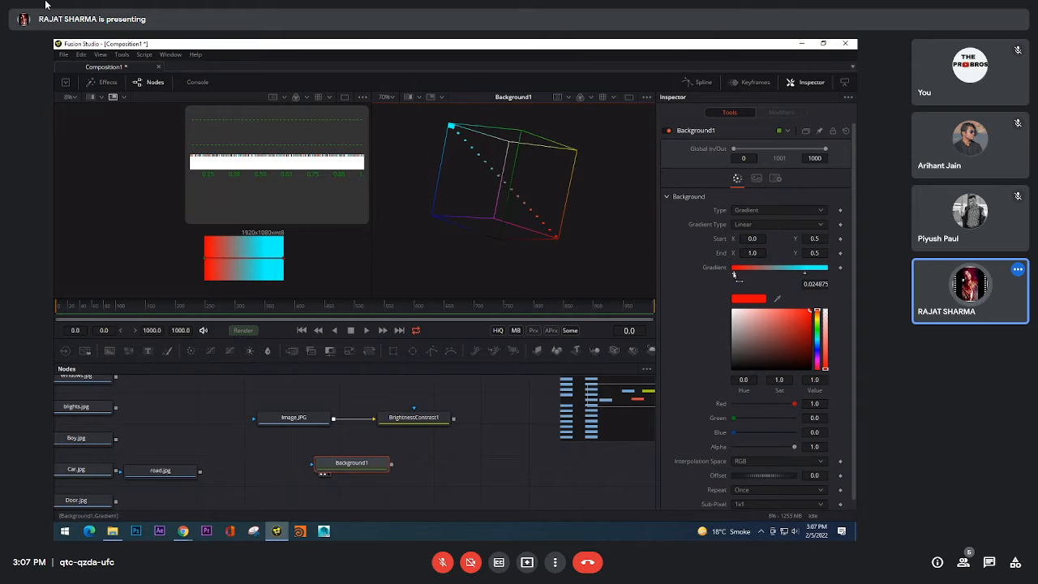
left_click_drag(735, 277, 775, 275)
scroll(527, 171, "up", 10)
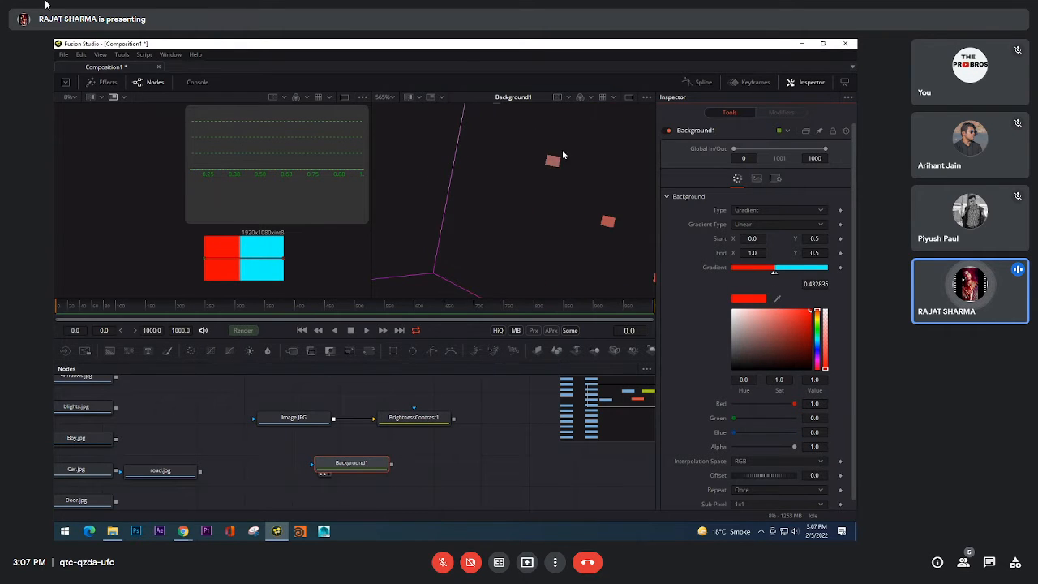
Step: Move the cyan gradient stop to the far end and the red stop to 0.0, and view the full blend in the 3D histogram
left_click_drag(779, 275, 827, 275)
left_click(731, 271)
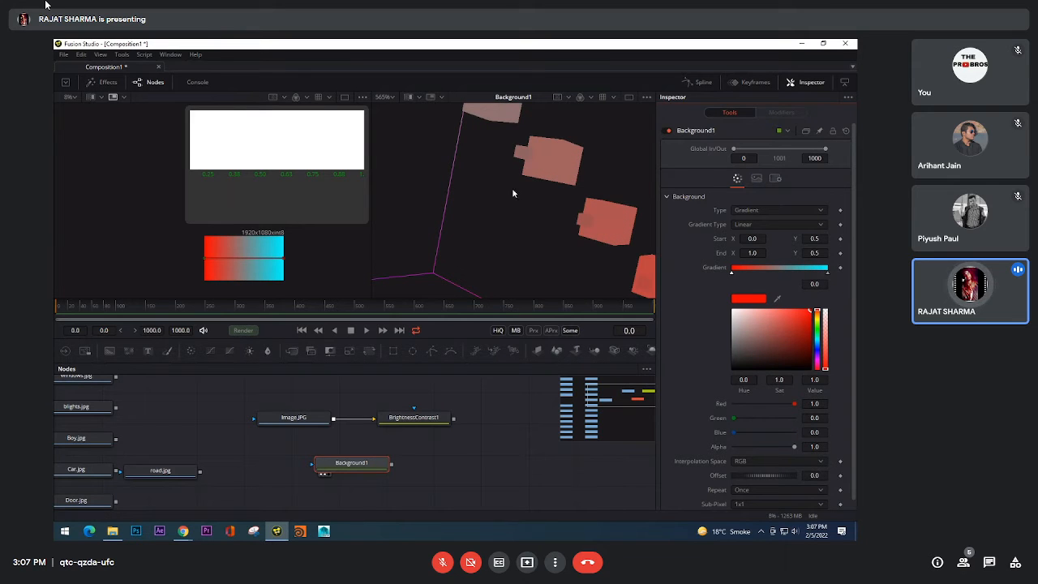
scroll(512, 189, "down", 10)
mouse_move(484, 201)
left_mouse_down()
mouse_move(592, 226)
mouse_move(496, 249)
mouse_move(467, 203)
left_mouse_up()
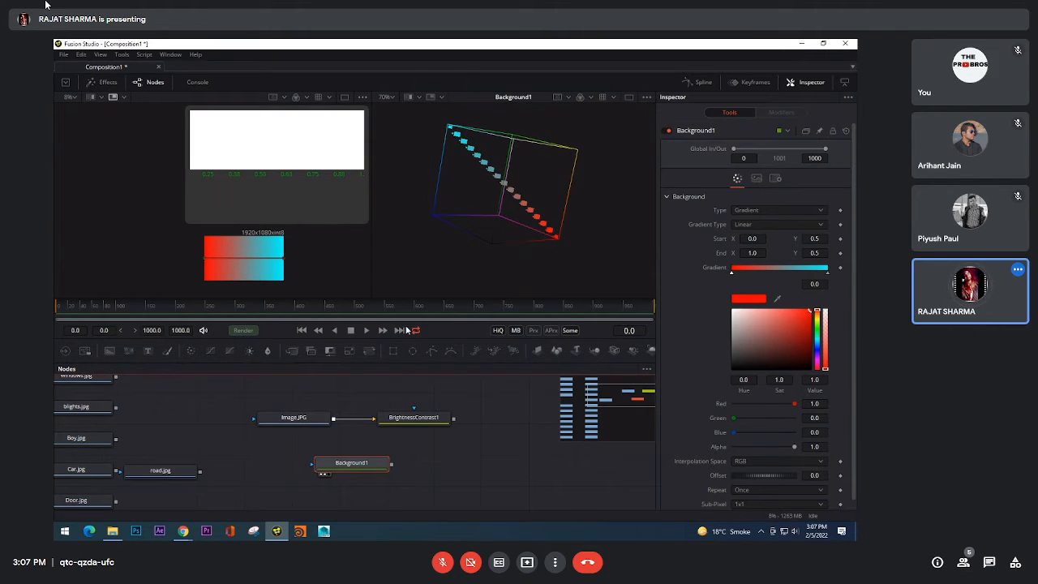
Step: Display the BrightnessContrast1 node in both viewers and examine the photo's 2D histogram and 3D histogram cube
left_click_drag(414, 419, 274, 187)
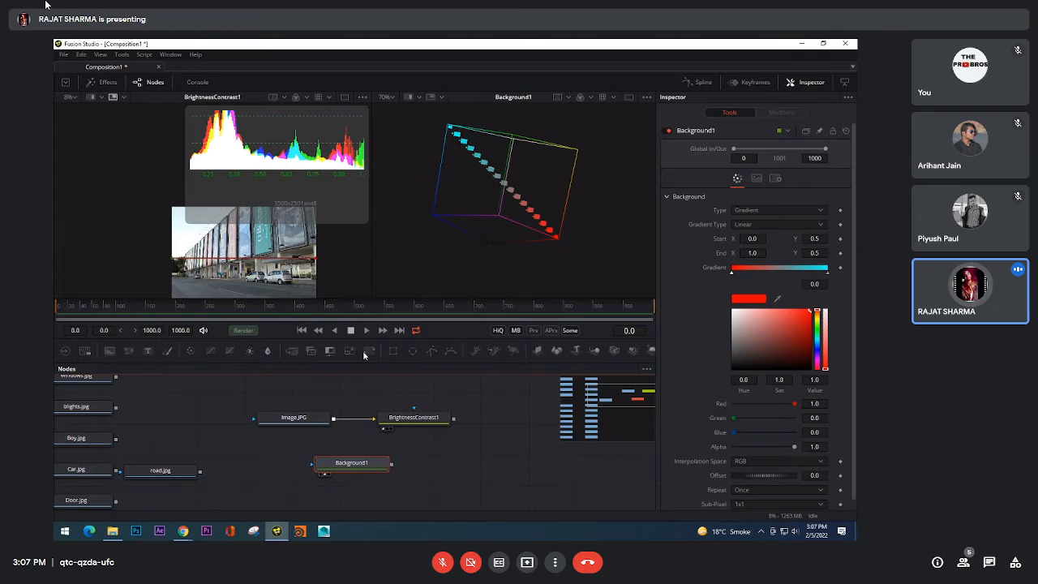
left_click_drag(413, 418, 507, 183)
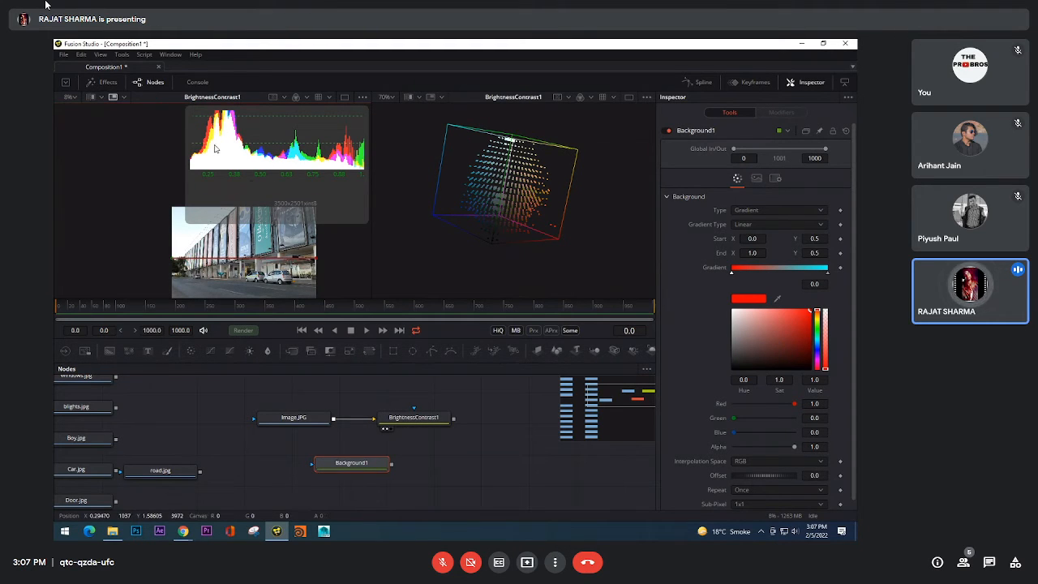
left_click_drag(298, 252, 266, 240)
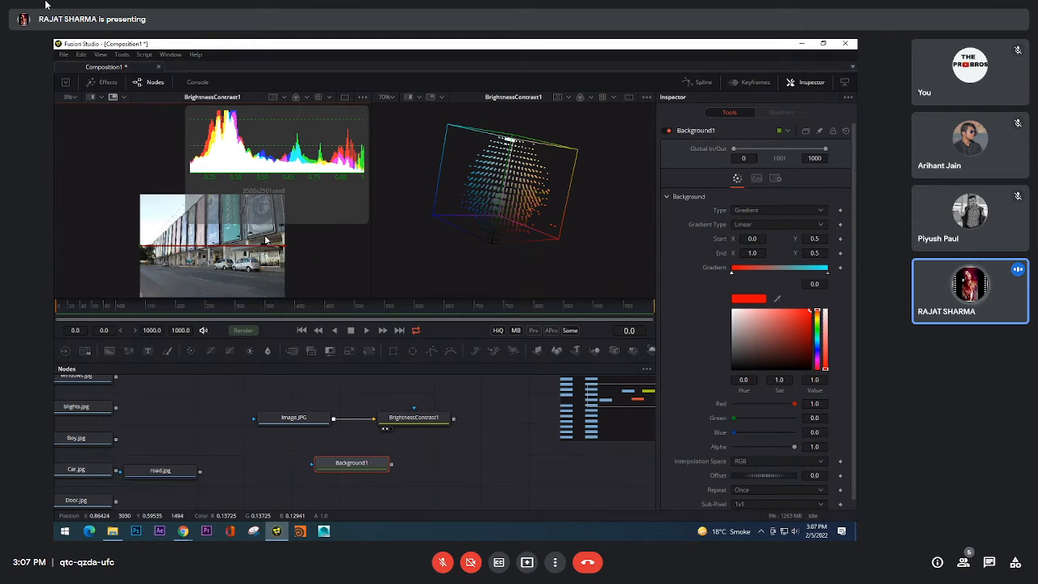
scroll(261, 144, "down", 2)
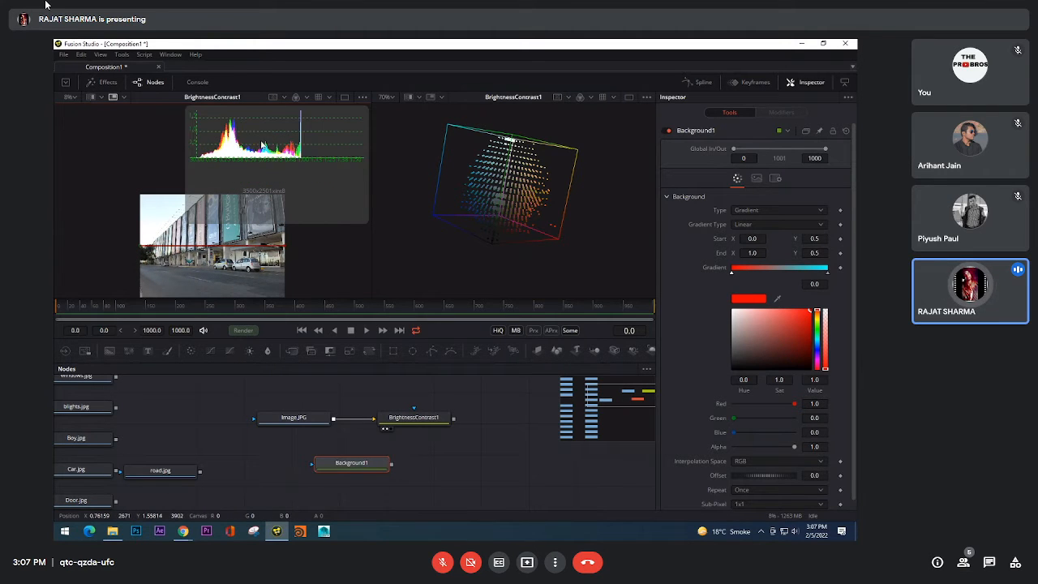
scroll(261, 144, "up", 3)
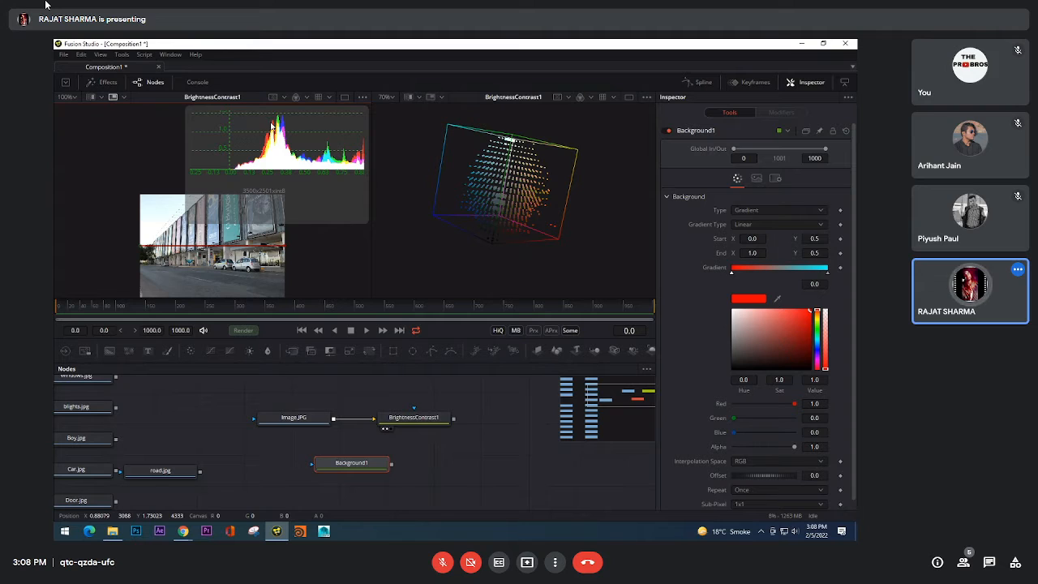
left_click_drag(520, 205, 614, 211)
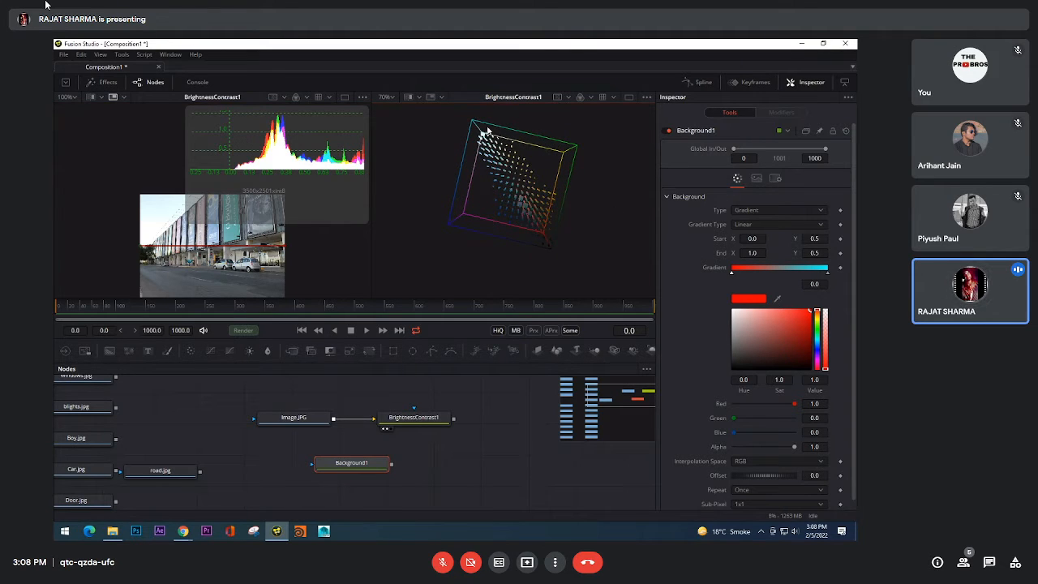
left_click_drag(522, 226, 551, 232)
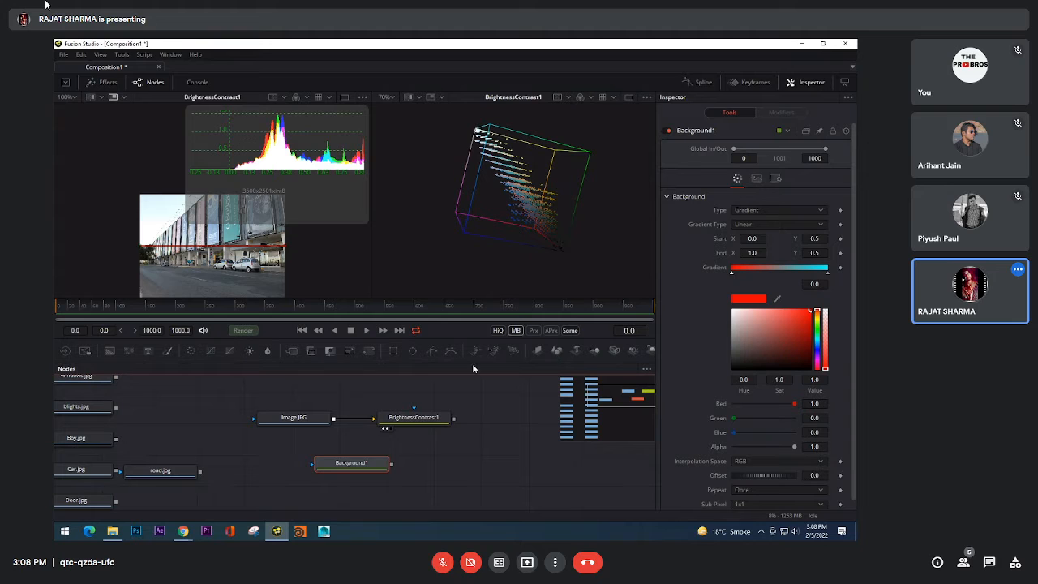
Step: Raise the BrightnessContrast1 node's Gain to 1.44
left_click(412, 419)
left_click(764, 186)
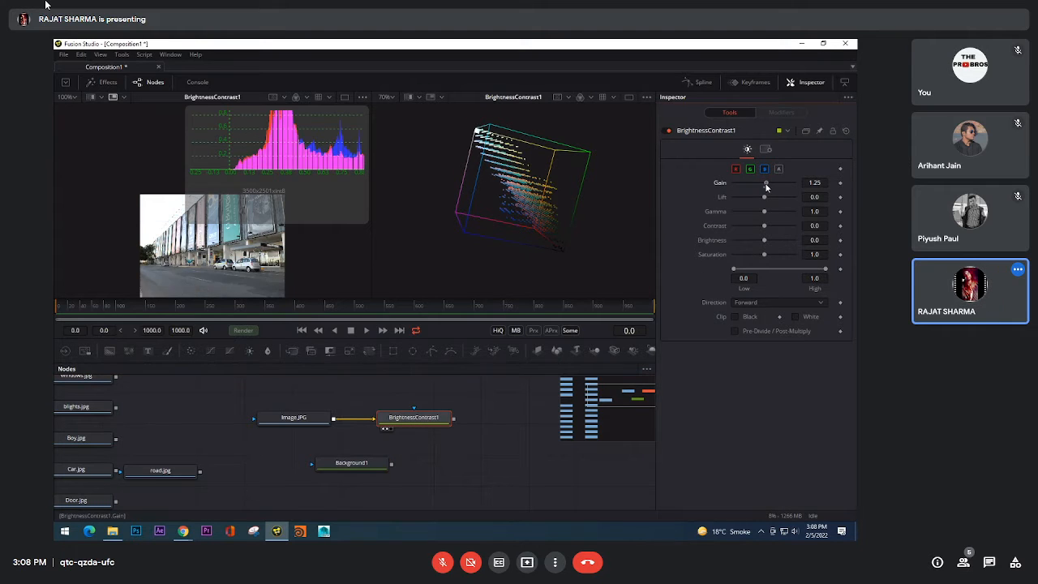
left_click_drag(763, 186, 768, 186)
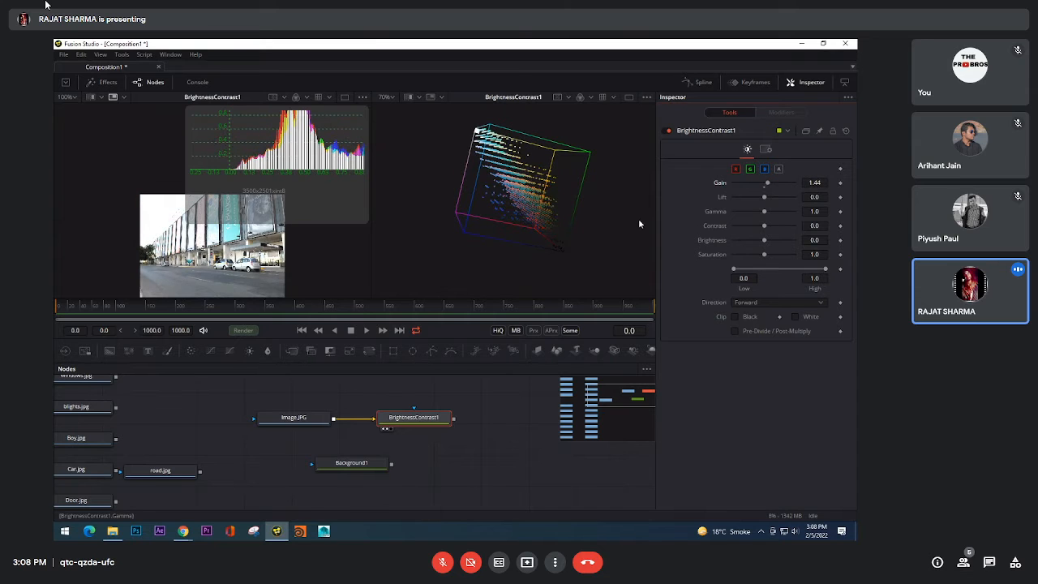
Step: Shrink the 2D histogram overlay to uncover the photo, then lower Gain to 0.0 and reset it to 1.0
left_click_drag(185, 223, 285, 174)
key("ctrl+f")
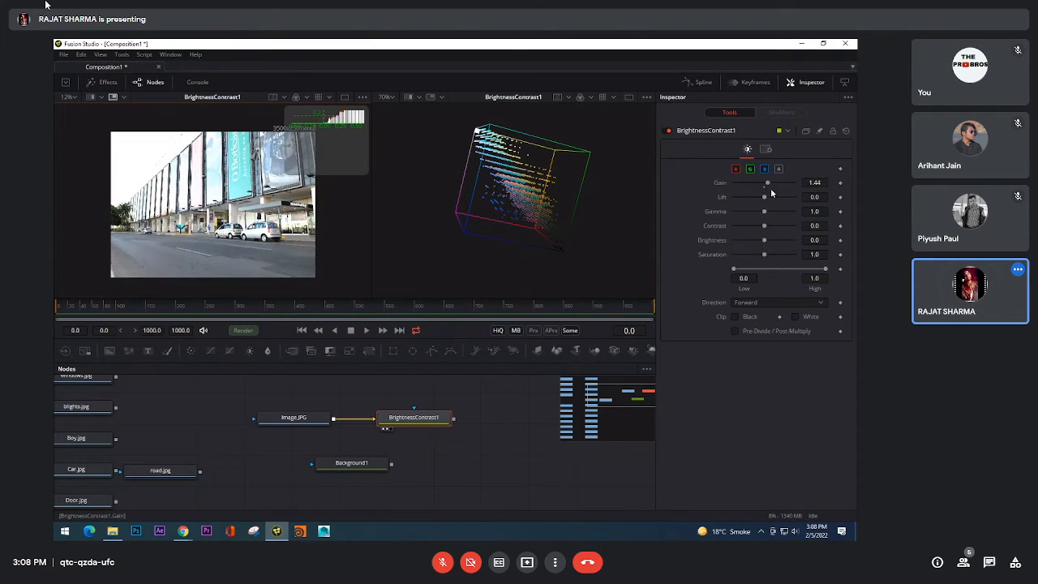
left_click_drag(767, 183, 733, 186)
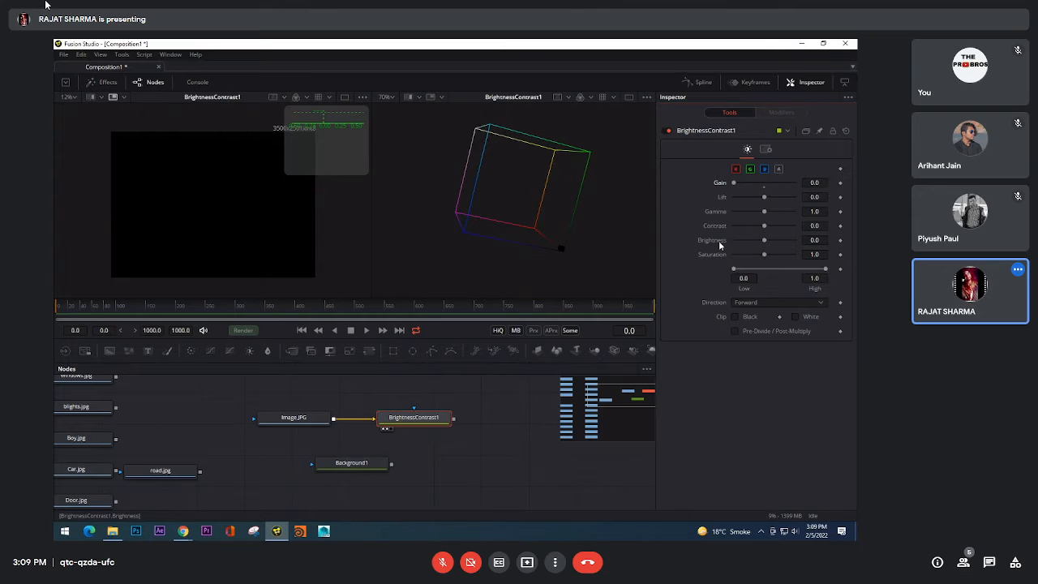
left_click(765, 187)
Step: Try Gamma at 4.94, 0.34 and 0.0, reset it to 1.0, and briefly lower and reset Gain
left_click_drag(765, 212, 833, 213)
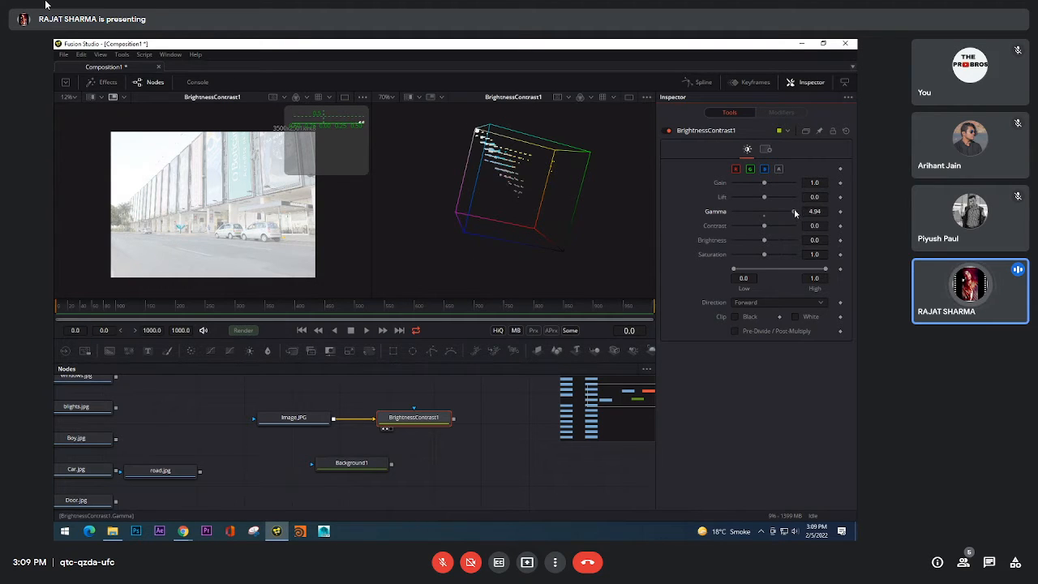
left_click_drag(794, 211, 744, 211)
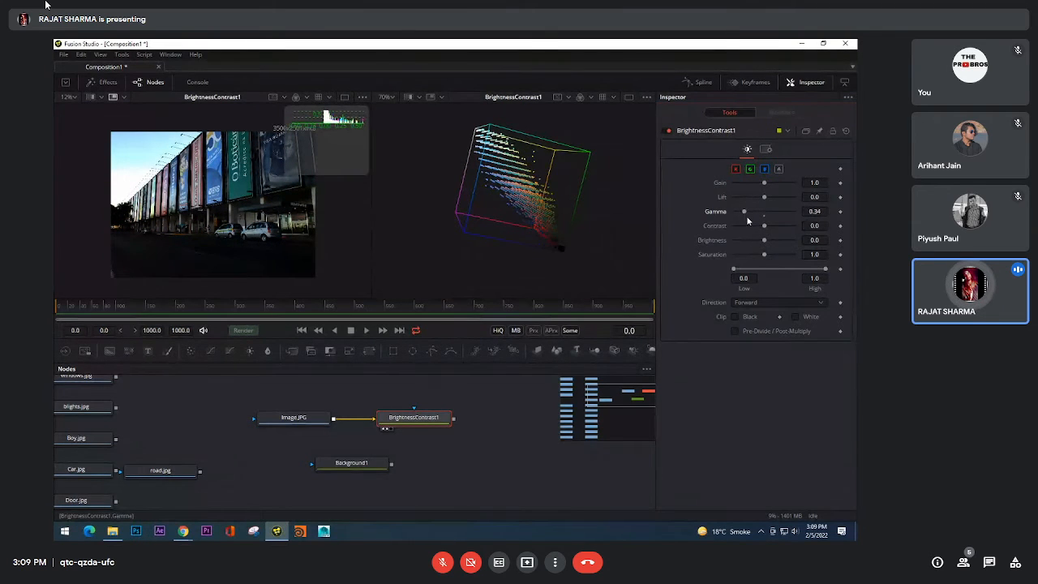
left_click_drag(742, 213, 705, 214)
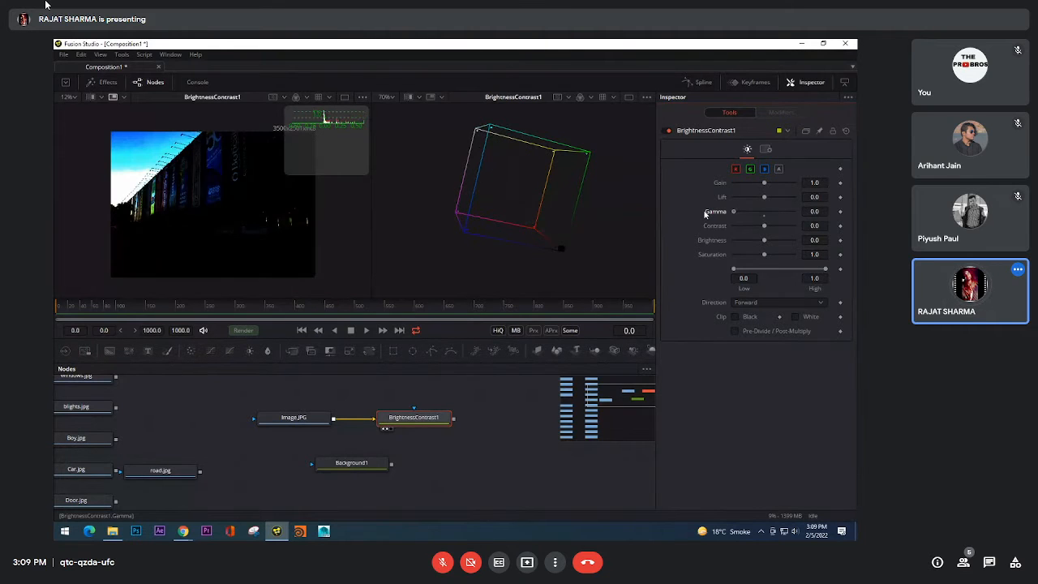
double_click(764, 219)
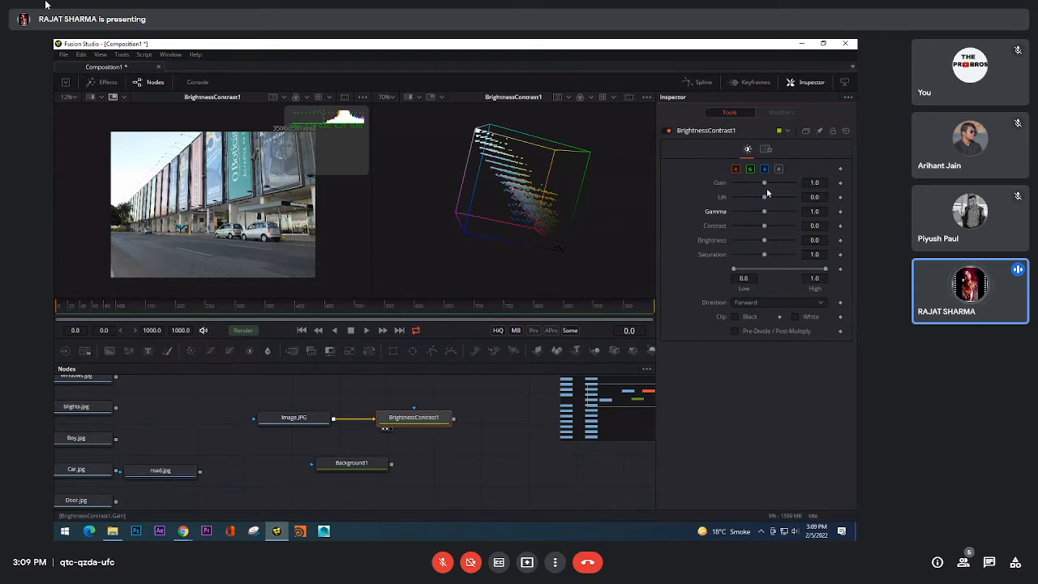
left_click_drag(765, 184, 736, 188)
double_click(764, 186)
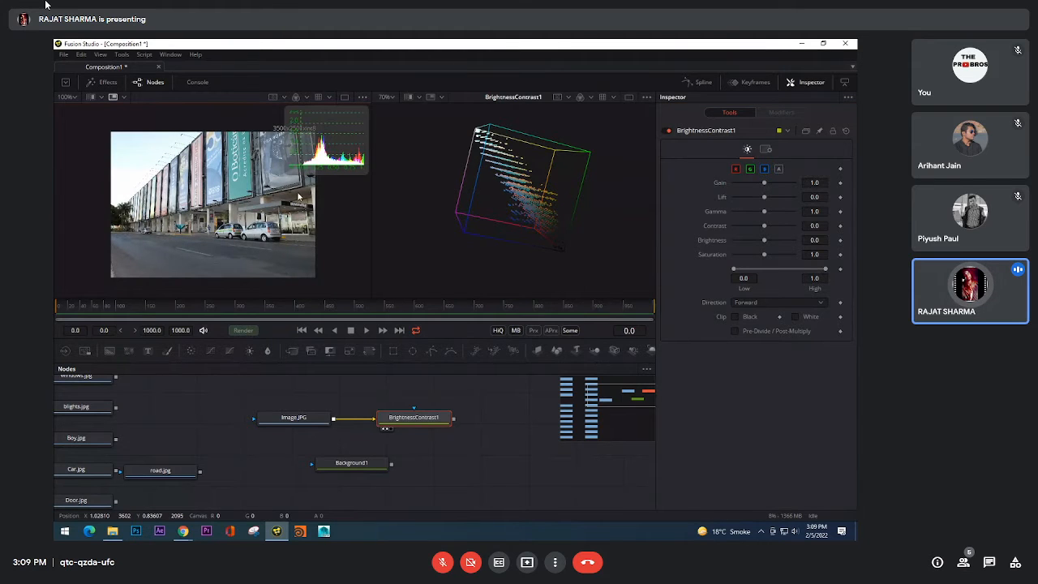
Step: Enlarge the 2D histogram overlay over the photo and inspect its full range from shadows to highlights
left_click_drag(284, 174, 178, 261)
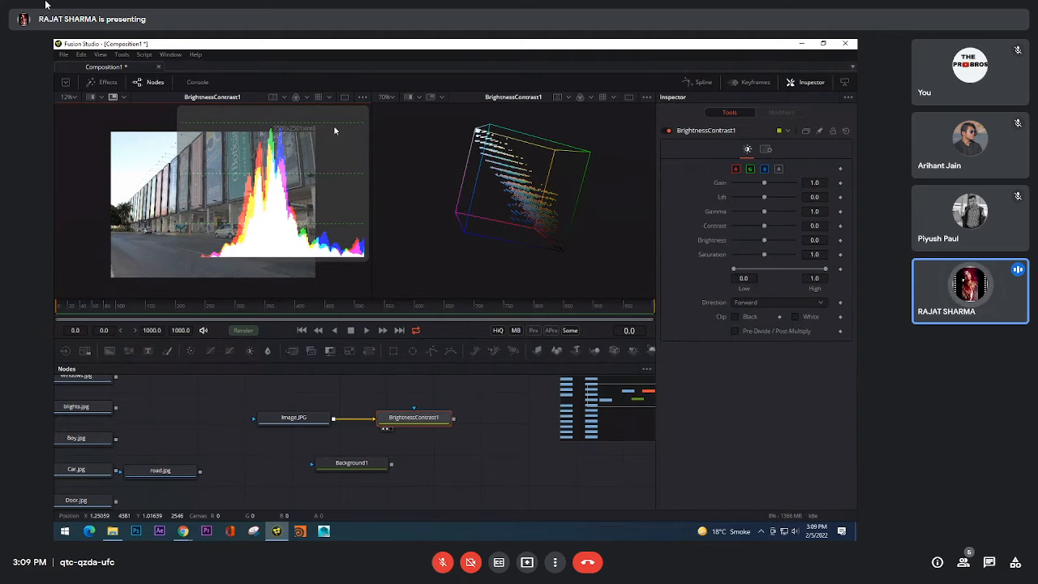
scroll(280, 143, "down", 3)
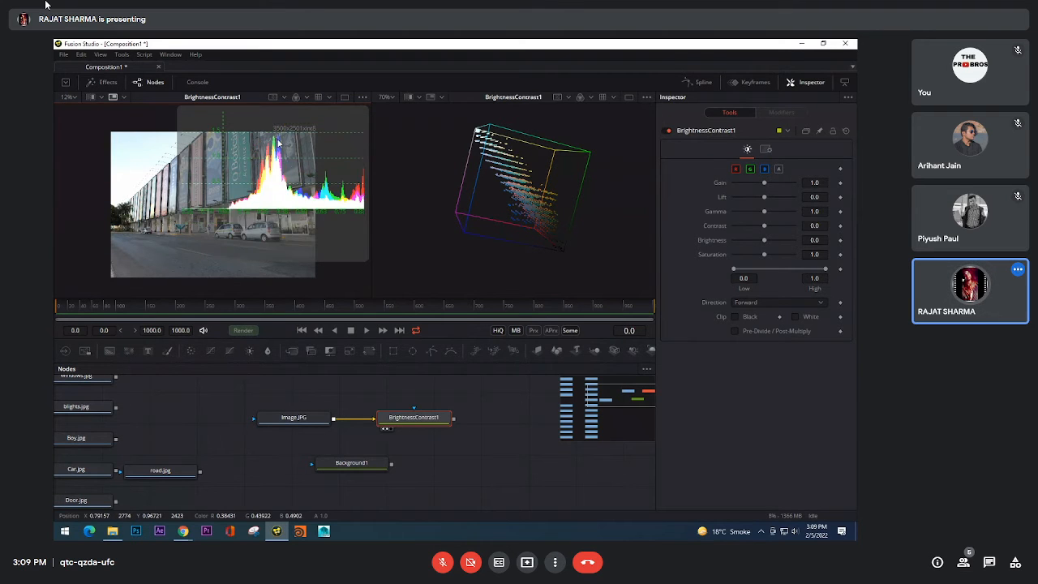
scroll(286, 163, "down", 2)
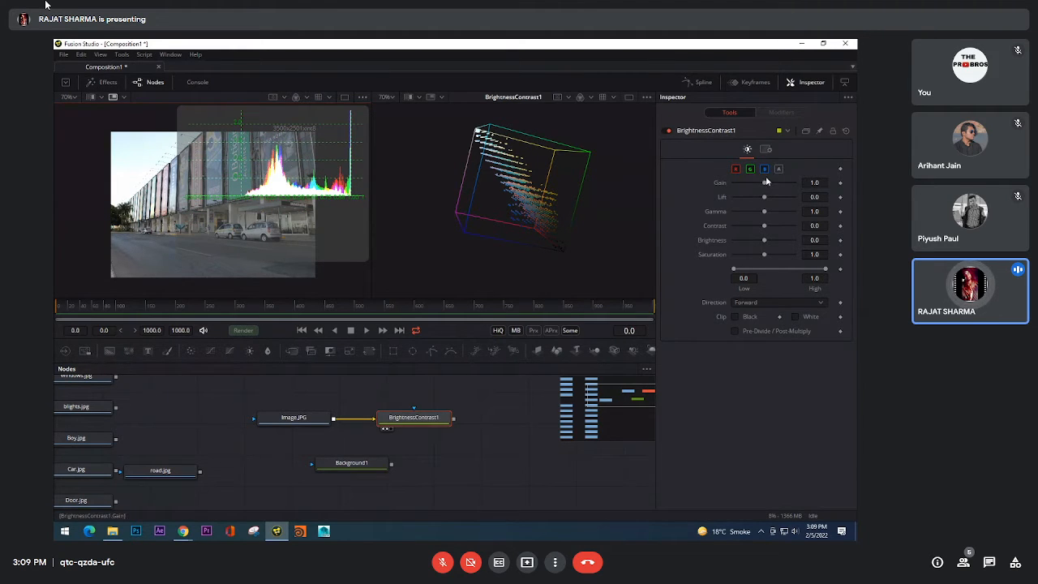
Step: Raise Gain to 1.19, inspect the 2D histogram's bars up close, and reset Gain to 1.0
left_click_drag(766, 182, 767, 185)
scroll(289, 127, "up", 2)
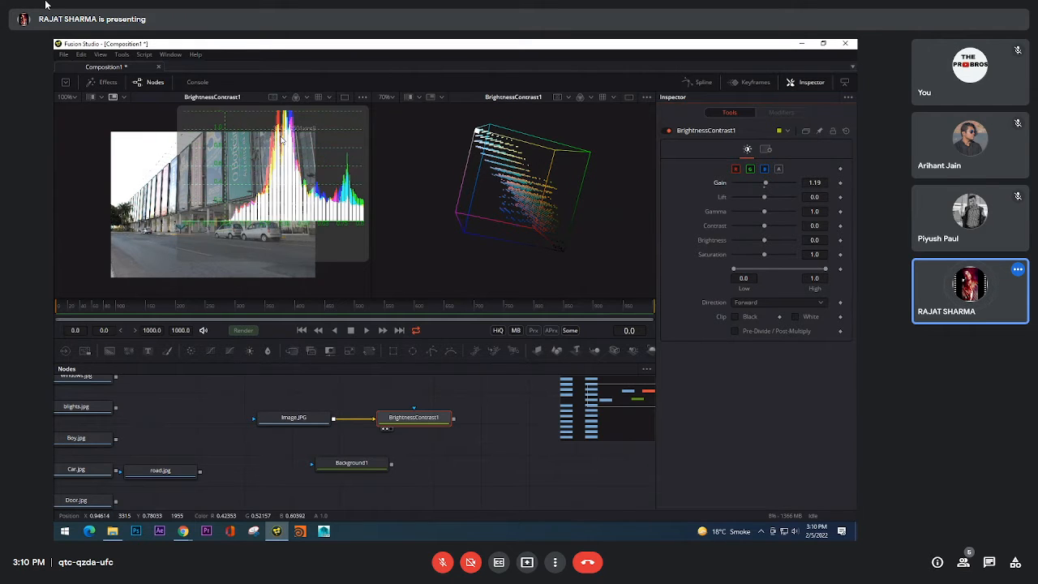
left_click_drag(290, 127, 281, 223)
scroll(301, 193, "up", 3)
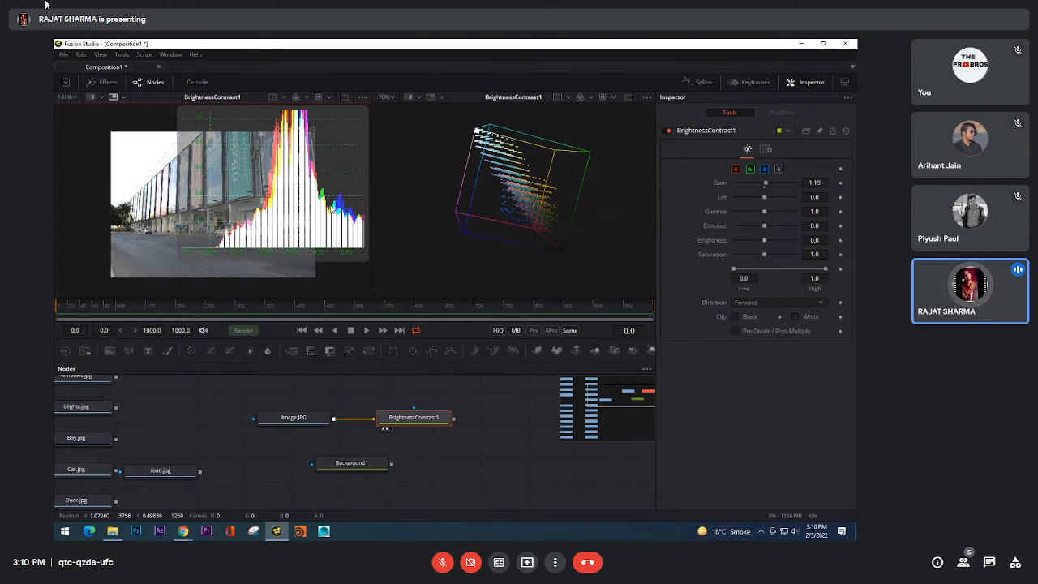
scroll(292, 189, "up", 1)
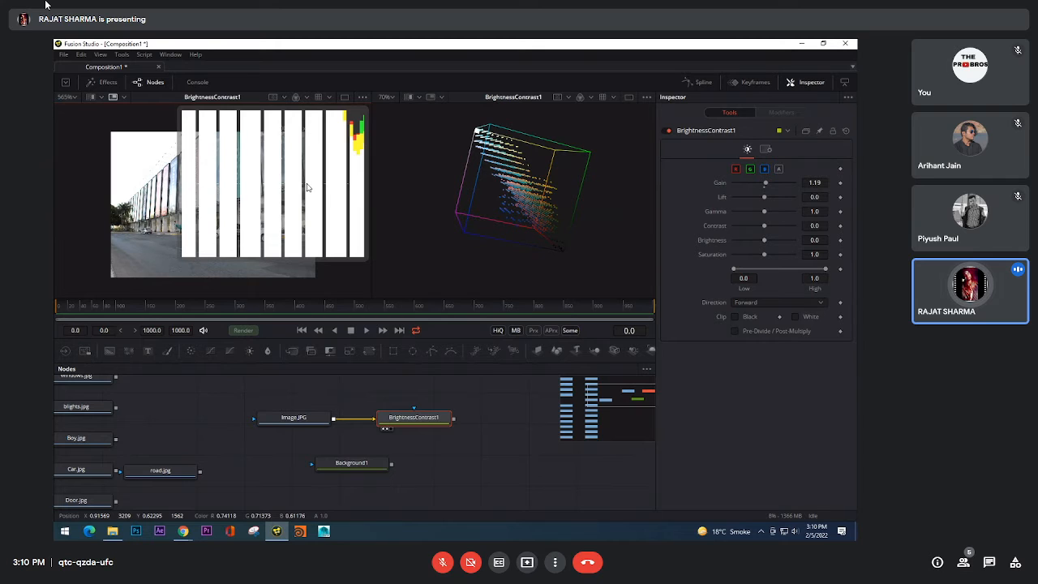
scroll(331, 203, "down", 1)
left_click_drag(329, 203, 308, 181)
scroll(292, 191, "down", 5)
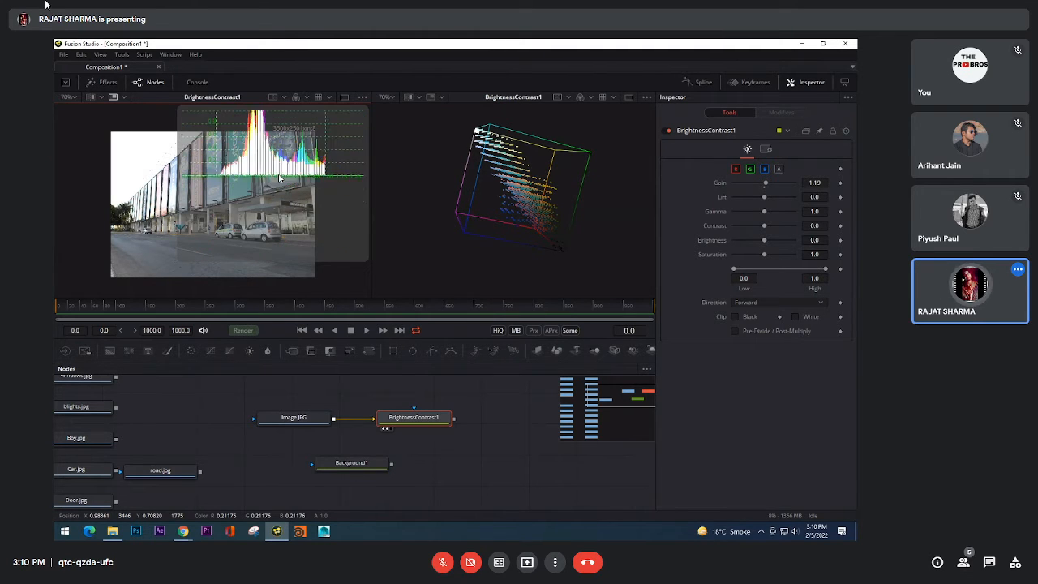
double_click(764, 188)
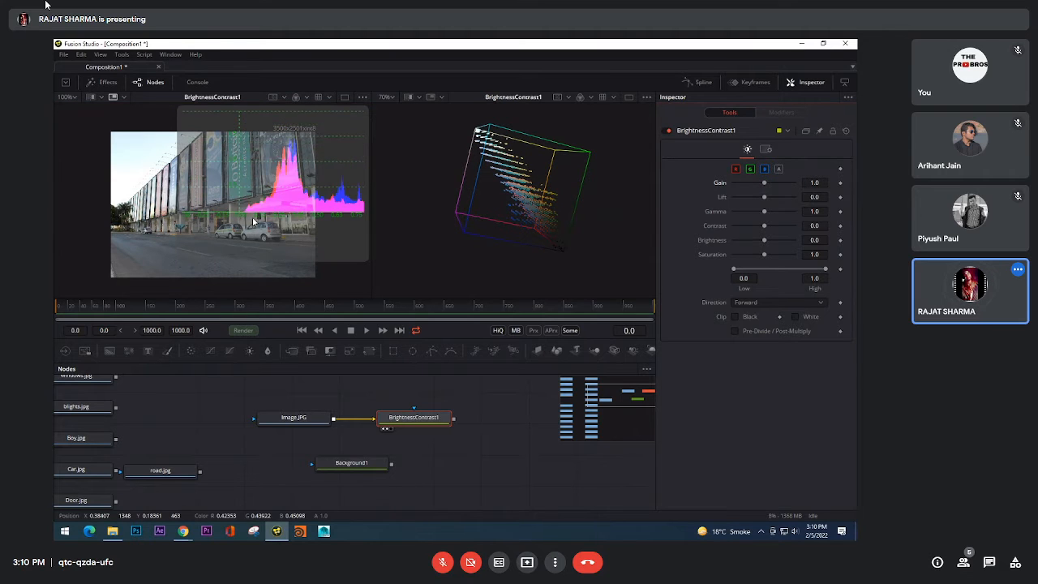
Step: Examine the 2D histogram's peaks and middle values up close and compare them with the sky and building areas of the photo
scroll(253, 222, "up", 2)
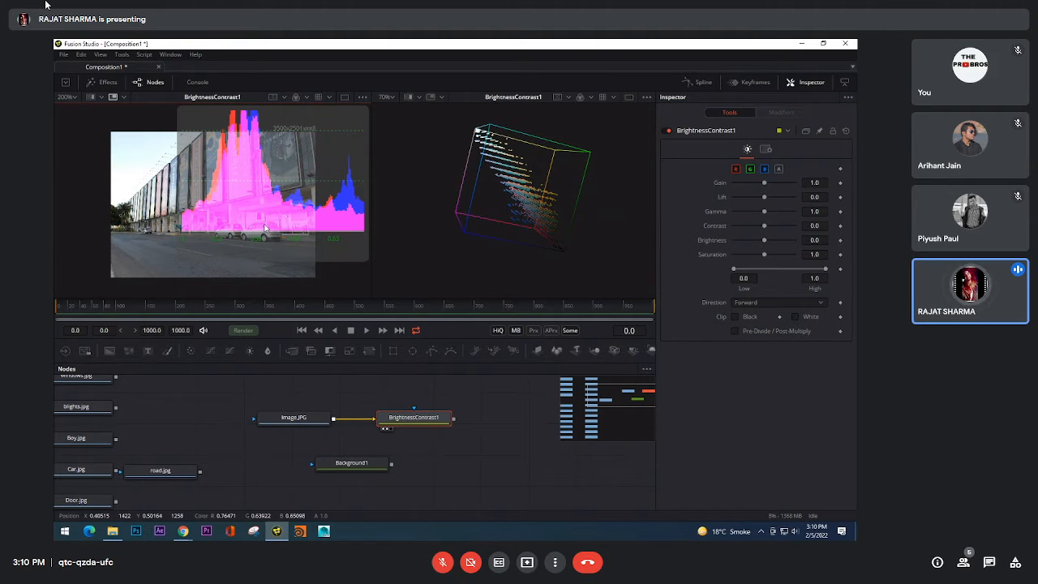
scroll(300, 231, "up", 3)
scroll(312, 200, "down", 5)
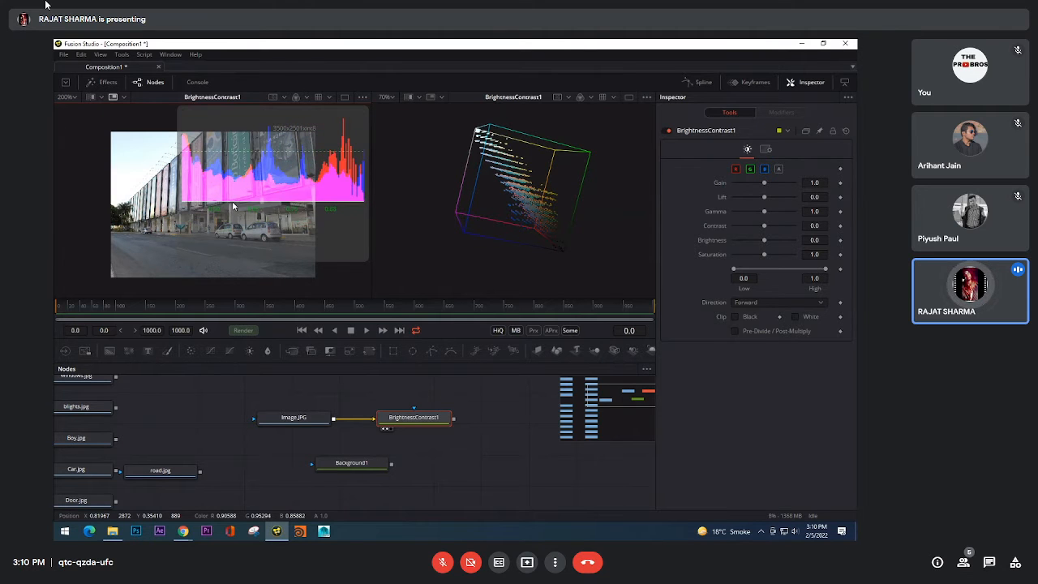
scroll(294, 203, "up", 2)
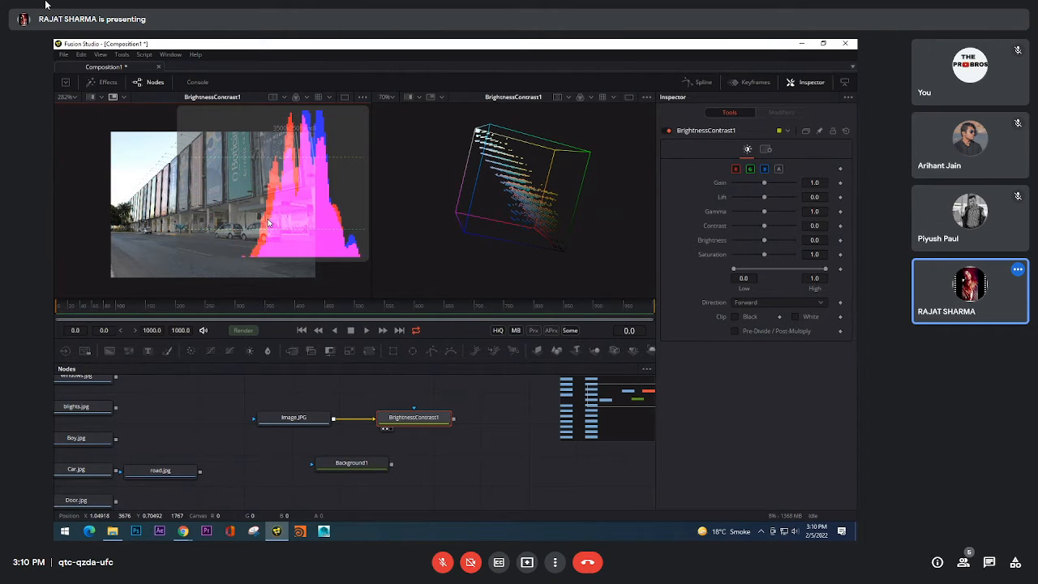
scroll(316, 187, "up", 1)
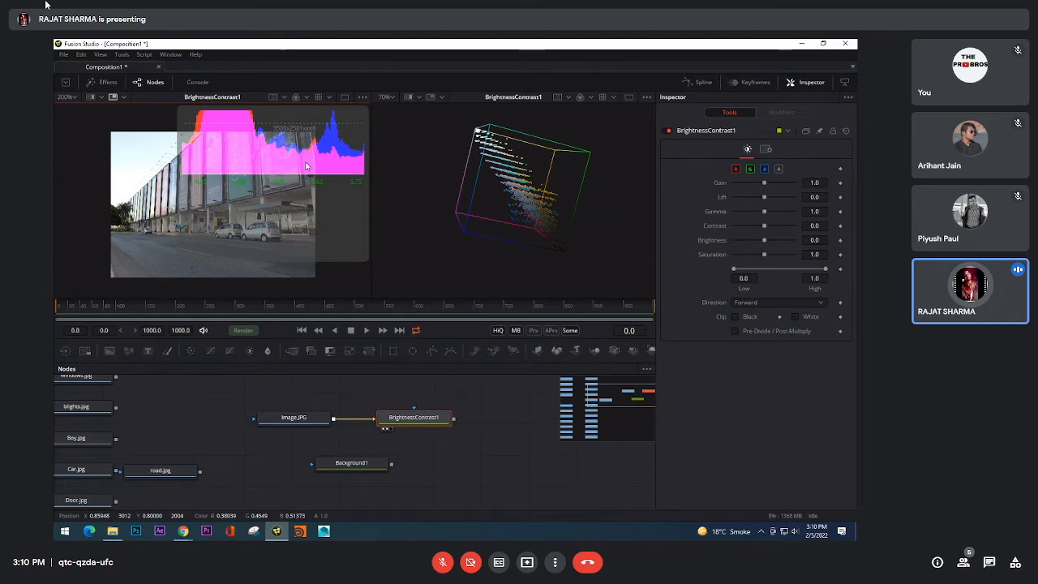
scroll(134, 158, "up", 2)
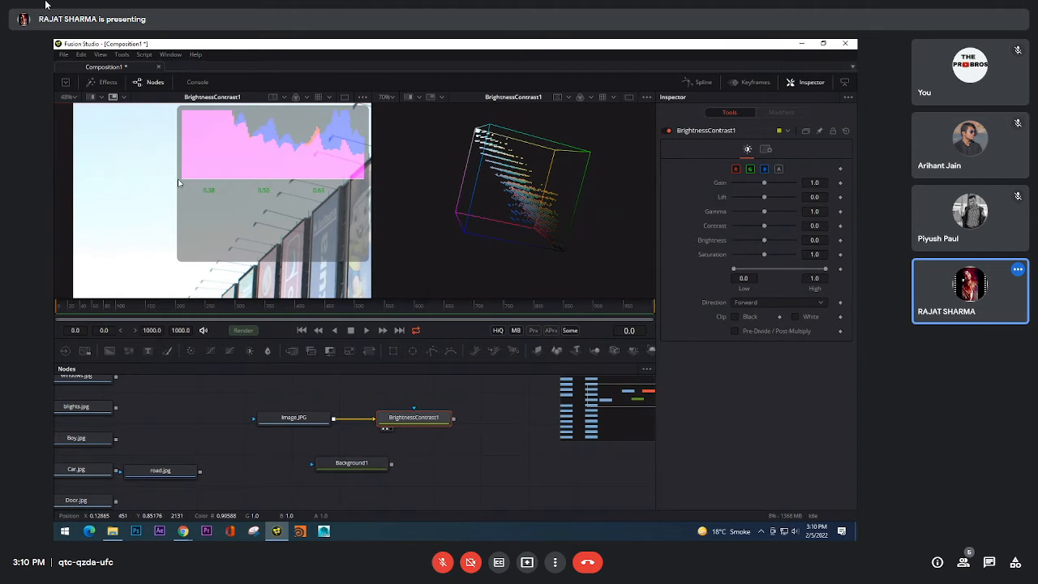
scroll(161, 199, "down", 1)
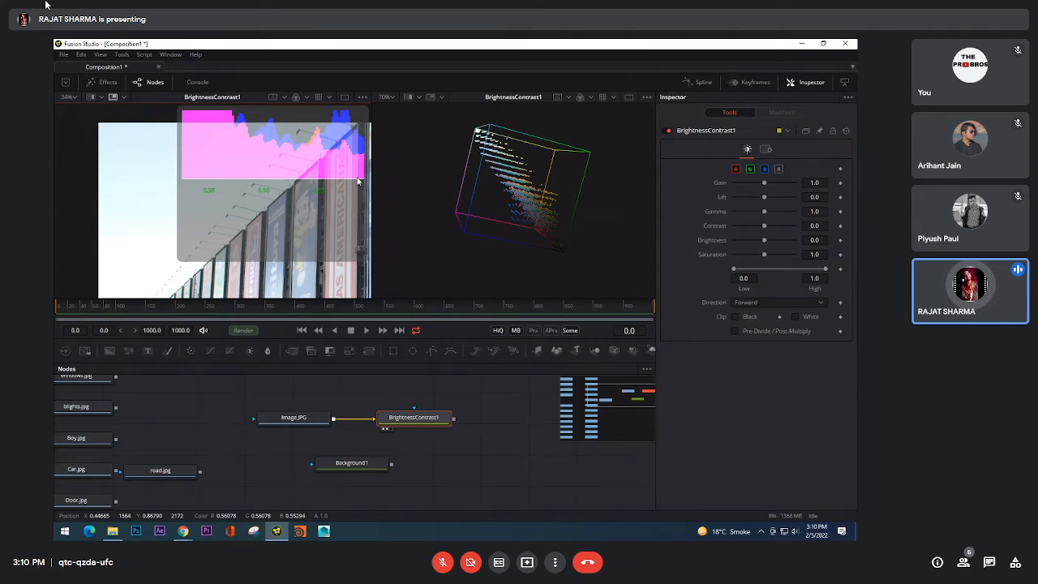
scroll(138, 212, "up", 1)
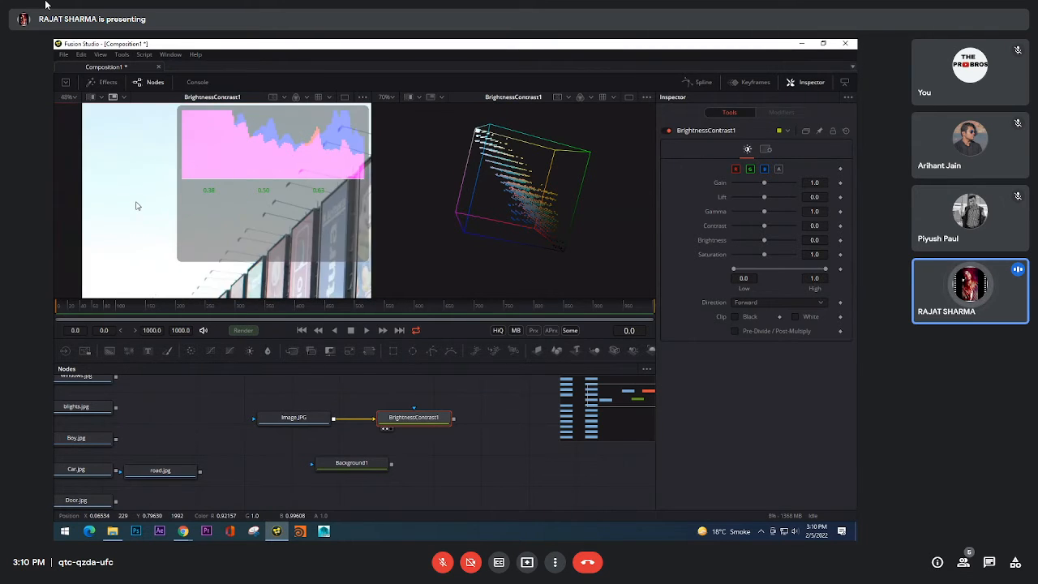
scroll(136, 206, "down", 3)
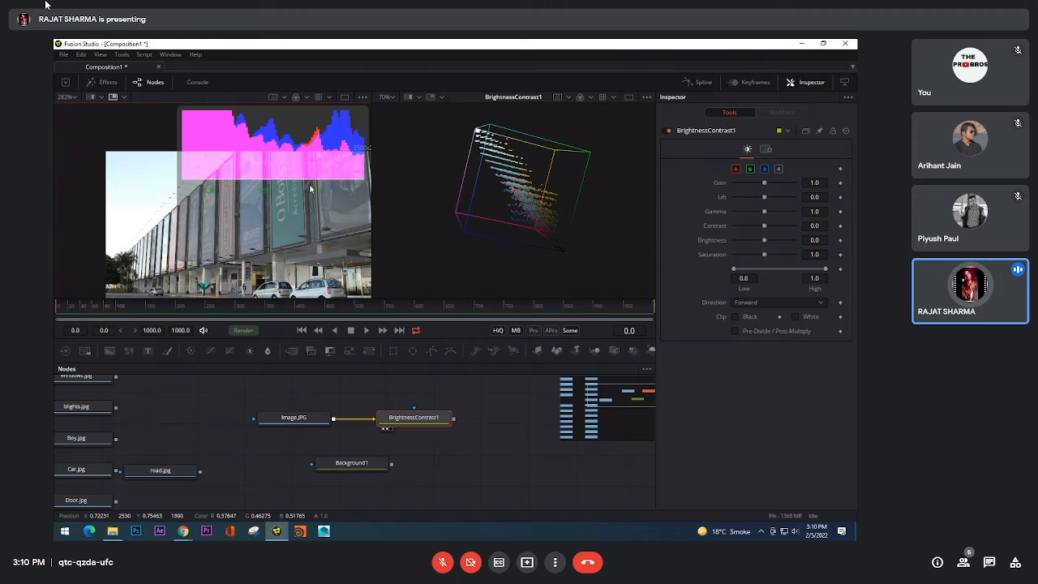
scroll(292, 154, "up", 1)
scroll(291, 153, "down", 3)
scroll(291, 156, "up", 2)
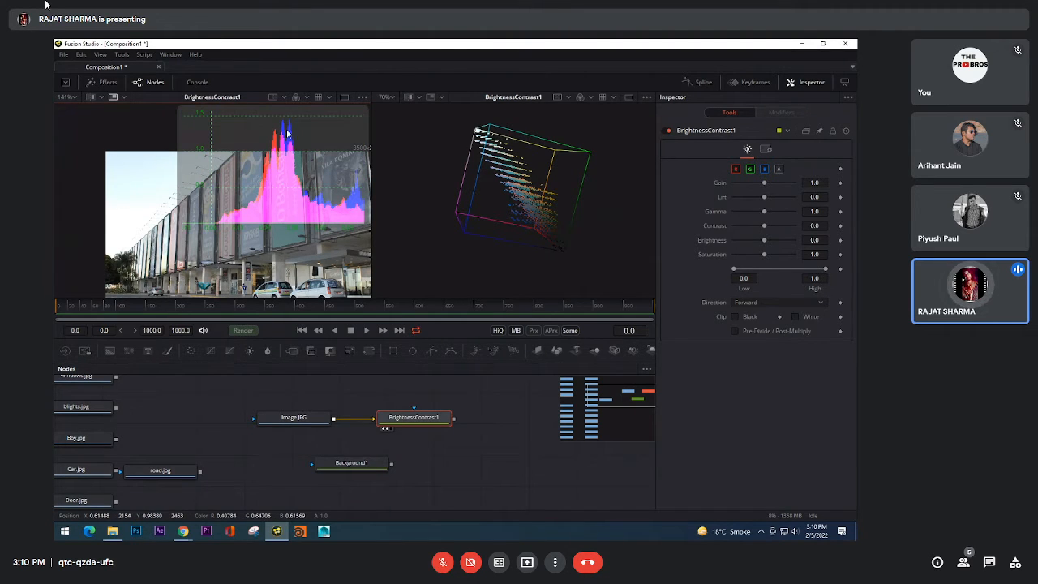
Step: Raise Gain to 1.83 and inspect the 3D histogram's point cloud up close from different angles
mouse_move(339, 196)
left_mouse_down()
mouse_move(251, 167)
mouse_move(338, 176)
left_mouse_up()
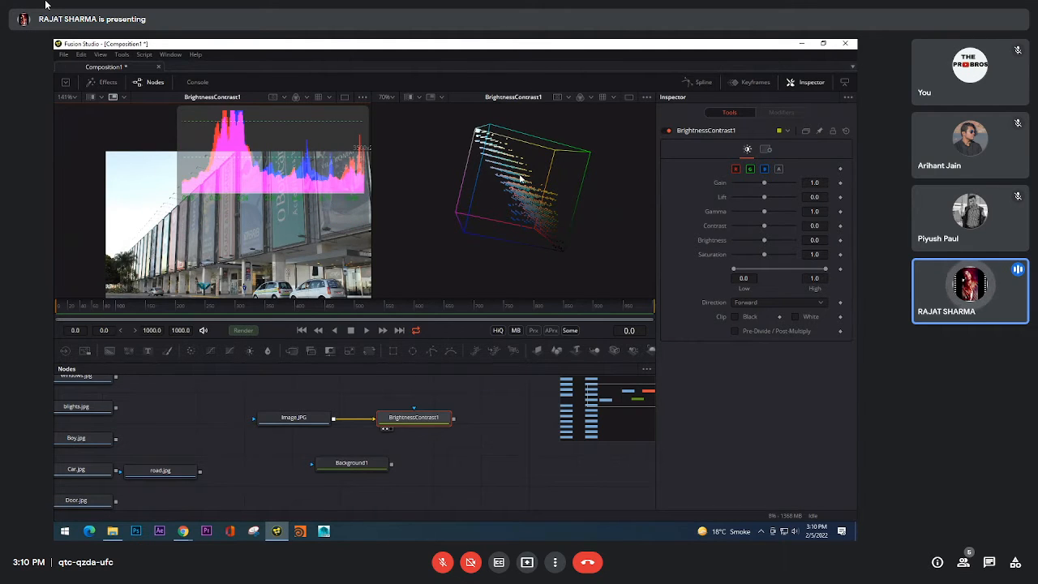
left_click_drag(526, 193, 622, 217)
left_click_drag(539, 173, 571, 211)
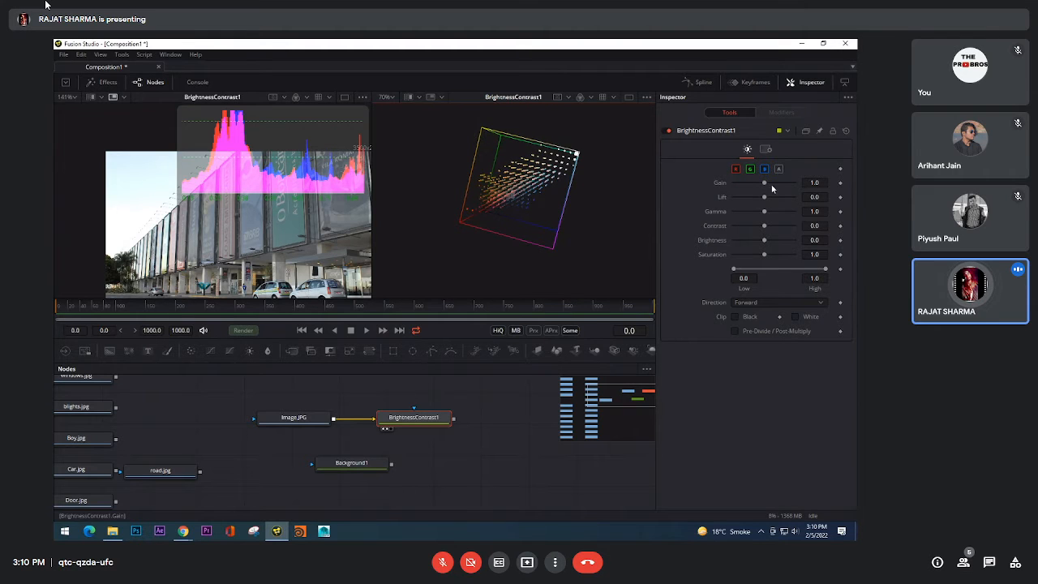
left_click_drag(764, 185, 771, 185)
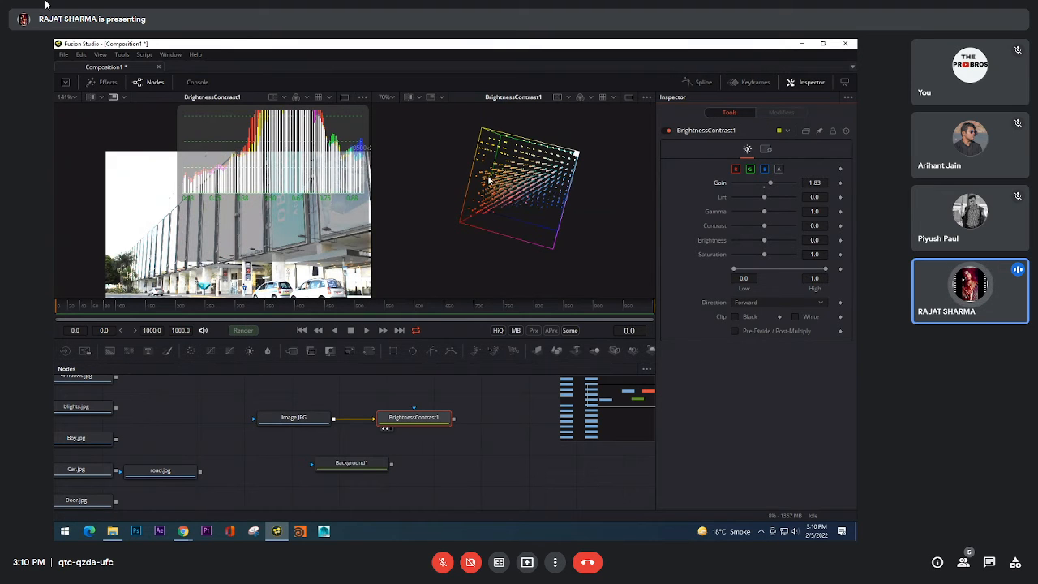
scroll(521, 171, "up", 1)
left_click_drag(548, 173, 513, 197)
scroll(488, 233, "up", 1)
scroll(558, 161, "up", 1)
scroll(512, 197, "up", 2)
scroll(513, 198, "down", 1)
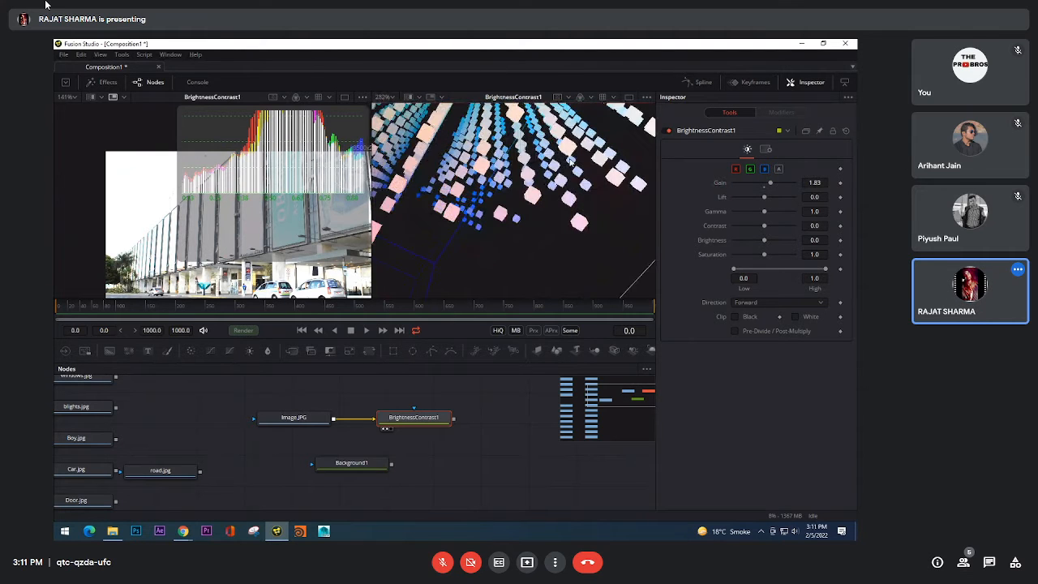
Step: Try 1:2 sampling on the 3D histogram, and raise its density further with 1:1 sampling
right_click(574, 155)
mouse_move(608, 241)
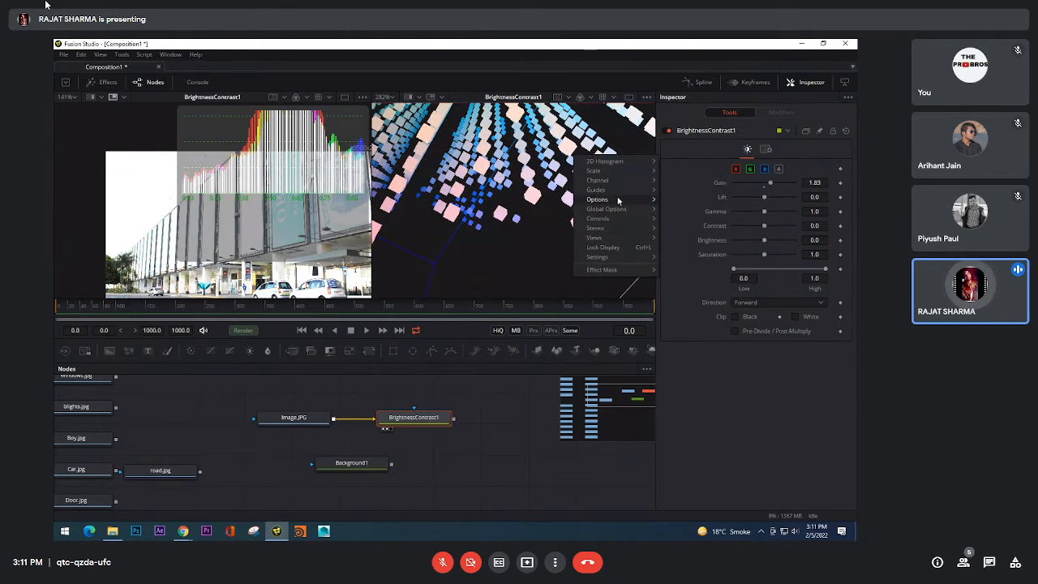
mouse_move(616, 173)
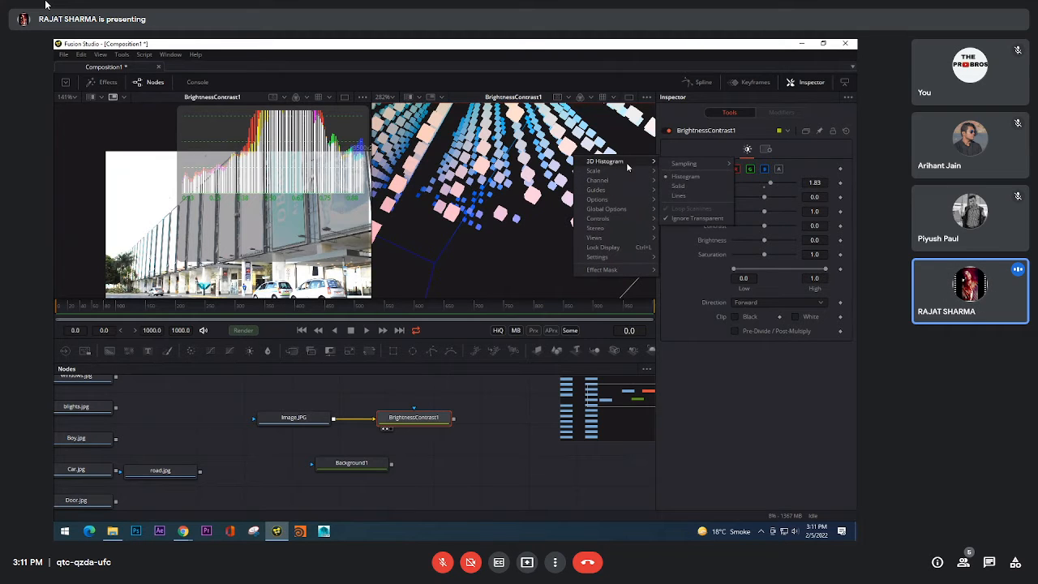
mouse_move(713, 166)
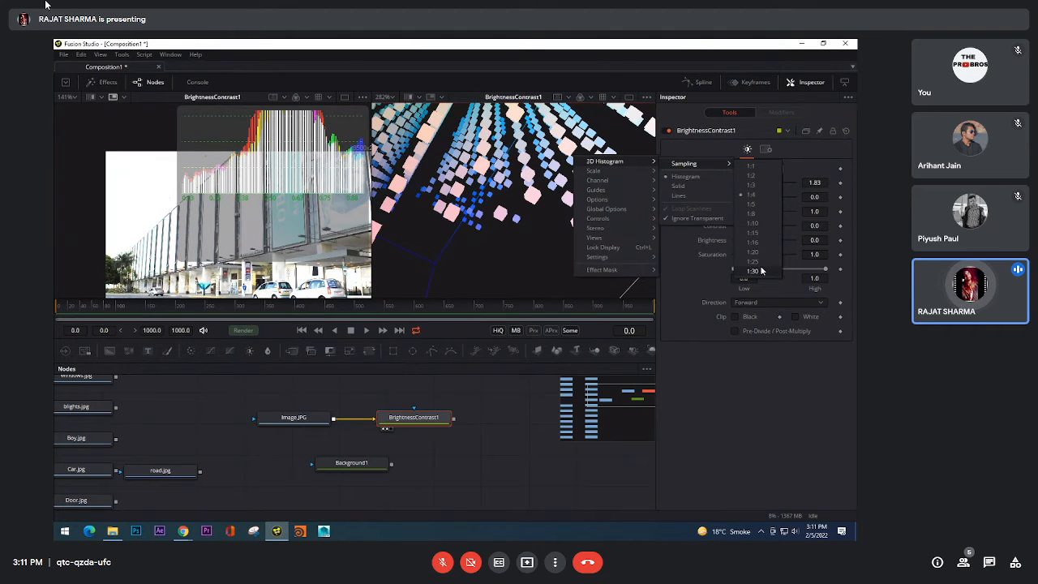
left_click(753, 176)
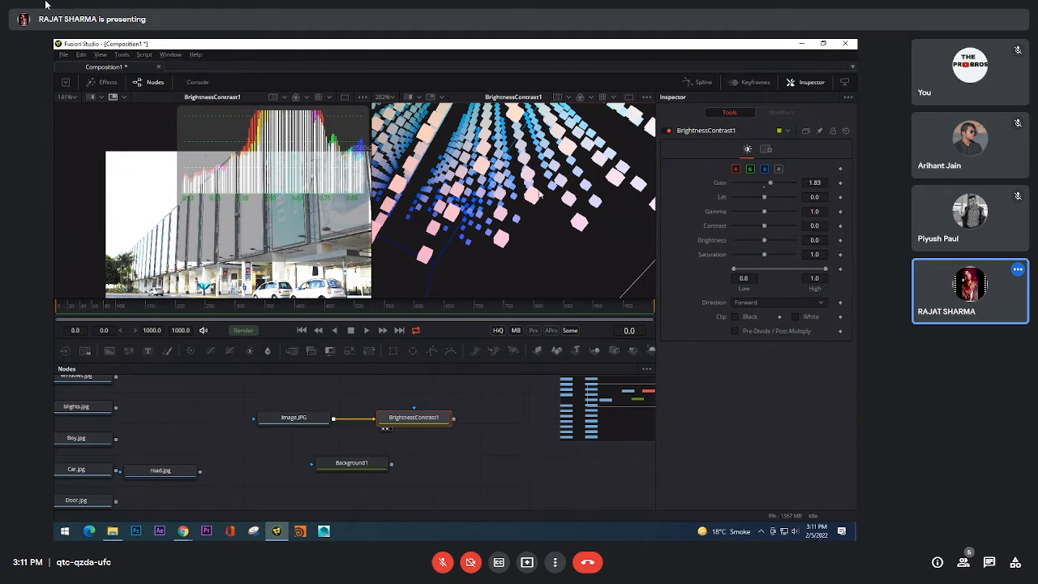
right_click(531, 163)
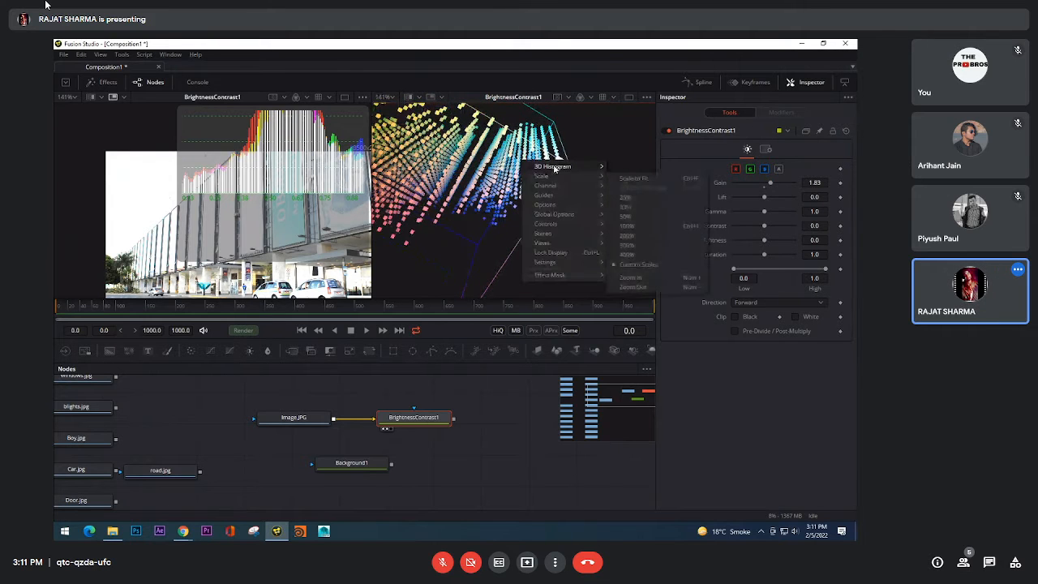
mouse_move(554, 168)
mouse_move(626, 170)
left_click(714, 172)
scroll(518, 179, "down", 2)
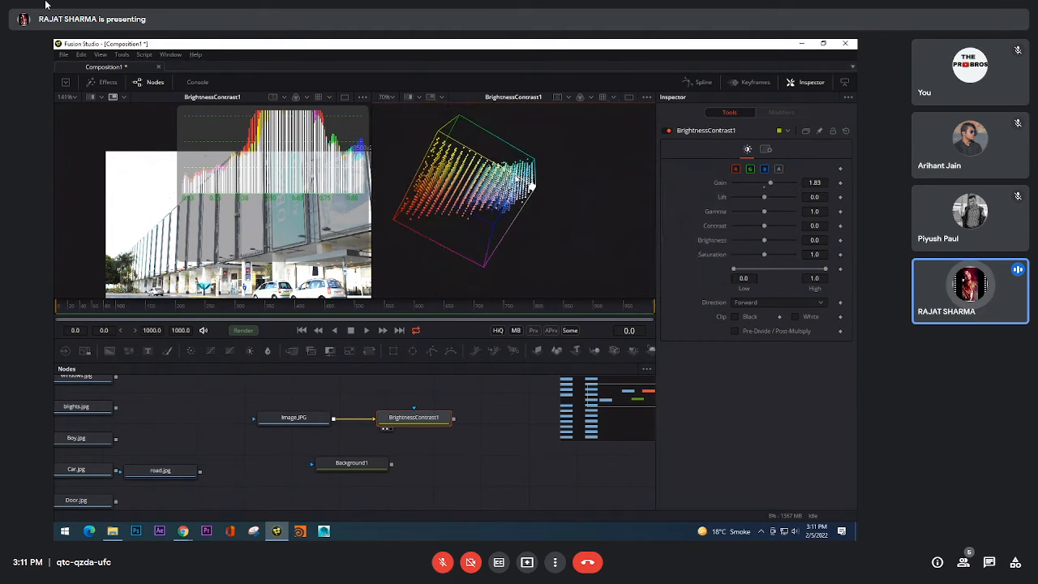
Step: Show the 3D histogram in Solid mode and view the colour volume from another angle
scroll(532, 186, "up", 5)
right_click(562, 183)
mouse_move(581, 193)
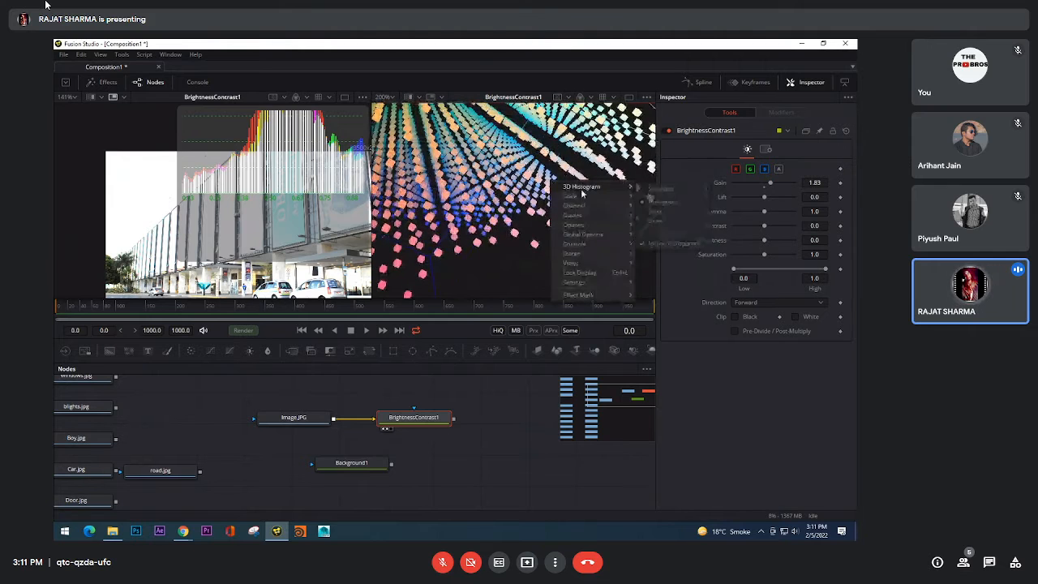
left_click(655, 213)
scroll(540, 193, "down", 6)
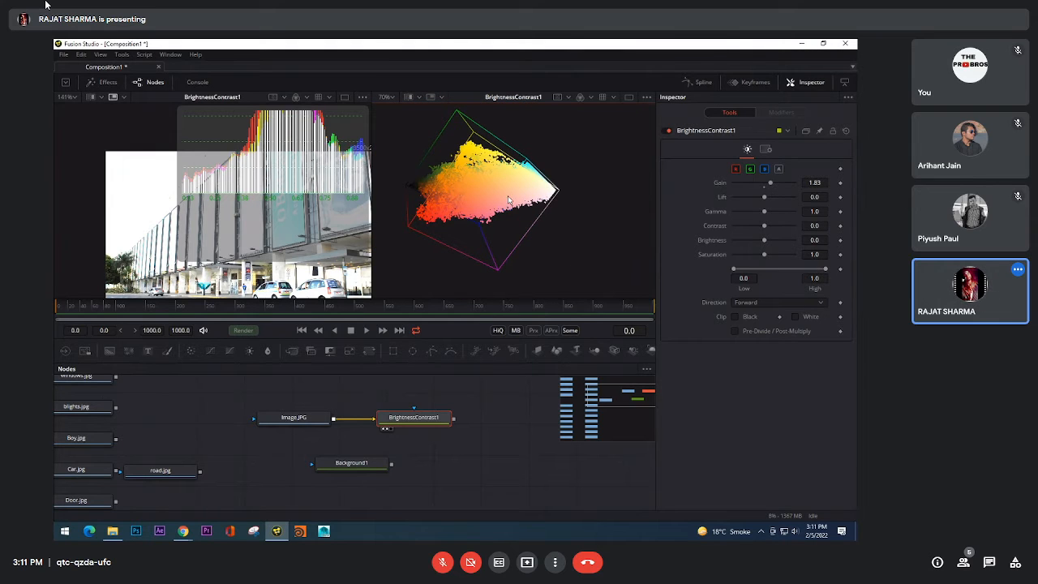
left_click_drag(514, 202, 551, 216)
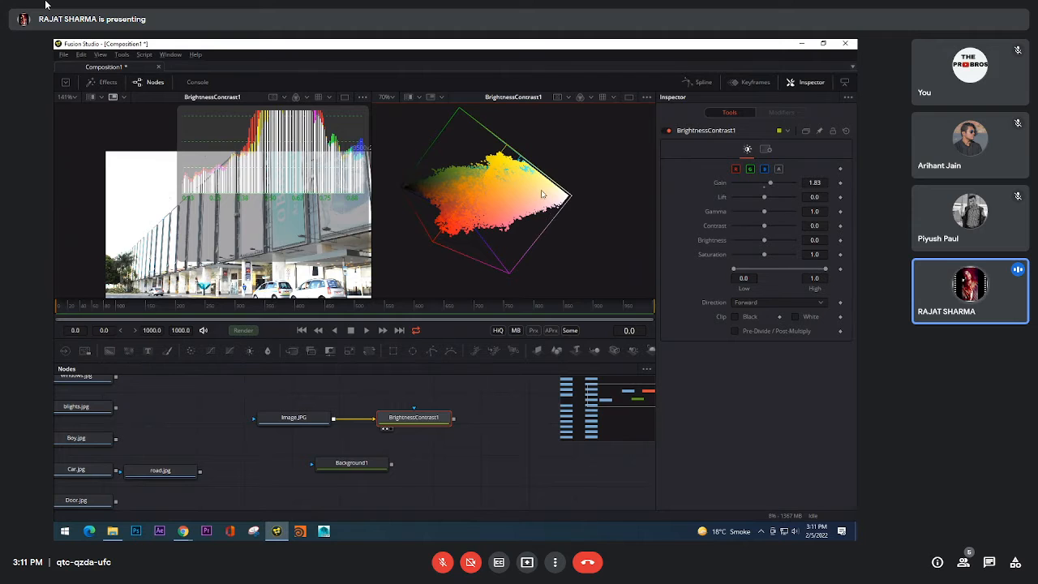
Step: Compare the 3D histogram's Histogram mode with Solid, leaving it on Solid
right_click(543, 194)
mouse_move(578, 203)
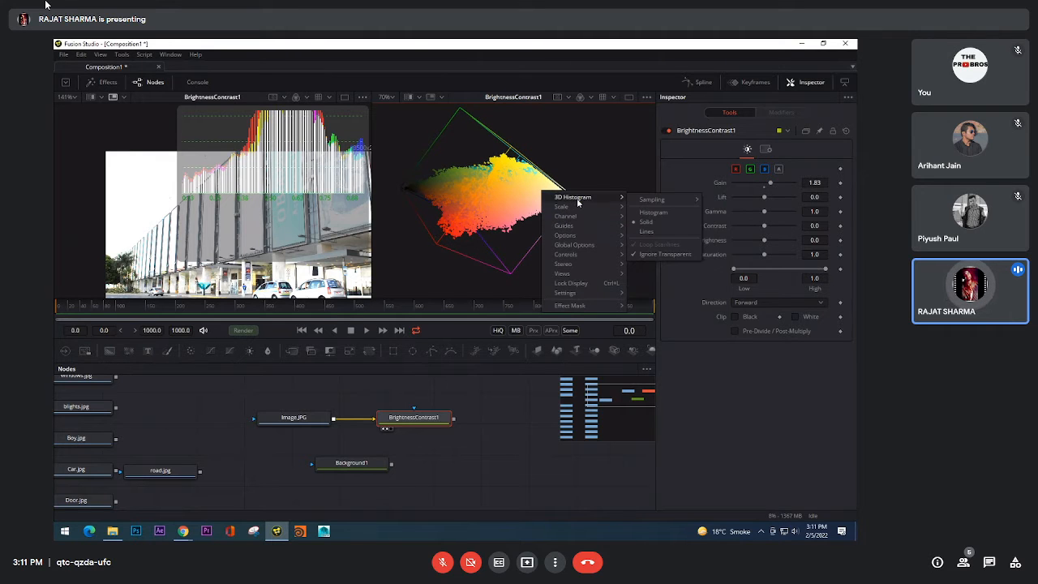
left_click(653, 213)
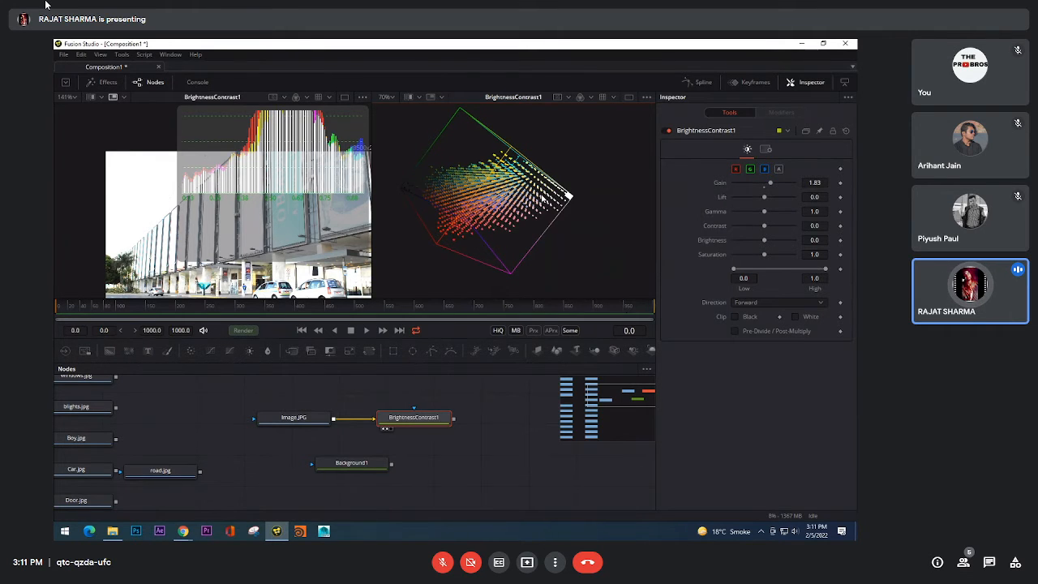
right_click(541, 195)
mouse_move(622, 203)
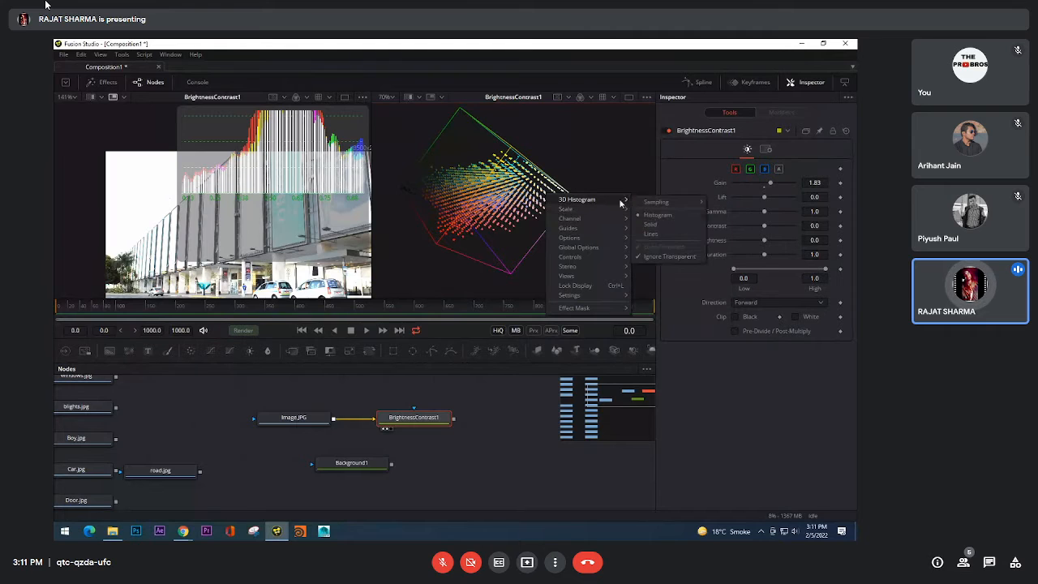
left_click(651, 224)
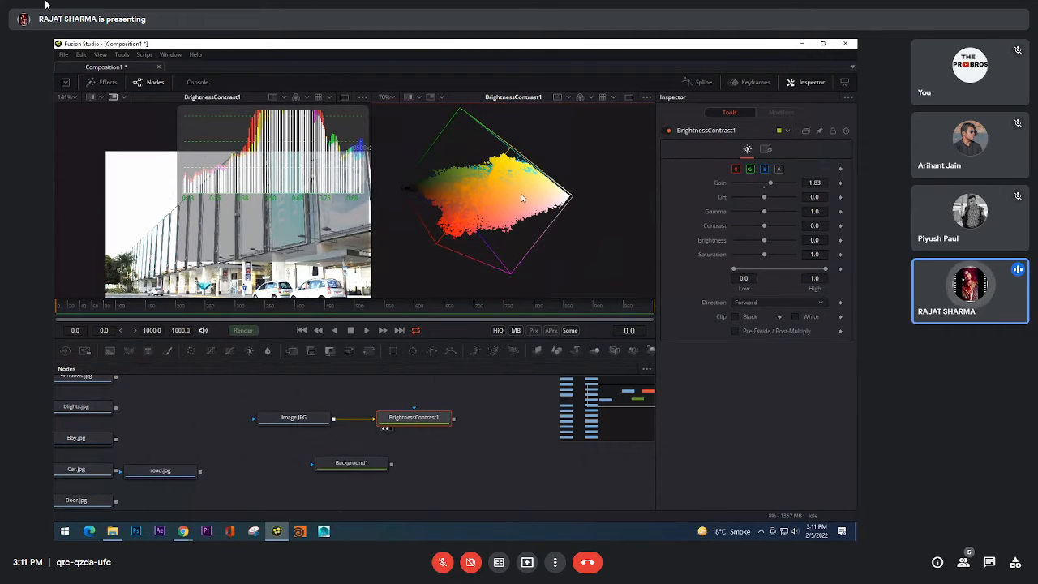
Step: Change the 3D histogram to Lines mode and inspect the colour volume up close from several angles
right_click(521, 197)
mouse_move(622, 202)
left_click(636, 226)
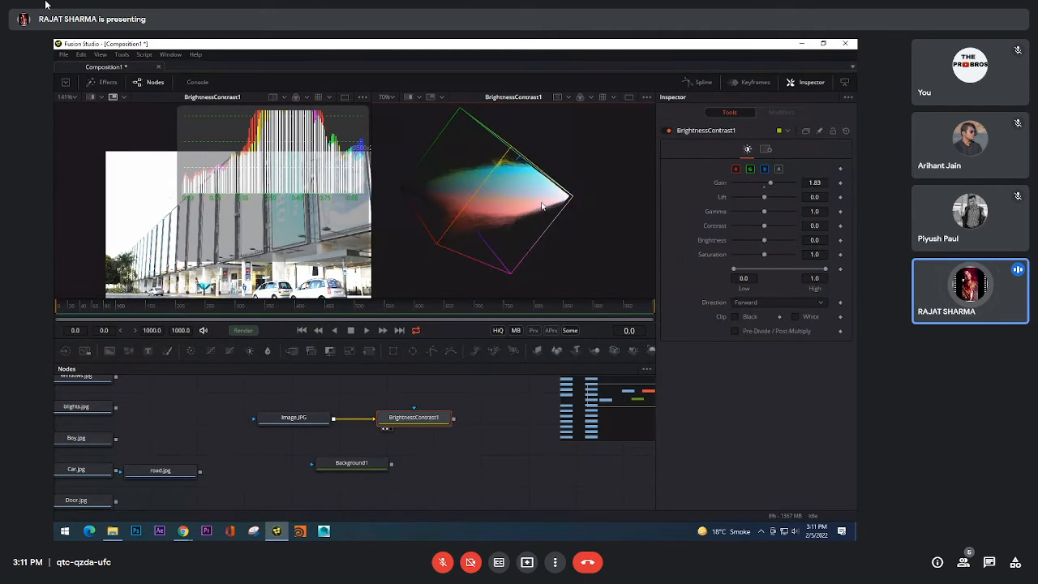
scroll(495, 191, "up", 3)
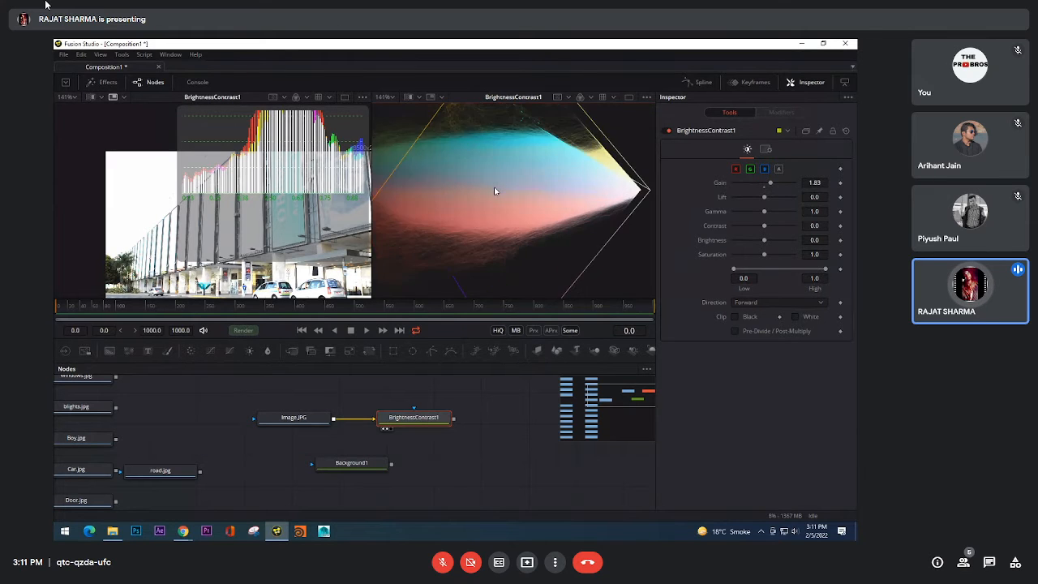
scroll(495, 192, "up", 2)
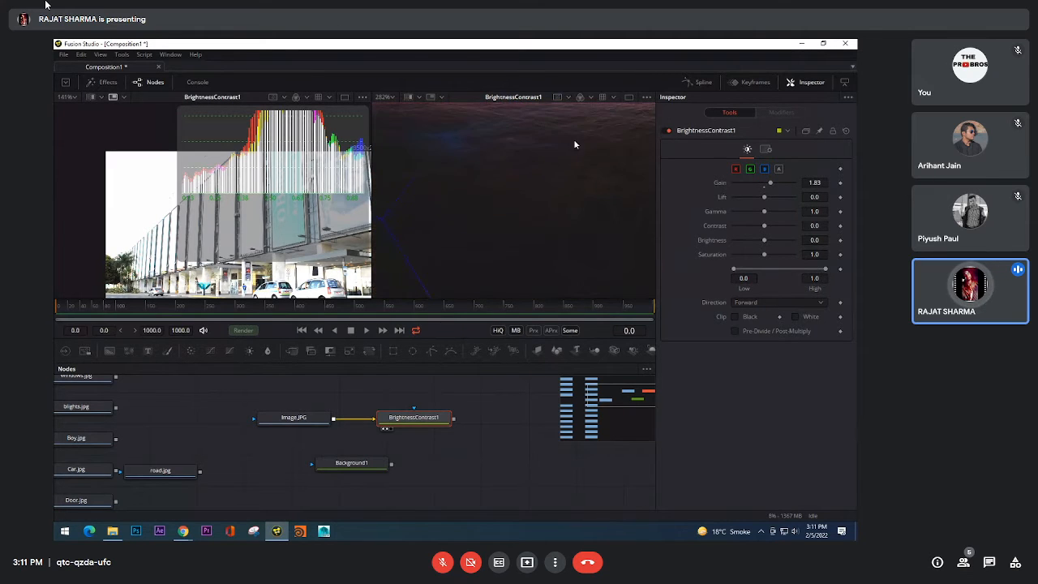
left_click_drag(574, 141, 575, 252)
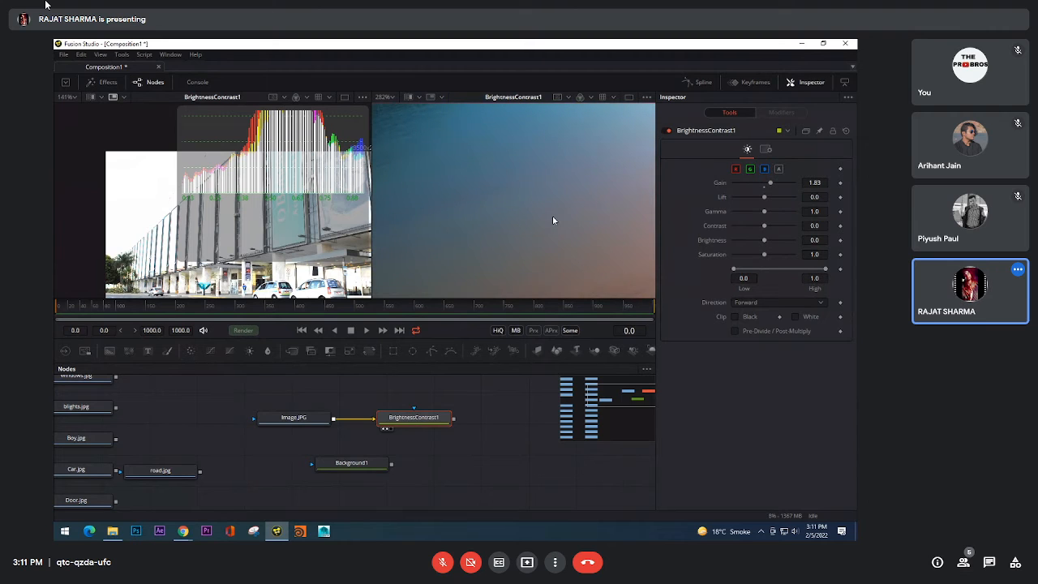
scroll(550, 217, "down", 3)
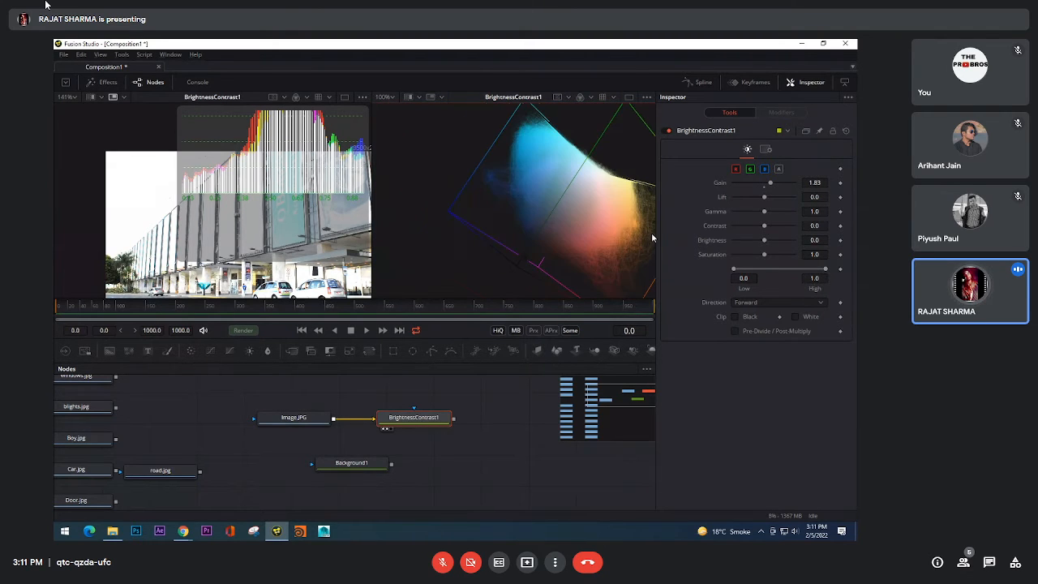
left_click_drag(652, 234, 601, 149)
Step: Try 1:4 sampling on the Lines display, and reduce it further to 1:10
right_click(601, 149)
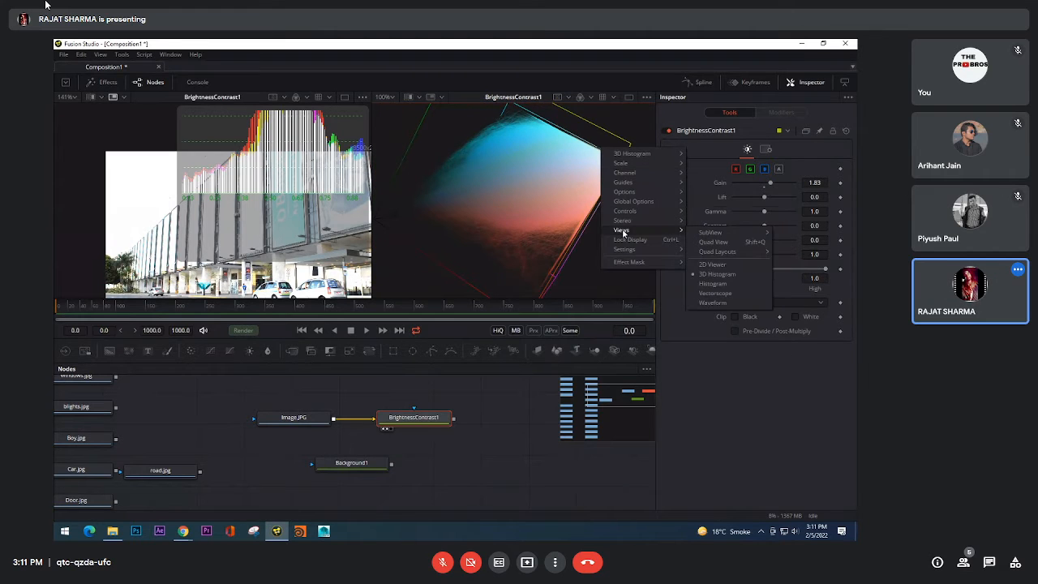
mouse_move(640, 153)
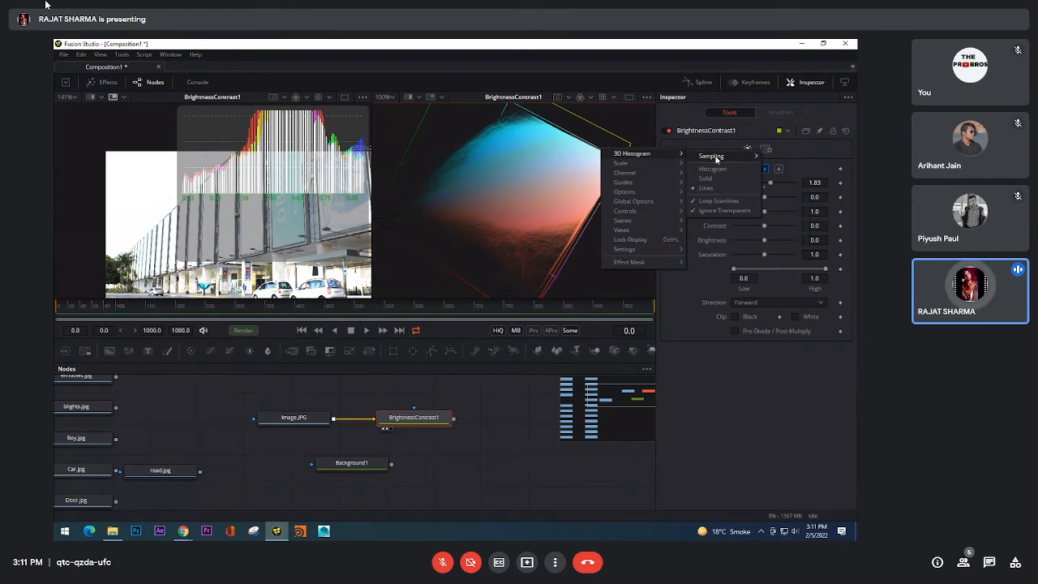
mouse_move(713, 155)
left_click(785, 187)
left_click_drag(510, 199, 580, 156)
right_click(581, 156)
mouse_move(620, 157)
mouse_move(694, 161)
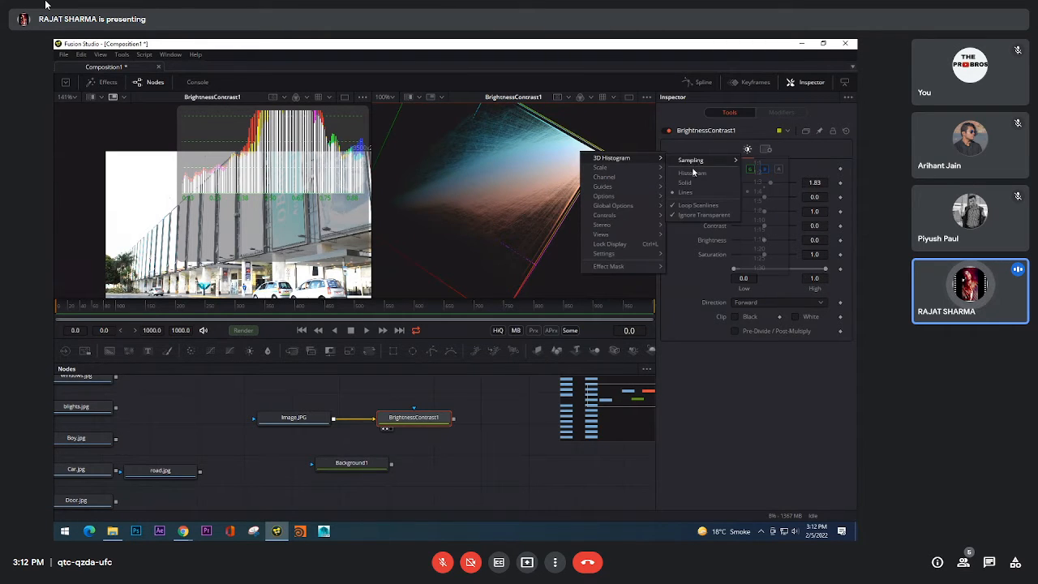
left_click(763, 222)
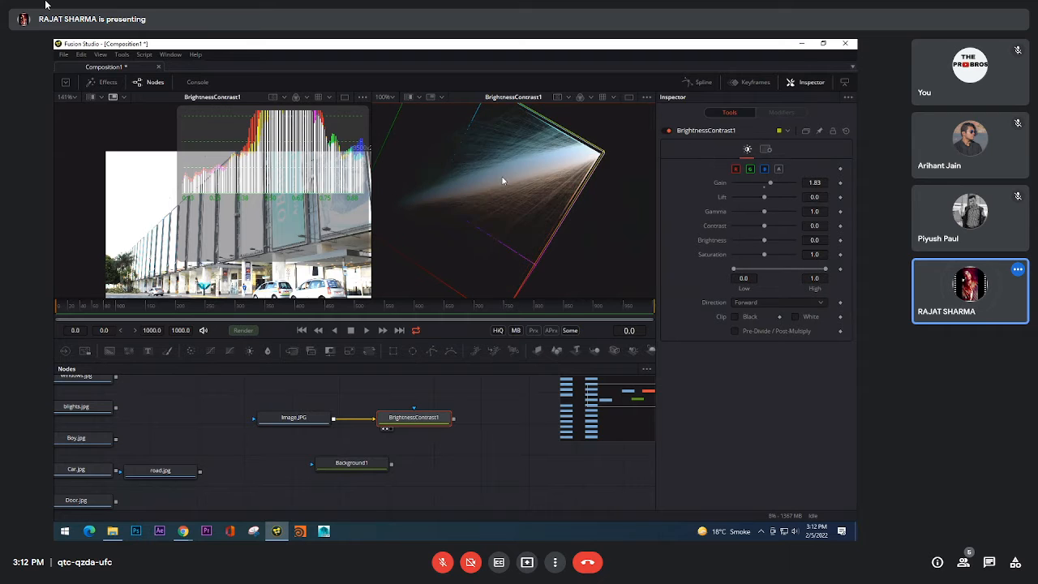
Step: Examine the sparser line display of the 3D histogram up close and as a whole cube from different angles
left_click_drag(503, 180, 530, 152)
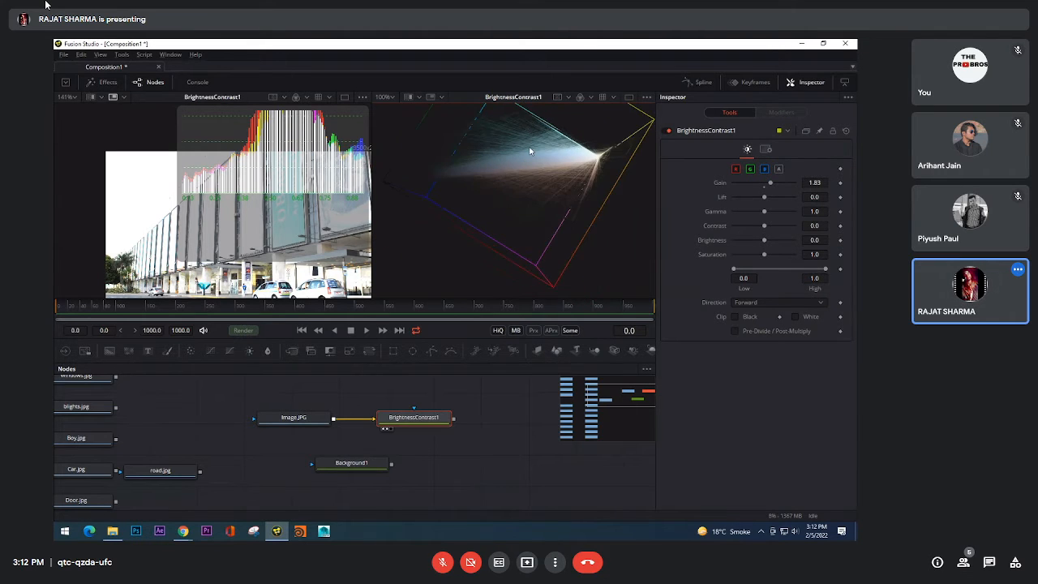
scroll(524, 147, "up", 3)
scroll(543, 184, "up", 5)
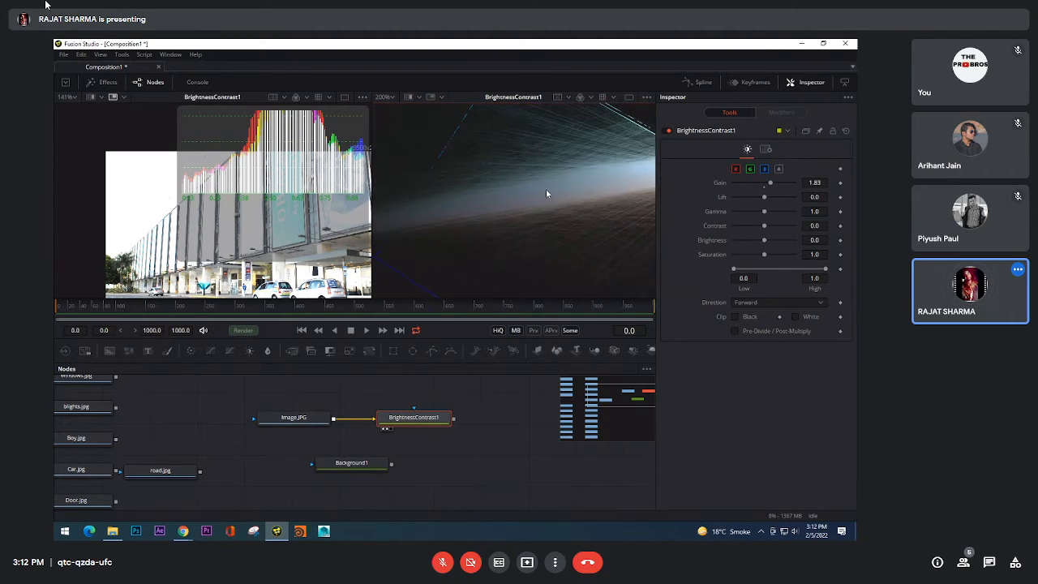
scroll(544, 192, "down", 1)
left_click_drag(544, 192, 478, 221)
scroll(552, 187, "down", 5)
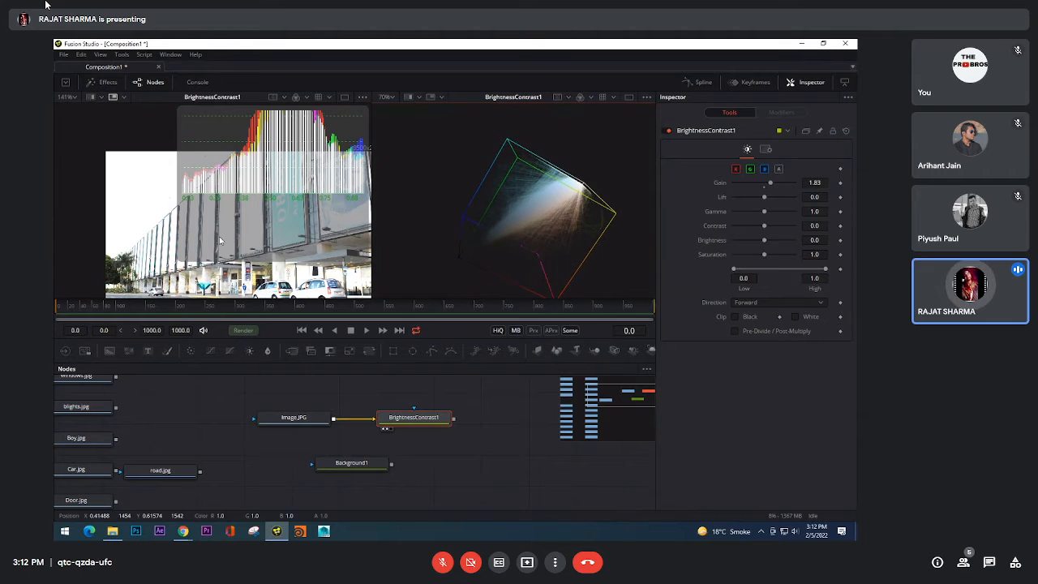
Step: Bring the 2D histogram's full range into view over the whole photo, and reset Gain to 1.0
mouse_move(301, 191)
left_mouse_down()
mouse_move(259, 158)
mouse_move(284, 192)
left_mouse_up()
scroll(296, 186, "down", 2)
scroll(259, 148, "down", 2)
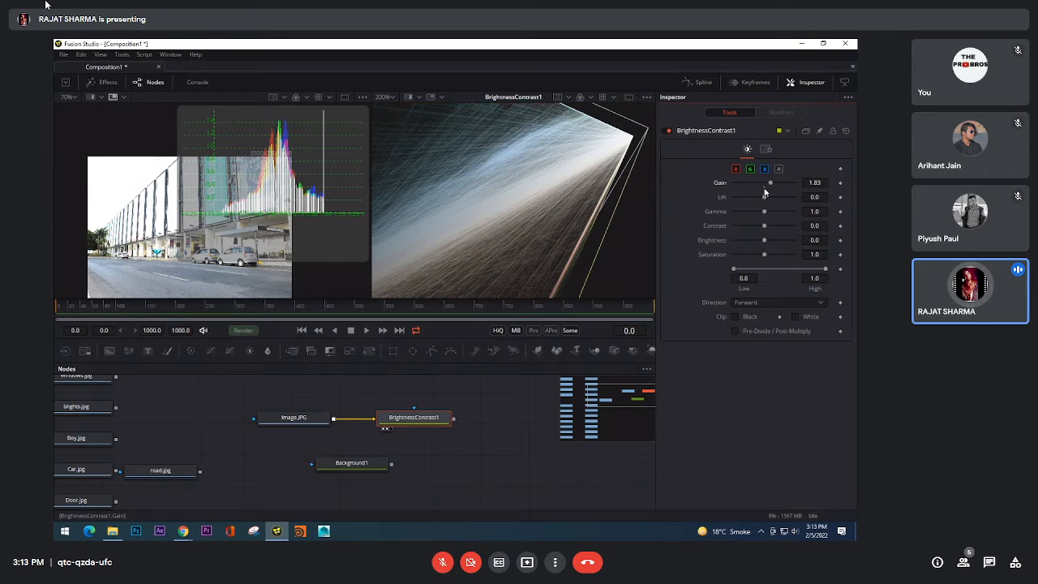
double_click(765, 188)
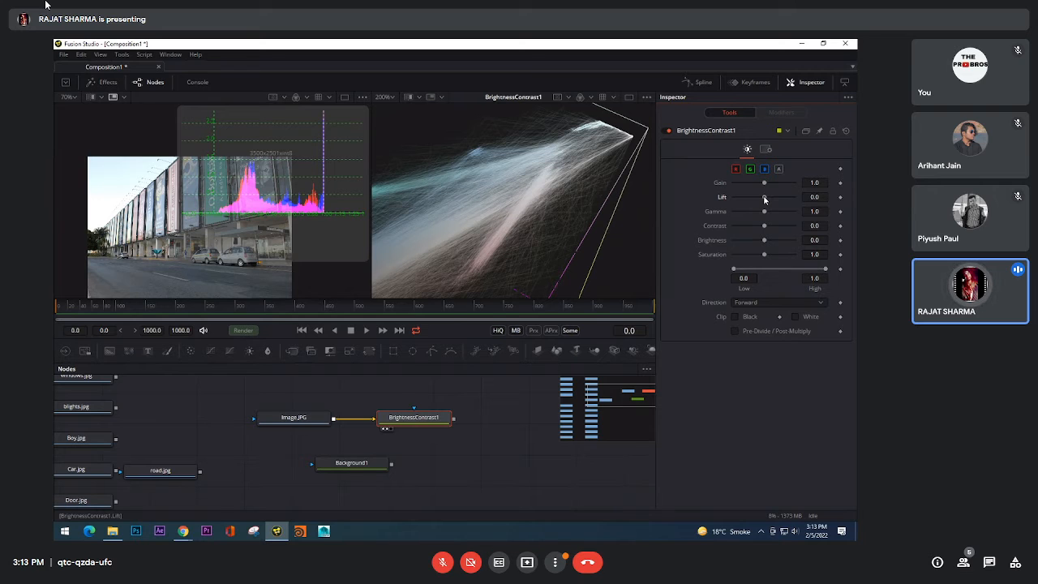
Step: Try Lift at -1.0, reset it to 0.0, and inspect the 3D histogram's lines from another angle
left_click_drag(764, 199, 729, 209)
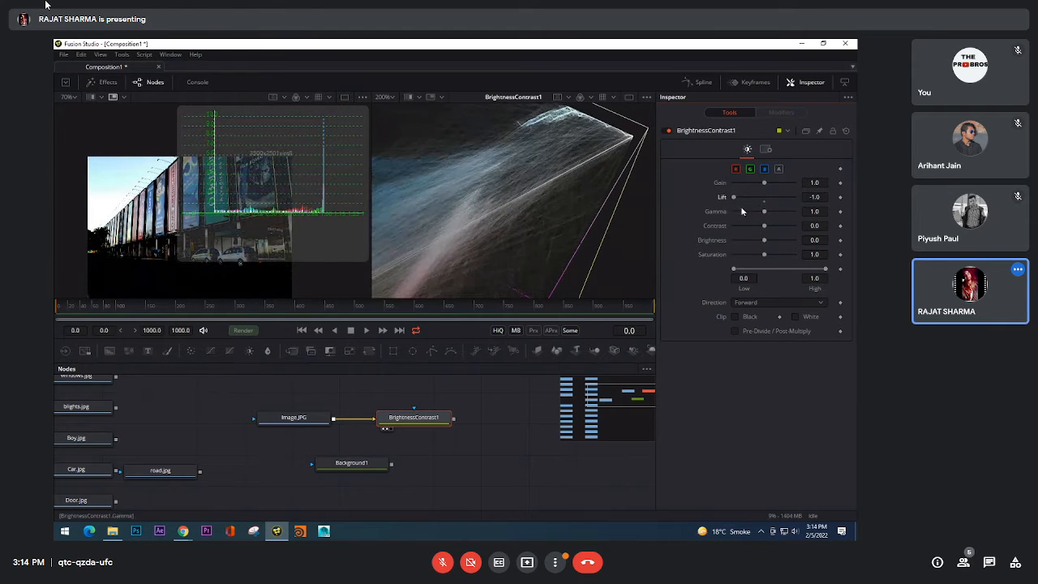
left_click(765, 202)
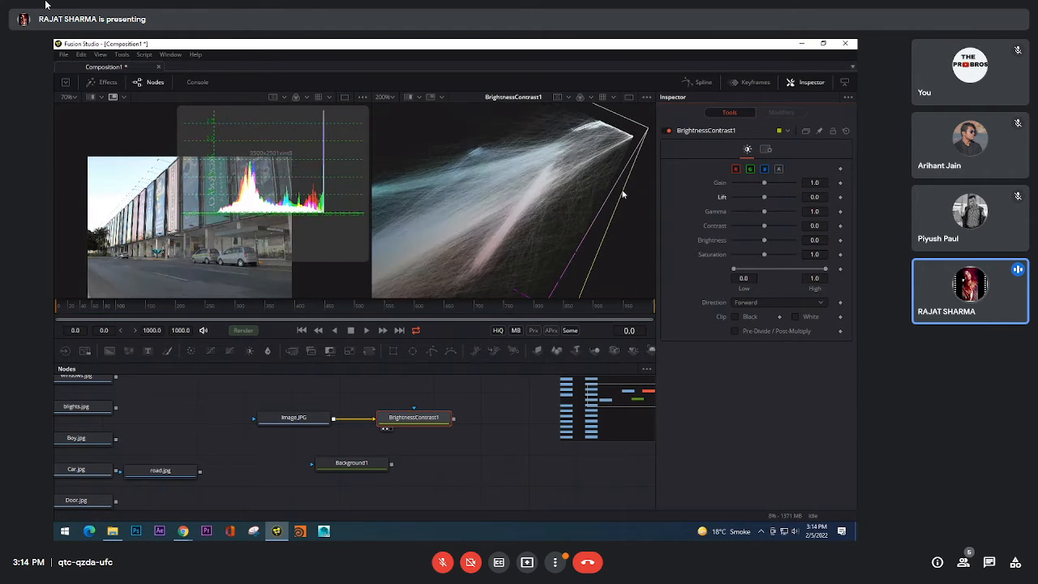
scroll(556, 190, "down", 5)
left_click_drag(556, 189, 581, 202)
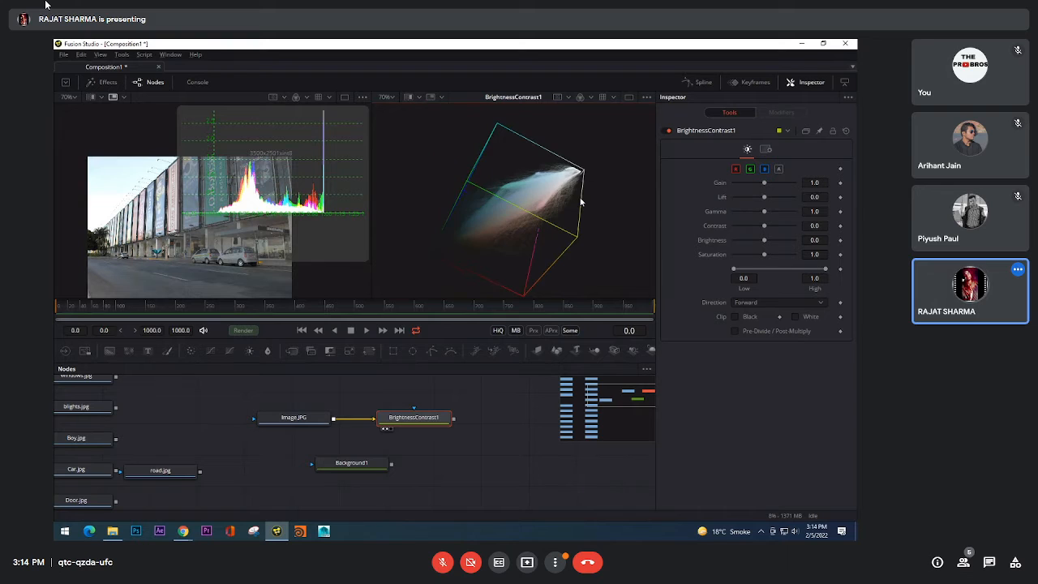
scroll(544, 215, "up", 4)
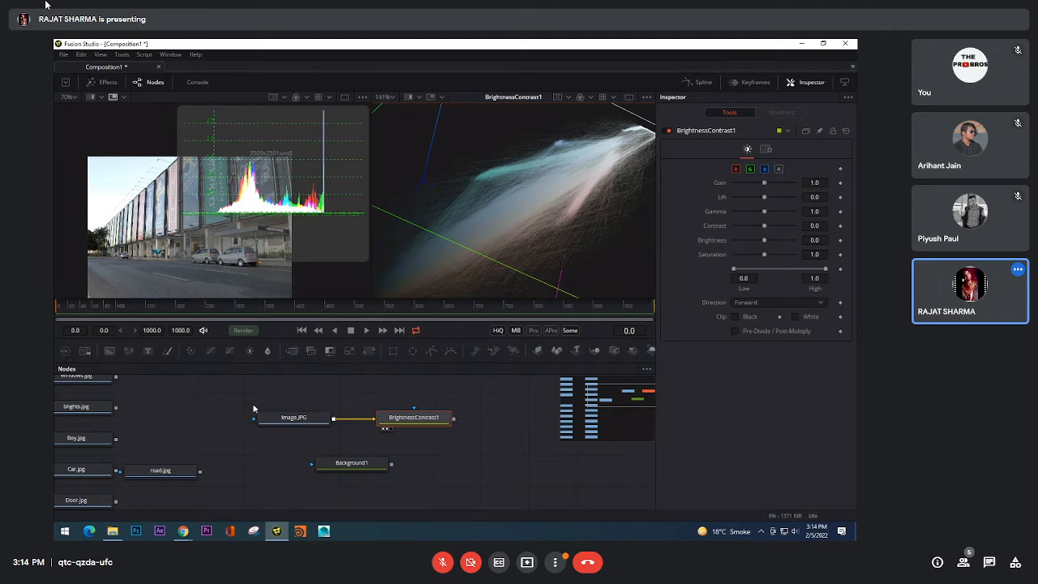
left_click_drag(254, 419, 190, 463)
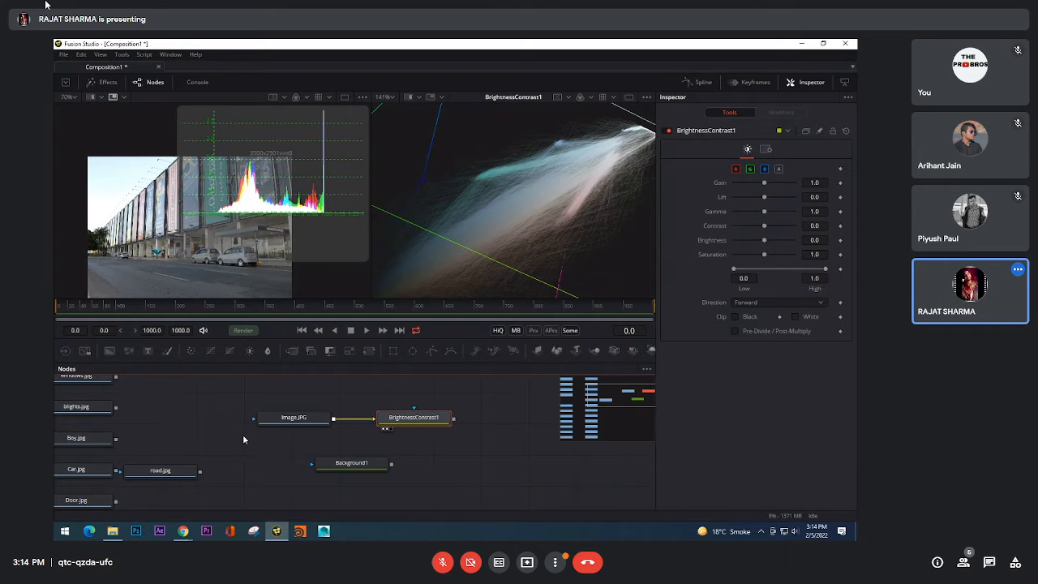
left_click_drag(253, 418, 219, 429)
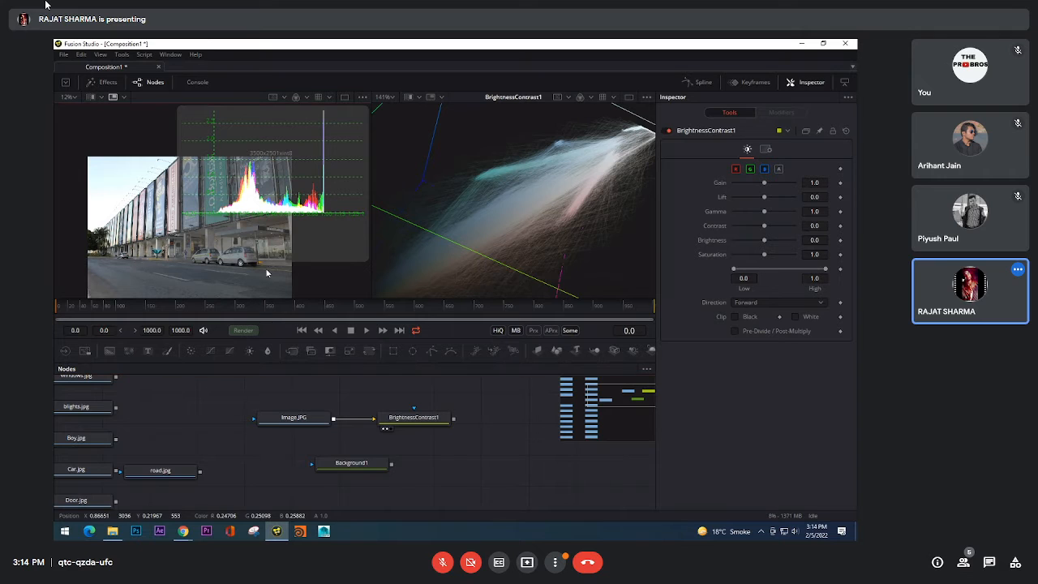
left_click_drag(266, 274, 270, 264)
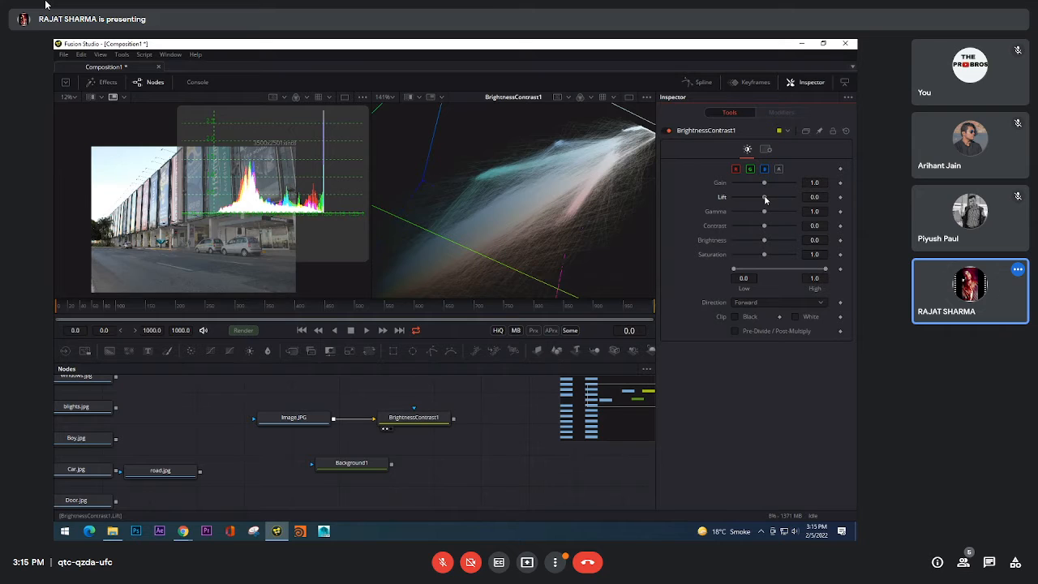
Step: Try Lift at 0.14, 0.51, -0.44 and -1.0 while comparing both histograms, and reset it to 0.0
left_click_drag(765, 199, 769, 199)
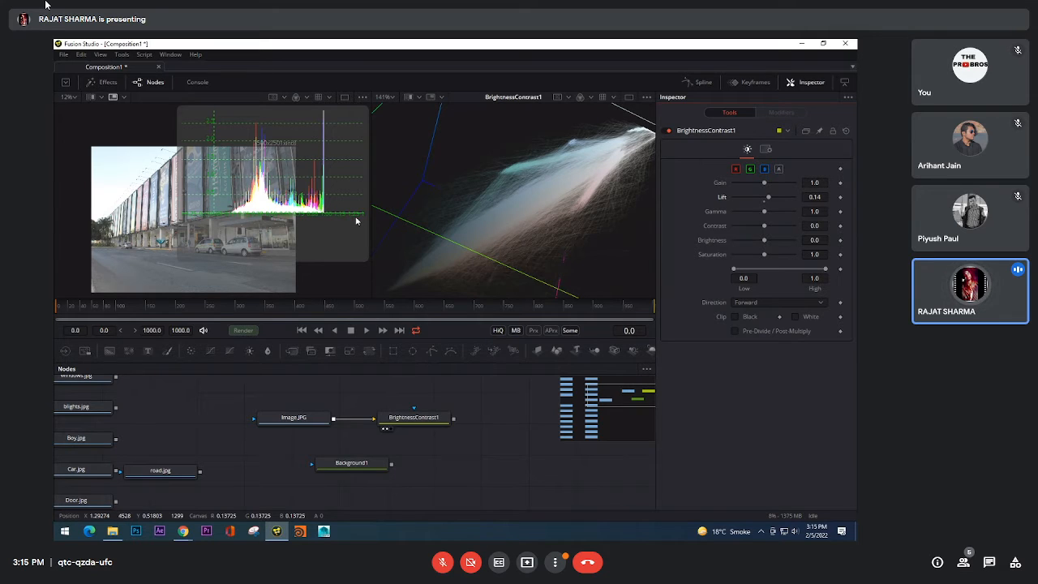
left_click_drag(767, 197, 779, 199)
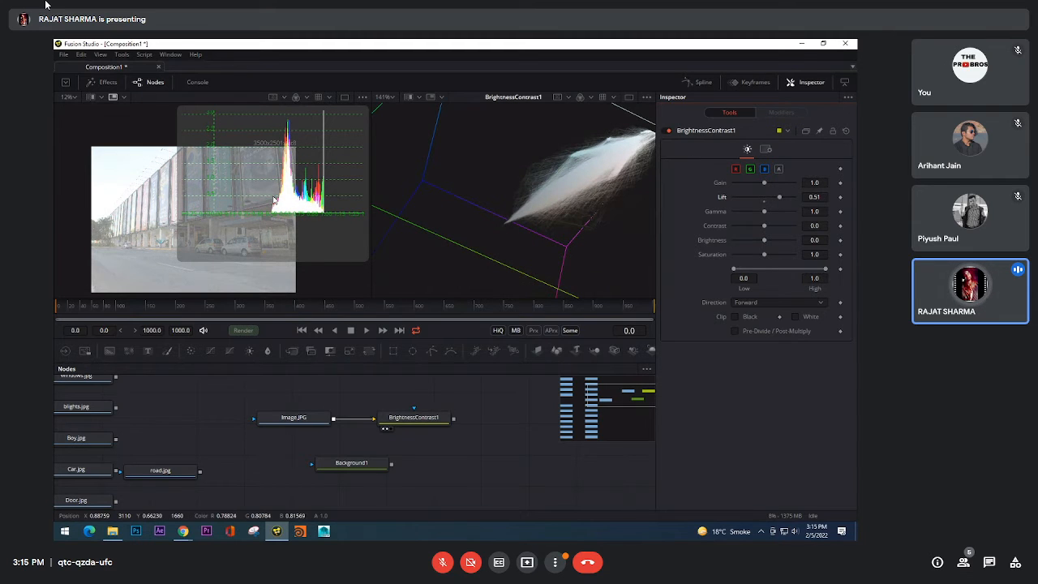
left_click_drag(779, 199, 751, 204)
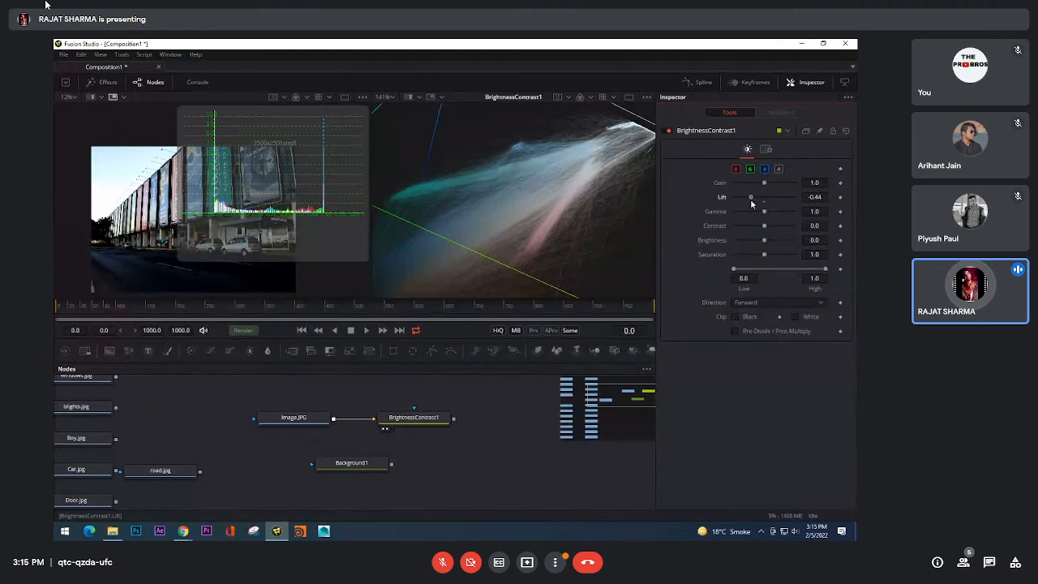
left_click_drag(751, 204, 722, 208)
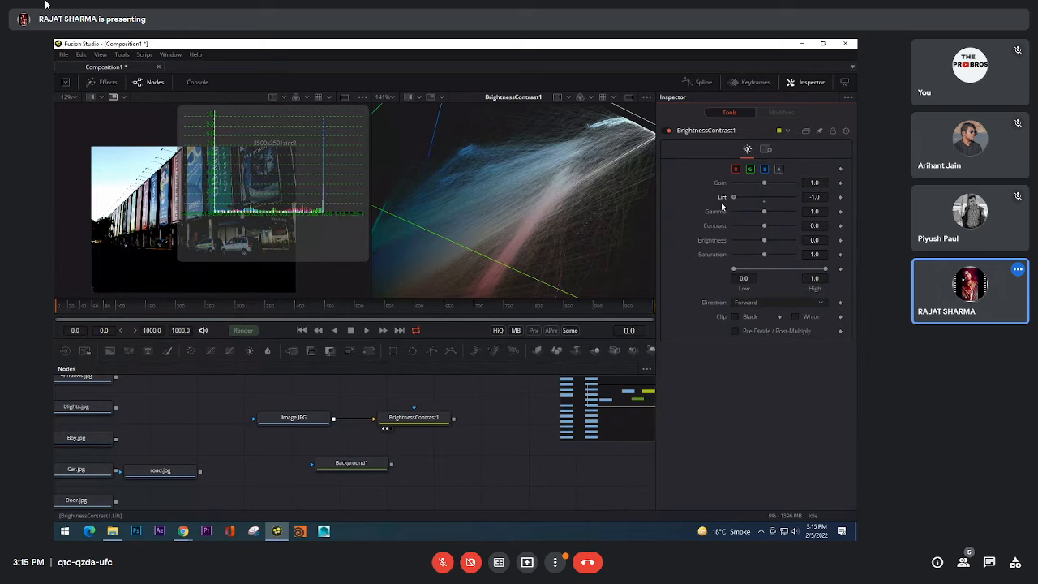
left_click(762, 202)
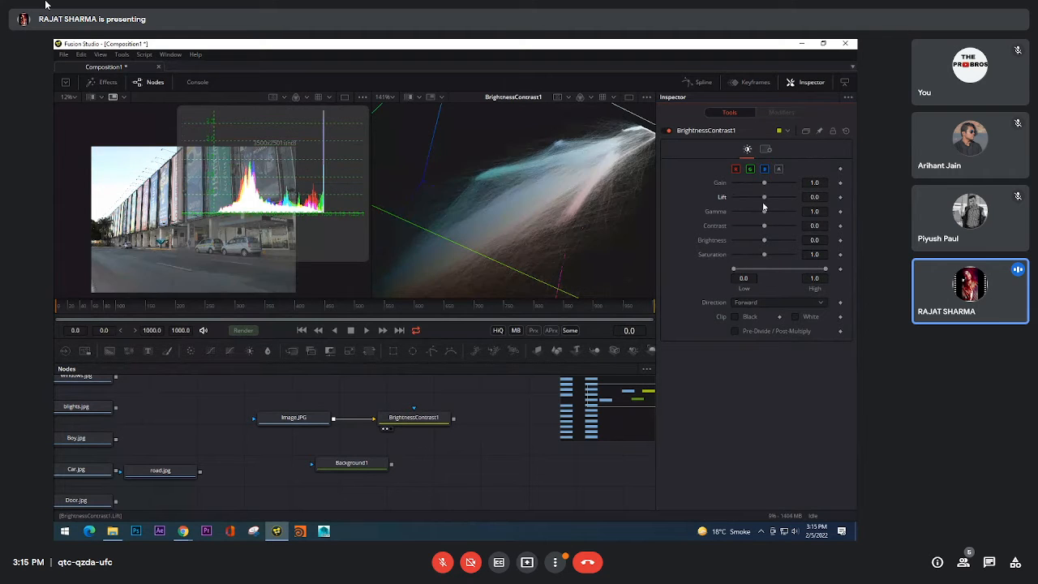
Step: Try Contrast at 0.52, inspect the whole 3D histogram cube from another angle, and reset Contrast to 0.0
left_click_drag(763, 209, 780, 229)
scroll(572, 211, "down", 3)
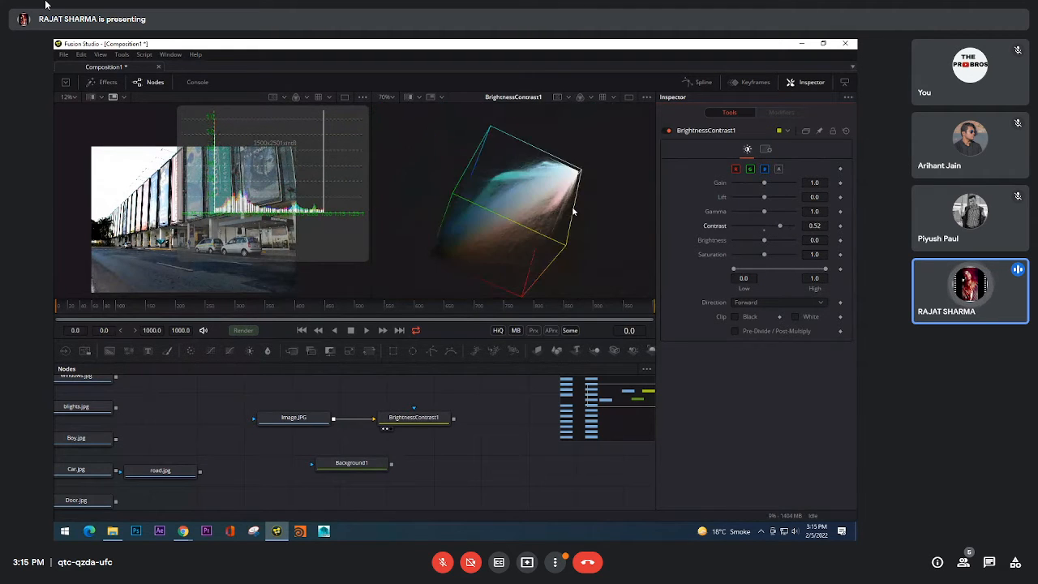
left_click_drag(541, 218, 582, 248)
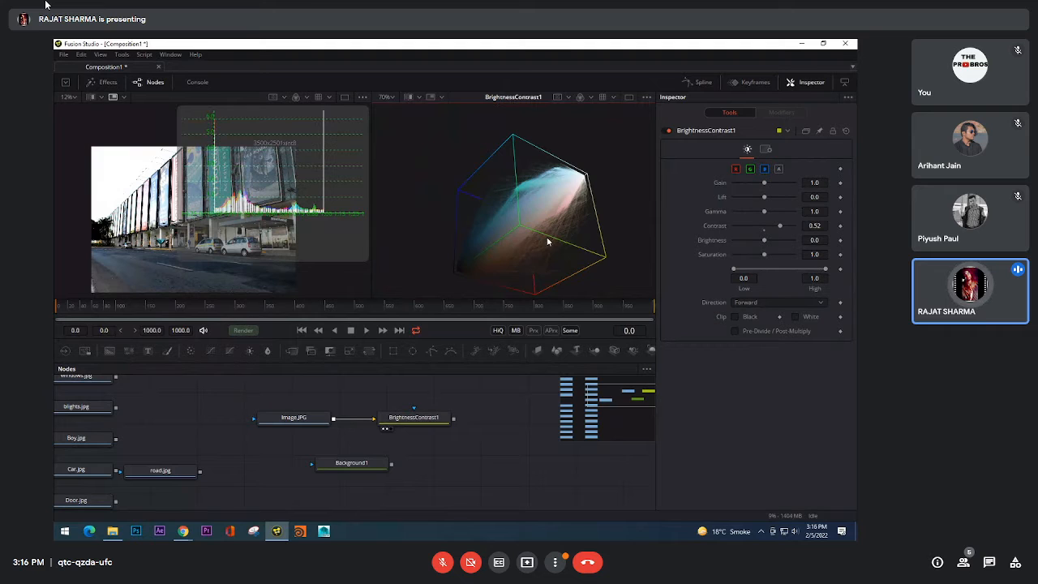
scroll(527, 222, "up", 2)
scroll(527, 222, "down", 2)
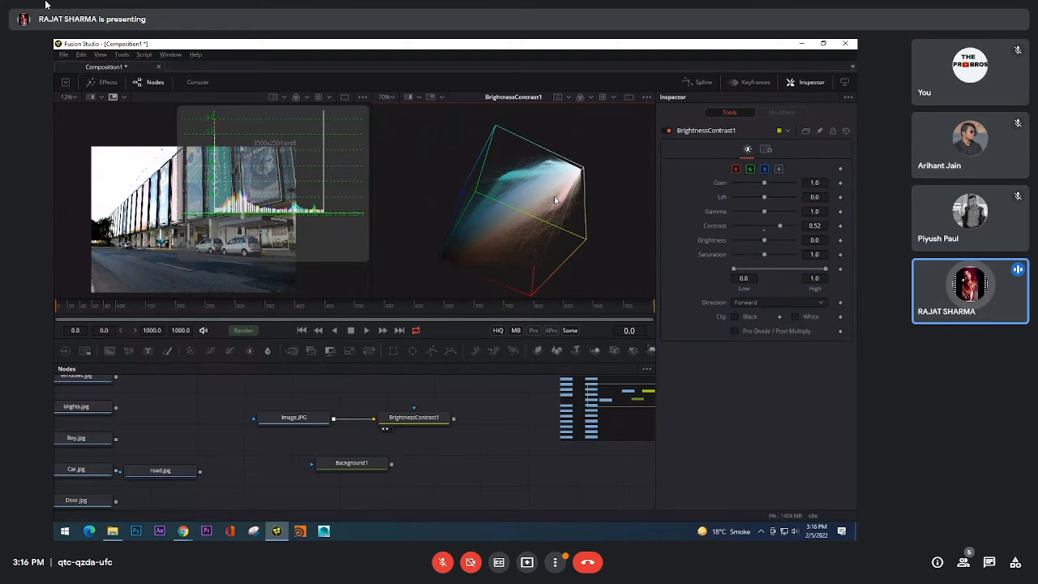
left_click(765, 232)
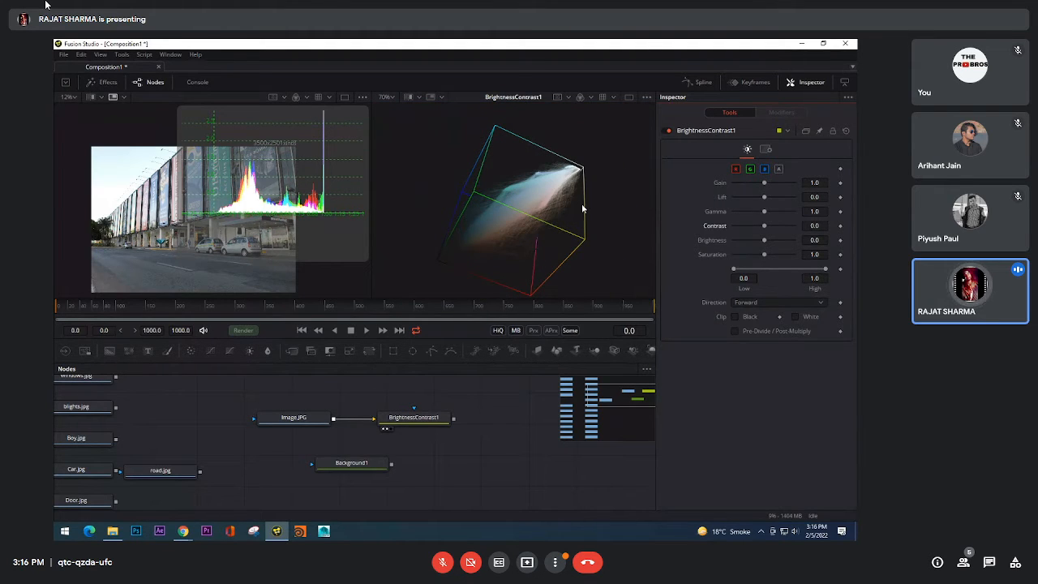
Step: Try Contrast at 0.25, inspect the 3D histogram's lines up close, and reset Contrast to 0.0
left_click_drag(582, 205, 566, 209)
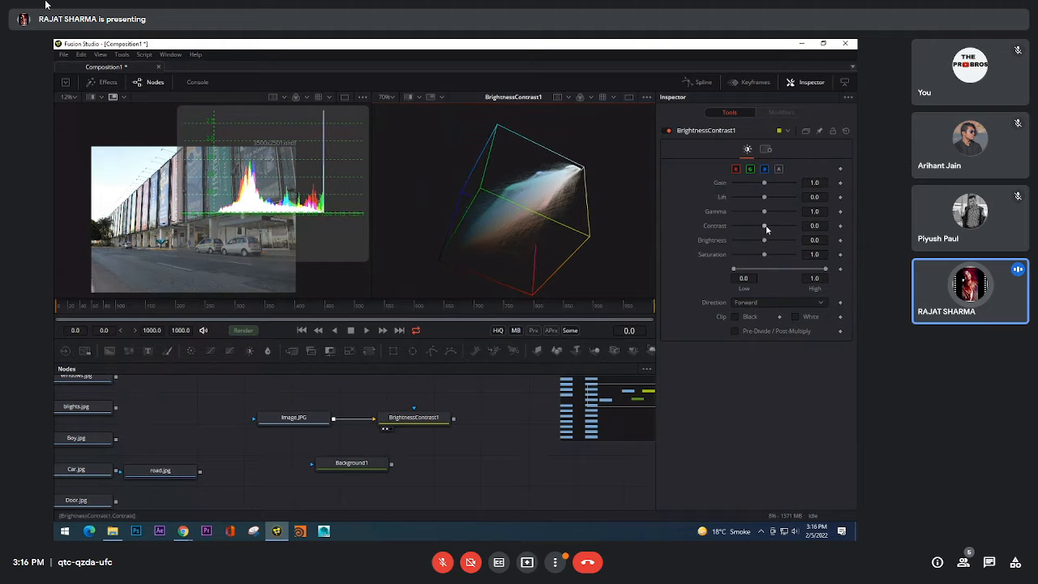
left_click_drag(764, 227, 773, 229)
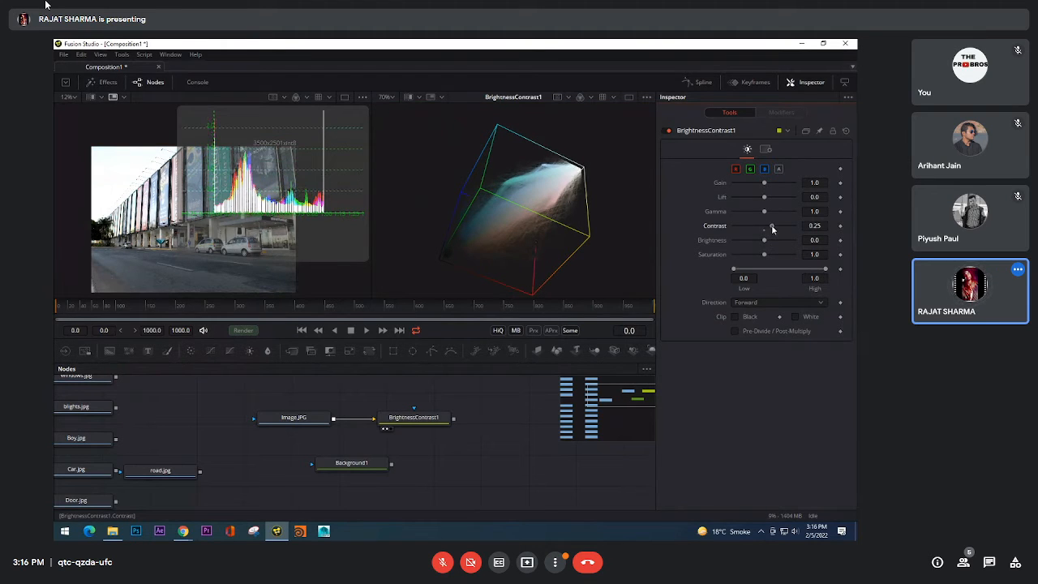
left_click_drag(568, 230, 547, 232)
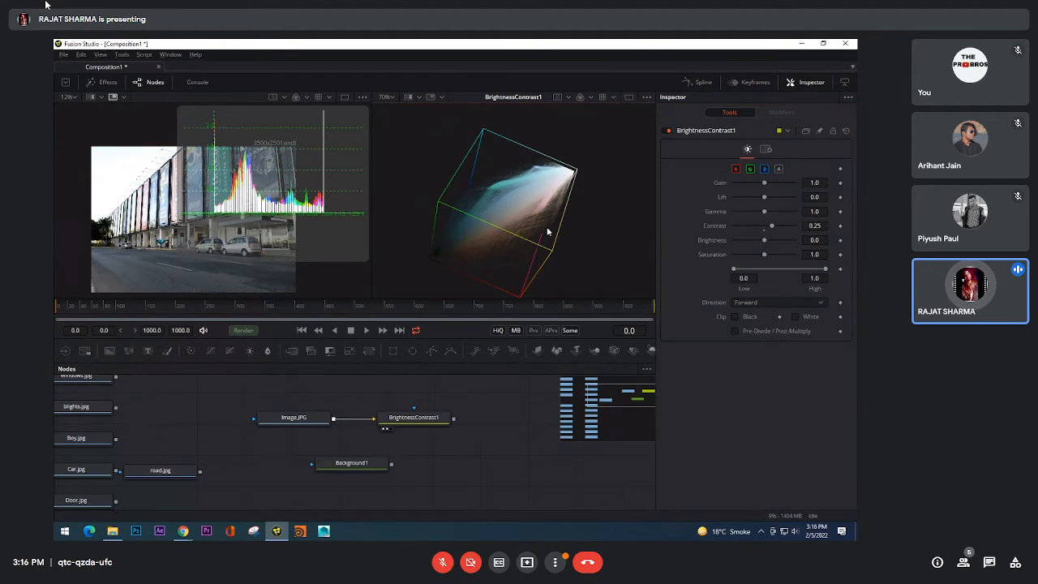
scroll(540, 225, "up", 3)
scroll(560, 211, "up", 1)
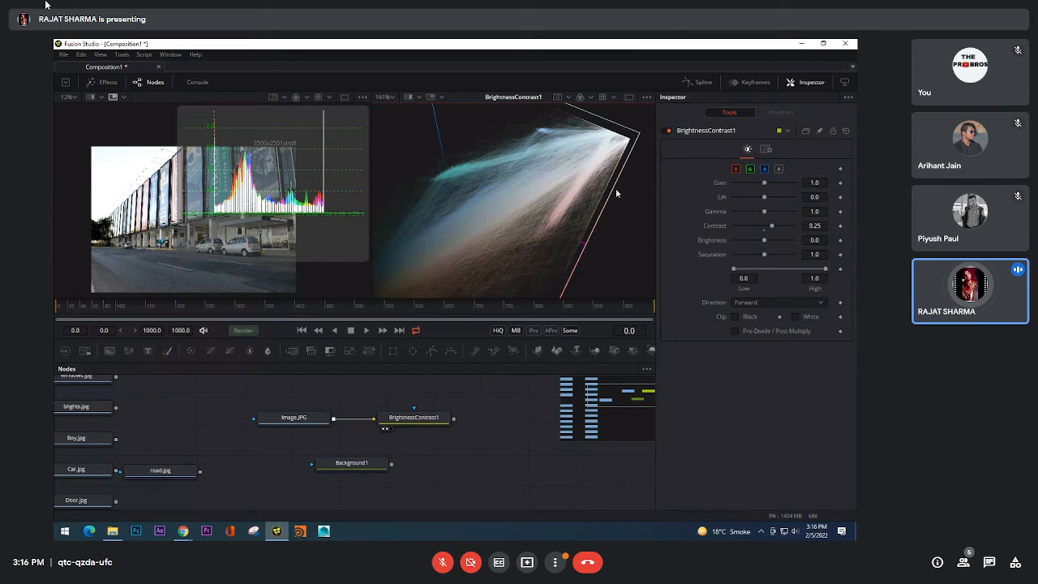
left_click(765, 231)
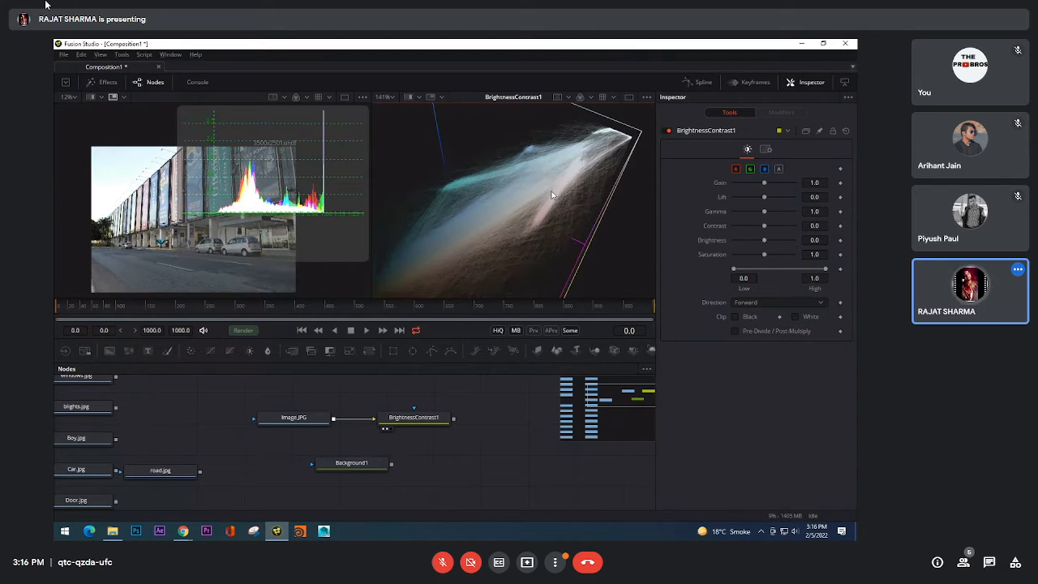
Step: Try Contrast at 0.08, examine the 3D histogram and the photo's car area up close, and reset Contrast to 0.0
left_click_drag(577, 187, 649, 218)
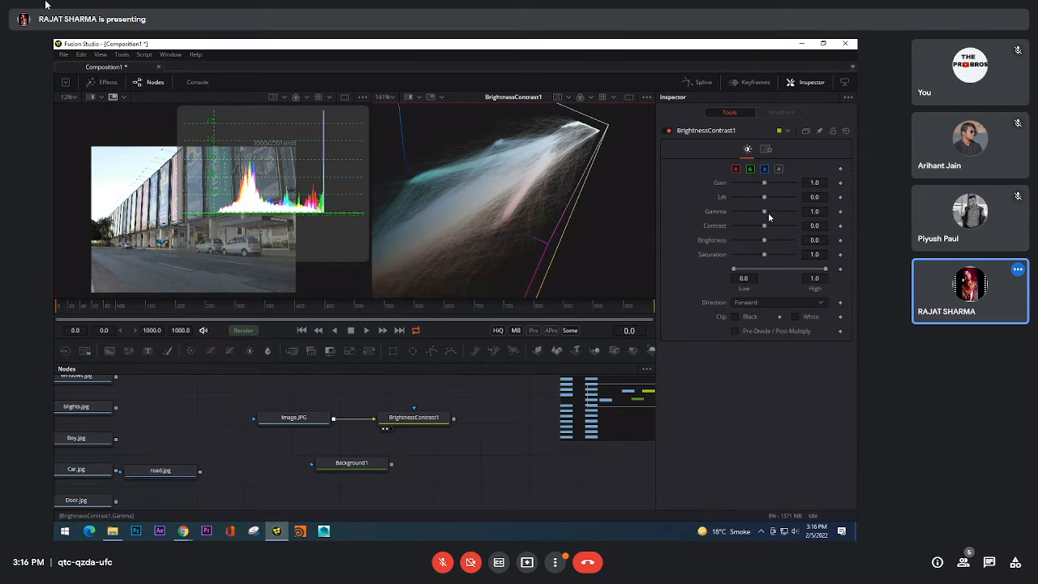
left_click_drag(765, 229, 767, 229)
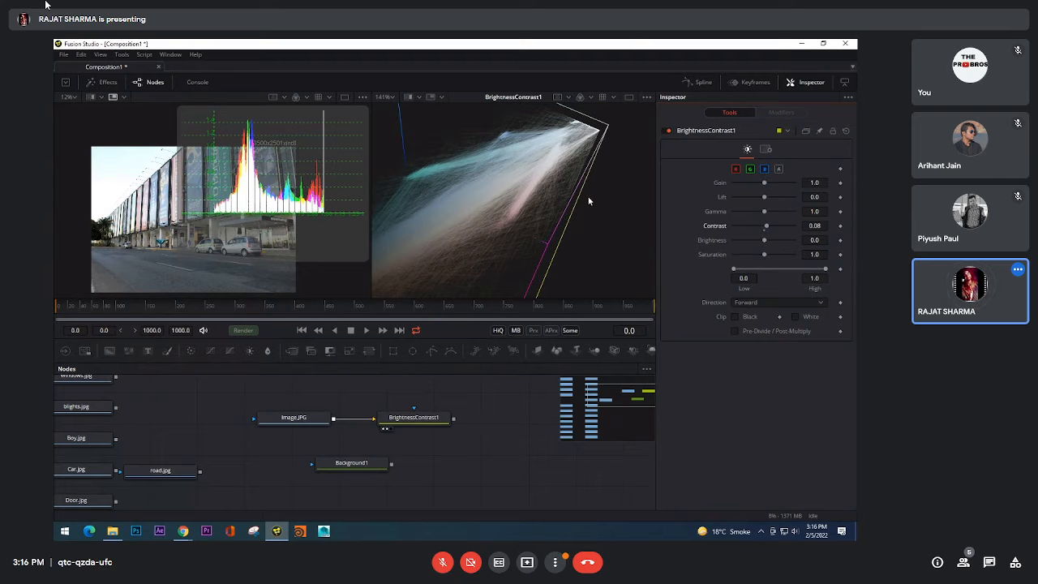
left_click_drag(546, 157, 540, 193)
scroll(538, 216, "down", 1)
scroll(122, 253, "up", 5)
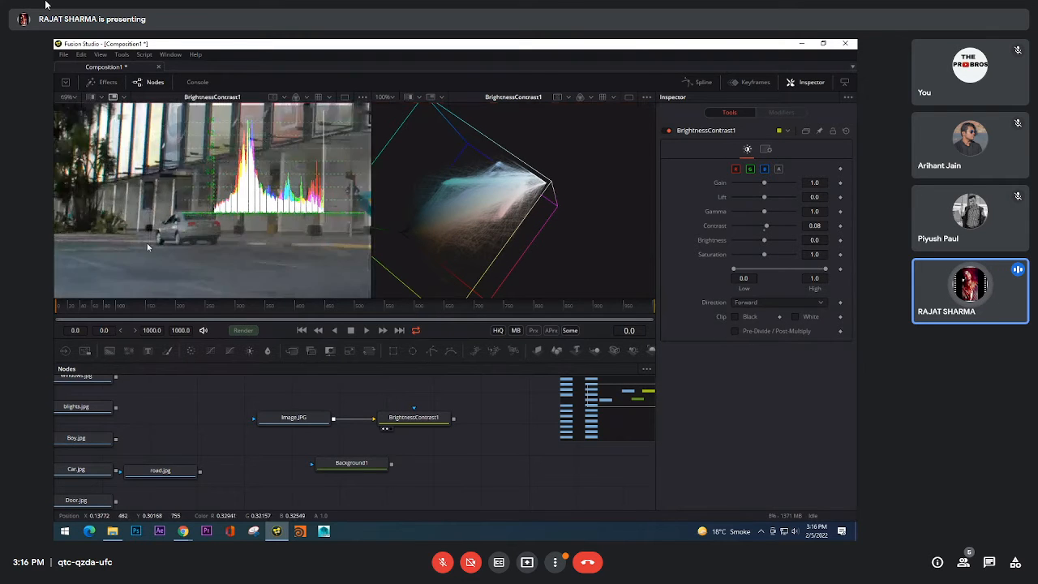
scroll(147, 246, "up", 7)
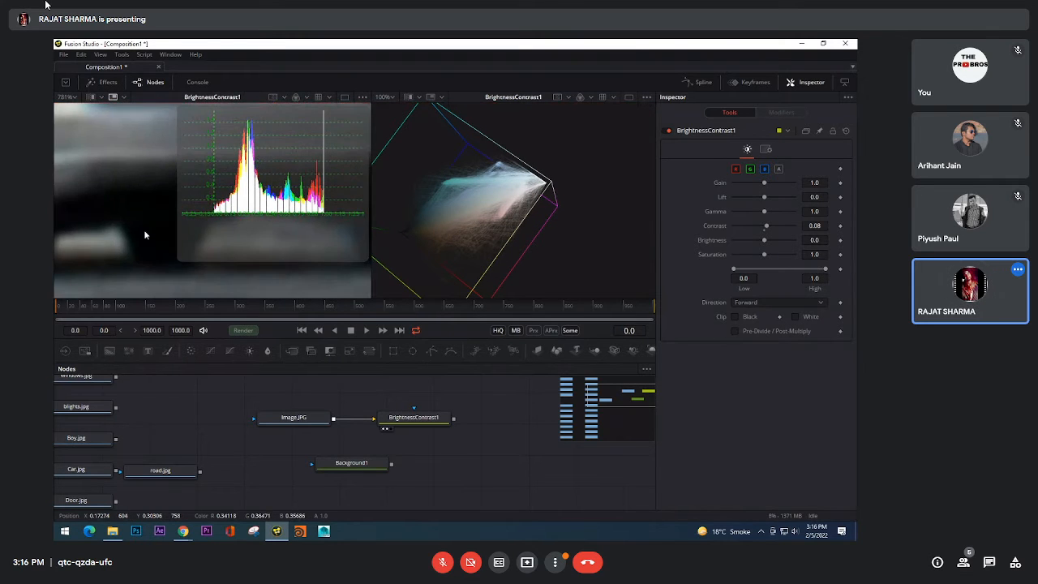
scroll(144, 229, "up", 3)
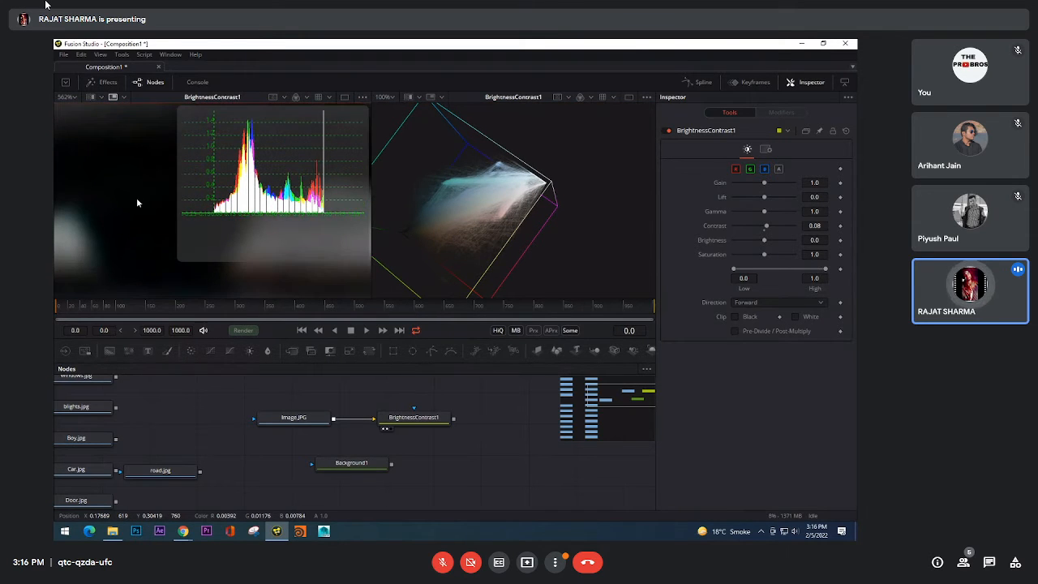
left_click(764, 231)
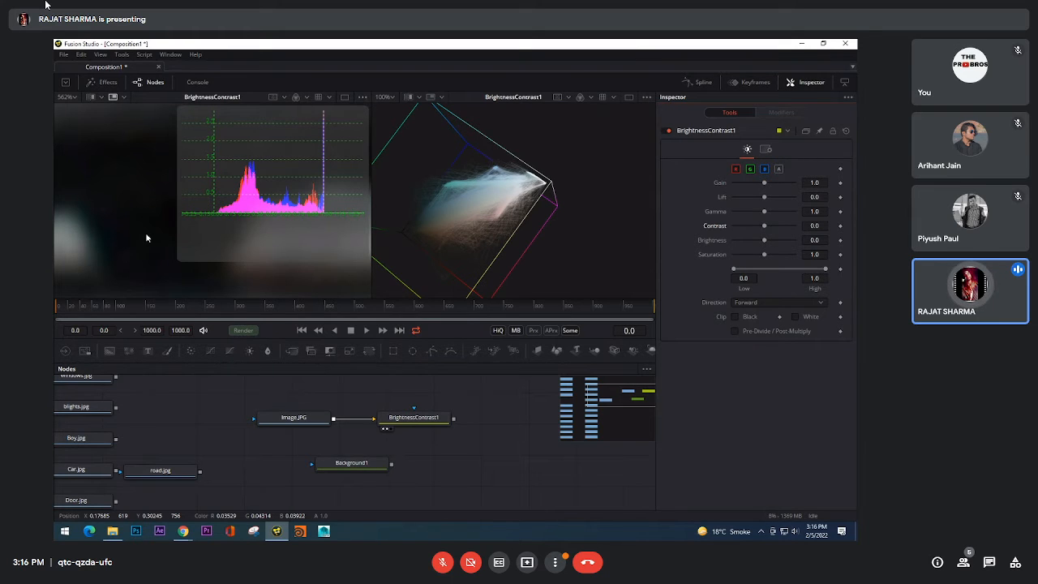
Step: Set Contrast to 0.14 with the whole building photo in view
scroll(132, 208, "down", 5)
scroll(138, 199, "down", 2)
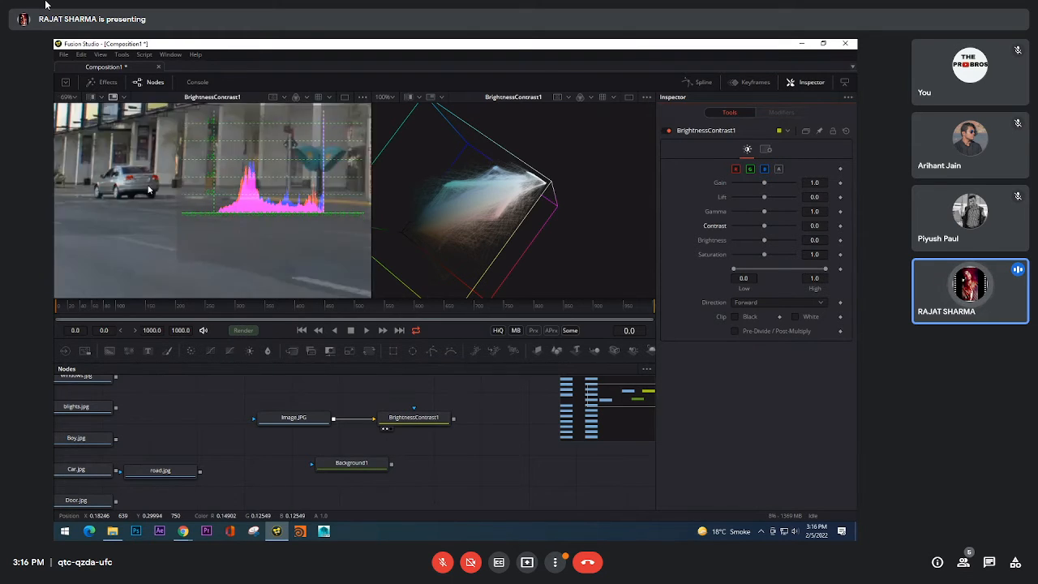
scroll(148, 190, "down", 5)
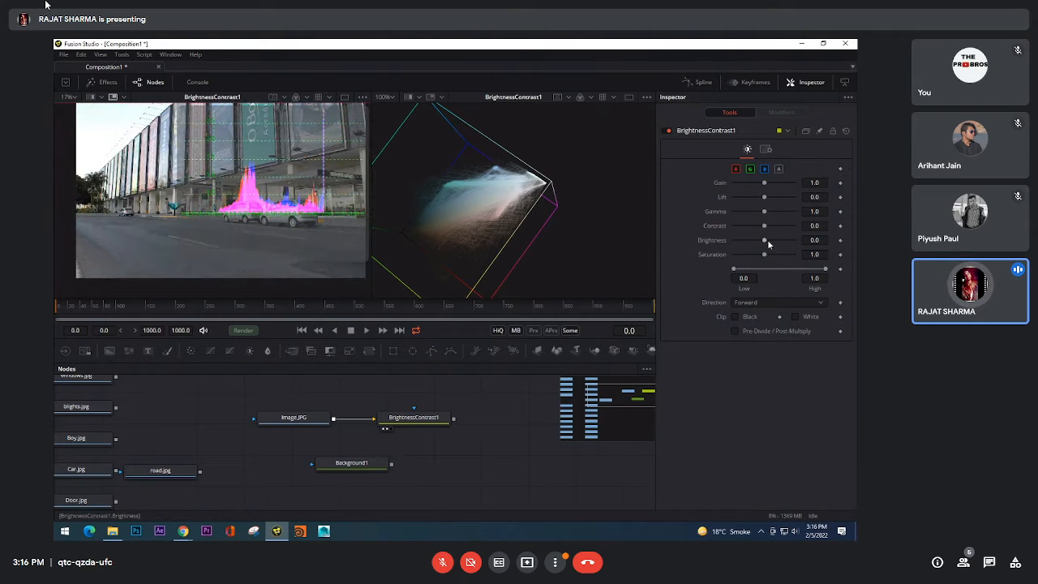
left_click_drag(765, 231, 770, 230)
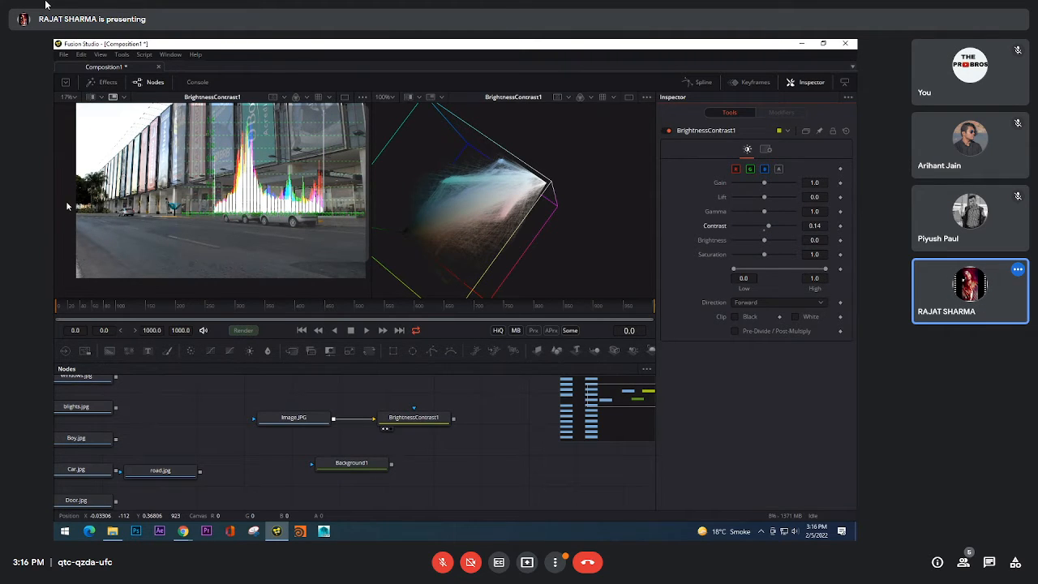
Step: Shrink the 2D histogram overlay so it covers less of the building photo, and reframe the photo
left_click_drag(197, 258, 114, 307)
left_click_drag(178, 263, 302, 194)
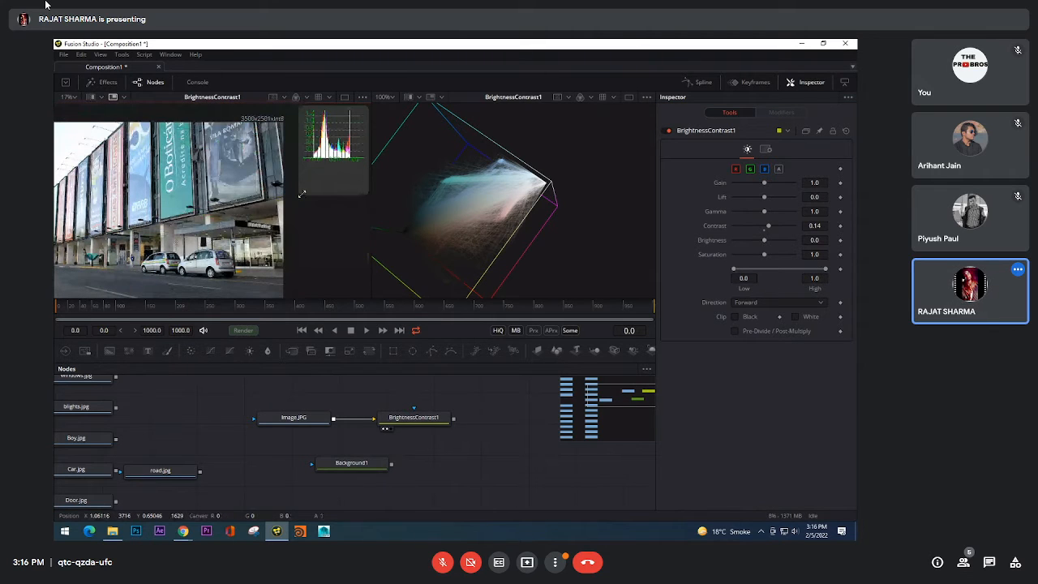
left_click_drag(218, 282, 289, 236)
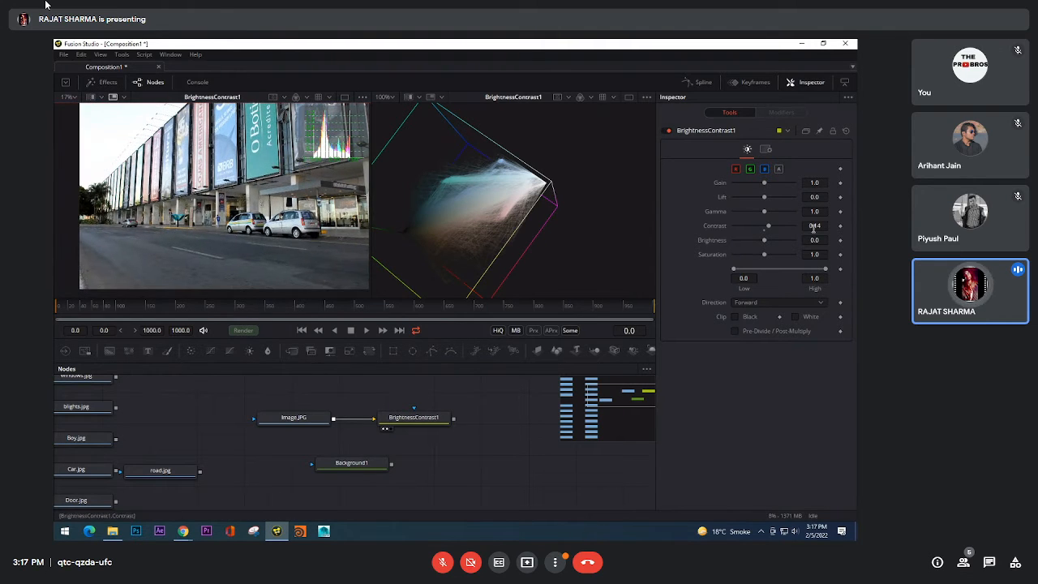
Step: Set Contrast to 0.62 and examine how the 3D histogram's colours spread, up close and from the opposite side
left_click_drag(458, 207, 526, 199)
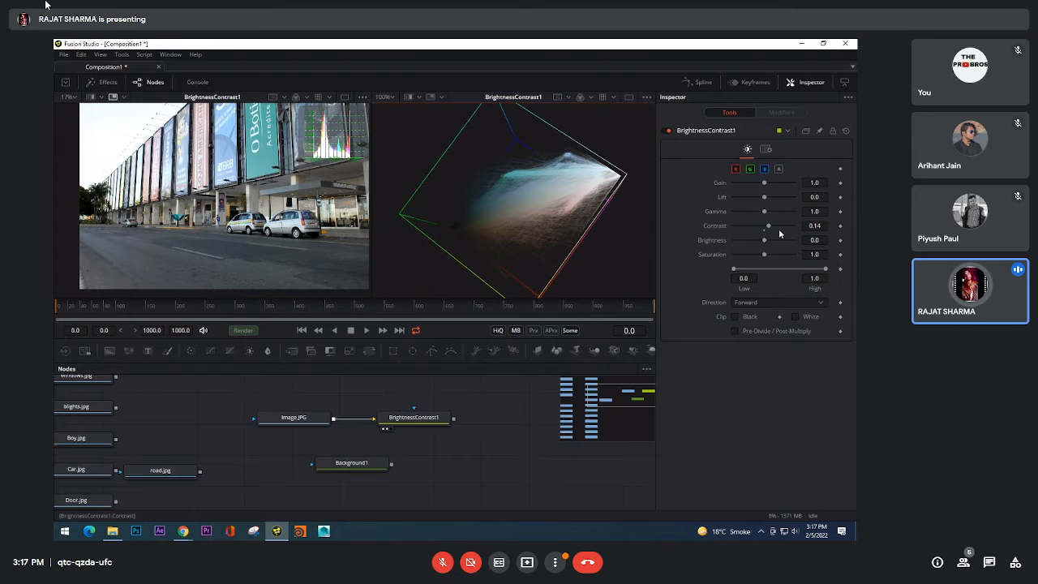
left_click_drag(768, 226, 784, 228)
left_click_drag(604, 191, 574, 177)
scroll(574, 177, "up", 2)
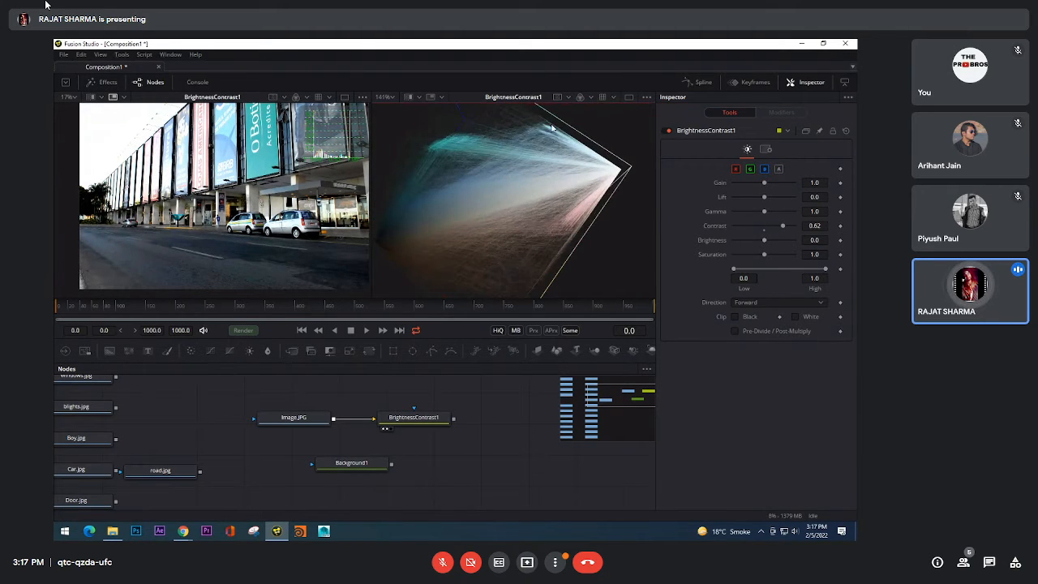
left_click_drag(612, 152, 575, 152)
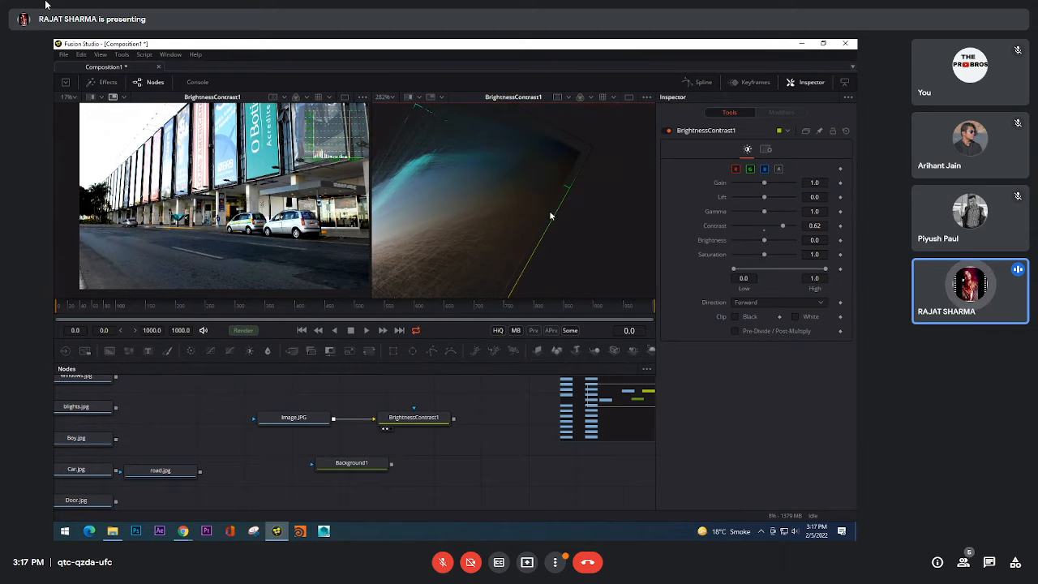
left_click_drag(570, 228, 632, 210)
scroll(493, 242, "down", 1)
scroll(528, 225, "down", 1)
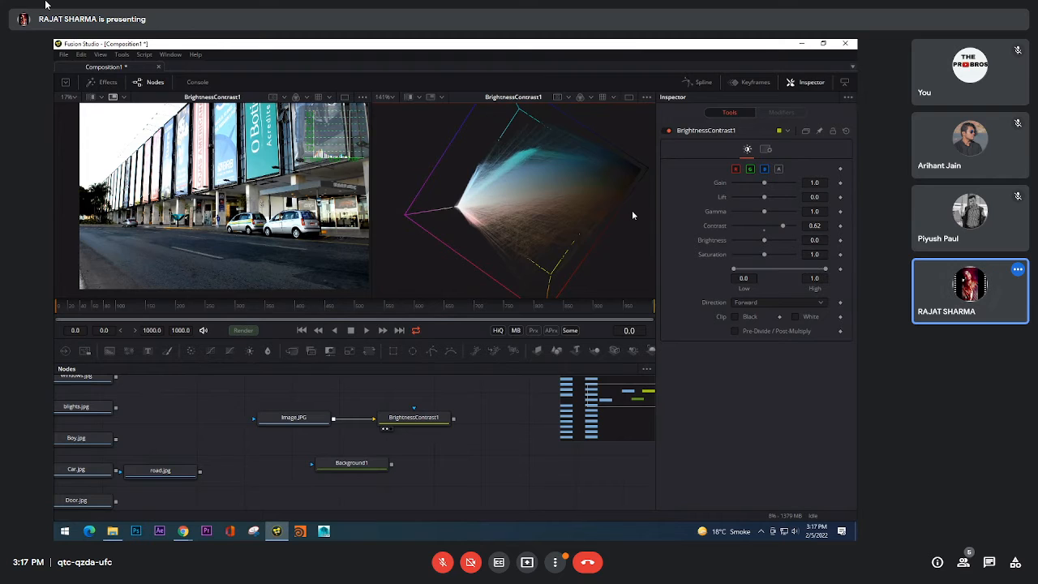
scroll(632, 210, "down", 1)
Step: Raise Contrast to 1.0 and inspect the 3D histogram cube from other angles
left_click_drag(783, 227, 802, 228)
left_click_drag(525, 186, 546, 172)
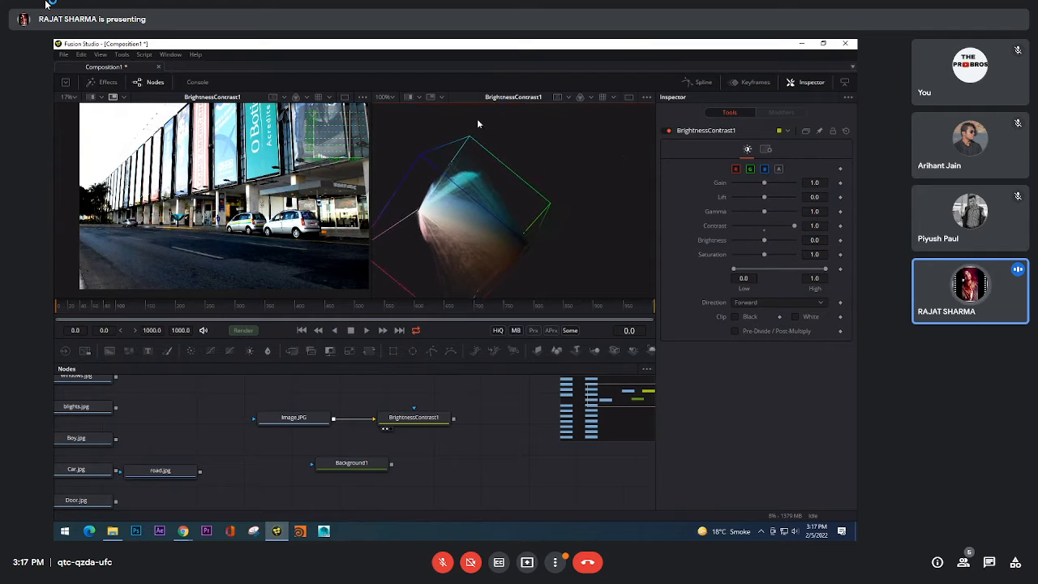
left_click_drag(450, 123, 397, 174)
Step: Show only the building photo in a single viewer and enlarge the viewer area vertically
left_click(345, 98)
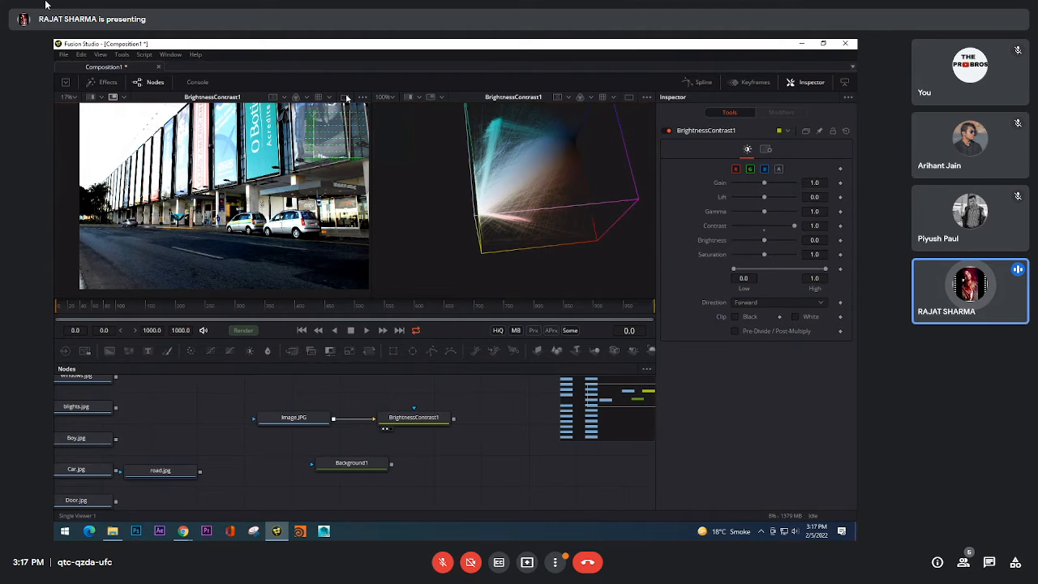
left_click_drag(425, 362, 425, 451)
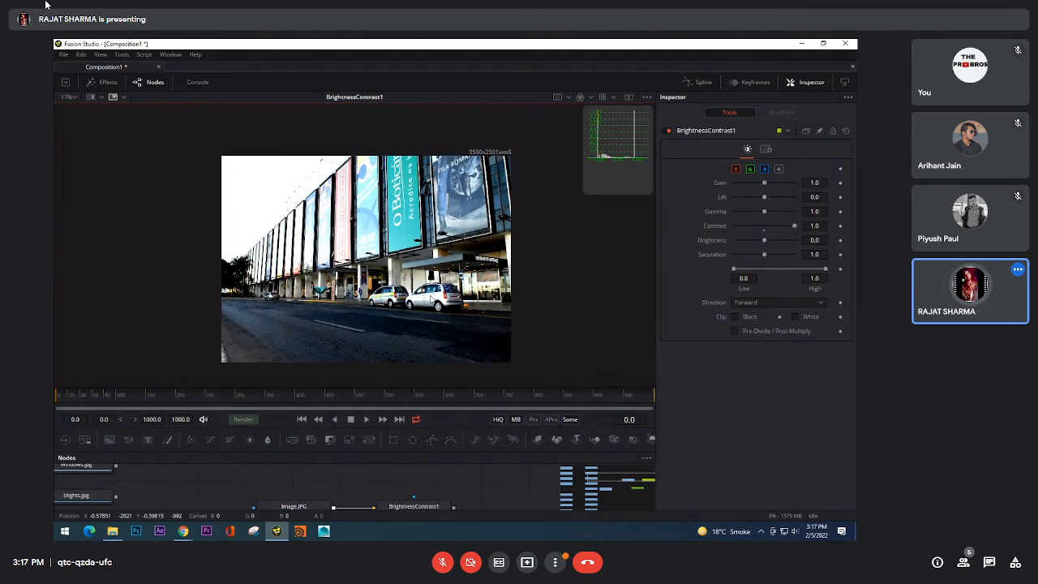
Step: Fit the photo, show it side by side with the 3D histogram again, and give the node area more height
scroll(431, 294, "up", 3)
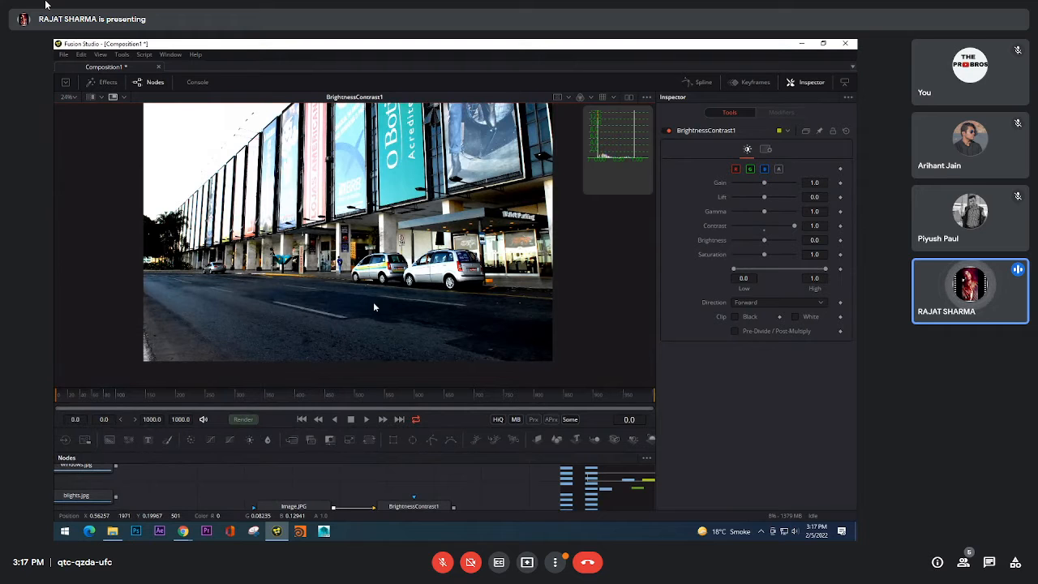
left_click(76, 114)
left_click(629, 97)
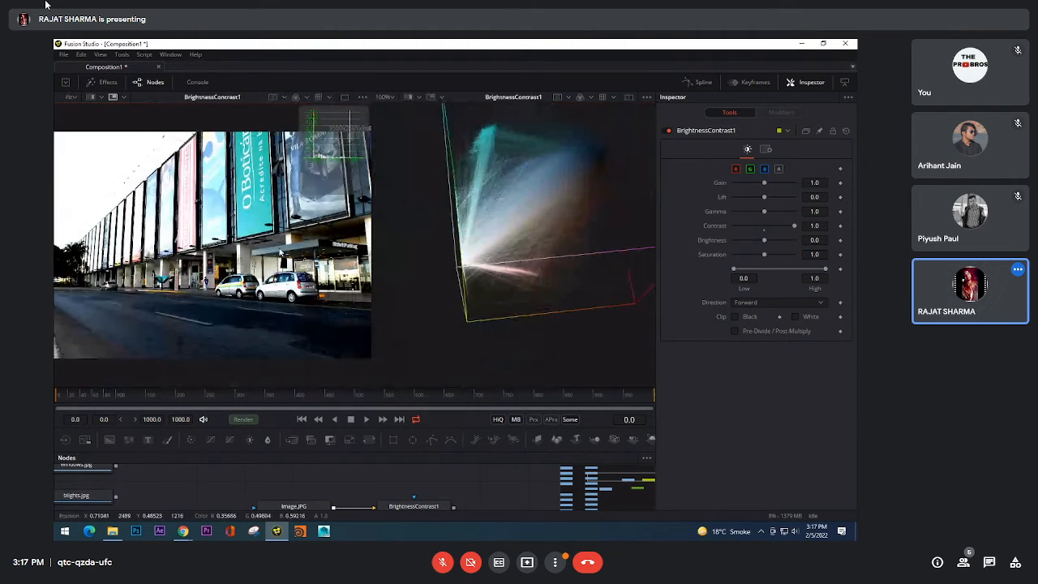
scroll(280, 249, "down", 2)
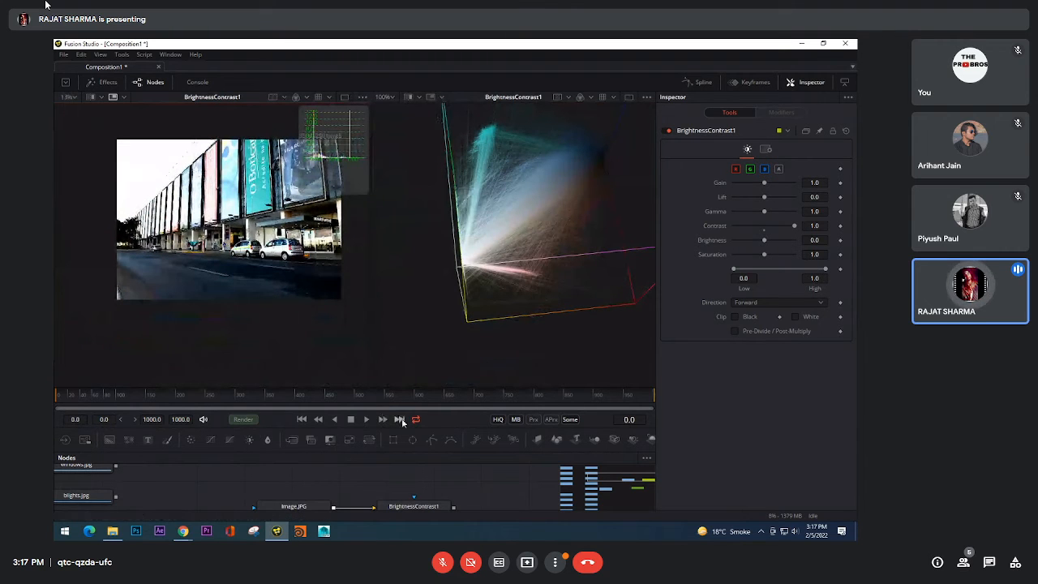
left_click_drag(451, 388, 454, 313)
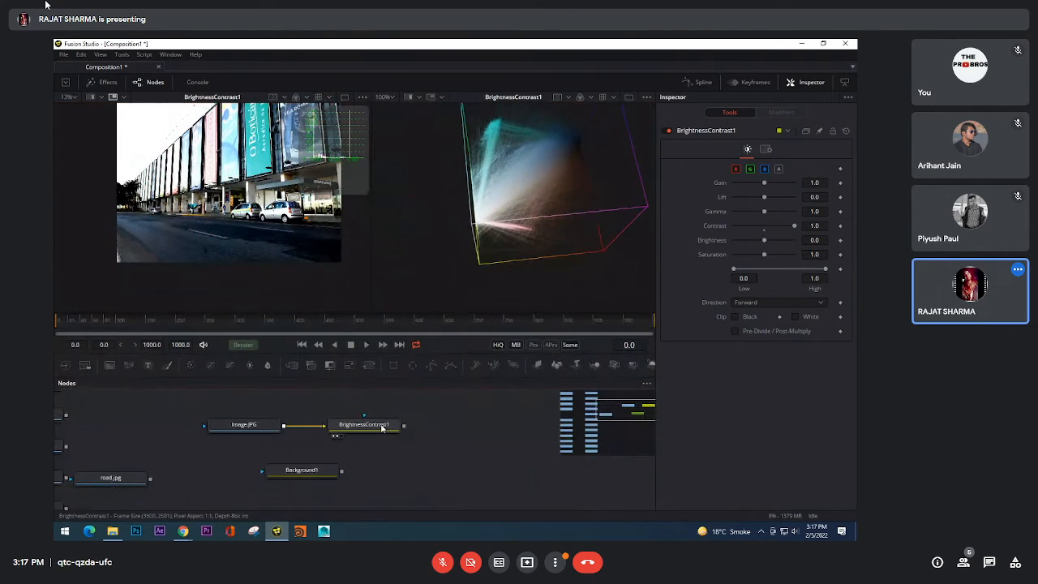
Step: Reset Contrast to 0.0, then try a higher Brightness and reset it to 0.0
left_click(765, 231)
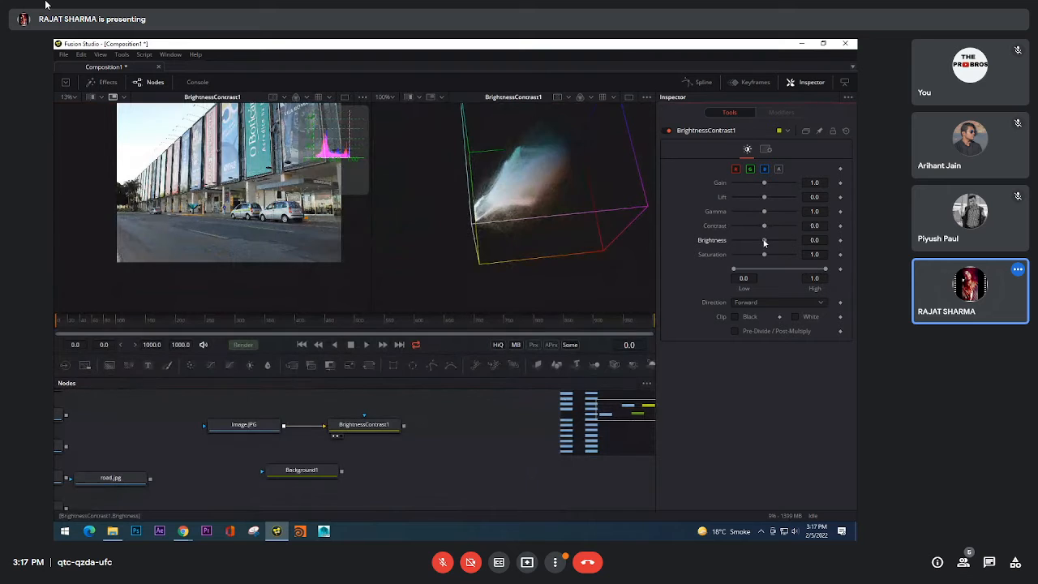
mouse_move(765, 240)
left_mouse_down()
mouse_move(794, 251)
mouse_move(778, 252)
left_mouse_up()
left_click(763, 244)
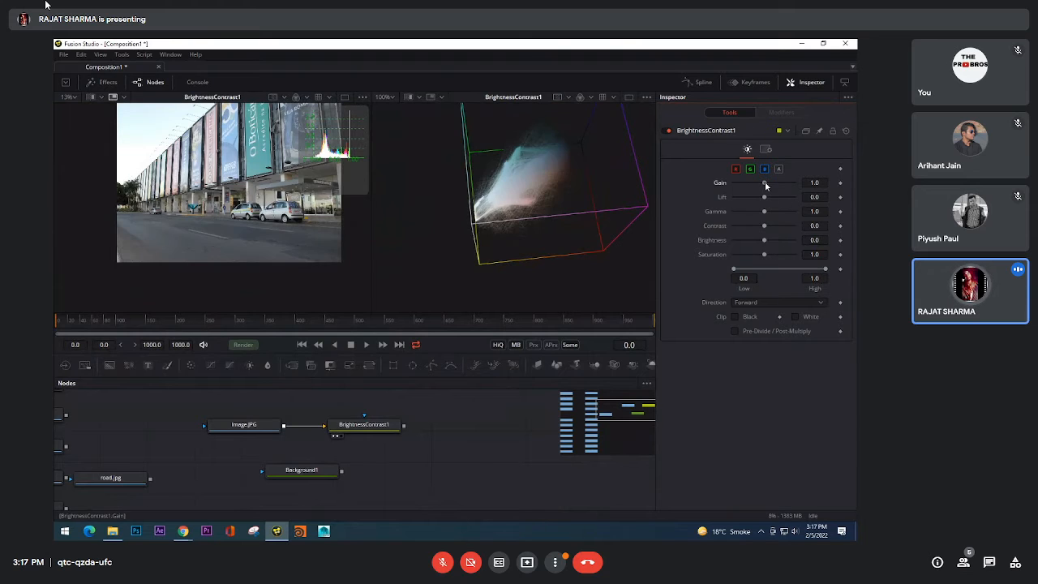
Step: Try a Gain of 2.14 to compare the photo and both histograms, then reset Gain to 1.0
left_click_drag(764, 183, 774, 185)
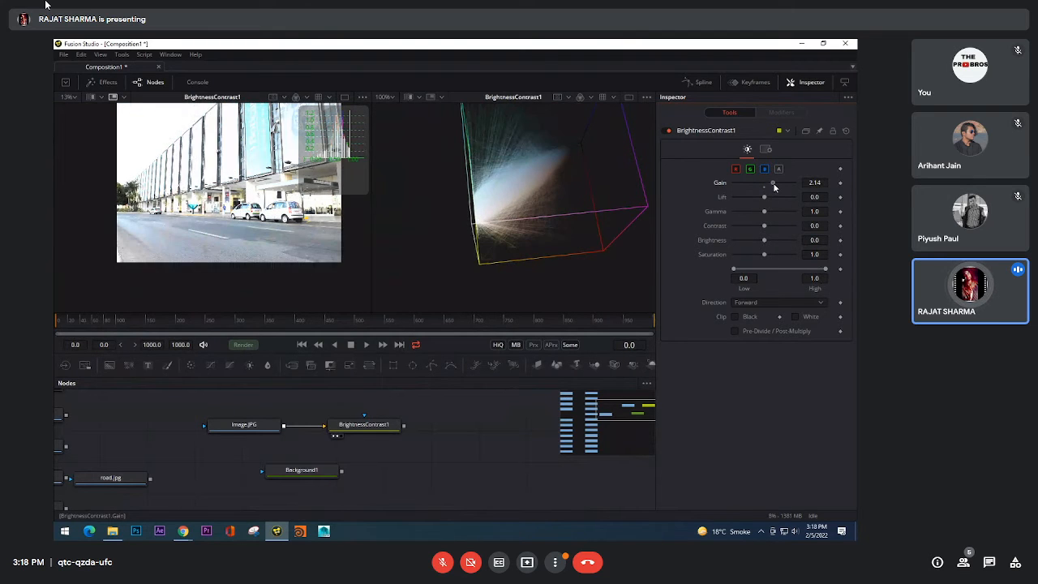
left_click_drag(283, 240, 266, 271)
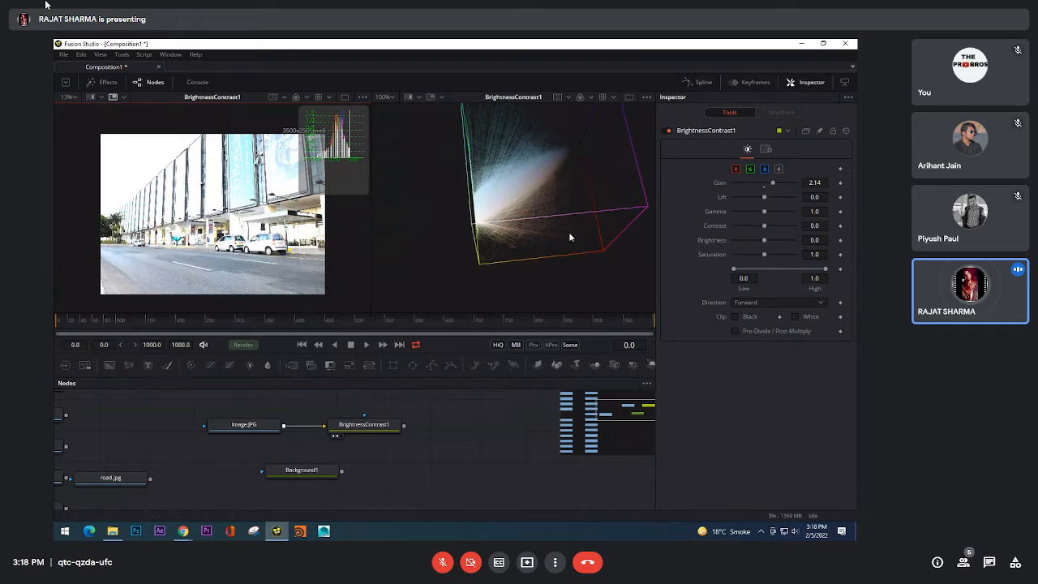
left_click(764, 186)
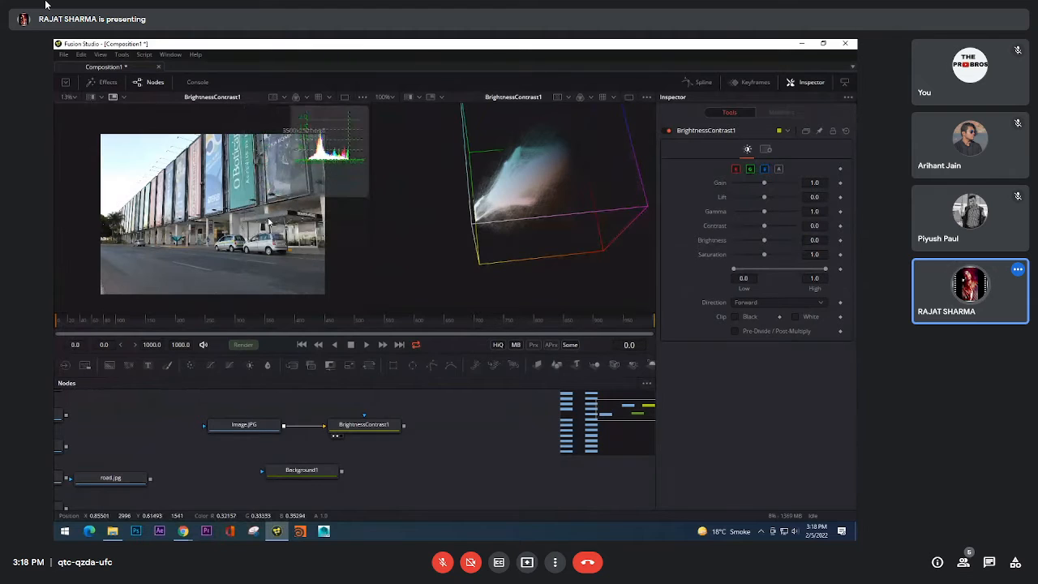
left_click_drag(256, 228, 274, 243)
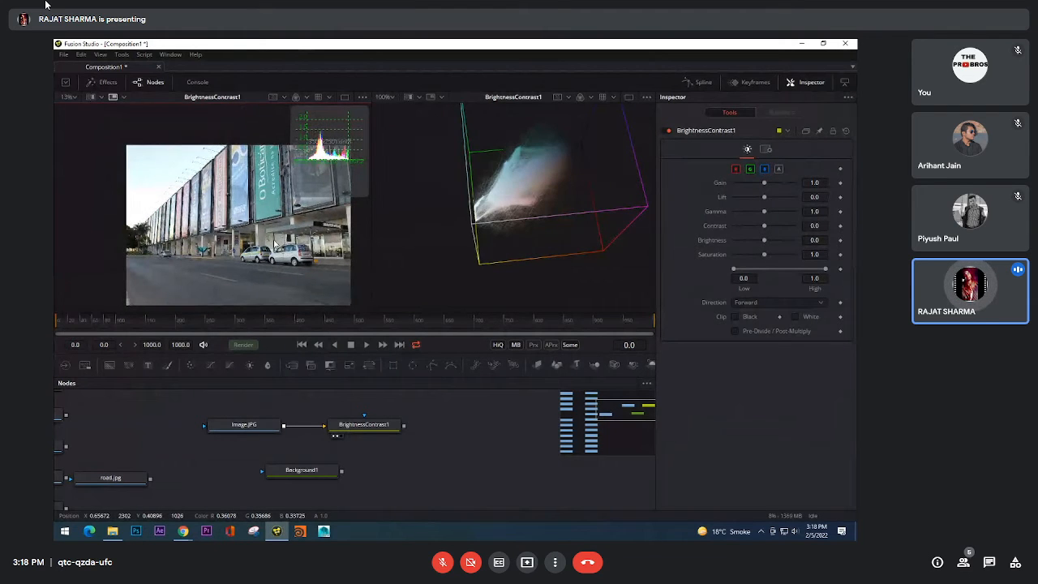
scroll(269, 248, "down", 2)
scroll(269, 248, "up", 1)
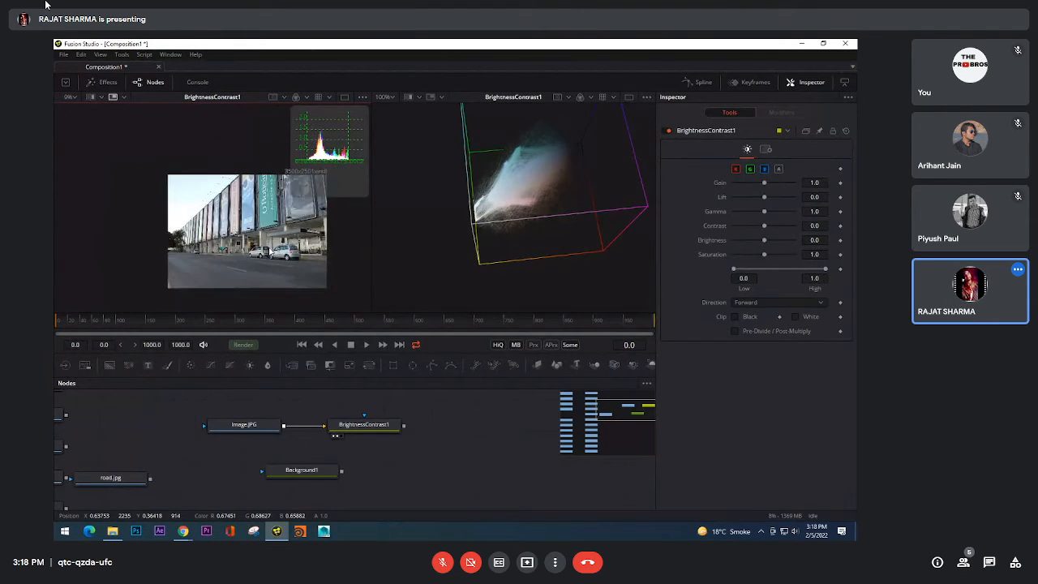
scroll(270, 251, "down", 1)
scroll(270, 250, "up", 2)
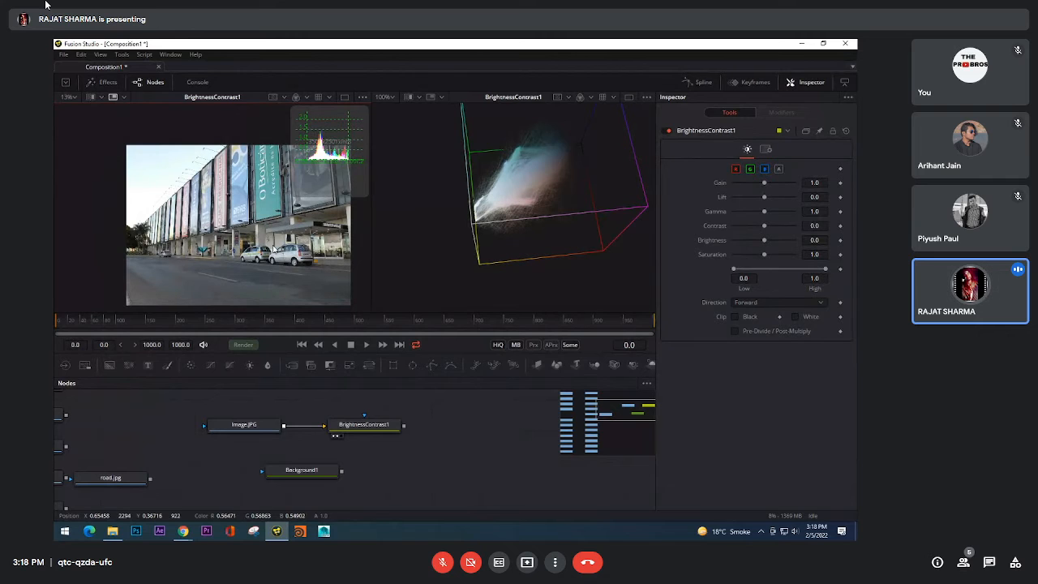
Step: Hide the node area and view the 3D histogram and then the enlarged building photo in a single viewer
left_click(137, 84)
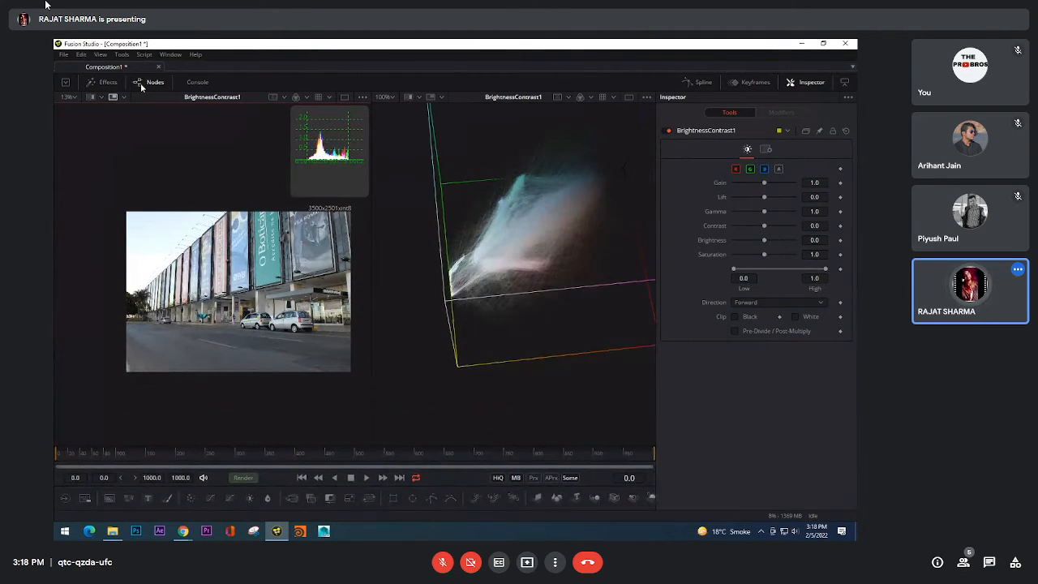
left_click(626, 98)
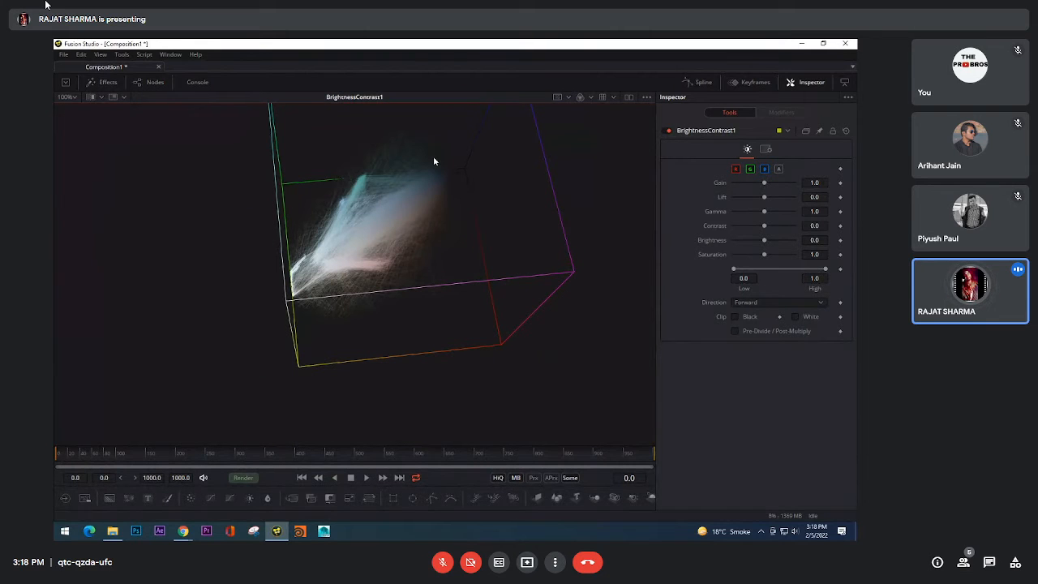
left_click(628, 97)
left_click(346, 98)
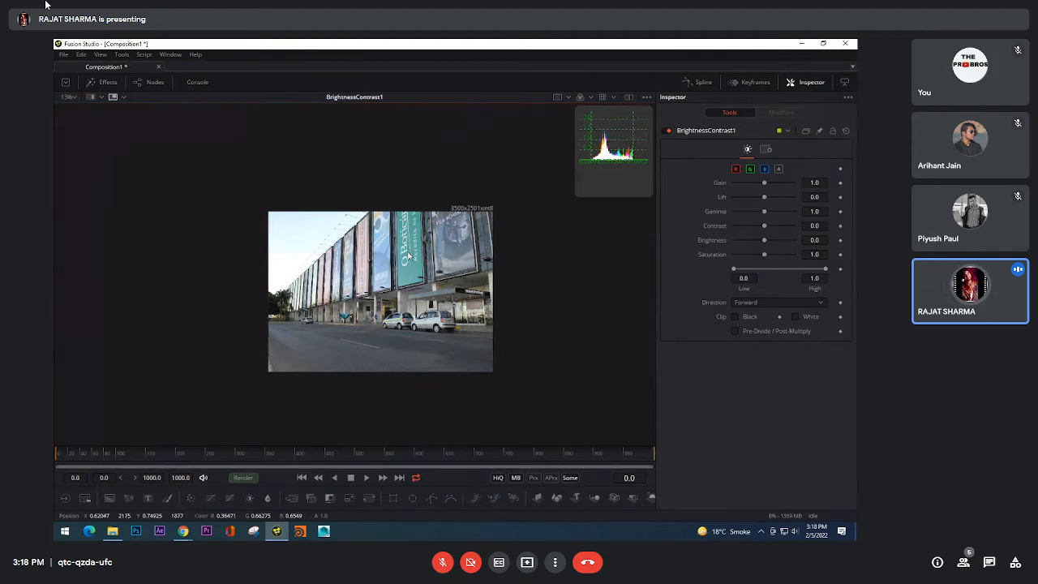
scroll(410, 253, "up", 2)
scroll(410, 253, "up", 2)
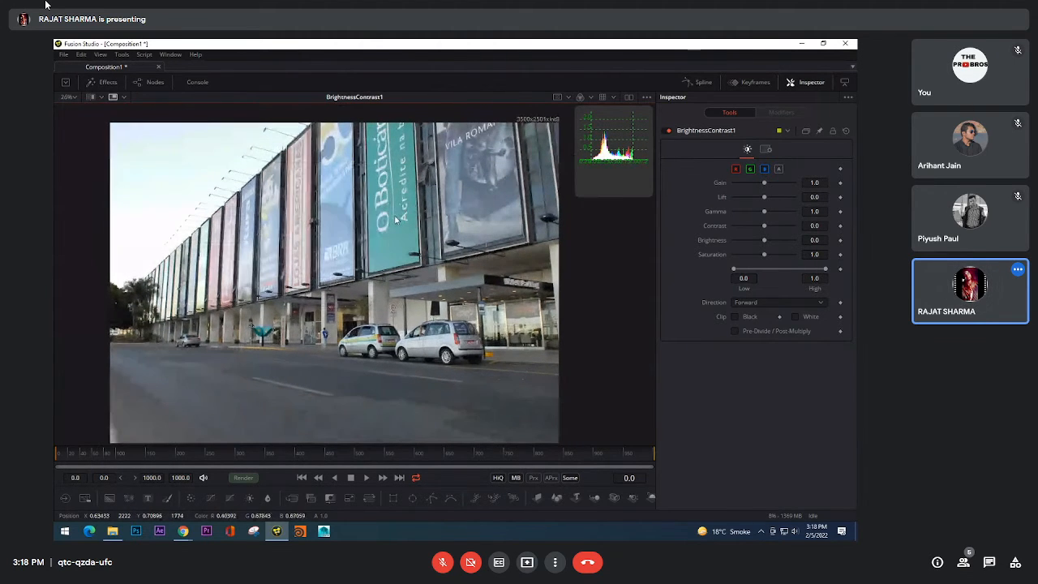
Step: Cycle through the single and dual viewer layouts to compare the building photo with the 3D histogram
left_click(632, 101)
left_click(632, 100)
left_click(632, 100)
left_click(632, 101)
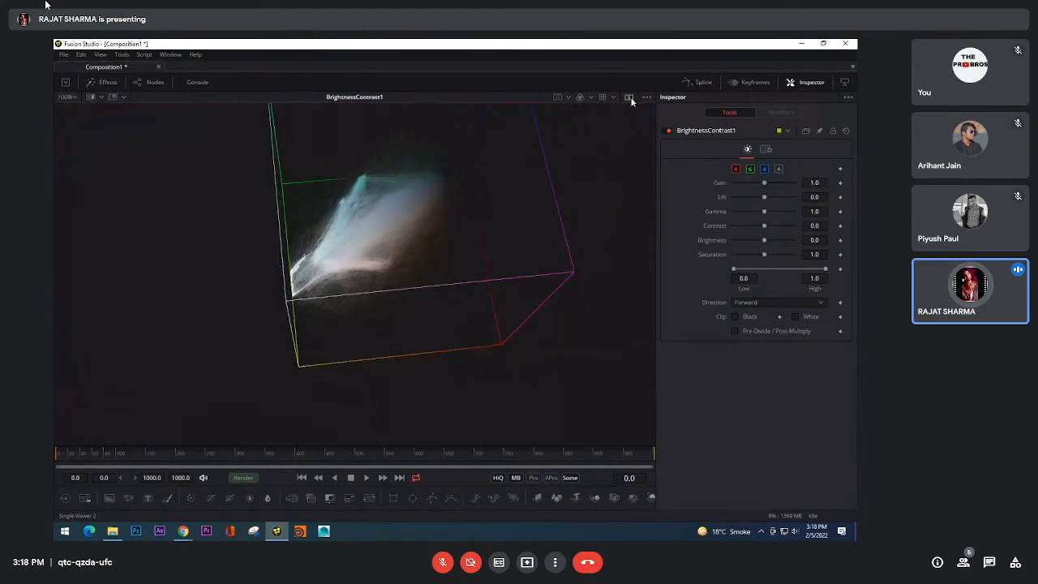
left_click(632, 100)
left_click(632, 100)
Step: Bring back the node area with more height and show the photo beside the 3D histogram, seen from a different angle
left_click(148, 82)
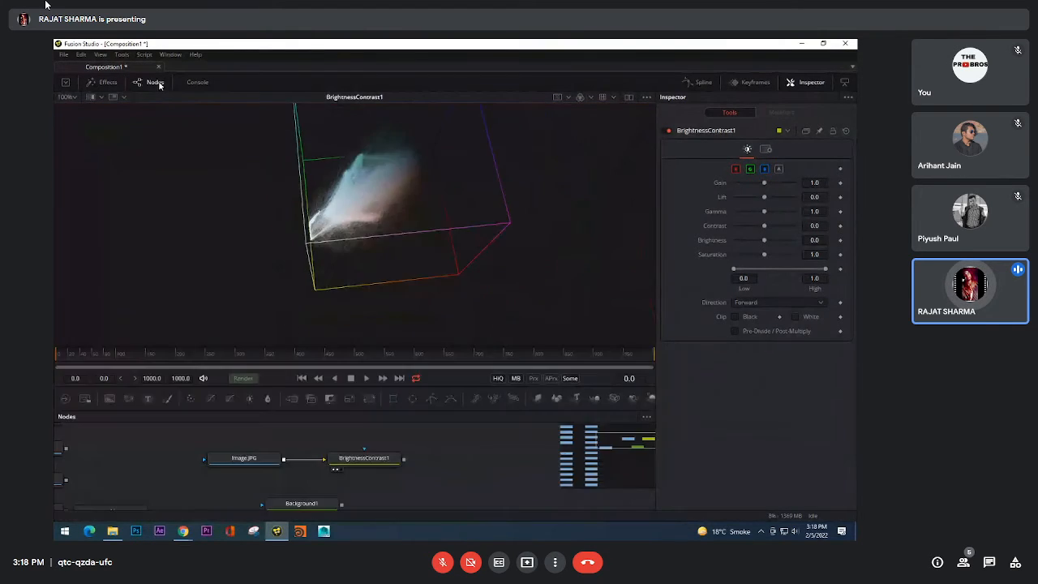
left_click_drag(439, 347, 439, 306)
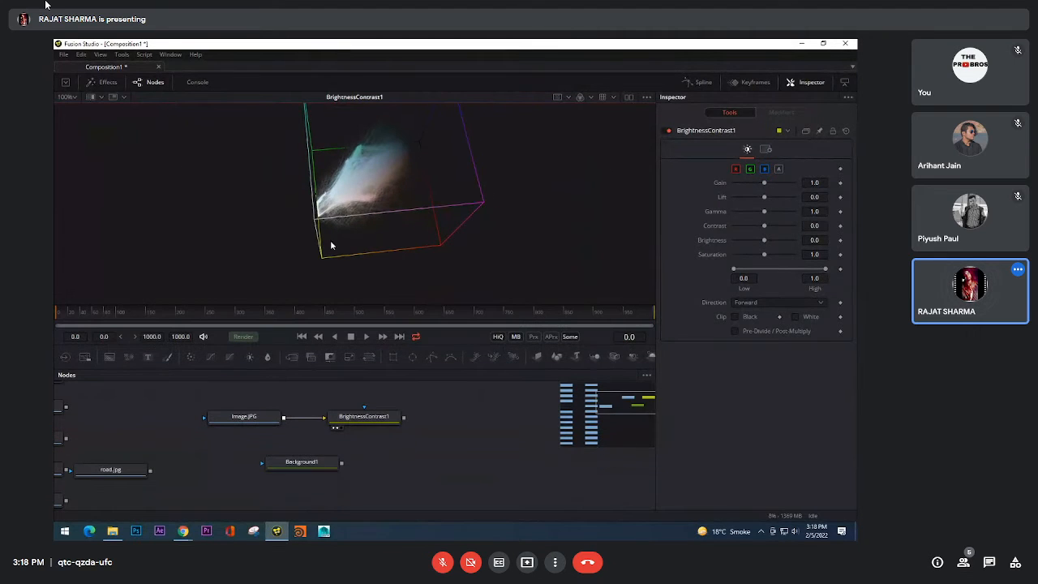
scroll(385, 240, "down", 3)
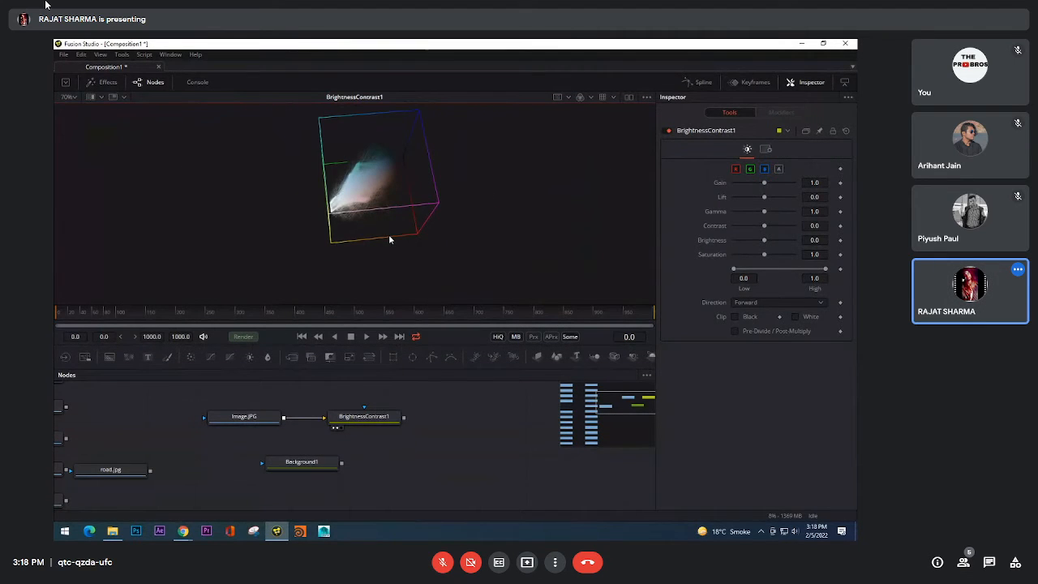
left_click(629, 96)
left_click_drag(421, 422, 429, 425)
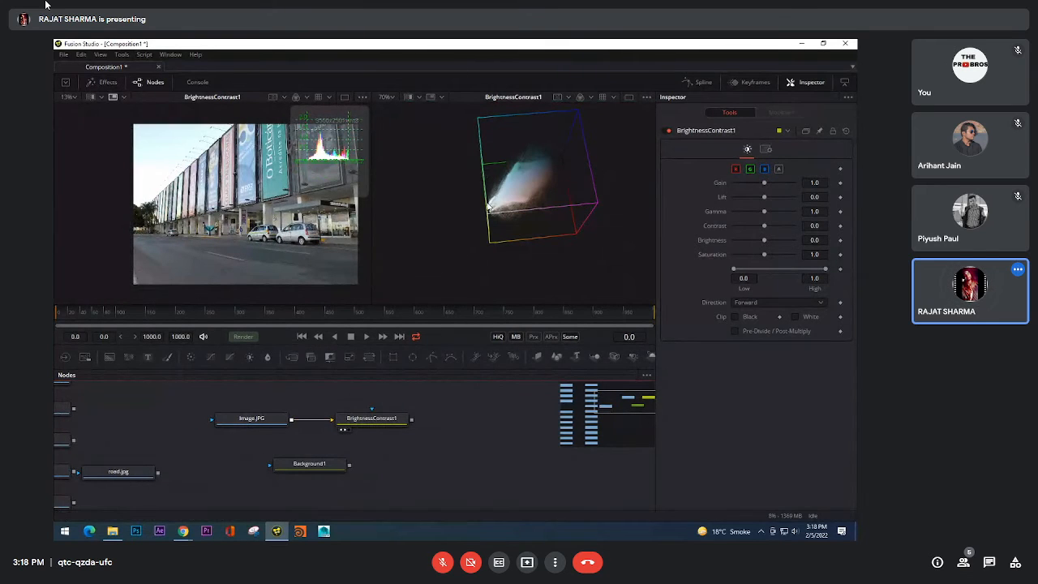
scroll(466, 247, "up", 3)
left_click_drag(474, 233, 583, 232)
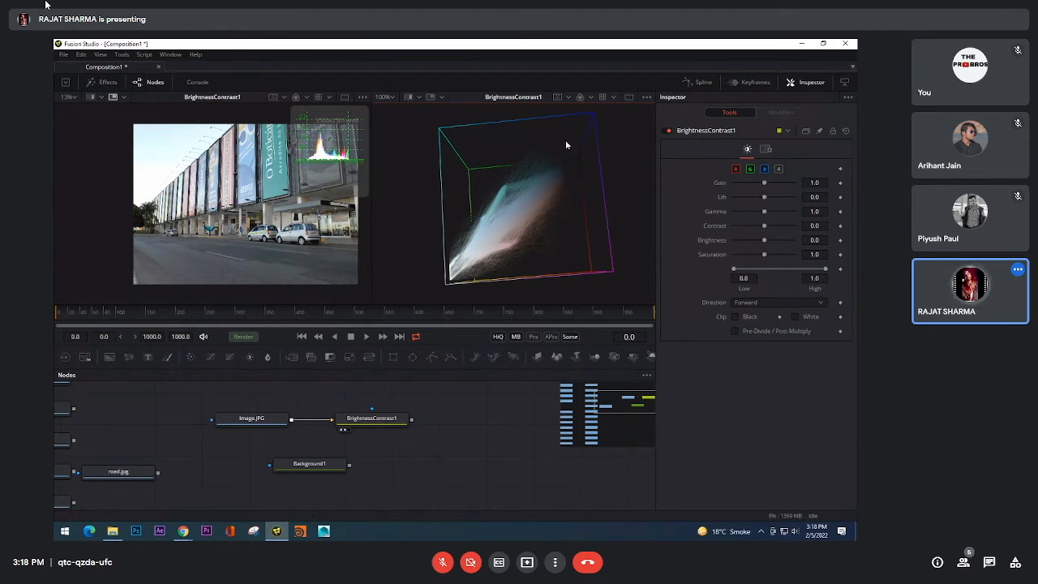
Step: Turn off the 2D histogram overlay on the building photo's viewer
right_click(248, 161)
mouse_move(281, 254)
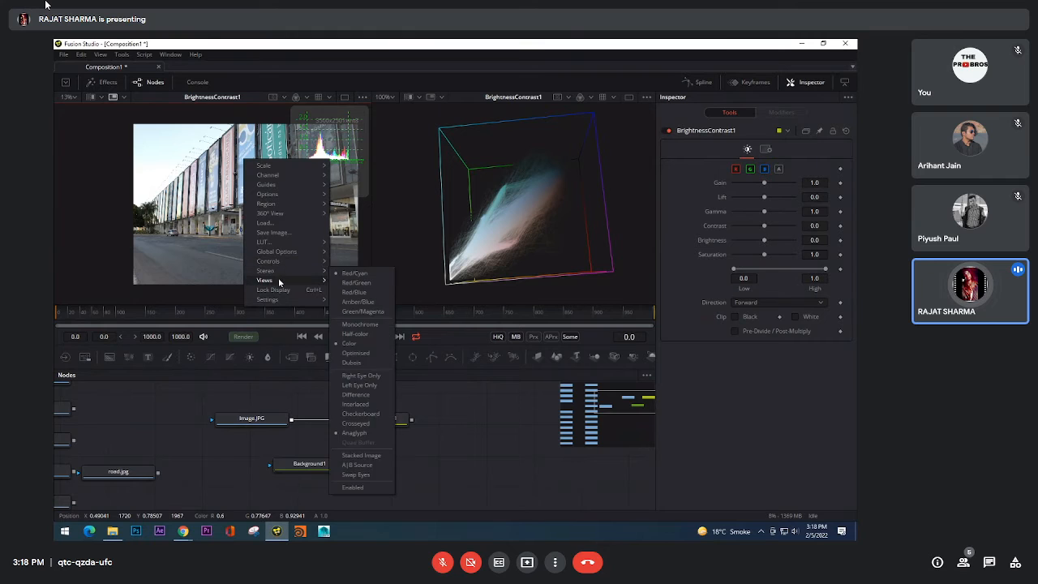
mouse_move(283, 282)
mouse_move(358, 283)
left_click(439, 285)
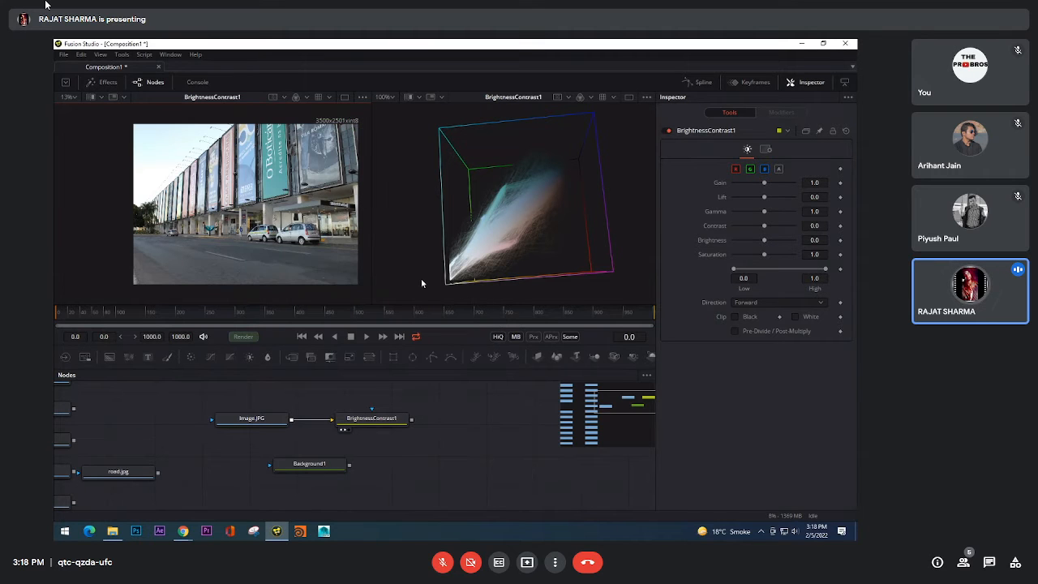
Step: Switch the second viewer from the 3D histogram to the Vectorscope view
right_click(418, 207)
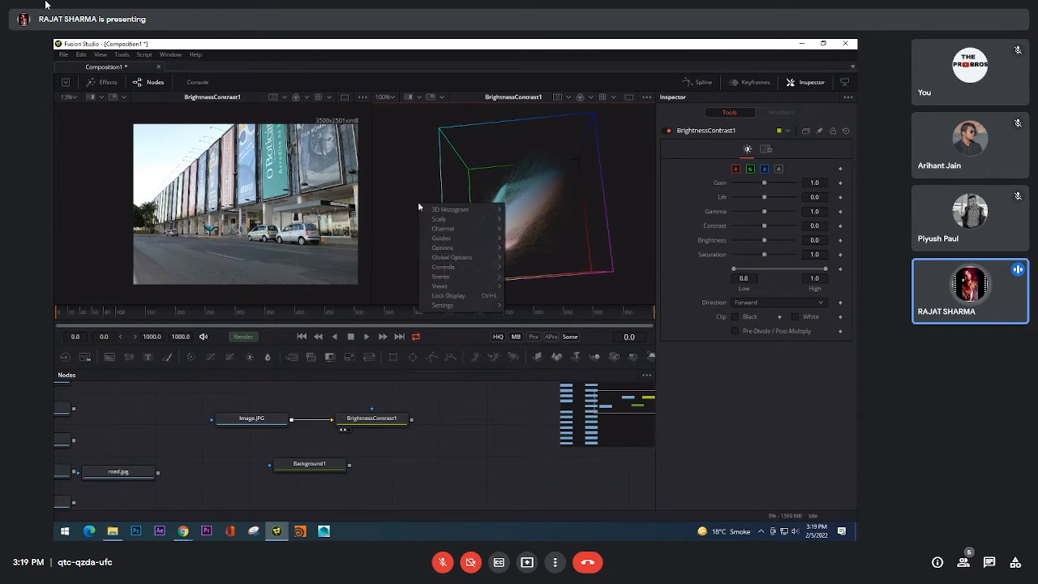
mouse_move(453, 289)
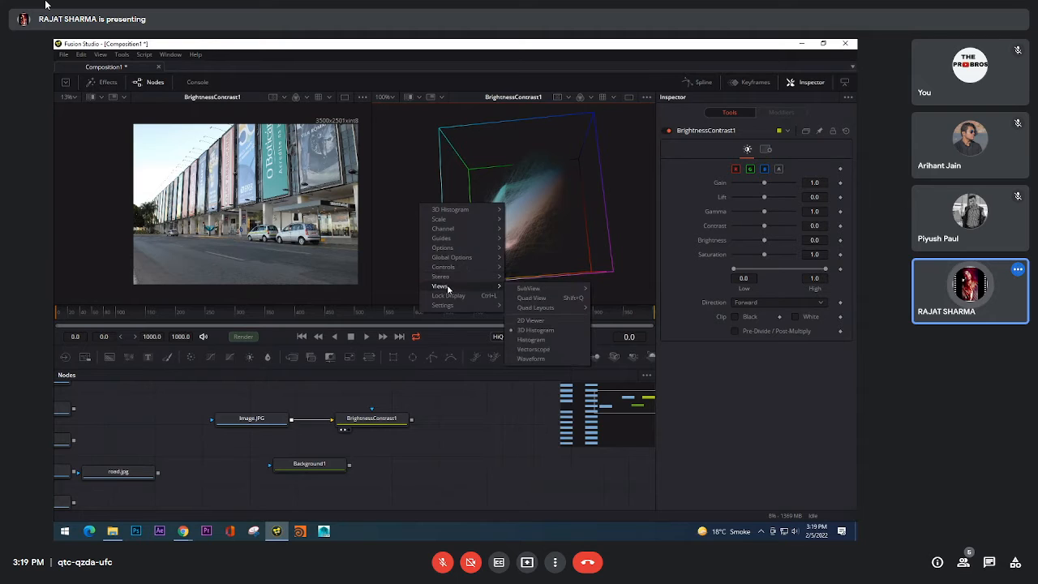
left_click(537, 350)
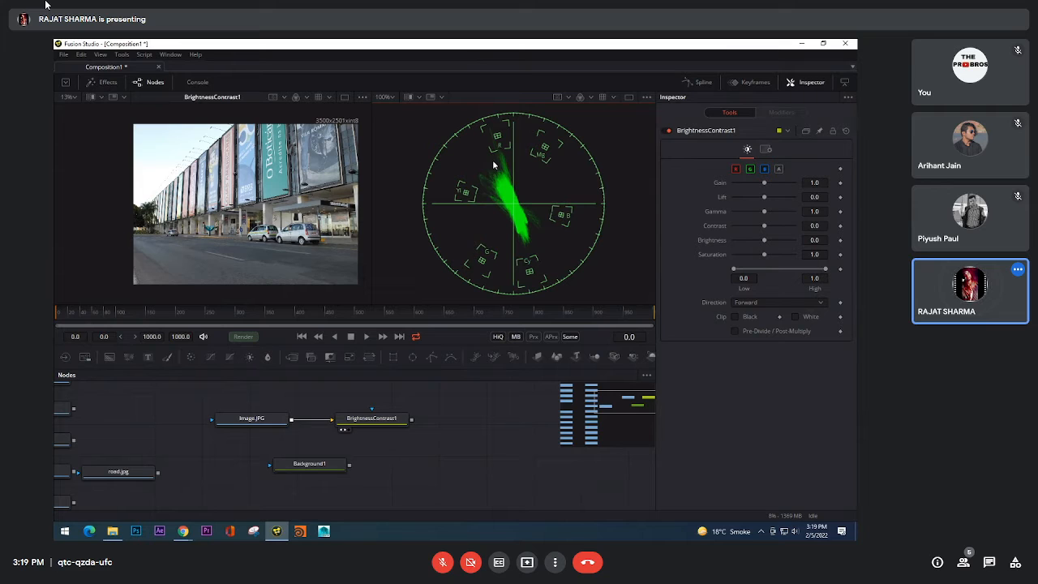
Step: Switch the second viewer from the Vectorscope to the 3D Histogram view
right_click(493, 164)
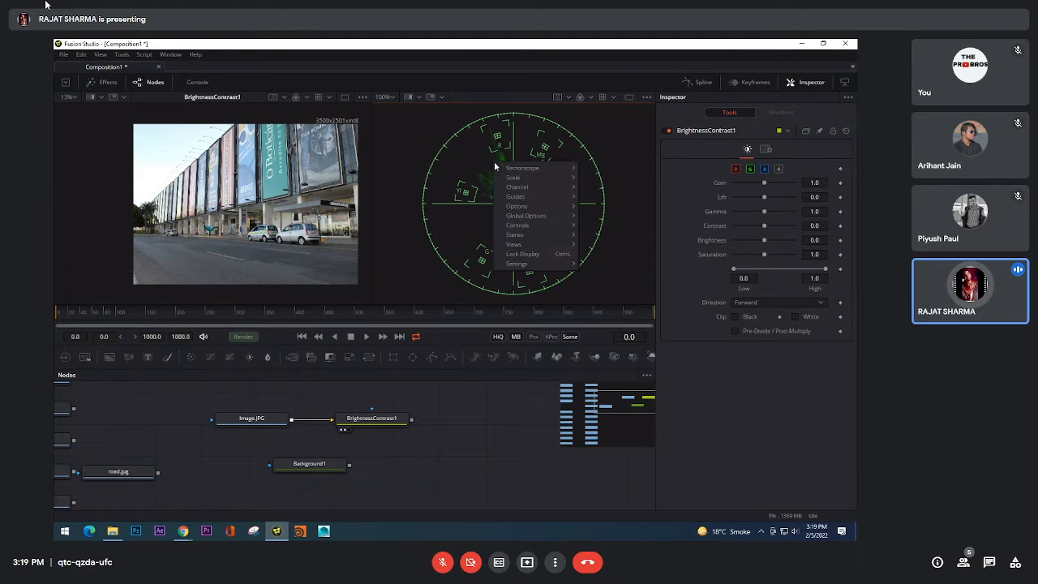
mouse_move(535, 244)
mouse_move(624, 246)
mouse_move(623, 266)
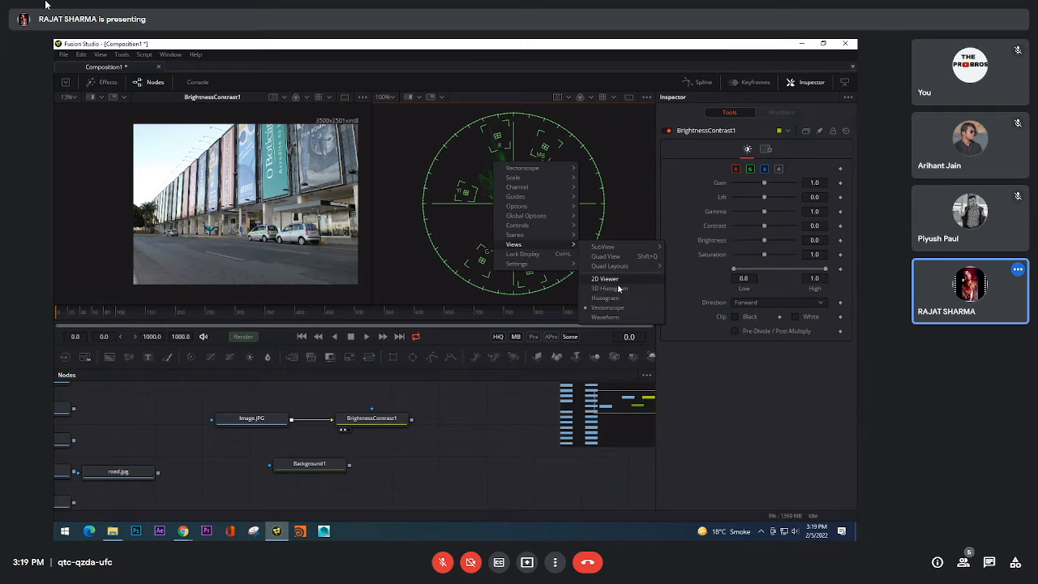
left_click(610, 289)
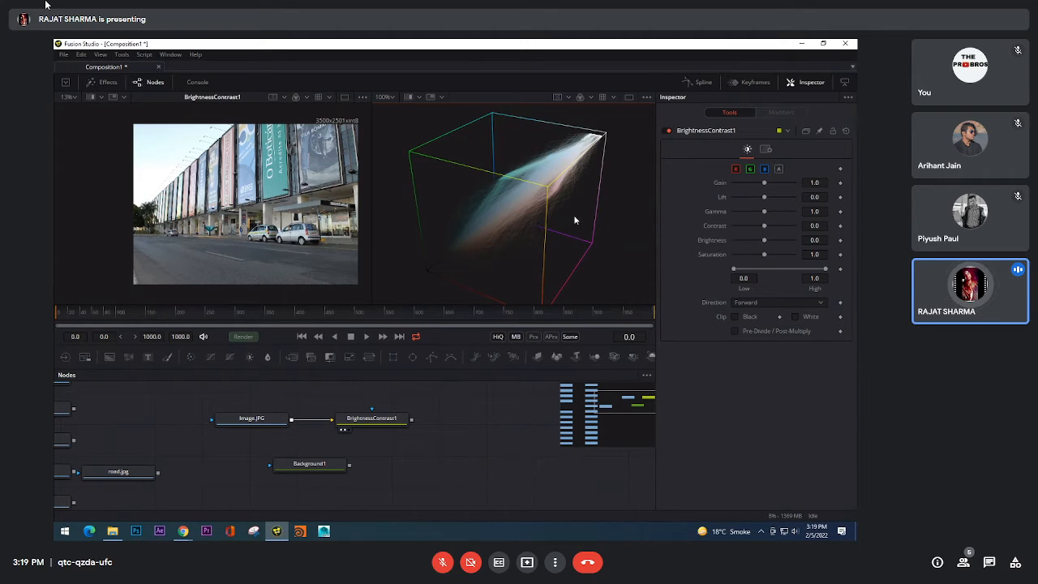
Step: Change the second viewer's display to the 2D Histogram view
right_click(574, 219)
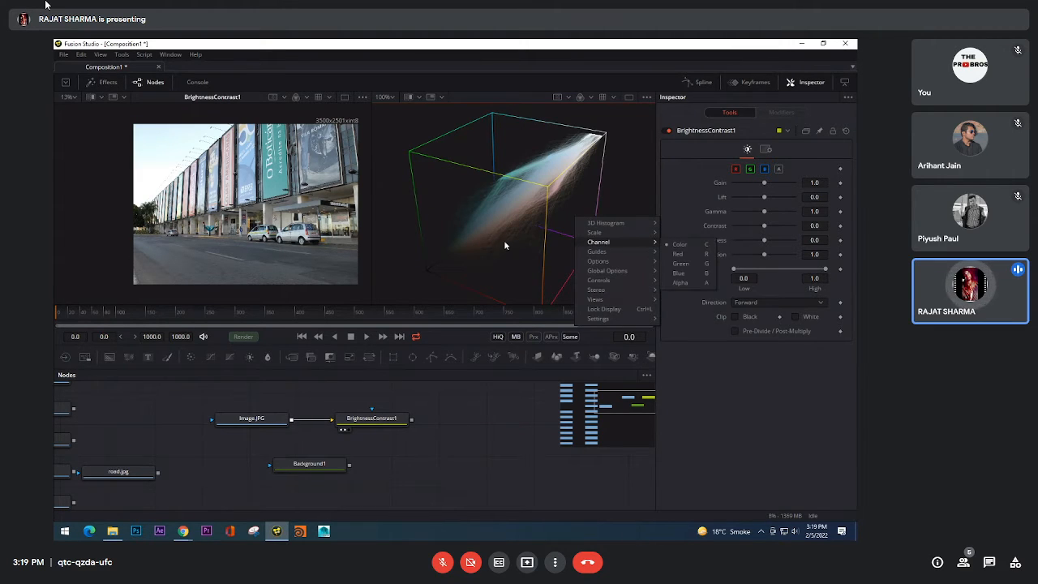
mouse_move(601, 299)
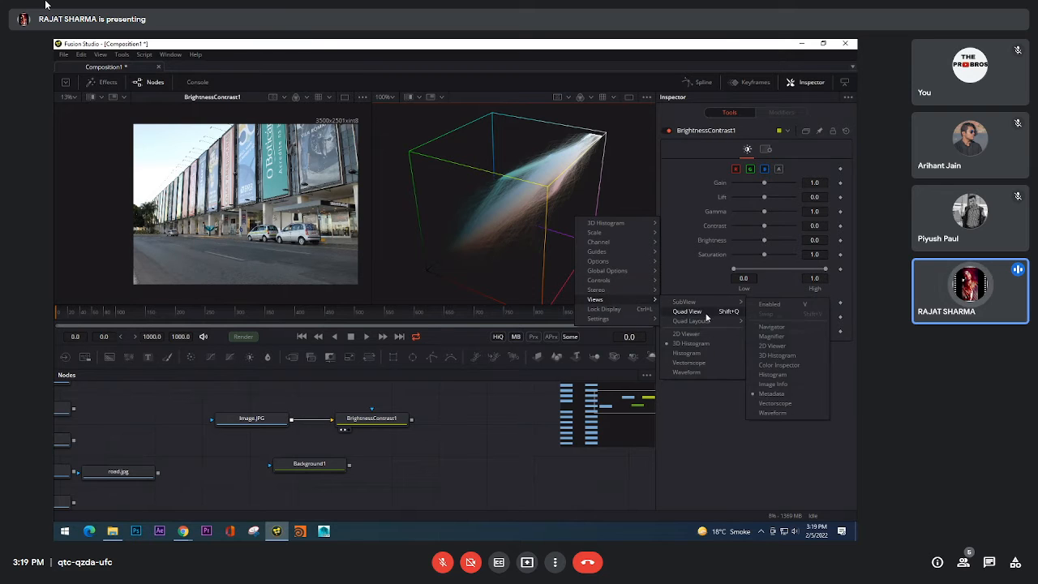
left_click(687, 353)
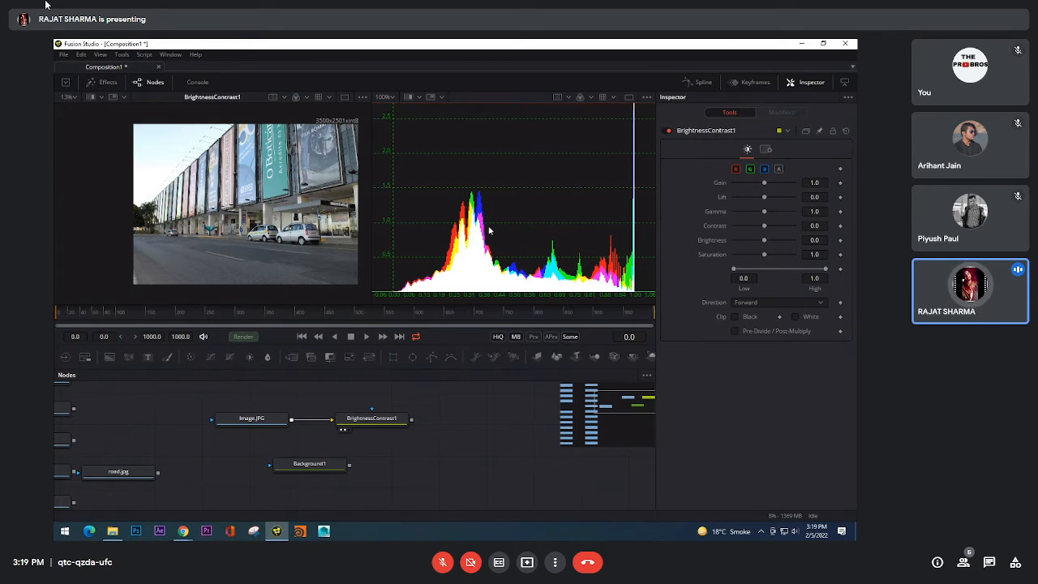
Step: Return the second viewer to the Vectorscope view
right_click(508, 191)
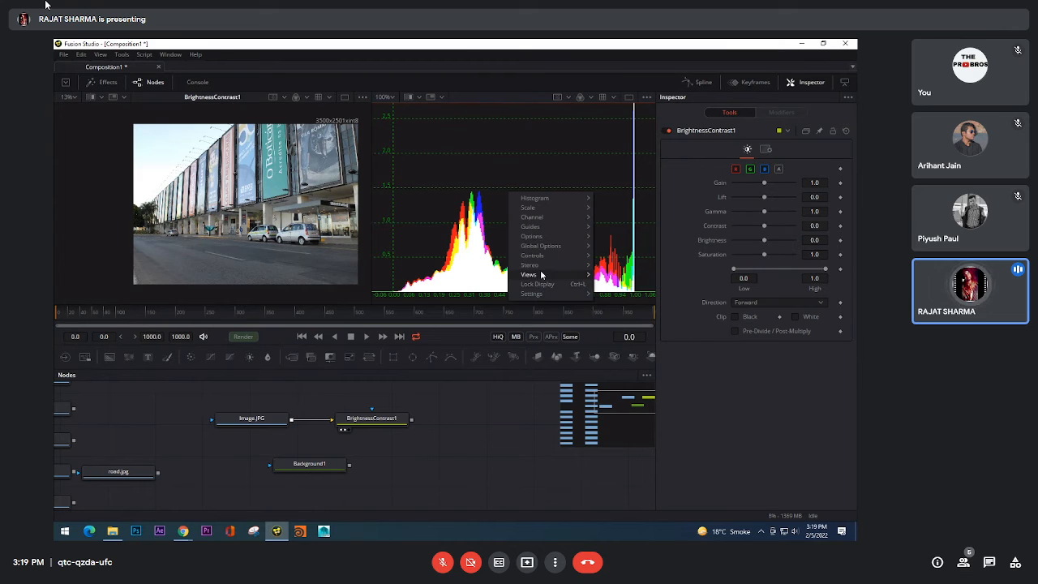
mouse_move(540, 274)
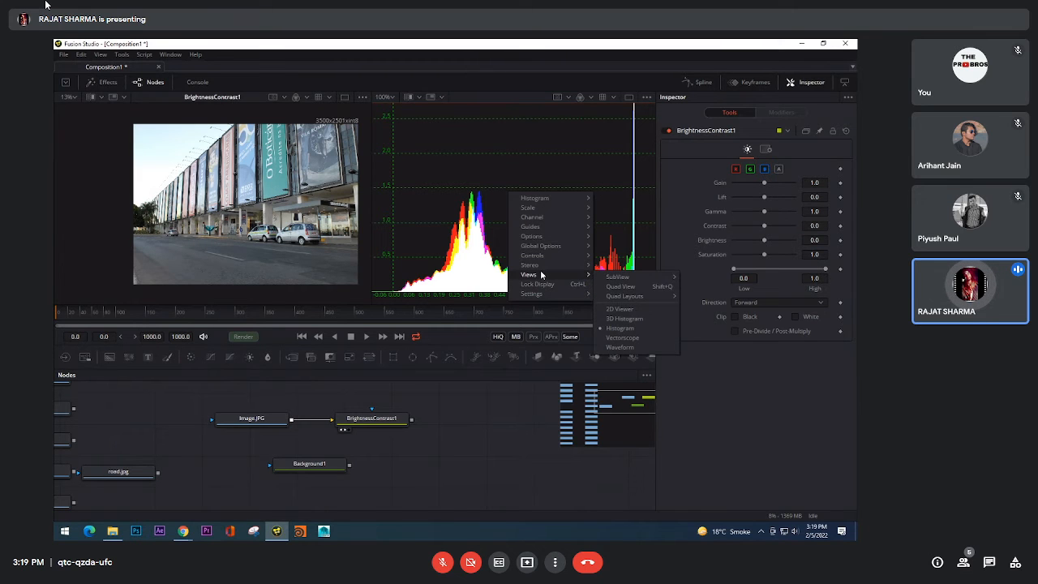
left_click(651, 338)
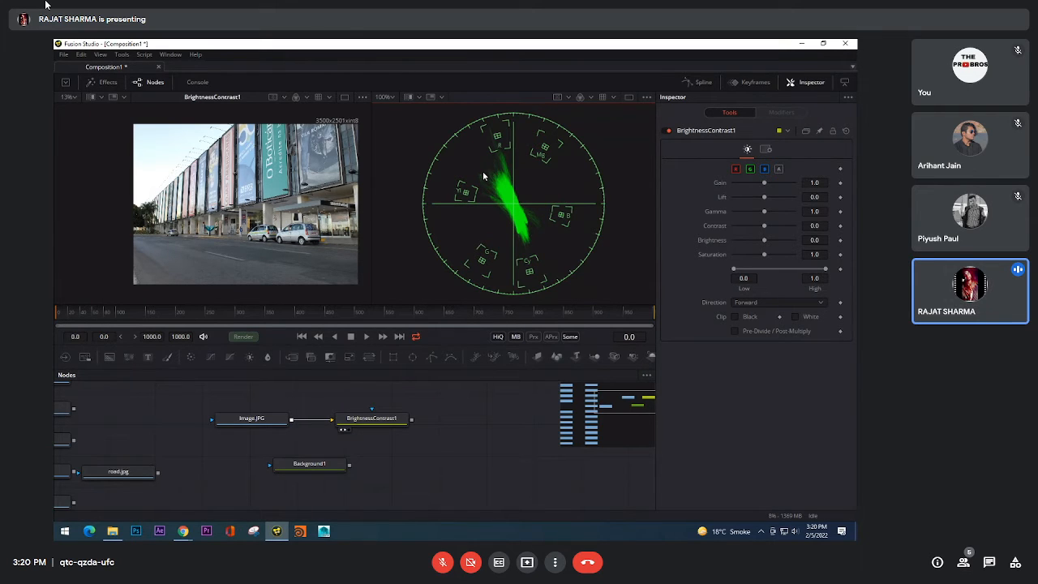
Step: Examine the vectorscope trace of the building photo at several magnifications, from fine line detail to overview
scroll(514, 190, "up", 5)
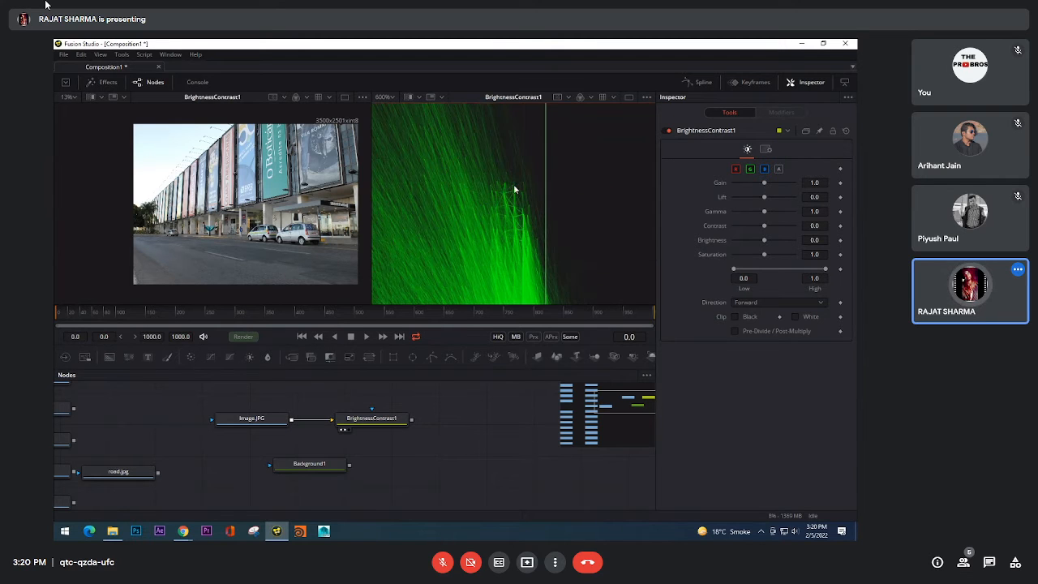
scroll(538, 192, "down", 4)
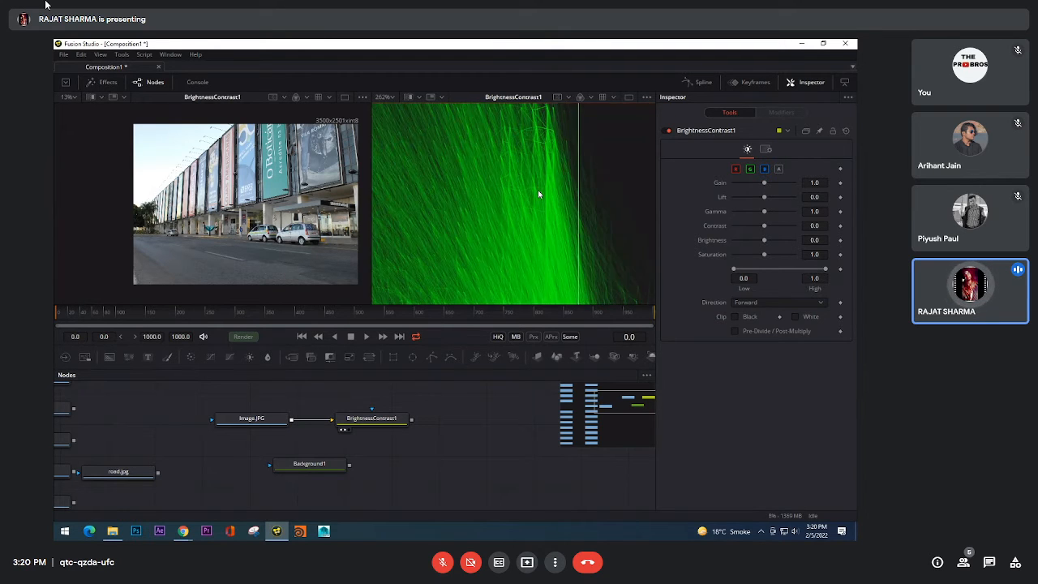
scroll(538, 190, "up", 4)
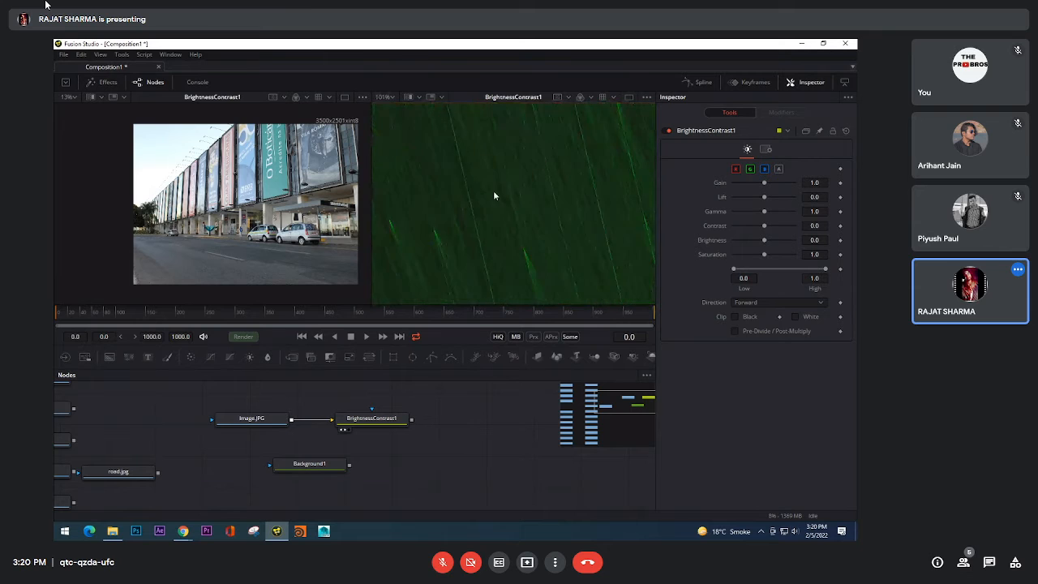
scroll(550, 173, "down", 3)
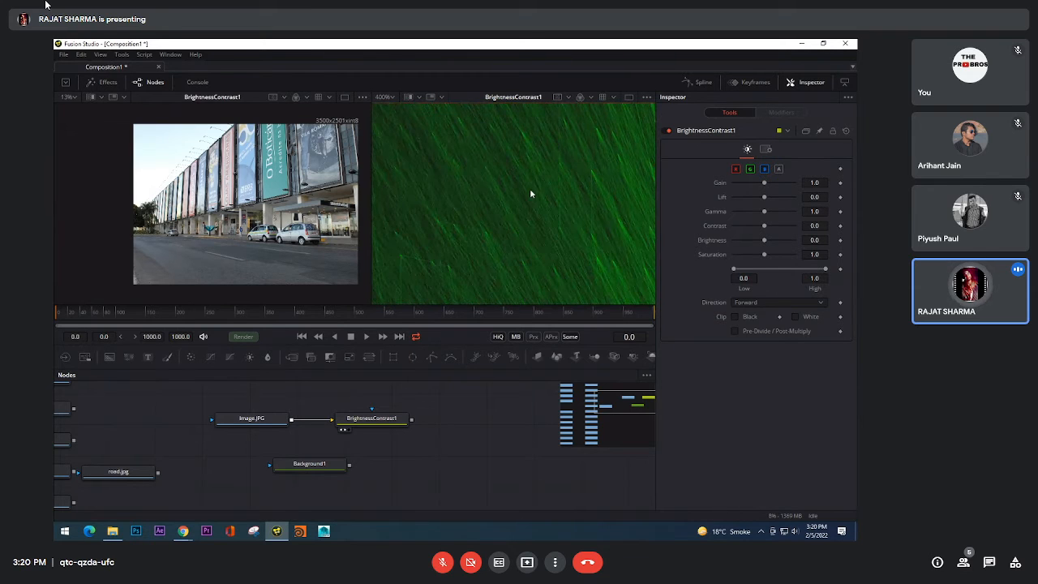
scroll(535, 197, "up", 2)
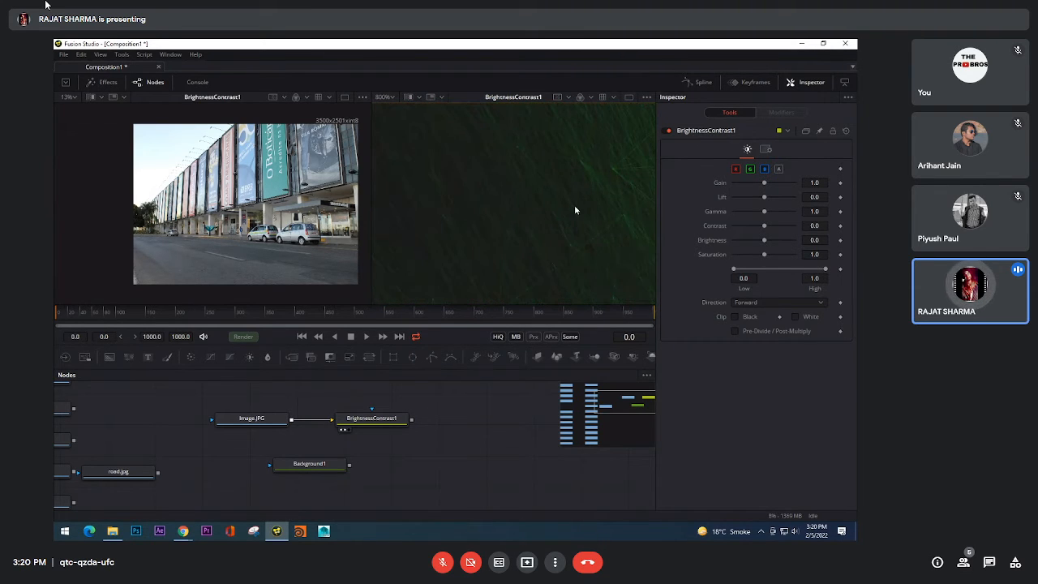
scroll(470, 170, "down", 1)
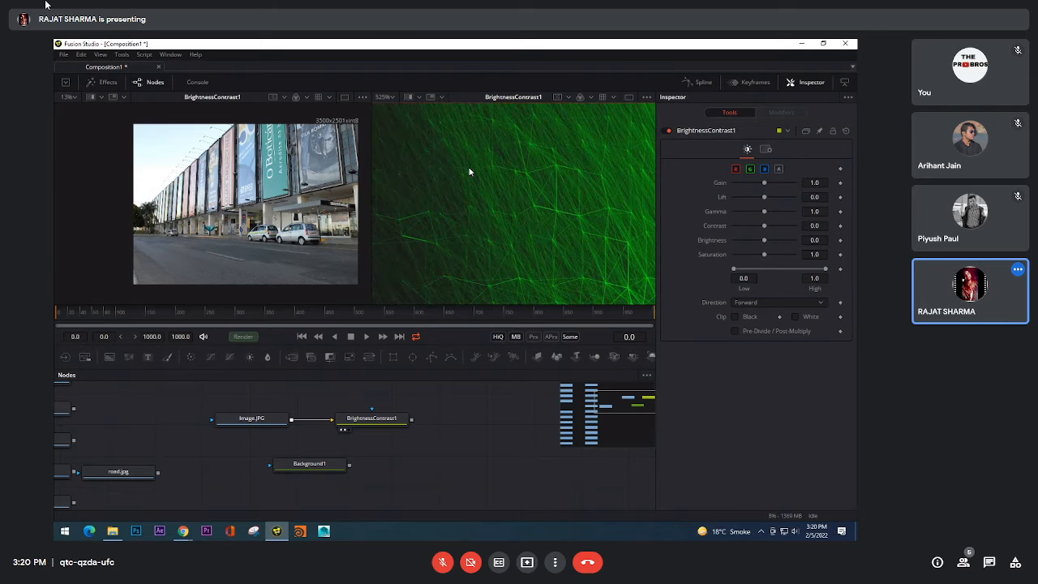
scroll(597, 200, "down", 2)
scroll(550, 203, "up", 4)
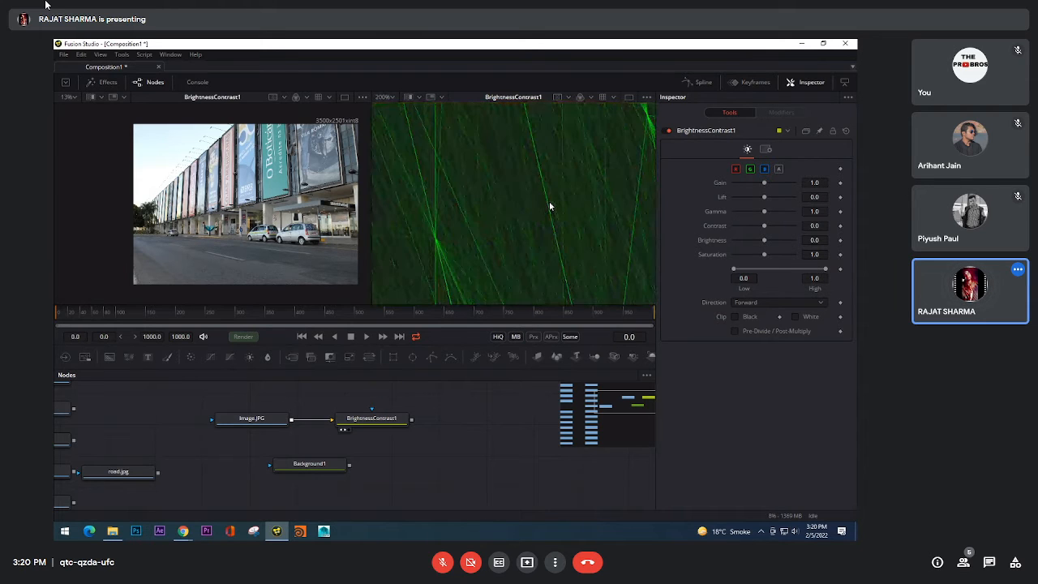
scroll(549, 203, "down", 1)
scroll(549, 202, "down", 6)
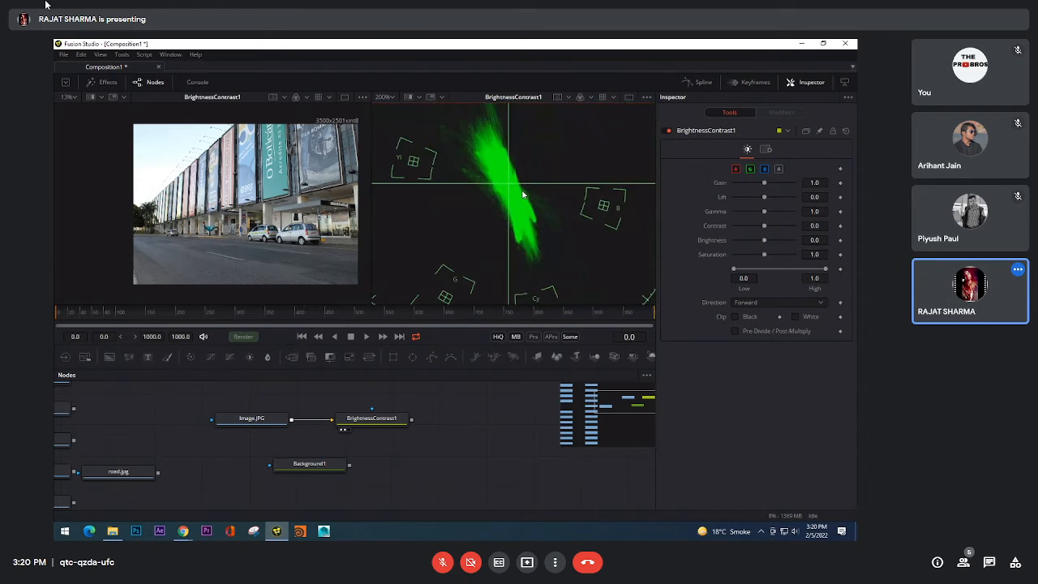
Step: Set the vectorscope to 1:1 Sampling and inspect its trace up close
right_click(538, 172)
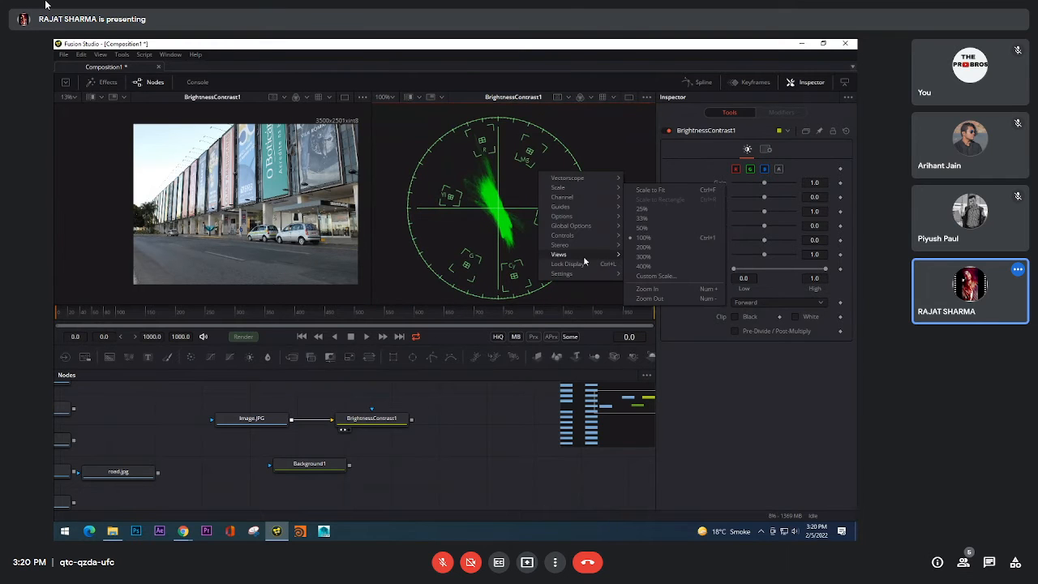
mouse_move(592, 254)
mouse_move(593, 178)
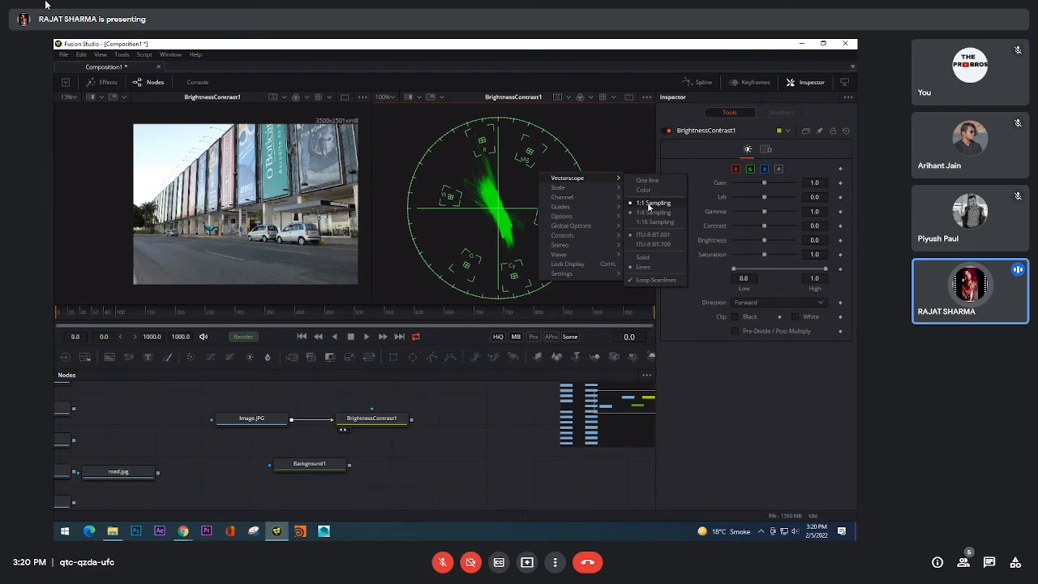
left_click(649, 202)
scroll(487, 186, "up", 5)
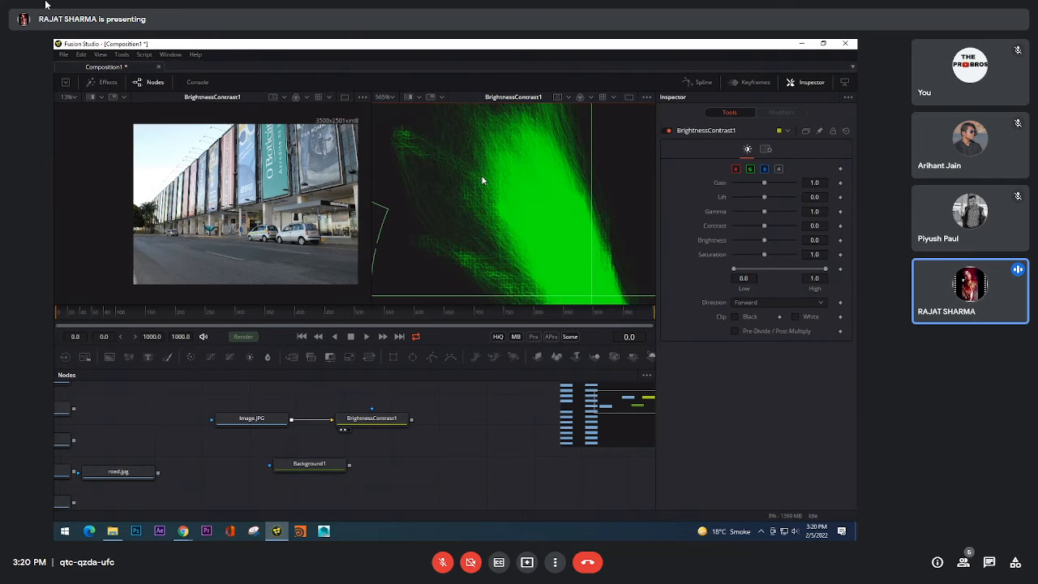
scroll(519, 180, "down", 1)
Step: Change the vectorscope to 1:16 Sampling and inspect its trace
right_click(532, 182)
mouse_move(579, 187)
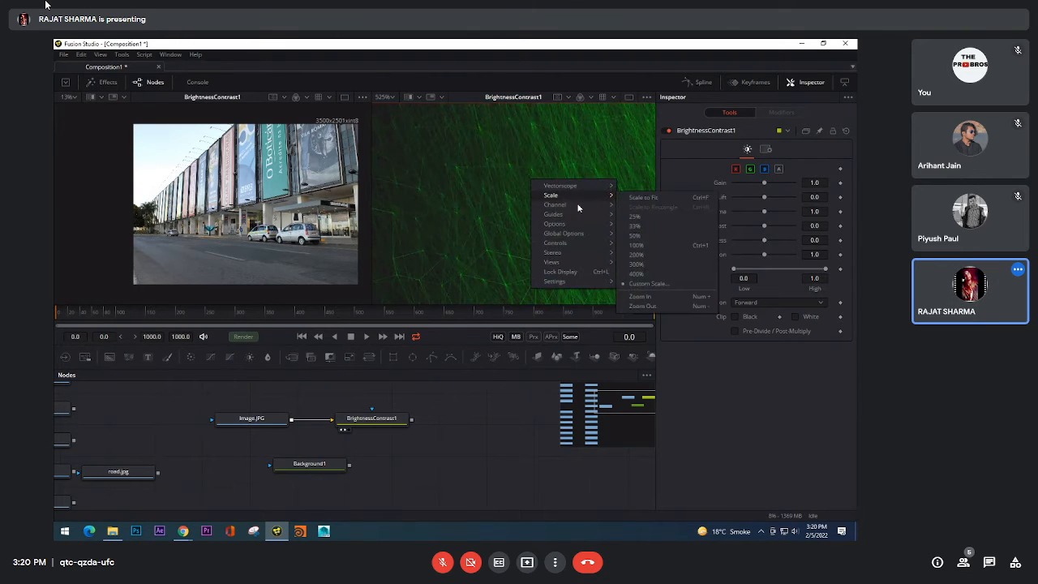
left_click(652, 219)
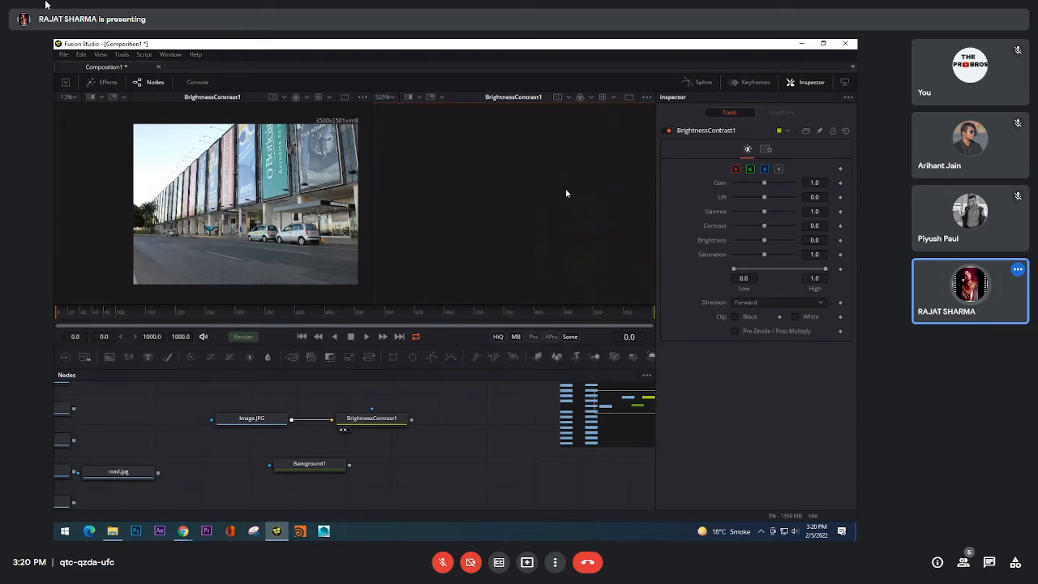
scroll(541, 188, "down", 4)
scroll(540, 190, "up", 5)
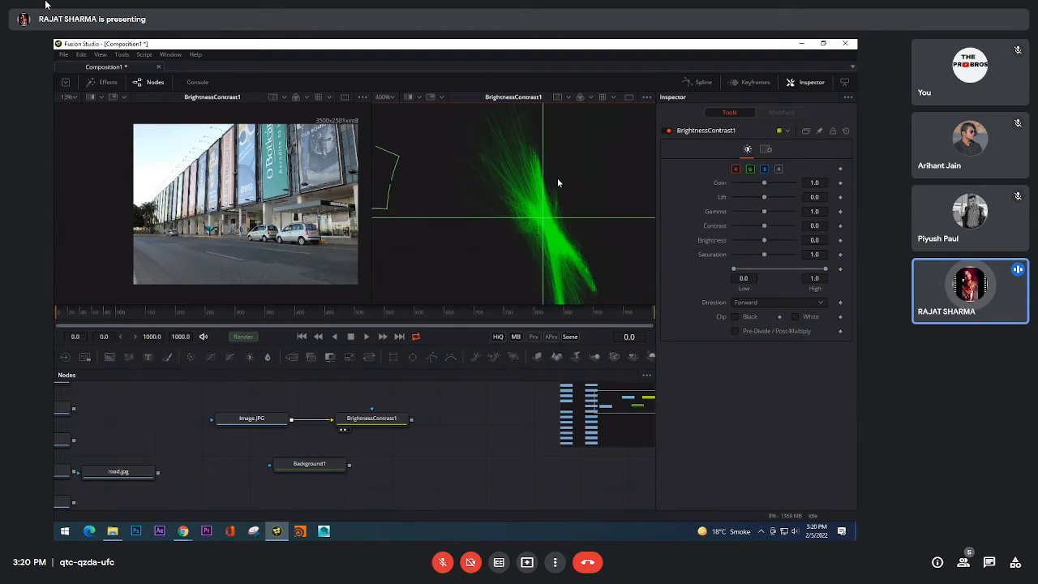
Step: Turn on the vectorscope's One line option and examine the single-line trace at several magnifications
right_click(597, 166)
mouse_move(629, 177)
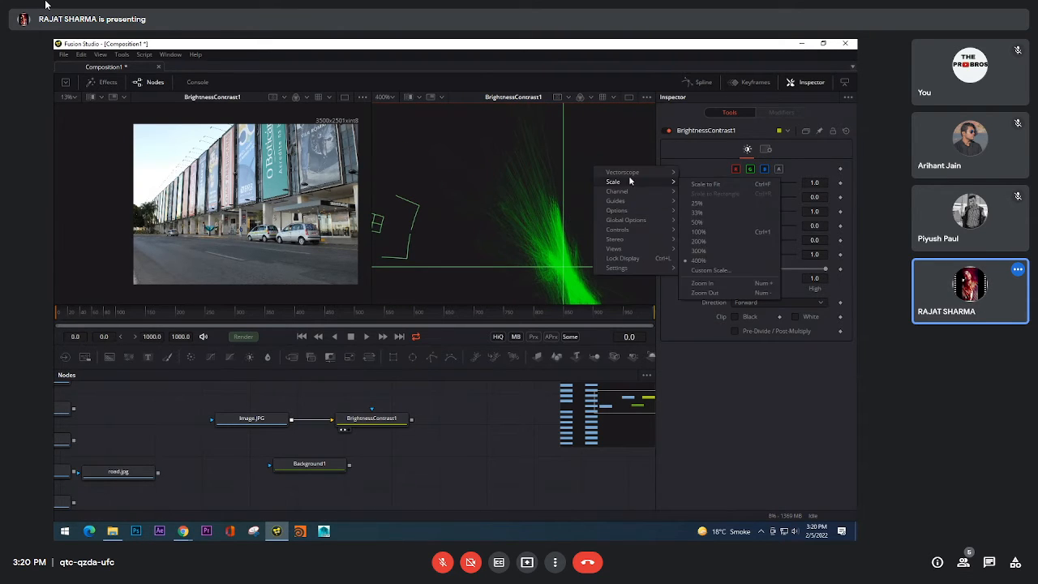
left_click(700, 174)
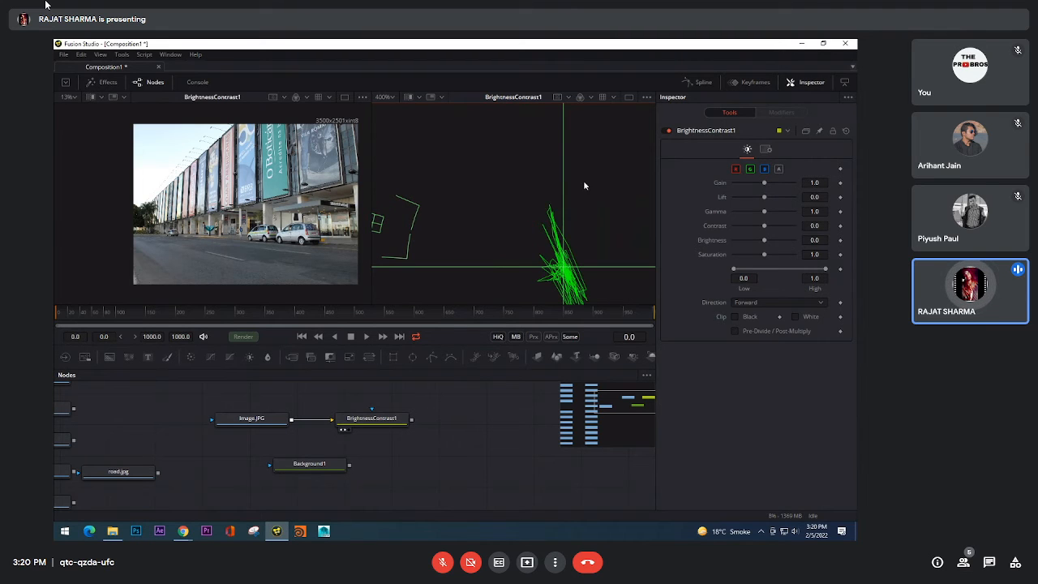
scroll(584, 181, "down", 2)
scroll(583, 239, "up", 3)
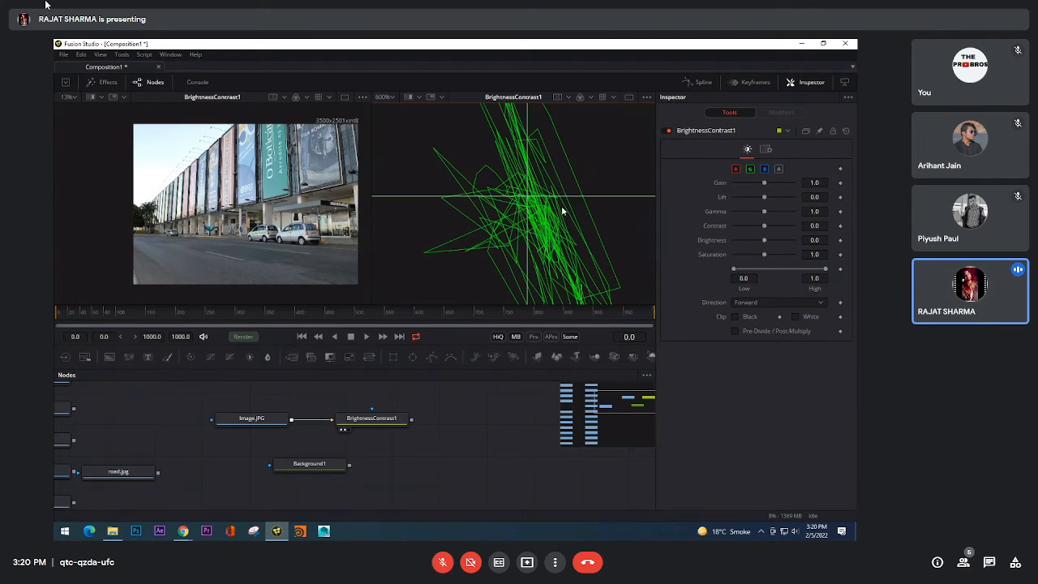
scroll(563, 211, "up", 1)
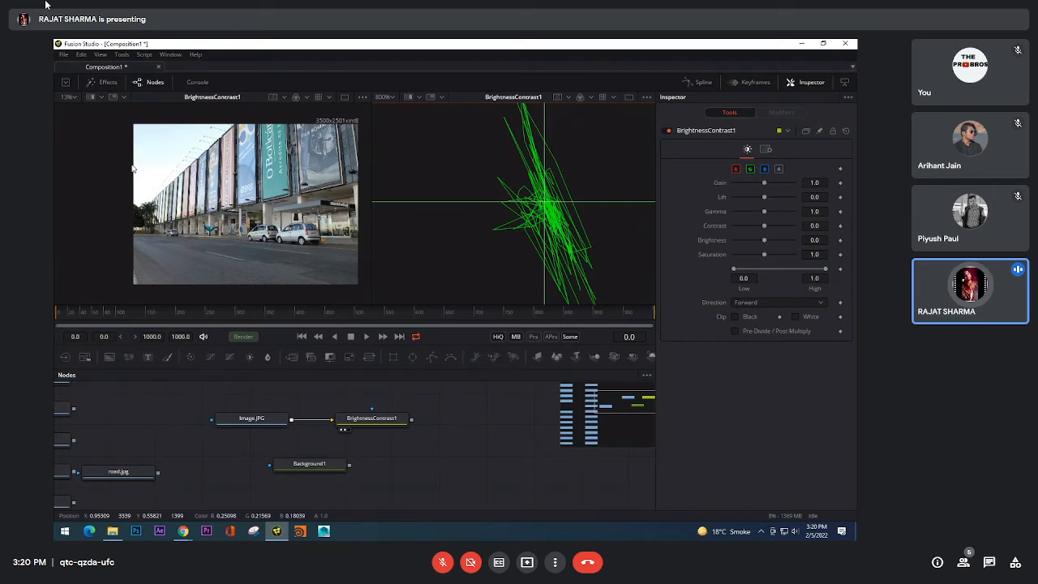
scroll(554, 209, "down", 5)
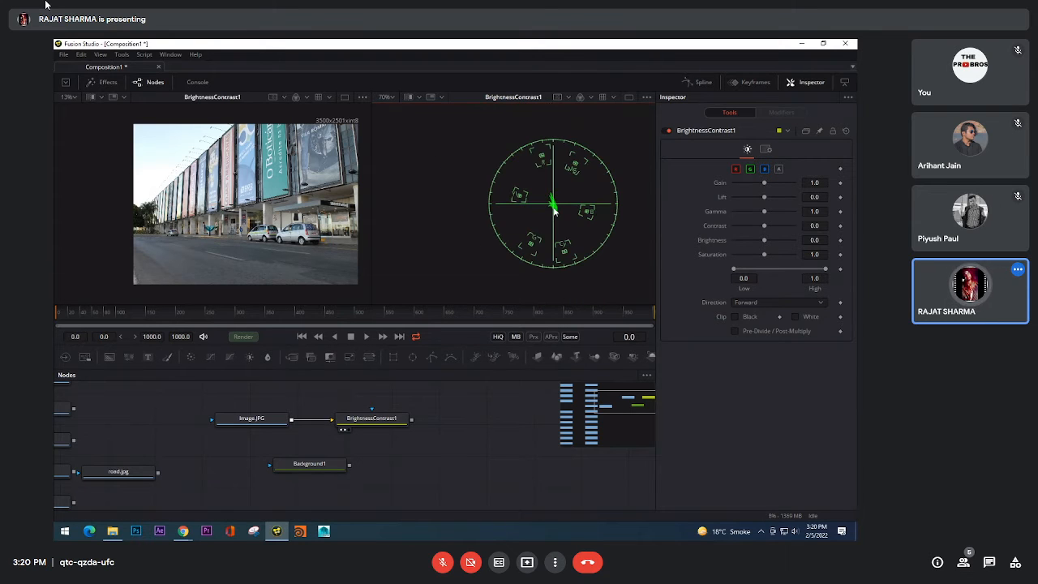
scroll(553, 213, "up", 5)
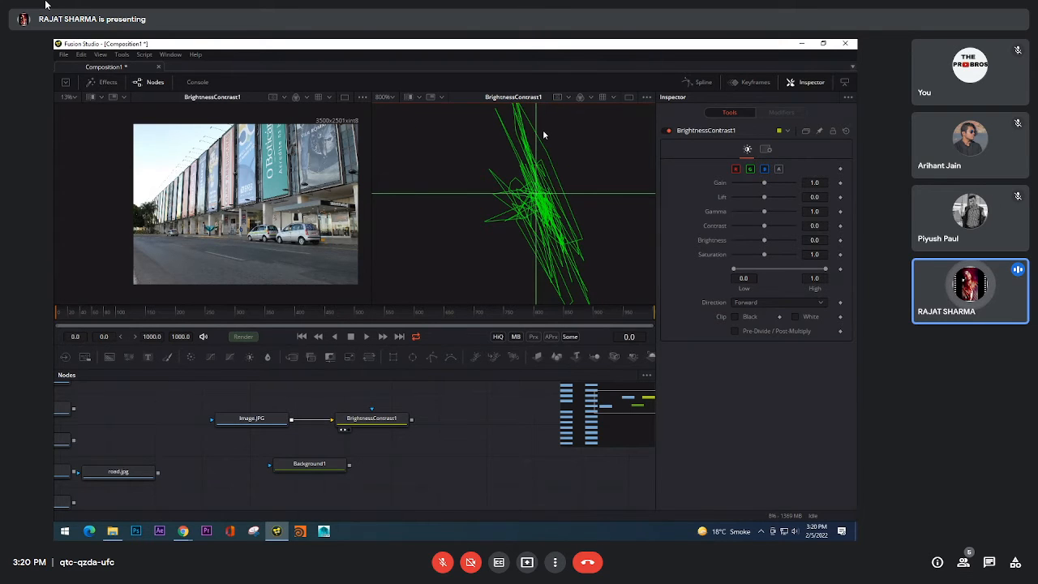
scroll(563, 203, "down", 3)
scroll(563, 203, "up", 2)
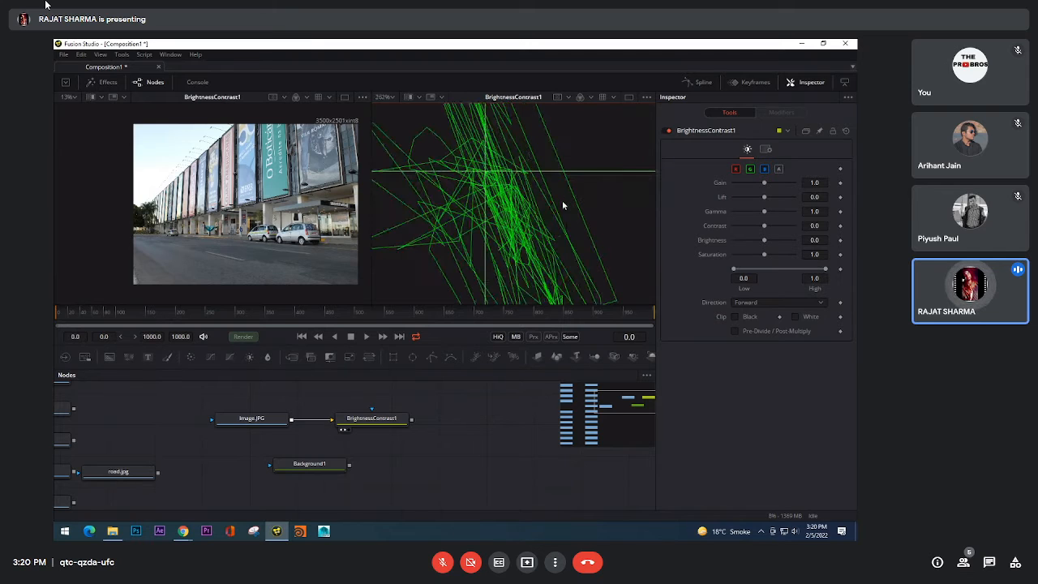
Step: Turn on the Color option for the vectorscope trace
right_click(596, 150)
mouse_move(596, 153)
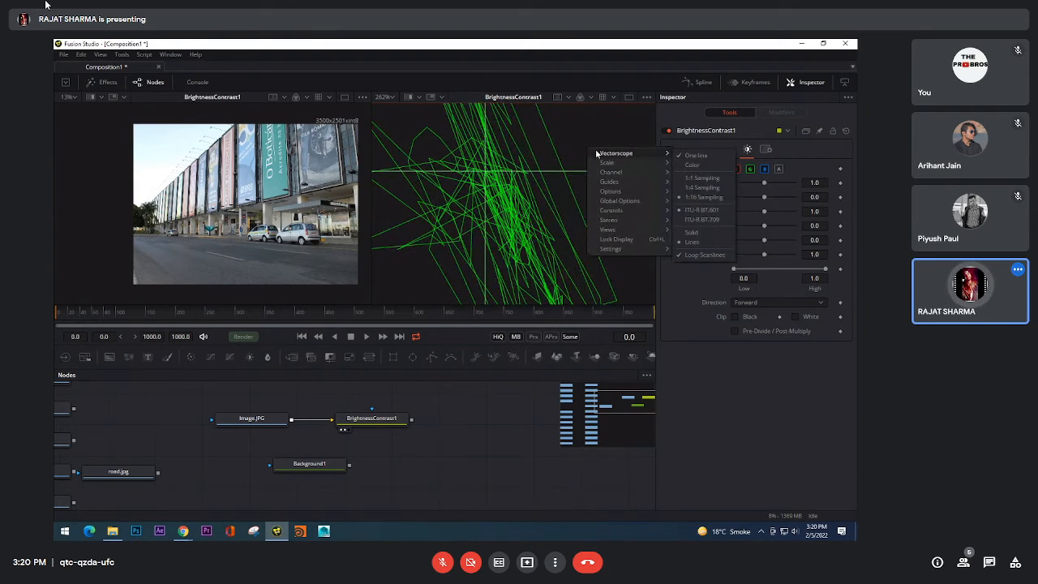
mouse_move(616, 230)
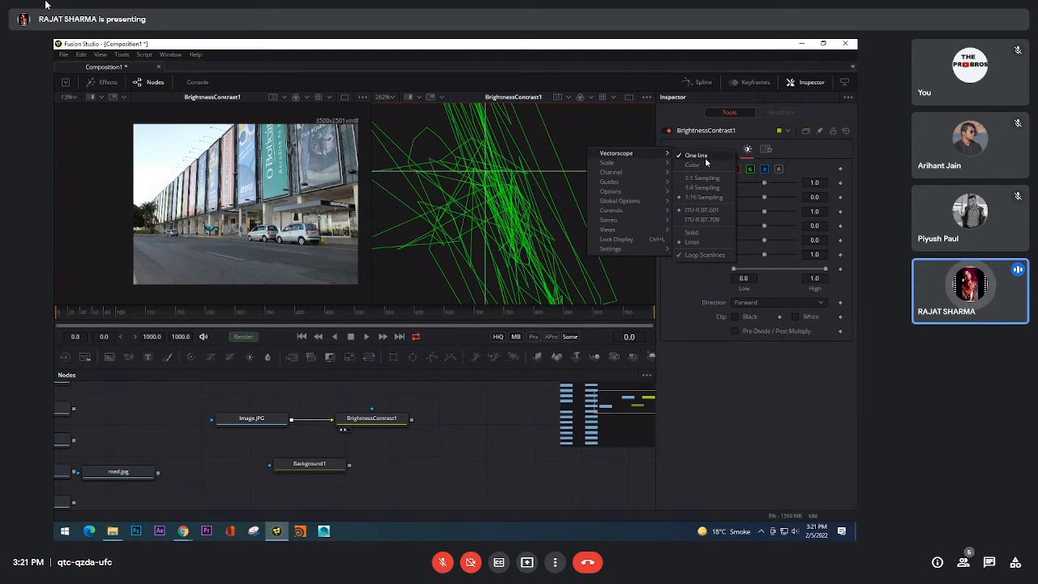
left_click(692, 164)
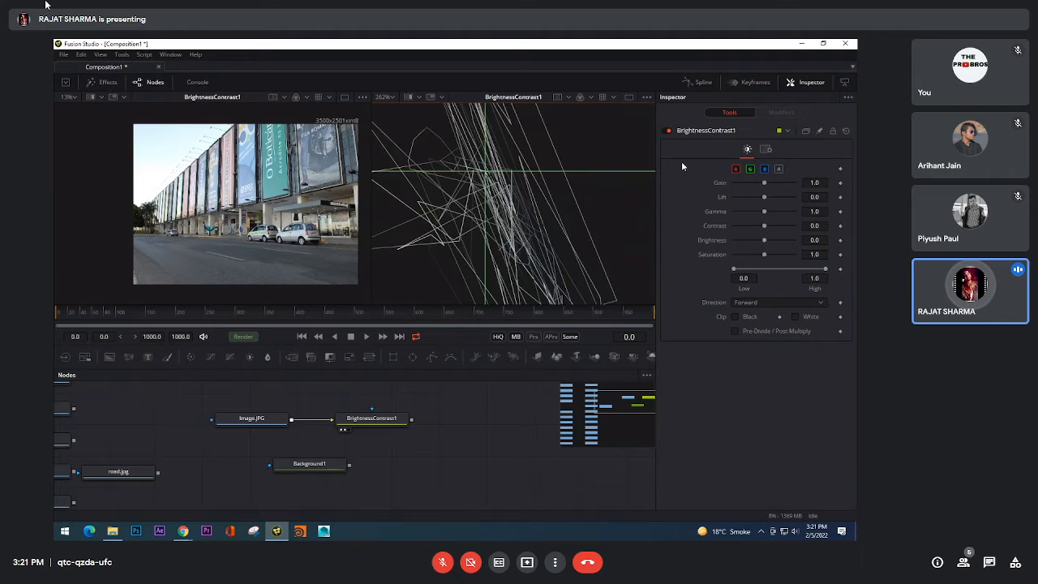
Step: Turn off the vectorscope's Color and One line options
right_click(535, 162)
mouse_move(562, 165)
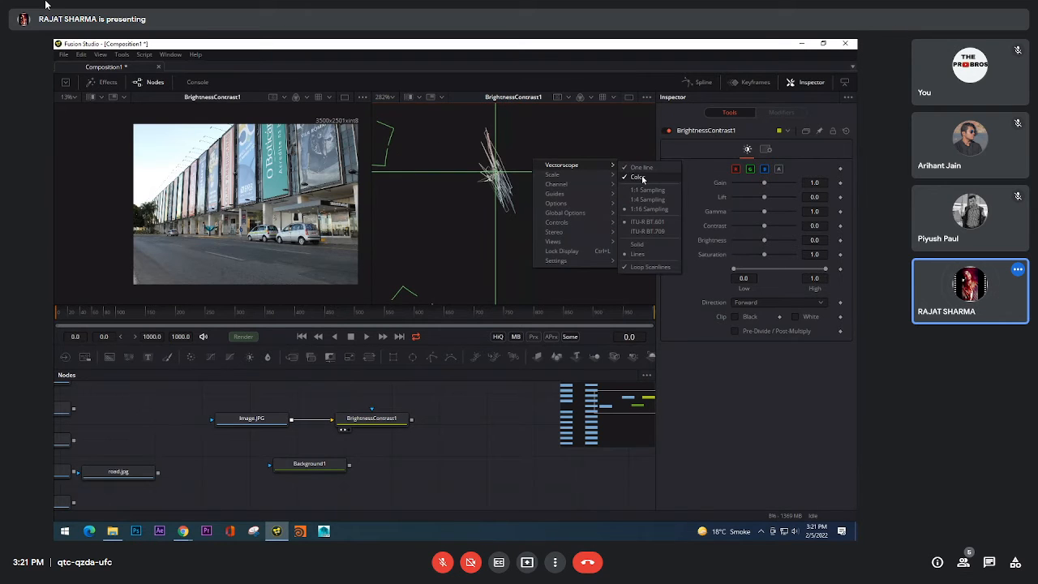
left_click(638, 177)
right_click(563, 151)
left_click(655, 155)
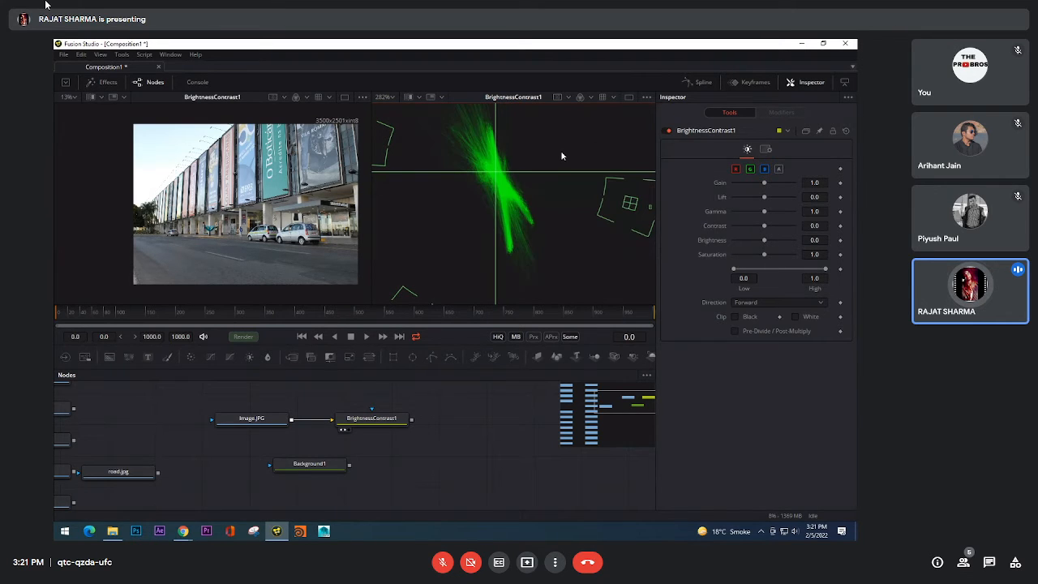
Step: Switch the vectorscope's drawing style to Solid and inspect the trace
right_click(561, 150)
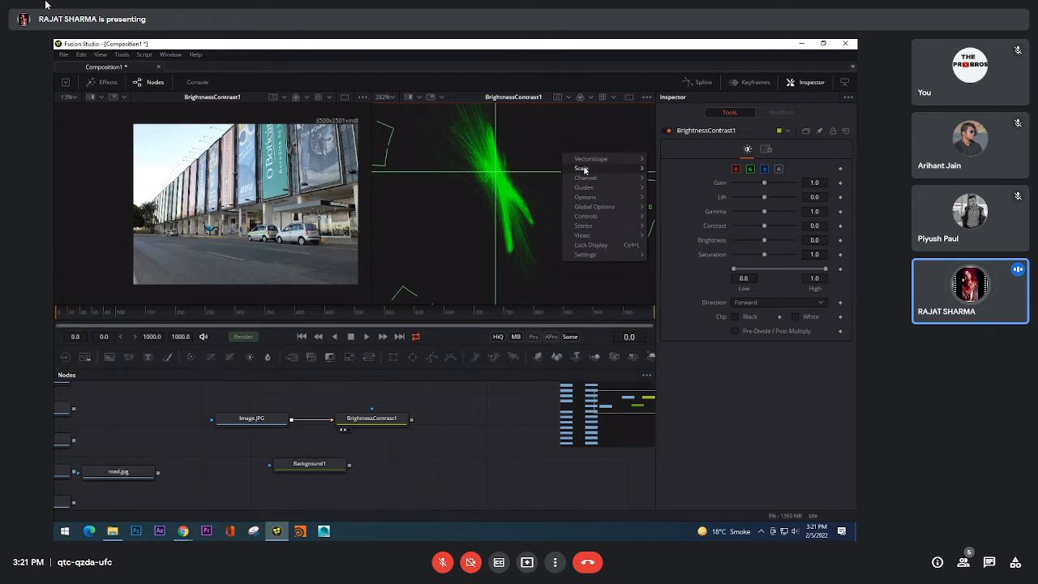
mouse_move(592, 159)
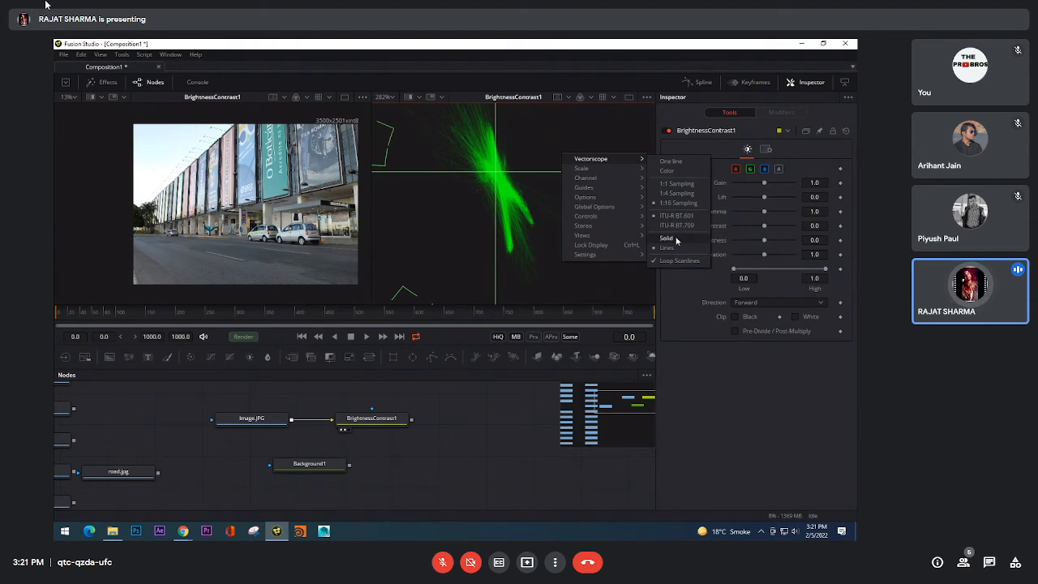
left_click(668, 237)
scroll(528, 172, "down", 3)
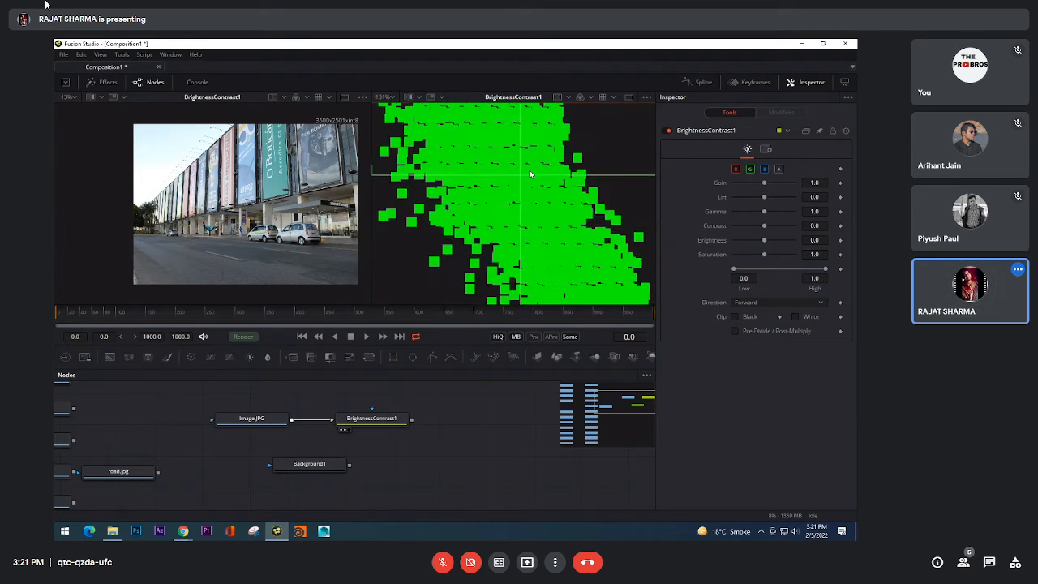
Step: Set the vectorscope's drawing style back to Lines
right_click(597, 148)
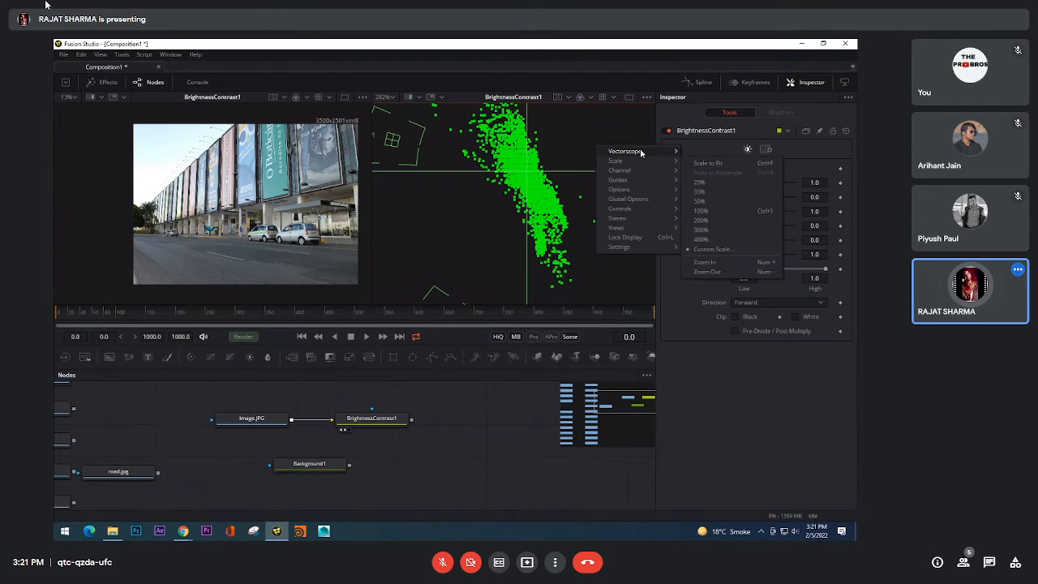
mouse_move(645, 153)
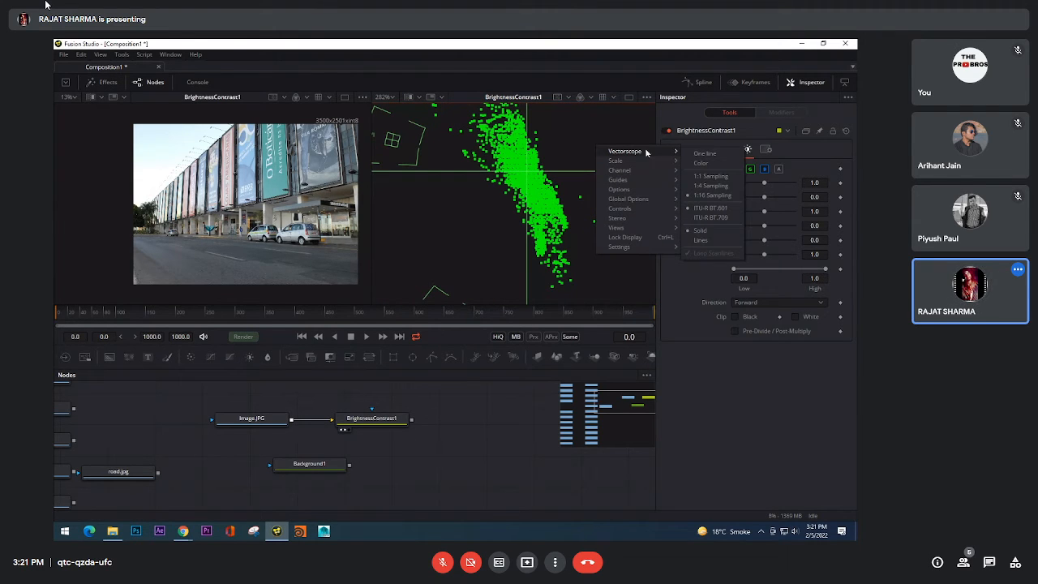
left_click(713, 241)
Step: Review the vectorscope's available options and examine its full graph and color targets at several magnifications
right_click(549, 202)
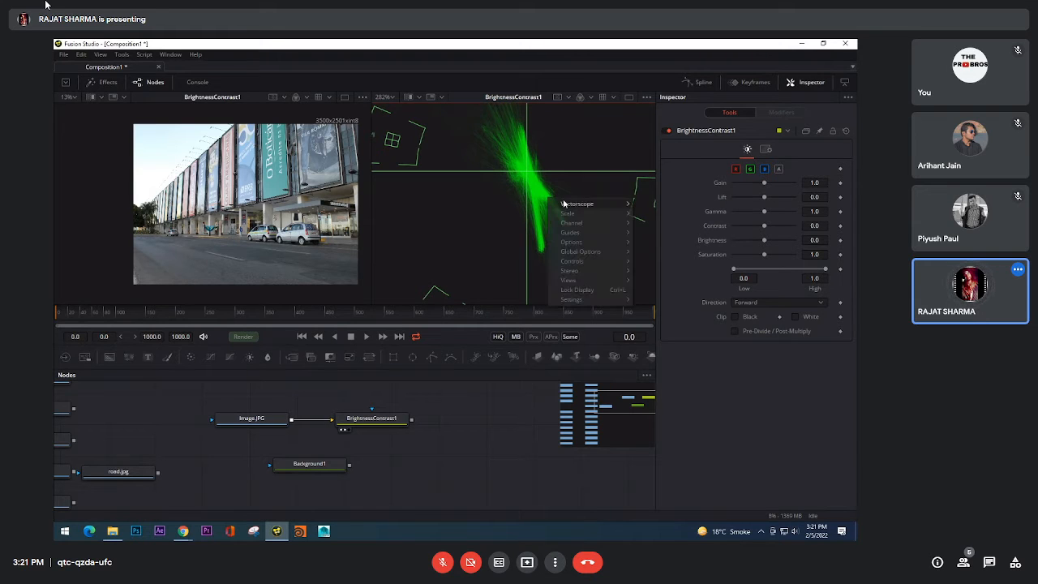
mouse_move(568, 204)
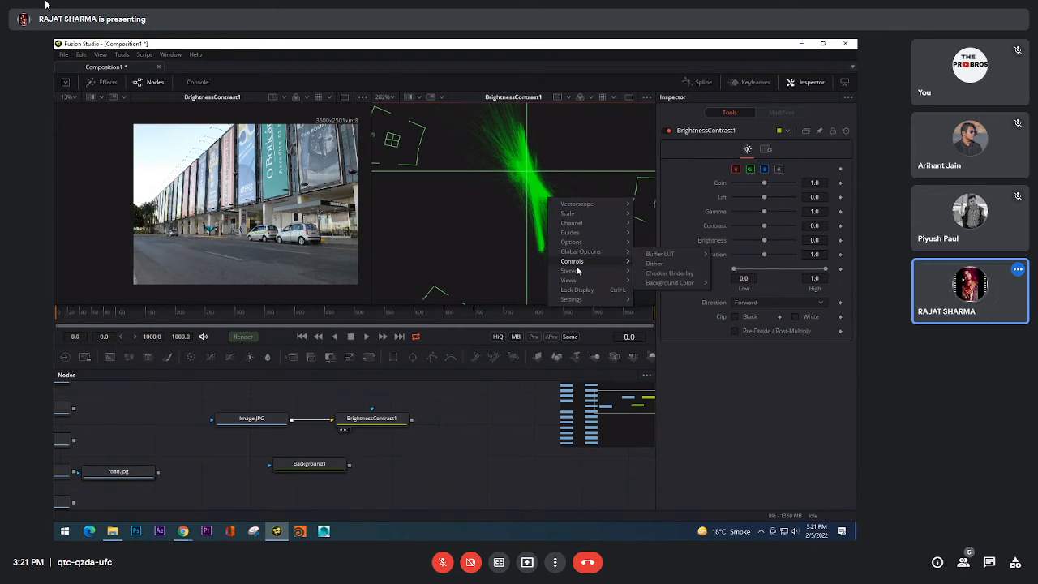
mouse_move(568, 280)
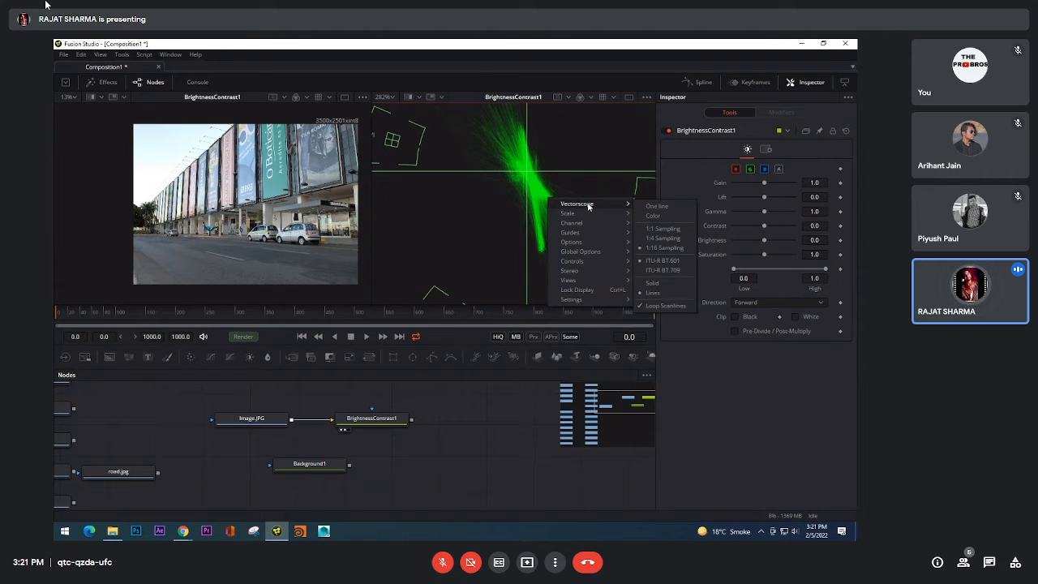
left_click(577, 172)
scroll(573, 163, "down", 2)
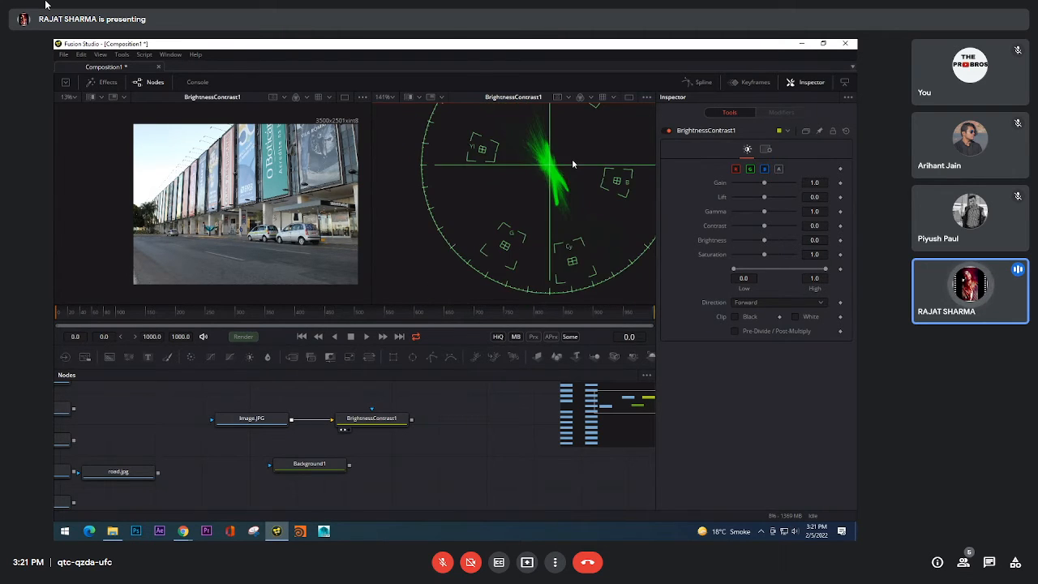
scroll(574, 163, "up", 4)
left_click_drag(450, 132, 475, 165)
scroll(475, 165, "down", 5)
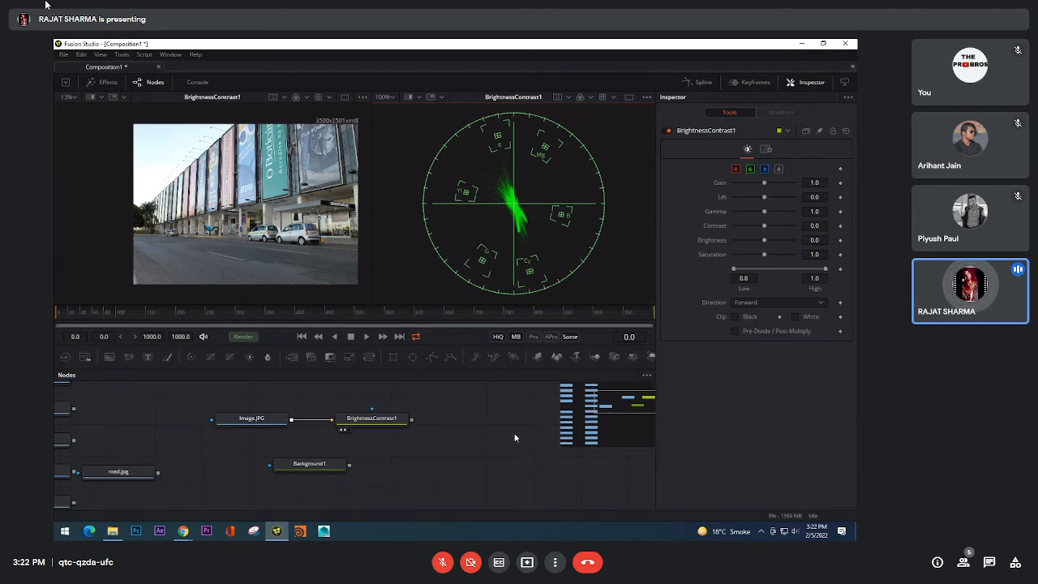
Step: Insert a Color Corrector node between Image.JPG and BrightnessContrast1
key("shift+space")
type("cc")
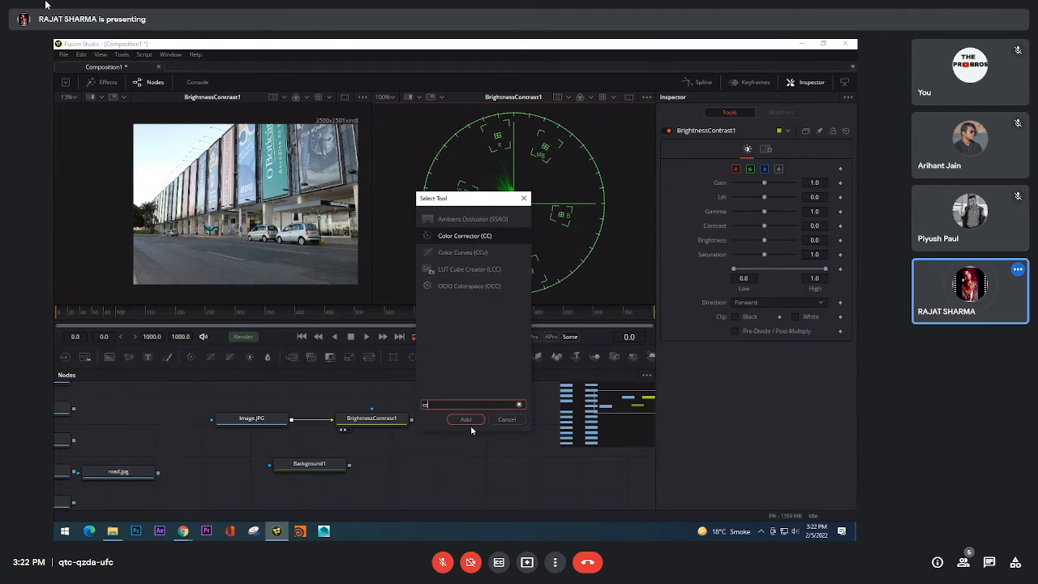
left_click(466, 419)
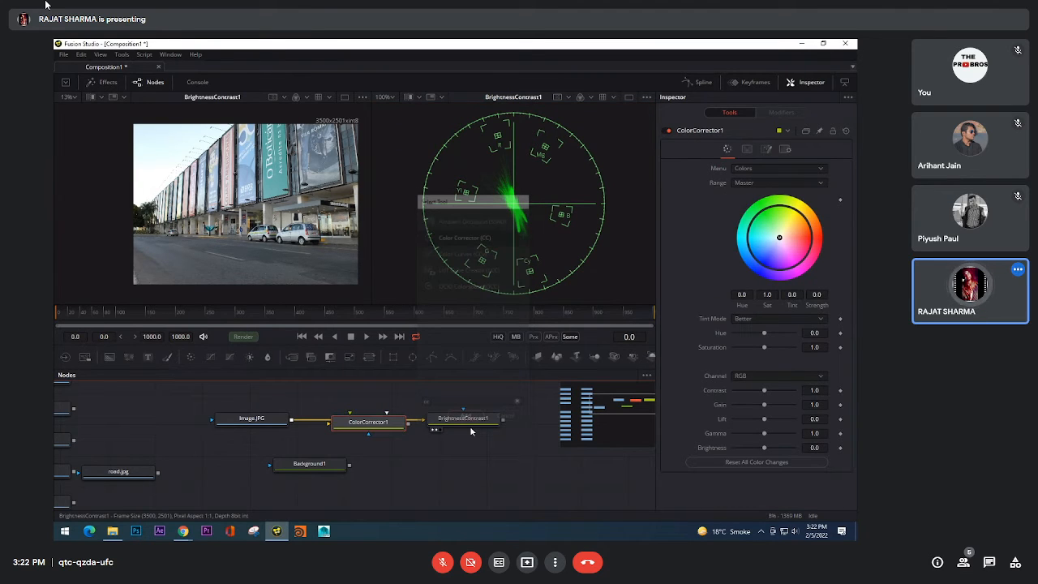
Step: Pull the Color Corrector node out of the node chain and delete it
left_click_drag(369, 422, 460, 460)
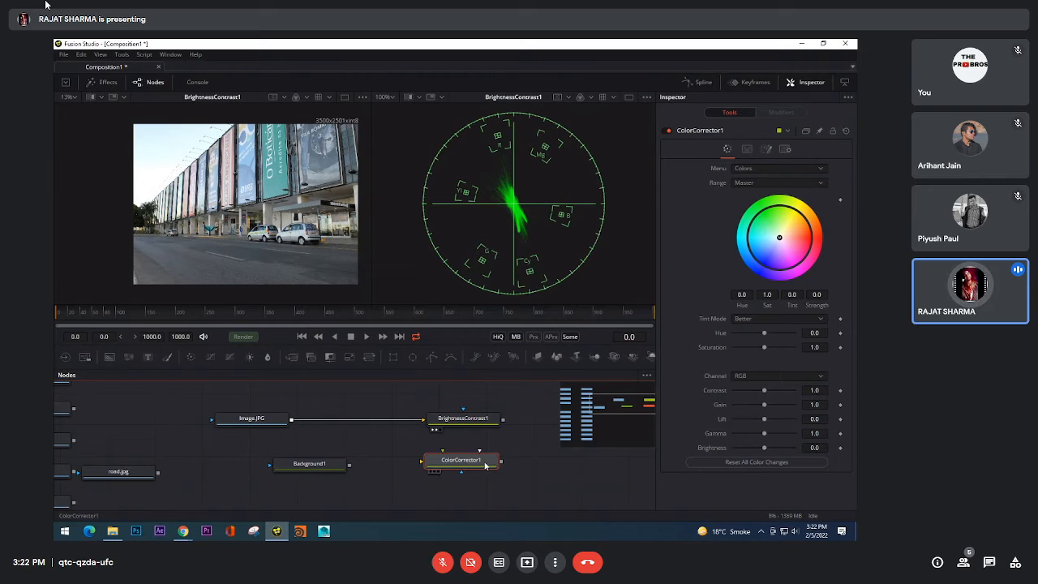
left_click_drag(485, 466, 497, 468)
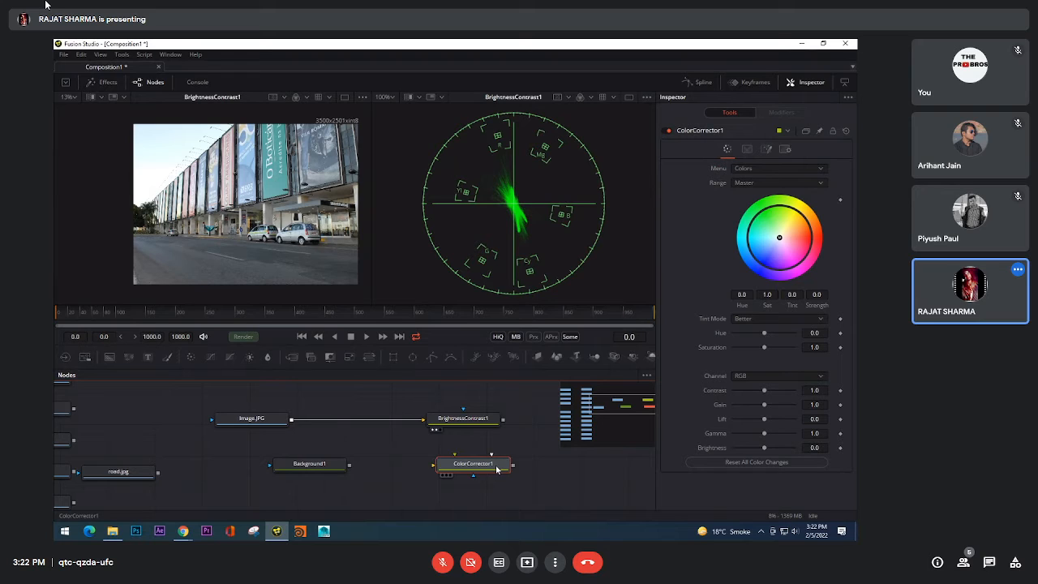
left_click_drag(497, 470, 497, 470)
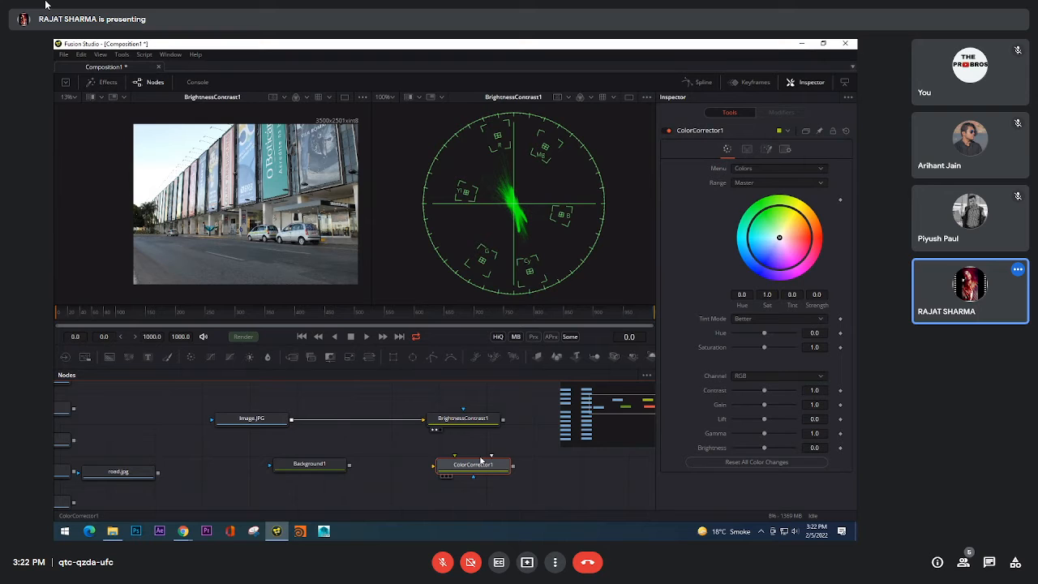
key("Delete")
Step: Examine the vectorscope's red target and compare it with the colors of the parked cars in the building photo
scroll(502, 147, "up", 3)
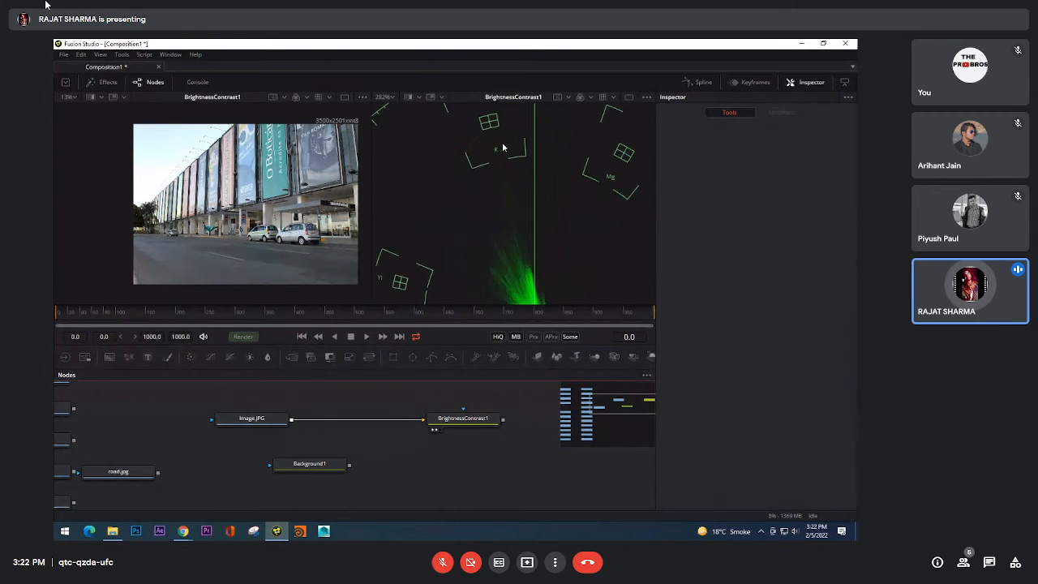
scroll(501, 174, "up", 5)
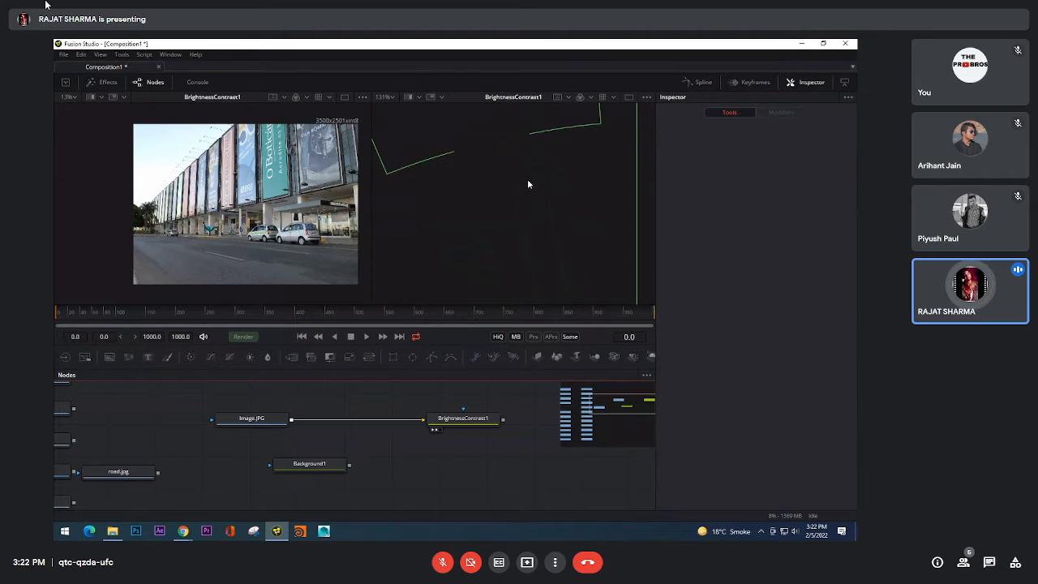
scroll(316, 239, "up", 3)
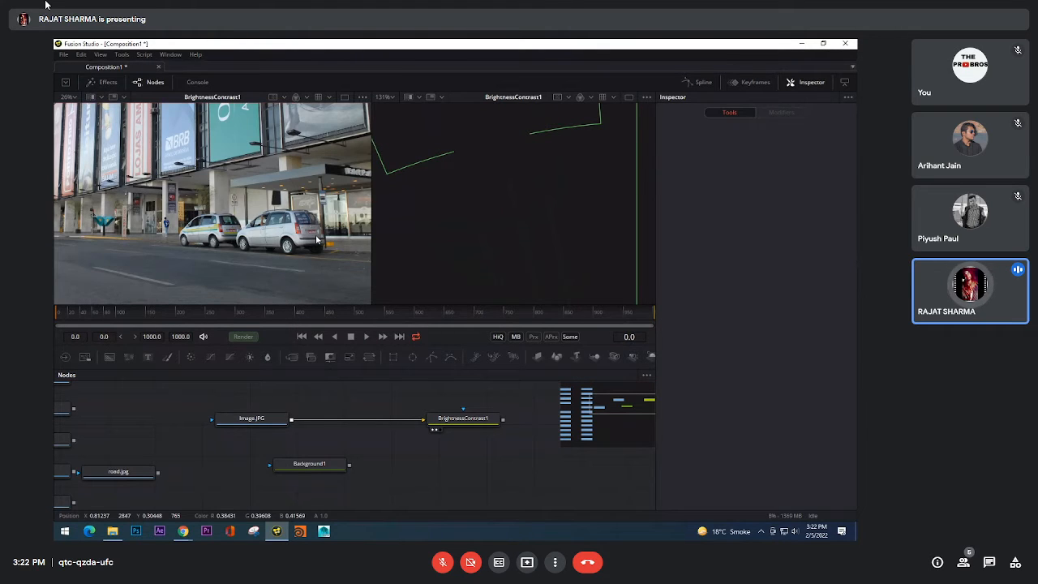
scroll(315, 237, "up", 5)
scroll(228, 211, "down", 4)
scroll(215, 217, "up", 3)
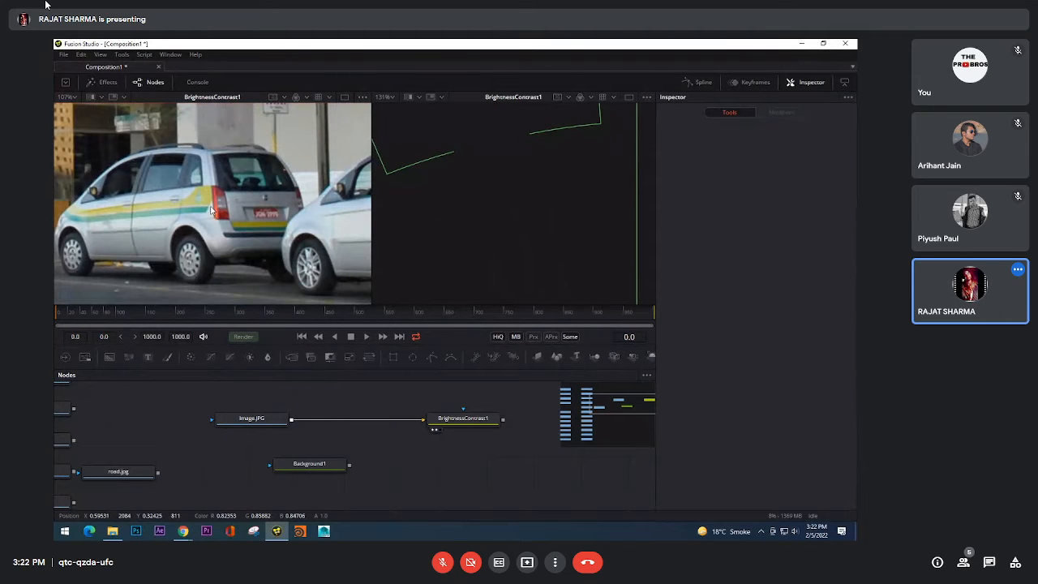
scroll(210, 209, "down", 3)
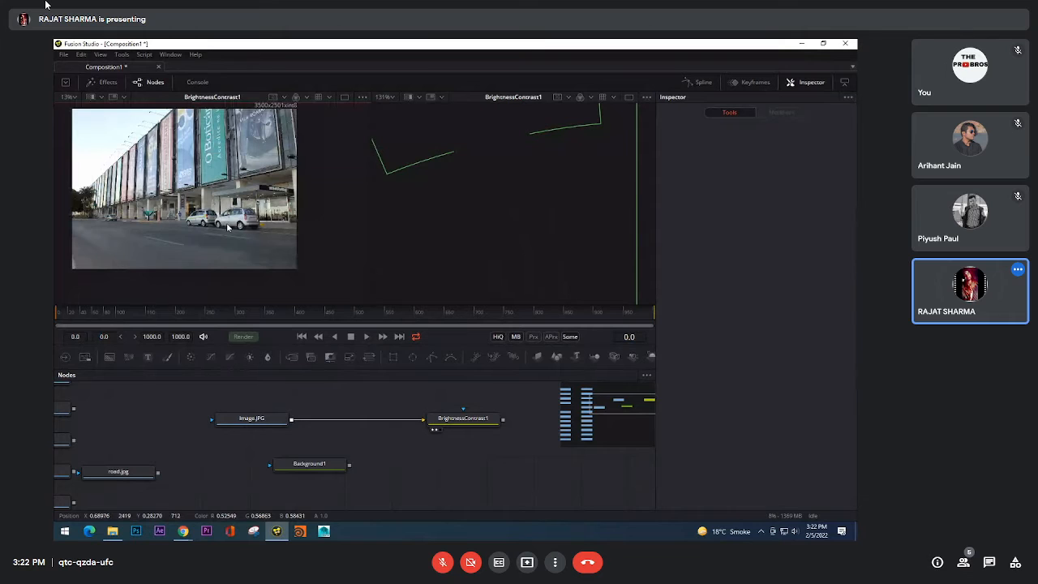
left_click_drag(228, 228, 261, 250)
scroll(548, 174, "down", 5)
left_click_drag(558, 286, 549, 184)
scroll(550, 184, "down", 1)
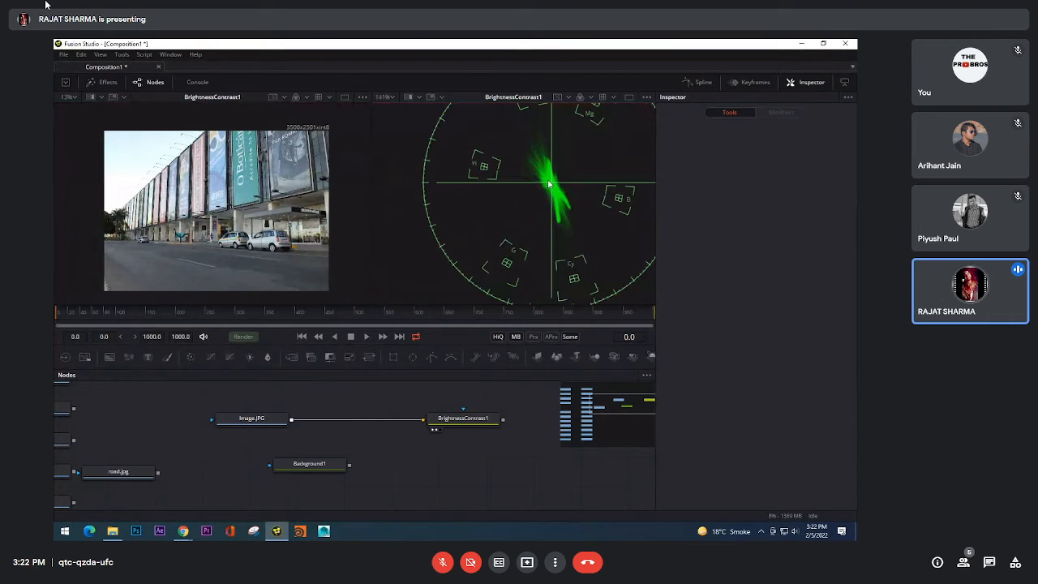
Step: Examine the vectorscope trace around its center and compare it with the banners, cars and valet parking entrance in the photo
scroll(549, 184, "up", 4)
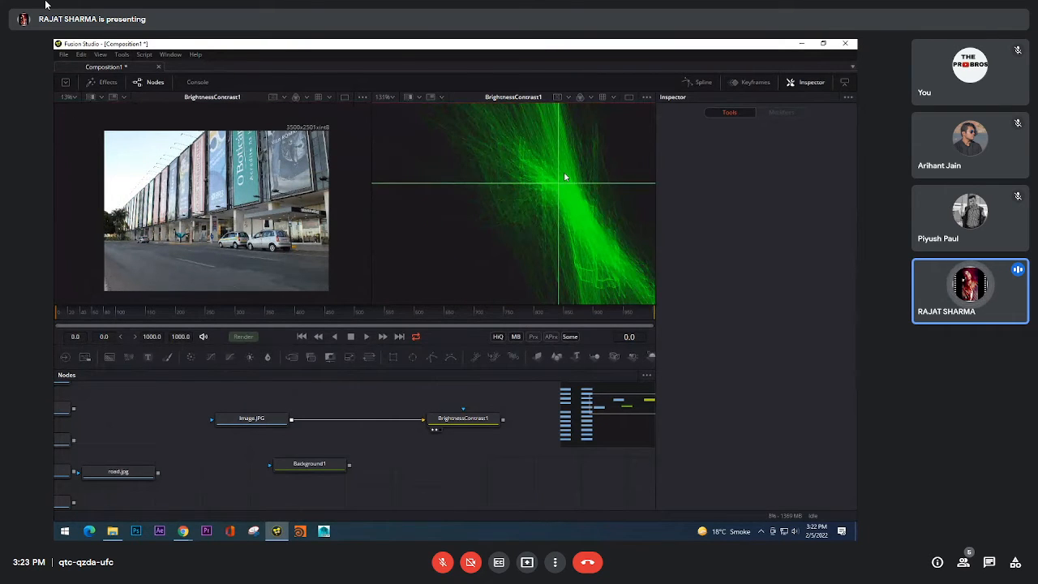
scroll(563, 180, "up", 2)
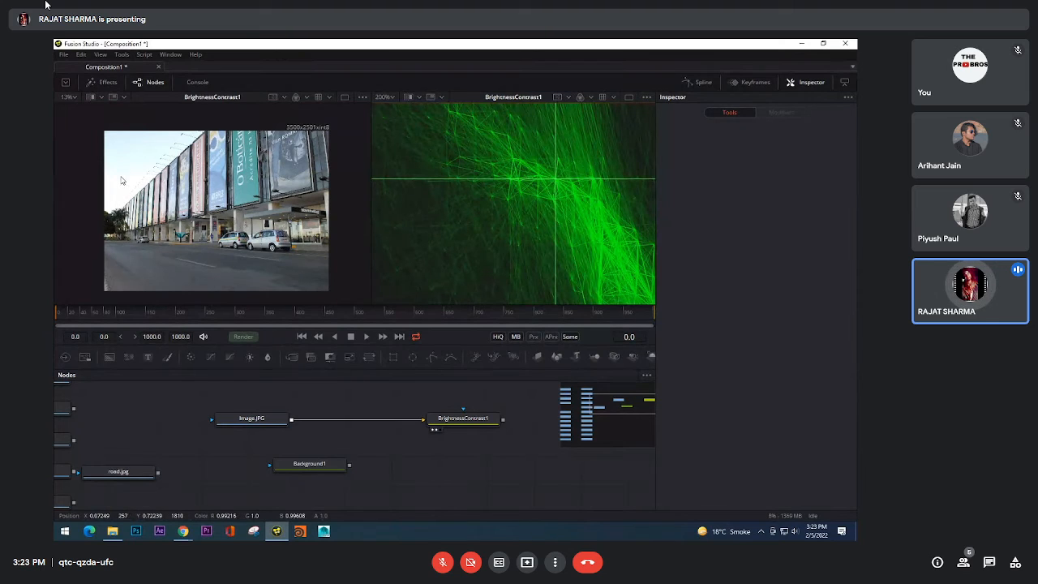
scroll(204, 162, "up", 1)
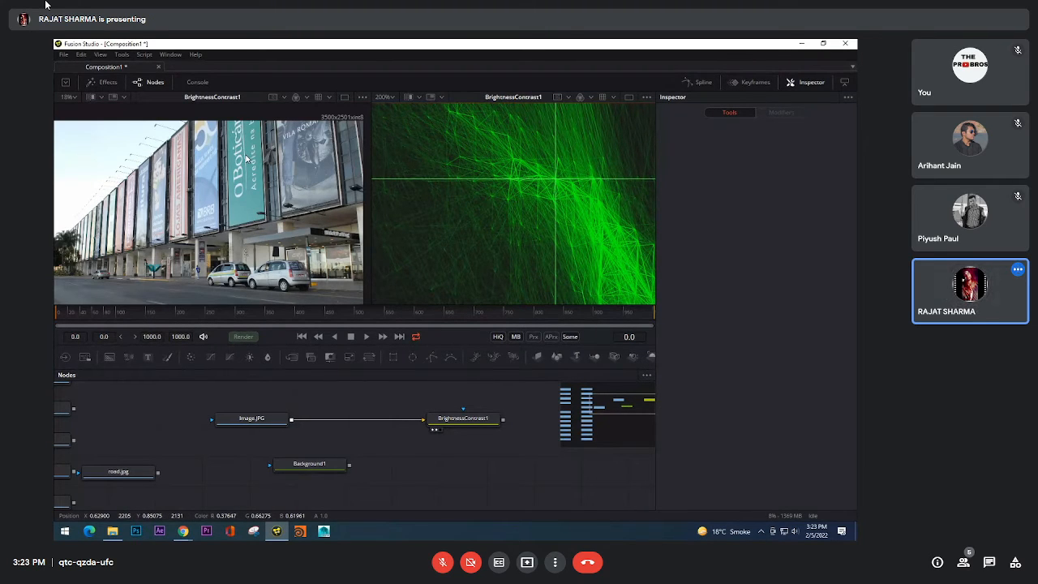
scroll(246, 158, "up", 1)
scroll(249, 198, "down", 1)
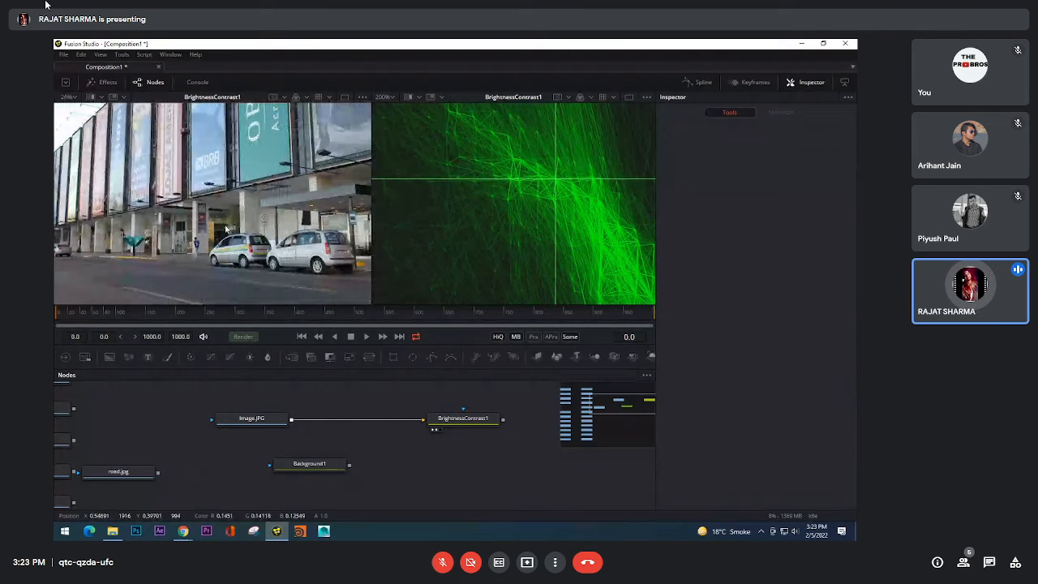
scroll(226, 230, "down", 1)
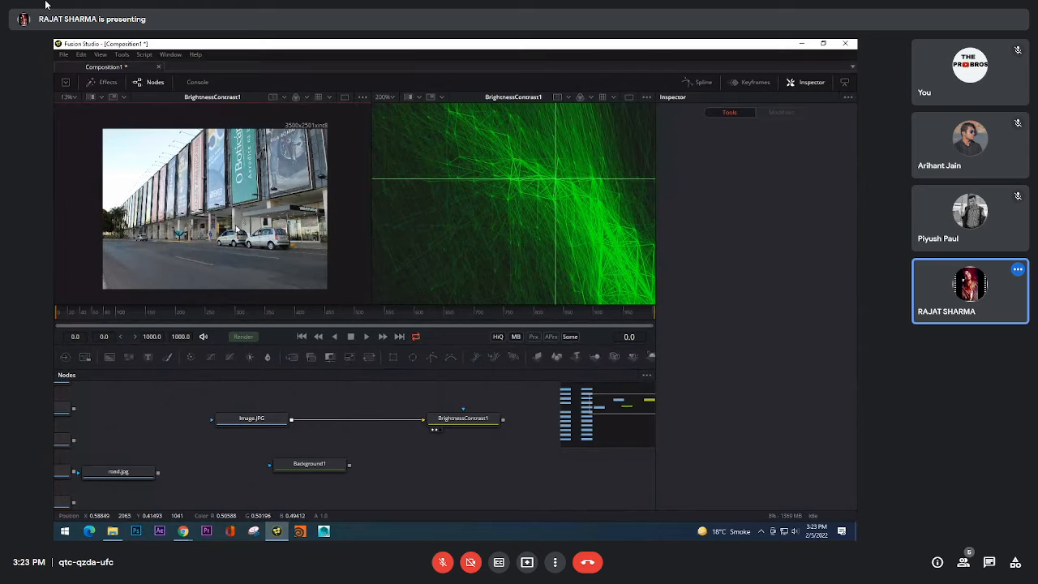
scroll(236, 230, "up", 8)
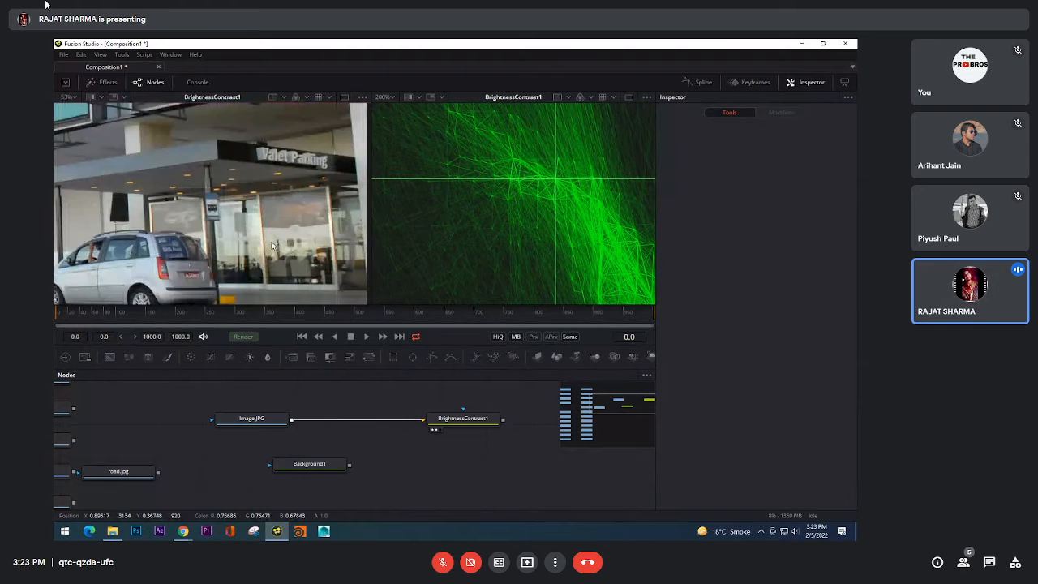
scroll(265, 226, "down", 8)
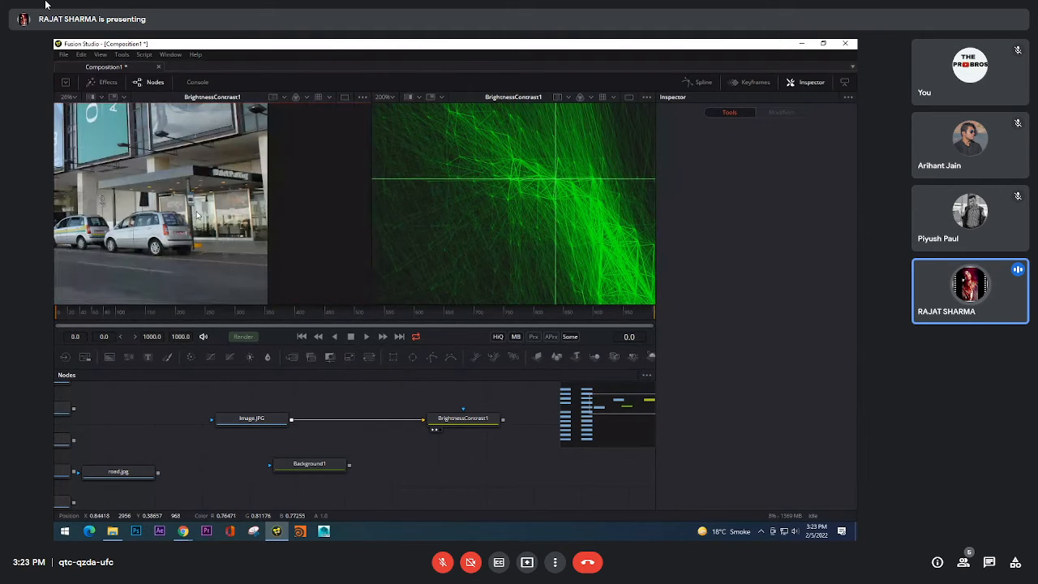
scroll(526, 213, "up", 3)
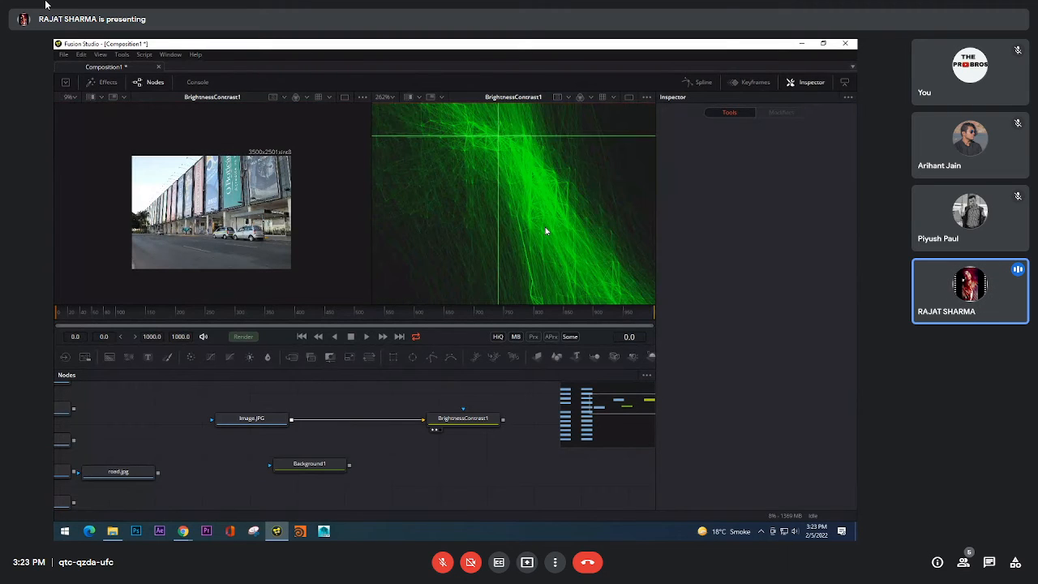
scroll(535, 198, "up", 3)
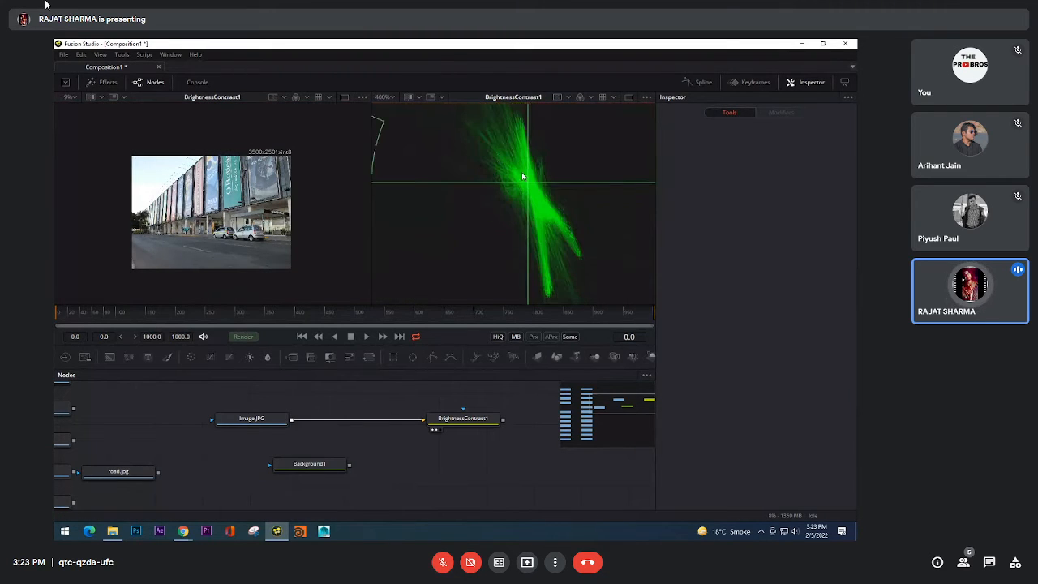
scroll(524, 177, "down", 2)
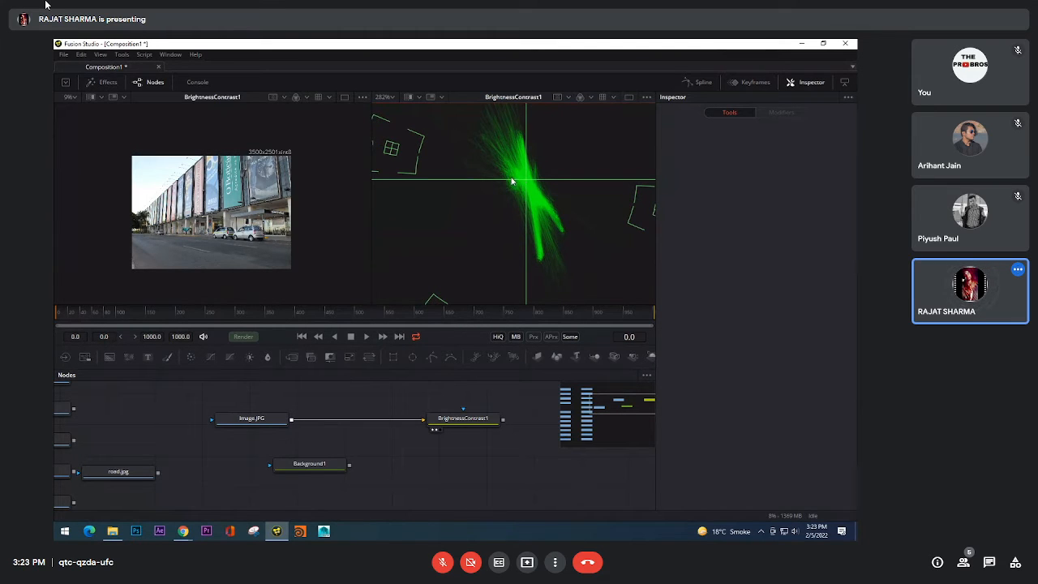
Step: Switch to File Explorer and open the Photoshop folder inside SOFTWARES
key("alt+Tab")
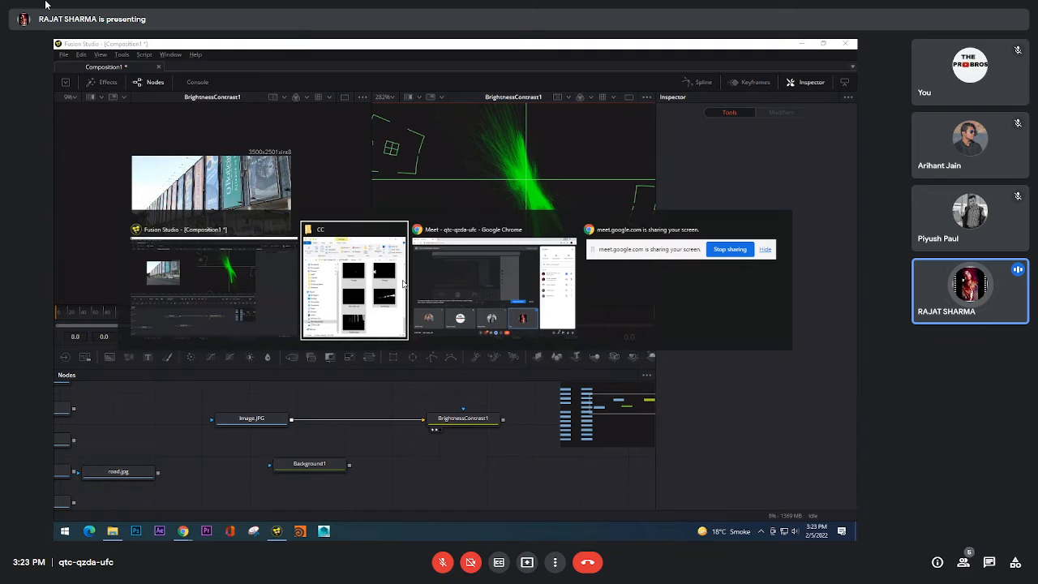
left_click(538, 195)
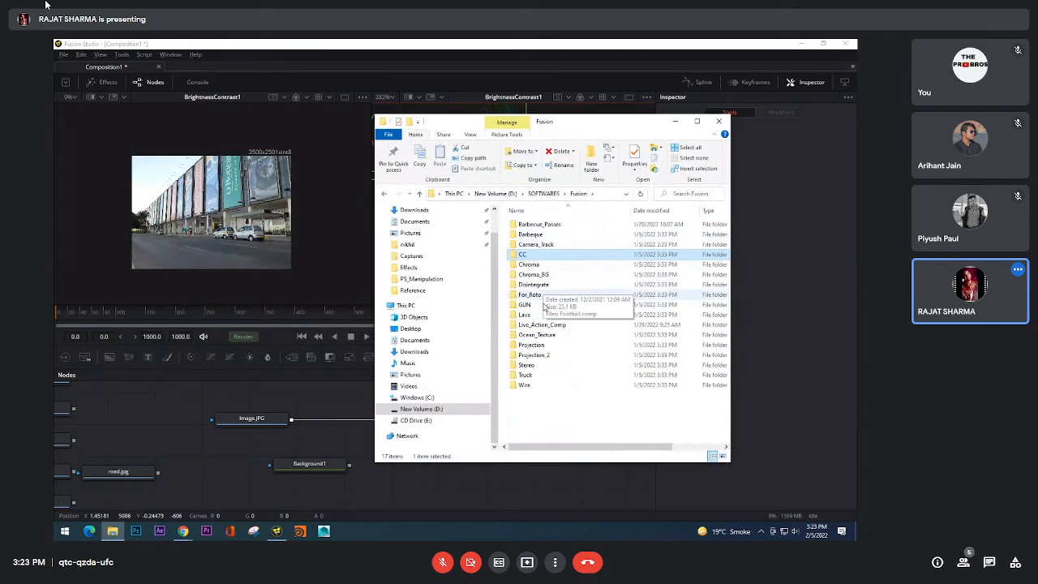
key("alt+Up")
left_click(545, 307)
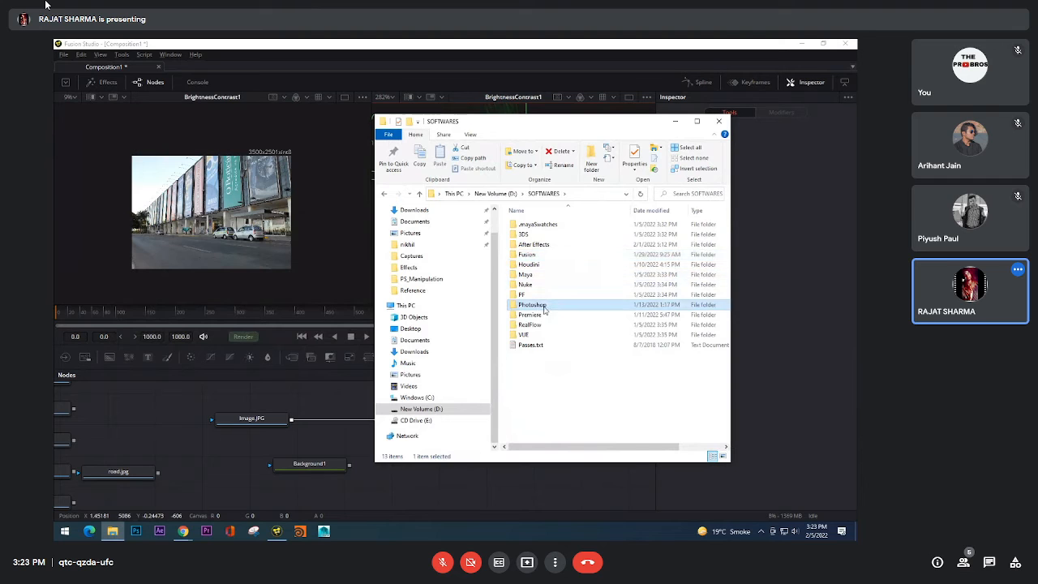
double_click(545, 306)
Step: Import blood.png from the Photoshop folder into the node graph and connect it to BrightnessContrast1
scroll(728, 244, "down", 1)
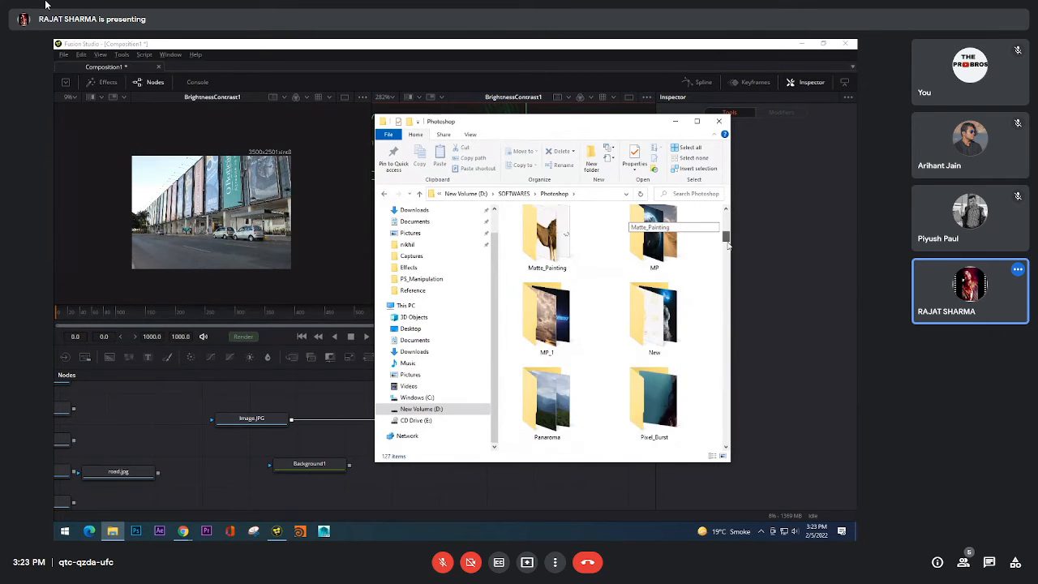
left_click_drag(728, 244, 732, 284)
left_click_drag(653, 351, 426, 421)
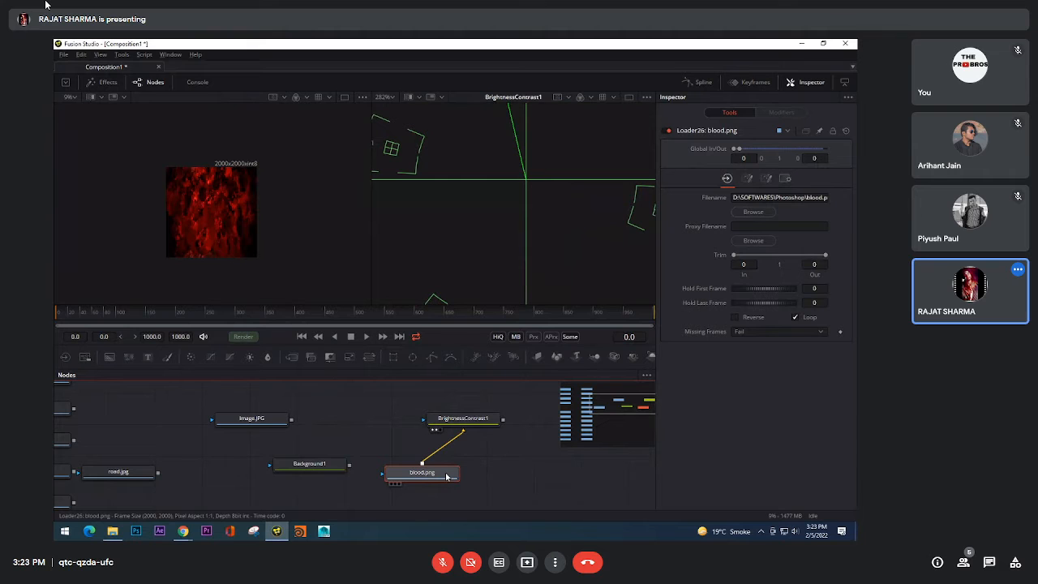
Step: Examine the vectorscope trace against its red target and compare it with the dark and bright red areas of the blood texture
scroll(493, 205, "down", 3)
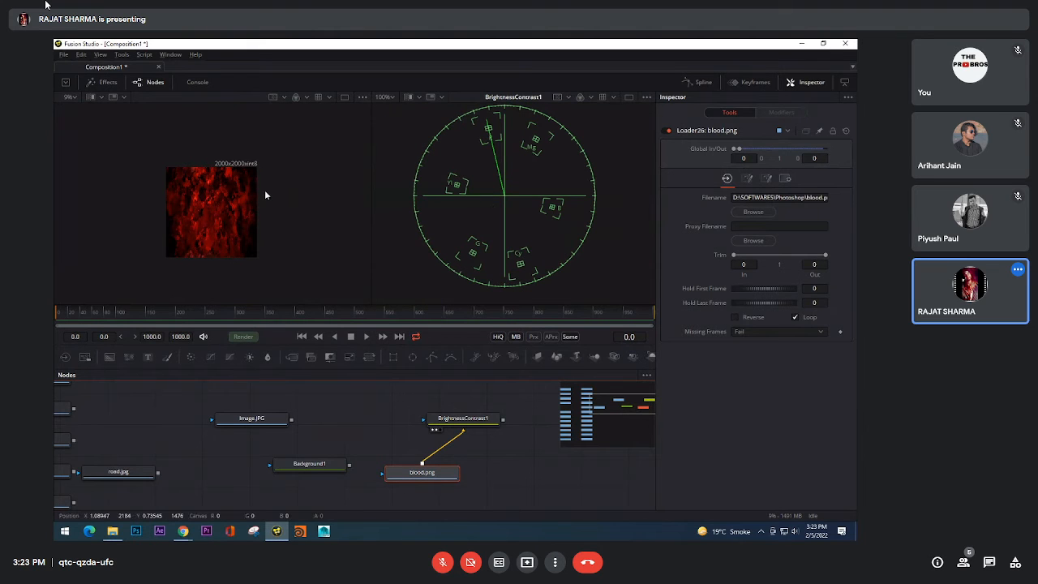
scroll(227, 185, "up", 1)
scroll(226, 186, "up", 1)
scroll(493, 154, "up", 4)
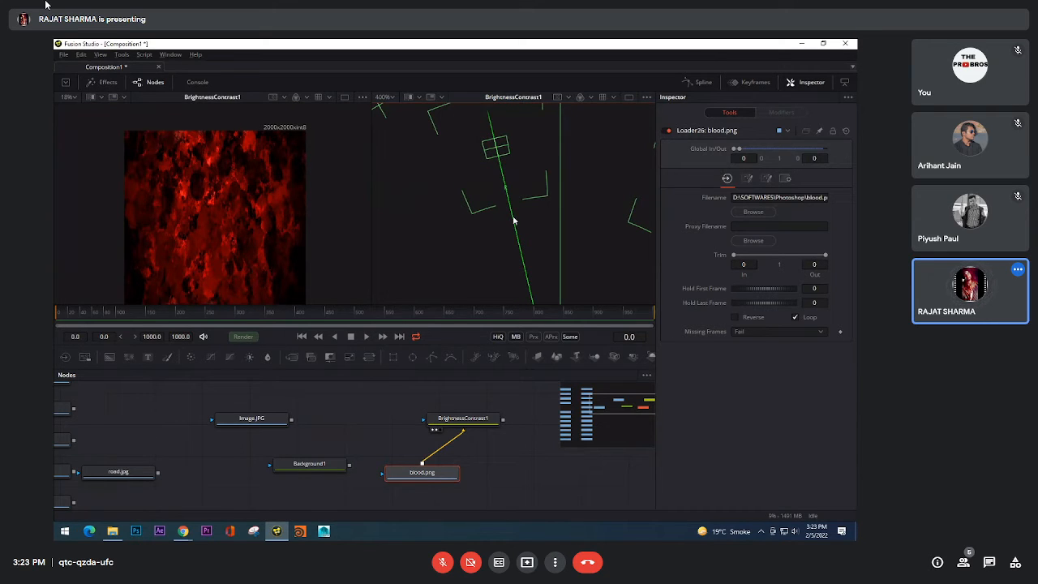
scroll(514, 219, "down", 2)
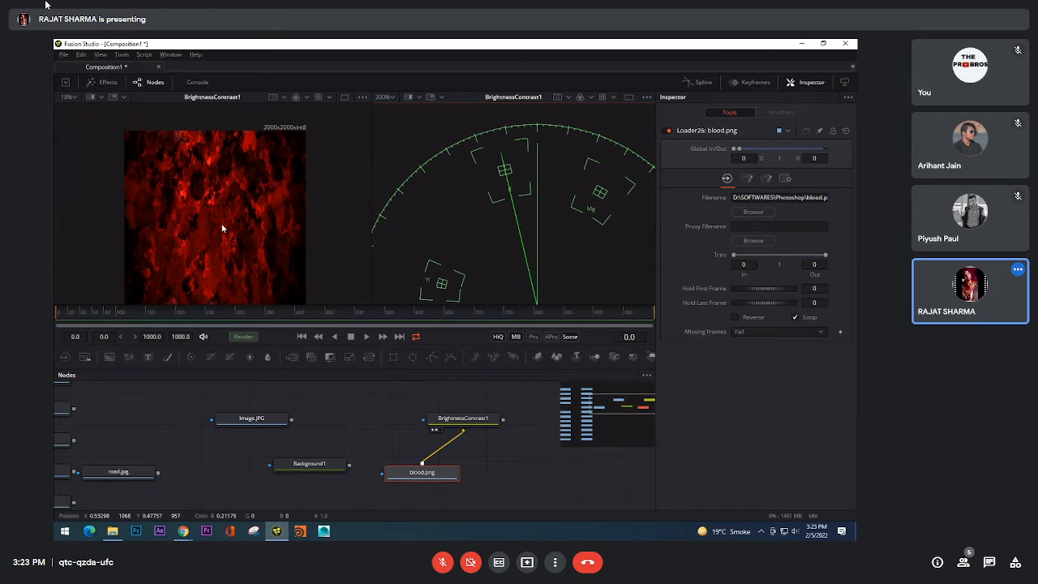
left_click_drag(223, 225, 229, 189)
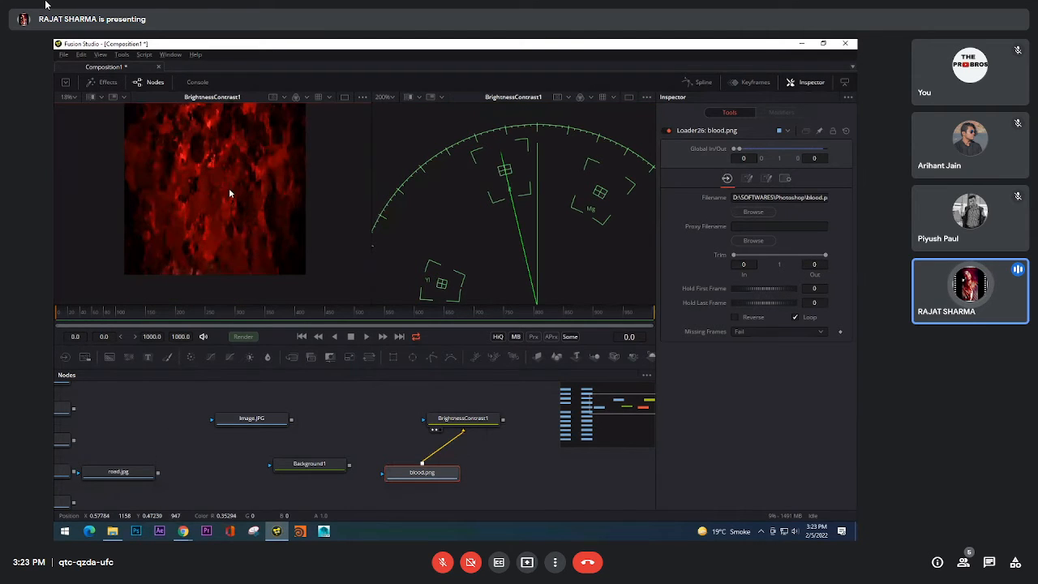
left_click_drag(509, 210, 512, 149)
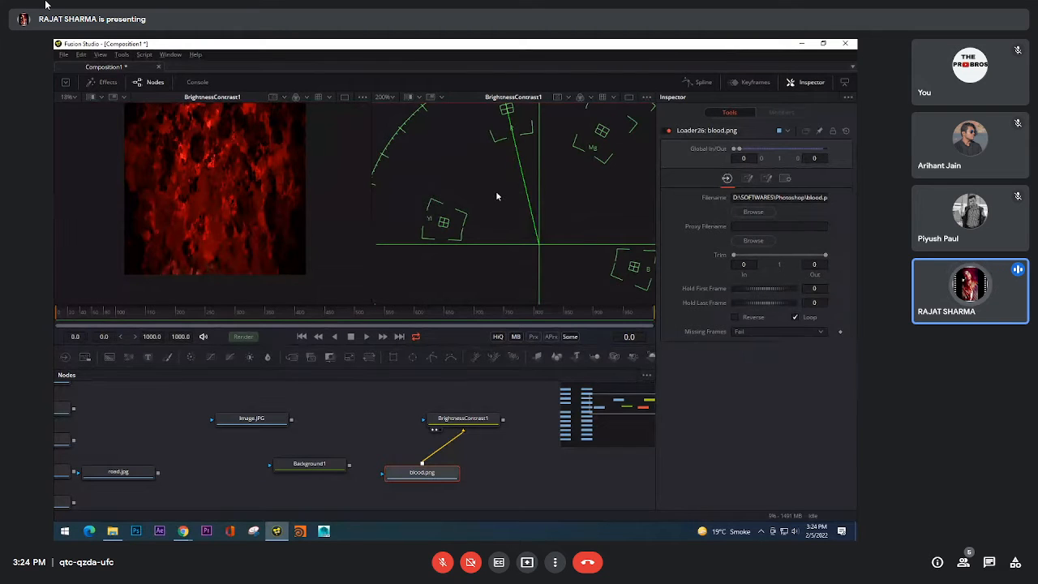
scroll(530, 207, "down", 2)
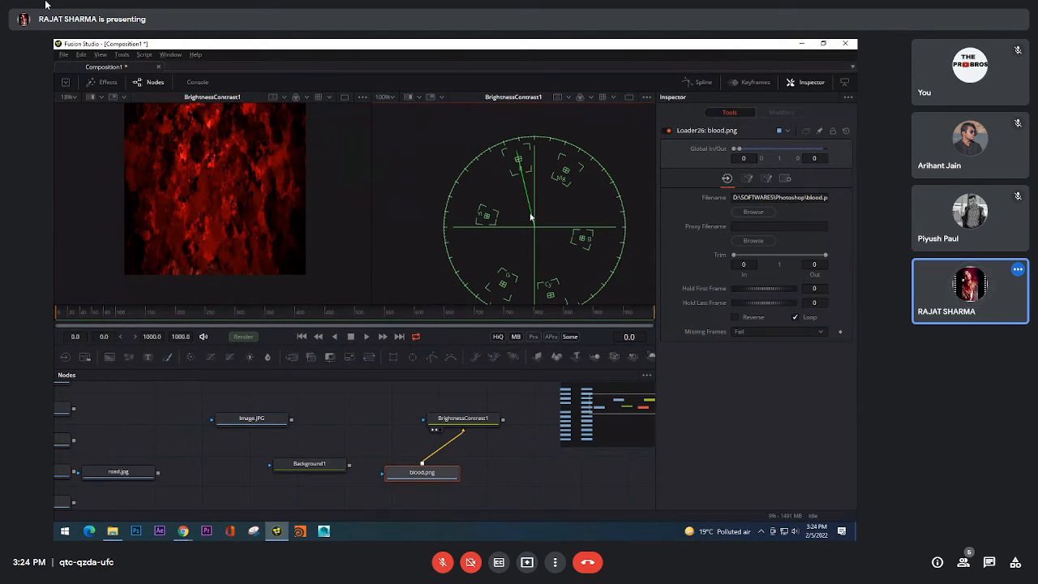
scroll(531, 218, "up", 1)
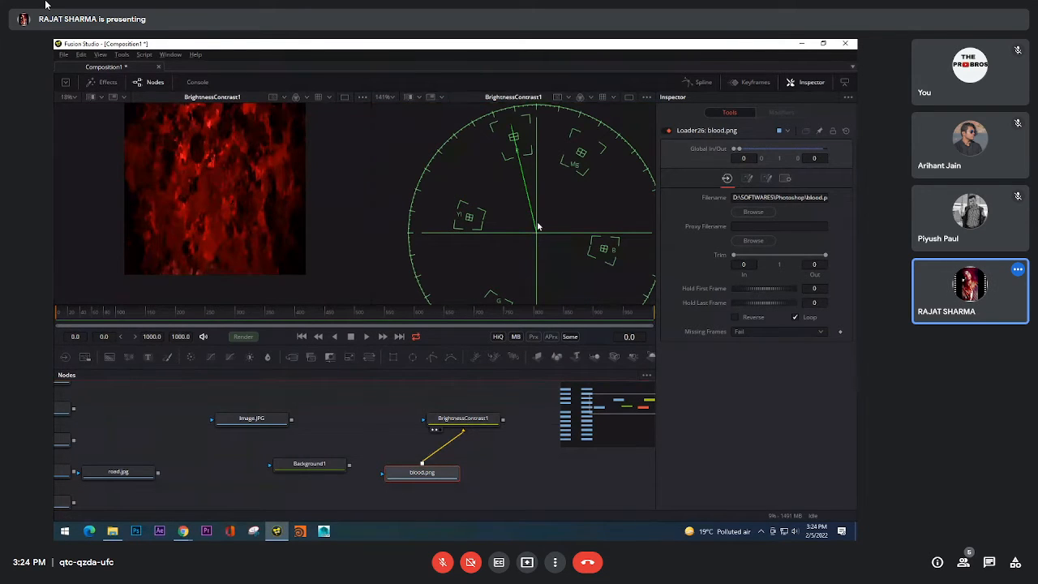
scroll(270, 193, "up", 6)
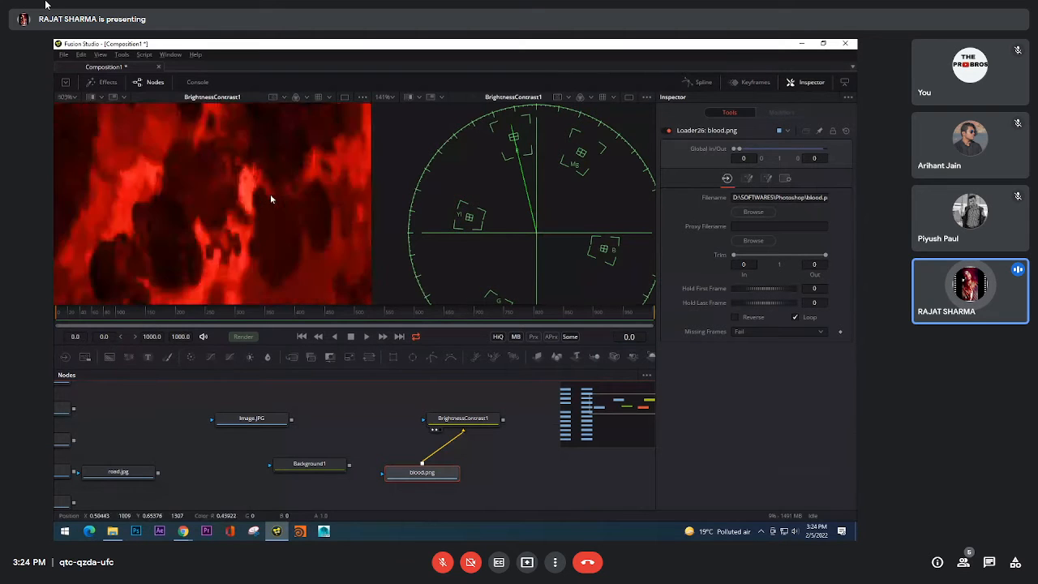
scroll(173, 183, "up", 3)
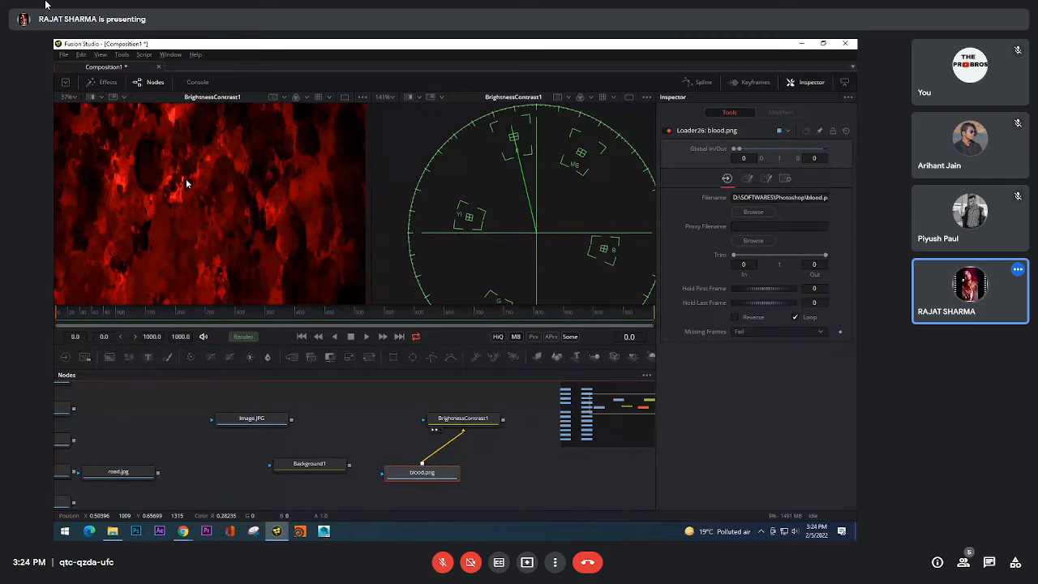
scroll(185, 179, "down", 8)
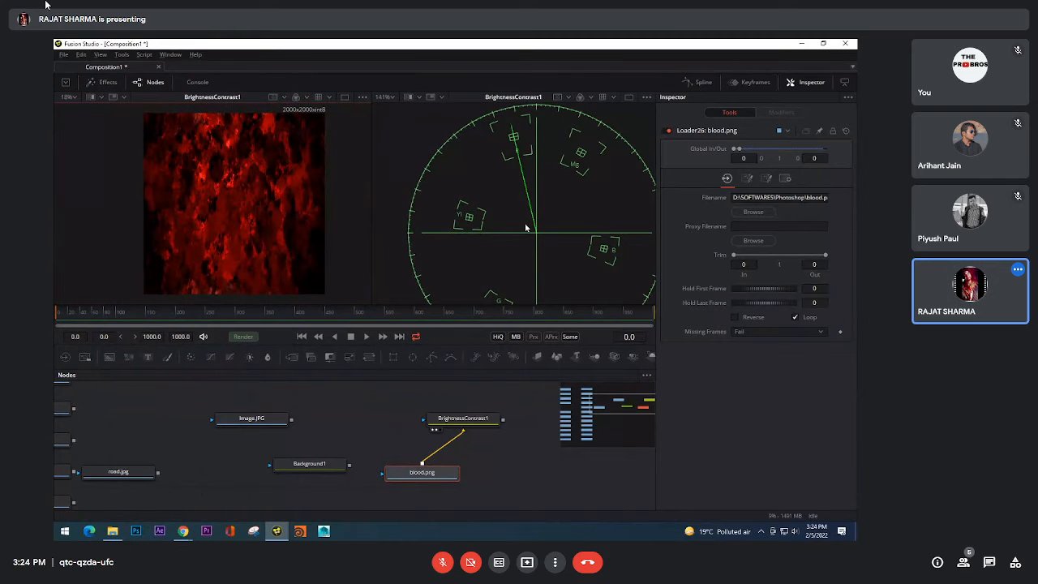
scroll(528, 228, "down", 3)
Step: Delete the blood.png node and import Girl_B&W.jpg from the Photoshop folder as the input of BrightnessContrast1
left_click_drag(439, 483, 428, 498)
key("Delete")
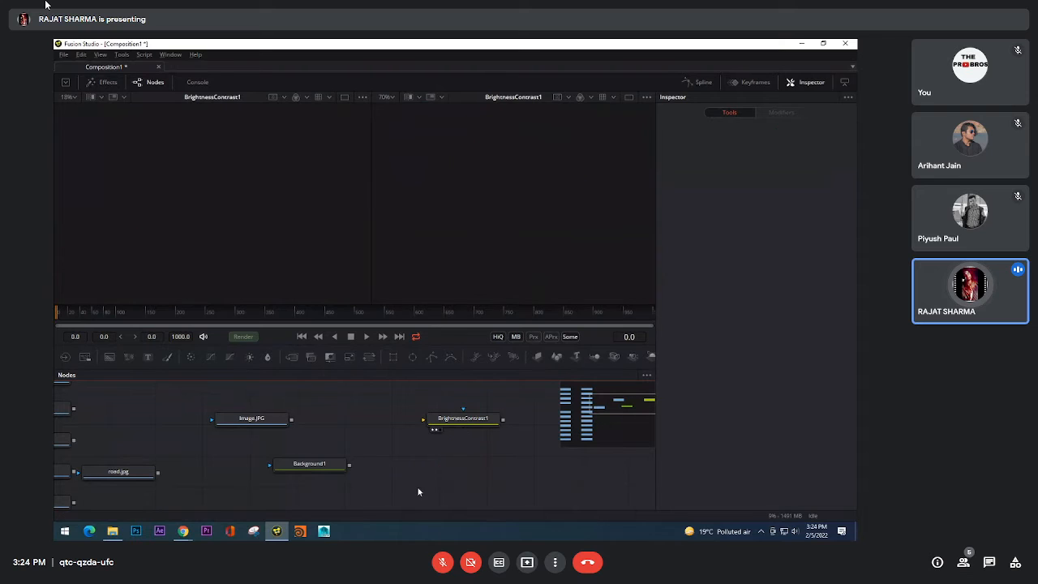
key("alt+Tab")
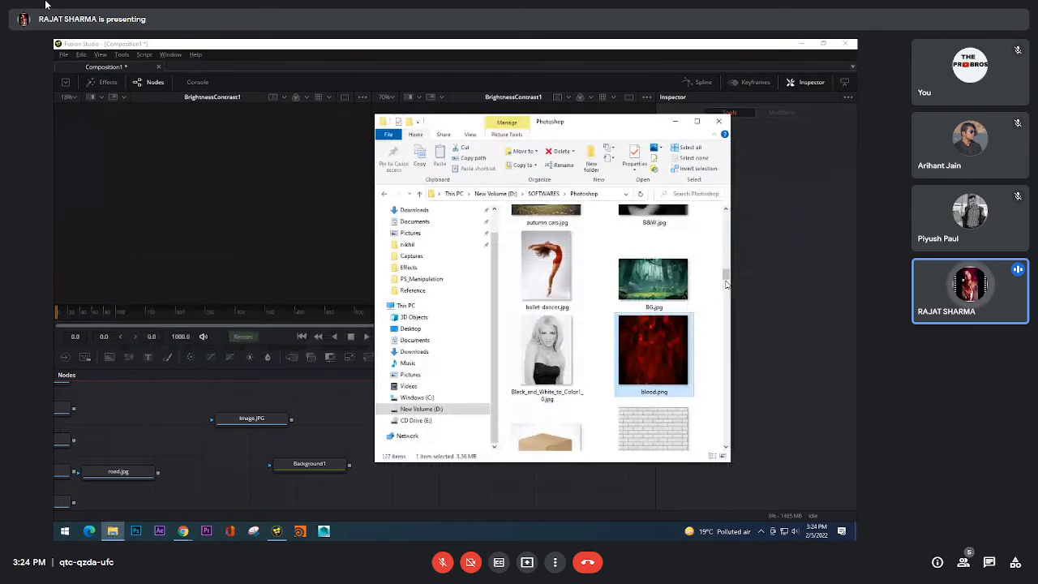
left_click_drag(728, 279, 735, 337)
left_click_drag(654, 356, 458, 422)
left_click(460, 419)
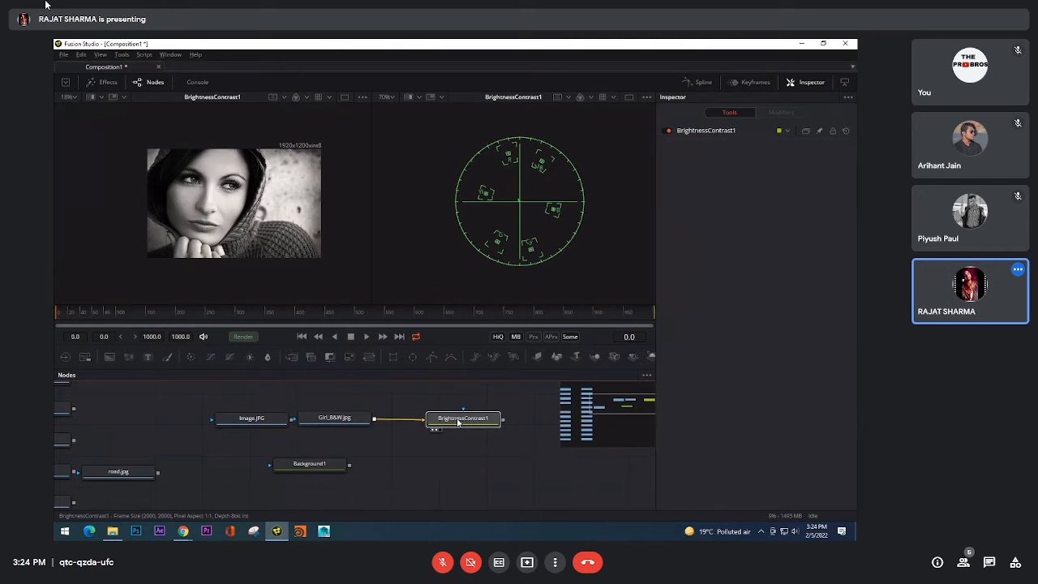
Step: Show Girl_B&W.jpg in the image viewer and examine the vectorscope trace near its center
left_click_drag(338, 419, 224, 210)
scroll(223, 210, "up", 3)
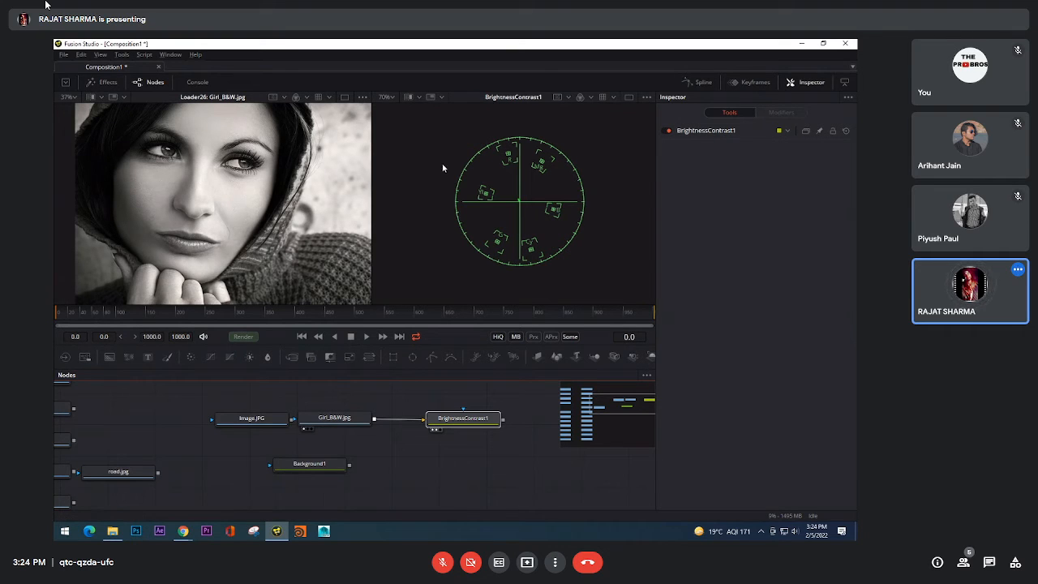
scroll(507, 192, "up", 4)
scroll(507, 192, "up", 5)
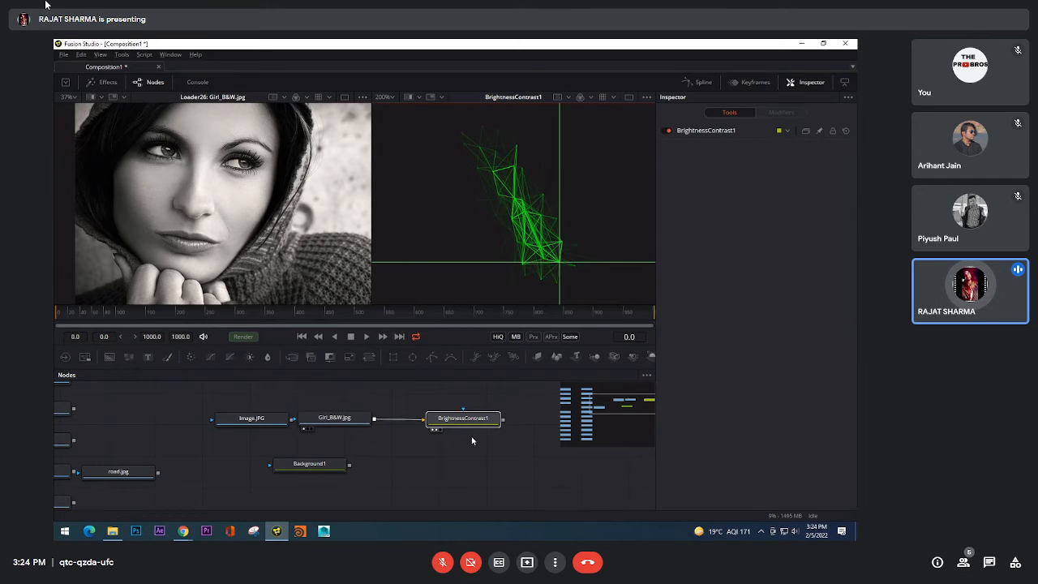
Step: Set the saturation of BrightnessContrast1 to 0.0, compare the vectorscope trace, and reset the saturation to 1.0
left_click_drag(472, 438, 455, 446)
left_click(448, 430)
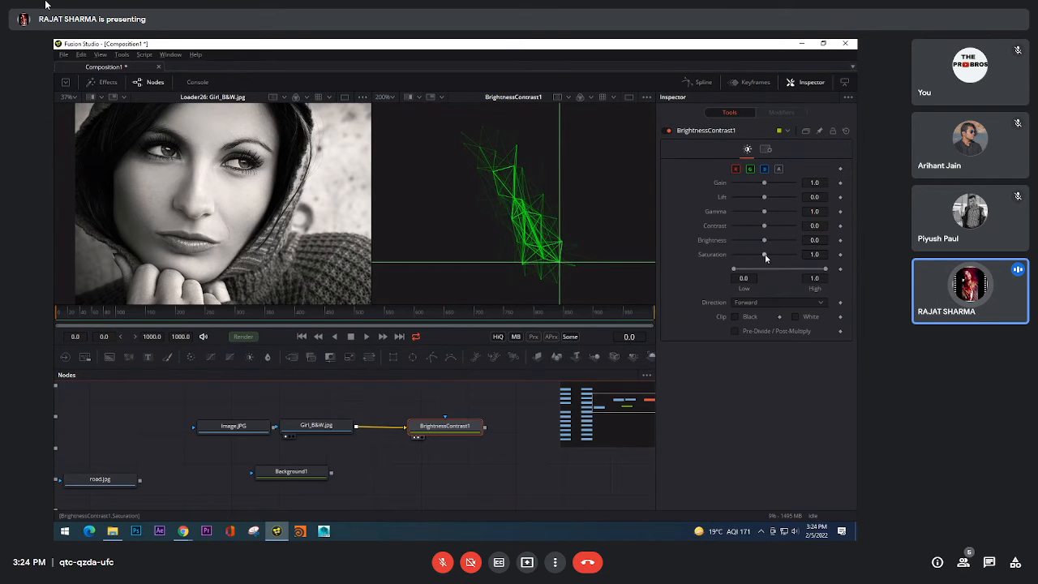
left_click_drag(766, 258, 733, 258)
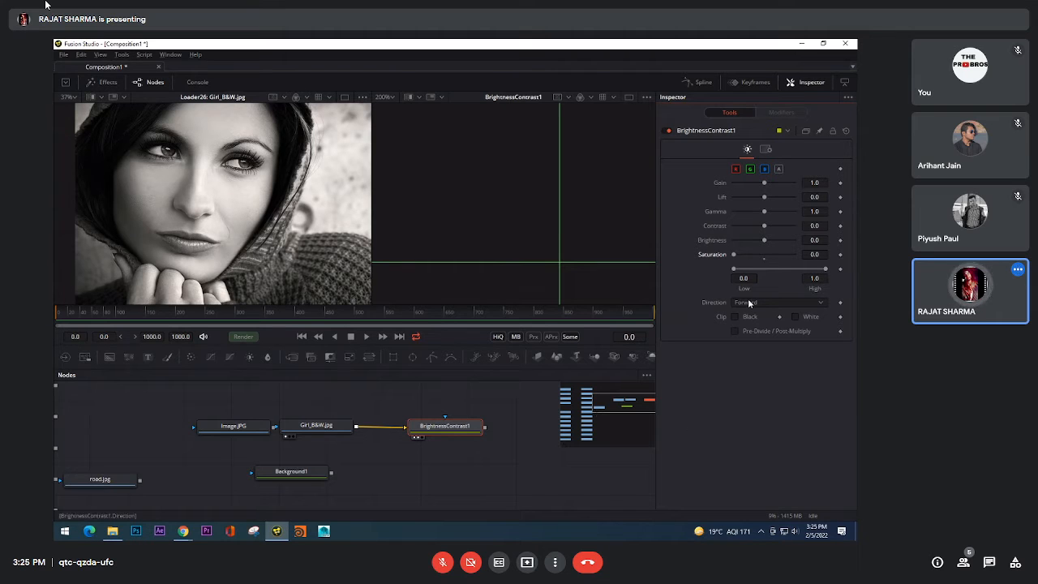
left_click(764, 259)
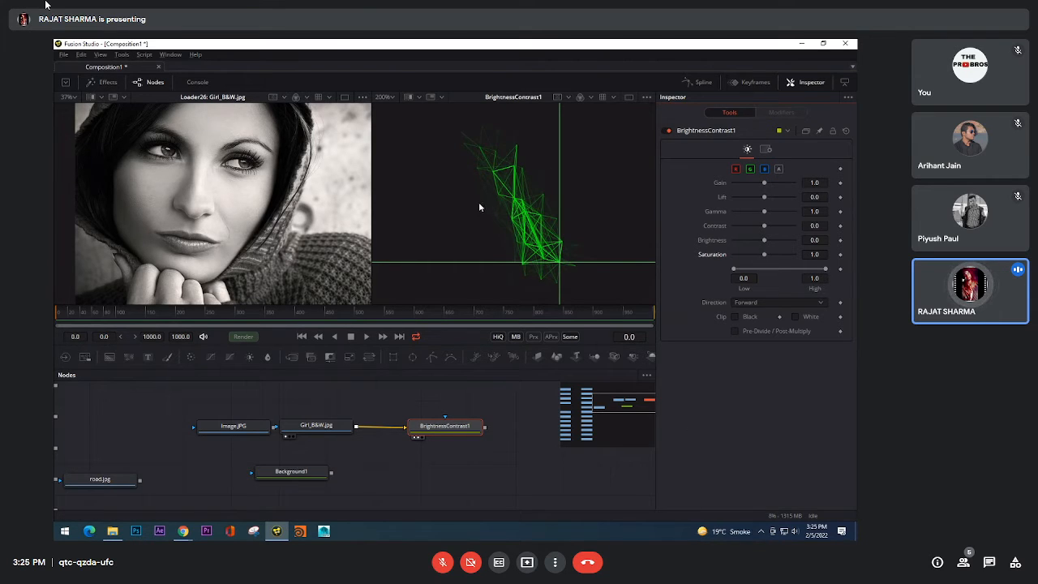
Step: Examine the cheek, hair and lips of the black-and-white portrait up close for slight color tints
scroll(268, 202, "up", 3)
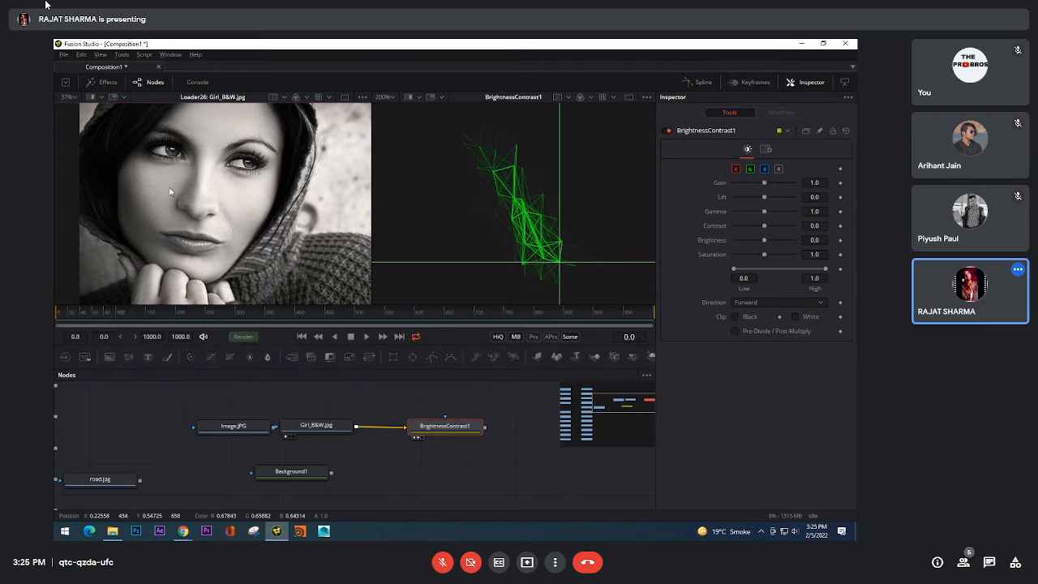
scroll(323, 203, "up", 4)
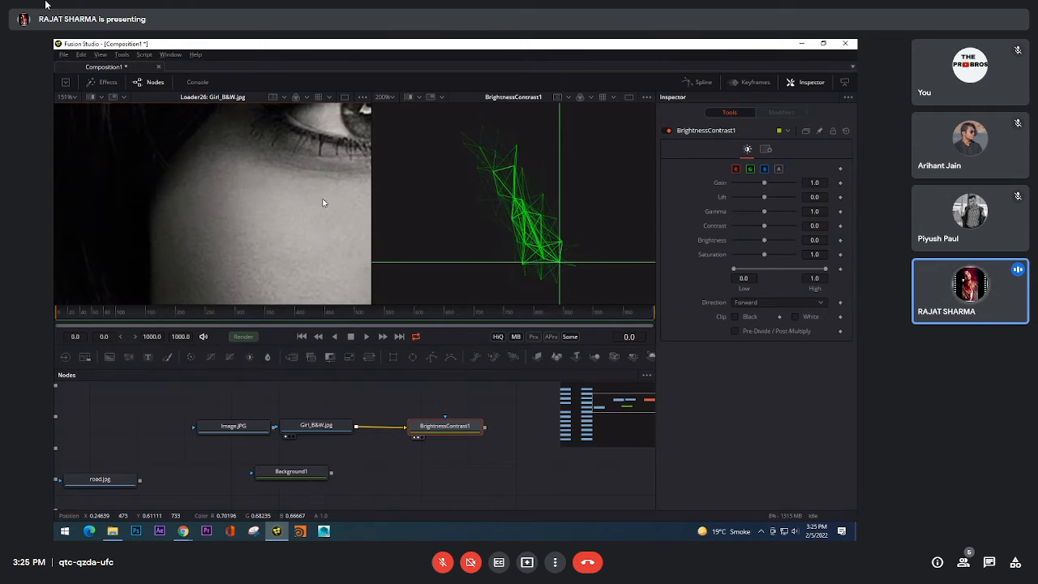
scroll(323, 202, "down", 5)
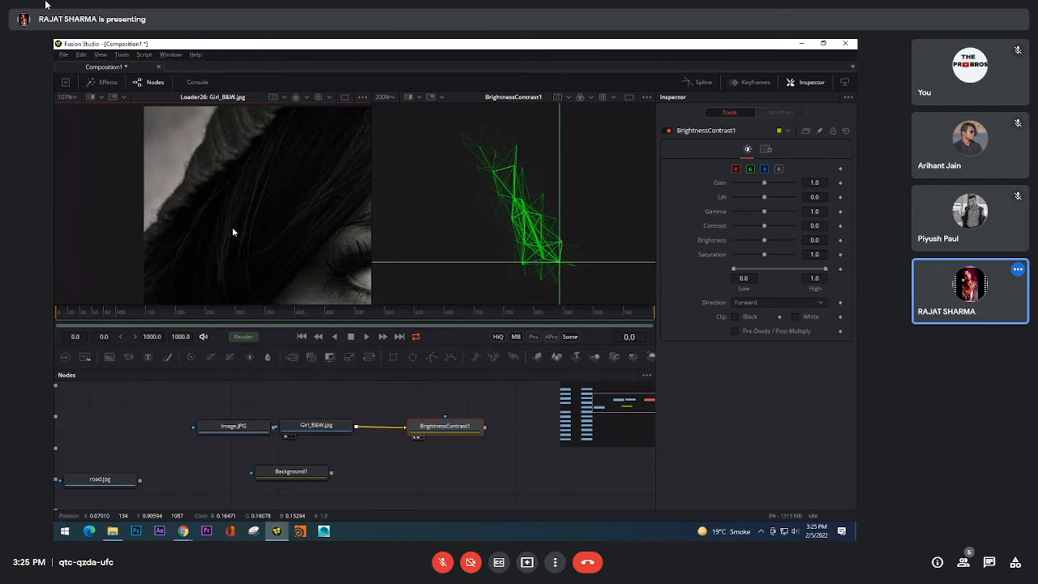
scroll(239, 219, "up", 5)
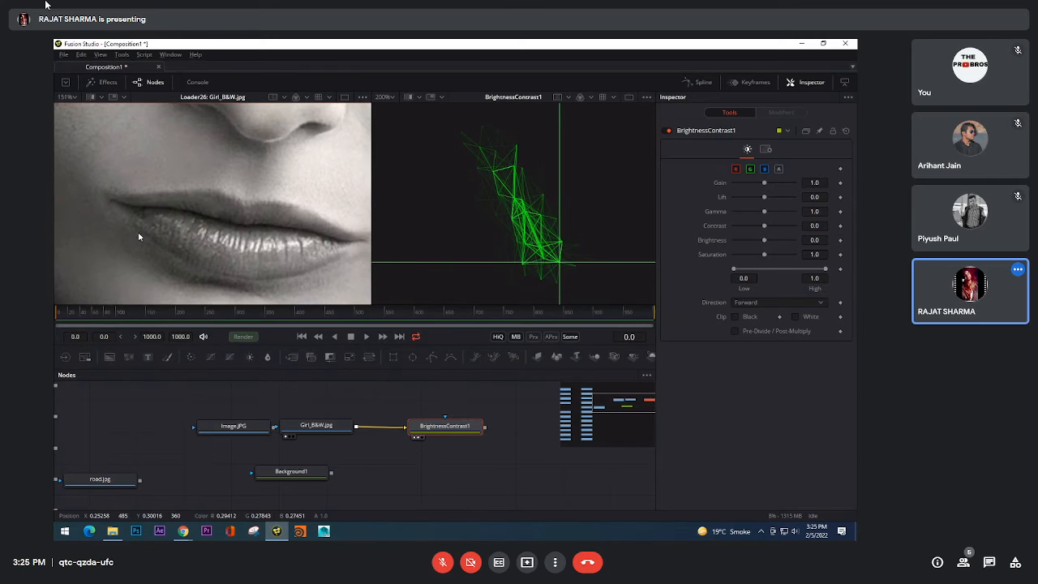
scroll(227, 235, "up", 1)
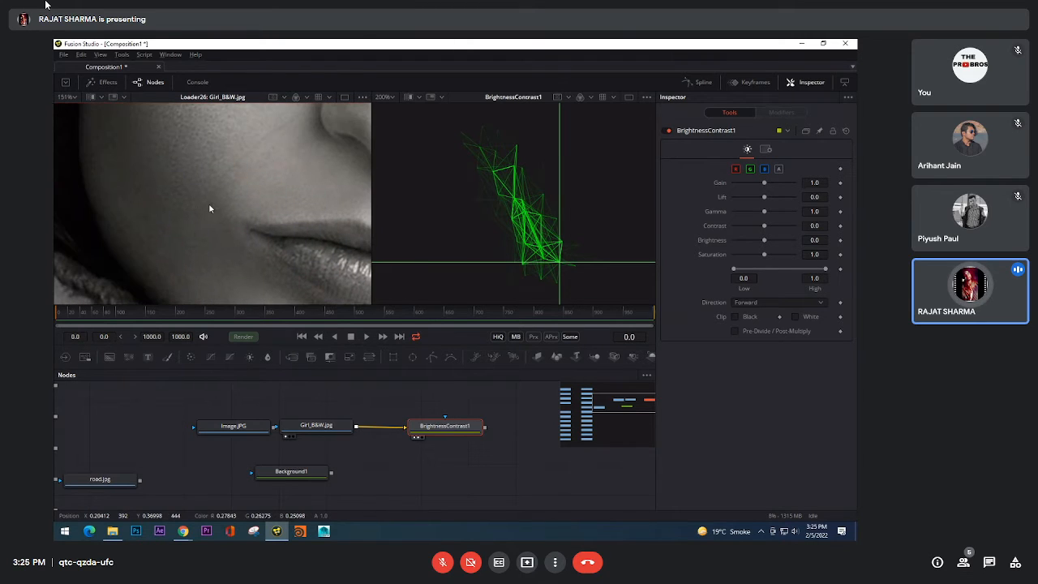
scroll(196, 206, "up", 2)
scroll(196, 206, "up", 1)
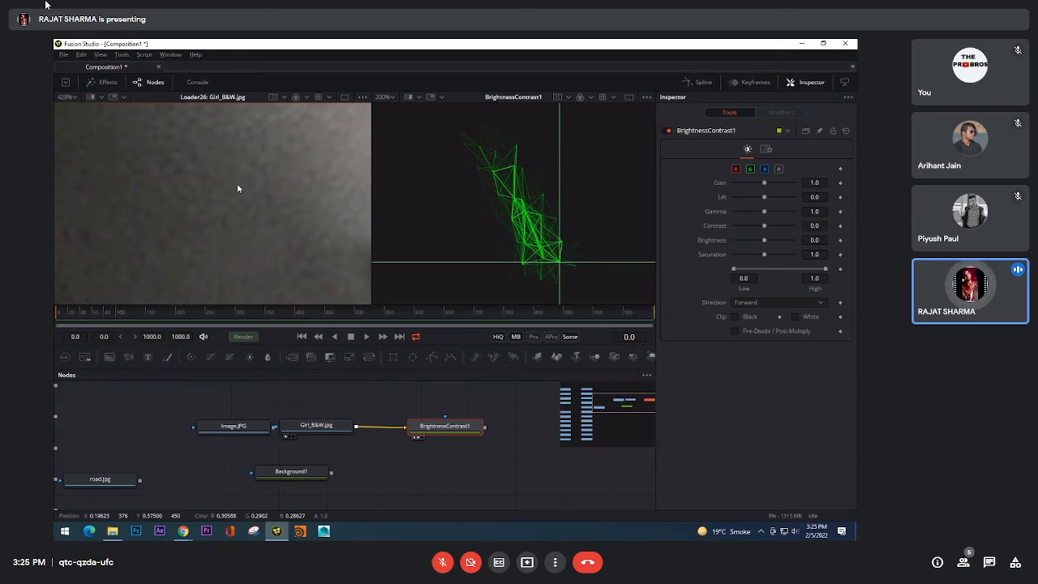
Step: Set the saturation of BrightnessContrast1 to 0.0 and show its output in the image viewer instead of Girl_B&W.jpg
left_click_drag(765, 255, 675, 255)
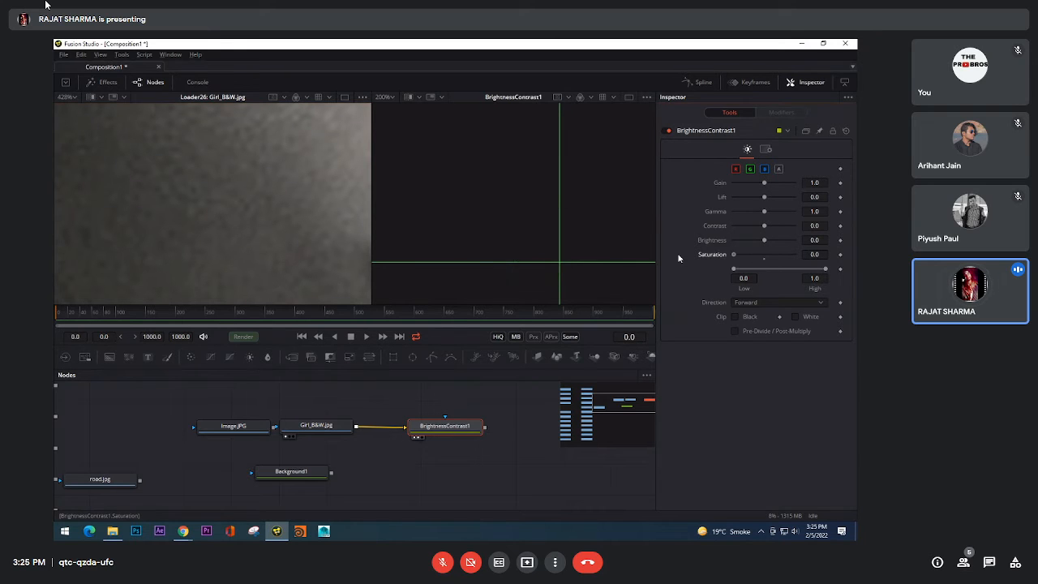
scroll(280, 209, "down", 2)
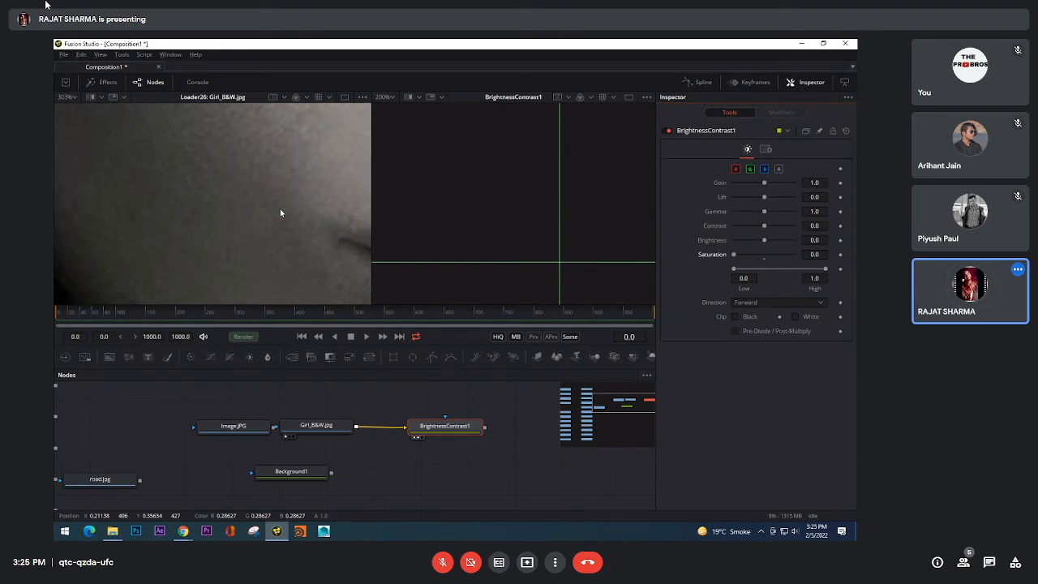
scroll(262, 208, "down", 2)
left_click(455, 431)
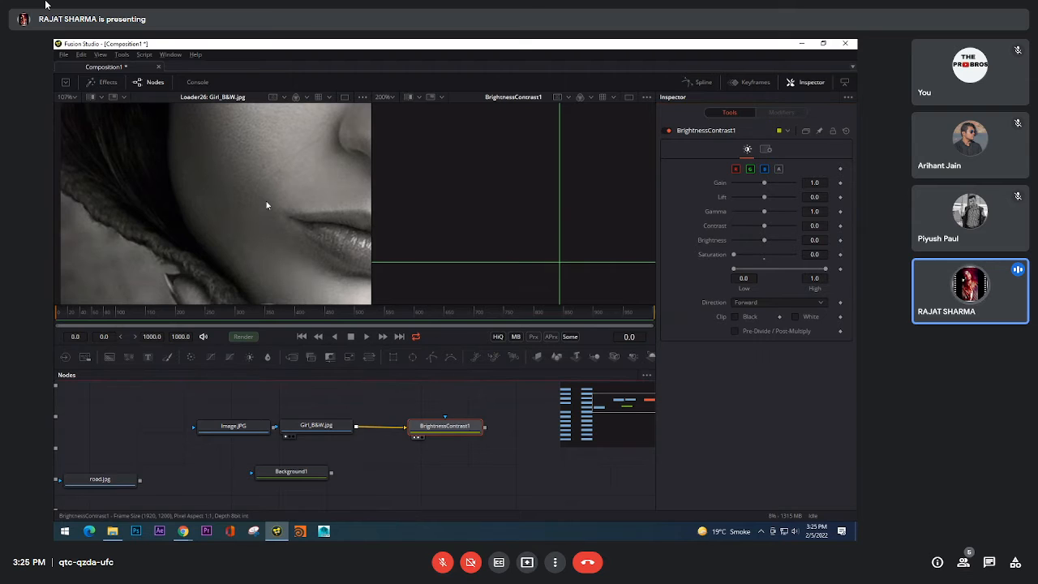
key("1")
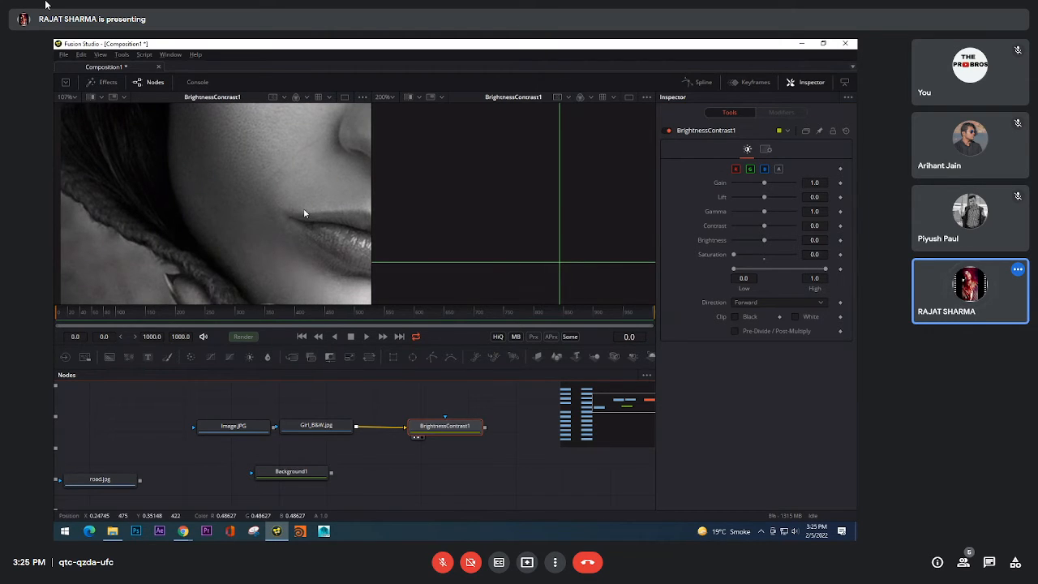
Step: Toggle BrightnessContrast1 off and on to compare the portrait's cheek and vectorscope trace with and without desaturation
scroll(321, 204, "up", 3)
left_click(667, 132)
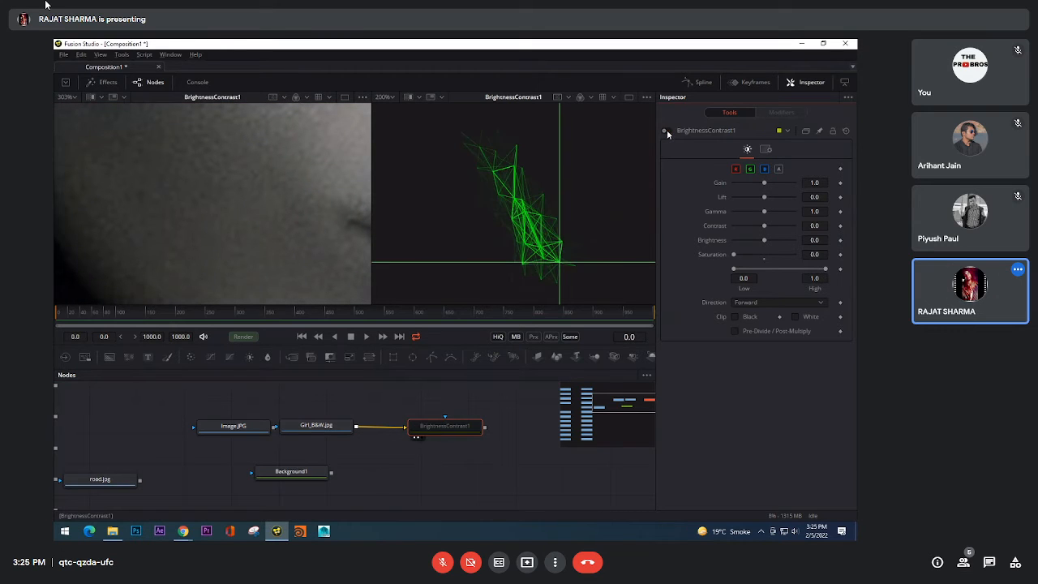
left_click(667, 132)
left_click(668, 132)
left_click(667, 131)
scroll(265, 198, "up", 3)
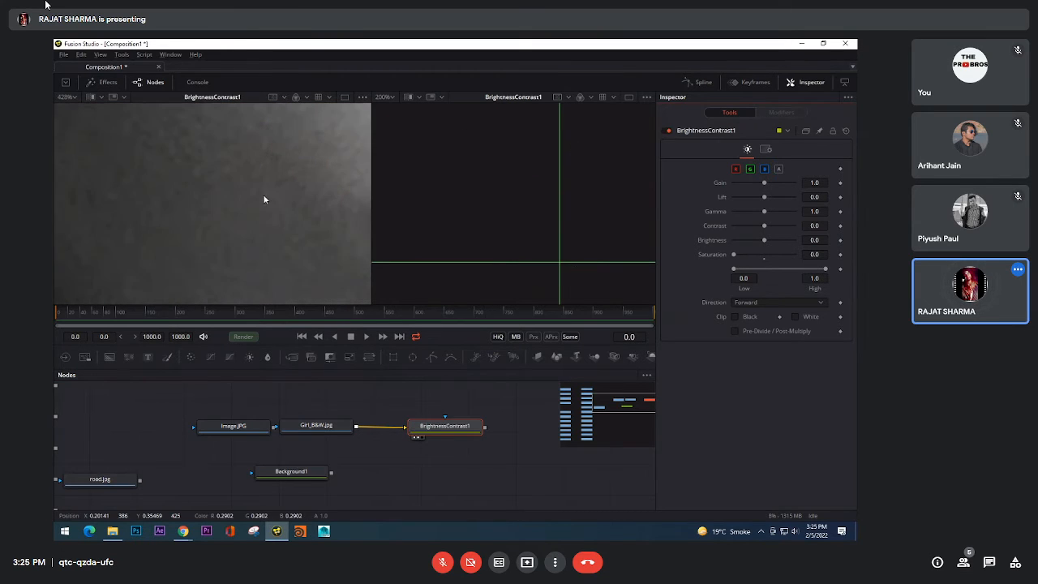
Step: Compare the magnified skin and full portrait with the vectorscope trace while toggling BrightnessContrast1 off and on
left_click(667, 131)
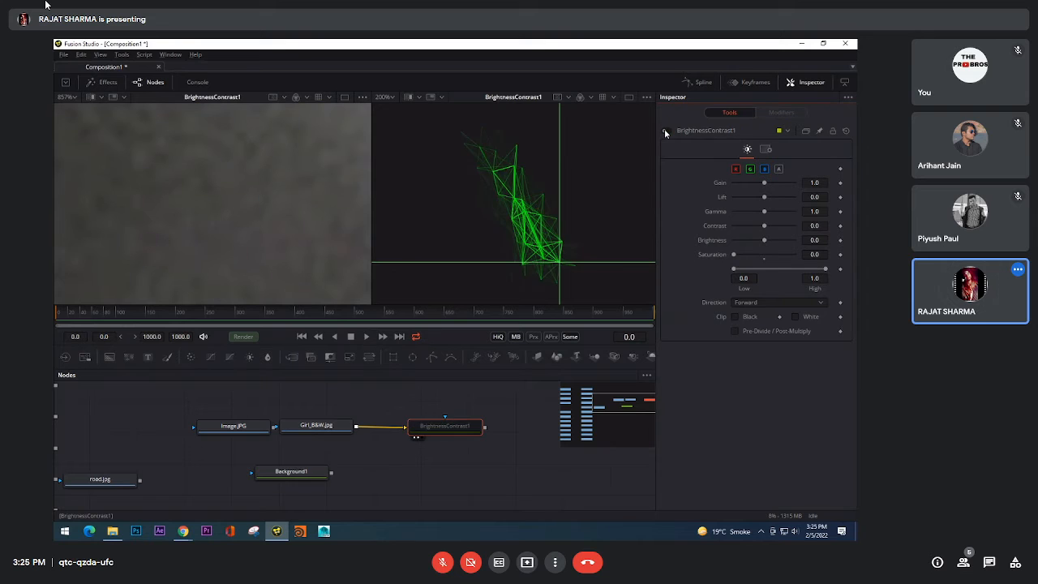
left_click(667, 131)
left_click(668, 132)
left_click(668, 132)
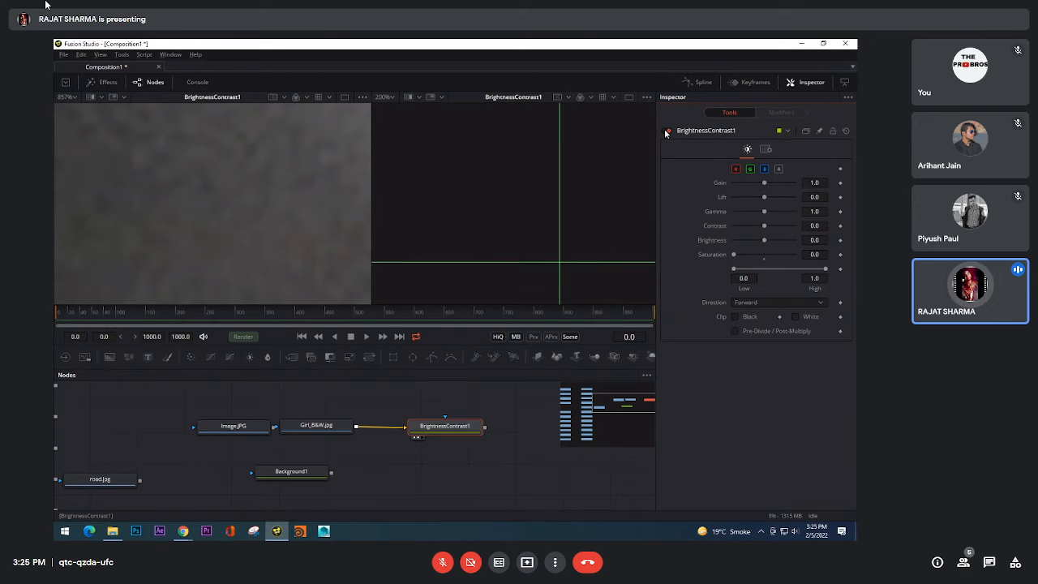
left_click(668, 131)
left_click(668, 131)
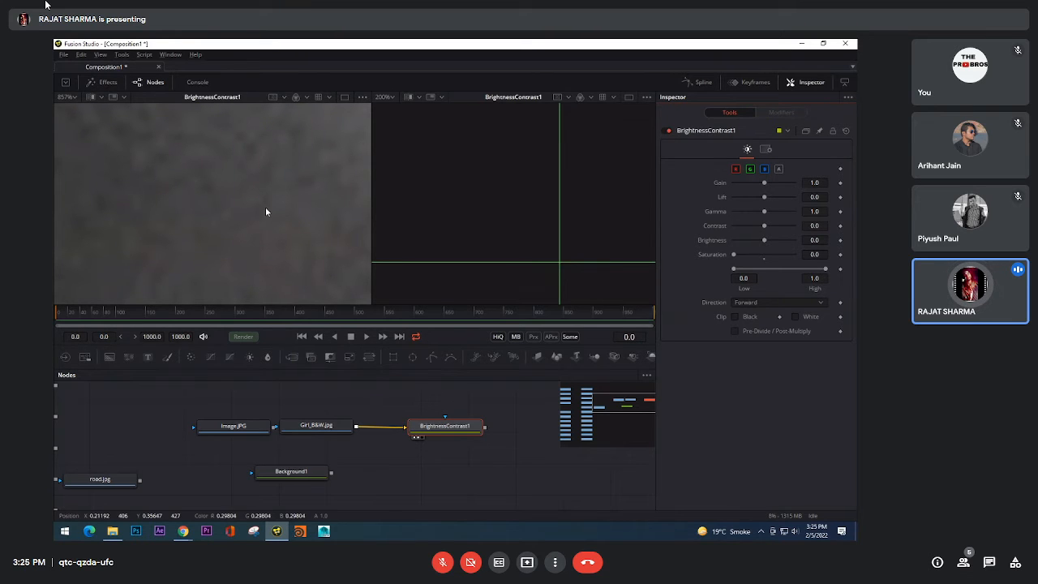
scroll(266, 209, "down", 2)
scroll(264, 209, "down", 5)
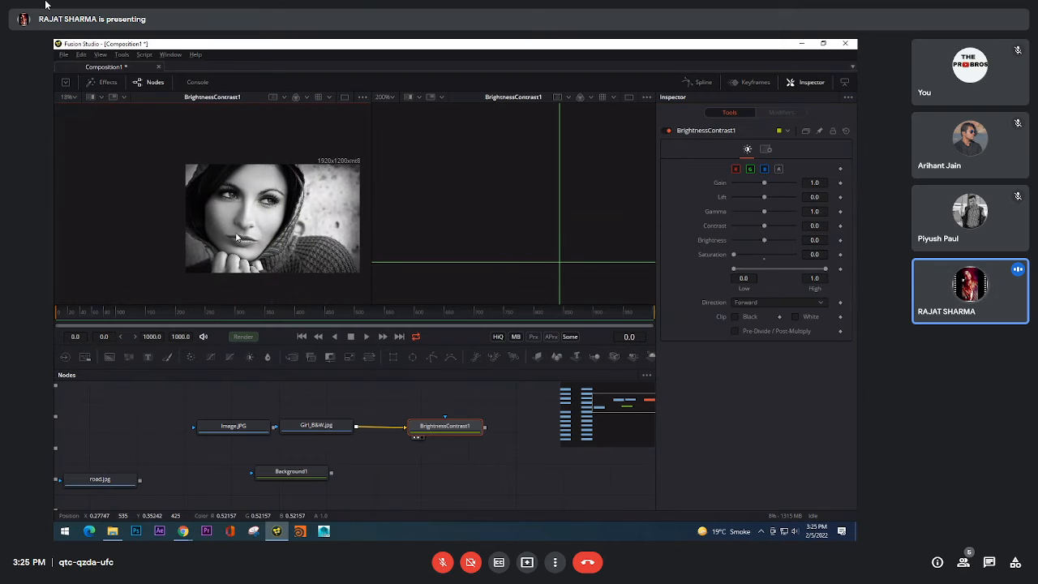
left_click(72, 106)
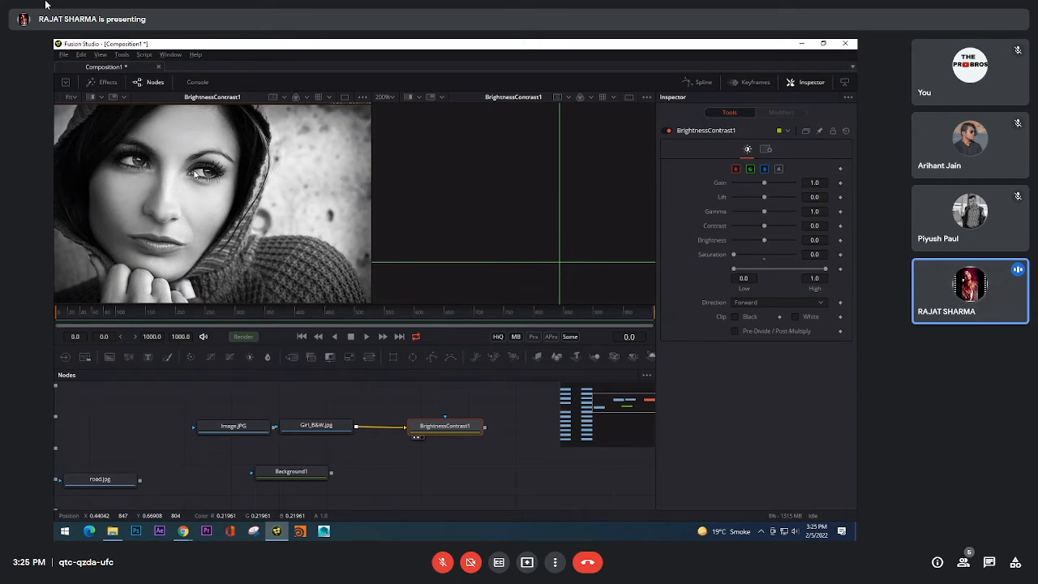
scroll(560, 231, "down", 4)
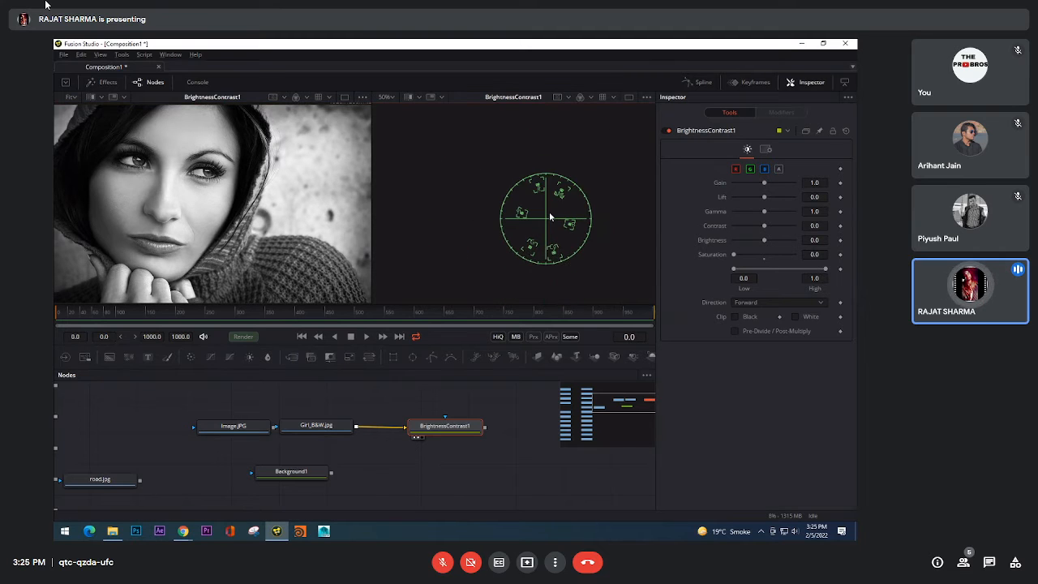
scroll(549, 217, "up", 2)
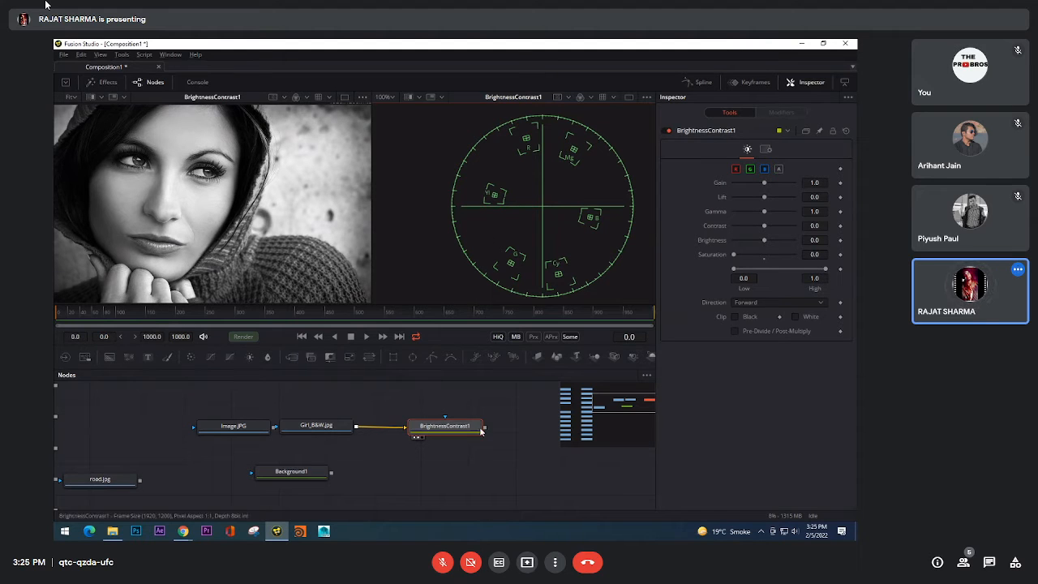
Step: Change the scope view from Vectorscope to 3D Histogram and rotate the color cube to inspect the portrait's color distribution
right_click(591, 145)
mouse_move(610, 217)
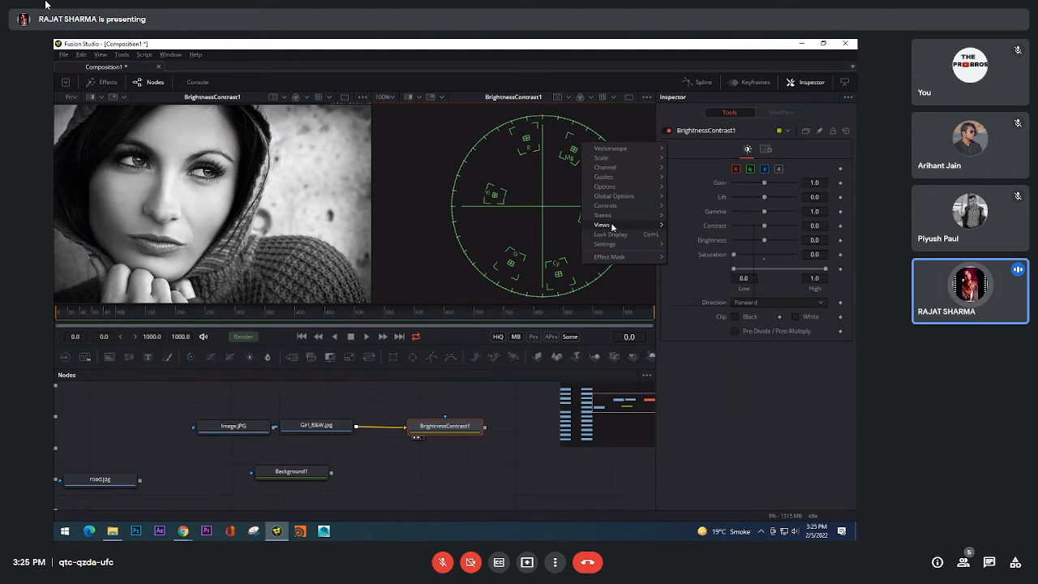
left_click(693, 272)
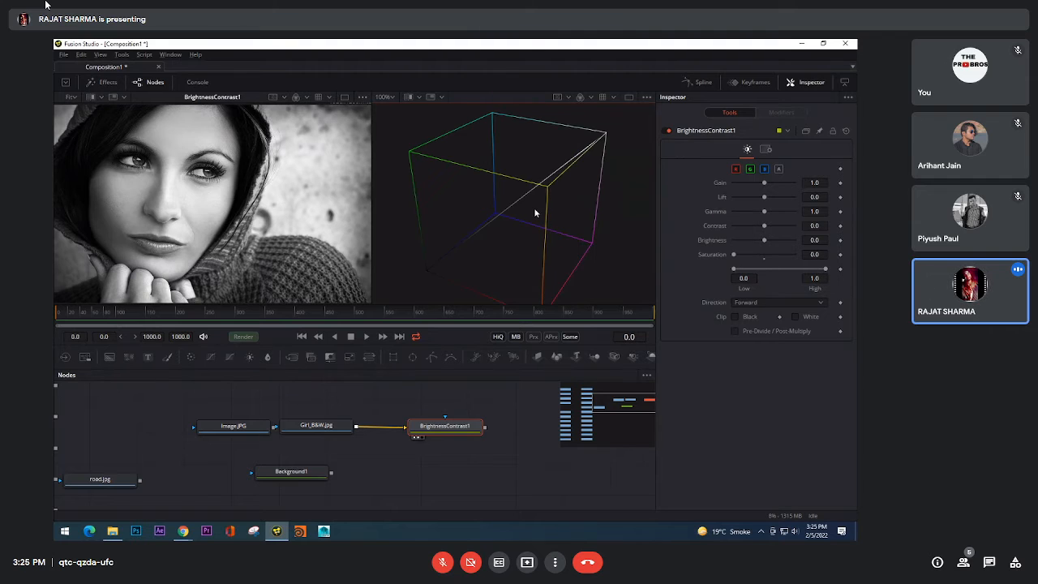
left_click_drag(519, 232, 578, 151)
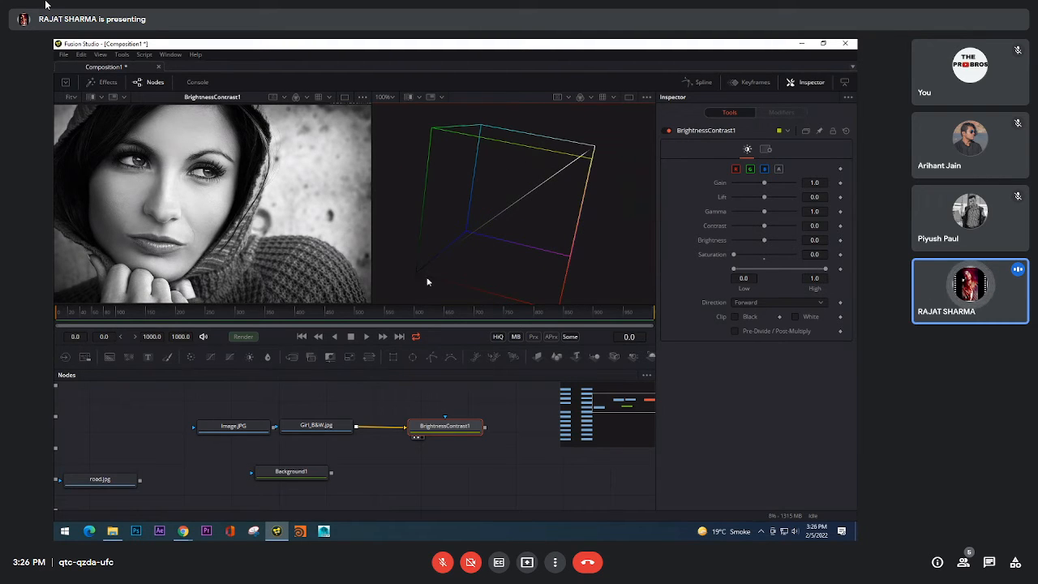
Step: Switch the scope view to 2D Viewer and from there to Histogram to inspect the portrait's tonal distribution
right_click(492, 236)
mouse_move(519, 304)
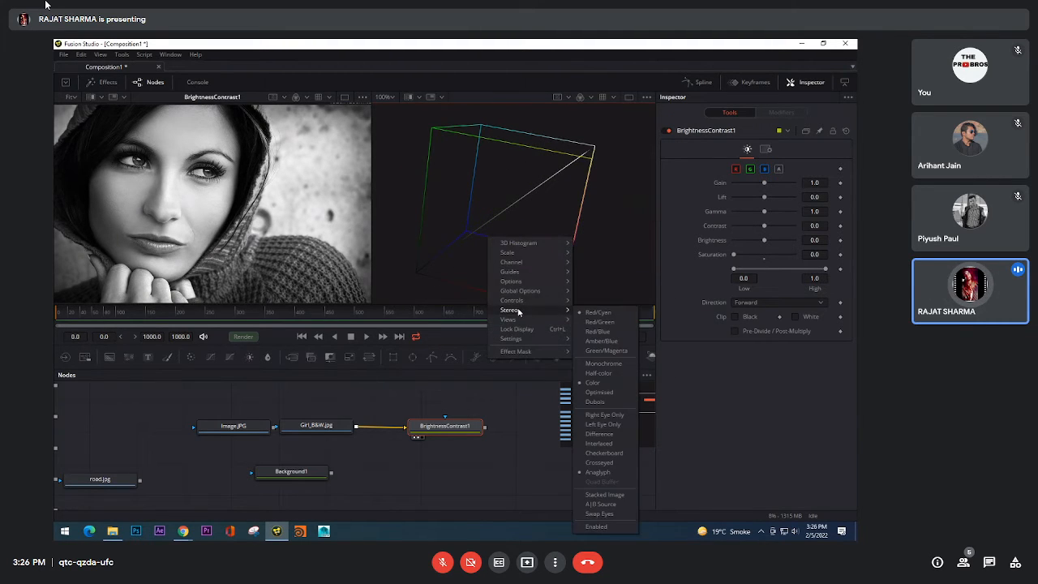
left_click(614, 353)
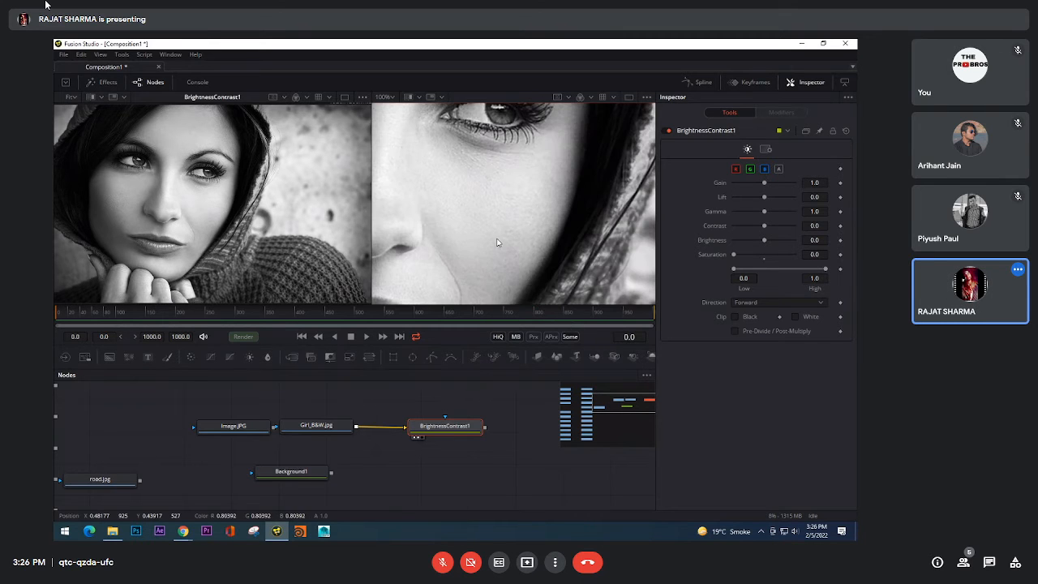
right_click(500, 237)
mouse_move(536, 356)
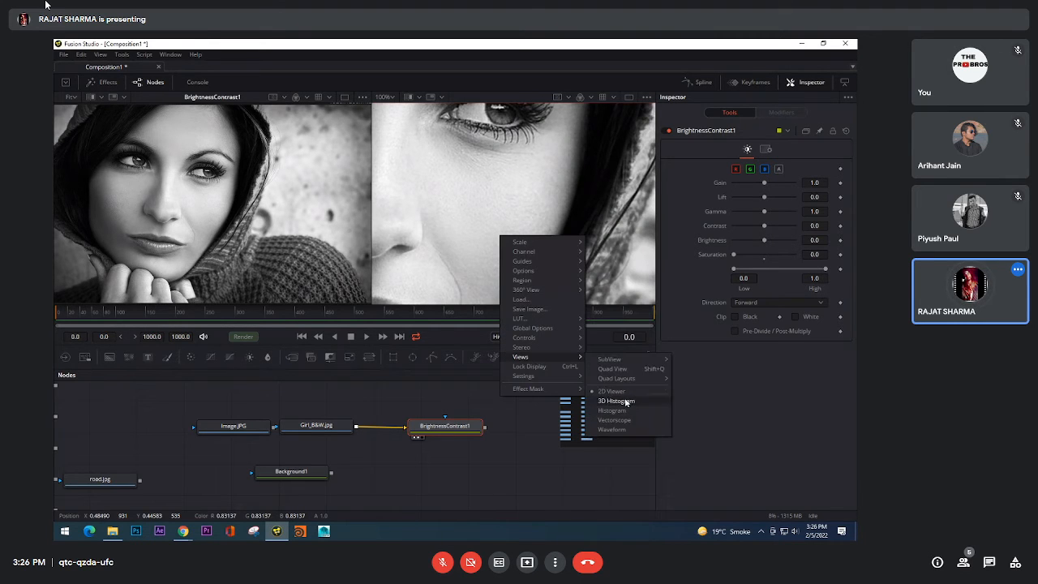
left_click(613, 410)
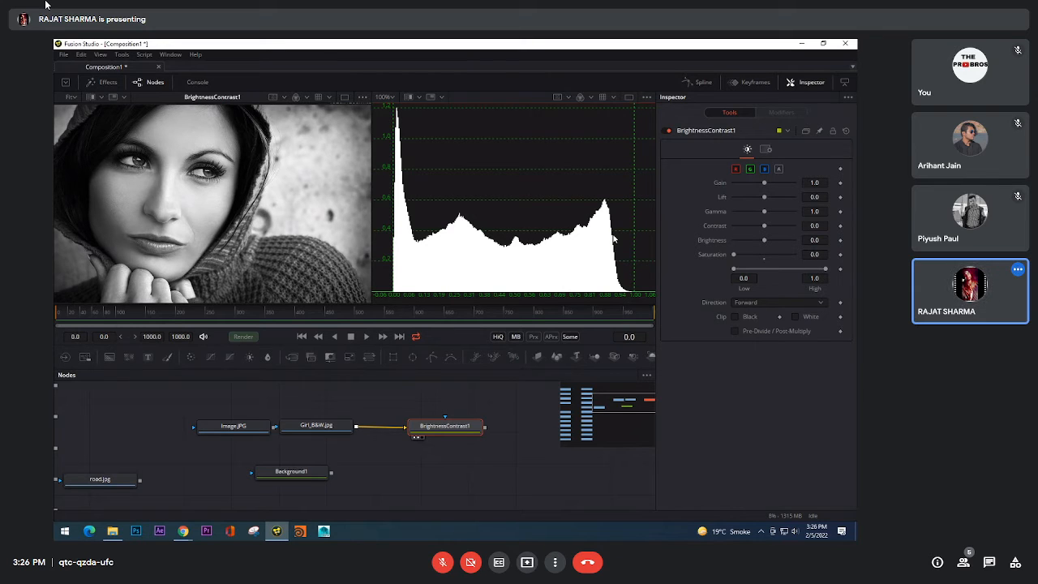
Step: Return the scope view to Vectorscope and reset the saturation of BrightnessContrast1 to 1.0
right_click(499, 201)
mouse_move(557, 285)
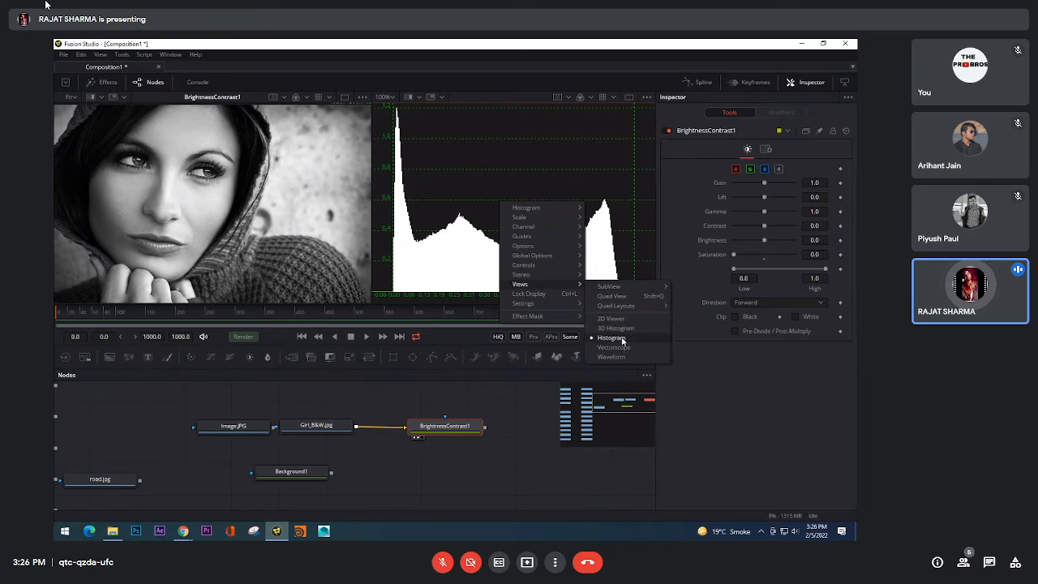
left_click(608, 339)
left_click(461, 433)
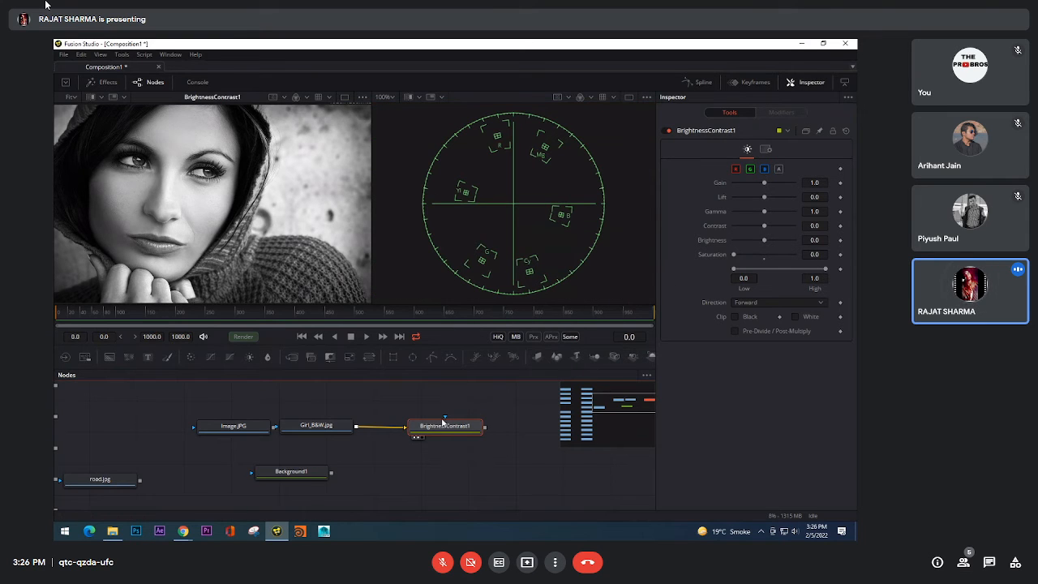
left_click(764, 255)
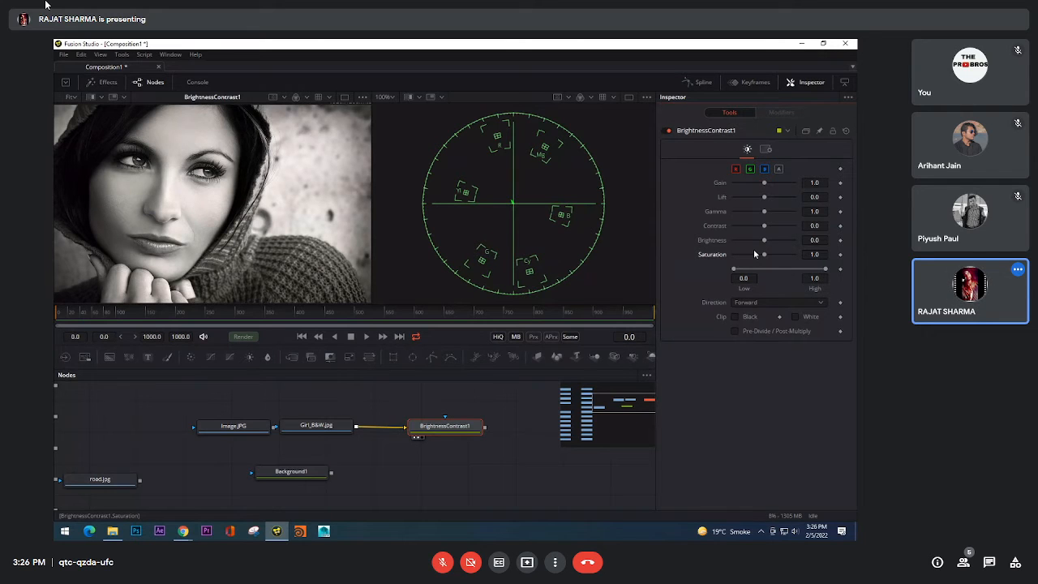
Step: Delete the Girl_B&W.jpg loader and connect Image.JPG to BrightnessContrast1
left_click(310, 430)
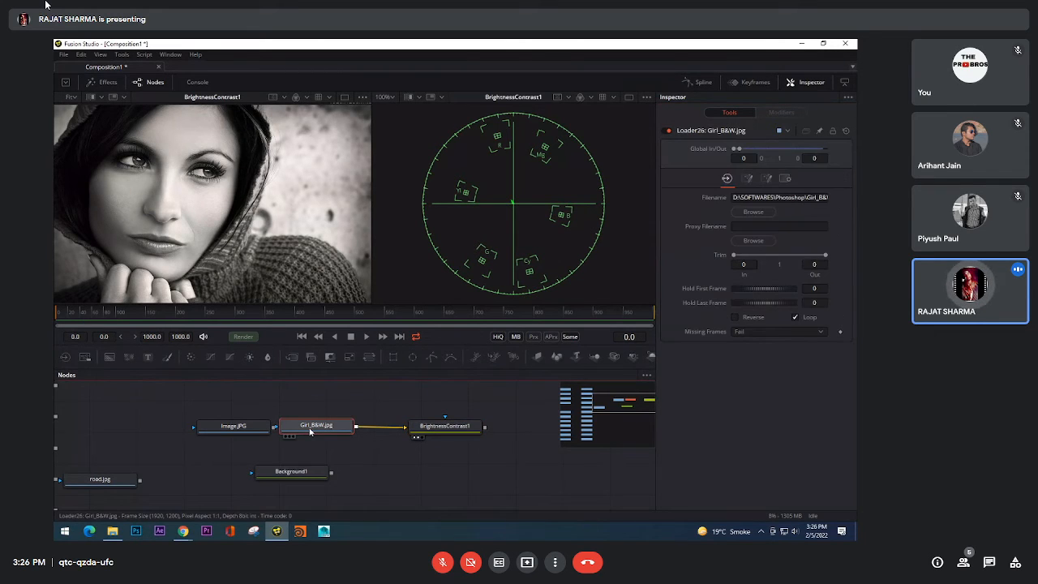
key("Delete")
left_click_drag(277, 428, 454, 428)
left_click(462, 430)
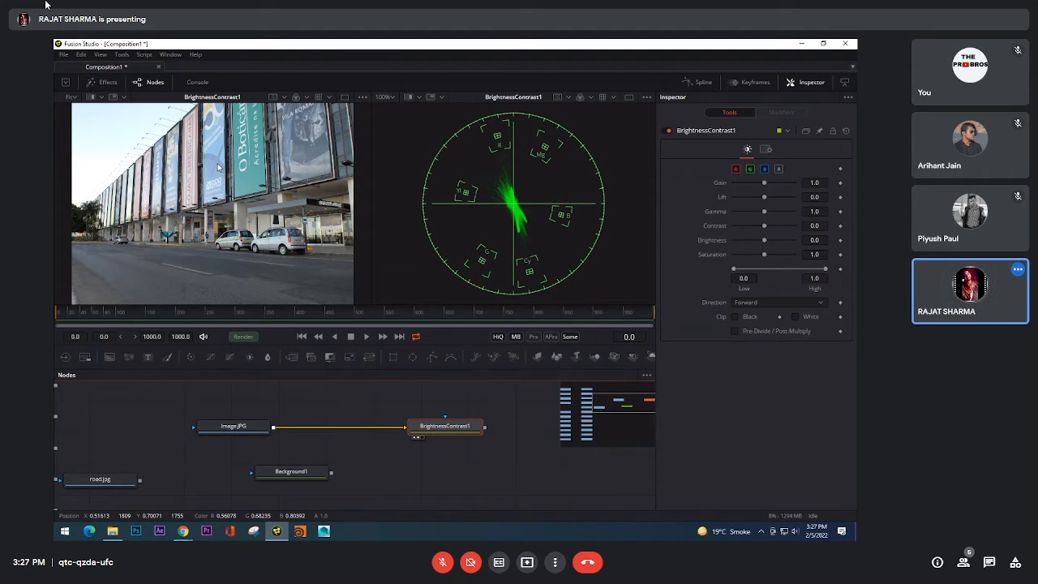
Step: Examine the building photo's vectorscope trace, lower the BrightnessContrast1 saturation to 0.0 for comparison, and reset it to 1.0
scroll(485, 179, "up", 5)
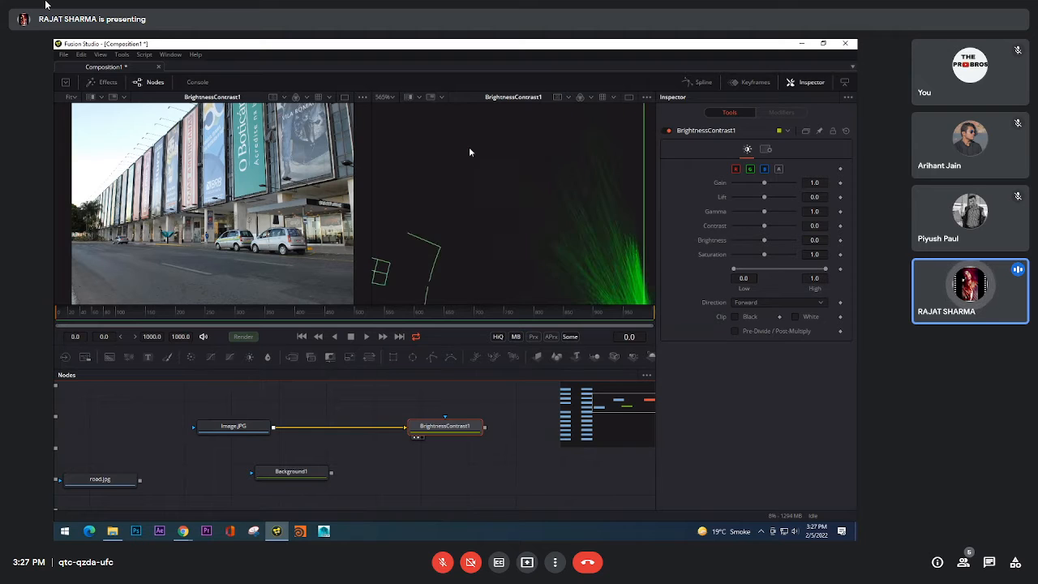
scroll(446, 190, "down", 3)
left_click_drag(651, 291, 621, 267)
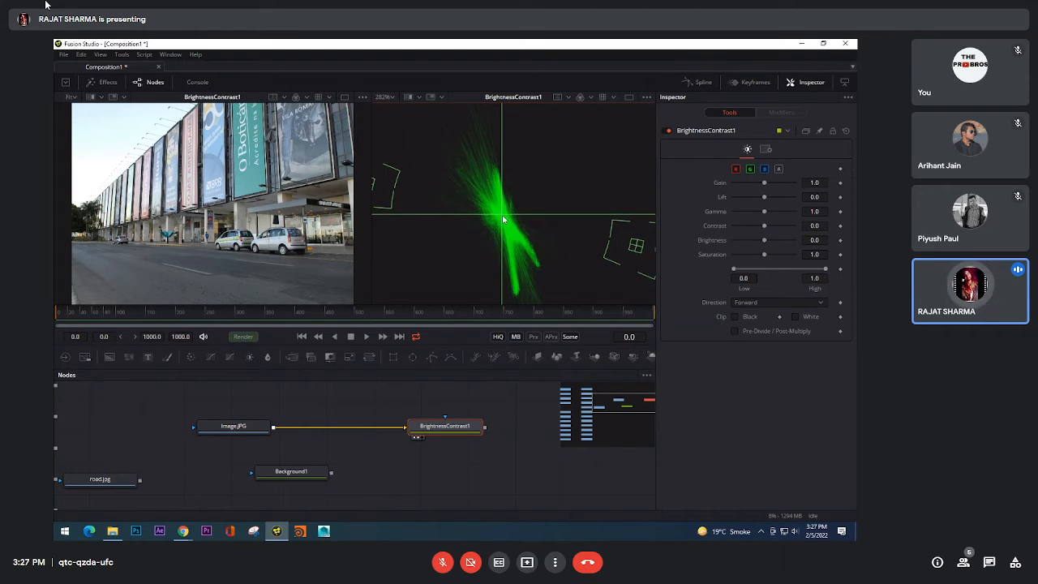
scroll(500, 217, "down", 2)
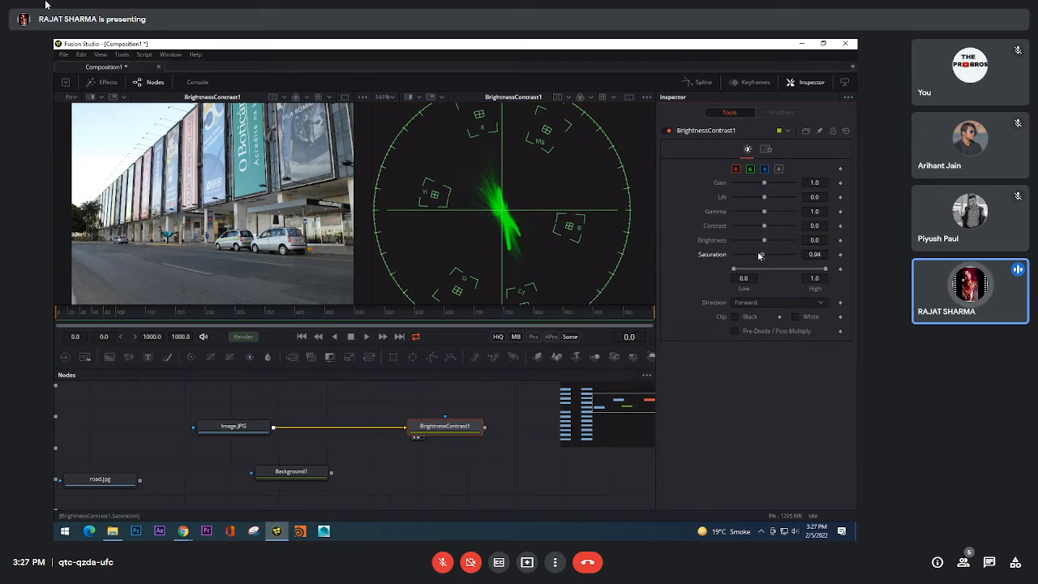
left_click_drag(764, 254, 715, 256)
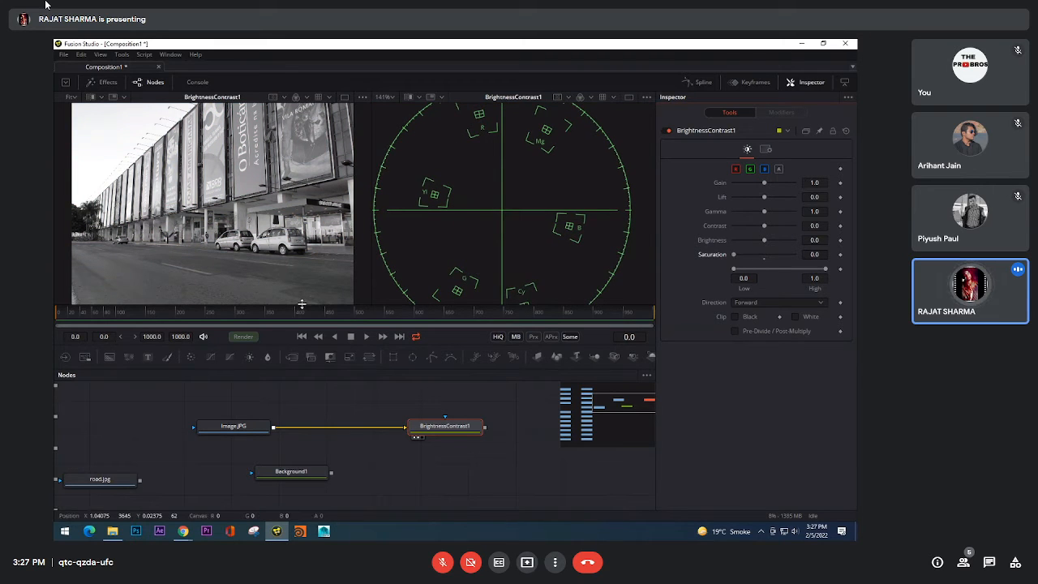
left_click(764, 254)
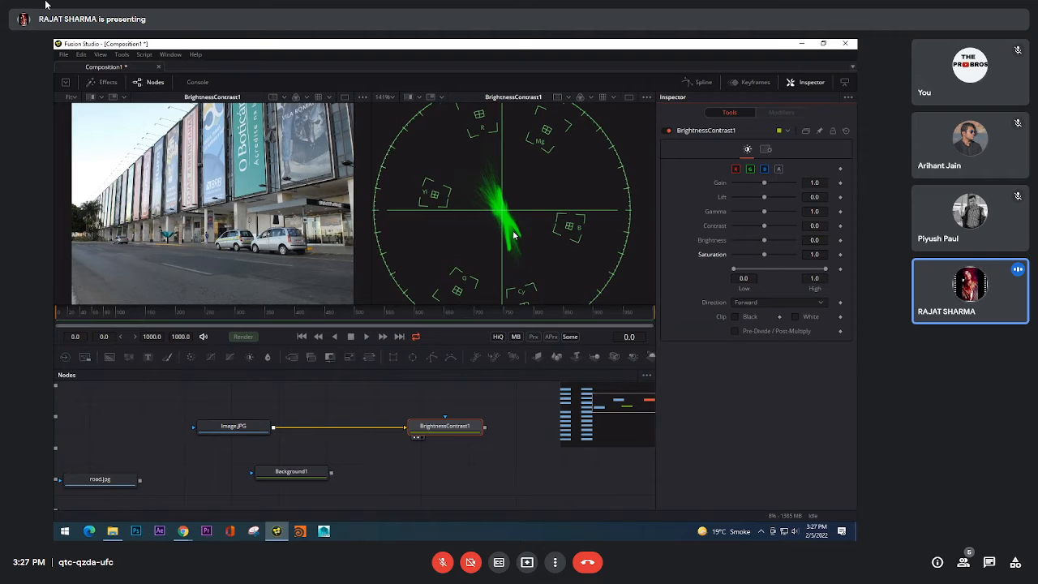
Step: Raise the saturation of BrightnessContrast1 to 1.95 to compare the vectorscope trace, and reset it to 1.0
scroll(514, 235, "down", 1)
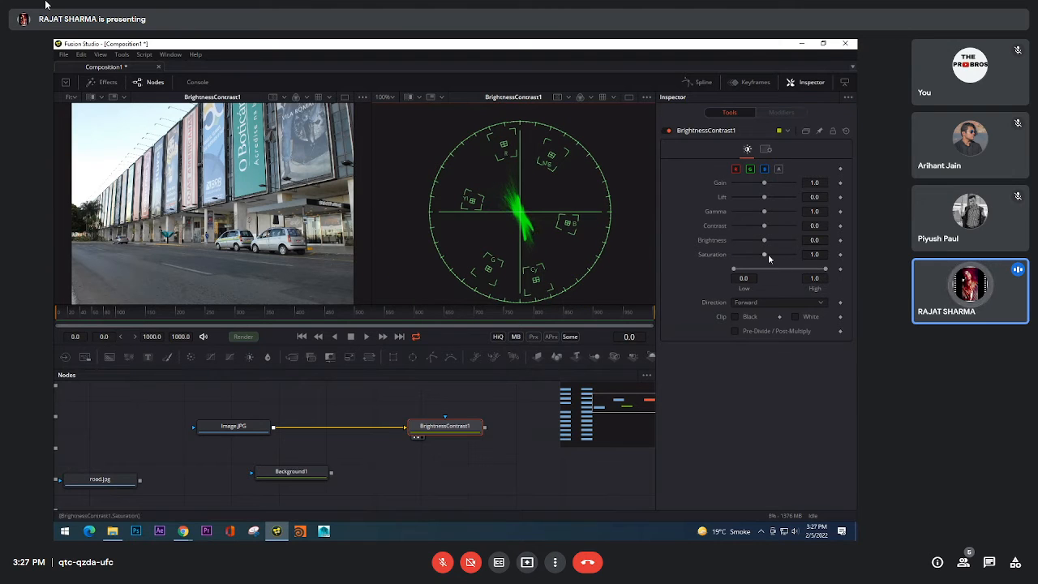
left_click_drag(764, 257, 772, 256)
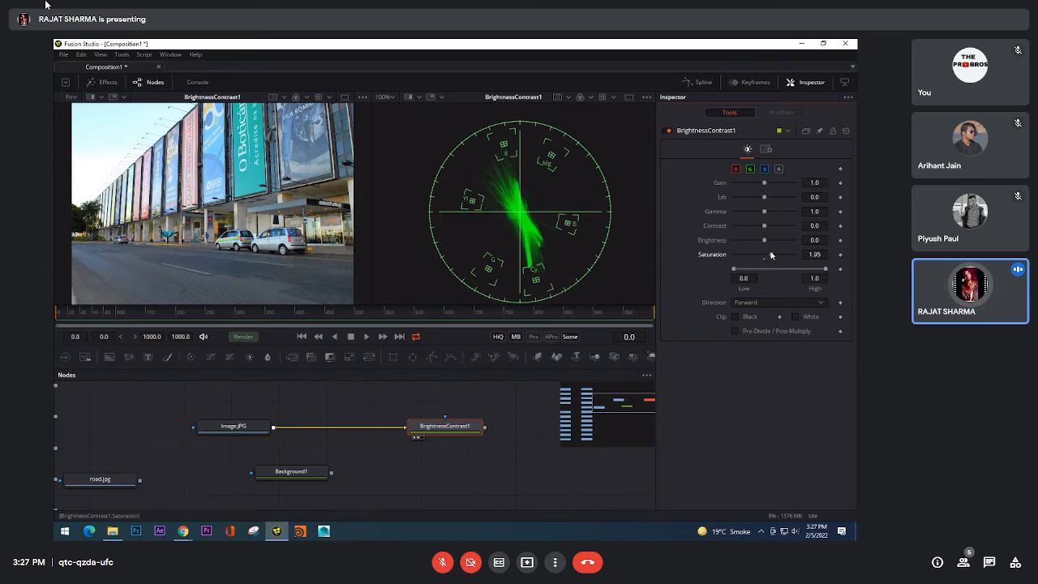
left_click(764, 260)
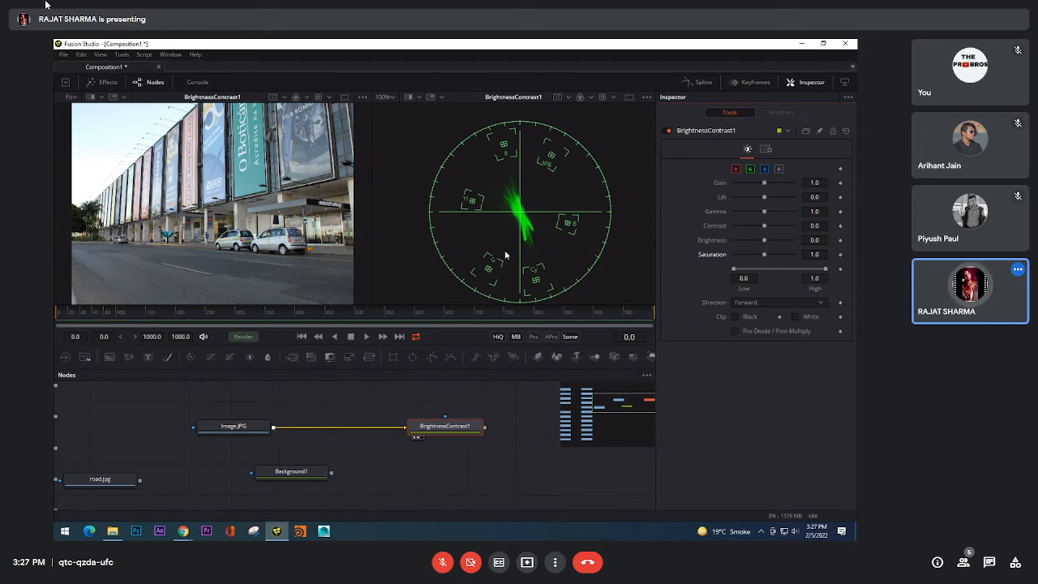
Step: Raise the BrightnessContrast1 saturation to 3.29, compare the trace and the road's tint up close, and reset it to 1.0
scroll(477, 200, "up", 2)
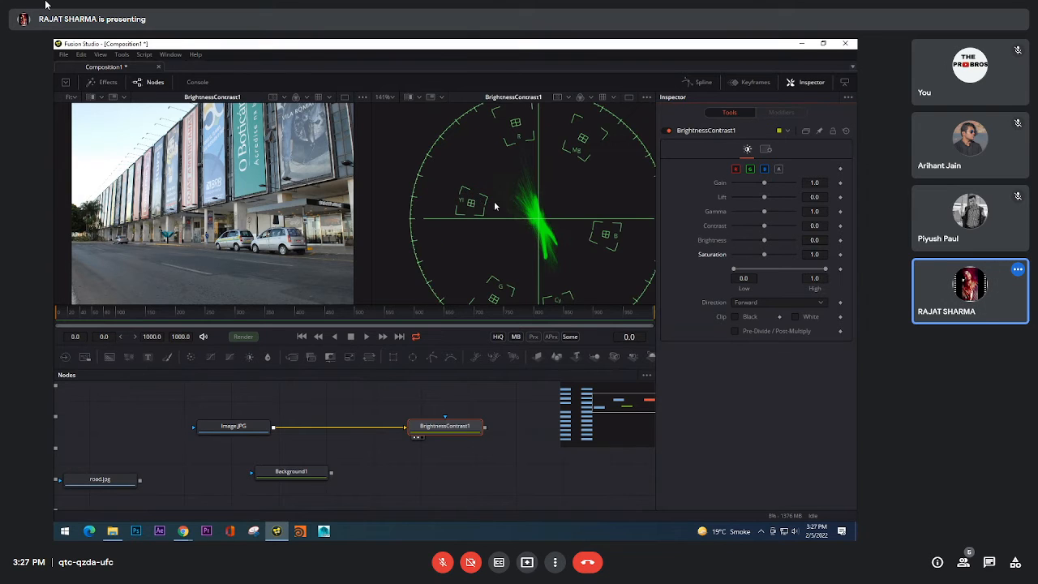
scroll(496, 205, "down", 2)
left_click_drag(501, 205, 475, 206)
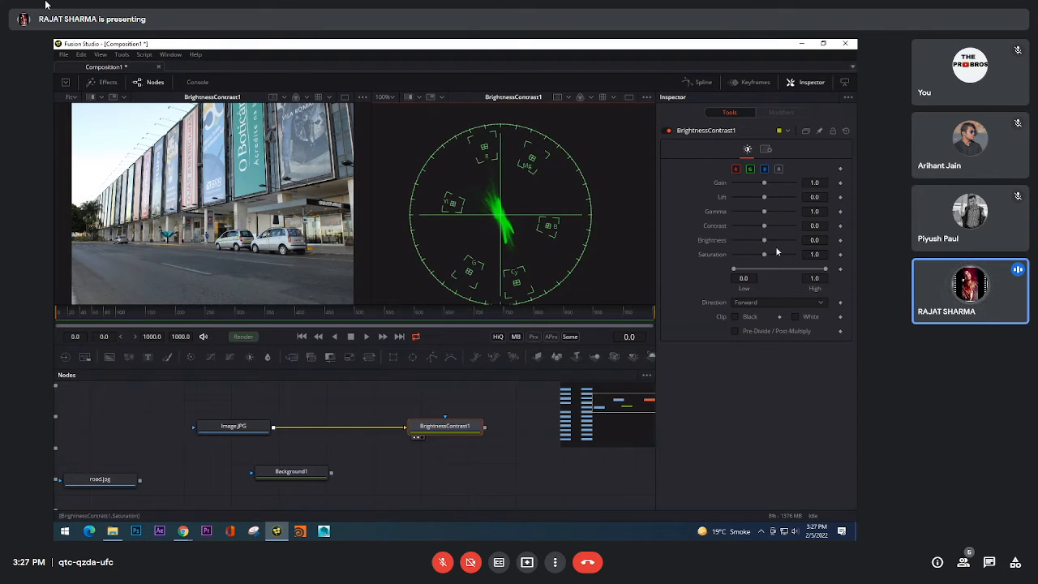
left_click_drag(764, 258, 782, 258)
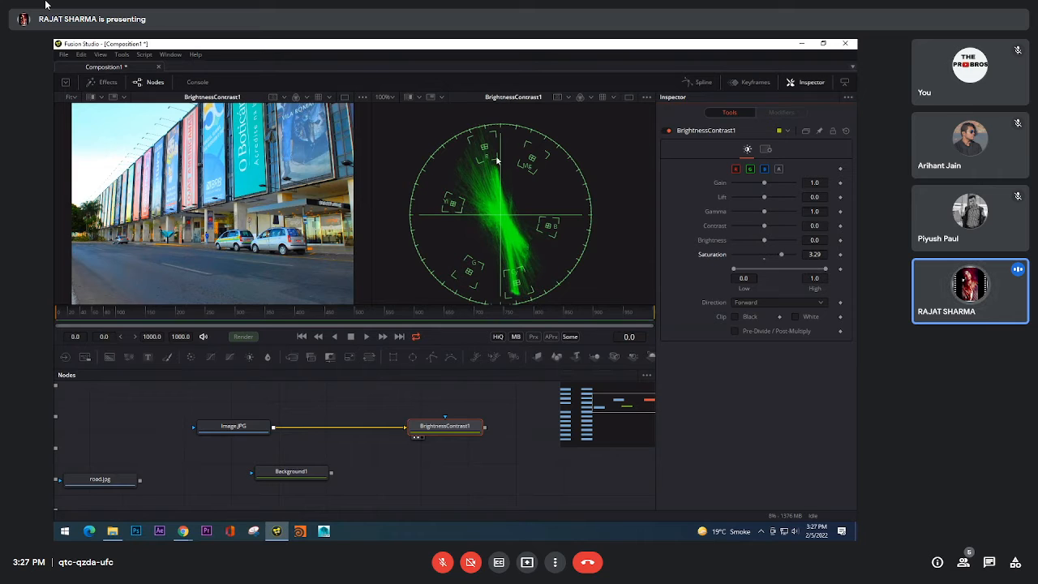
scroll(503, 174, "up", 5)
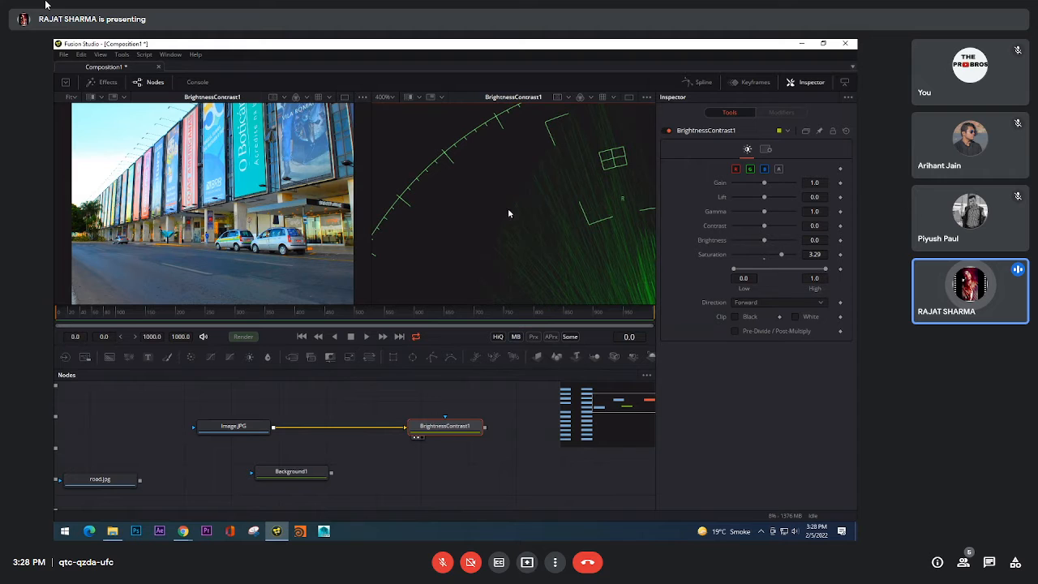
scroll(203, 253, "up", 3)
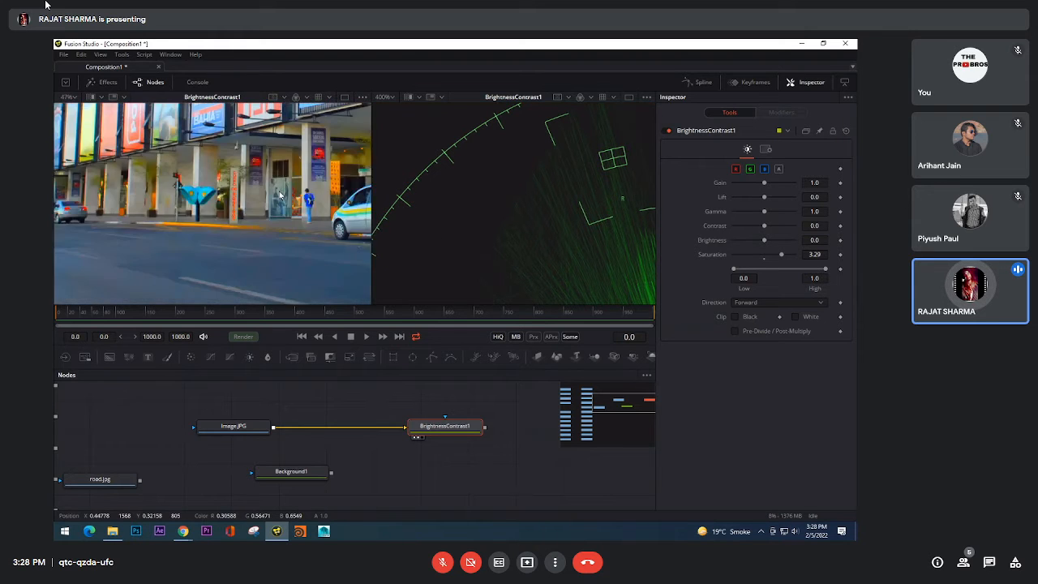
left_click_drag(232, 252, 310, 166)
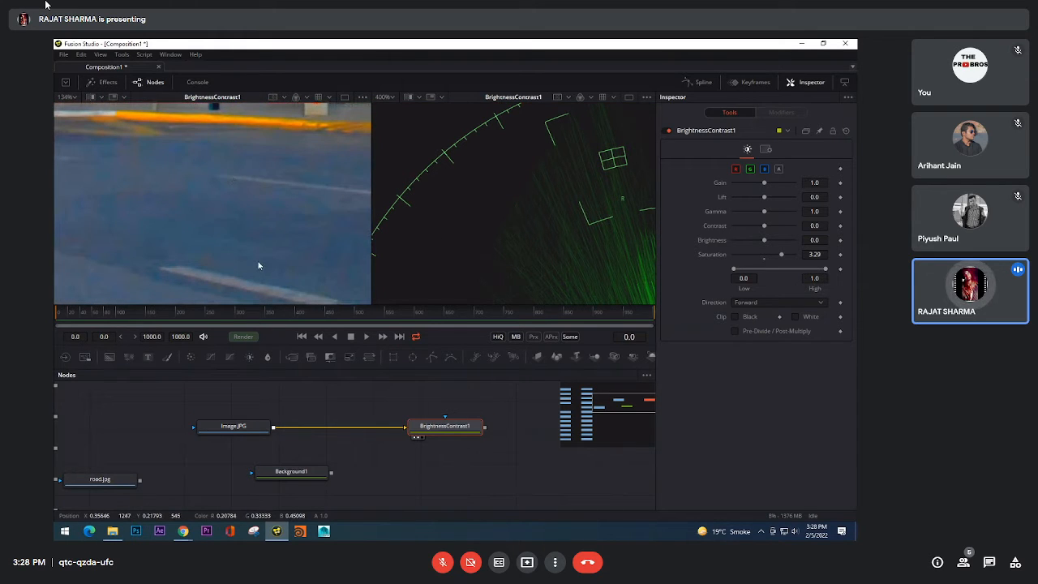
left_click(764, 259)
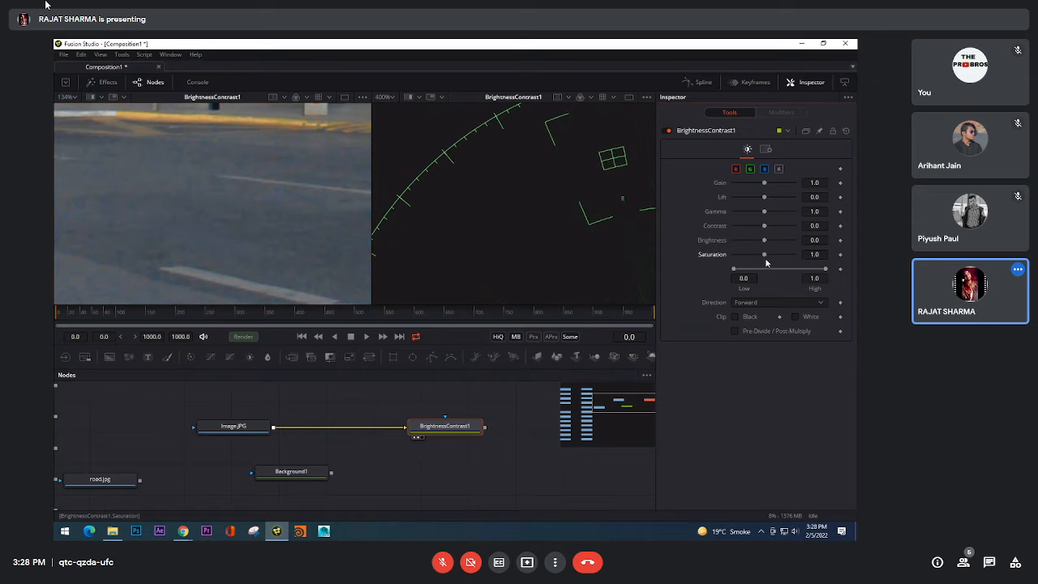
scroll(452, 222, "down", 3)
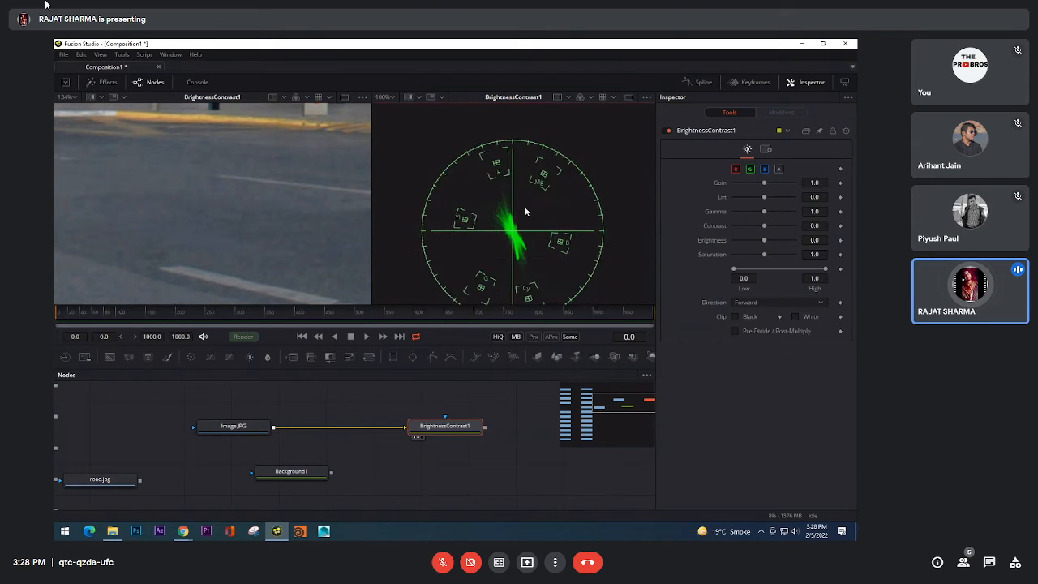
Step: Set the BrightnessContrast1 saturation to 1.13 and examine the building photo's vectorscope trace up close, down to its lower tip
scroll(523, 209, "up", 1)
scroll(260, 208, "down", 8)
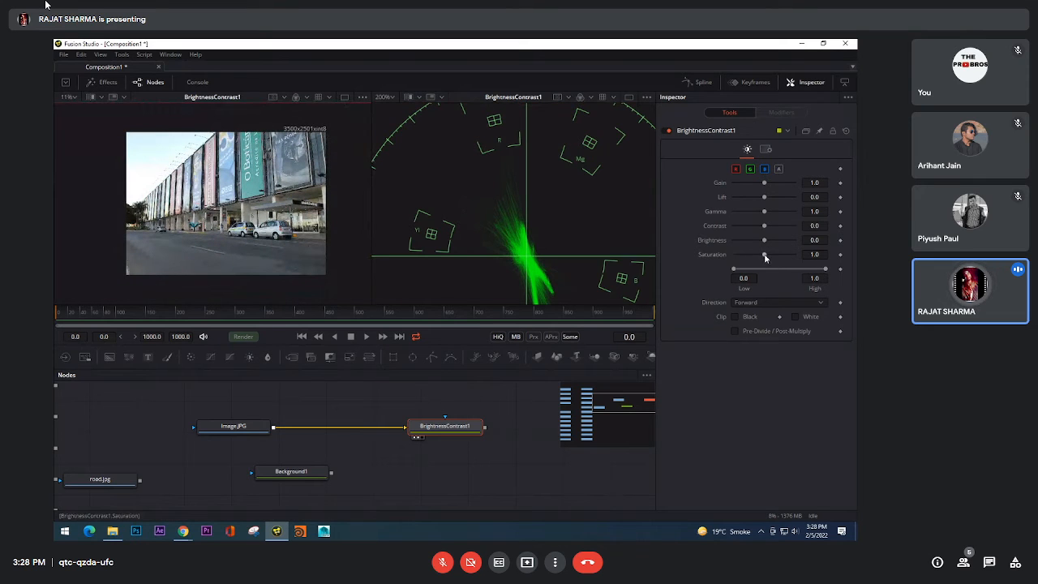
left_click_drag(764, 256, 767, 258)
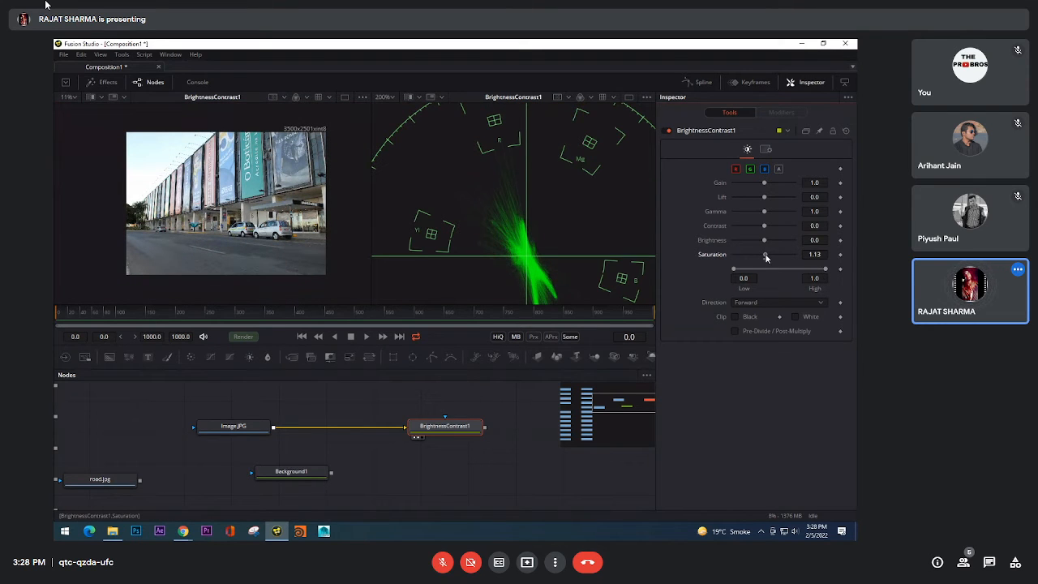
scroll(527, 243, "up", 4)
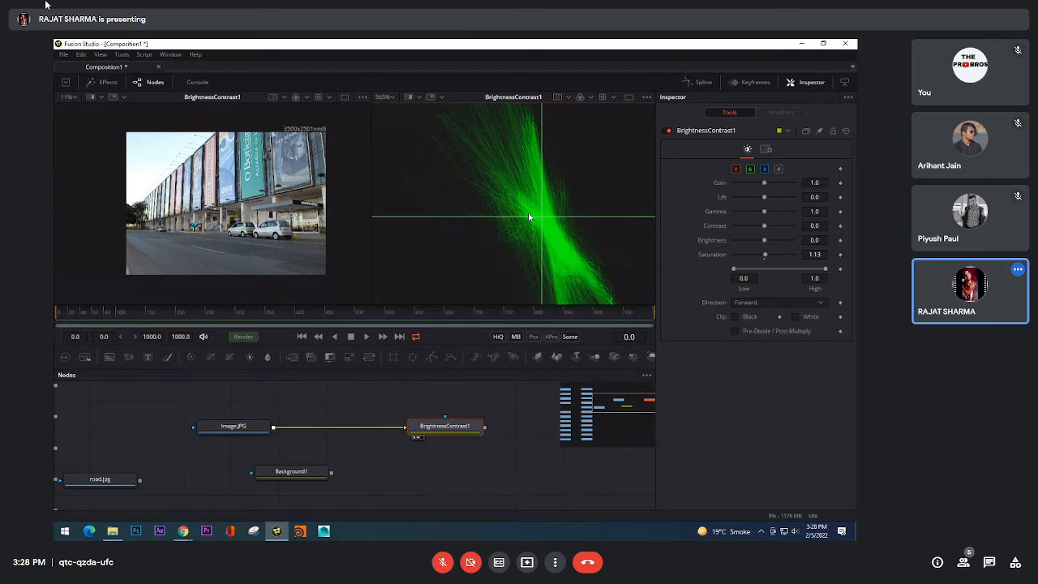
scroll(569, 246, "down", 1)
left_click_drag(568, 245, 550, 152)
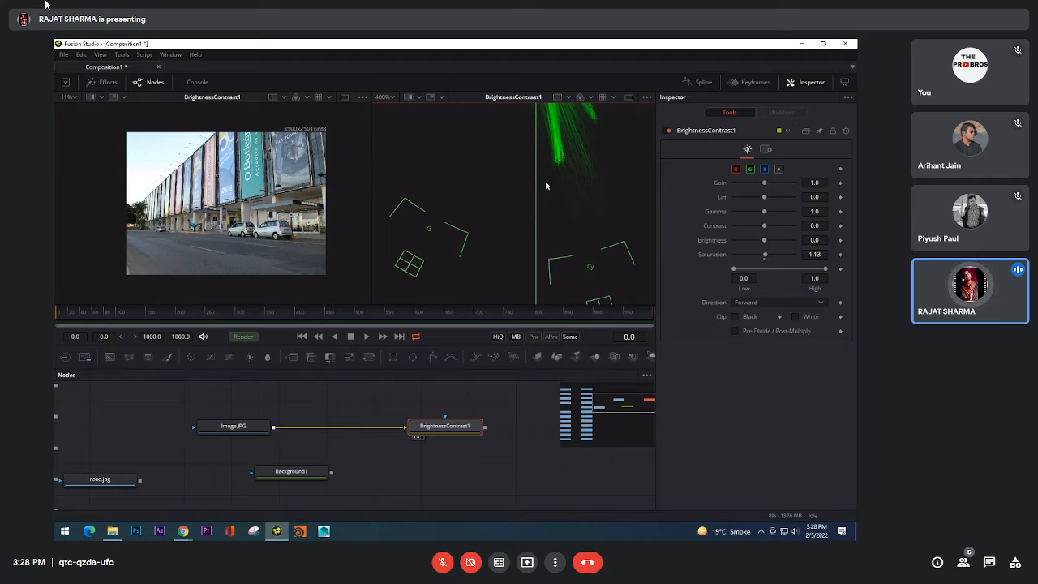
scroll(547, 180, "down", 3)
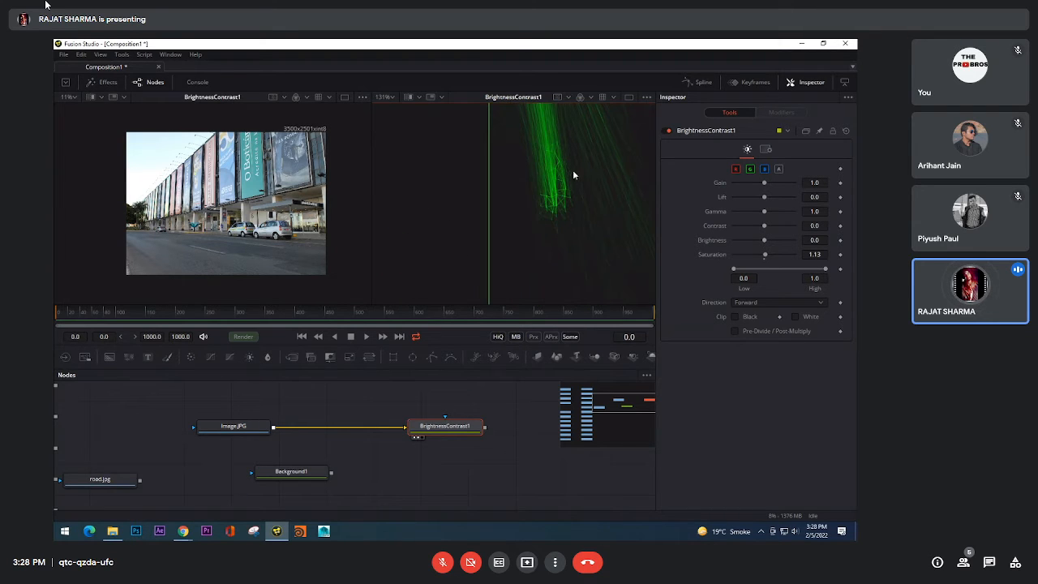
scroll(559, 195, "up", 2)
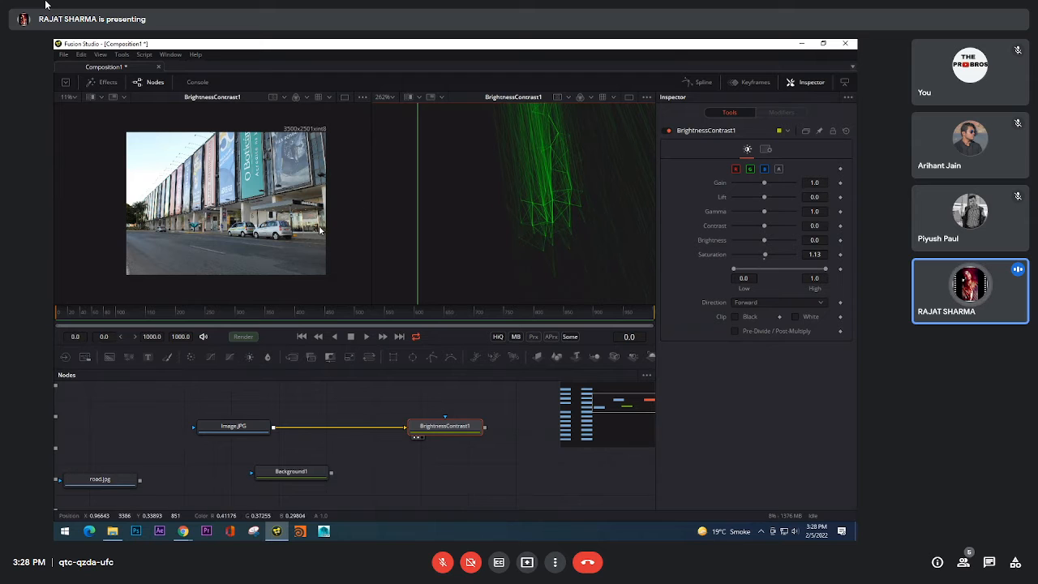
scroll(554, 234, "down", 9)
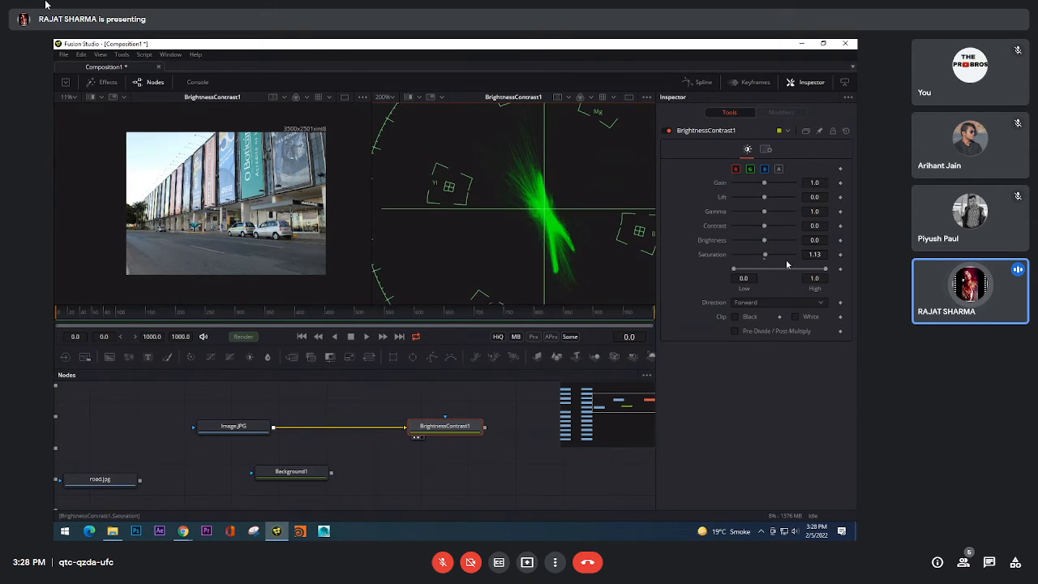
Step: Raise the BrightnessContrast1 saturation to 1.44 and inspect the colored banners on the building alongside the vectorscope trace
left_click_drag(765, 256, 769, 257)
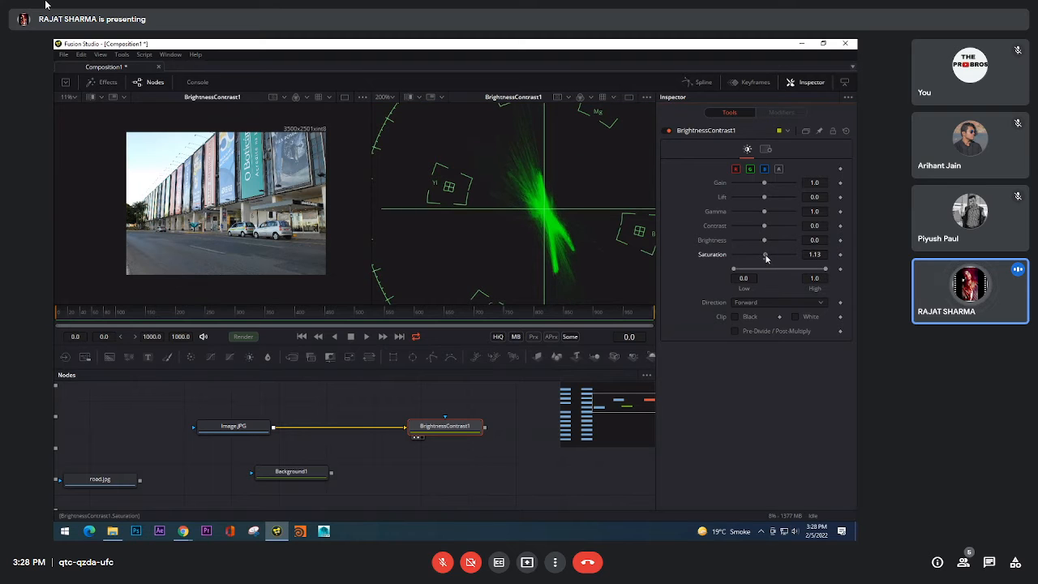
scroll(602, 234, "down", 3)
left_click_drag(601, 234, 605, 228)
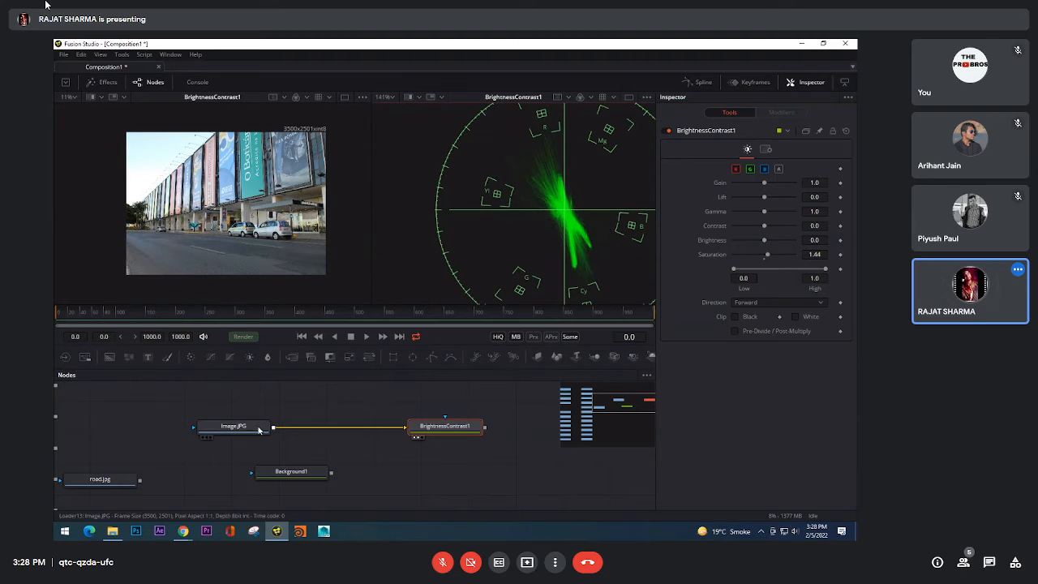
left_click_drag(255, 429, 246, 268)
scroll(219, 202, "up", 3)
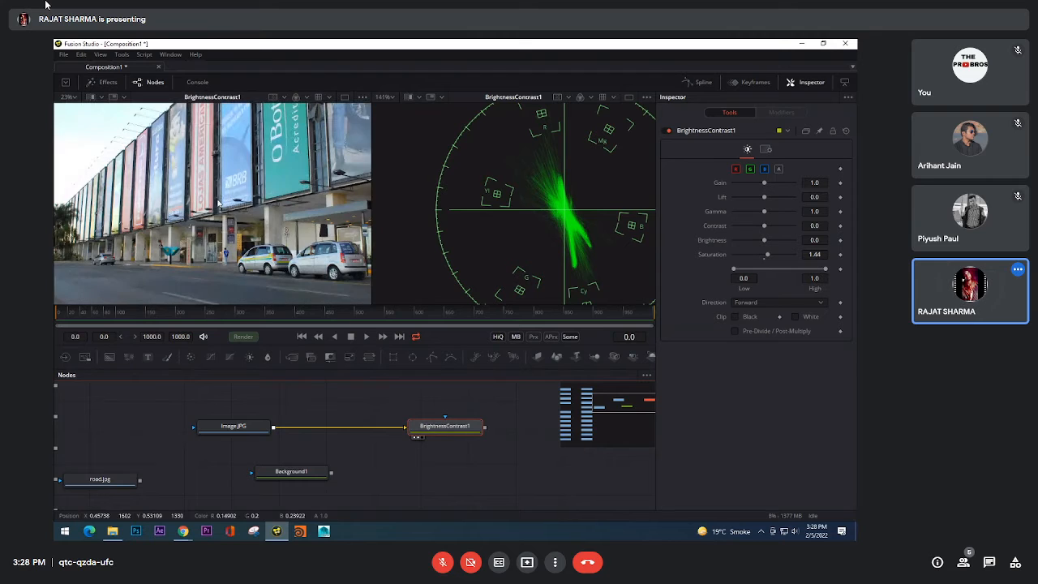
left_click_drag(445, 425, 263, 193)
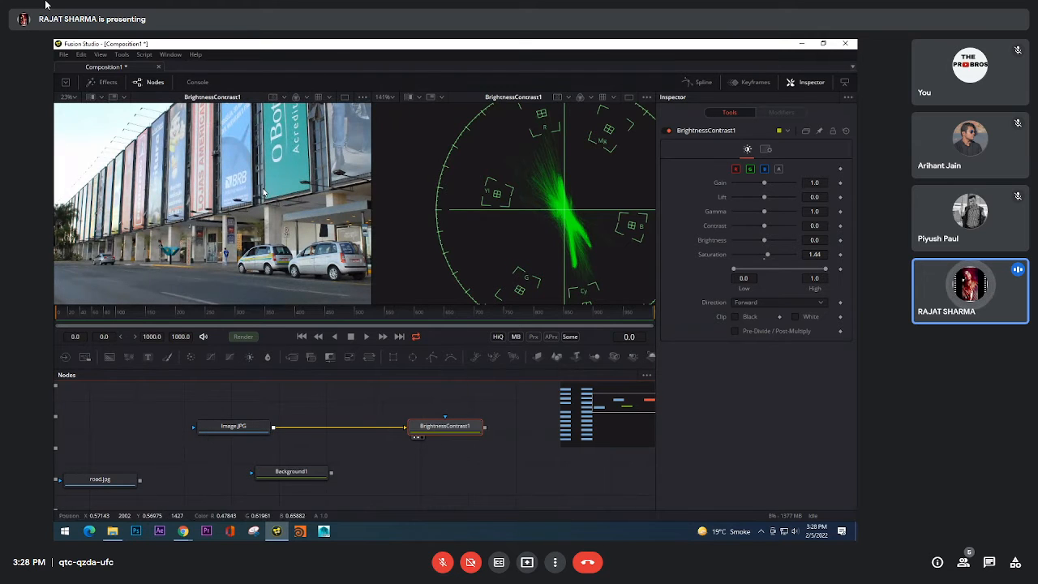
scroll(263, 192, "down", 3)
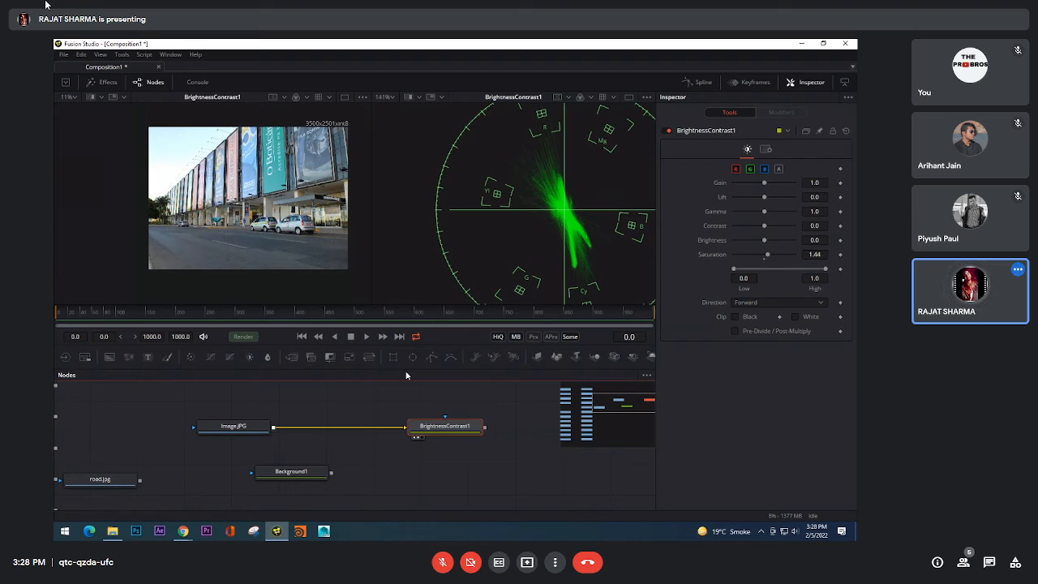
Step: Compare the full vectorscope trace at a BrightnessContrast1 saturation of 1.51, and lower the saturation to 1.19
scroll(504, 192, "down", 2)
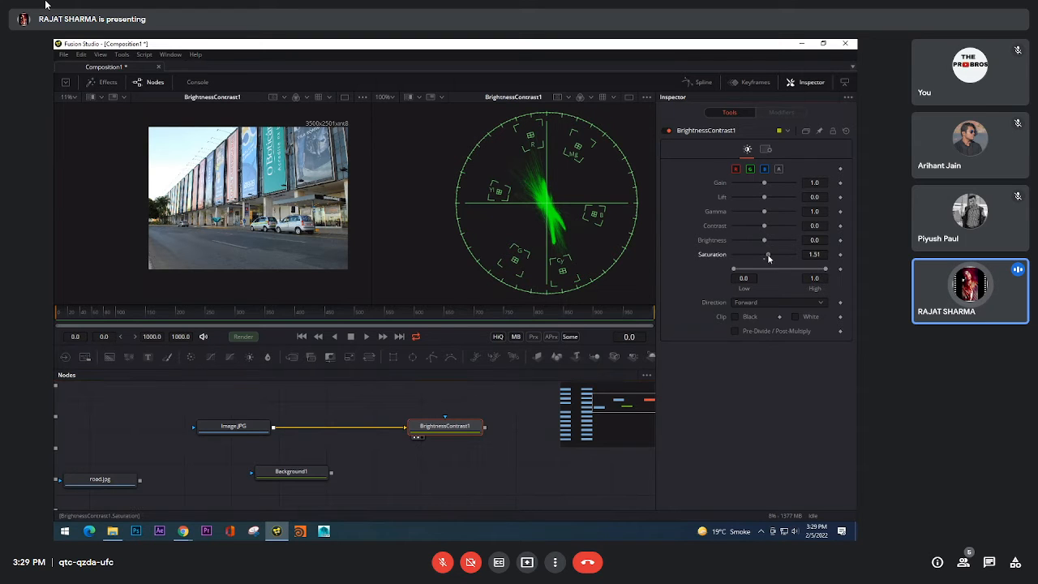
left_click_drag(762, 249, 769, 249)
left_click_drag(760, 254, 767, 255)
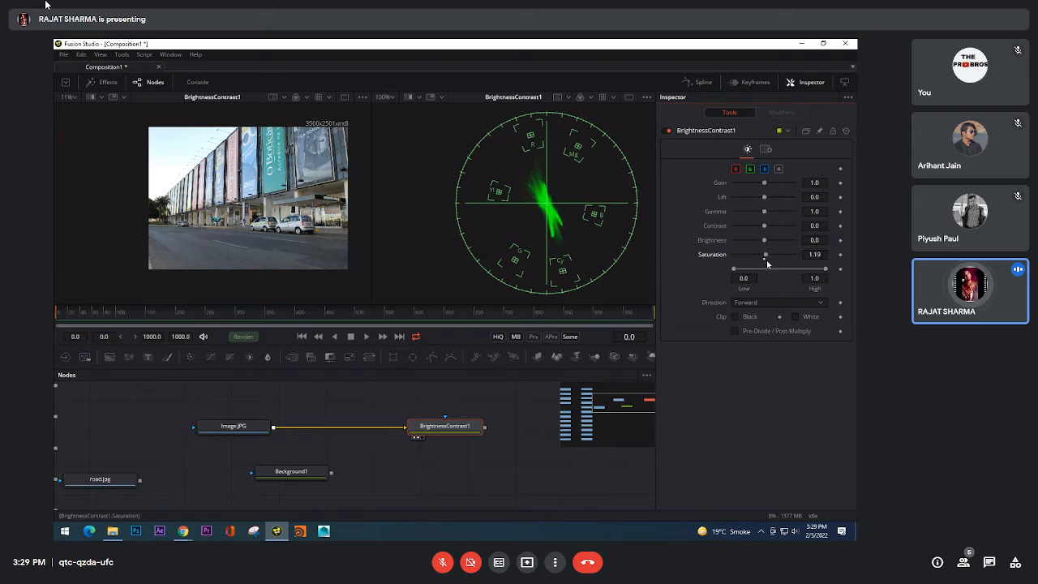
Step: Delete the BrightnessContrast1 node and select the Image.JPG loader
left_click(455, 445)
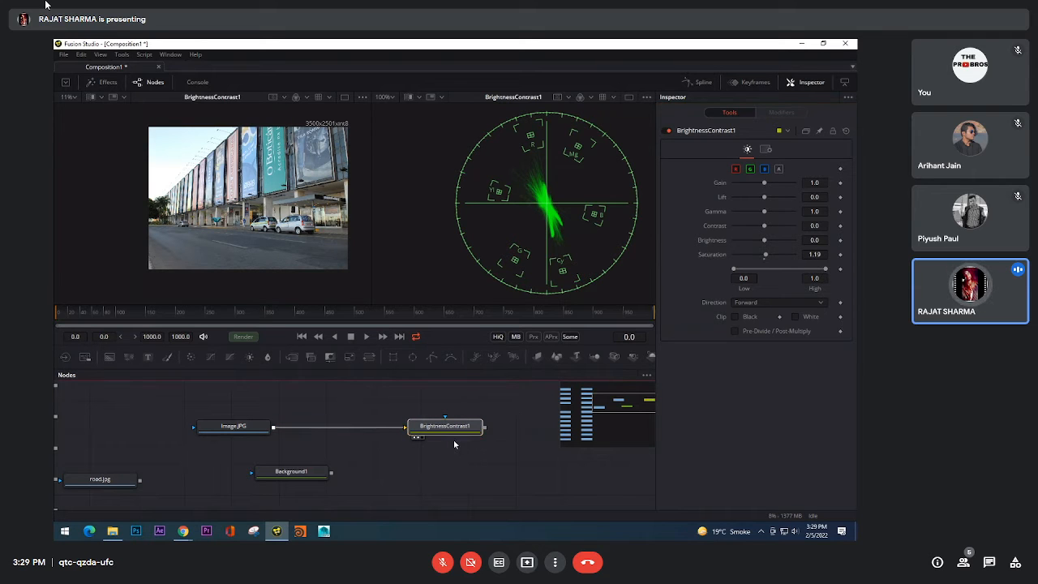
key("Delete")
left_click(257, 430)
Step: Add a Color Corrector node after Image.JPG, show it in both viewers, and position it beside the loader
scroll(342, 434, "down", 3)
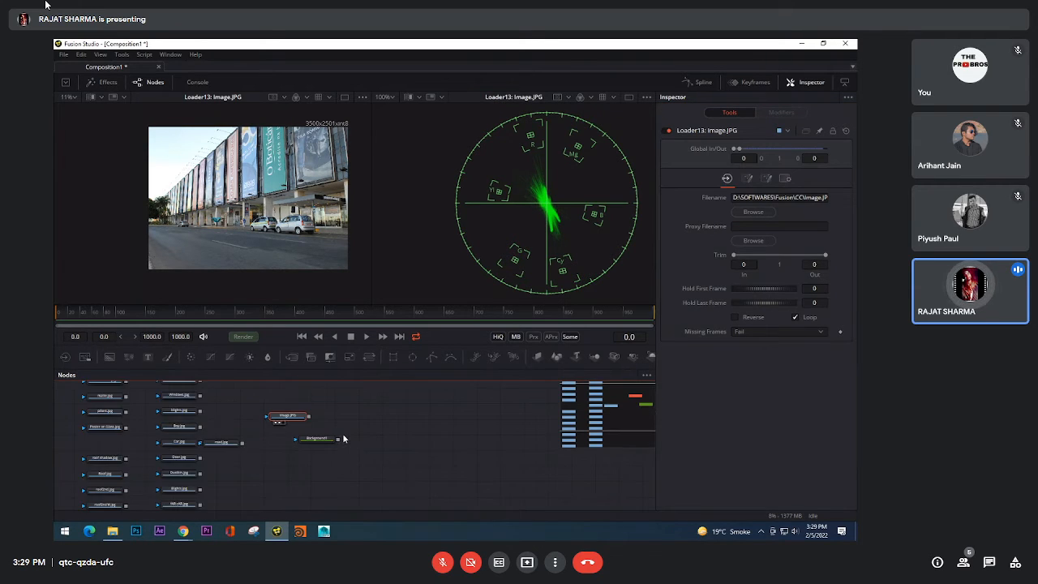
scroll(335, 440, "up", 3)
key("shift+space")
type("cc")
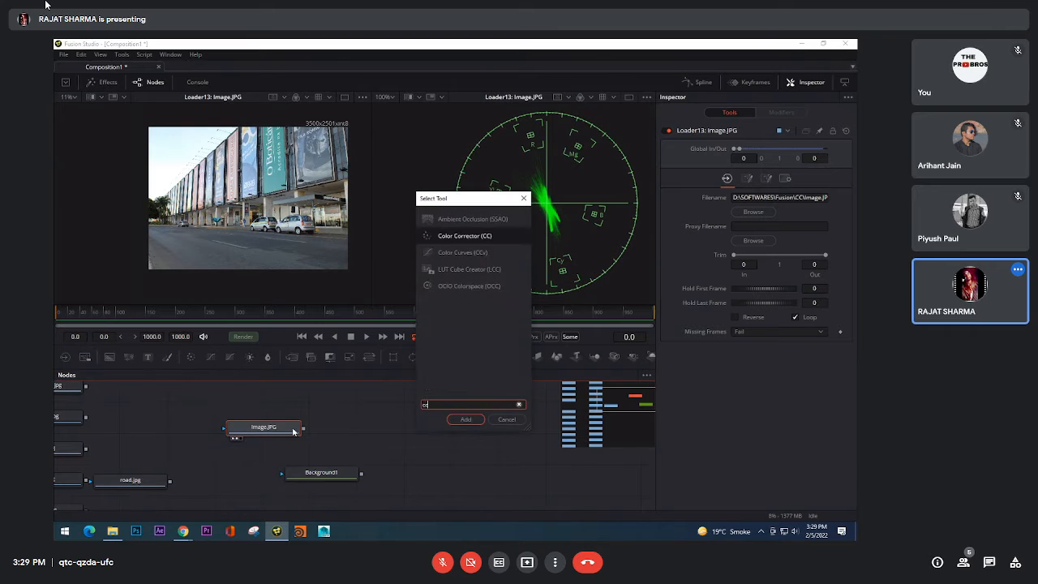
key("Return")
left_click_drag(387, 433, 255, 191)
mouse_move(423, 441)
left_mouse_down()
mouse_move(417, 426)
mouse_move(410, 433)
left_mouse_up()
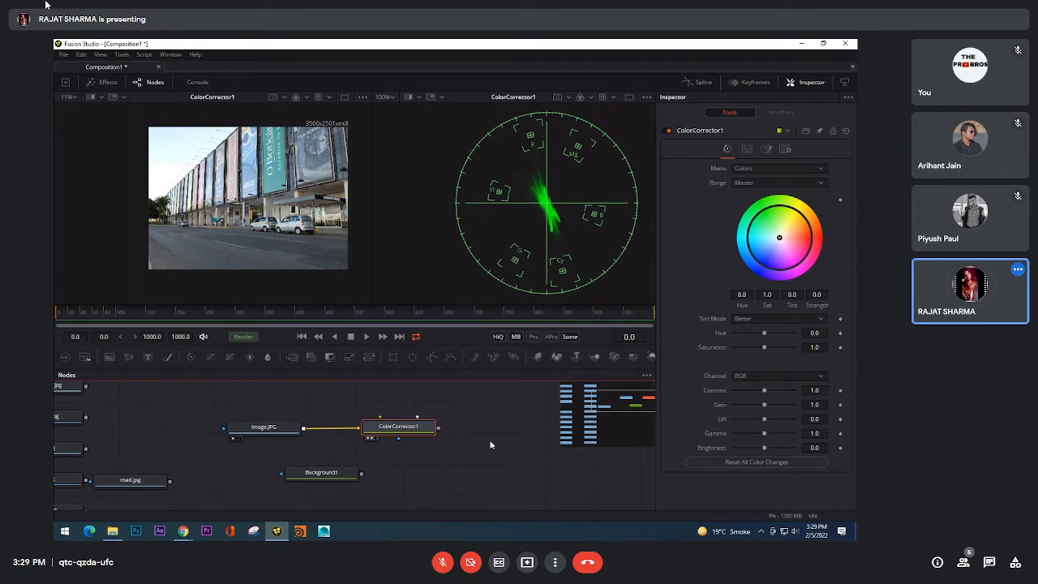
Step: Look up the Color Corrector by "cc" in the tool search and close the search without adding a node
left_click_drag(497, 443, 494, 444)
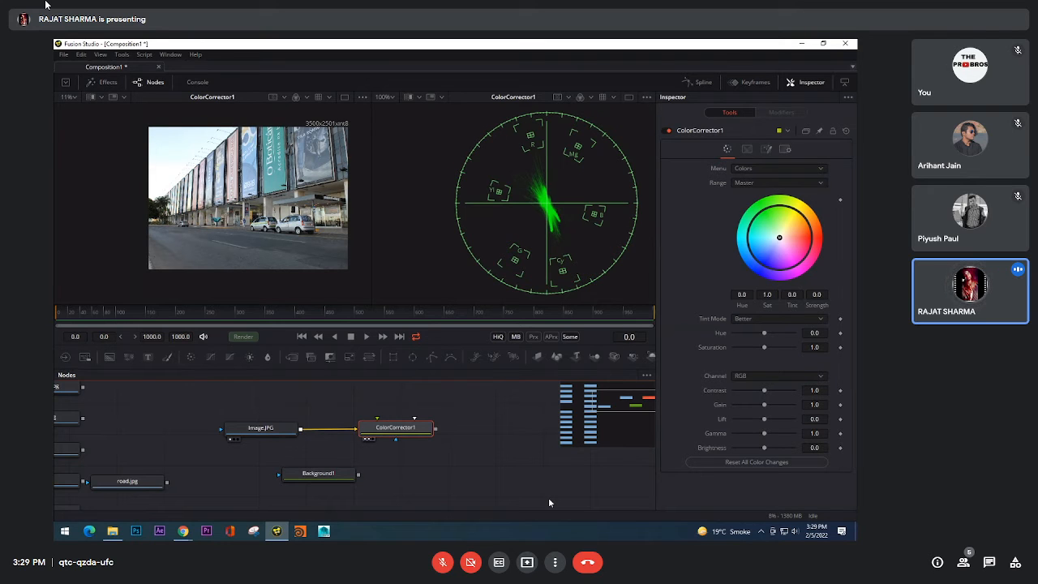
key("shift+space")
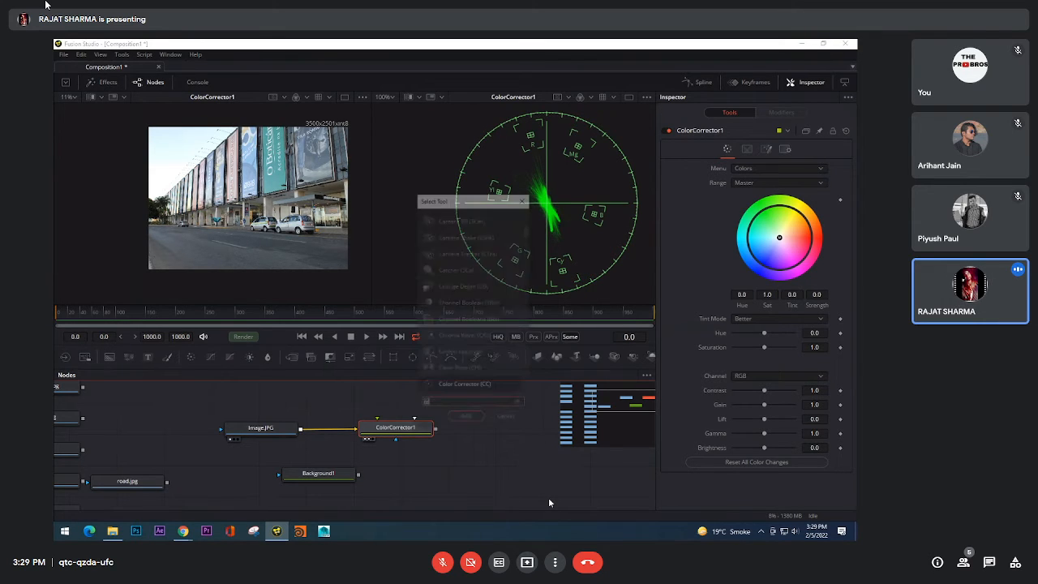
type("cc")
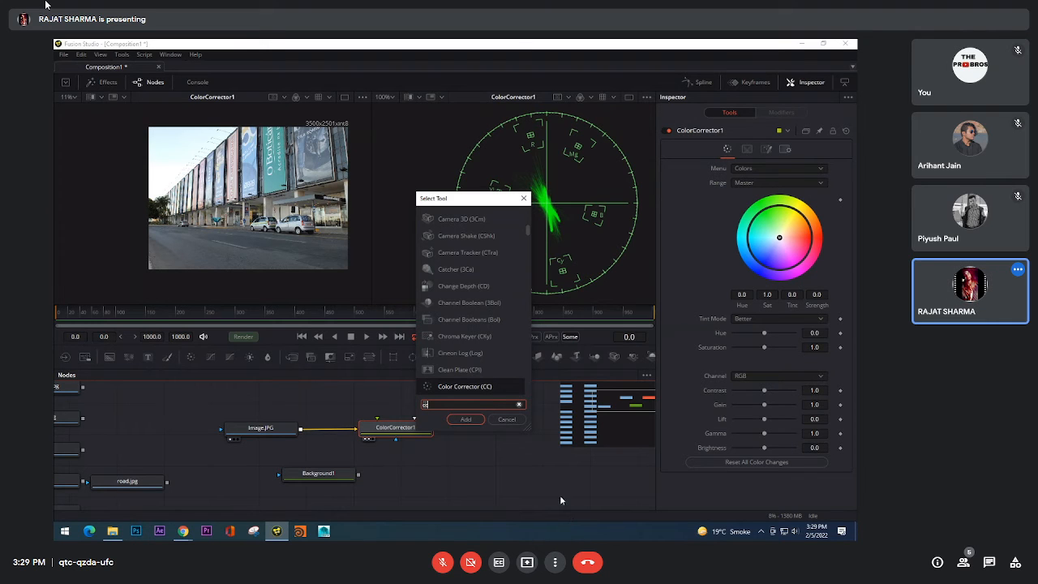
left_click(507, 421)
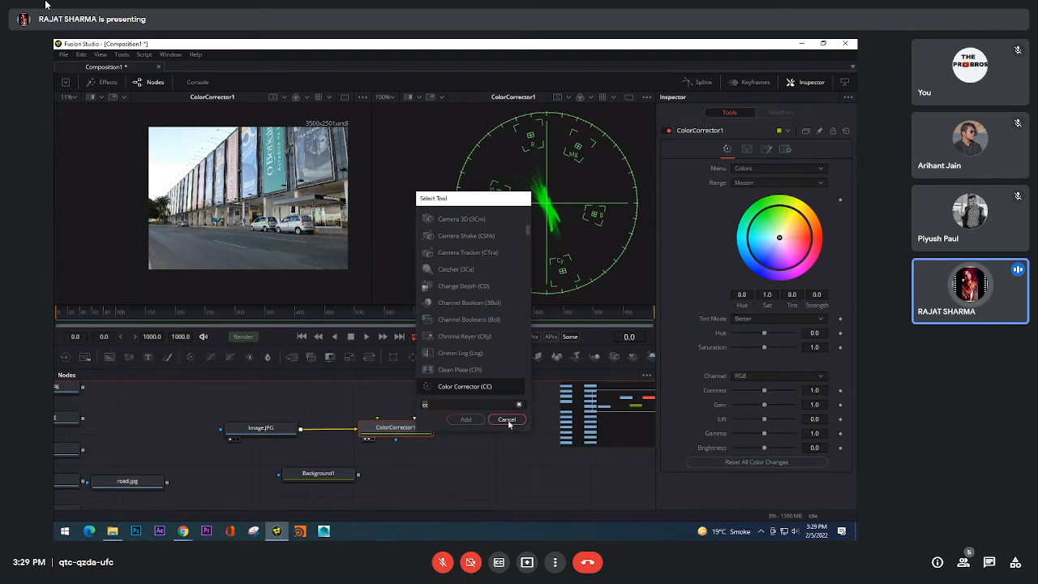
Step: Shift the hue of ColorCorrector1 to 0.37 to compare the photo and vectorscope trace, and reset it to 0.0
left_click(428, 432)
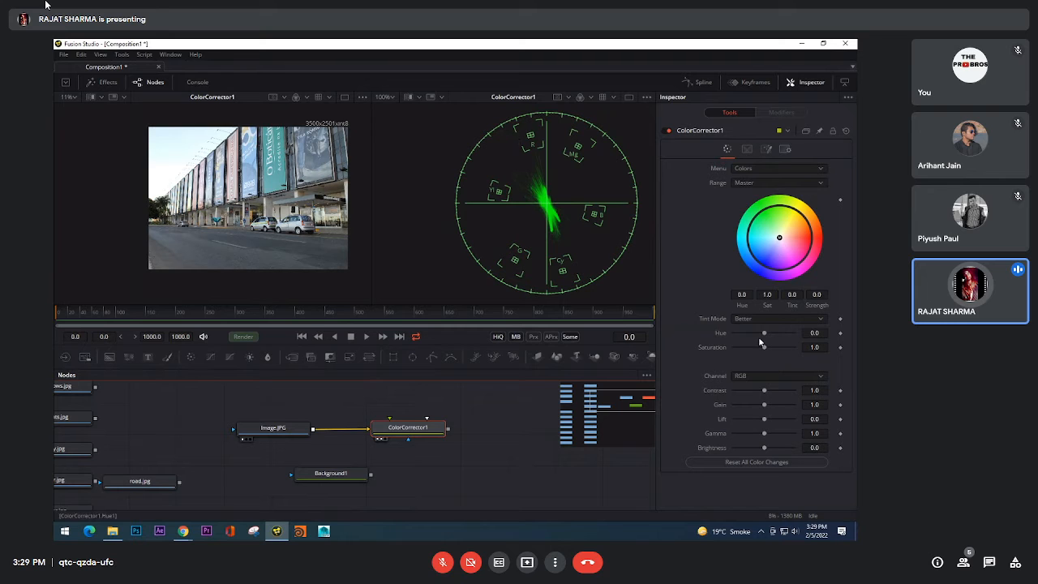
left_click_drag(764, 333, 778, 334)
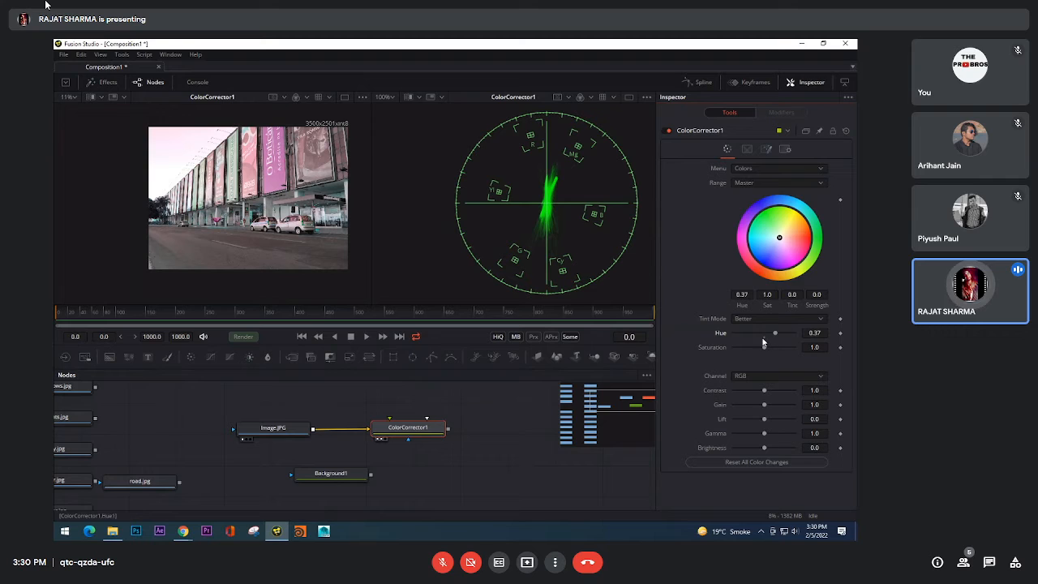
left_click(764, 338)
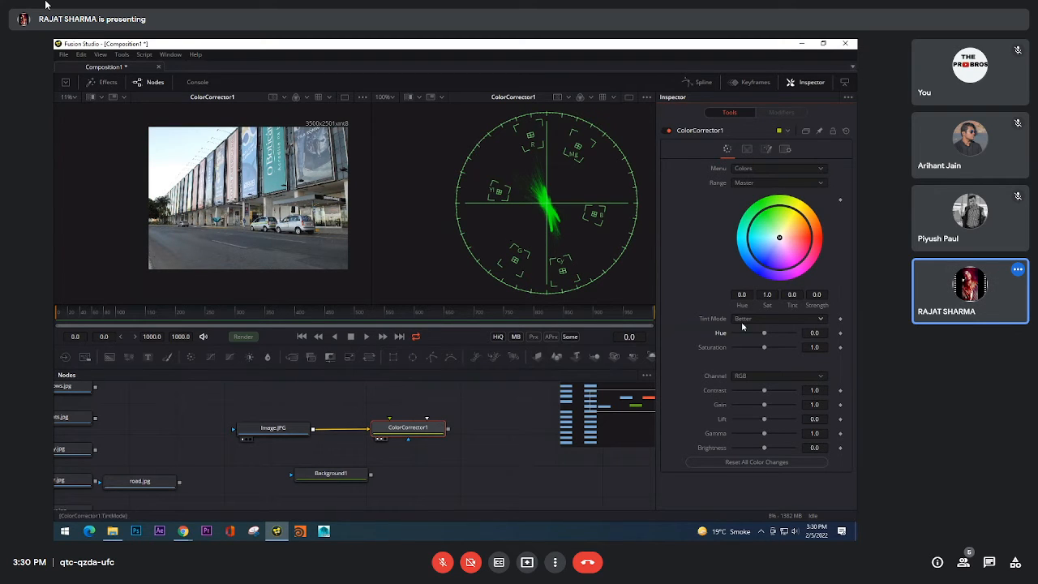
Step: Try ColorCorrector1 with hue 0.13 and saturation 0.72, and with contrast 0.69, restoring the default values after each test
mouse_move(765, 334)
left_mouse_down()
mouse_move(776, 333)
mouse_move(751, 350)
mouse_move(764, 348)
left_mouse_up()
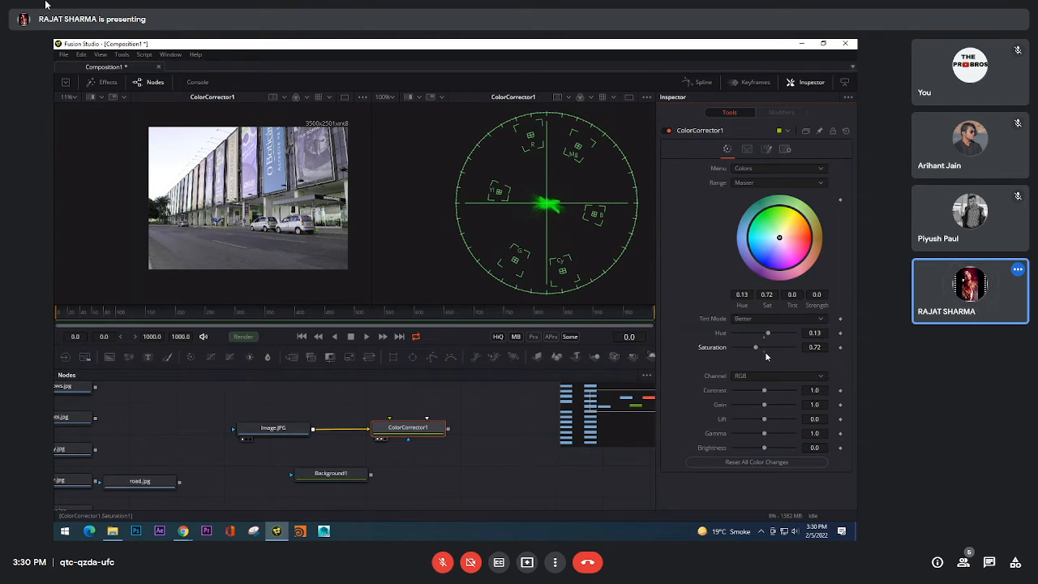
left_click(764, 338)
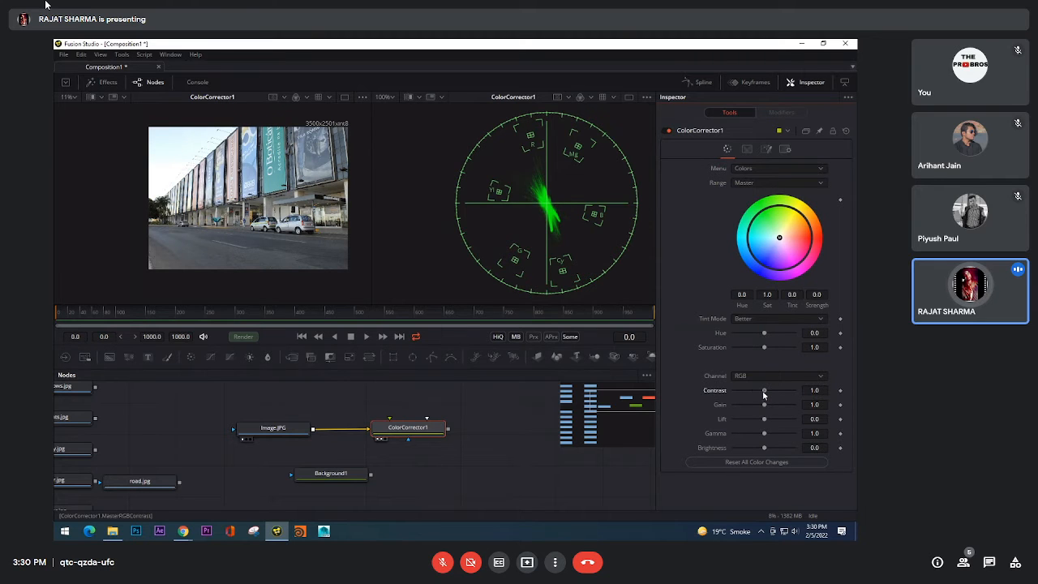
left_click_drag(765, 391, 754, 392)
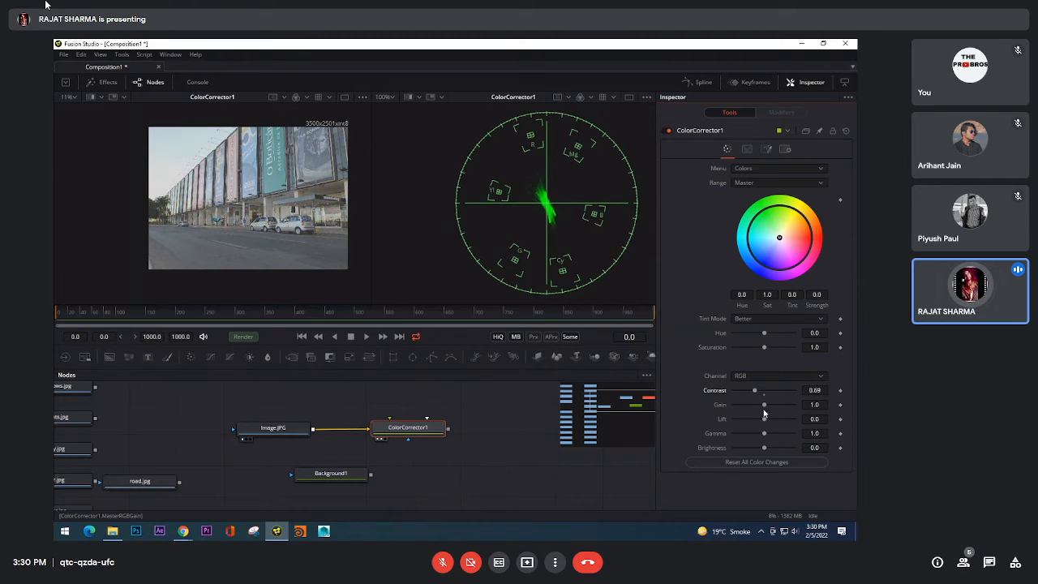
key("ctrl+z")
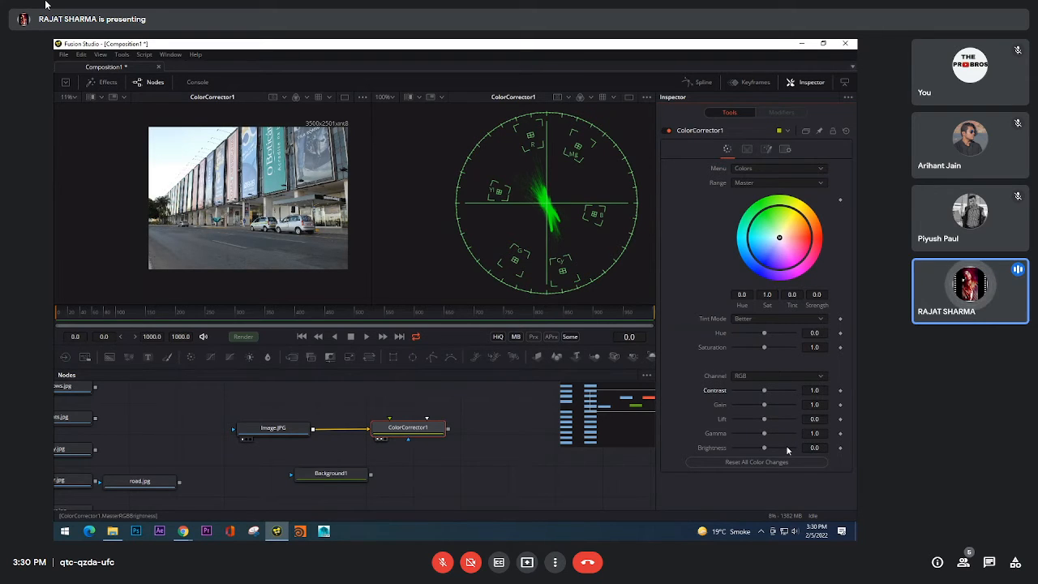
Step: Move the ColorCorrector1 node farther away from the Image.JPG loader
left_click_drag(420, 435, 455, 435)
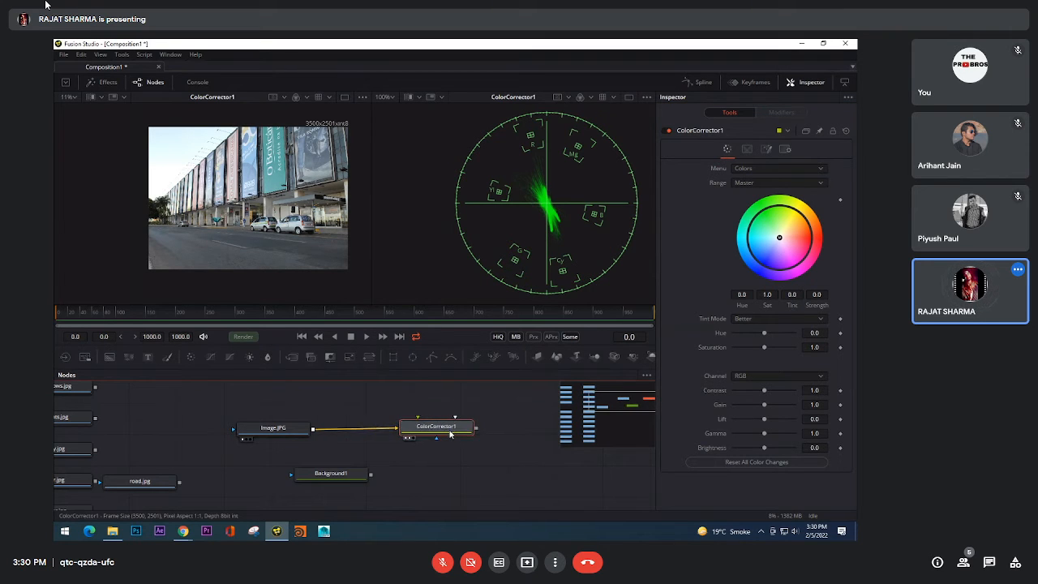
Step: Look up "bri" and "colo" in the tool search, close it without adding a node, and reselect ColorCorrector1
key("shift+space")
type("bri")
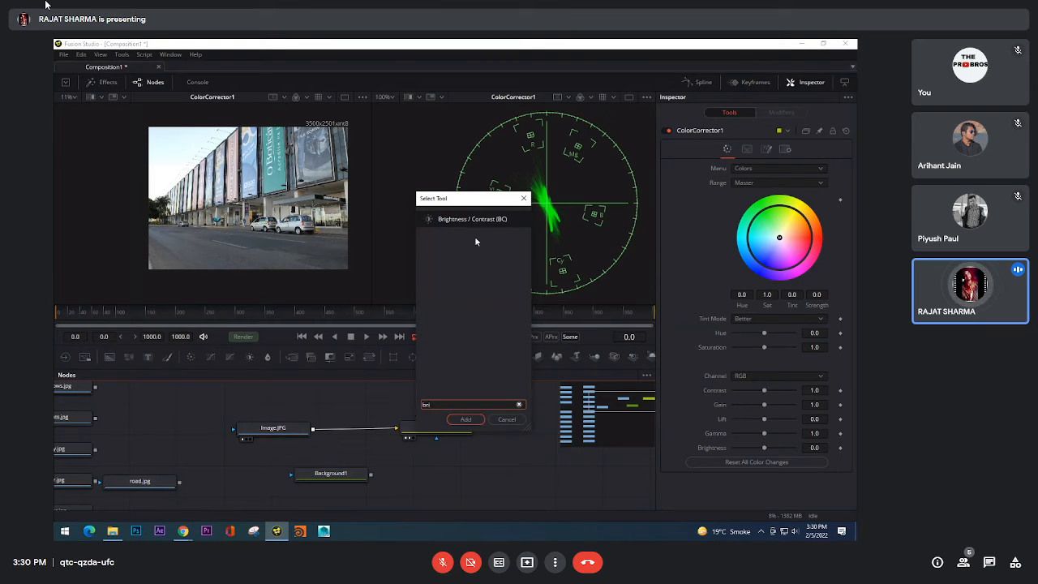
key("BackSpace")
key("BackSpace")
key("BackSpace")
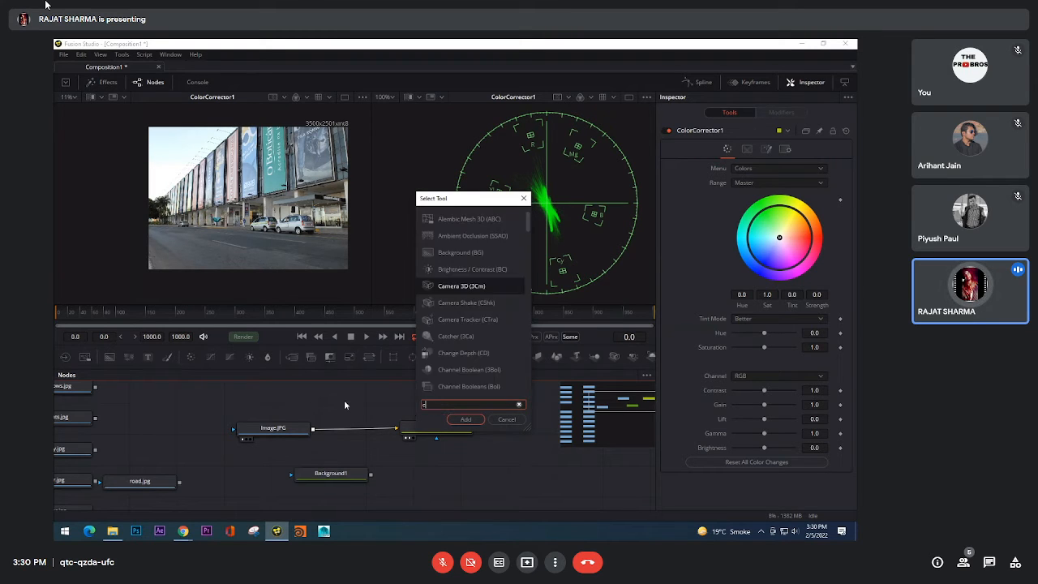
type("colo")
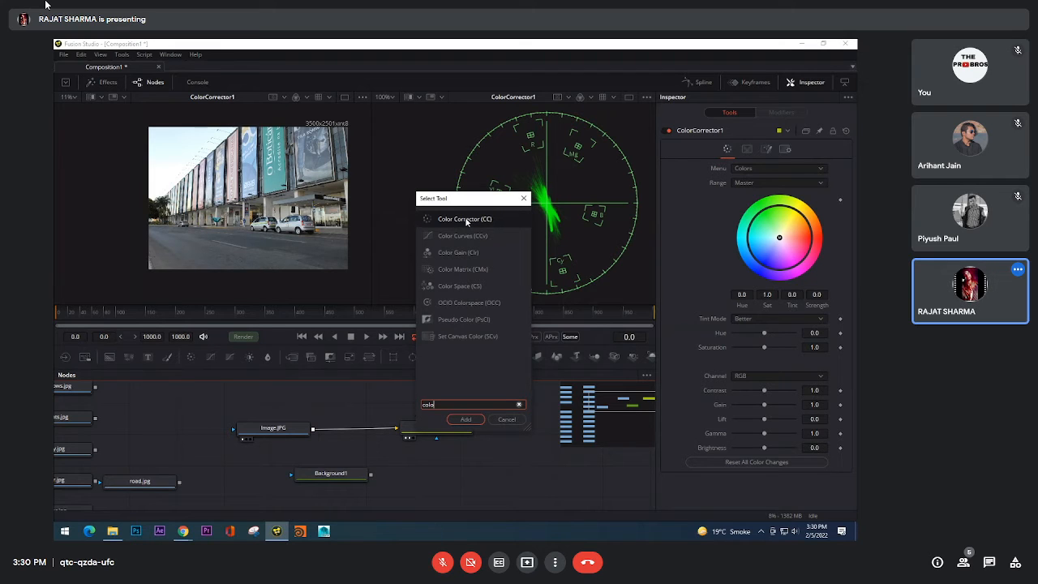
left_click(507, 420)
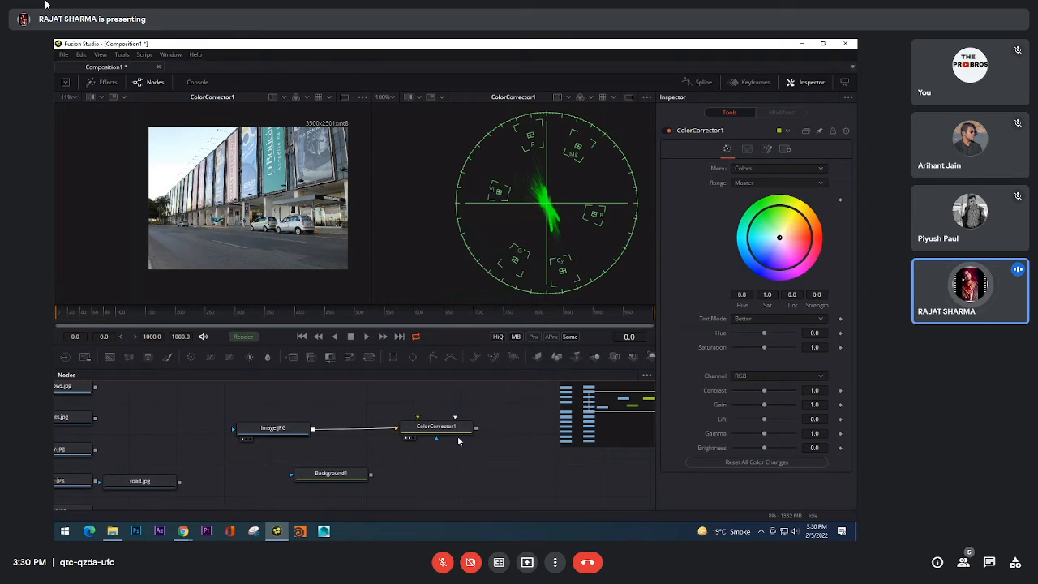
left_click(455, 433)
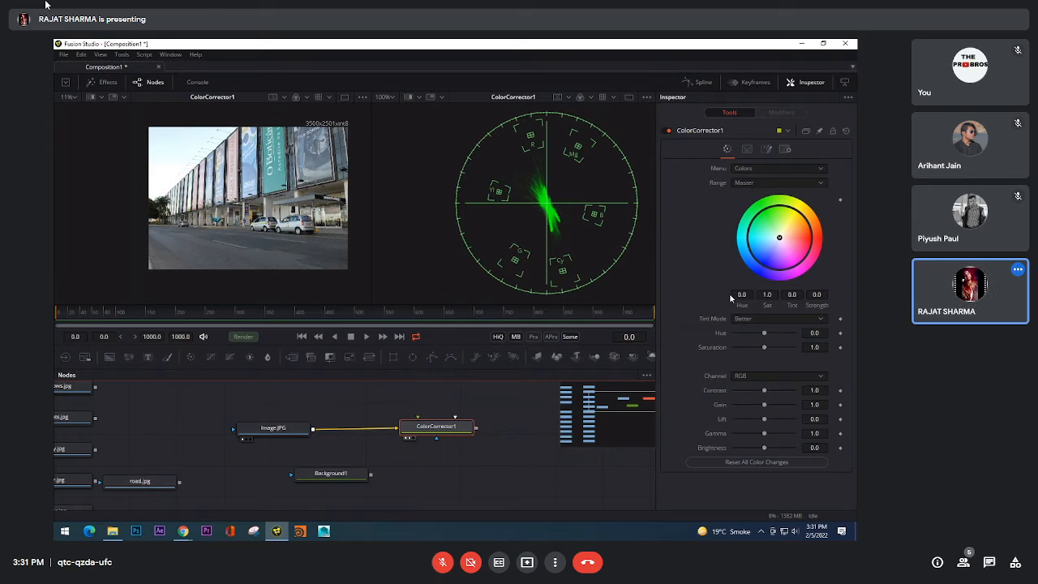
Step: Review the correction categories and tonal range options of ColorCorrector1 without changing the selection
left_click(749, 168)
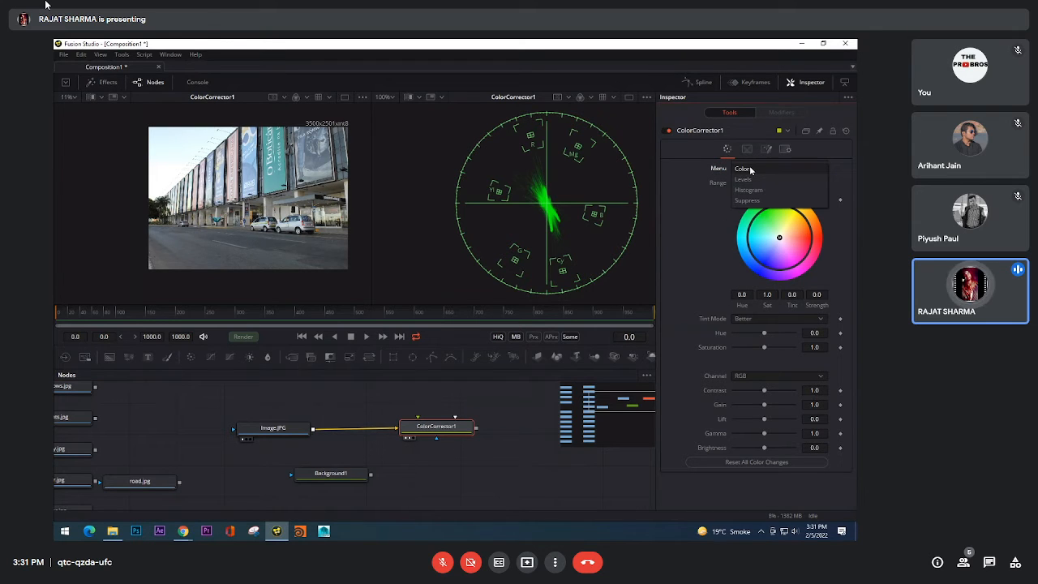
left_click(699, 260)
left_click(757, 183)
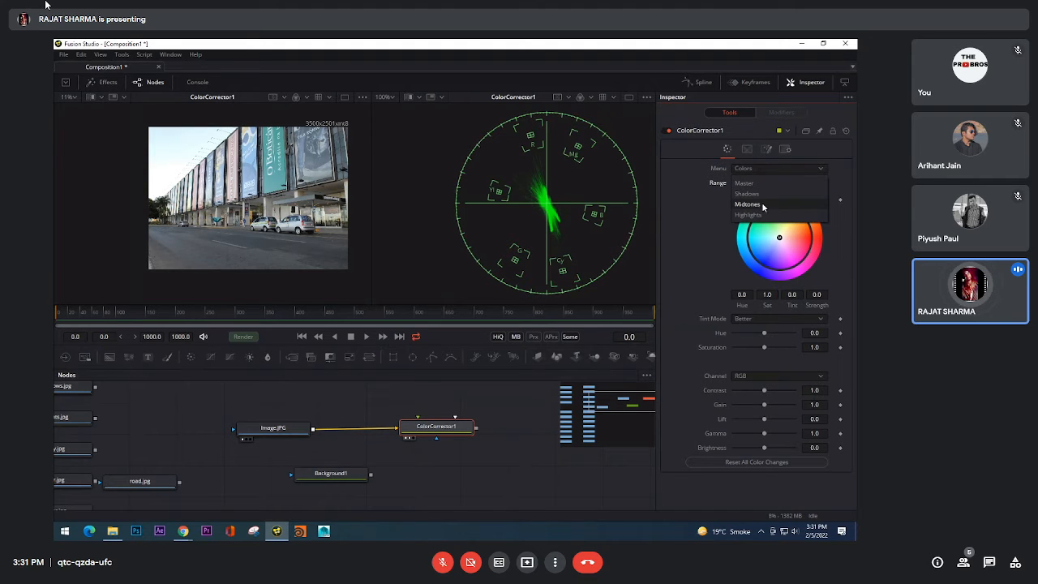
left_click(709, 200)
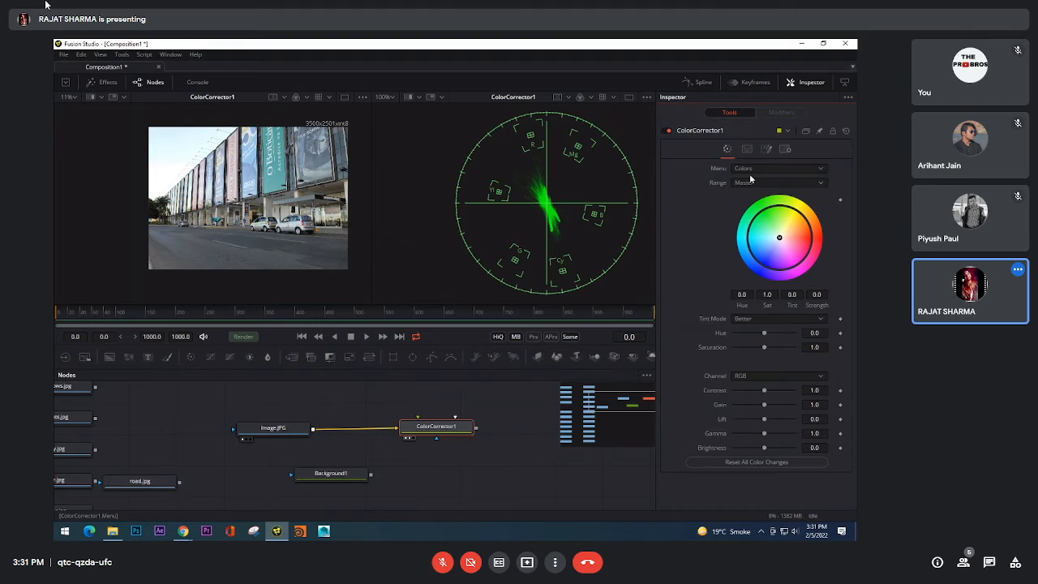
Step: Show the Levels controls of ColorCorrector1, try a high input level of 0.642, and restore it to 1.0
left_click(750, 176)
left_click(759, 186)
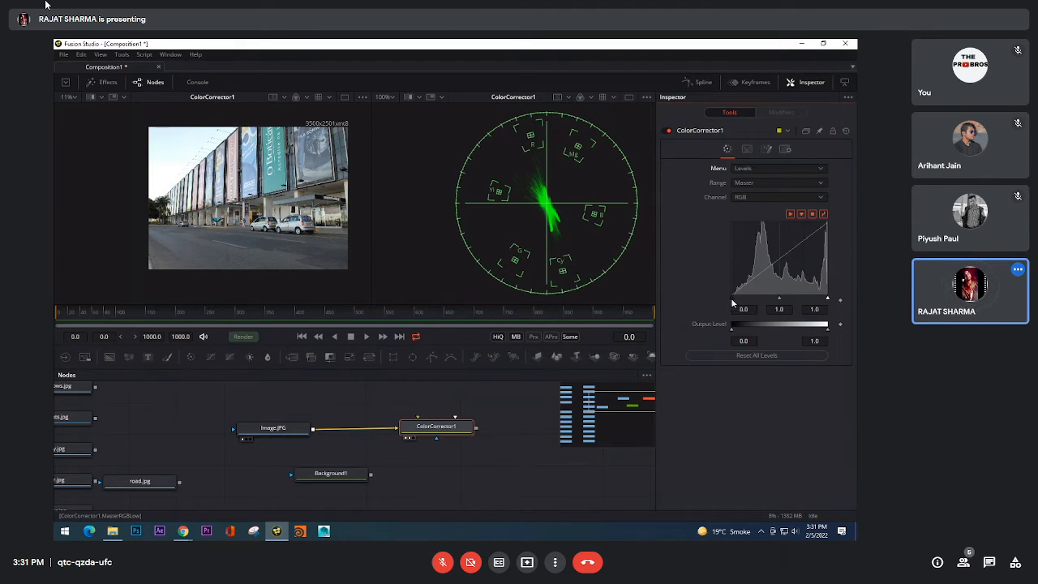
mouse_move(734, 302)
left_mouse_down()
mouse_move(763, 300)
mouse_move(733, 300)
left_mouse_up()
left_click_drag(828, 301, 794, 300)
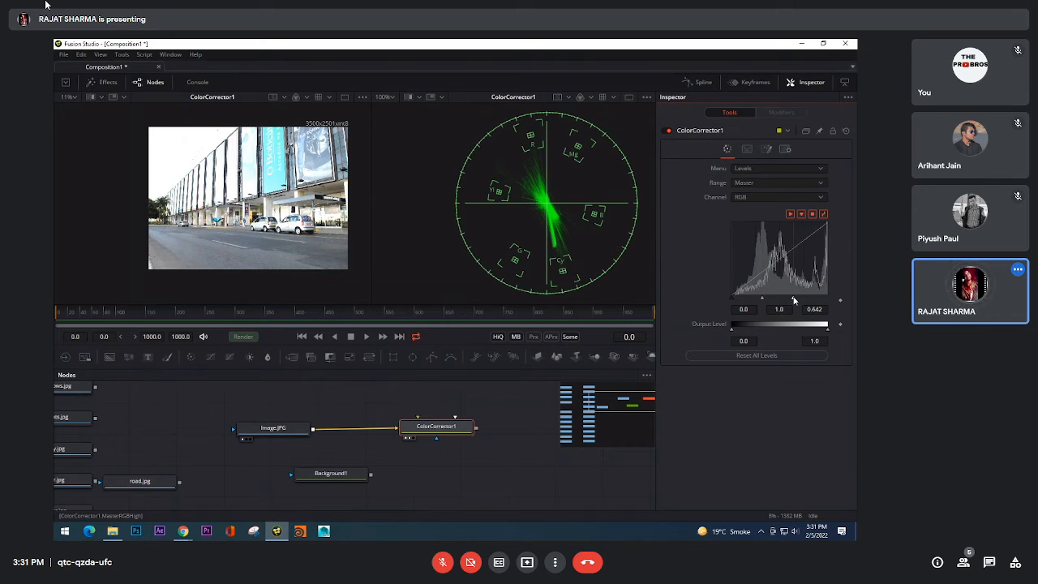
left_click_drag(794, 301, 828, 300)
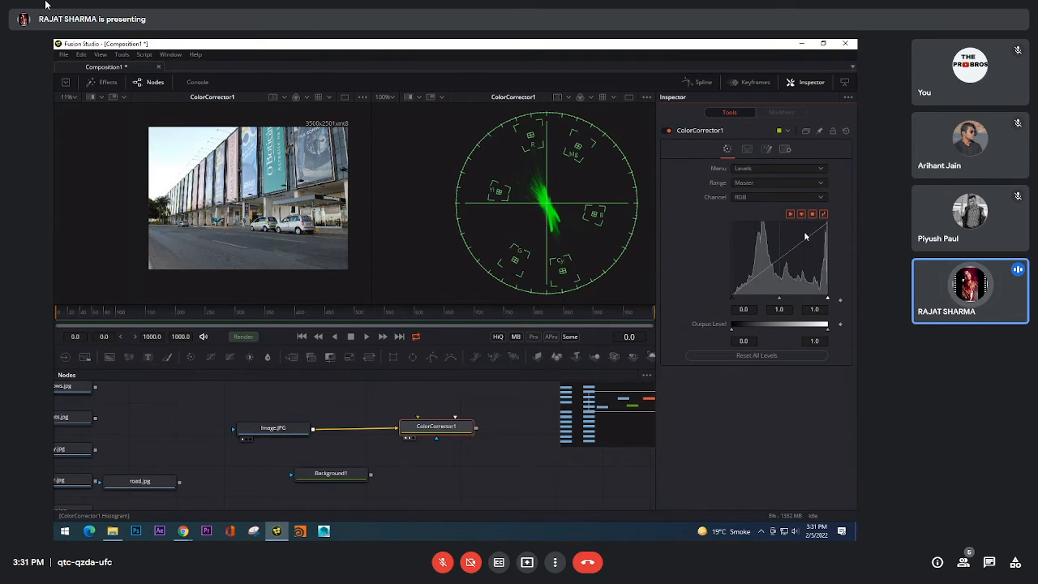
left_click(763, 196)
left_click(762, 196)
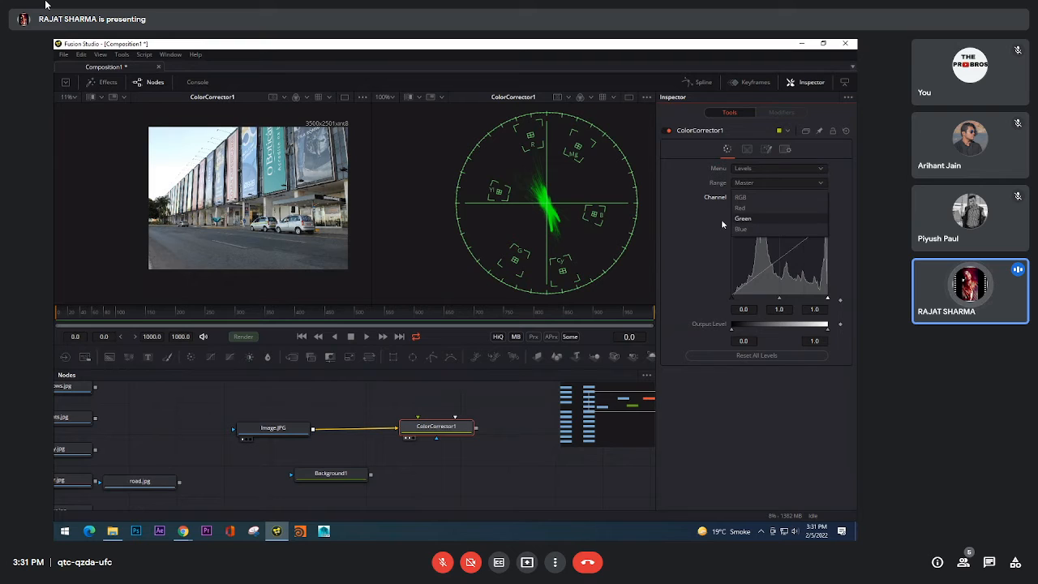
Step: Show the Histogram controls of ColorCorrector1, try the Equalize histogram type, and return it to Keep
left_click(757, 170)
left_click(756, 180)
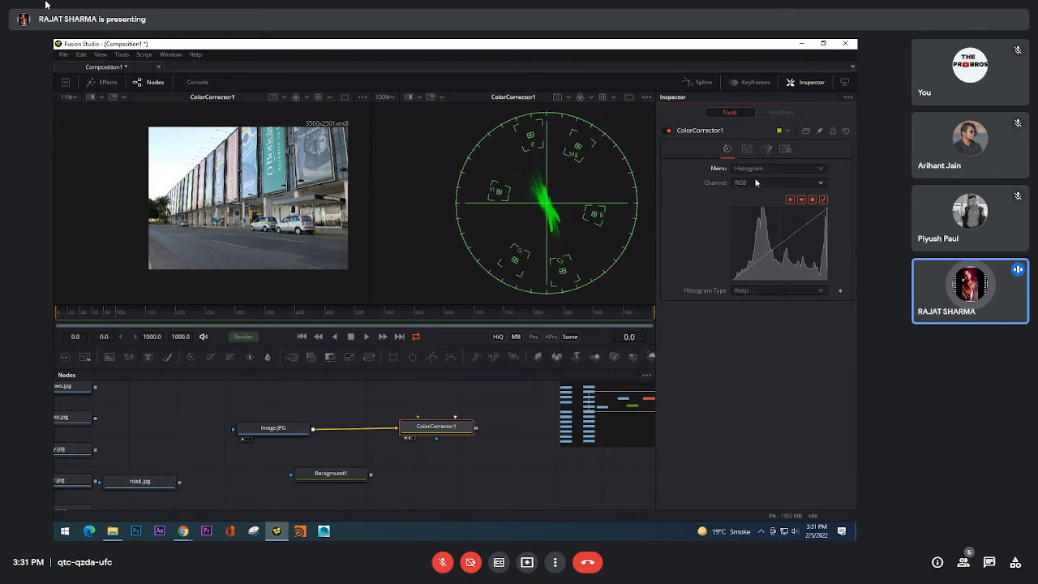
left_click(746, 290)
left_click(749, 304)
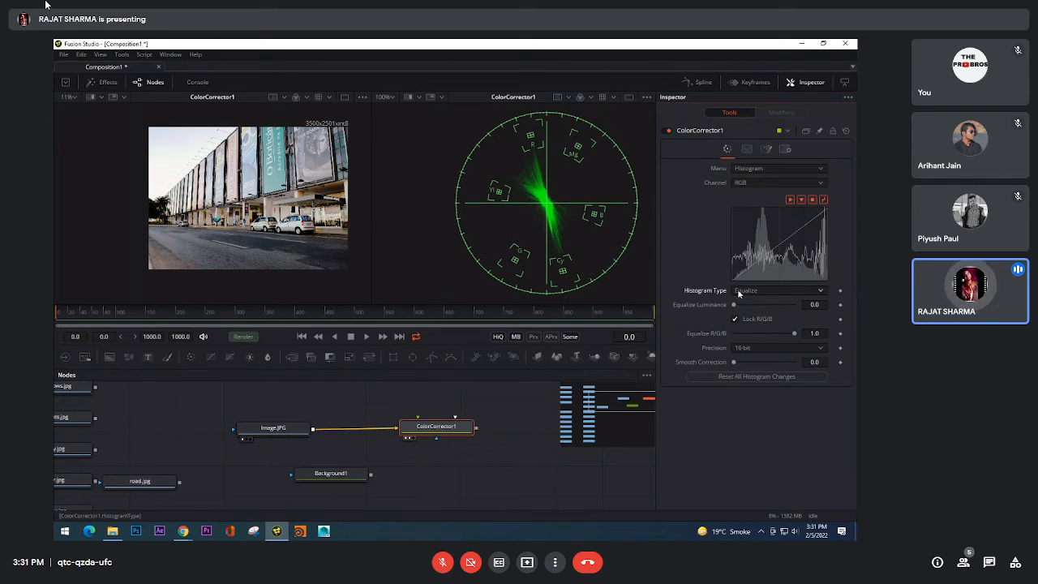
left_click(744, 291)
left_click(746, 281)
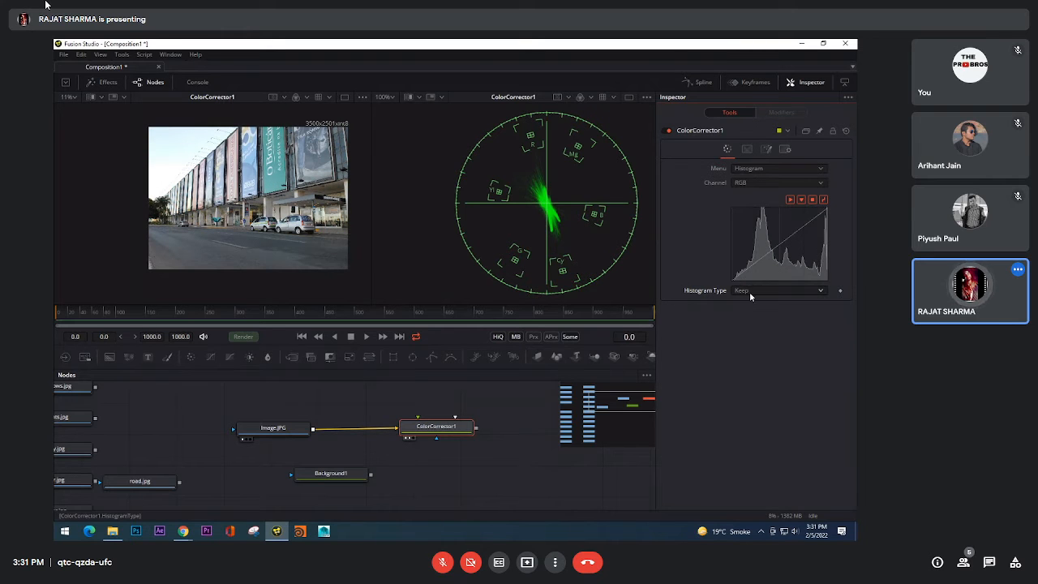
Step: Try the Equalize and Match histogram types, raising Match Luminance to 1.0 and testing the Match R/G/B amount
left_click(749, 292)
left_click(747, 301)
left_click(750, 290)
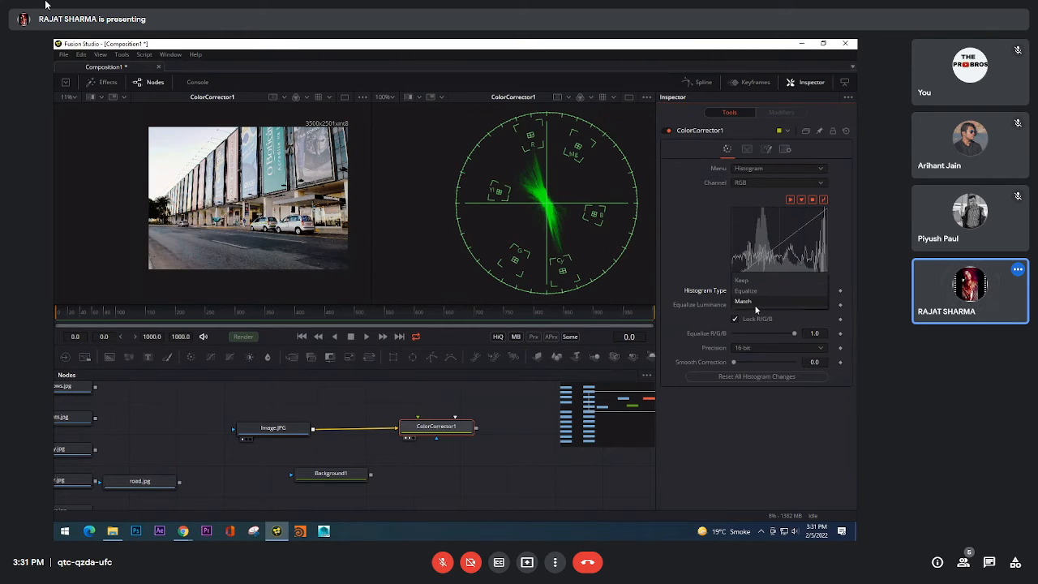
left_click(755, 311)
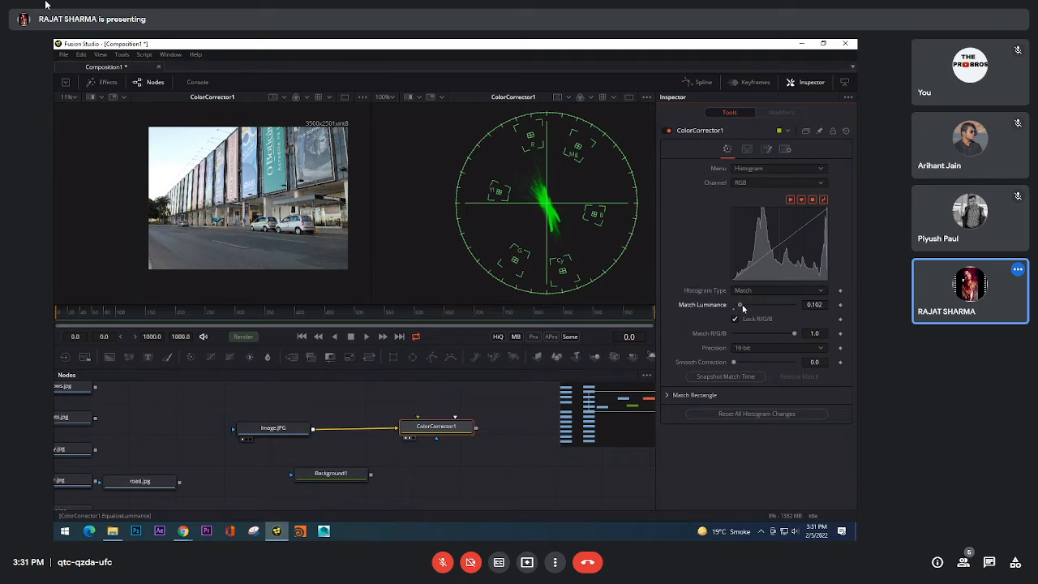
left_click_drag(734, 304, 802, 306)
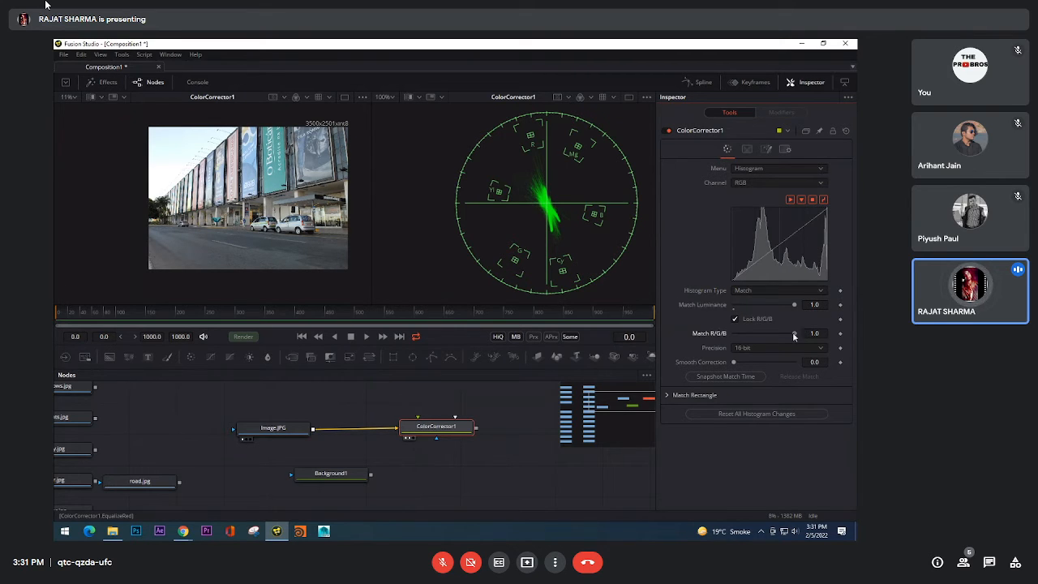
left_click_drag(795, 334, 705, 334)
Step: Try the Equalize histogram type with Equalize Luminance at 1.0, and restore the type to Keep
left_click(751, 291)
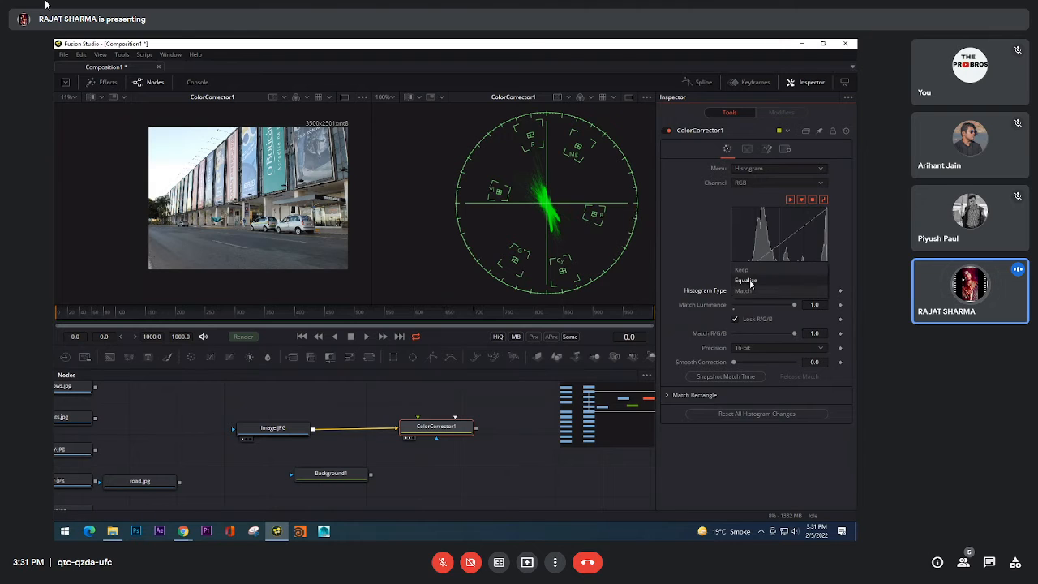
left_click(750, 283)
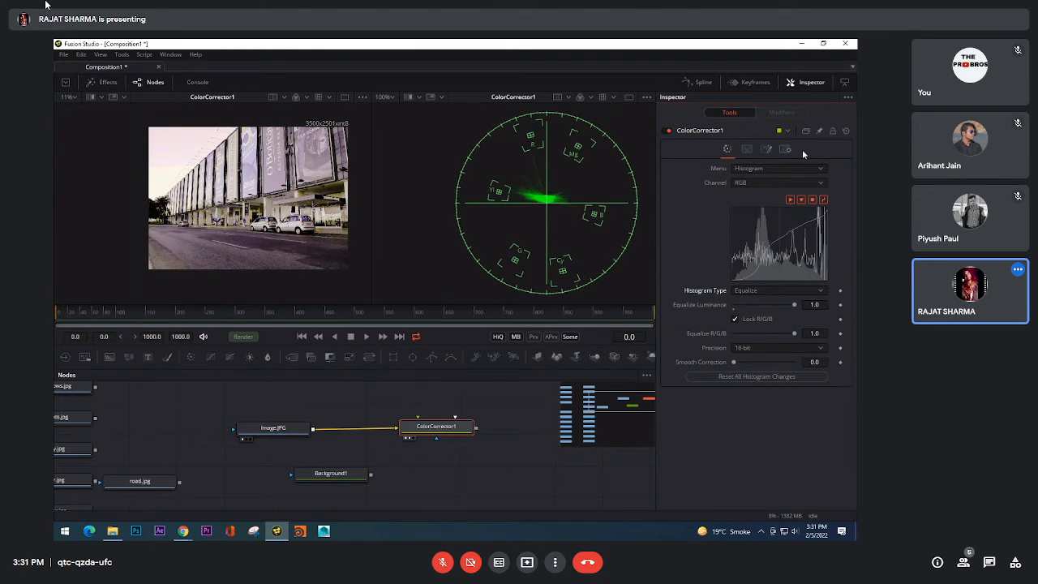
left_click(760, 291)
left_click(757, 280)
Step: Use ColorCorrector1's Suppress controls to lower cyan to 0.49 and blue to 0.87, checking the teal phone booths
left_click(763, 168)
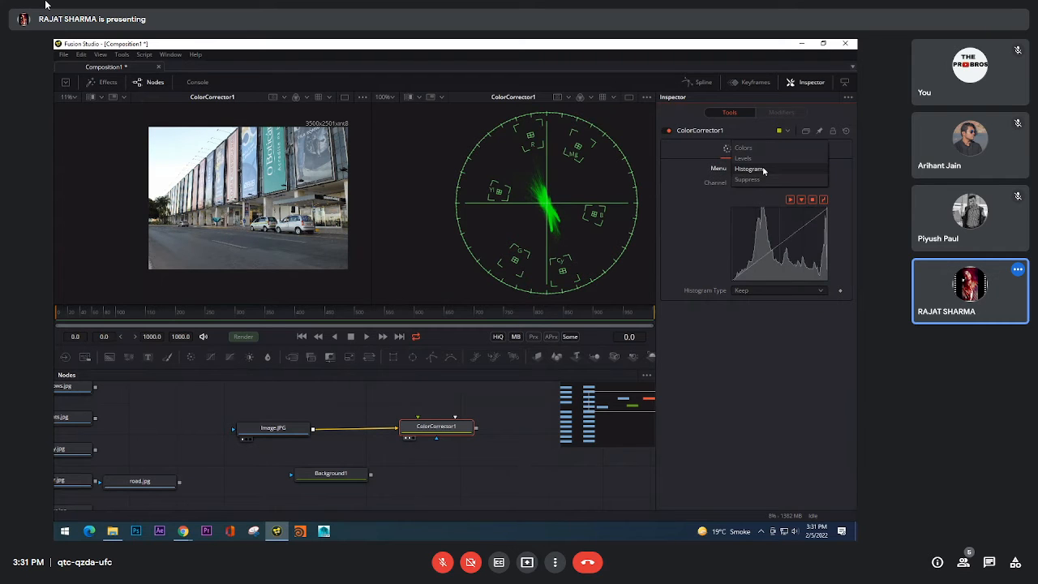
left_click(762, 180)
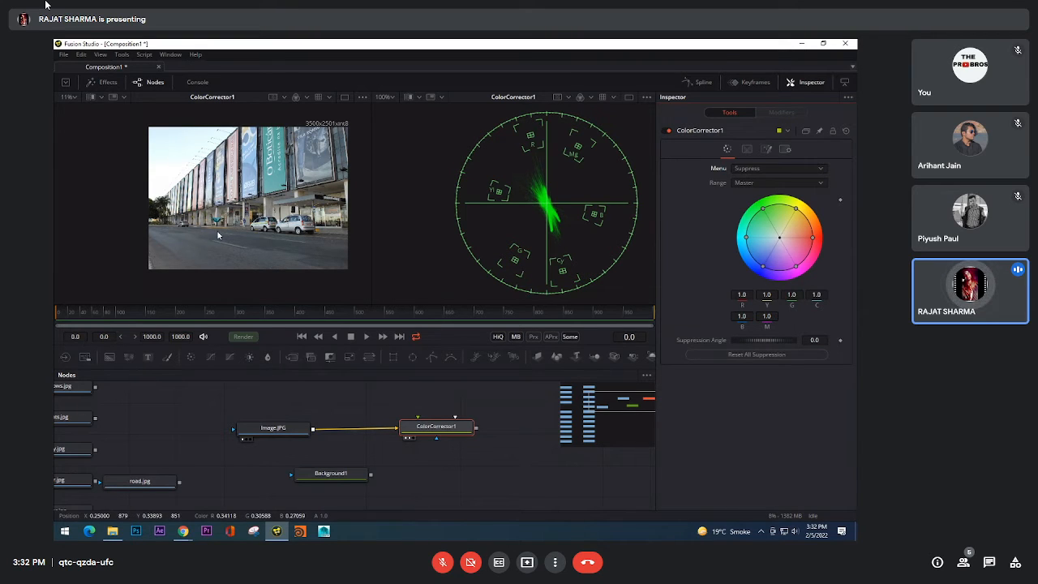
scroll(217, 236, "up", 5)
scroll(217, 236, "down", 6)
scroll(219, 234, "up", 9)
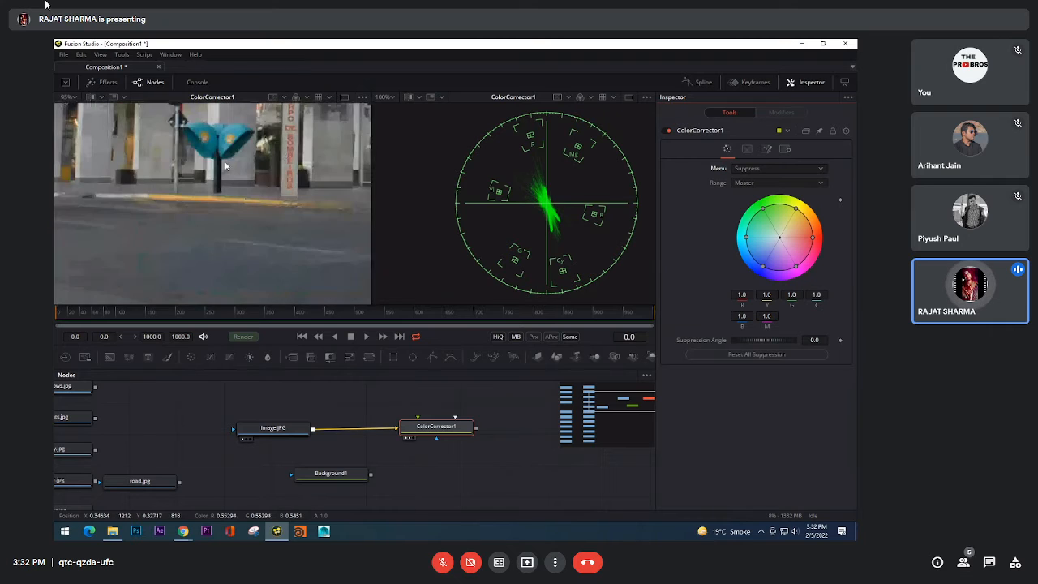
left_click_drag(225, 161, 237, 210)
scroll(241, 200, "up", 2)
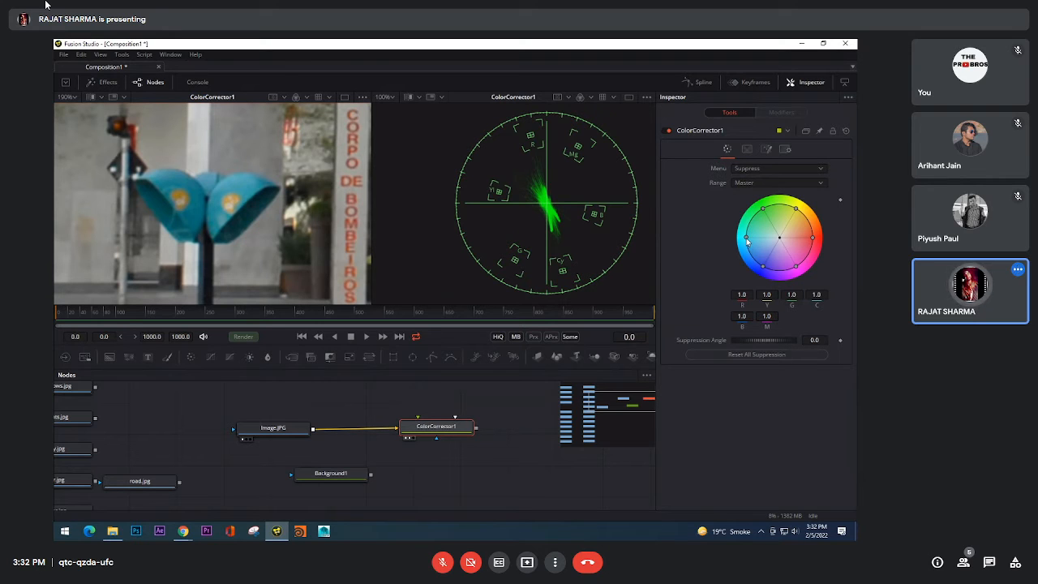
mouse_move(747, 243)
left_mouse_down()
mouse_move(762, 264)
mouse_move(756, 241)
left_mouse_up()
left_click_drag(761, 241, 764, 240)
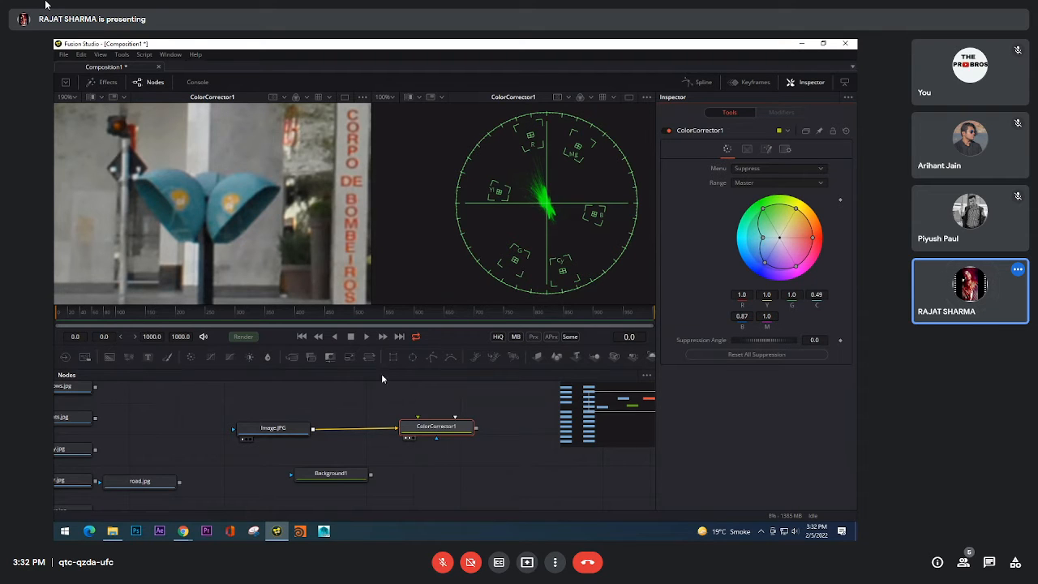
Step: Compare the original and color-suppressed photo, checking the phone booths up close and the full building view
key("1")
key("1")
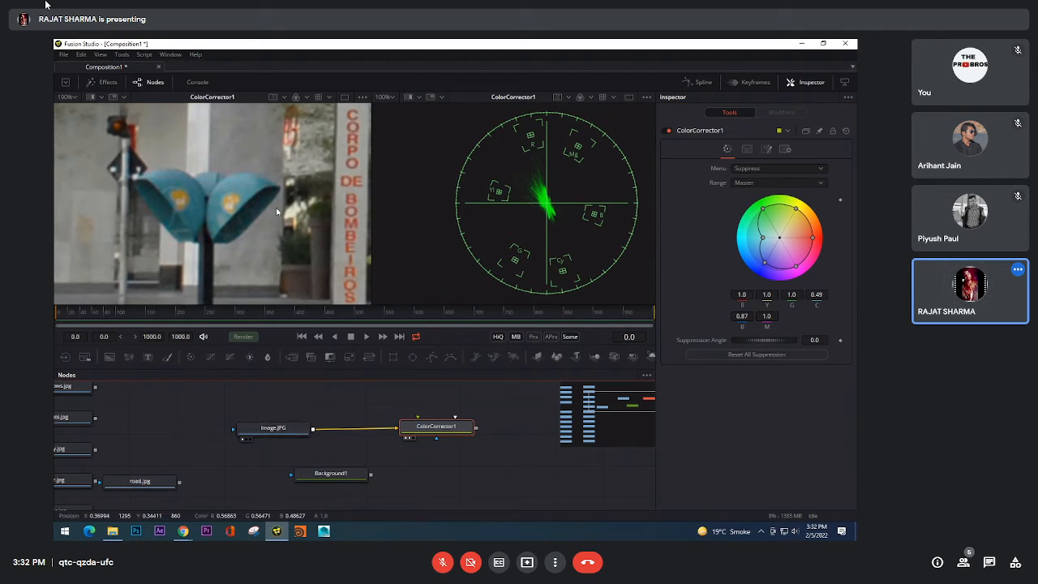
scroll(243, 205, "down", 10)
left_click_drag(268, 213, 229, 219)
scroll(229, 219, "down", 2)
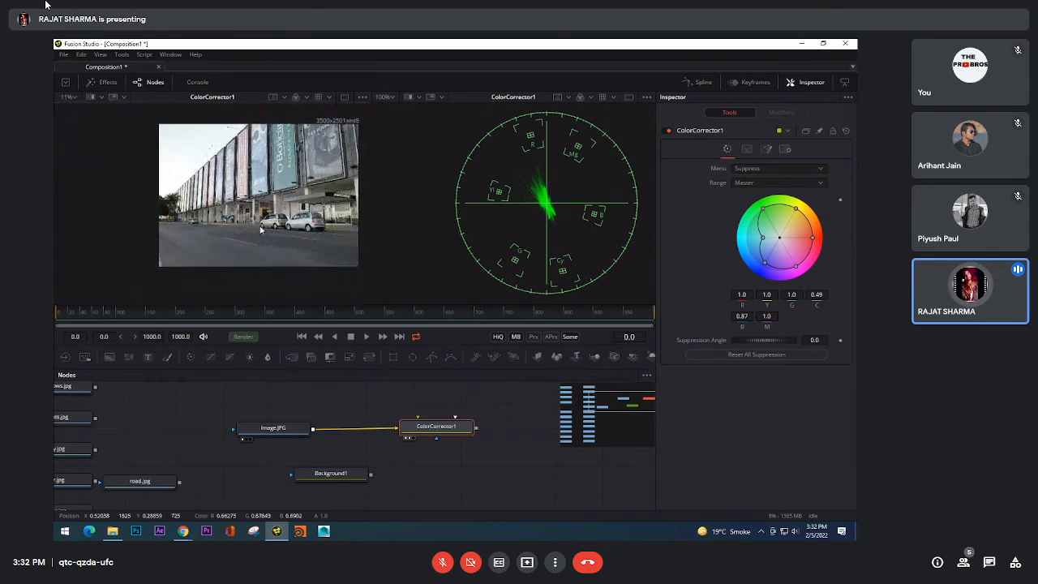
left_click(264, 420)
left_click_drag(264, 420, 265, 425)
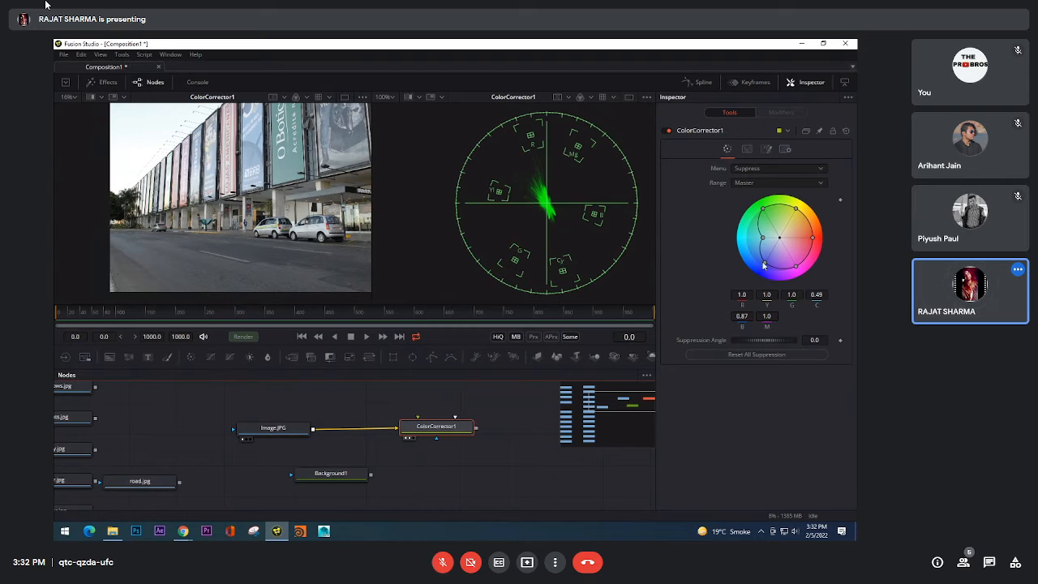
Step: Restore blue suppression to 1.0, try a suppression angle of 0.0278, and reset the angle to 0.0
mouse_move(768, 267)
left_mouse_down()
mouse_move(766, 255)
mouse_move(764, 266)
left_mouse_up()
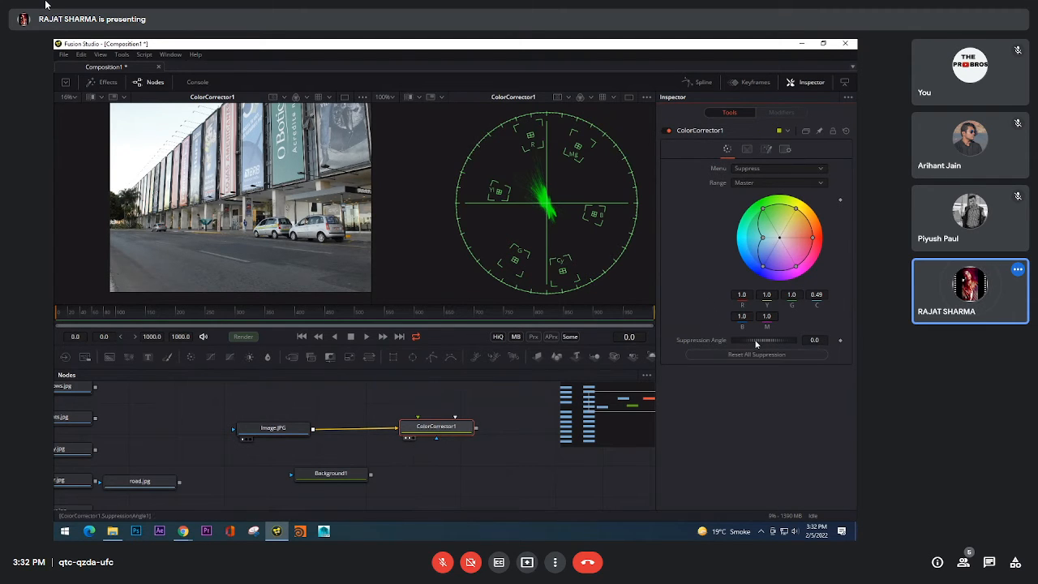
left_click_drag(754, 338, 768, 336)
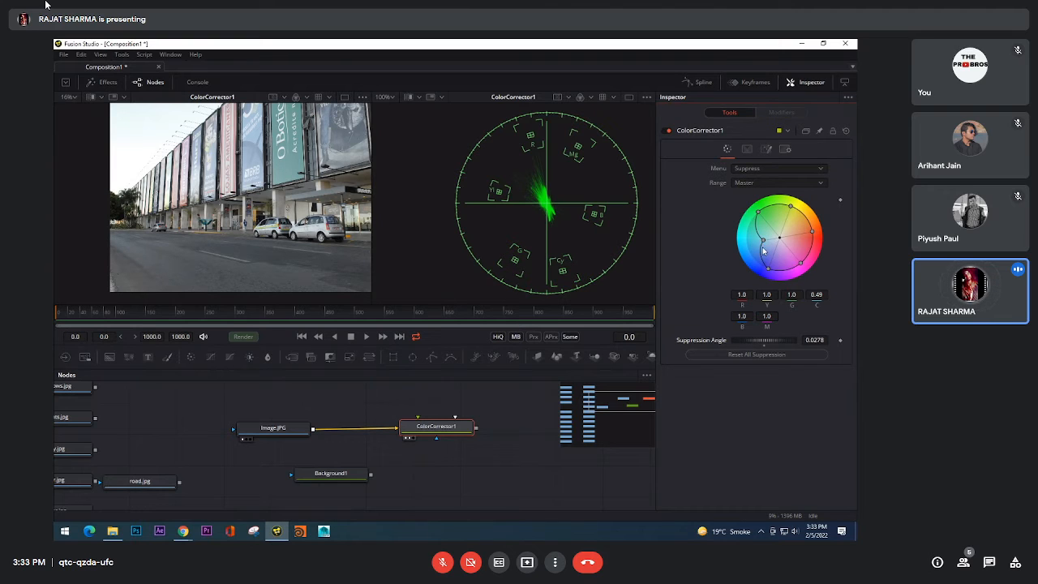
left_click(764, 353)
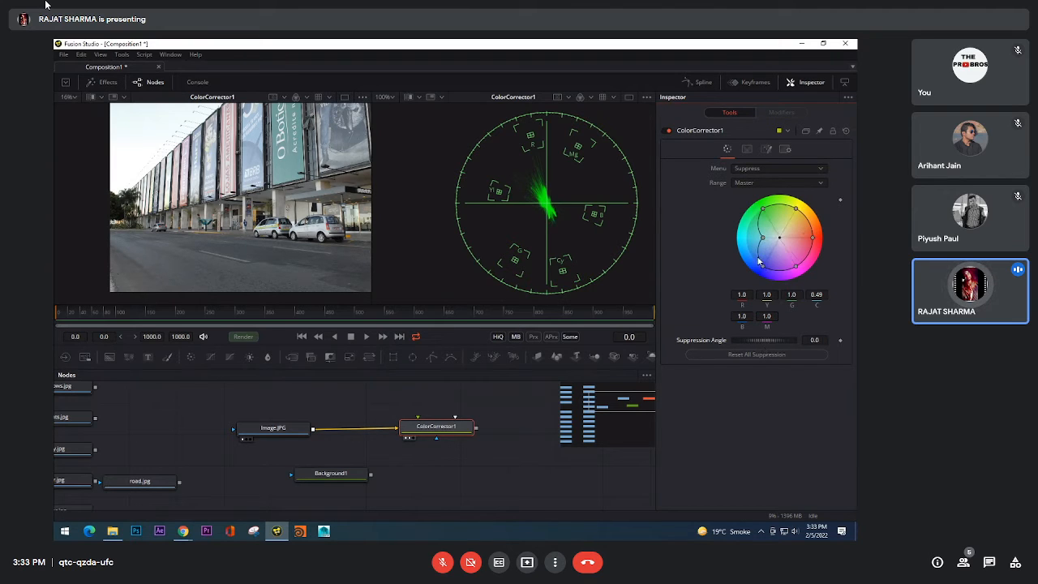
Step: Set the suppression angle to 0.0121 while checking the teal phone booths, and fit the photo to its viewer
scroll(289, 233, "up", 2)
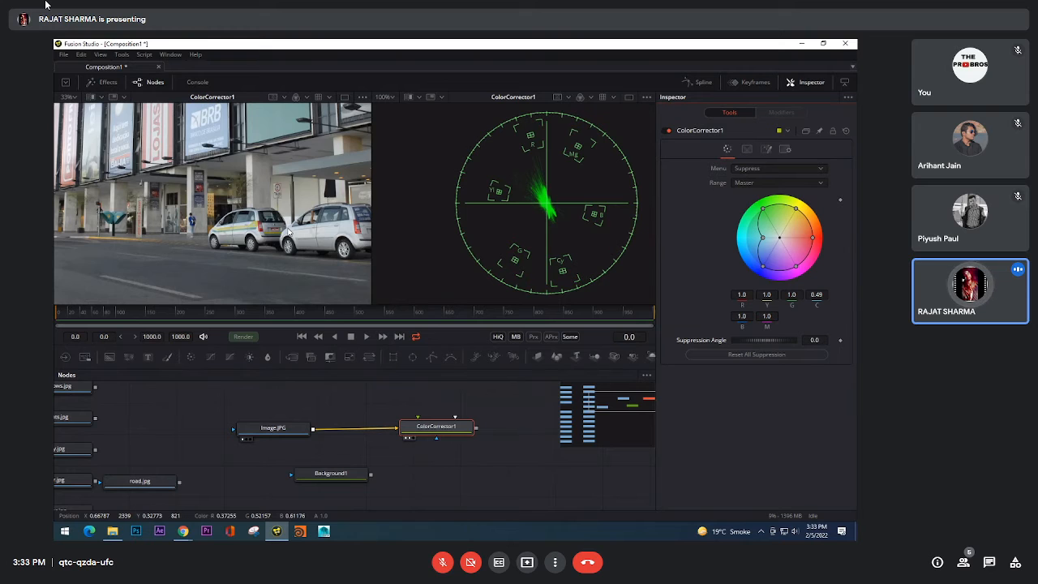
scroll(171, 160, "up", 8)
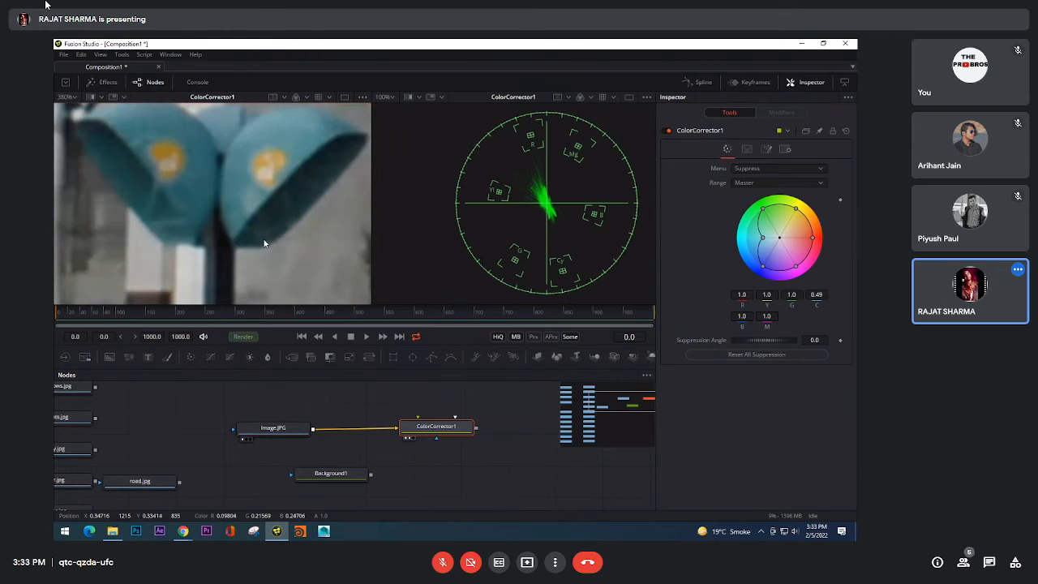
scroll(264, 240, "down", 2)
mouse_move(766, 341)
left_mouse_down()
mouse_move(796, 338)
mouse_move(750, 329)
mouse_move(765, 341)
left_mouse_up()
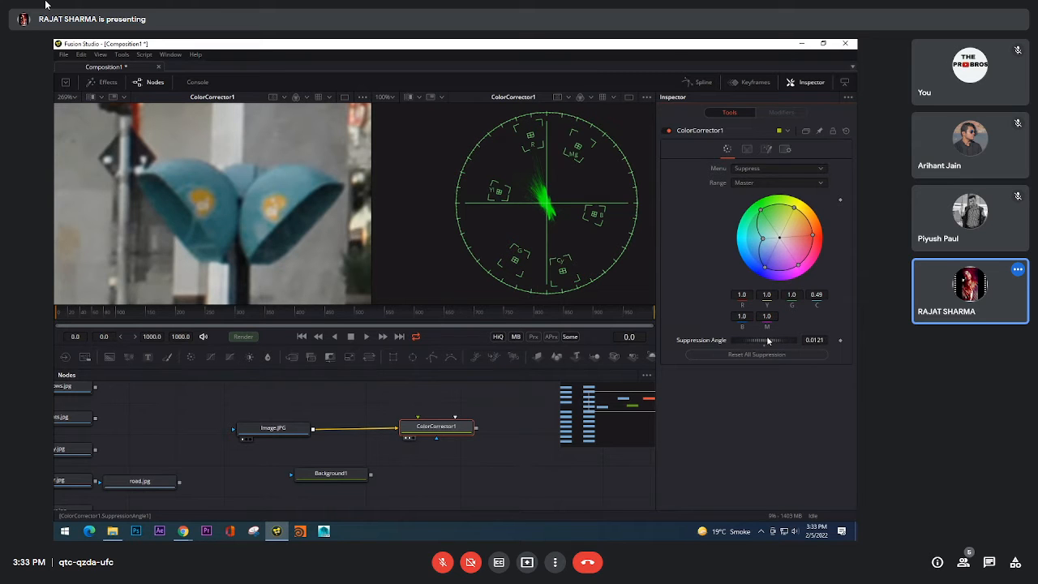
scroll(213, 220, "down", 2)
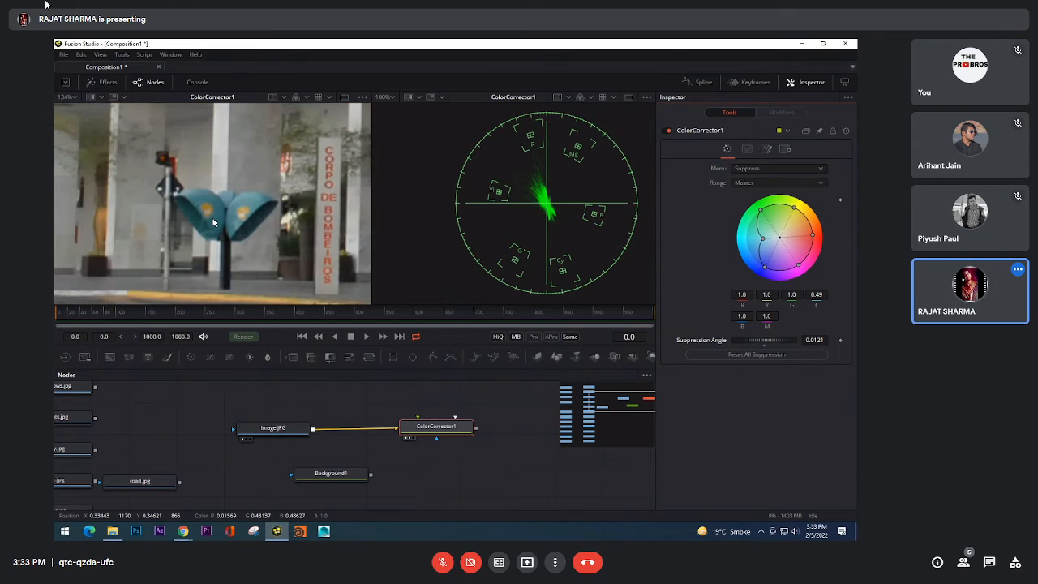
scroll(212, 221, "down", 5)
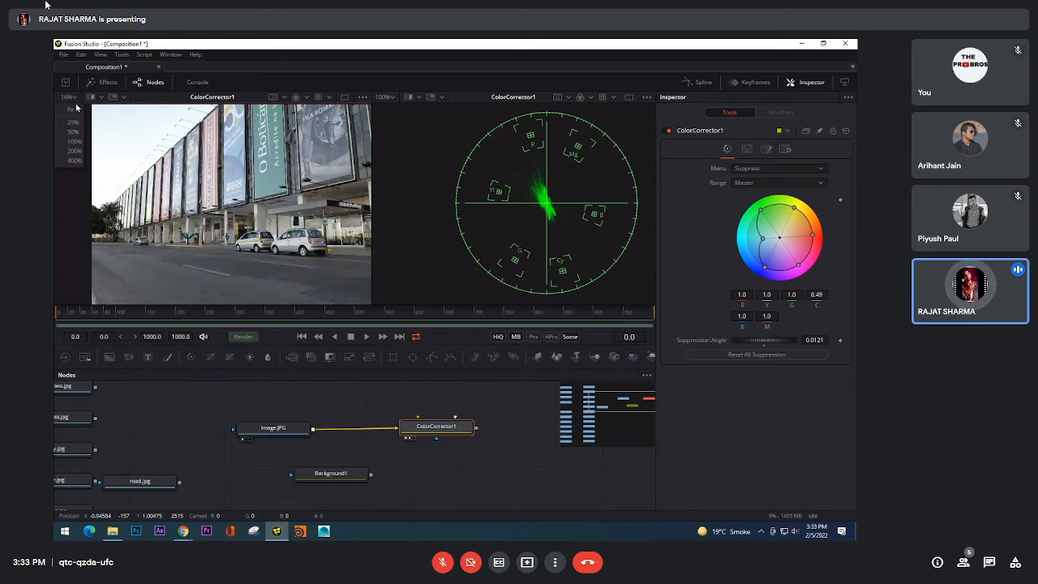
key("ctrl+f")
Step: Return ColorCorrector1 to the Colors controls, try a pinkish-red tint with strength about 0.15, and undo the tint
left_click(774, 168)
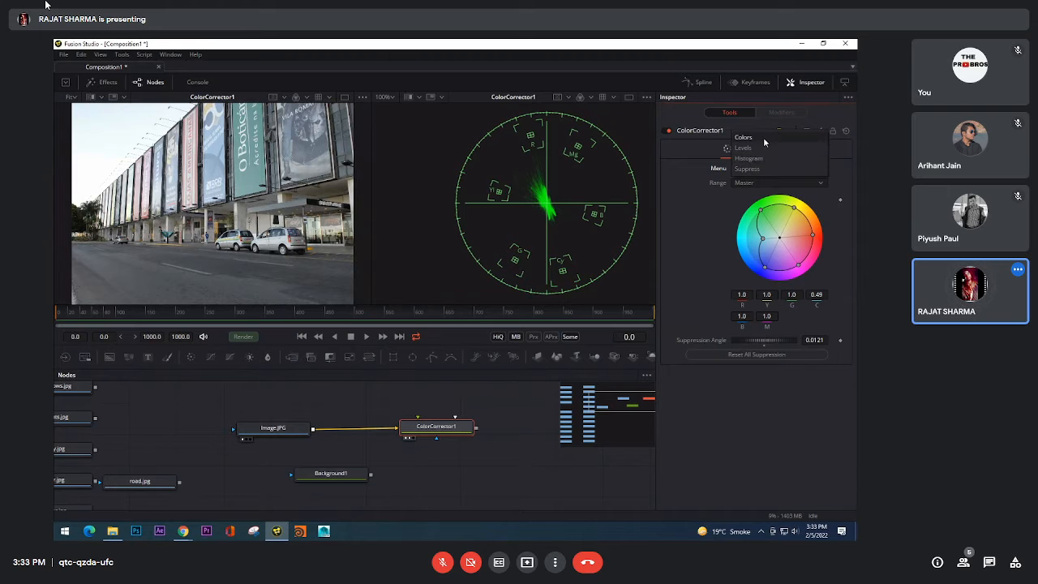
left_click(763, 137)
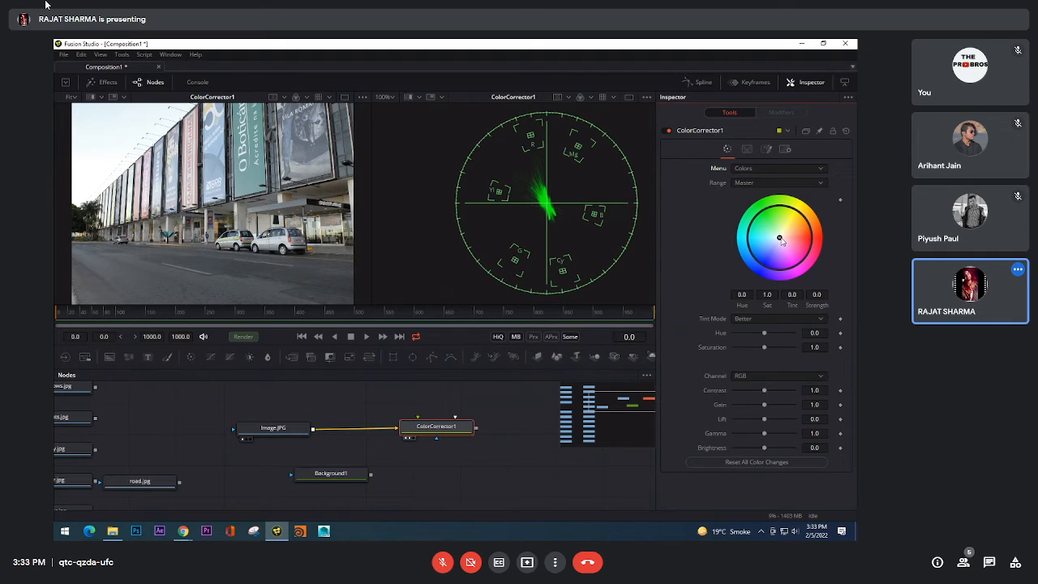
mouse_move(779, 240)
left_mouse_down()
mouse_move(784, 248)
mouse_move(785, 230)
mouse_move(786, 253)
mouse_move(772, 238)
mouse_move(785, 231)
mouse_move(807, 249)
left_mouse_up()
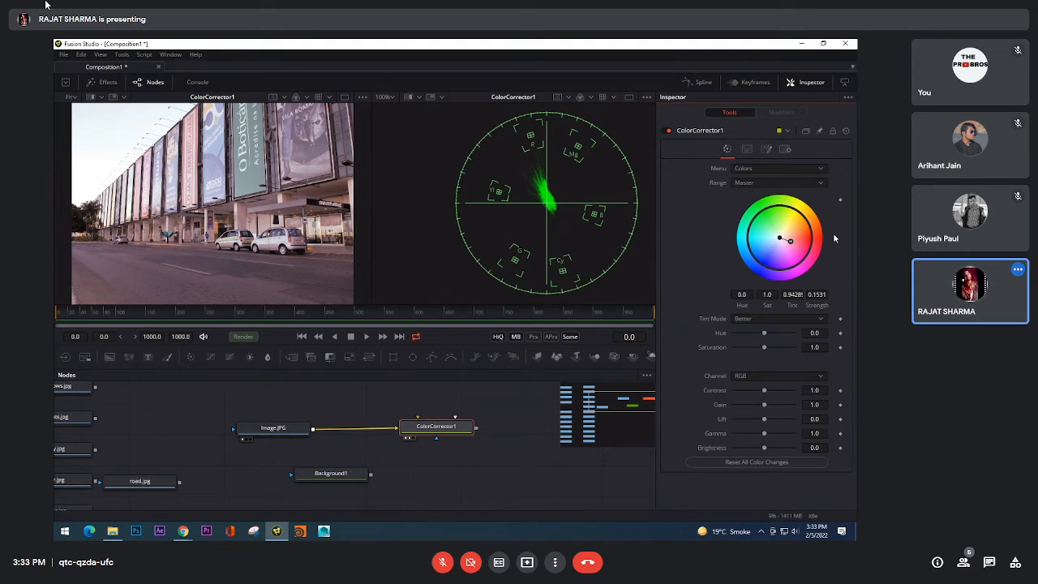
key("ctrl+z")
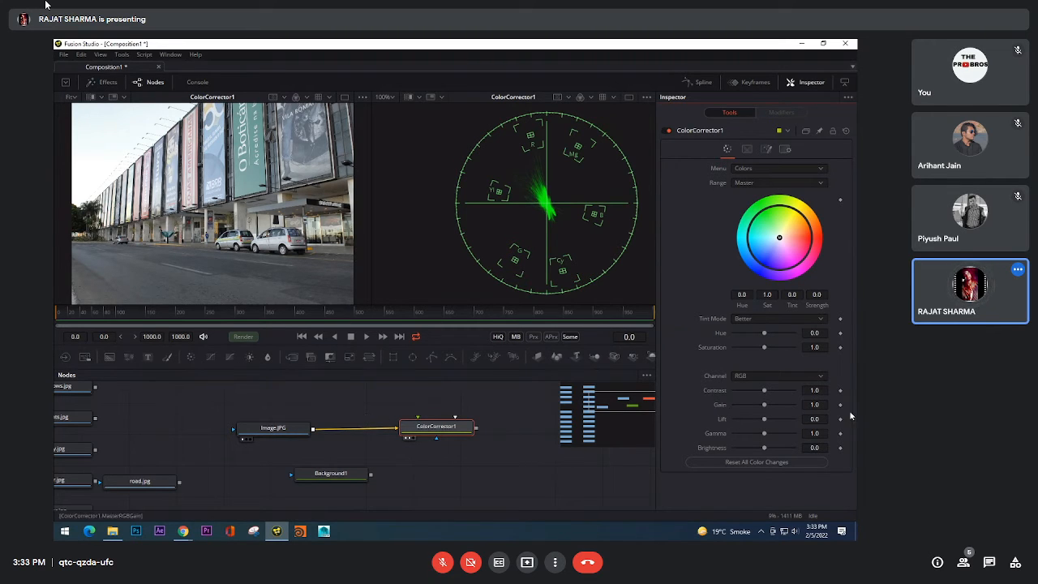
Step: Open ColorCorrector1's range settings, preview the Shadows range on the photo, and return the range display to Result
left_click(745, 149)
left_click(743, 169)
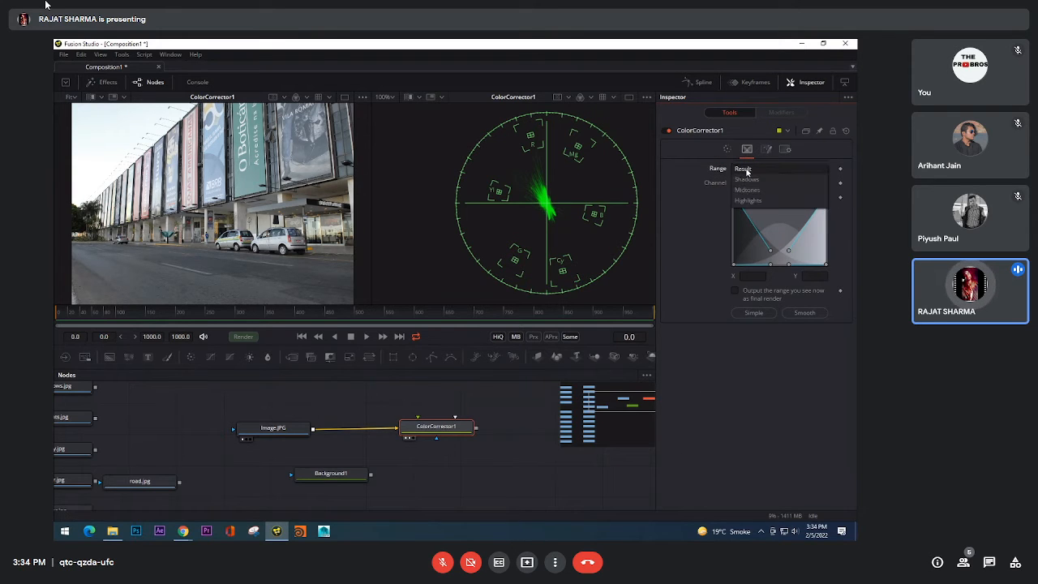
left_click(747, 179)
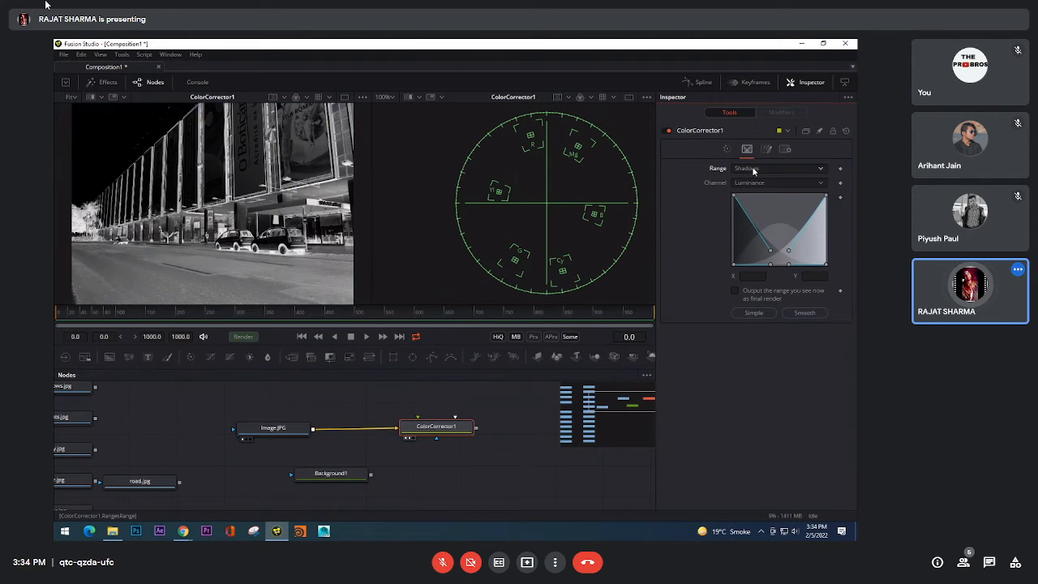
left_click(754, 169)
left_click(753, 165)
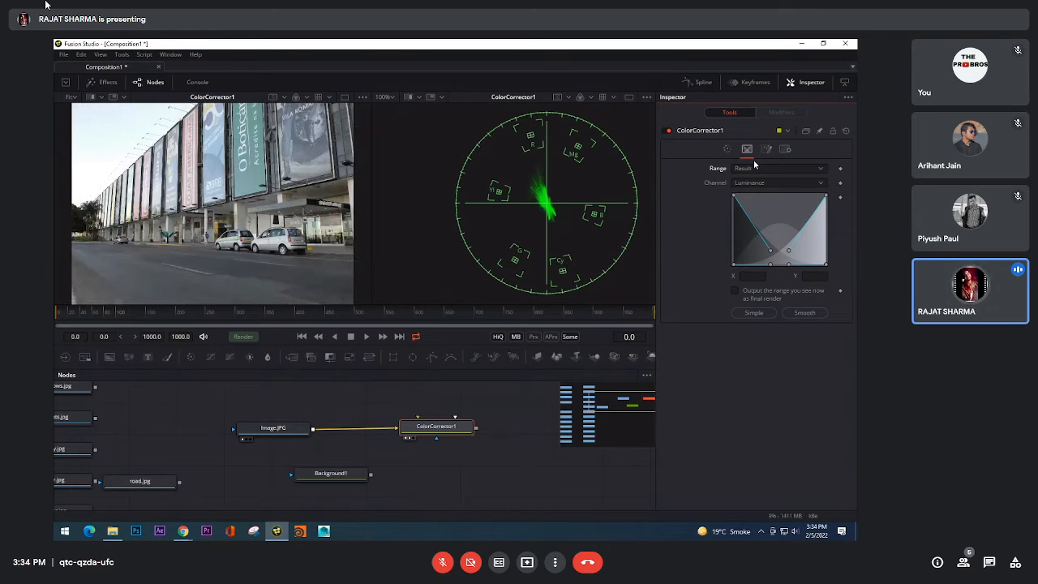
Step: Display the photo's Shadows, Midtones and Highlights range masks in turn, ending on Highlights
left_click(754, 167)
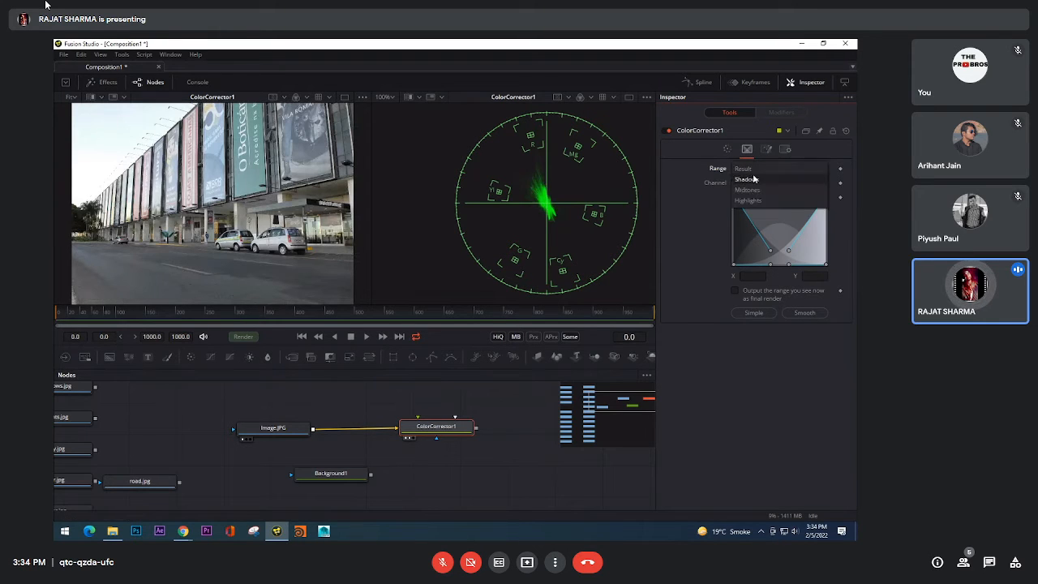
left_click(754, 178)
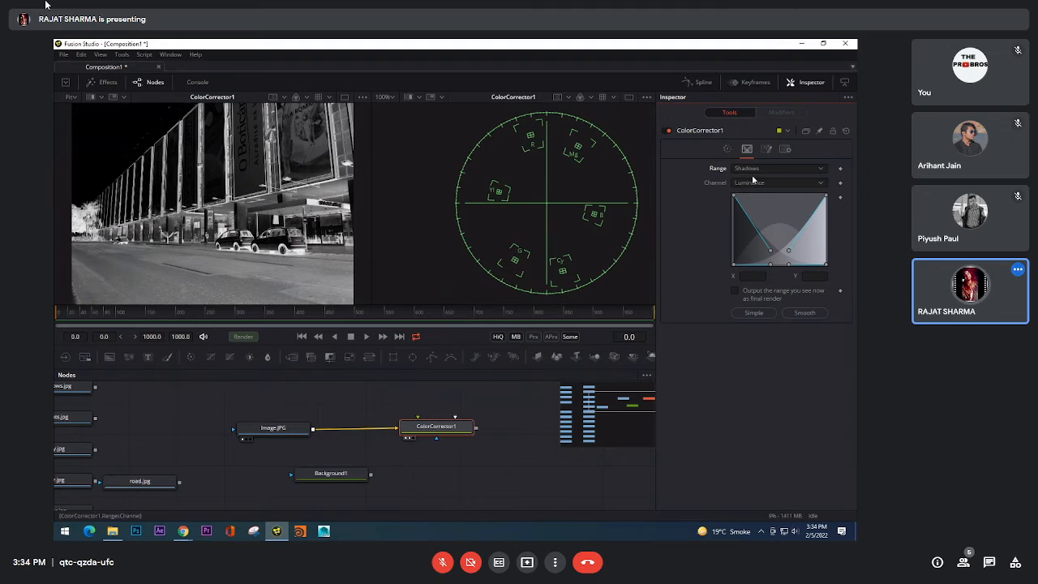
left_click(758, 172)
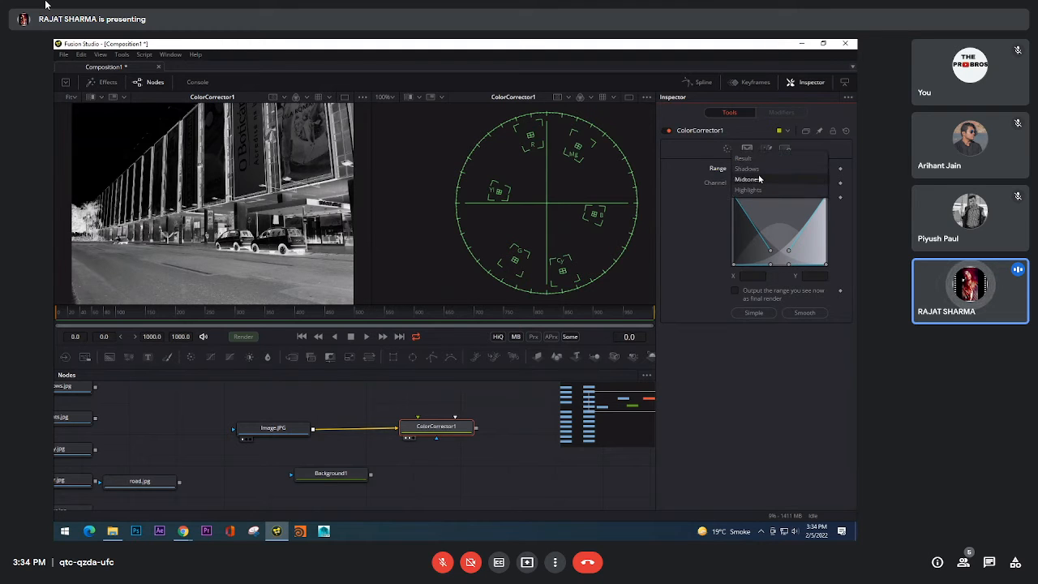
left_click(760, 179)
left_click(760, 168)
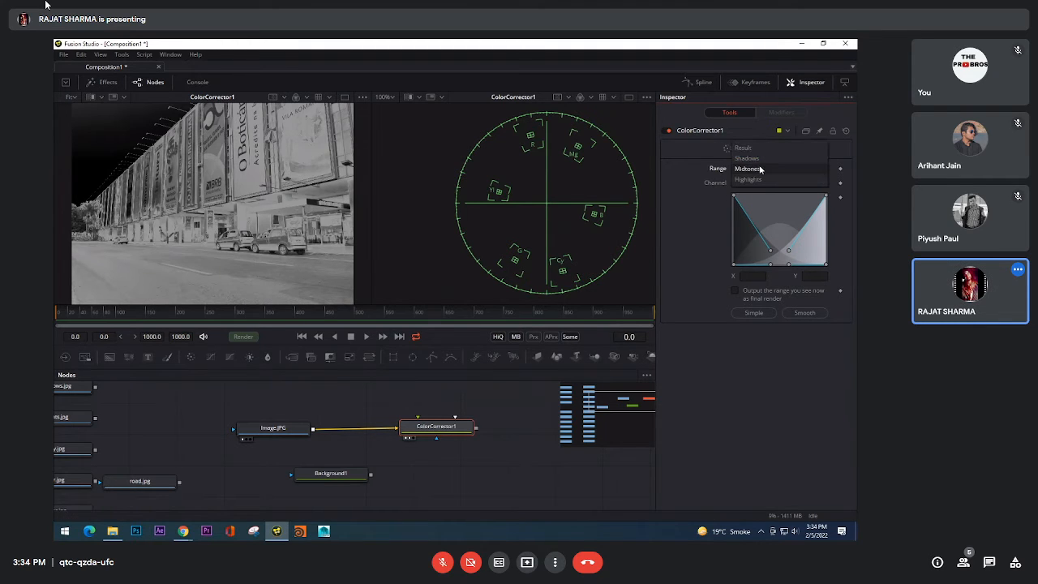
left_click(760, 182)
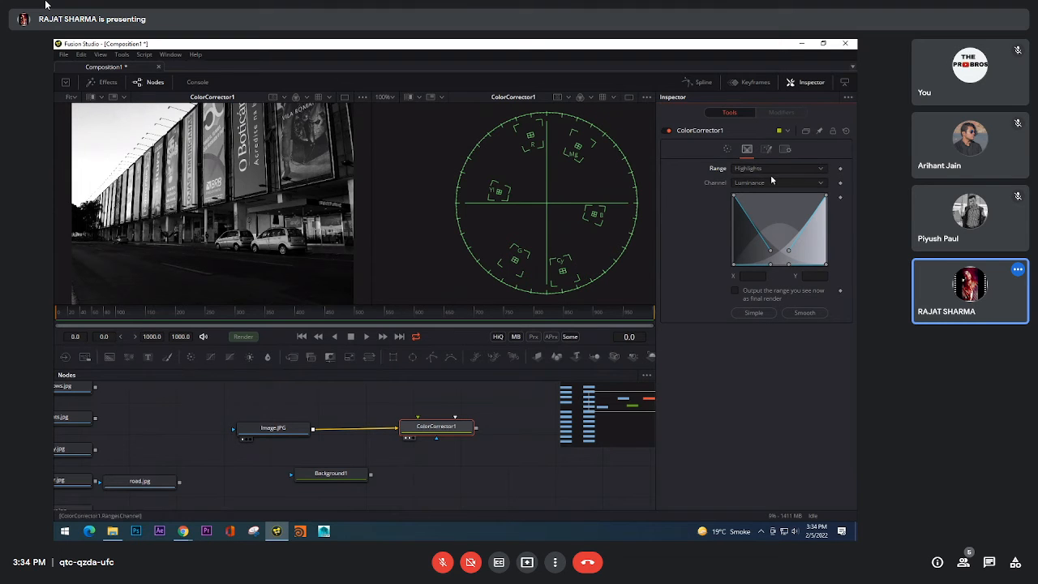
Step: Return to ColorCorrector1's correction settings and choose the Suppress controls for the Highlights range
left_click(727, 149)
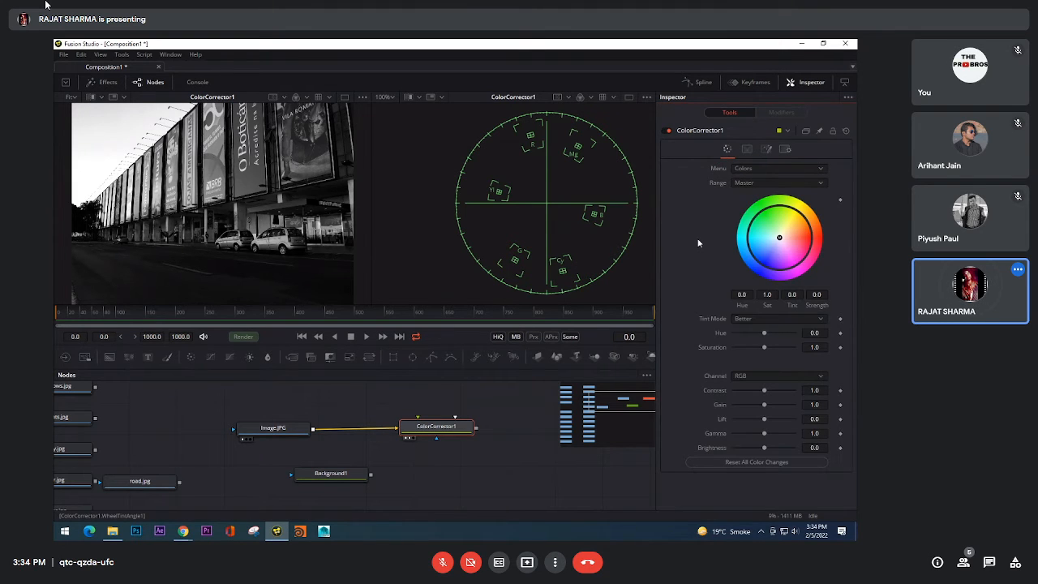
left_click(750, 168)
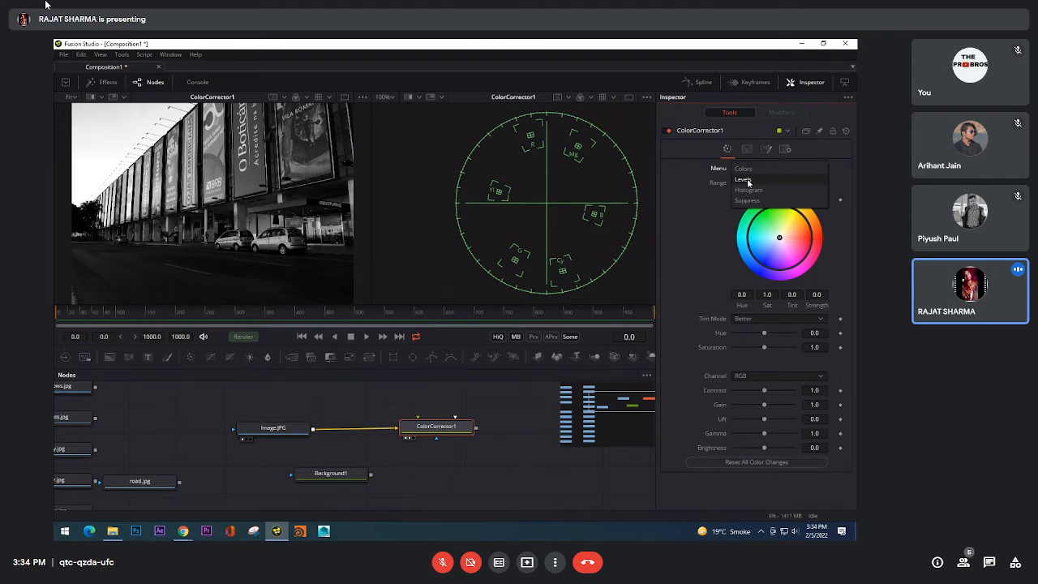
left_click(746, 200)
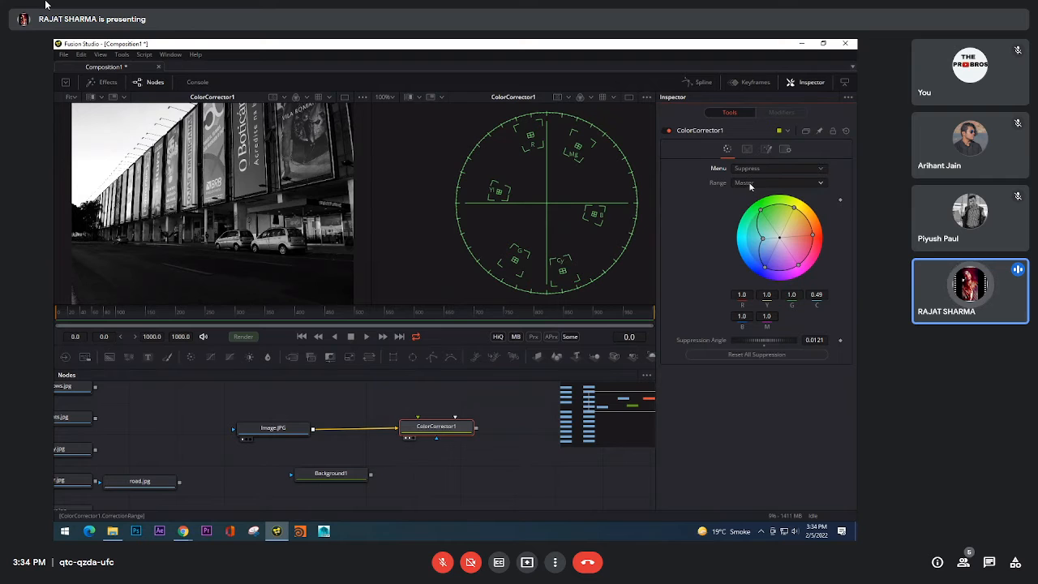
left_click(750, 186)
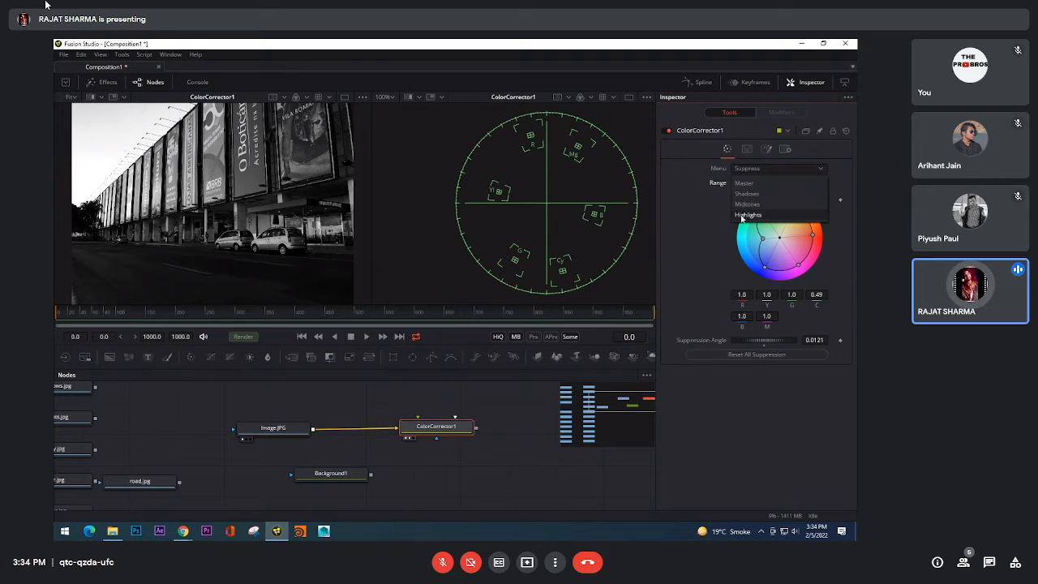
left_click(742, 215)
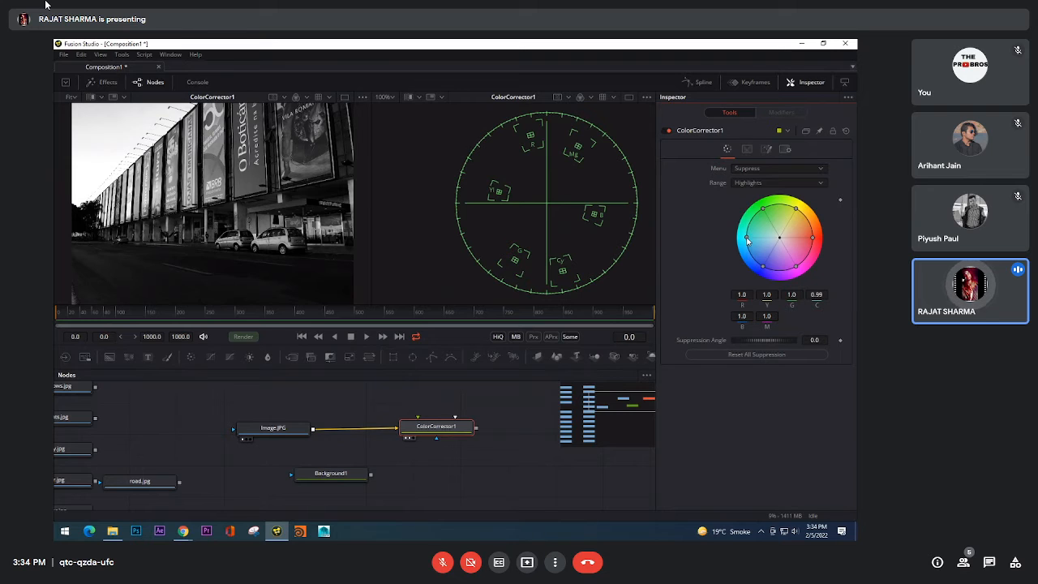
Step: Try suppressing cyan down to 0.0 and blue to about 0.56 in the highlights, and restore all color values to 1.0
left_click_drag(746, 237, 843, 237)
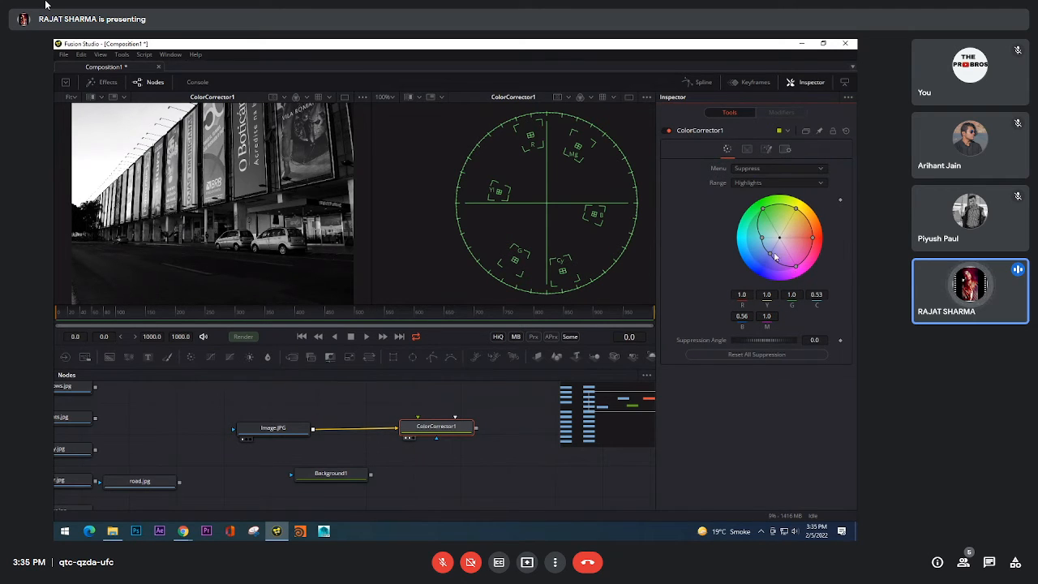
left_click_drag(770, 254, 727, 245)
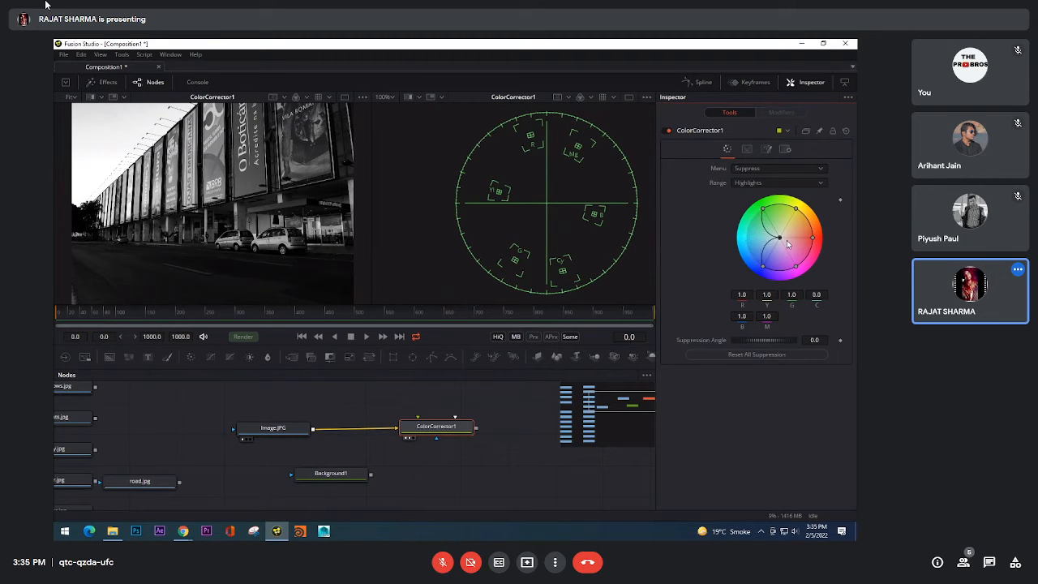
scroll(208, 241, "up", 3)
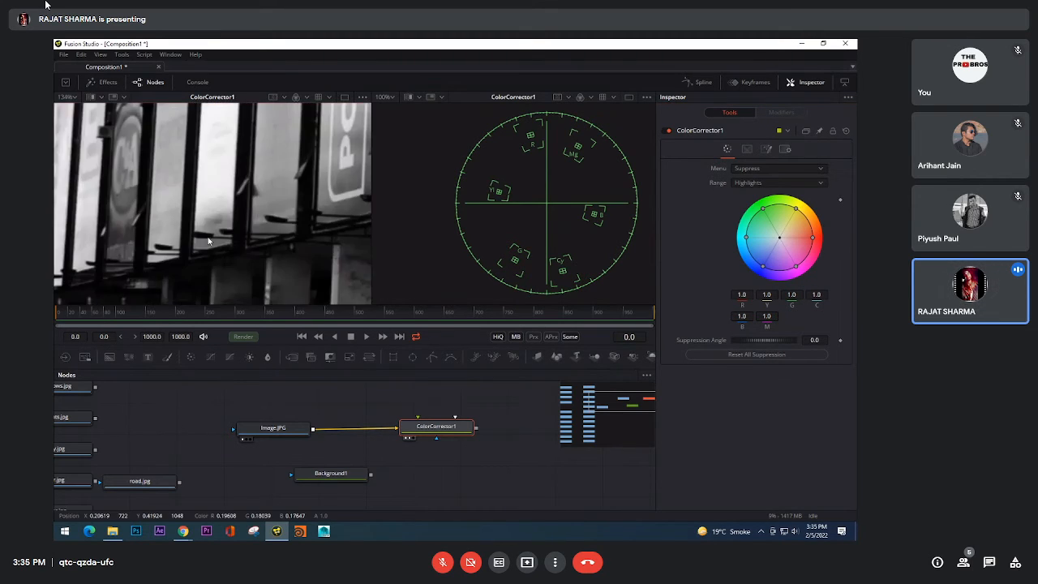
scroll(208, 241, "up", 3)
left_click_drag(739, 238, 702, 240)
left_click_drag(812, 239, 856, 240)
Step: Change the suppression range to Shadows and reduce both green and cyan to 0.0
left_click(754, 182)
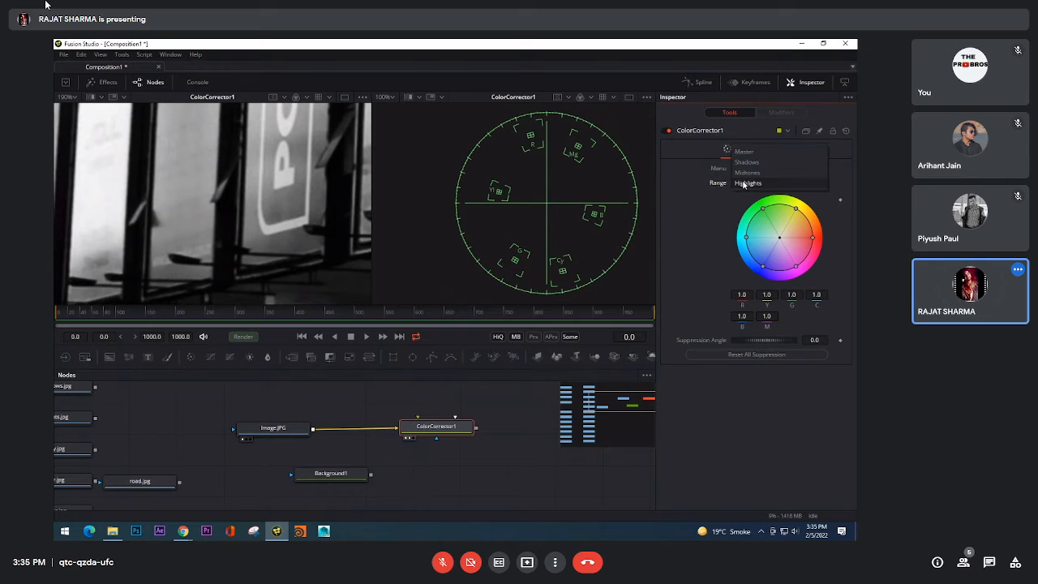
left_click(746, 166)
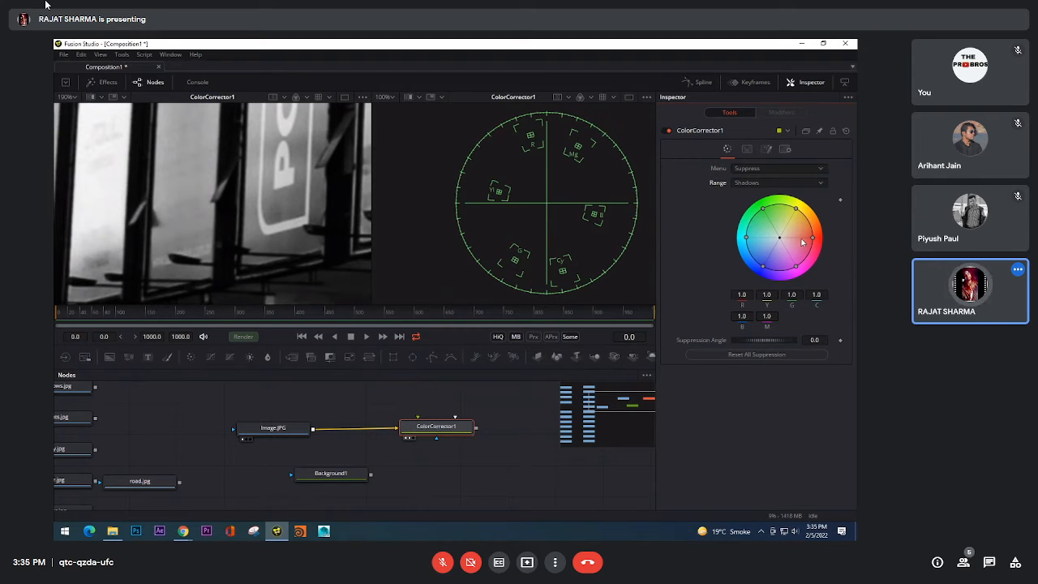
left_click_drag(743, 242, 788, 241)
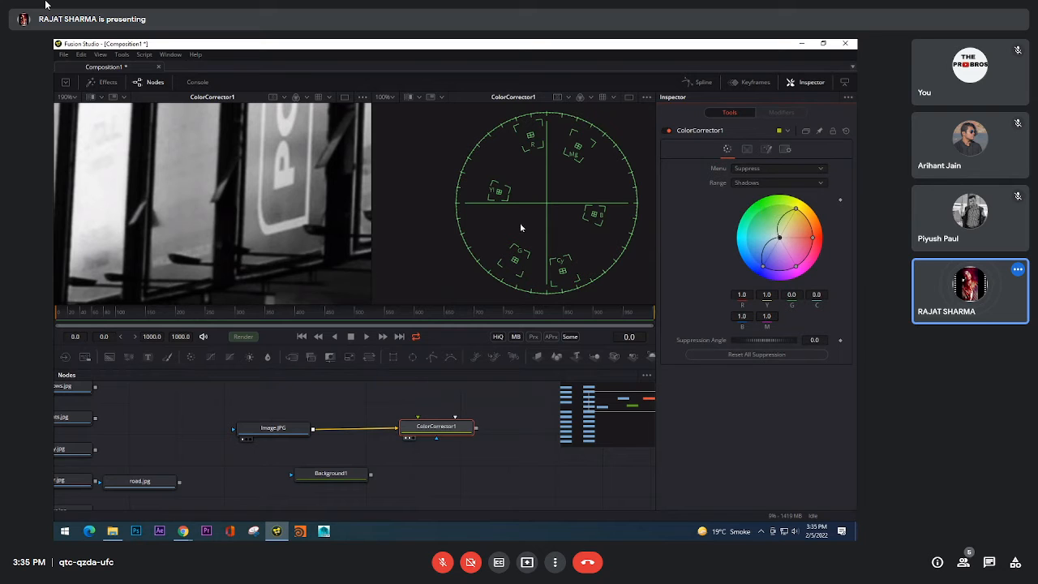
Step: Compare the original photo with the ColorCorrector1 output at a wider view of the building
scroll(290, 224, "down", 10)
key("1")
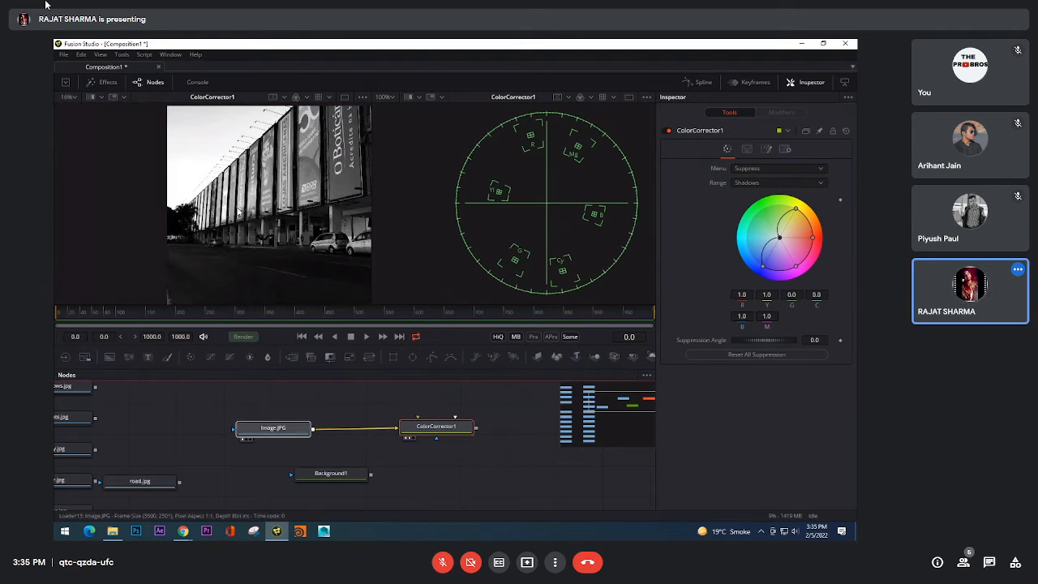
key("1")
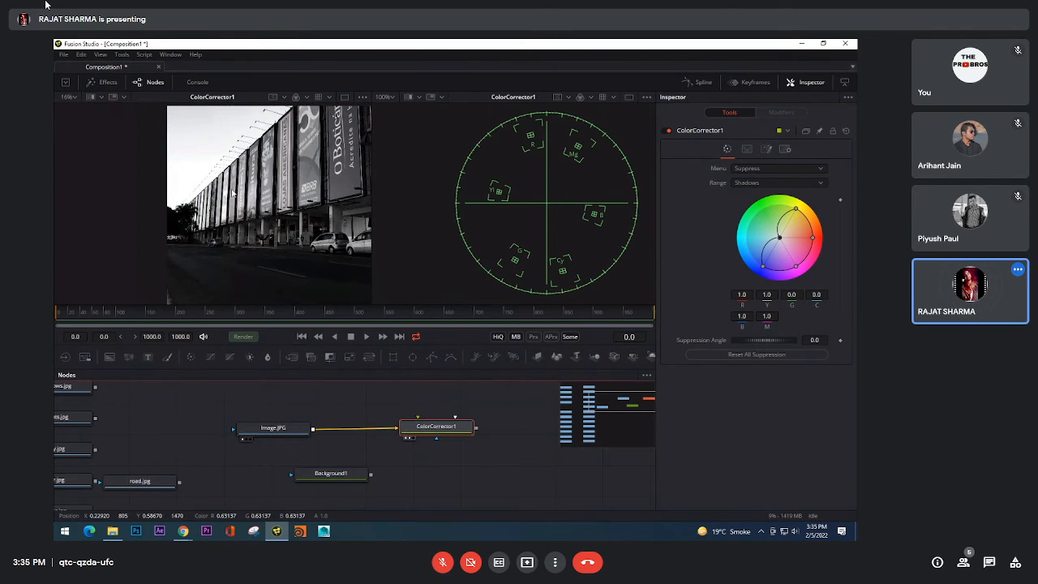
key("1")
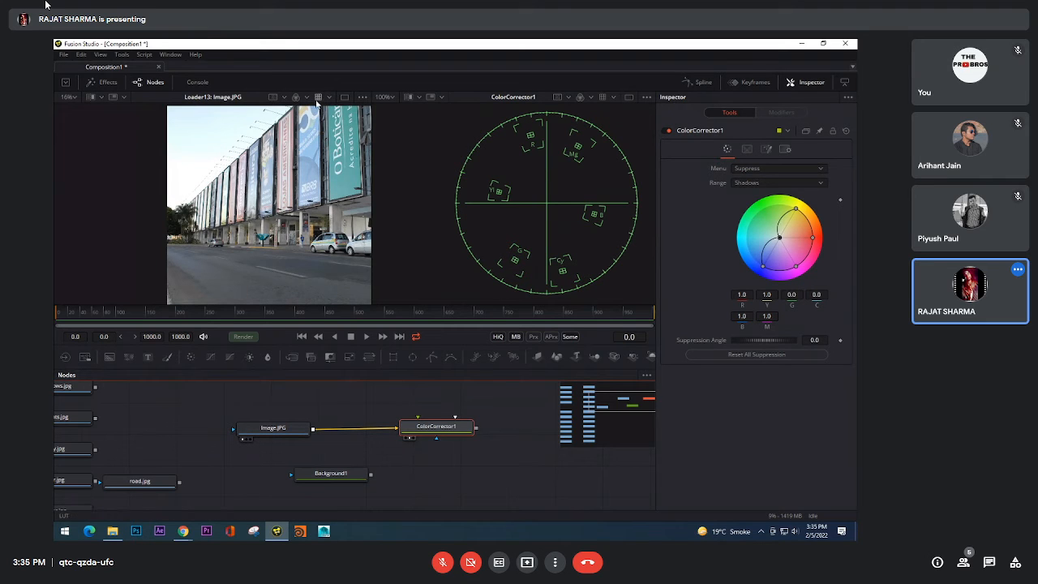
Step: Inspect the original photo's red and green channels against the ColorCorrector1 output, restore the full-color display, and compare both images again
left_click(296, 97)
left_click(296, 97)
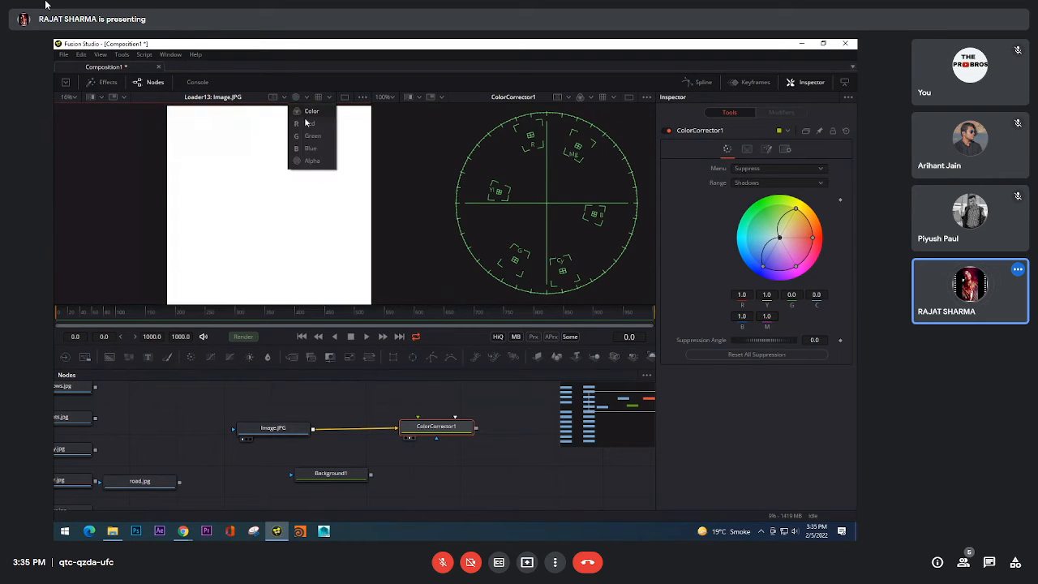
left_click(310, 124)
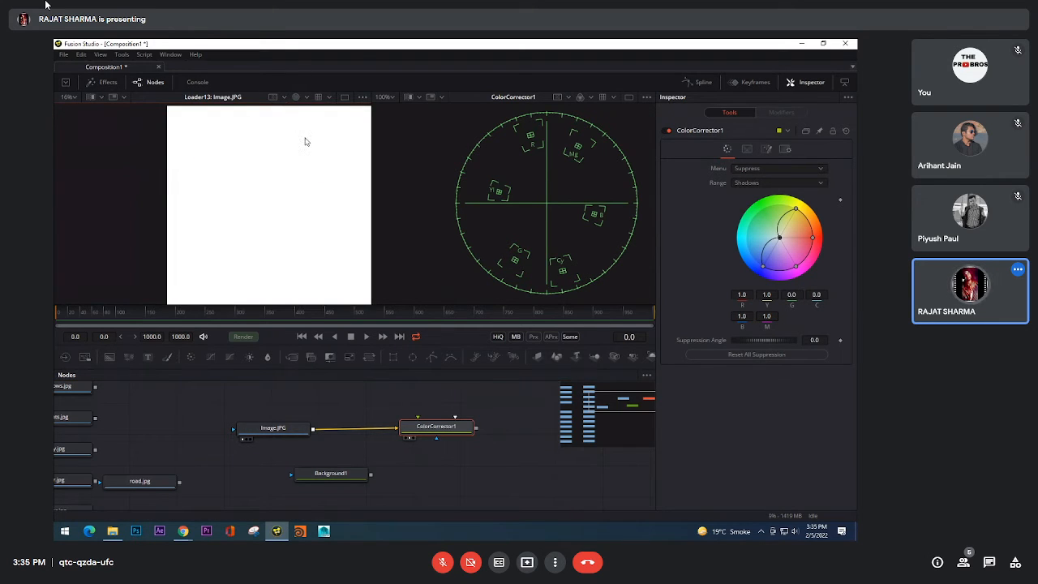
left_click(296, 97)
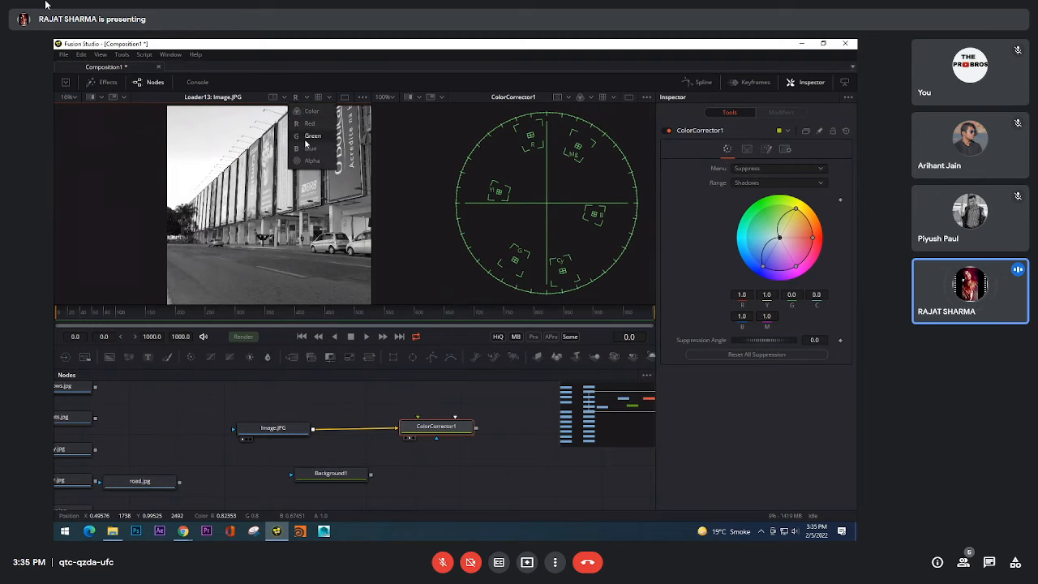
left_click(310, 135)
key("1")
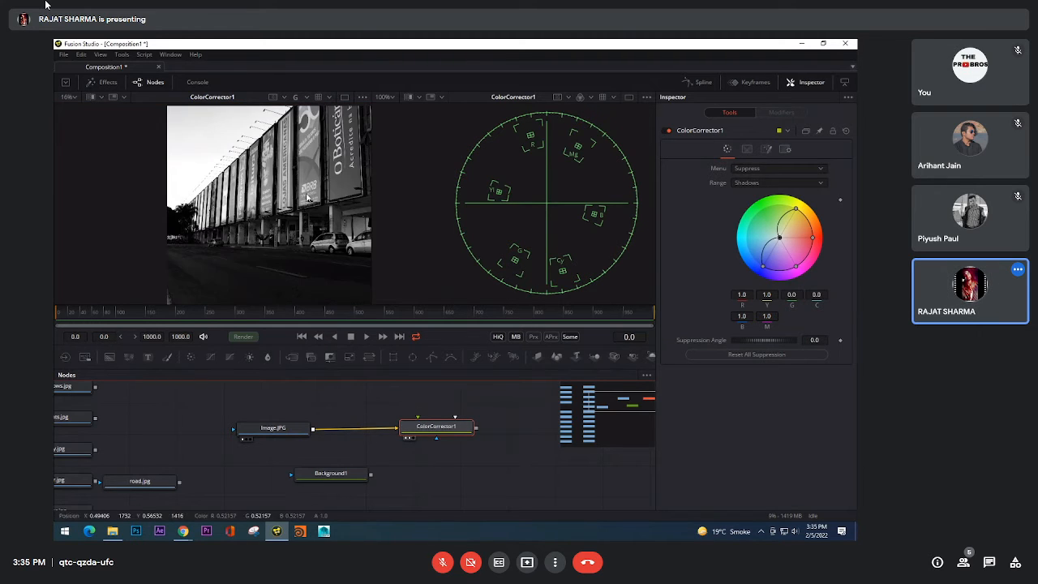
left_click(306, 99)
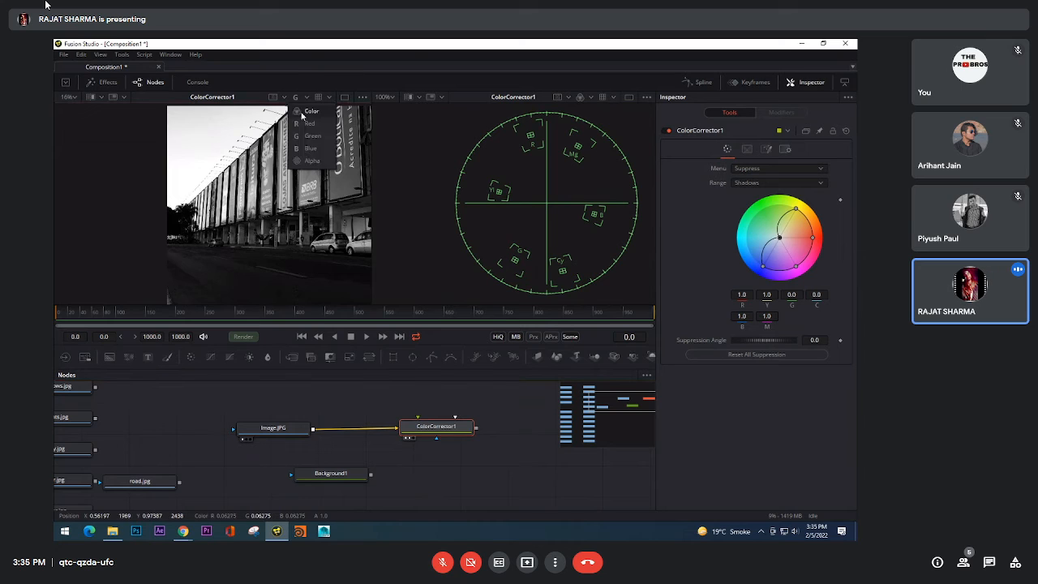
left_click(310, 136)
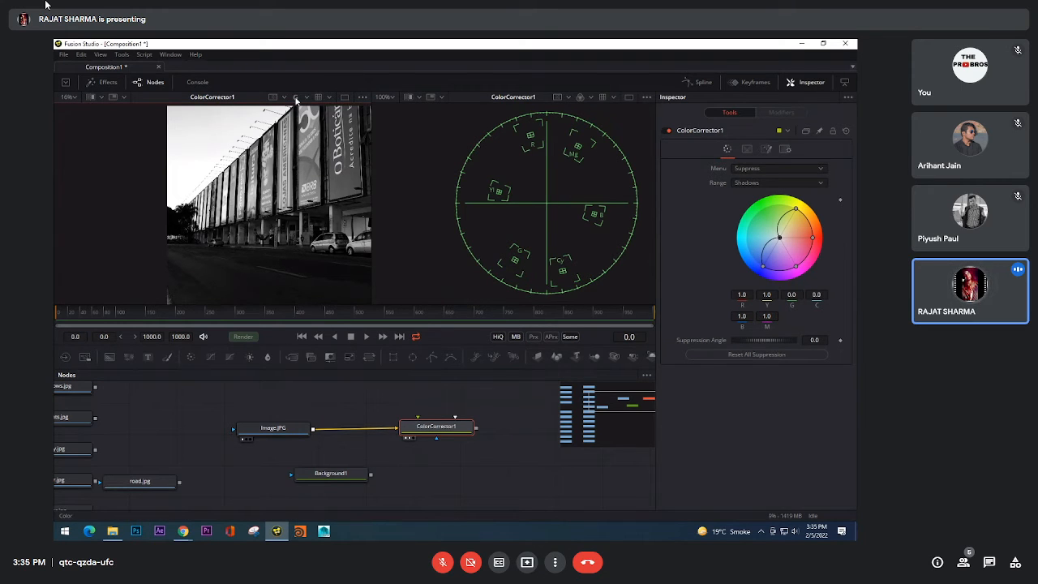
key("1")
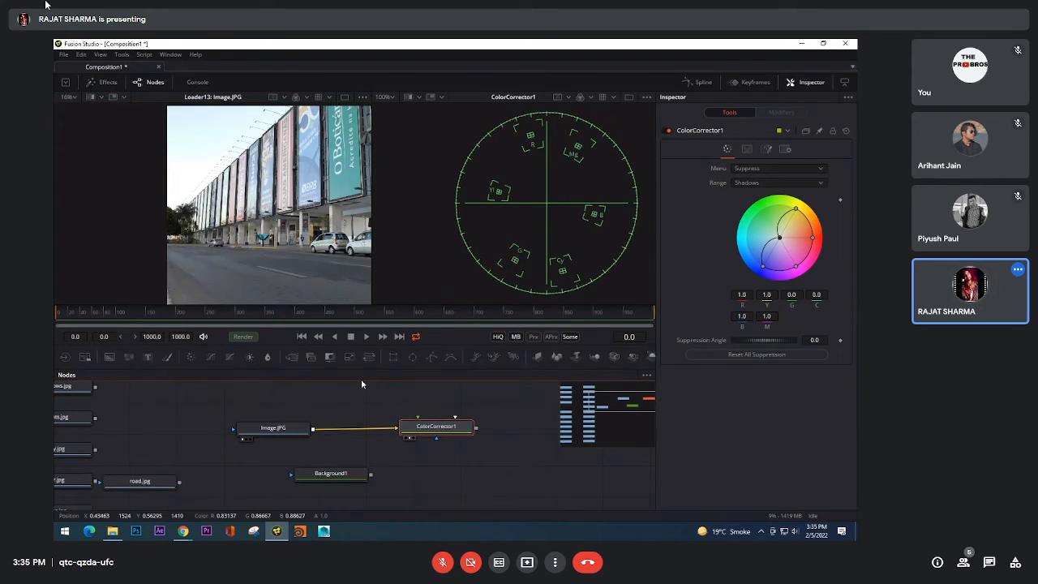
key("1")
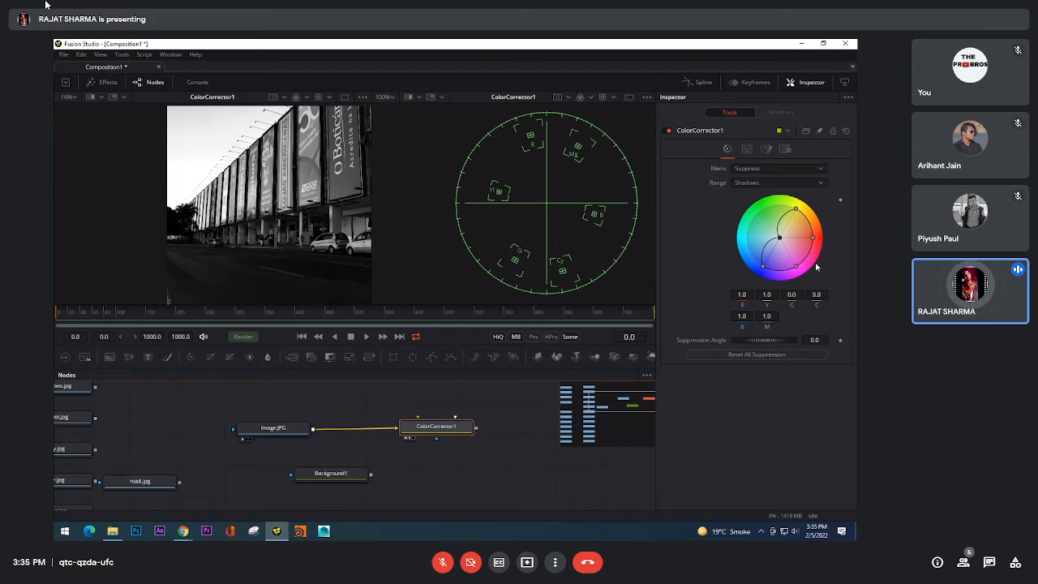
Step: Reopen ColorCorrector1's range settings and set the range display to Result
left_click(746, 181)
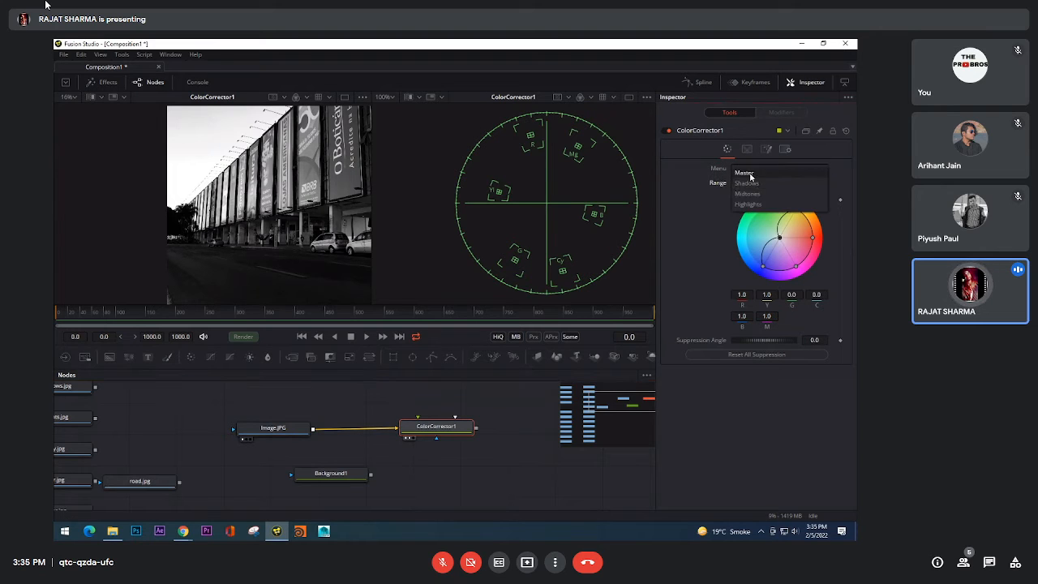
left_click(718, 181)
left_click(748, 150)
left_click(761, 169)
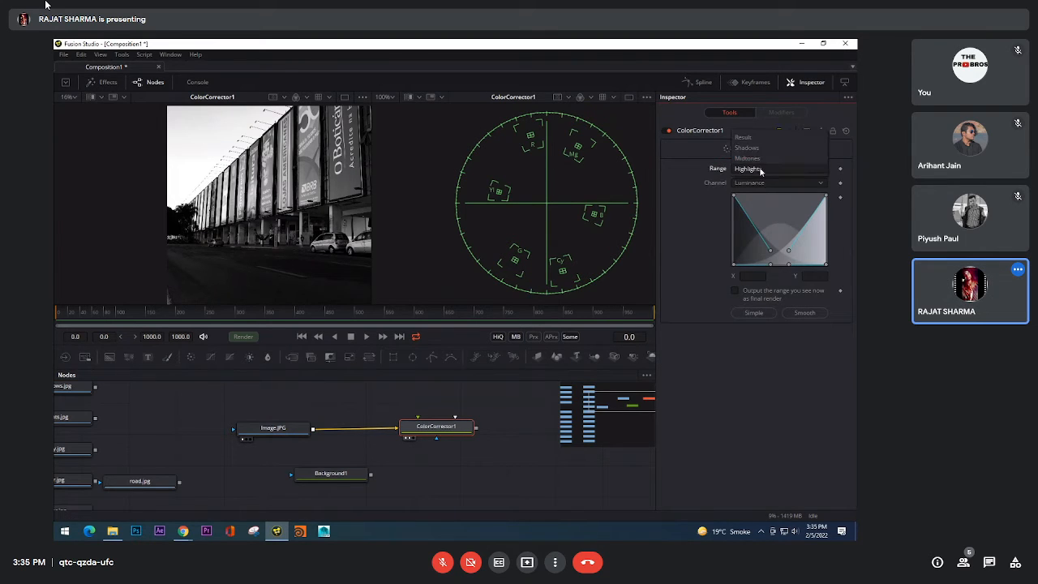
left_click(752, 137)
Step: Preview ColorCorrector1's Highlights, Midtones and Shadows ranges on the building photo, keeping the channel on Luminance
left_click(751, 168)
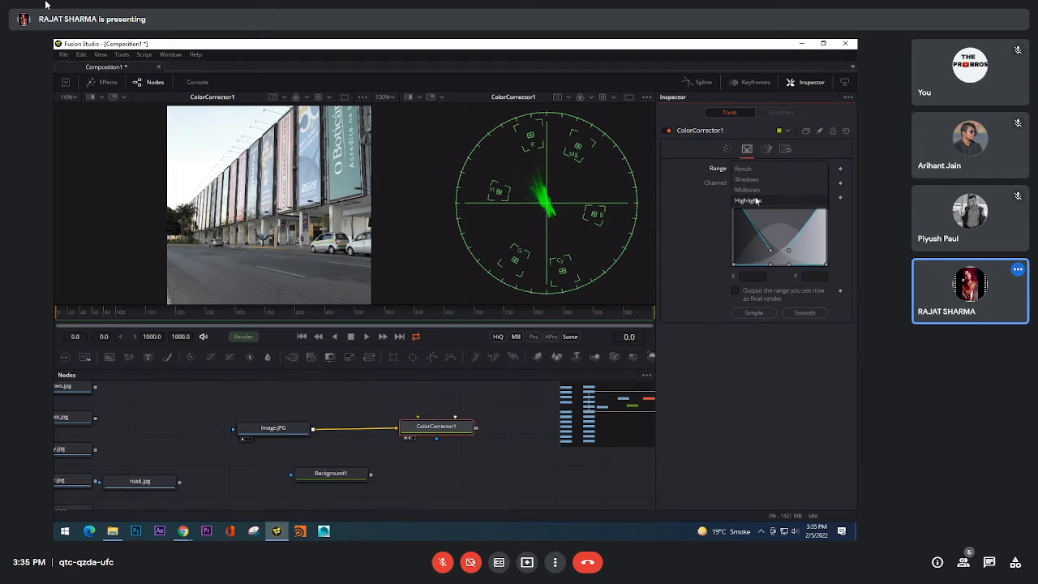
left_click(756, 200)
left_click(755, 182)
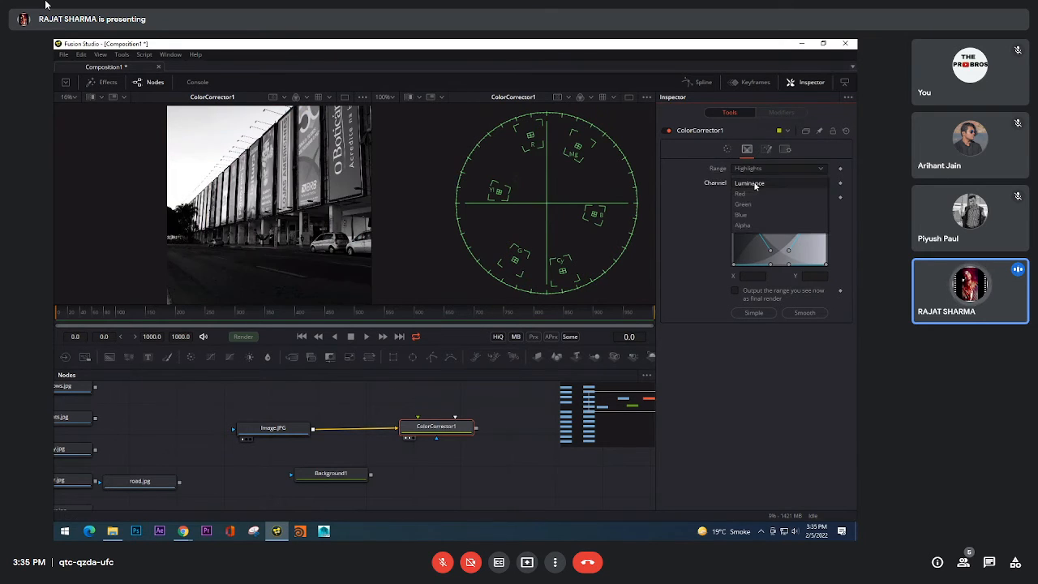
left_click(755, 181)
left_click(755, 168)
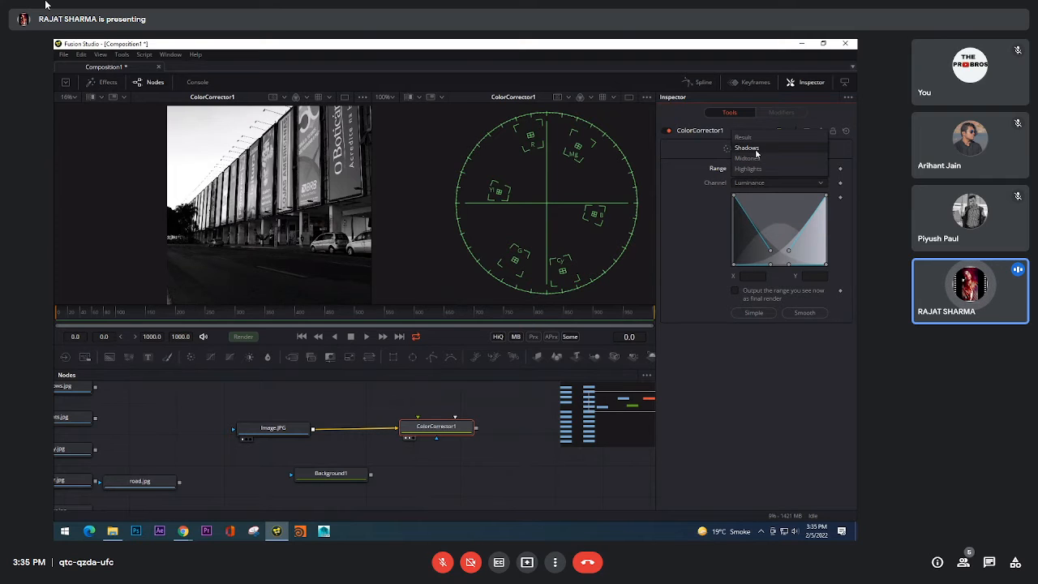
left_click(757, 149)
scroll(758, 169, "down", 1)
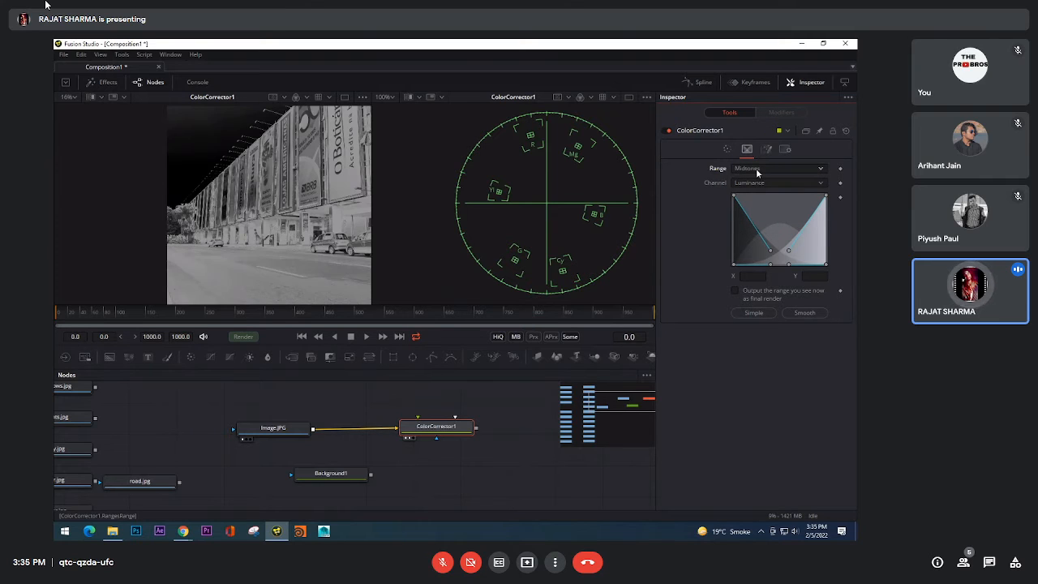
scroll(756, 169, "up", 1)
Step: Check the Suppress settings with Shadows displayed, and inspect the Highlights range over the whole building photo
left_click(726, 150)
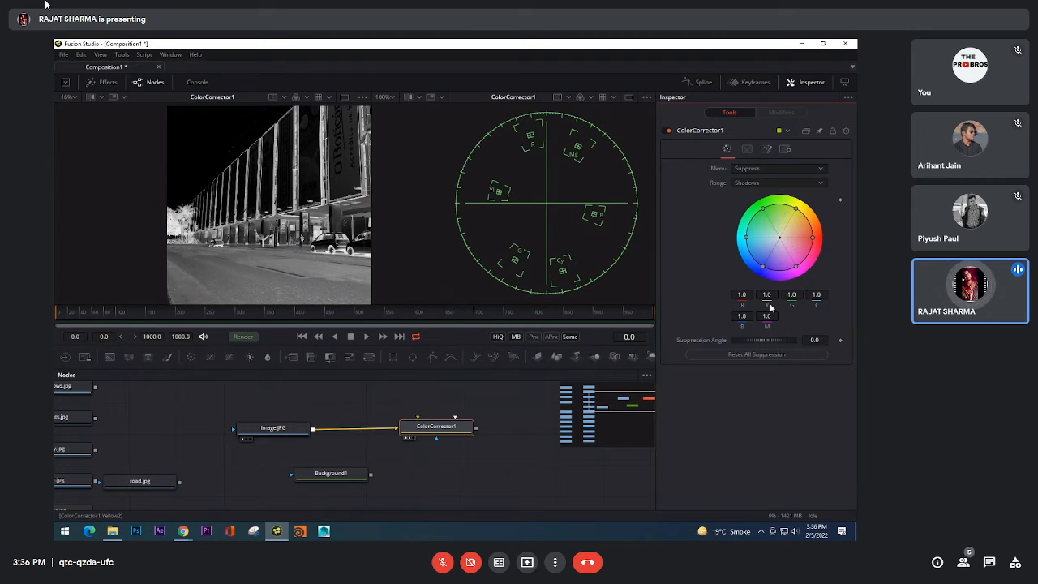
left_click(747, 149)
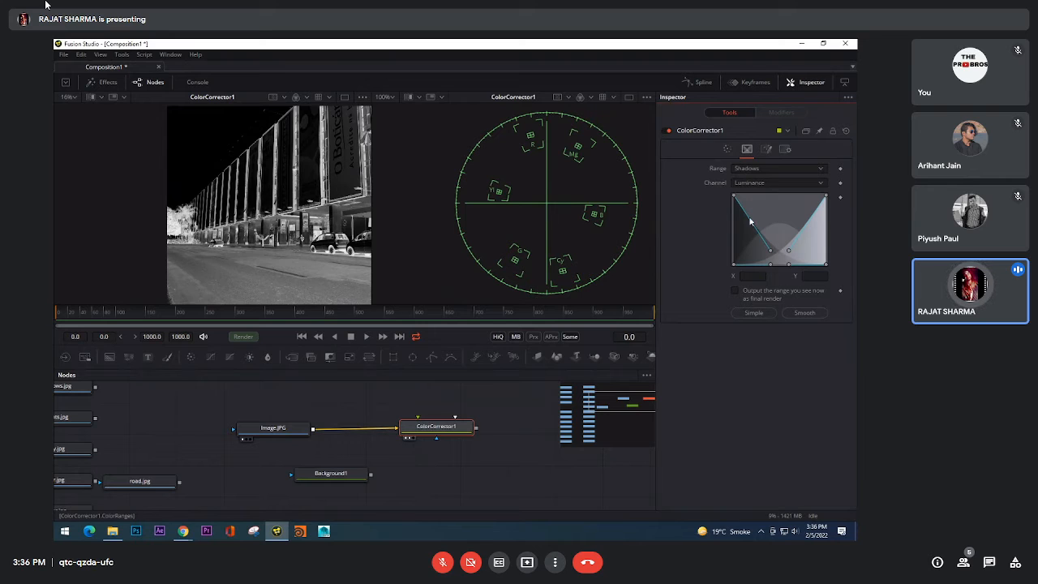
left_click(761, 169)
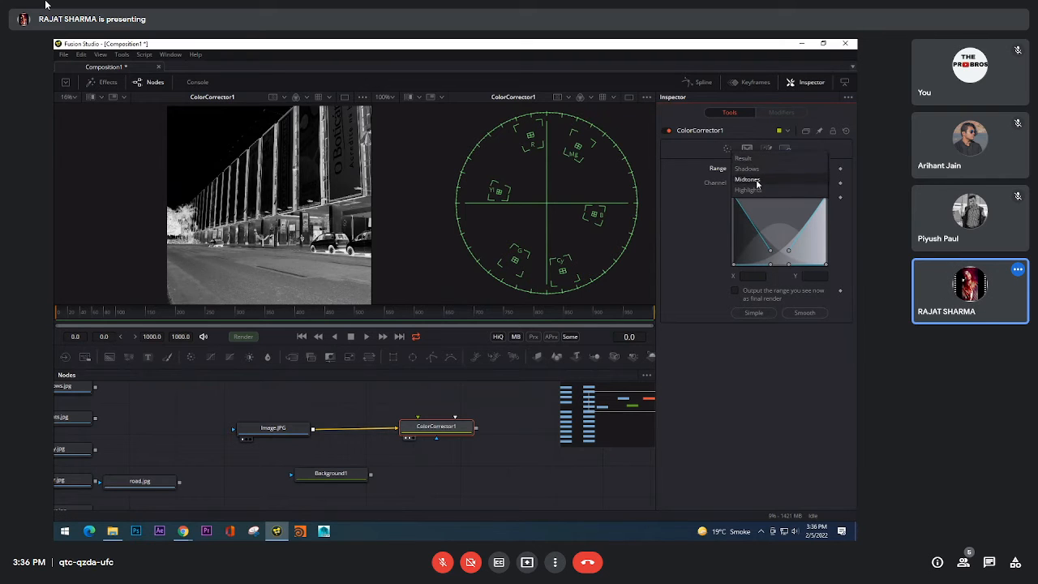
left_click(757, 190)
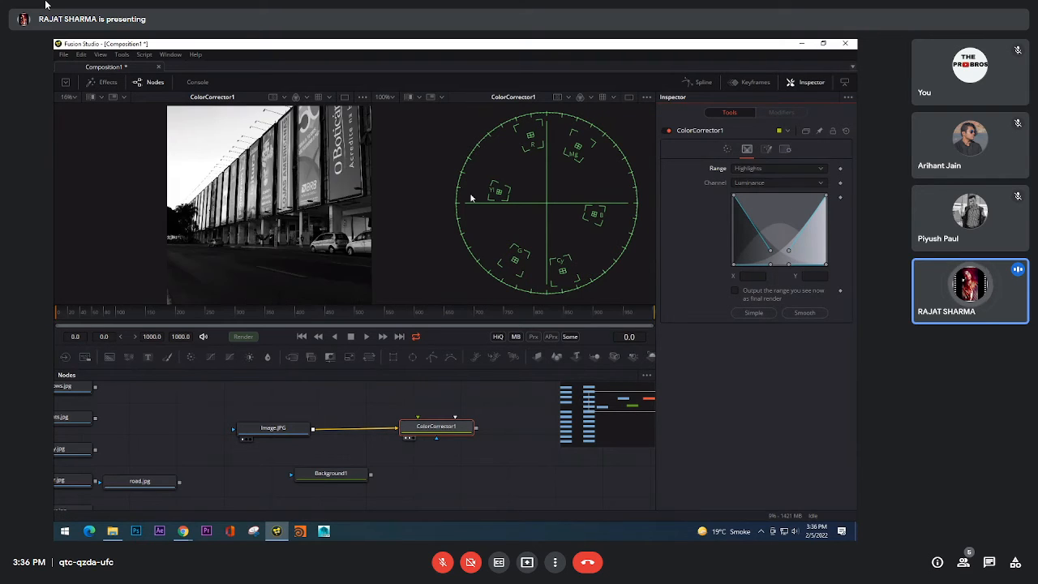
left_click_drag(284, 212, 217, 212)
key("ctrl+f")
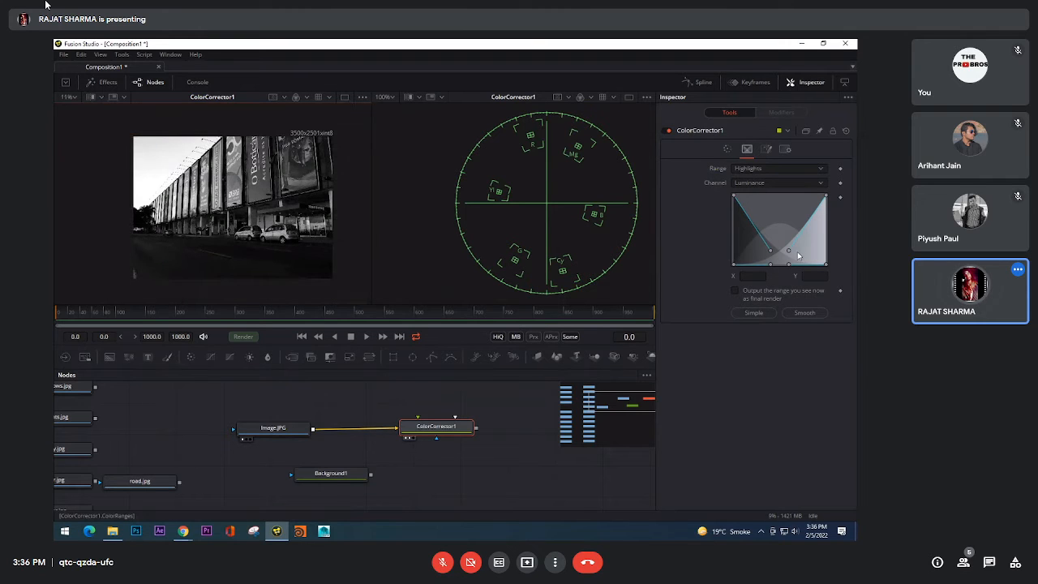
Step: Spread the Luminance range curves outward, placing the highlights handle at about X 0.741, Y 0.117
left_click(780, 184)
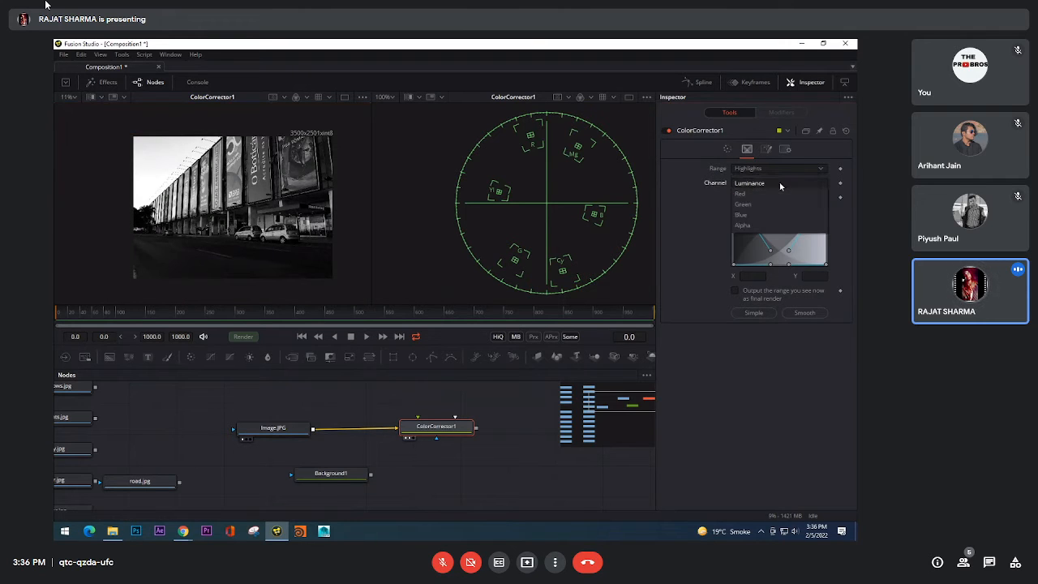
left_click(678, 199)
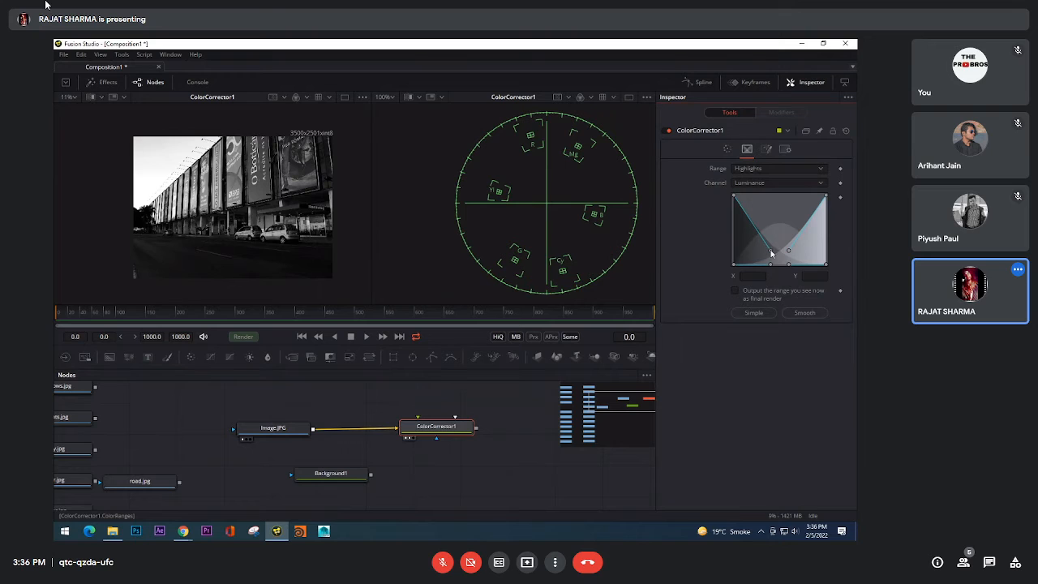
left_click_drag(772, 253, 803, 259)
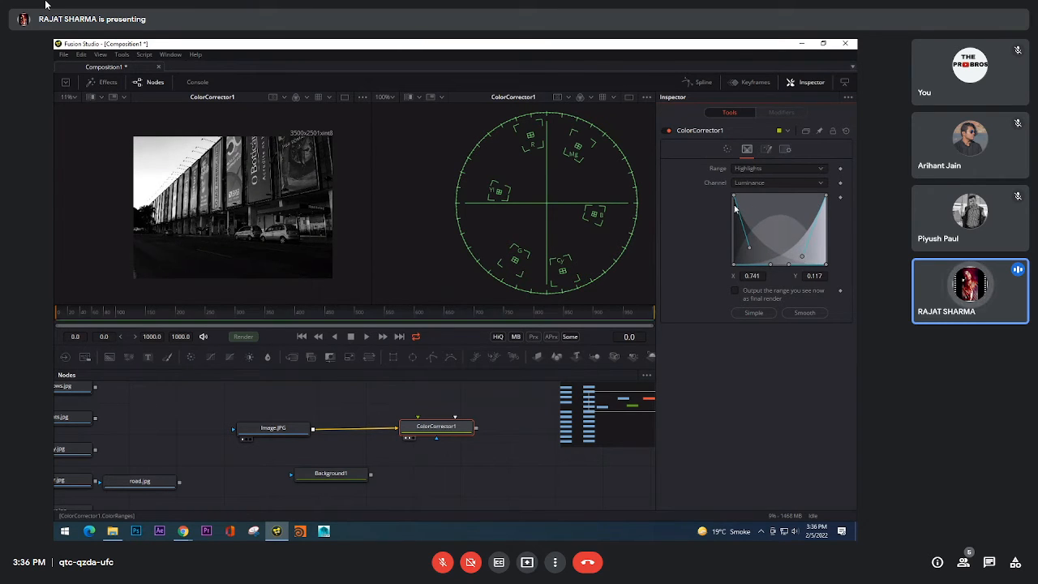
Step: Set the displayed range to Result and compare the photo and vectorscope with ColorCorrector1 disabled and enabled
left_click(758, 168)
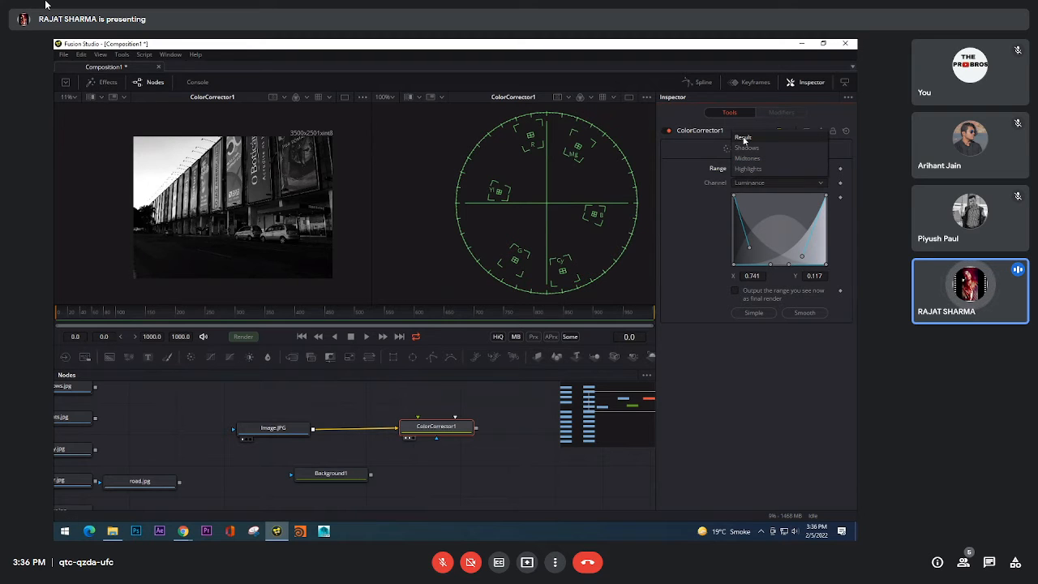
left_click(743, 139)
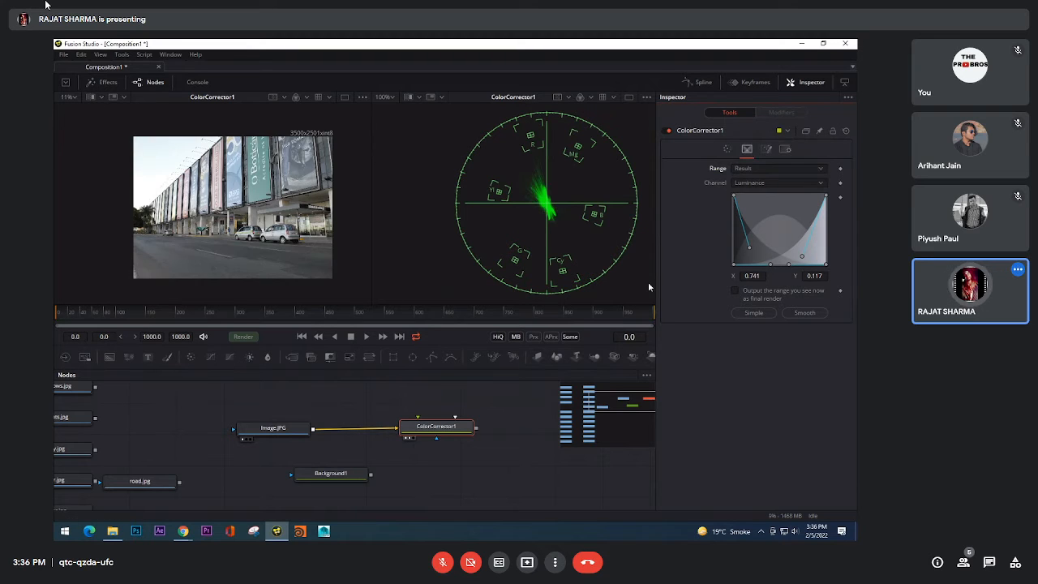
left_click(666, 129)
left_click(665, 130)
left_click(666, 131)
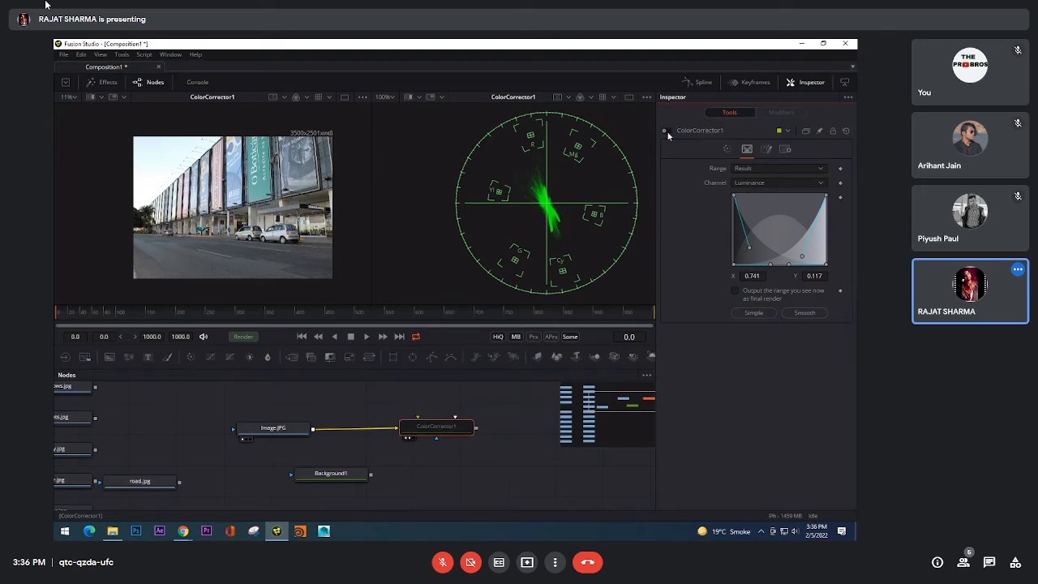
left_click(666, 130)
left_click(666, 131)
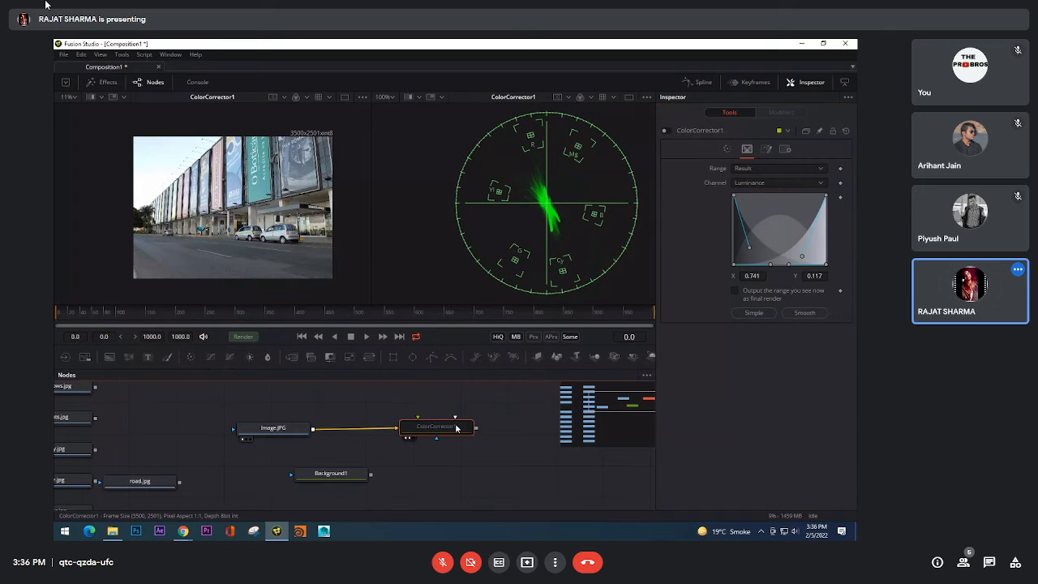
left_click(665, 130)
left_click(665, 130)
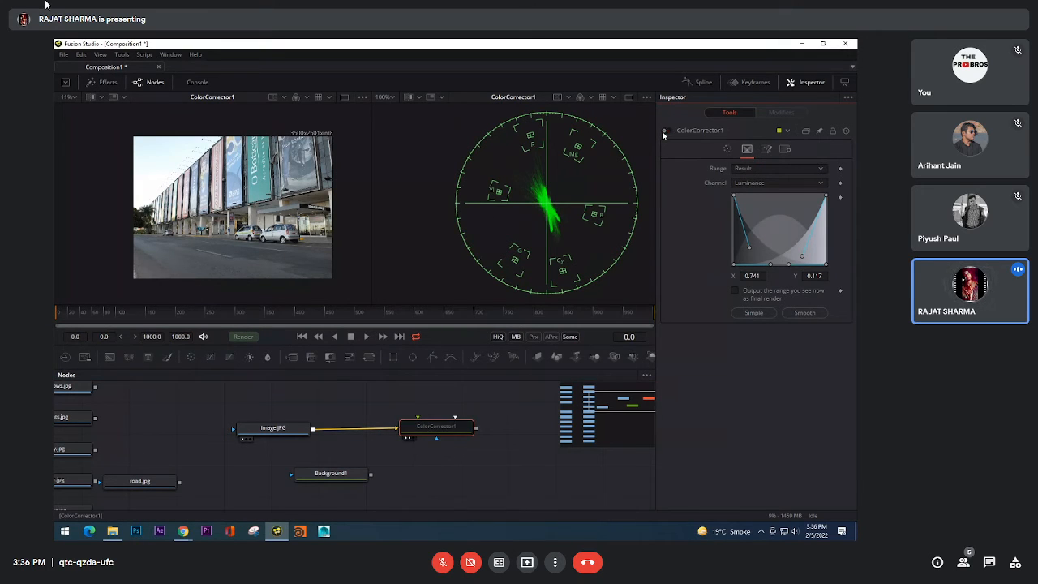
left_click(665, 130)
Step: Compare the building's banners up close with ColorCorrector1 off and on, and fit the whole photo in the viewer
scroll(256, 214, "up", 8)
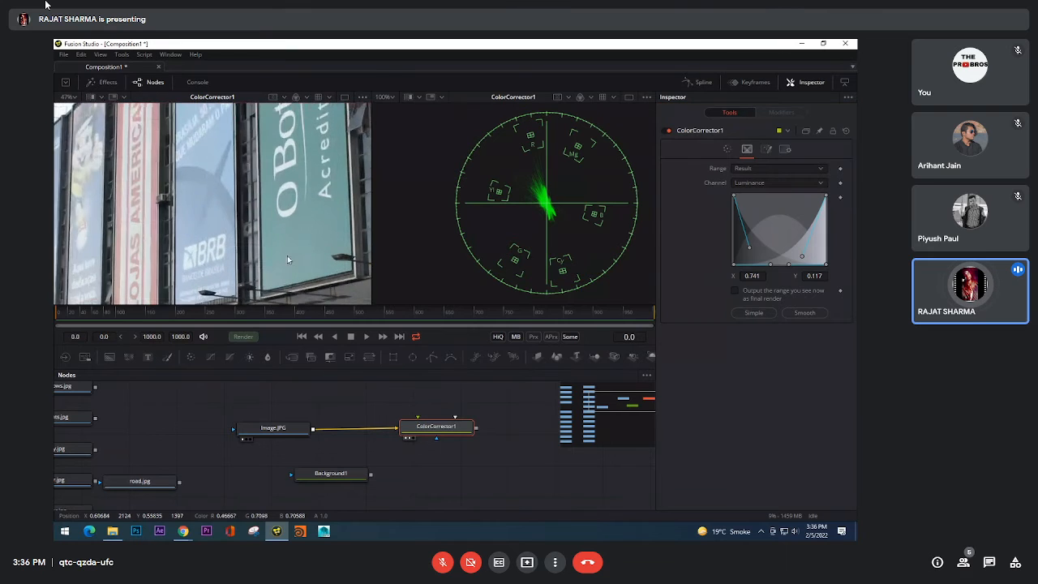
left_click(665, 130)
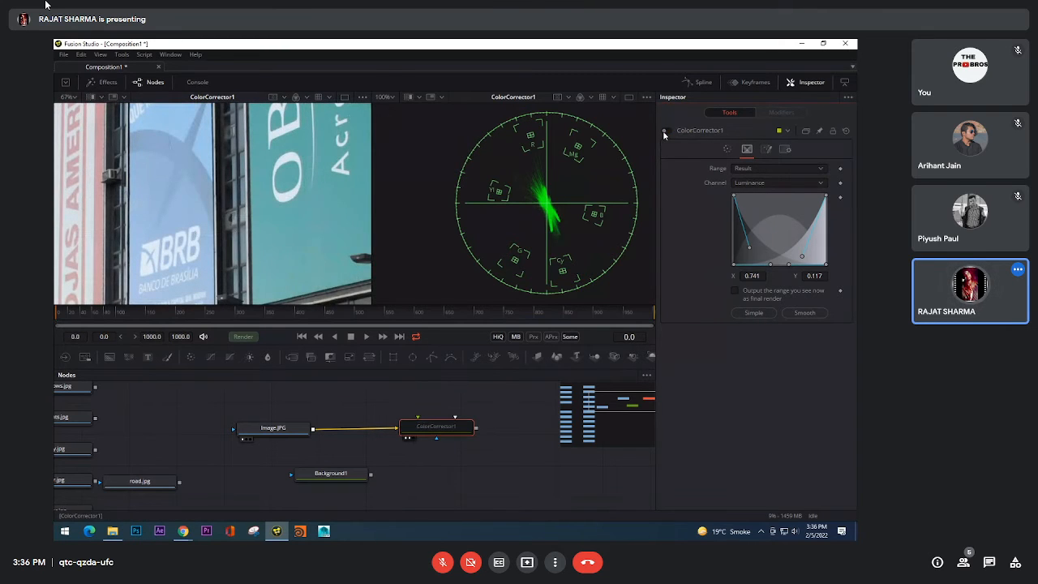
left_click(665, 130)
left_click(665, 130)
left_click(665, 131)
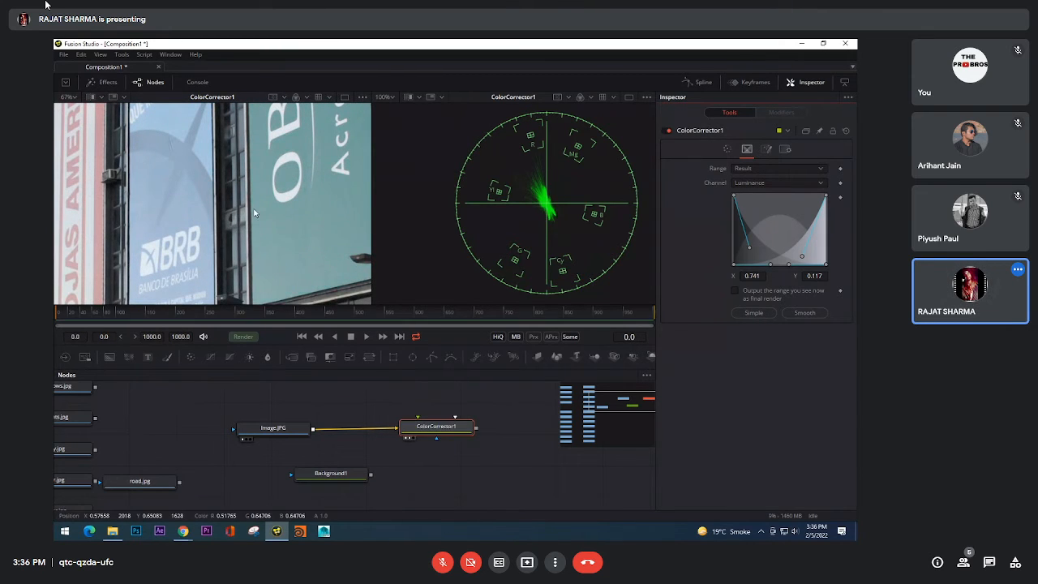
scroll(254, 213, "down", 7)
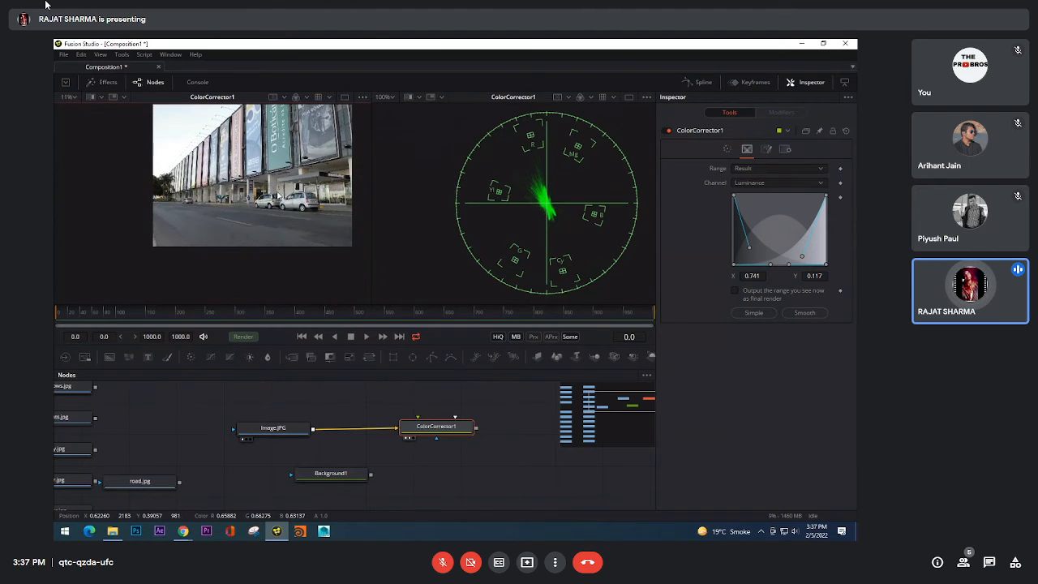
left_click(70, 97)
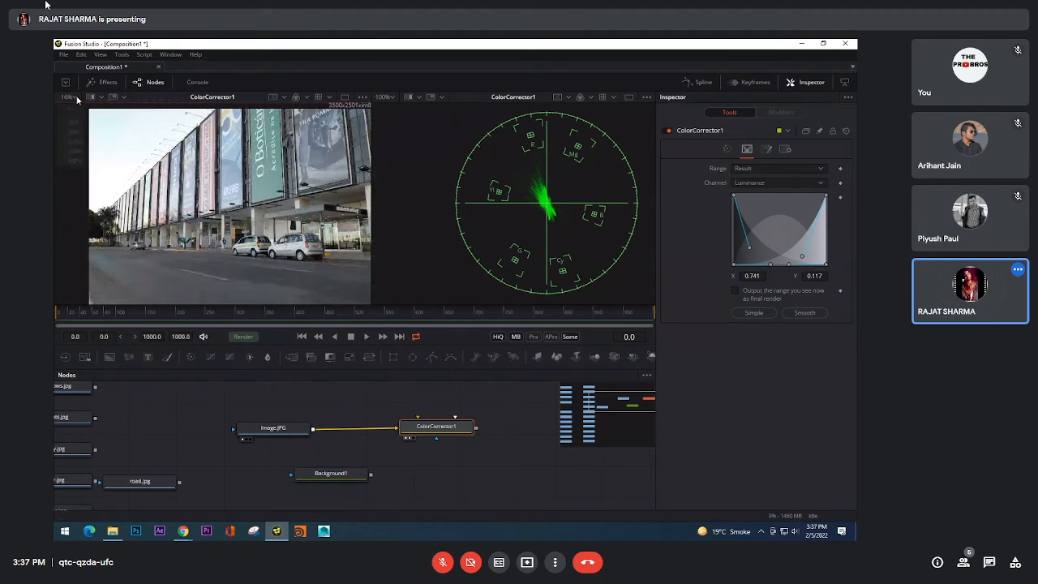
left_click(73, 107)
Step: Apply the Simple preset to ColorCorrector1's range curves, keeping the displayed range on Result
left_click(761, 169)
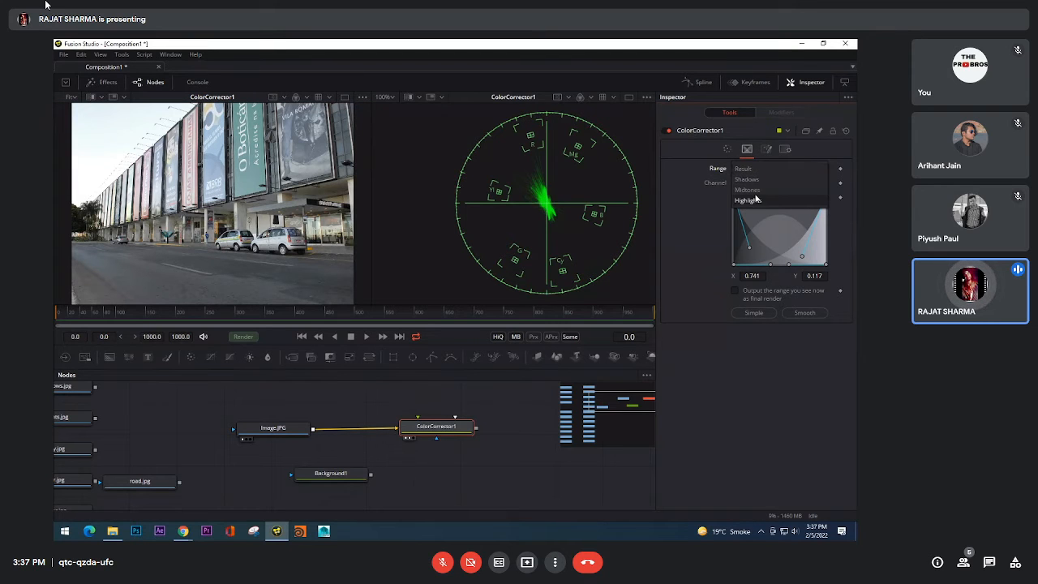
left_click(705, 221)
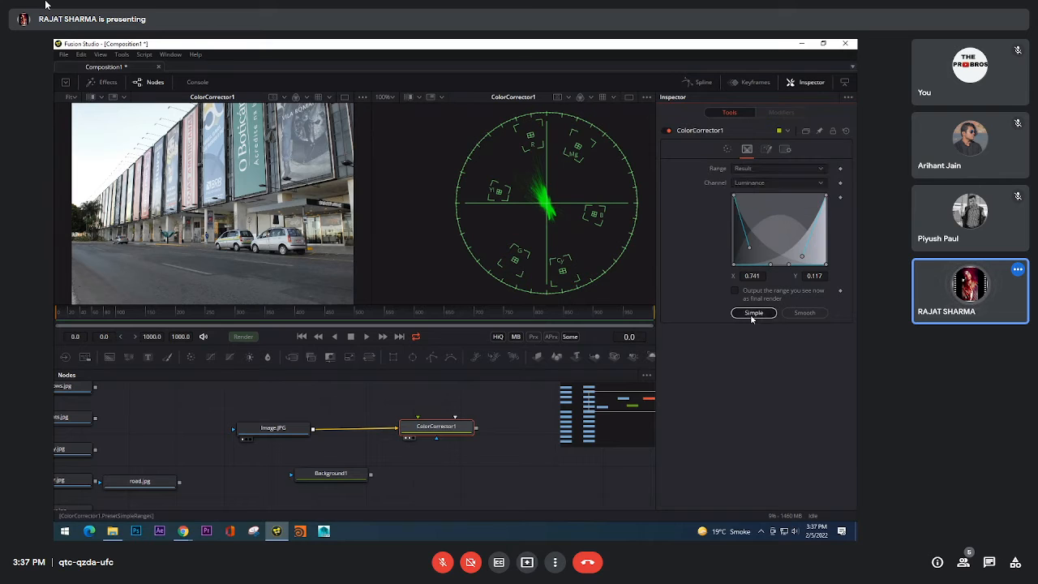
left_click(754, 313)
left_click(424, 432)
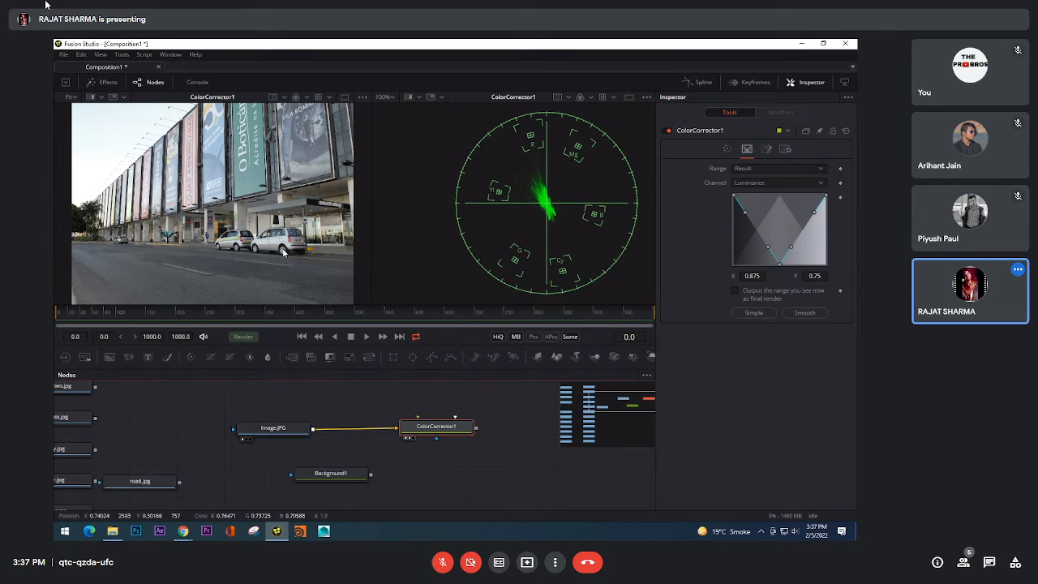
Step: Open ColorCorrector1's options and enable Pre-Divide / Post-Multiply
left_click(767, 148)
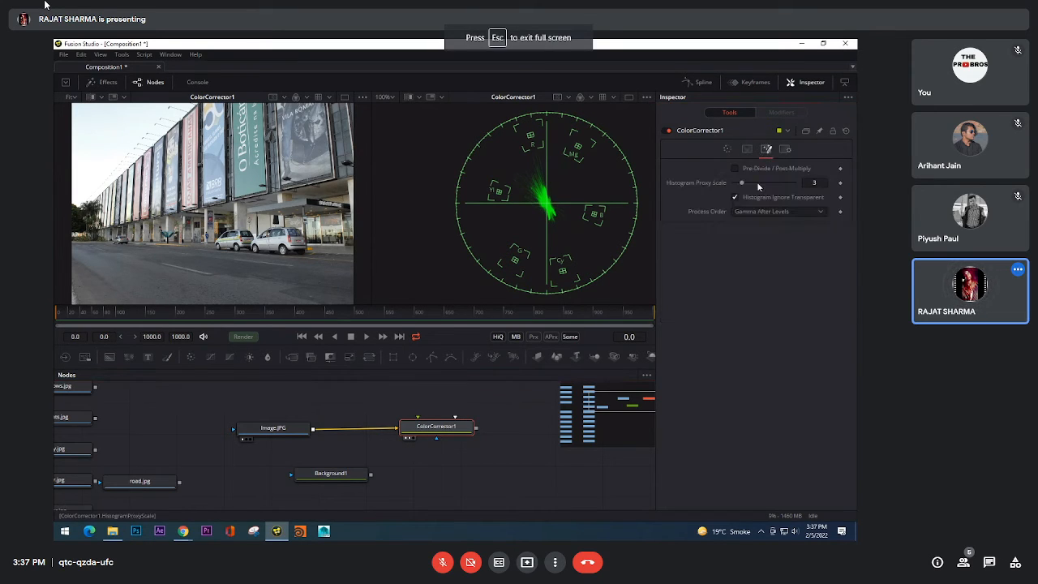
left_click(735, 168)
left_click(747, 168)
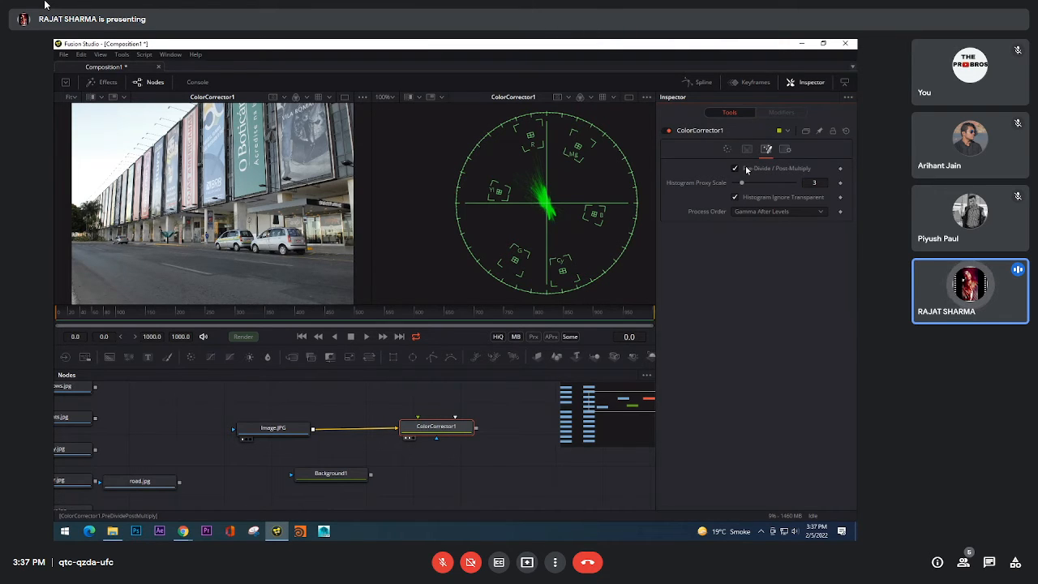
left_click(746, 169)
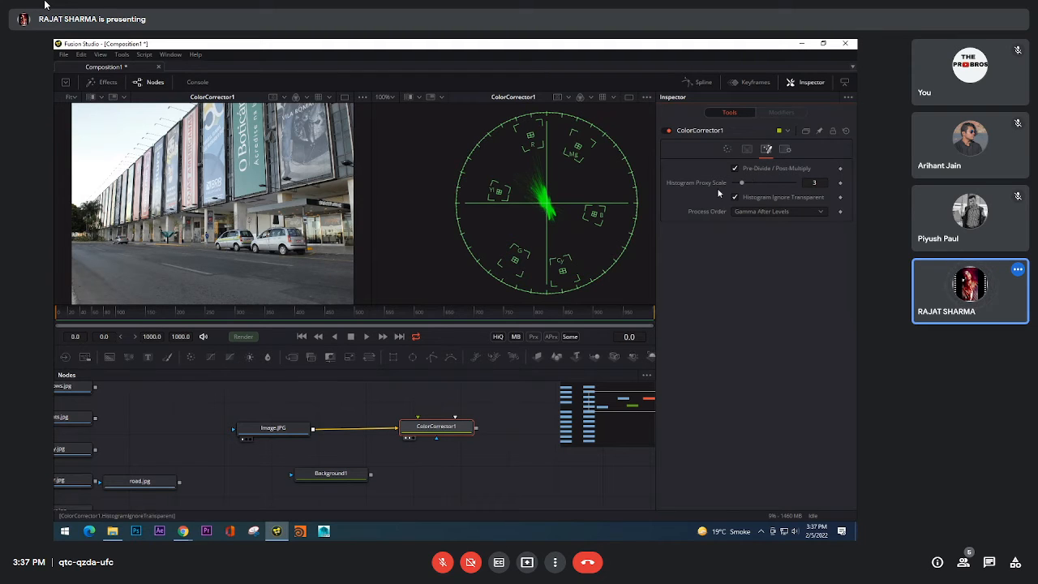
Step: Try a Histogram Proxy Scale of 4, check the Image.JPG loader's settings, and return ColorCorrector1's scale to 3
left_click_drag(750, 182, 745, 184)
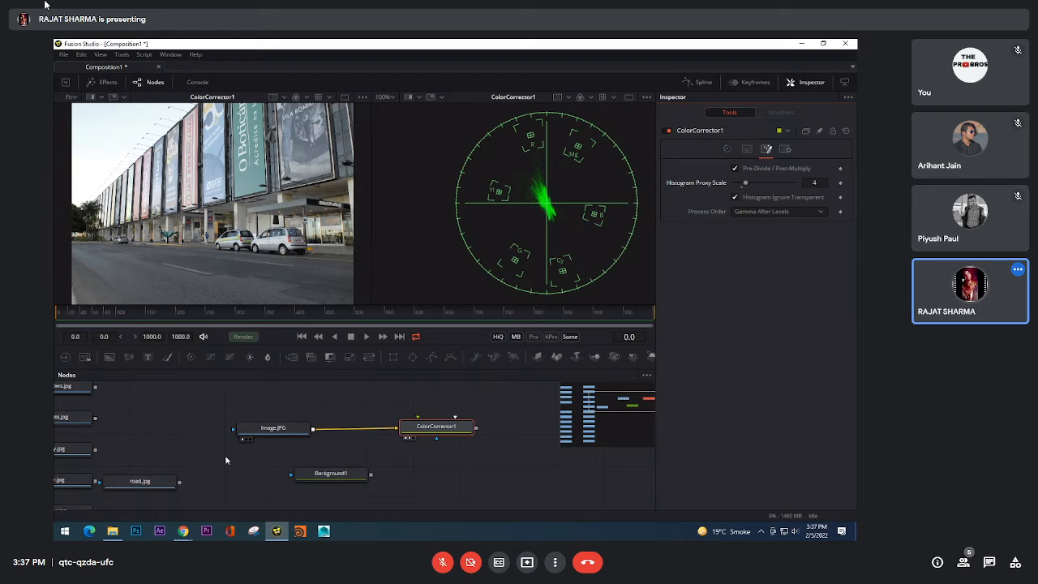
left_click(273, 428)
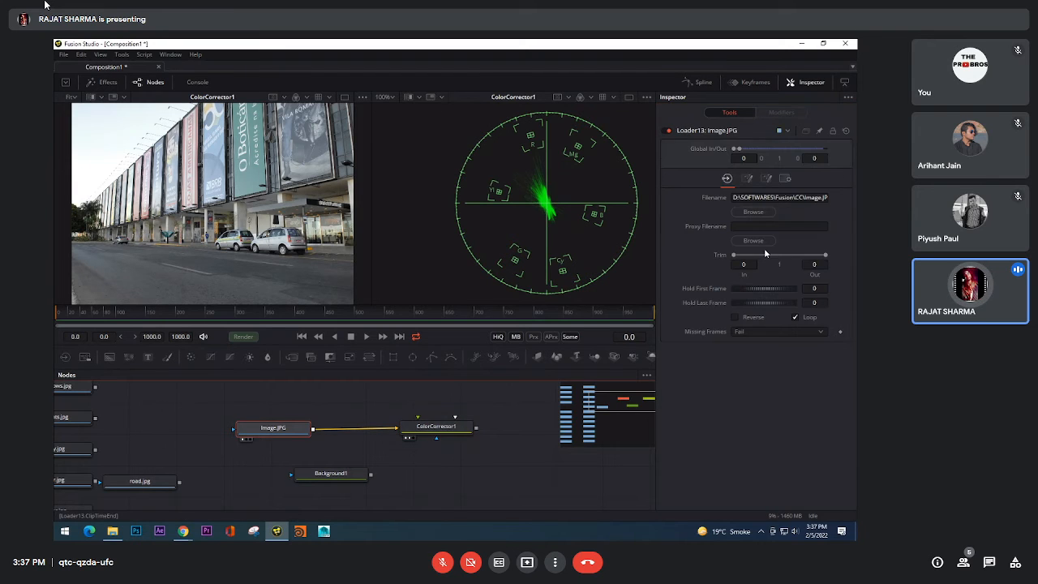
left_click(459, 431)
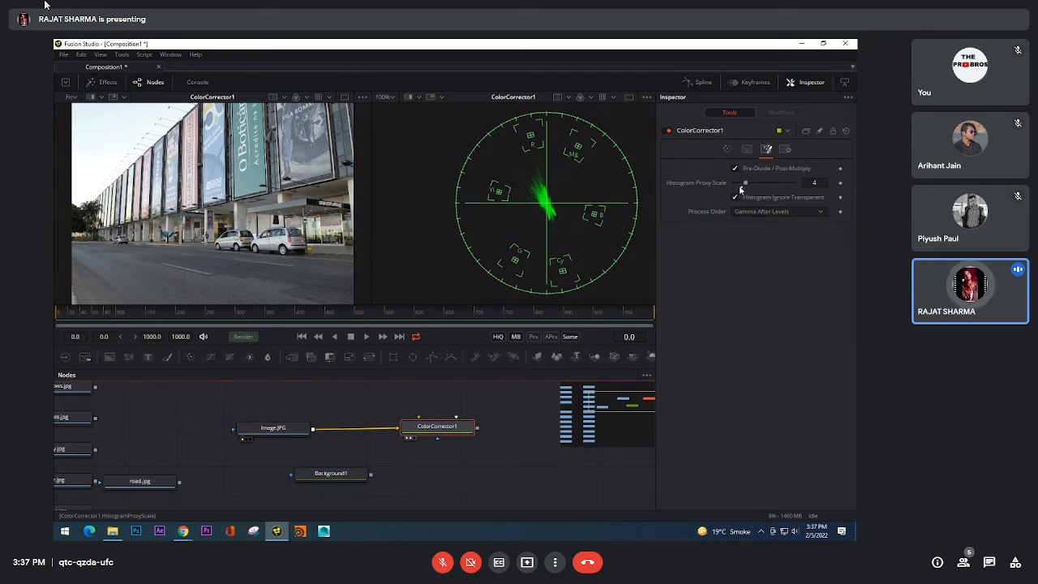
left_click(741, 186)
Step: Review the Process Order choices Gamma Before Levels and Gamma After Levels, keeping Gamma After Levels
left_click(752, 214)
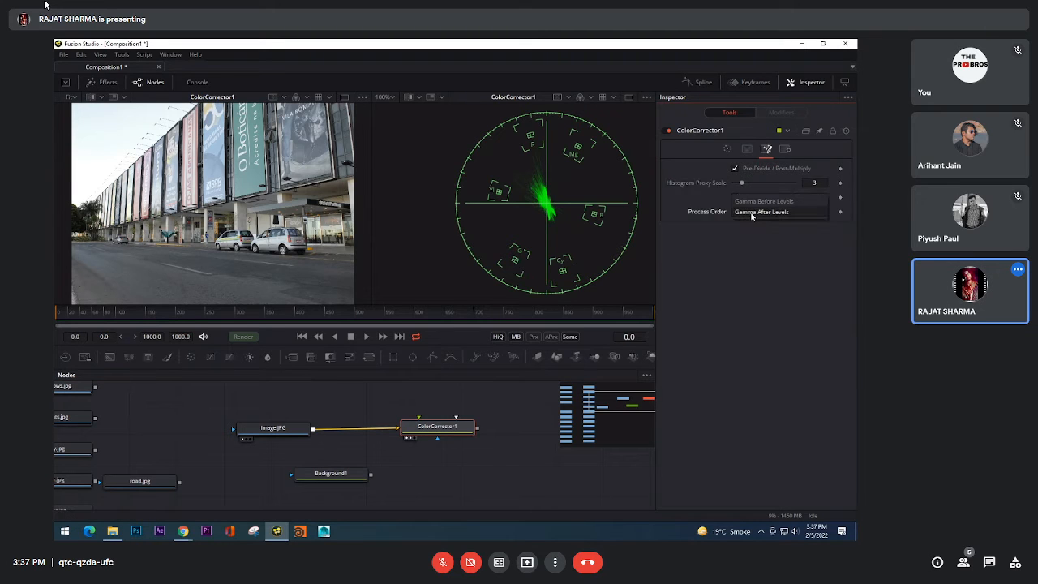
left_click(721, 217)
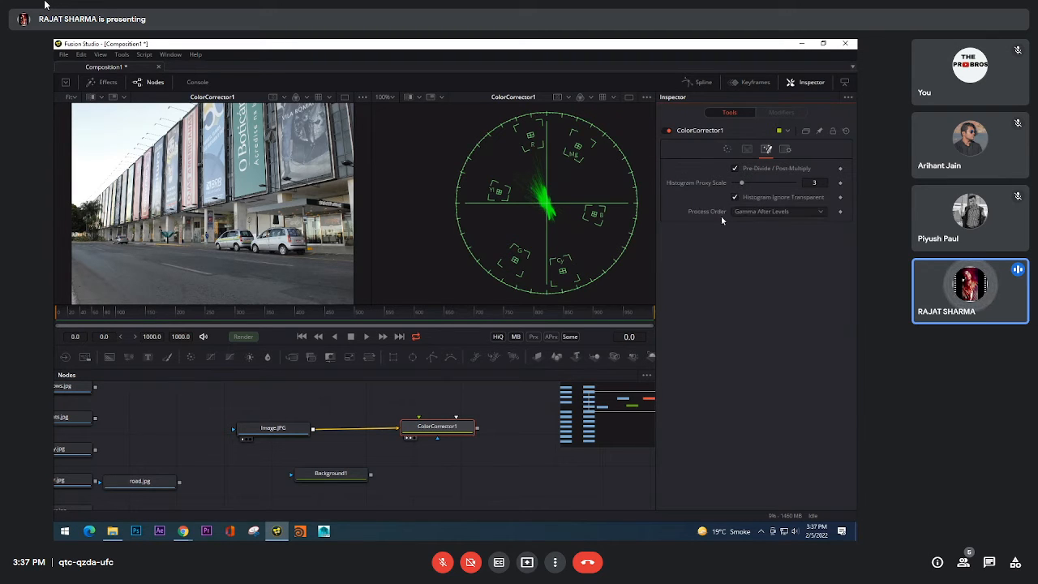
left_click(753, 214)
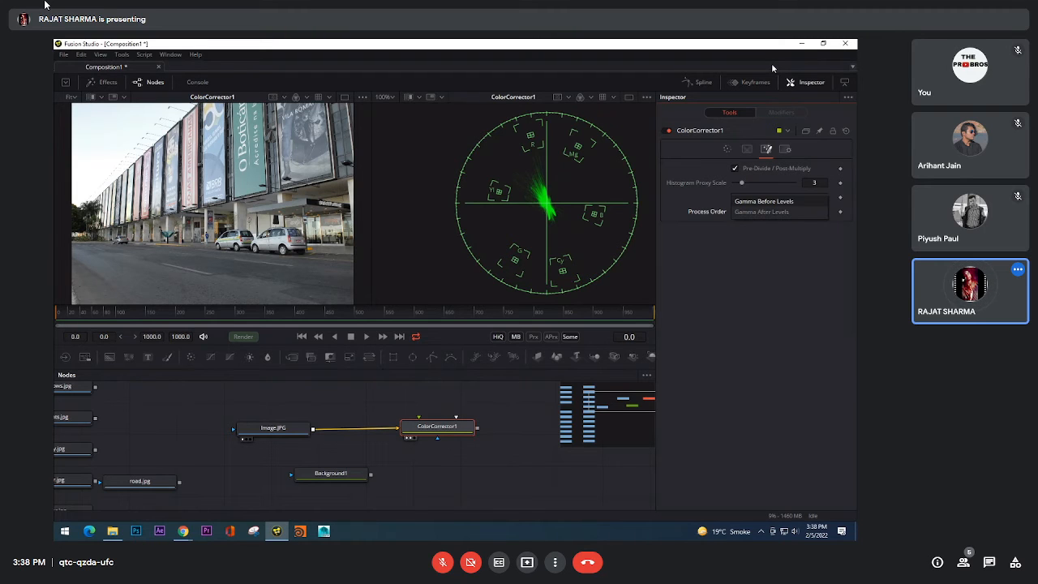
left_click(787, 257)
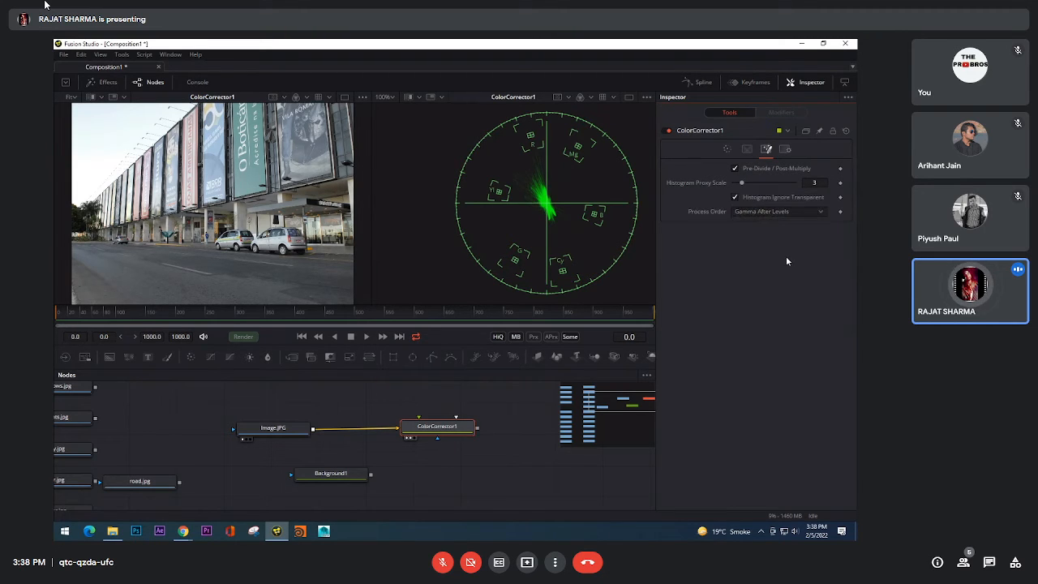
Step: Check ColorCorrector1's Blend in the common settings and return its correction controls to Colors
left_click(791, 150)
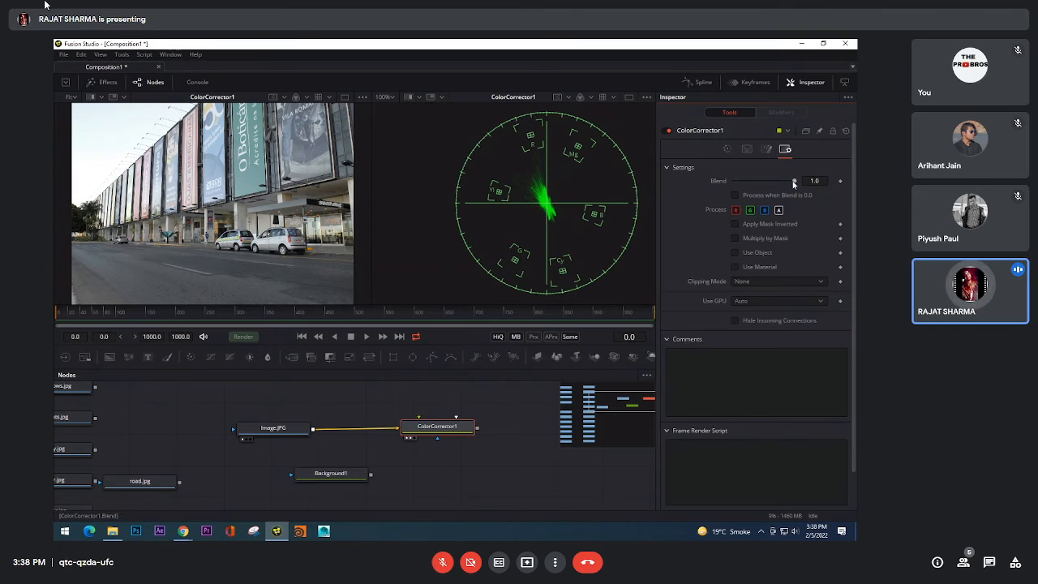
mouse_move(795, 182)
left_mouse_down()
mouse_move(712, 182)
mouse_move(797, 178)
mouse_move(778, 183)
mouse_move(833, 190)
mouse_move(798, 191)
mouse_move(815, 193)
left_mouse_up()
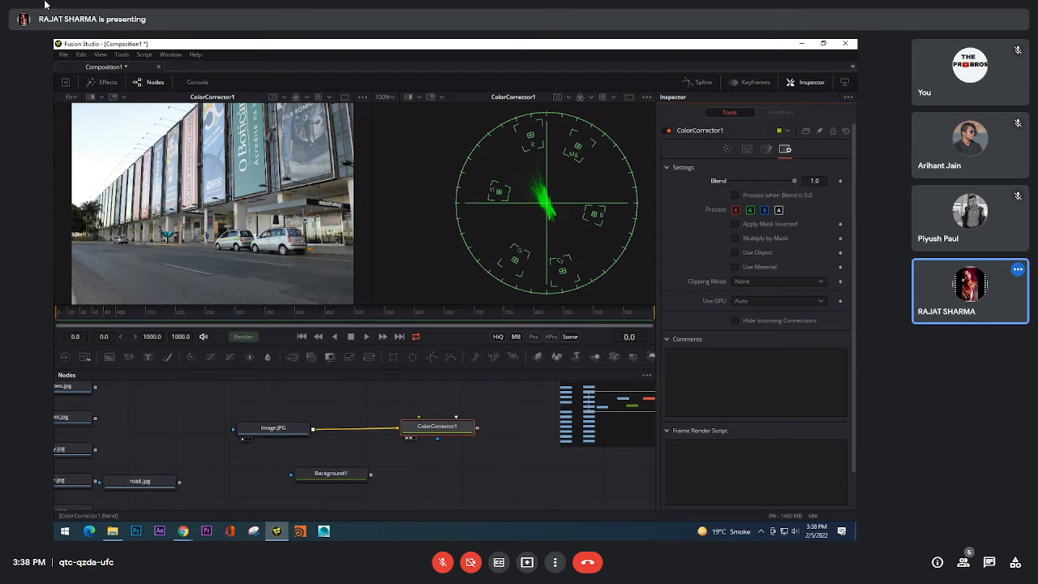
left_click(727, 151)
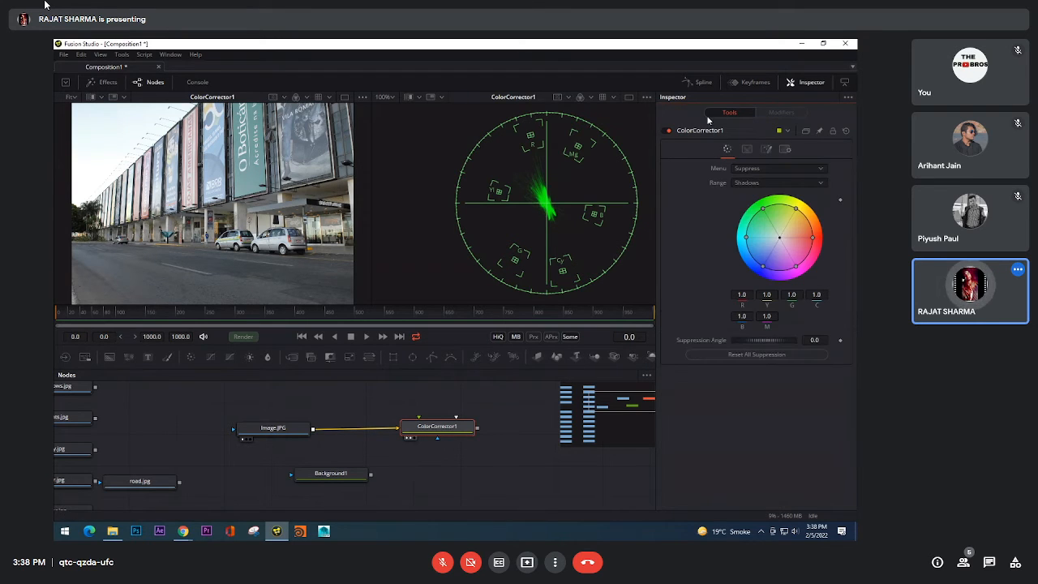
left_click(772, 168)
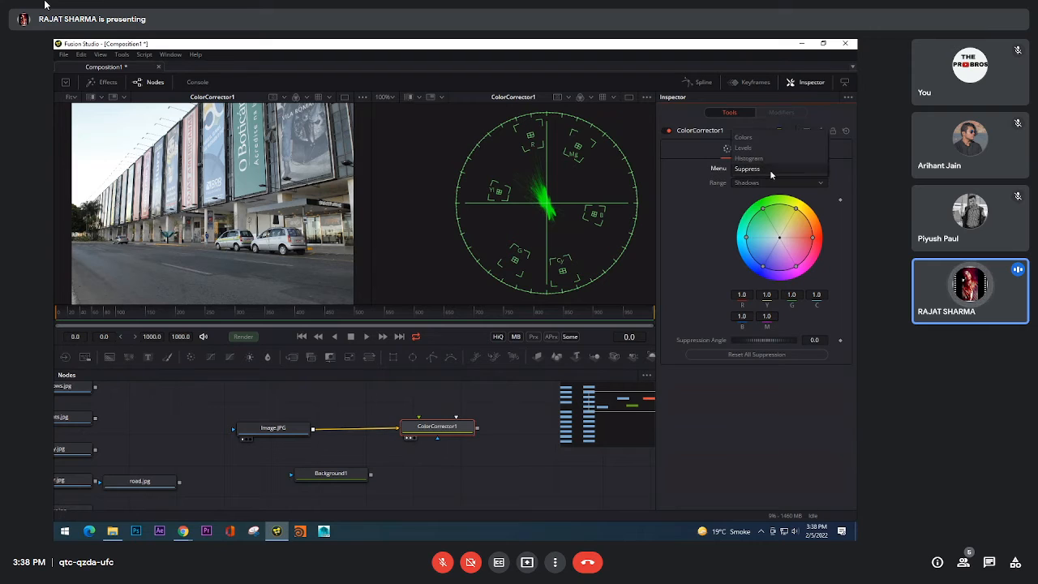
left_click(765, 134)
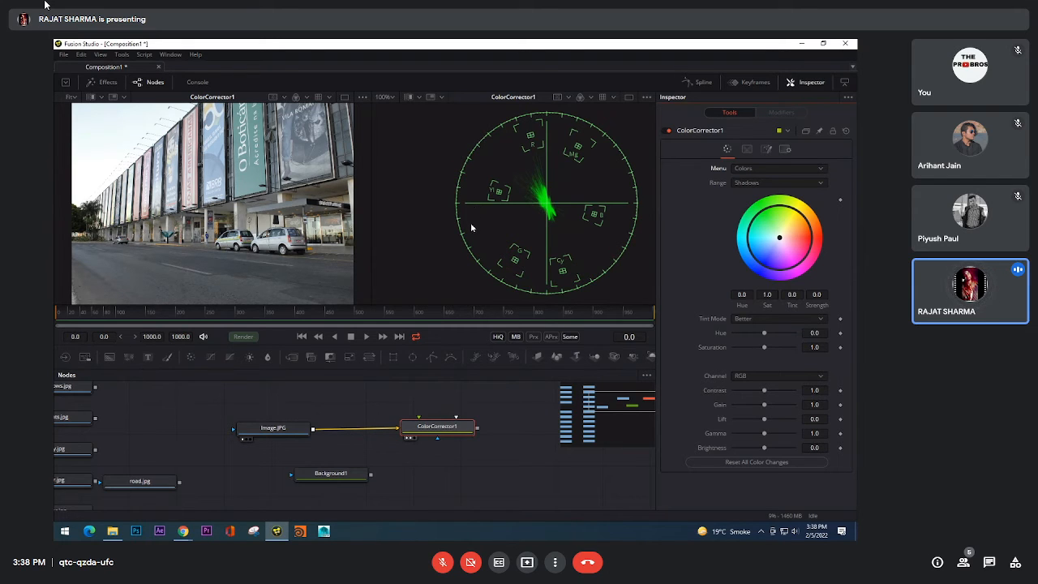
Step: Change the vectorscope viewer to a Waveform view of ColorCorrector1
right_click(432, 206)
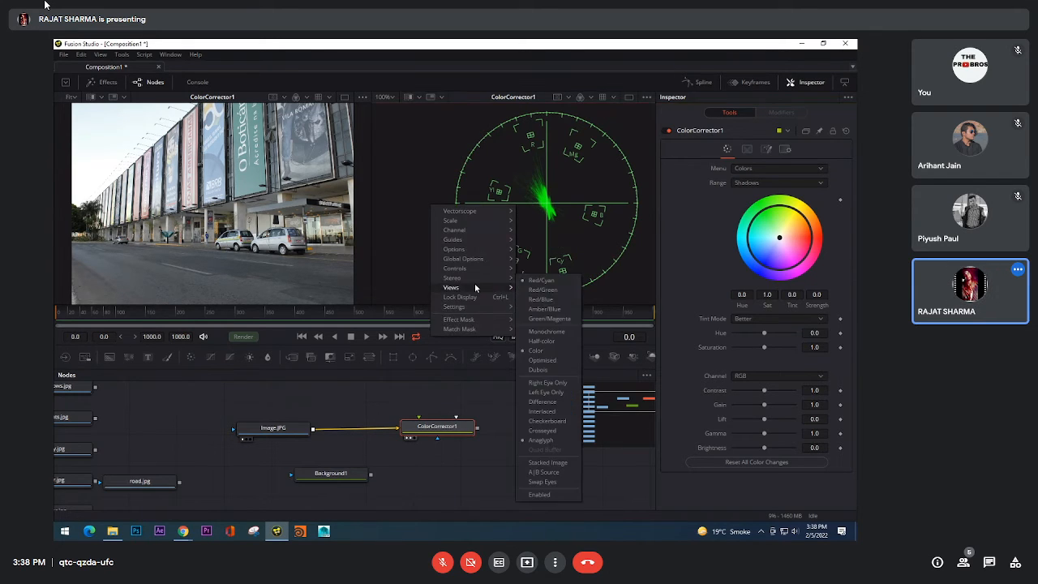
mouse_move(476, 284)
left_click(568, 363)
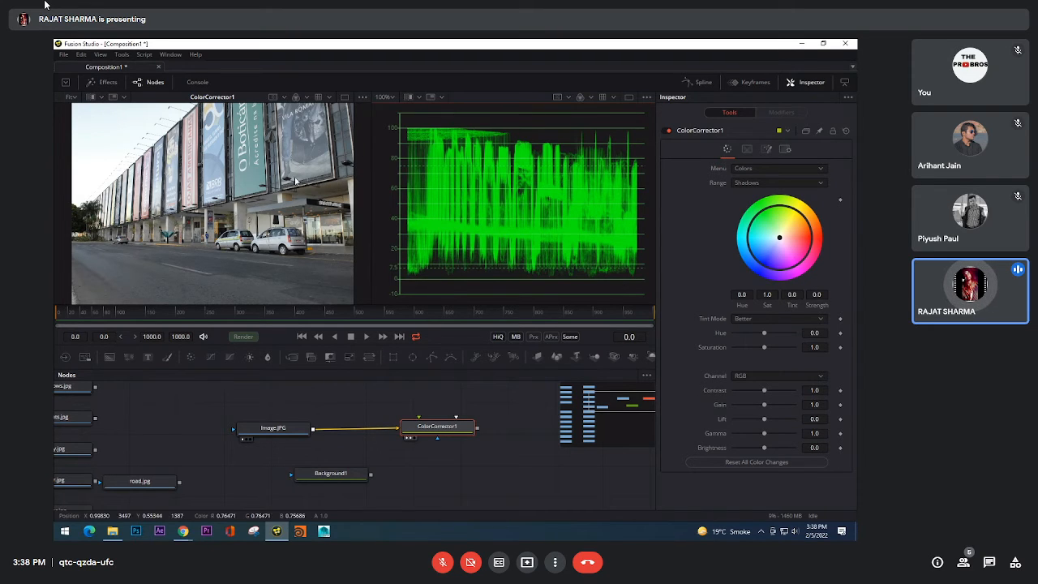
Step: Enable the Histogram SubView over the image viewer and widen its overlay
right_click(223, 149)
mouse_move(262, 268)
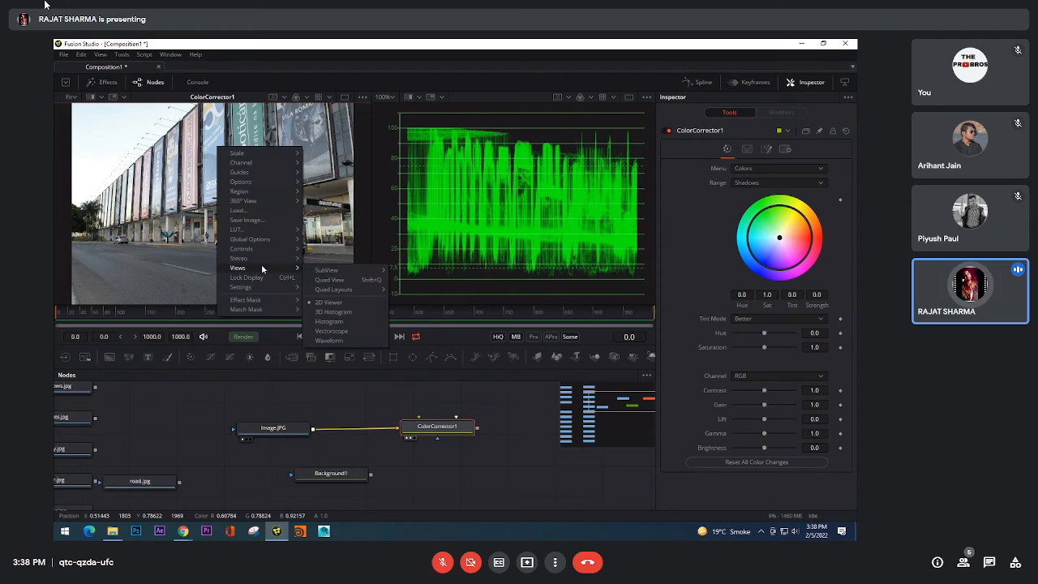
mouse_move(348, 270)
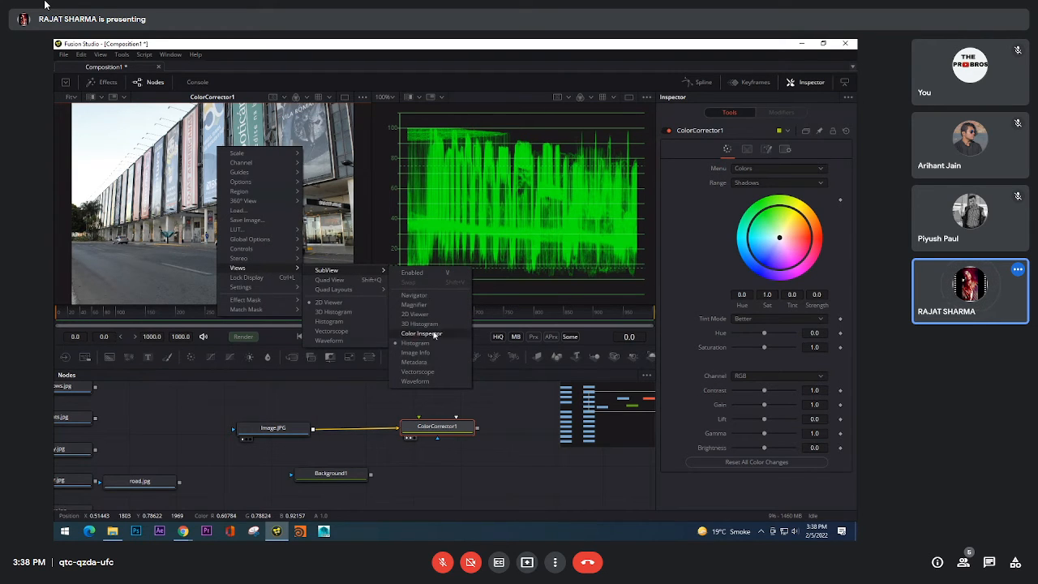
left_click(430, 273)
left_click_drag(294, 199, 221, 198)
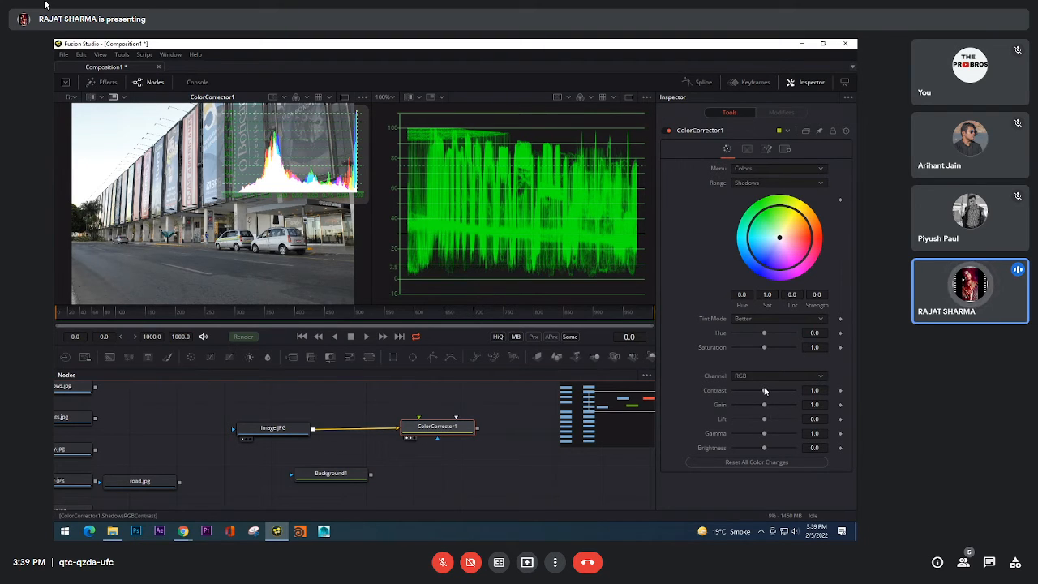
Step: Try Shadows Contrast at about 1.86 and 0.78 on ColorCorrector1 and reset it to 1.0
left_click_drag(764, 391, 777, 389)
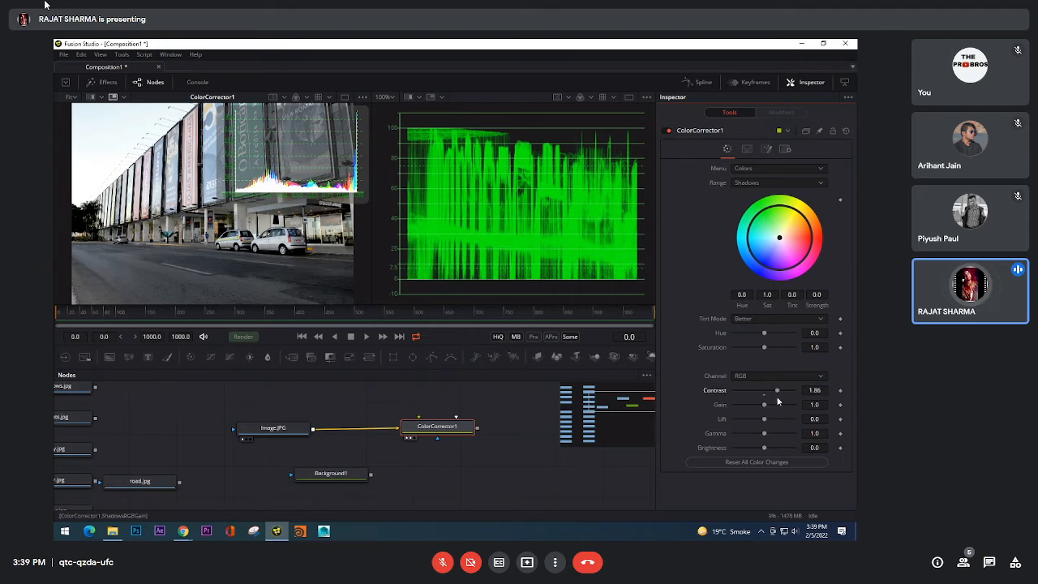
mouse_move(778, 390)
left_mouse_down()
mouse_move(791, 390)
mouse_move(764, 400)
left_mouse_up()
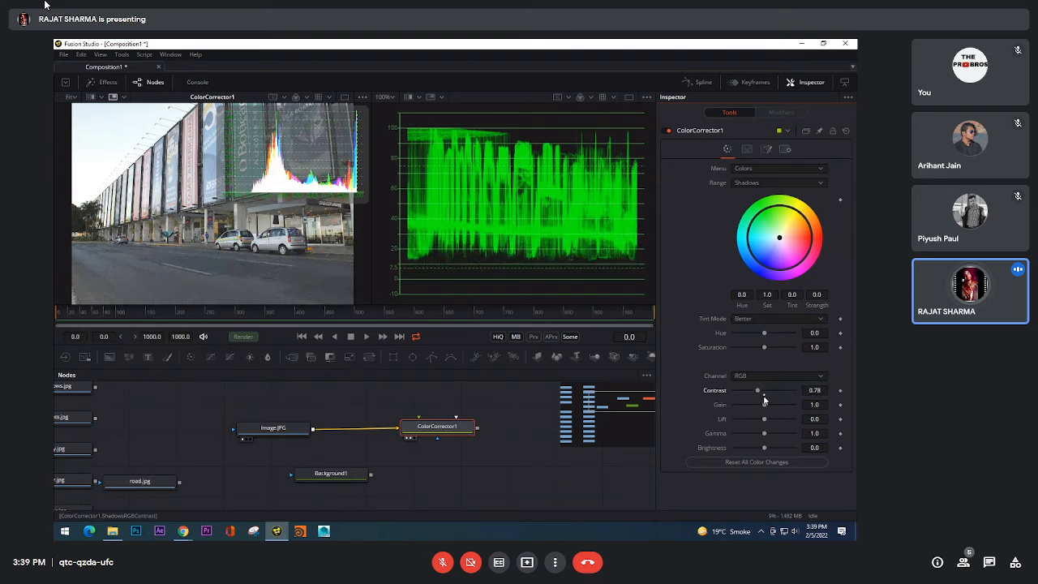
double_click(764, 400)
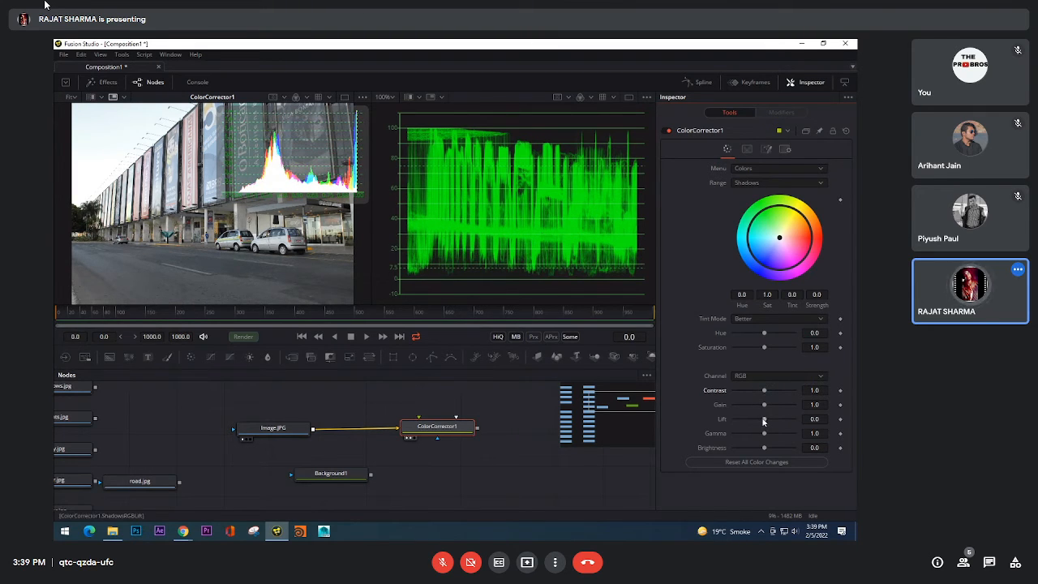
Step: Try a Shadows Lift of about 0.16 and a Gamma of about 0.13, resetting both to their defaults
mouse_move(763, 421)
left_mouse_down()
mouse_move(721, 421)
mouse_move(767, 421)
left_mouse_up()
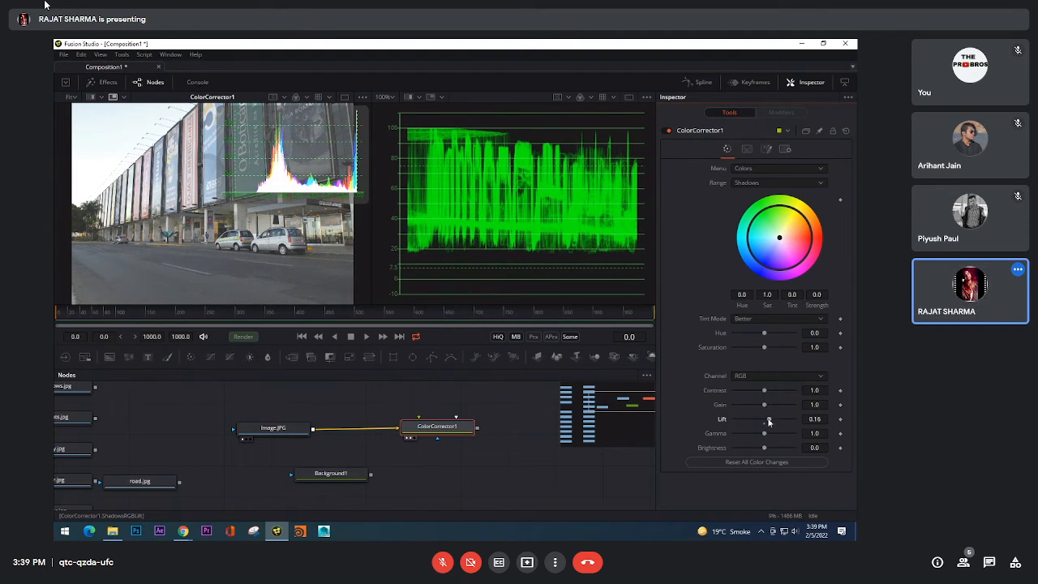
left_click_drag(769, 420, 736, 431)
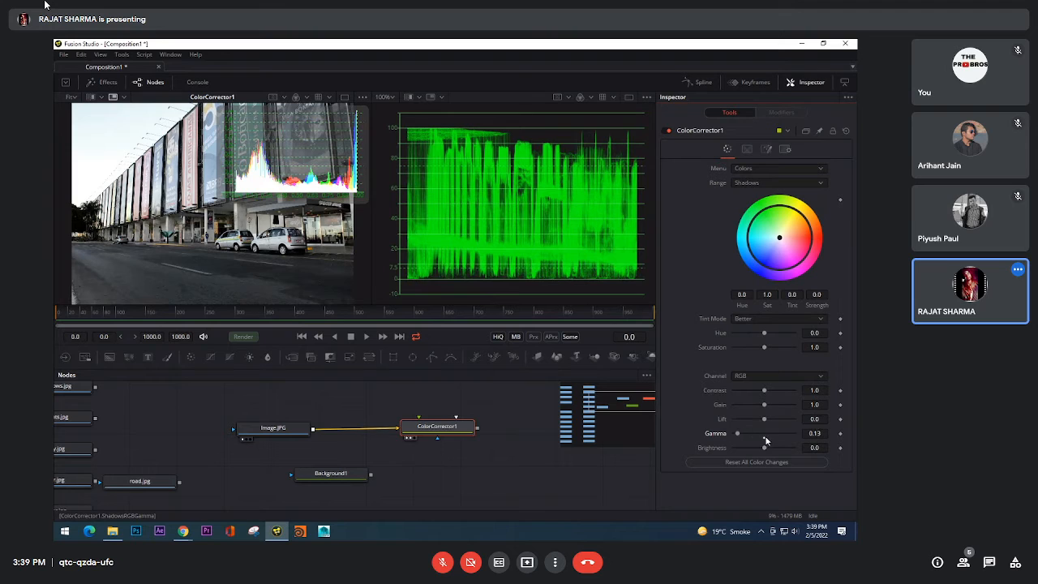
left_click(765, 439)
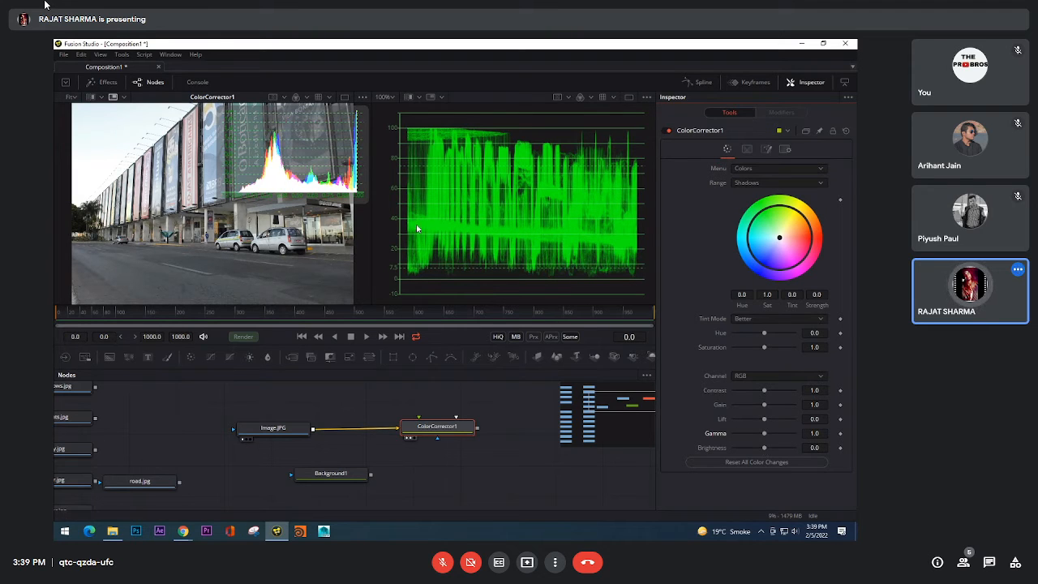
Step: Disable the histogram SubView in the image viewer
right_click(239, 221)
mouse_move(268, 340)
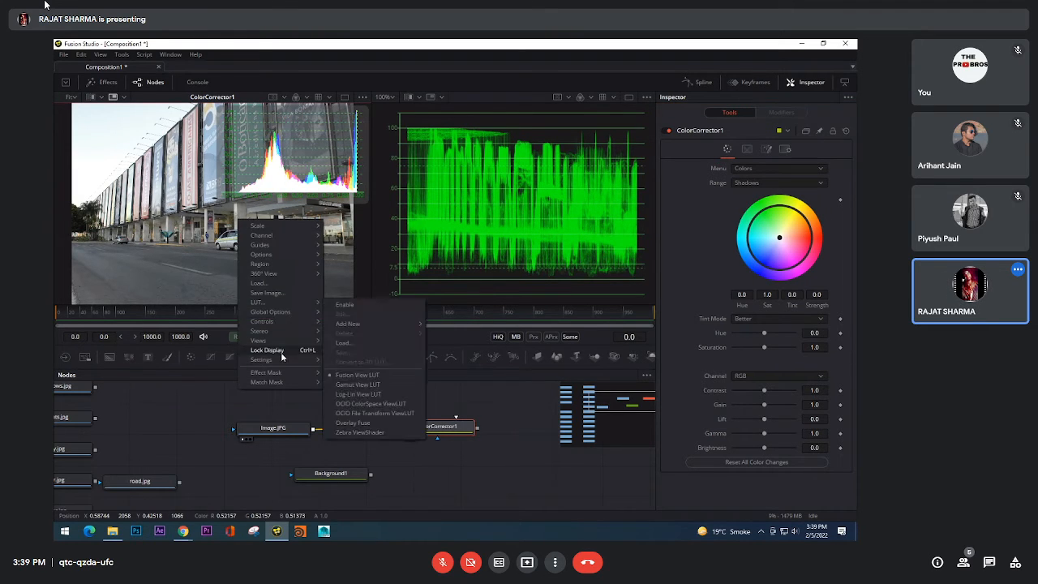
mouse_move(368, 346)
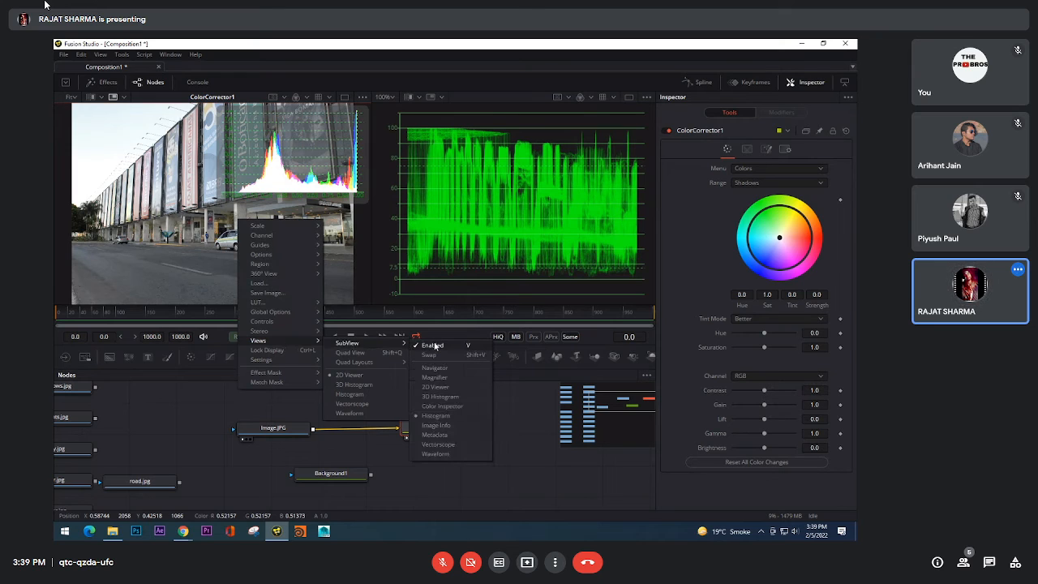
left_click(432, 346)
Step: Change the waveform viewer back to the 2D Viewer showing ColorCorrector1
right_click(496, 237)
left_click(456, 403)
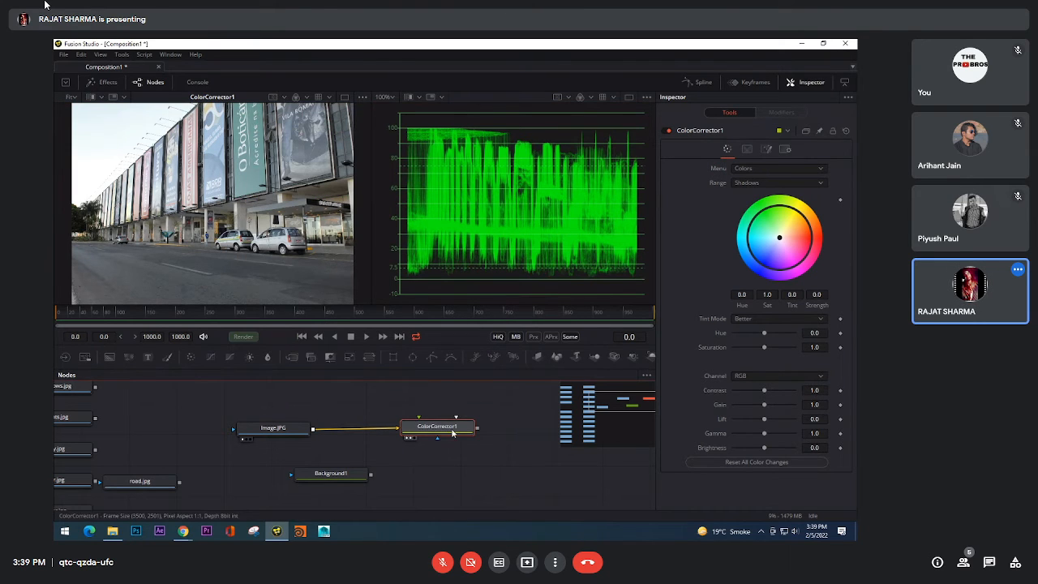
right_click(472, 195)
mouse_move(514, 267)
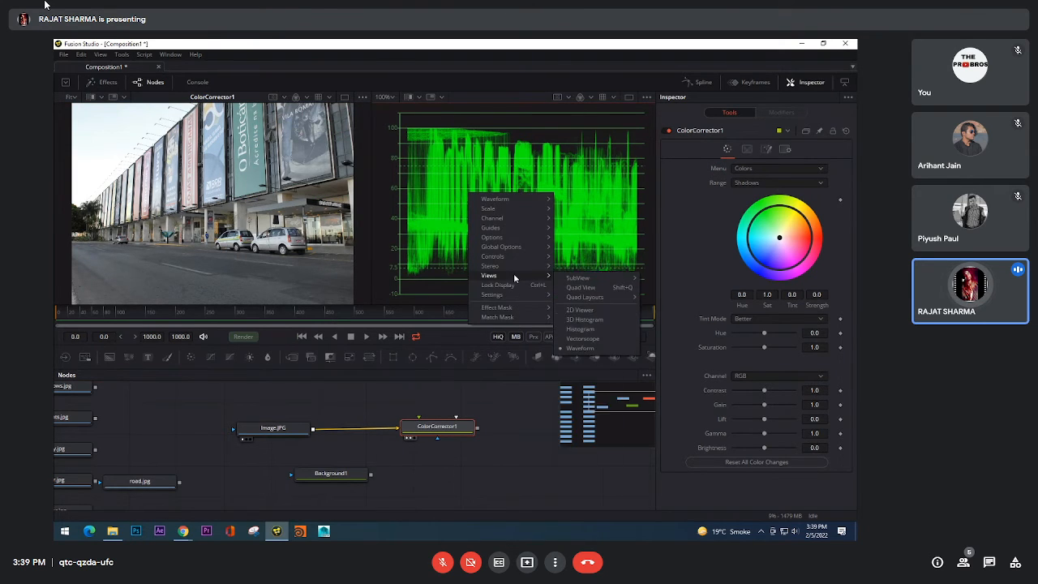
left_click(592, 311)
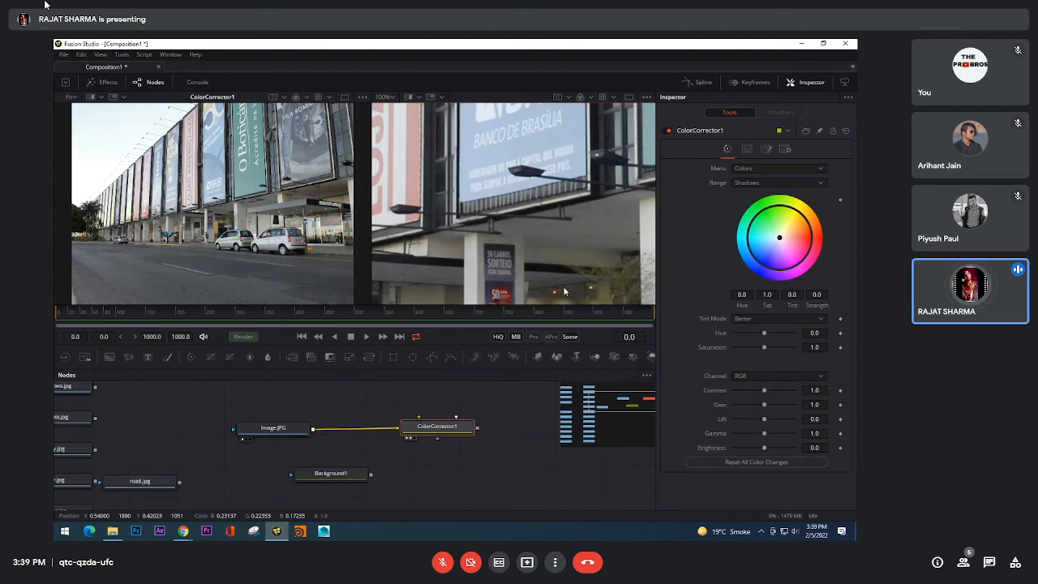
Step: Switch to a single viewer and scale the building photo to Fit
left_click(631, 98)
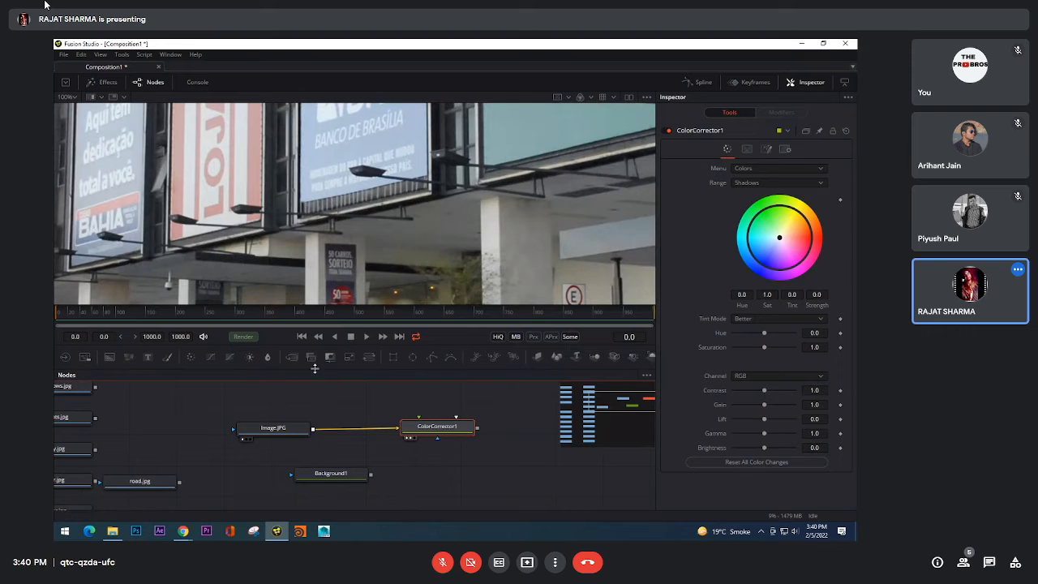
left_click(74, 98)
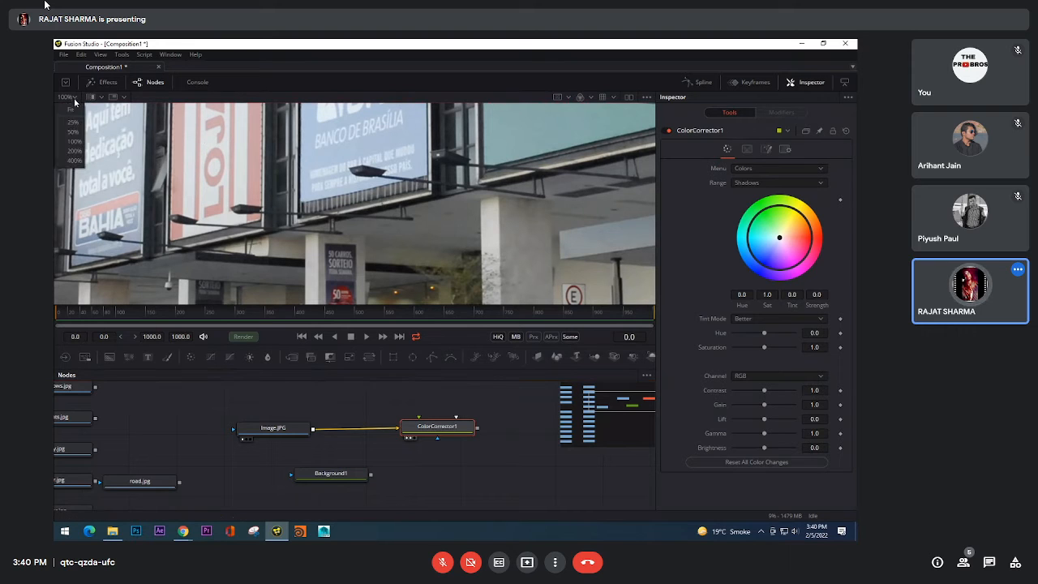
left_click(67, 109)
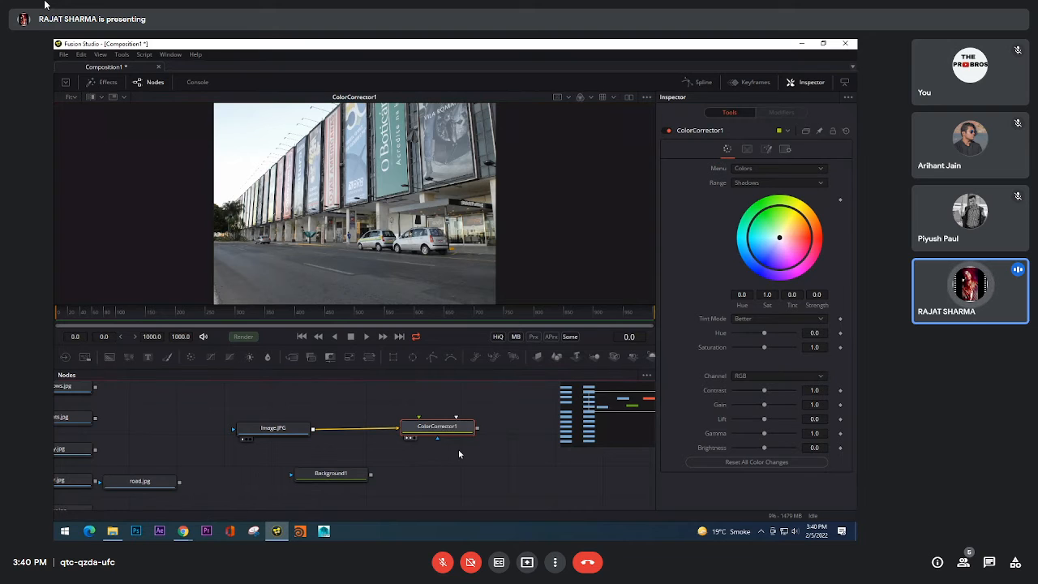
Step: Delete the ColorCorrector1 and Background1 nodes from the flow
key("Delete")
left_click(364, 472)
key("Delete")
Step: Move the road.jpg loader below the Image.JPG node and display its road matte in the viewer
left_click_drag(361, 462, 418, 453)
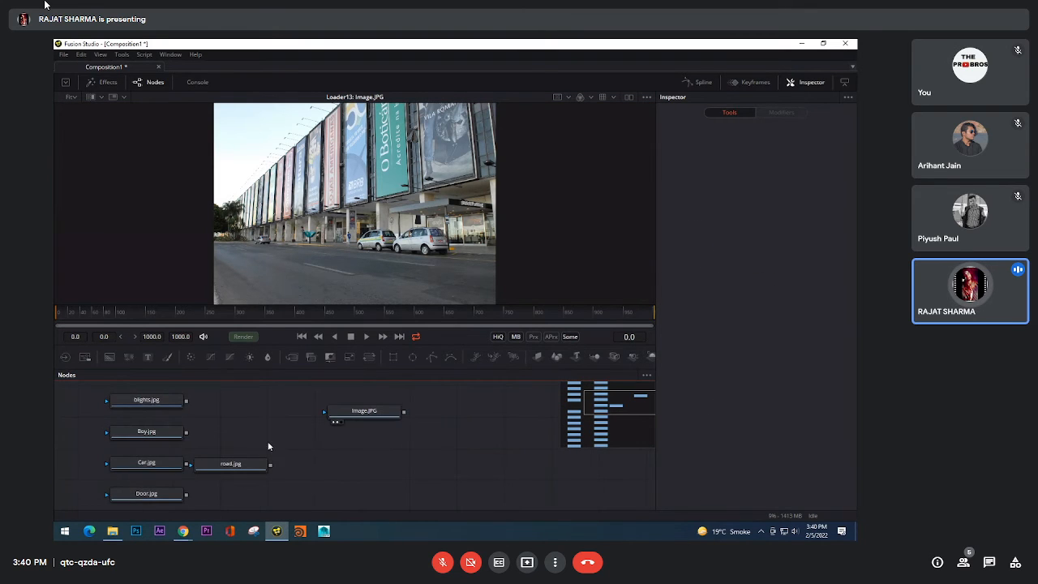
left_click_drag(236, 465, 272, 437)
left_click_drag(279, 397, 300, 406)
left_click_drag(293, 475, 382, 215)
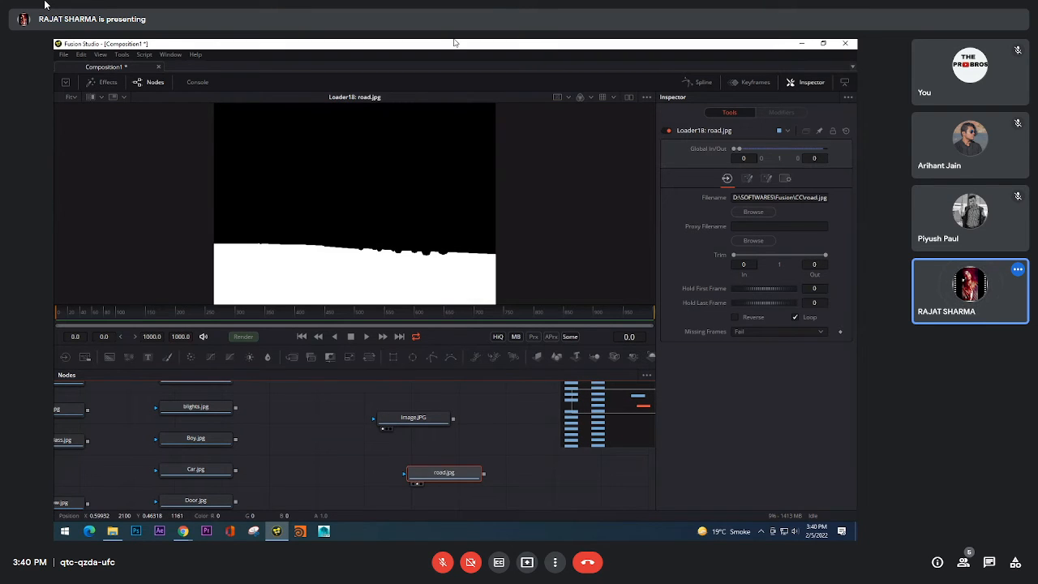
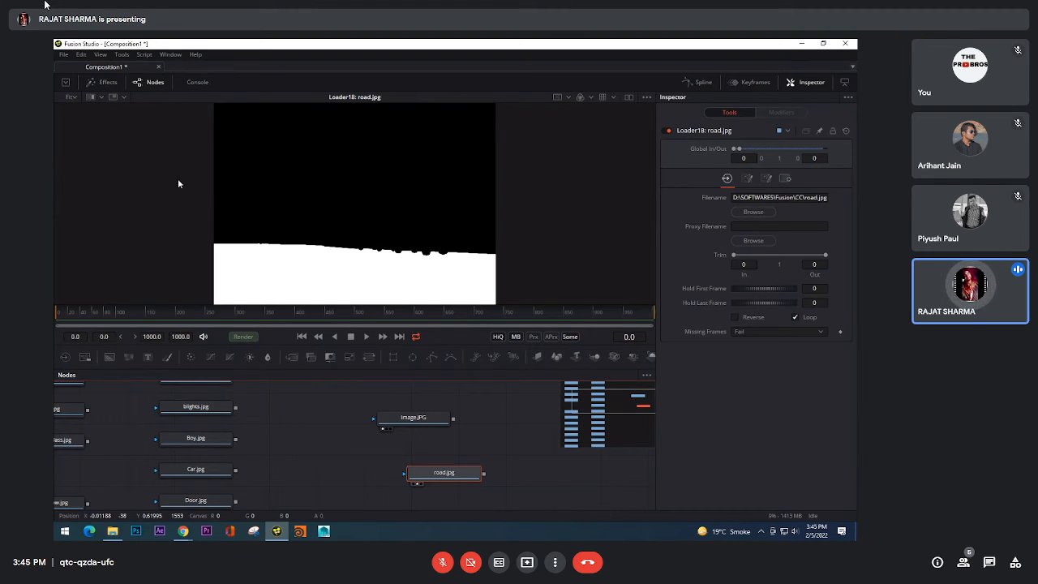
Step: Switch to File Explorer and open the CC folder under D:\SOFTWARES\Fusion
left_click(112, 530)
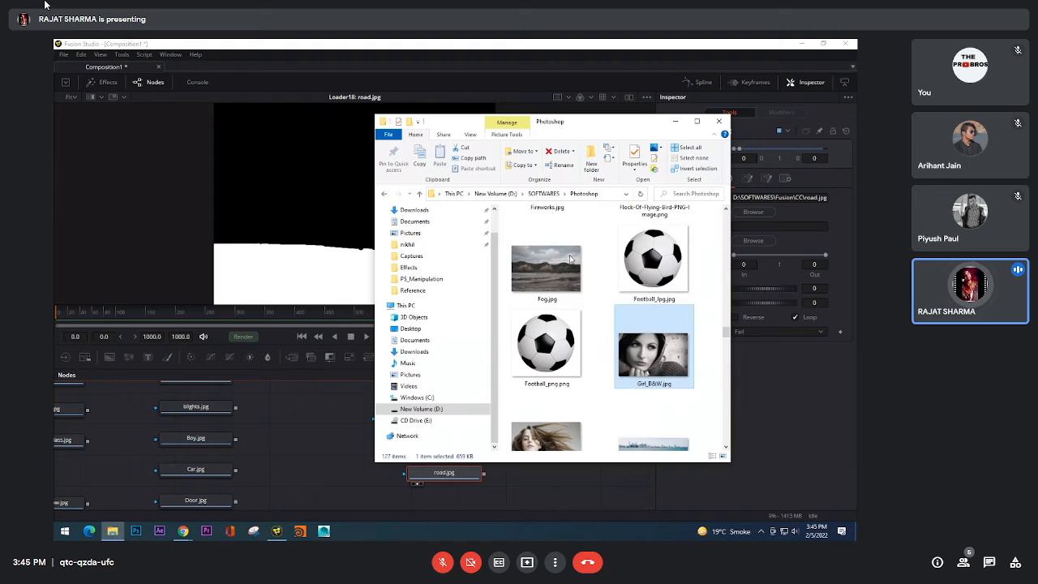
left_click(418, 193)
left_click(418, 193)
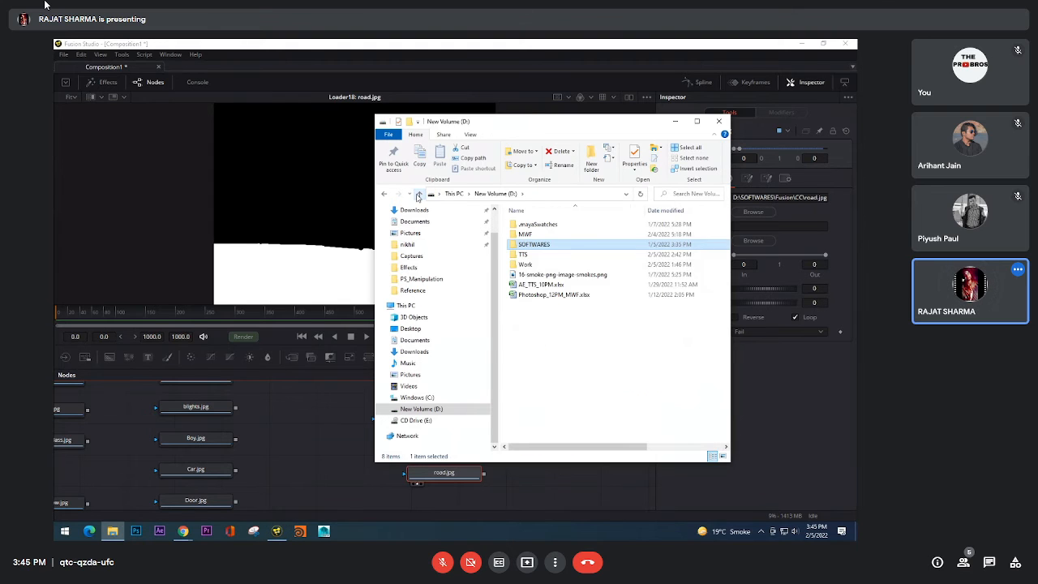
left_click(418, 193)
left_click(419, 194)
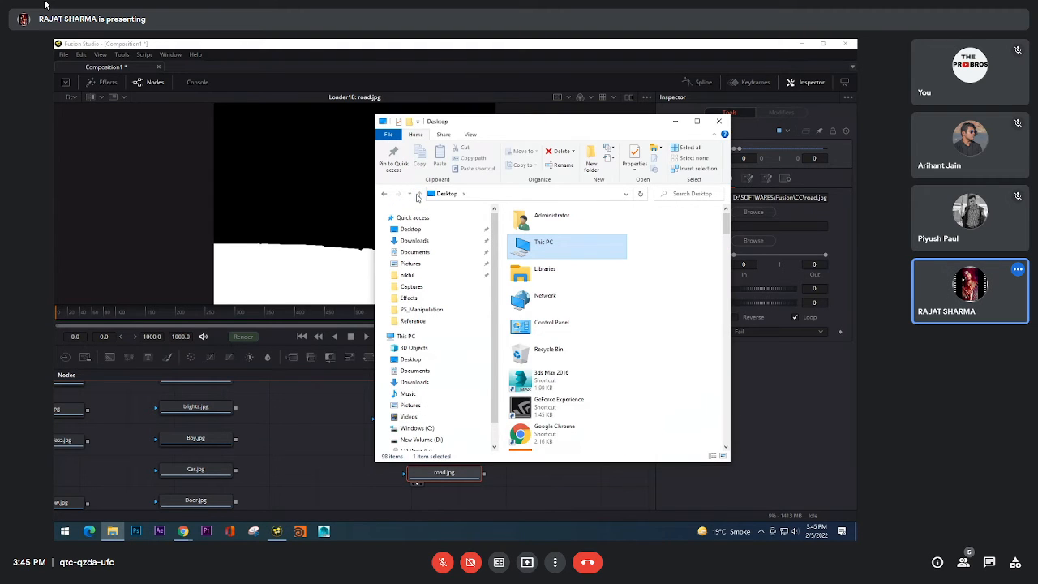
left_click(421, 438)
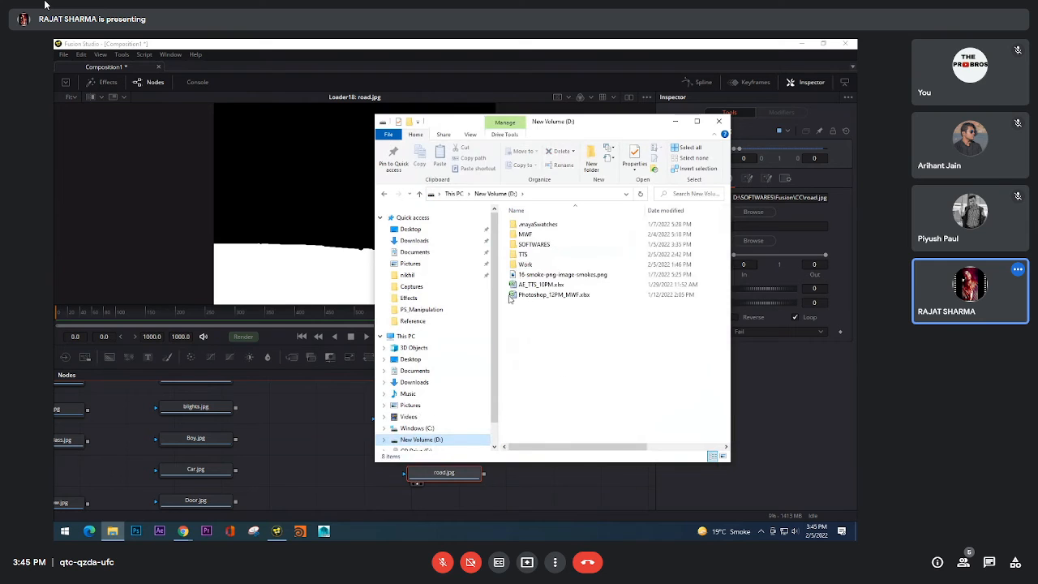
double_click(549, 248)
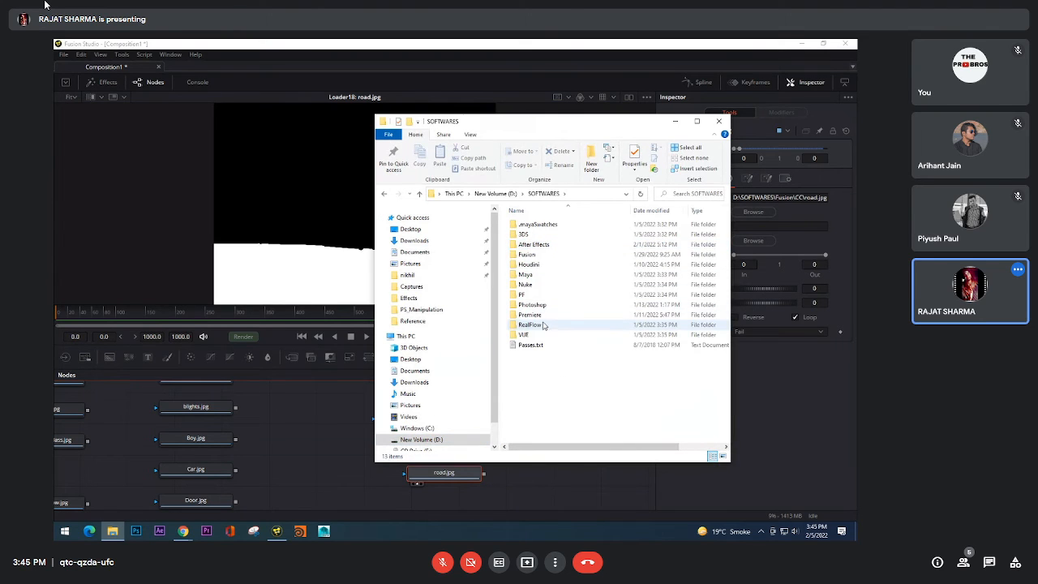
double_click(537, 254)
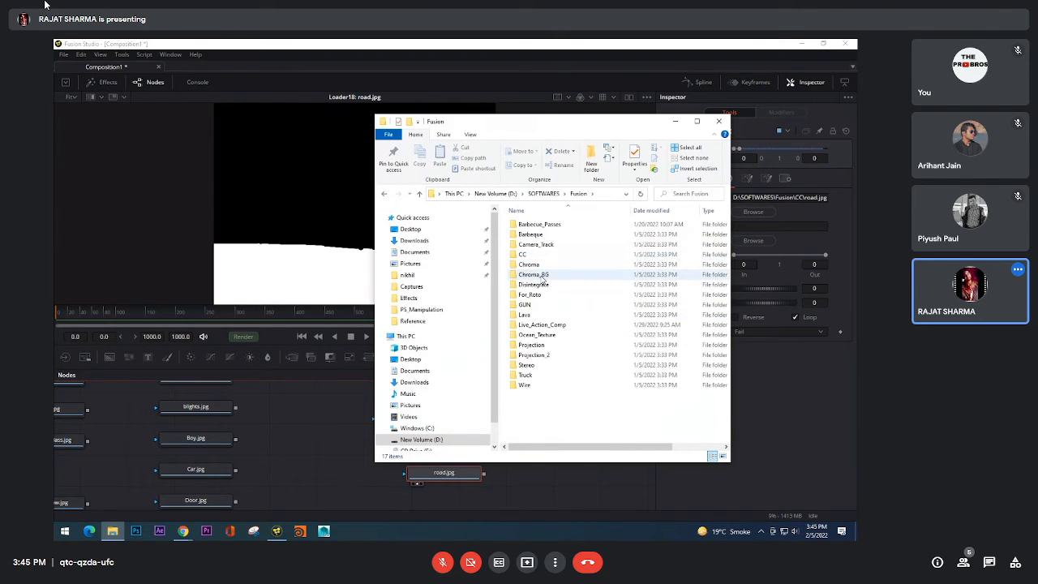
double_click(522, 254)
Step: View the Car.jpg matte in Photos, minimise it and return to the Fusion composition
left_click(565, 354)
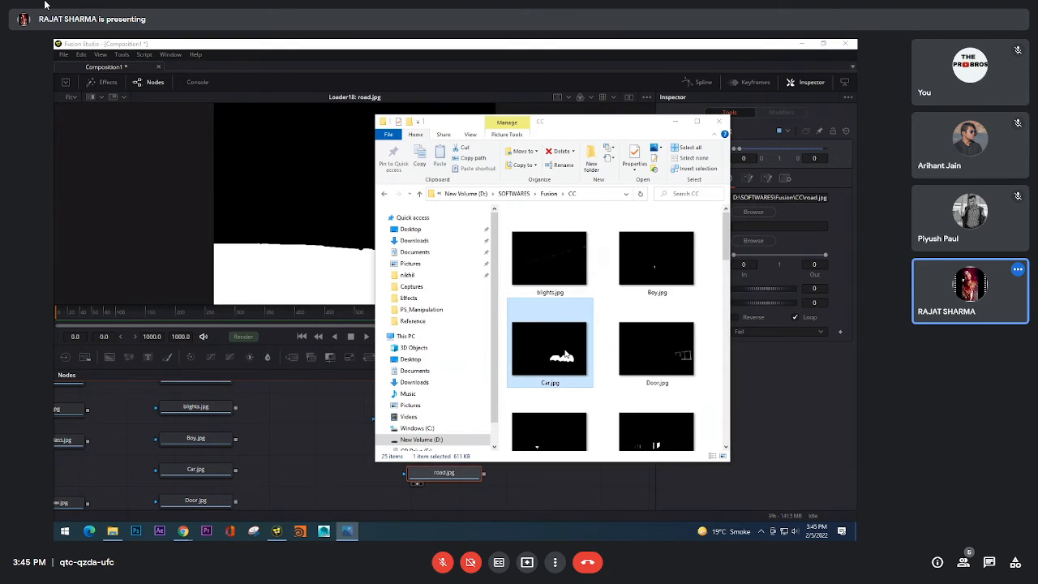
double_click(565, 354)
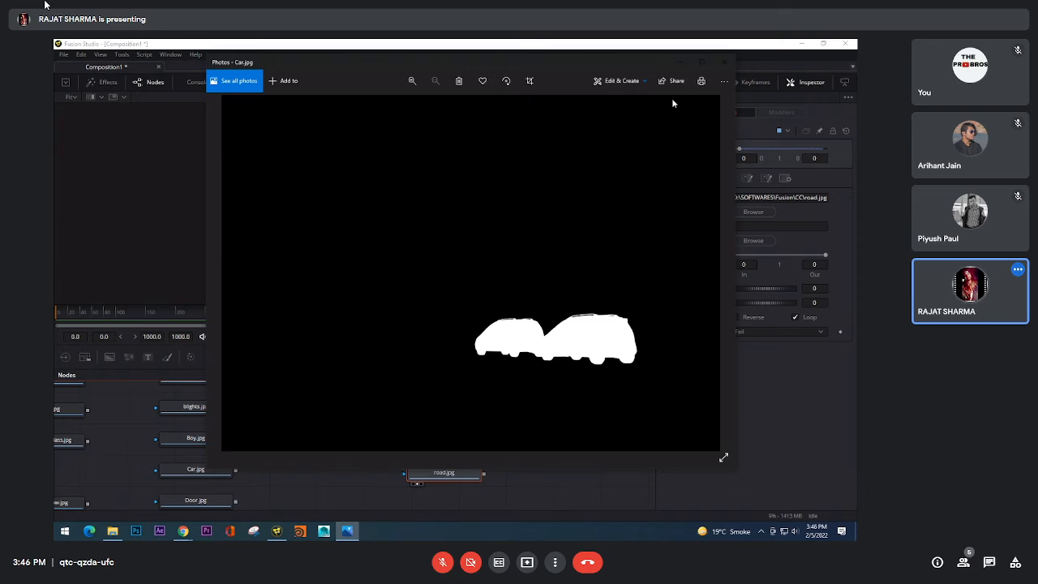
left_click(682, 74)
left_click(660, 132)
left_click(682, 74)
left_click(660, 136)
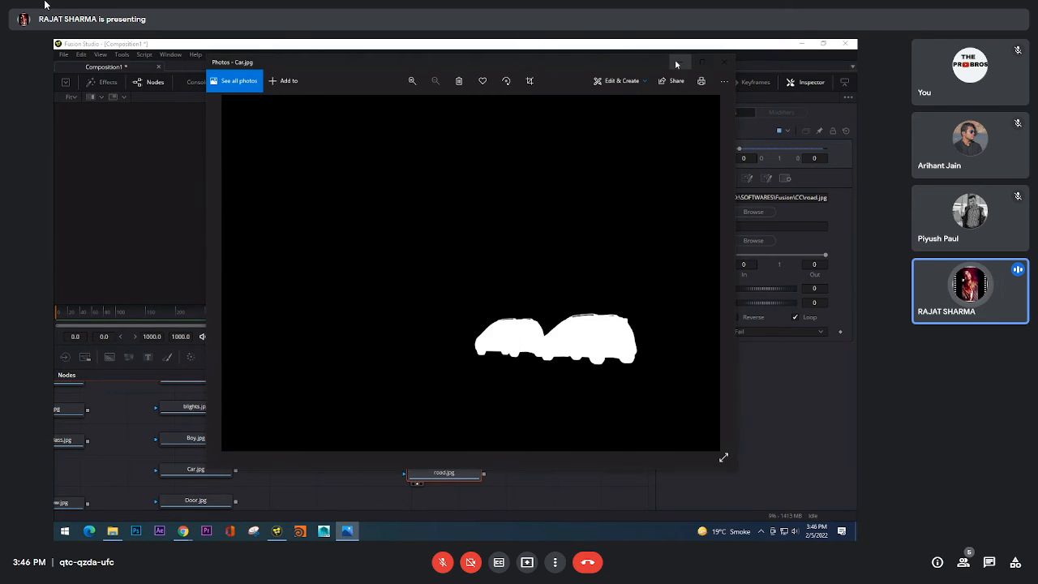
left_click(678, 62)
left_click(430, 495)
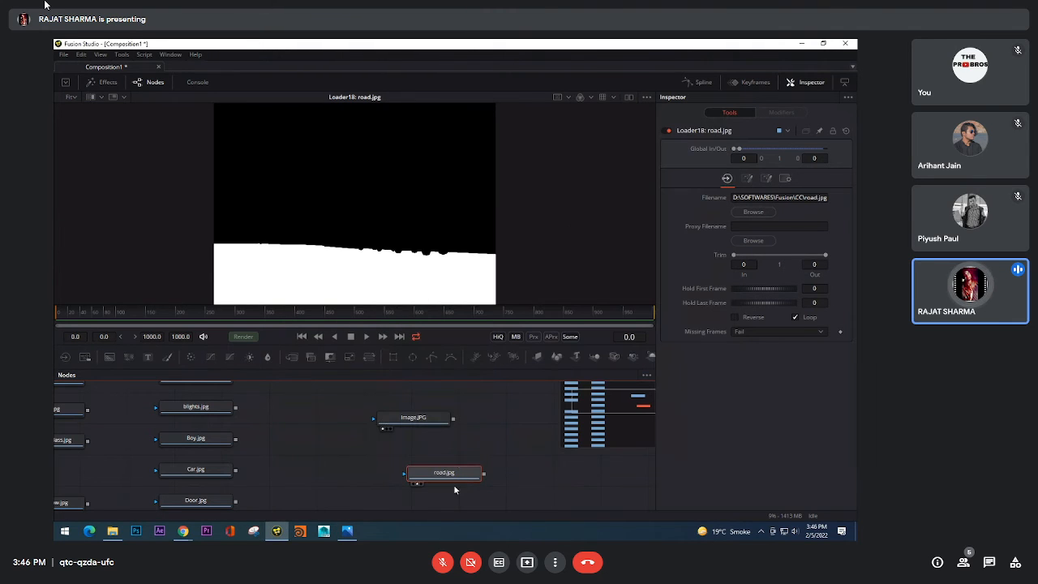
Step: Compare the Alpha and Red channels of road.jpg in the viewer
left_click(590, 98)
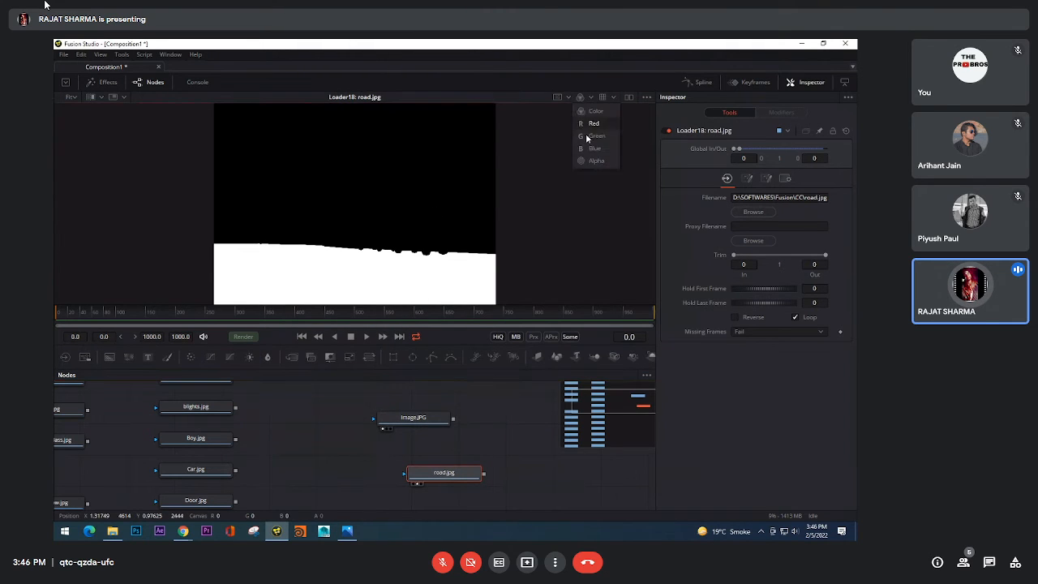
left_click(595, 161)
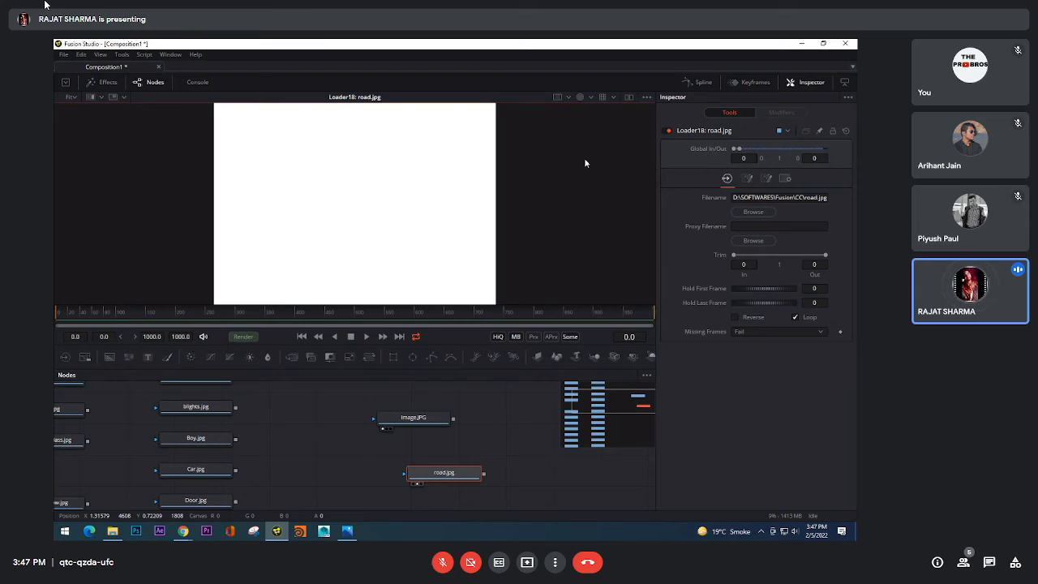
left_click(591, 96)
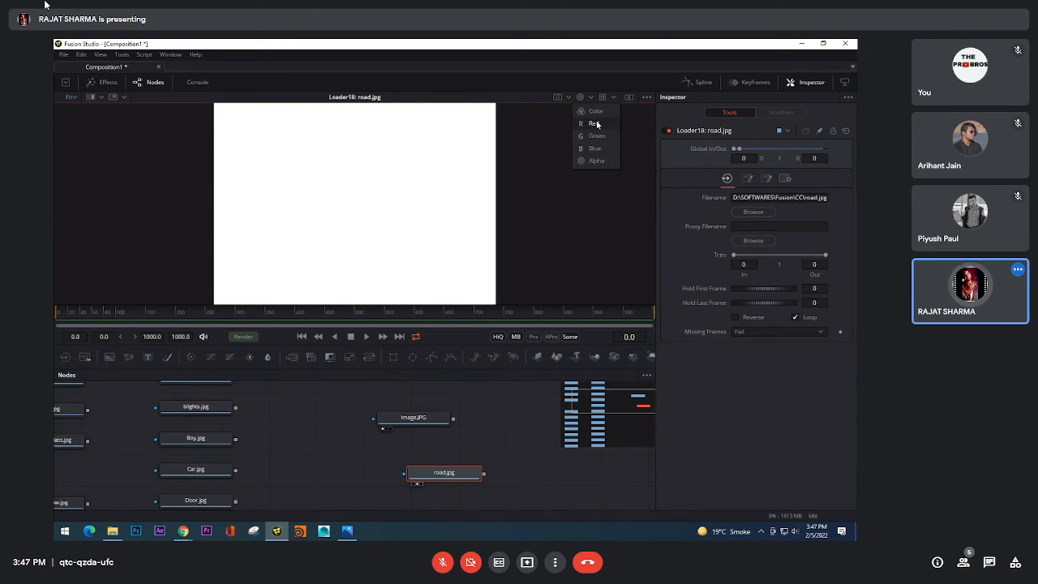
left_click(596, 123)
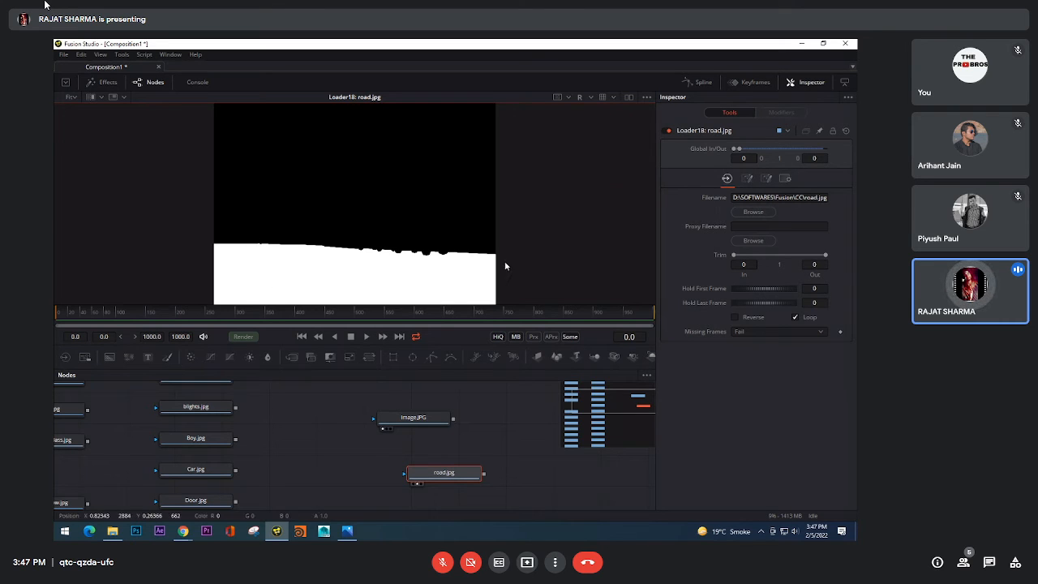
left_click(580, 97)
left_click(597, 161)
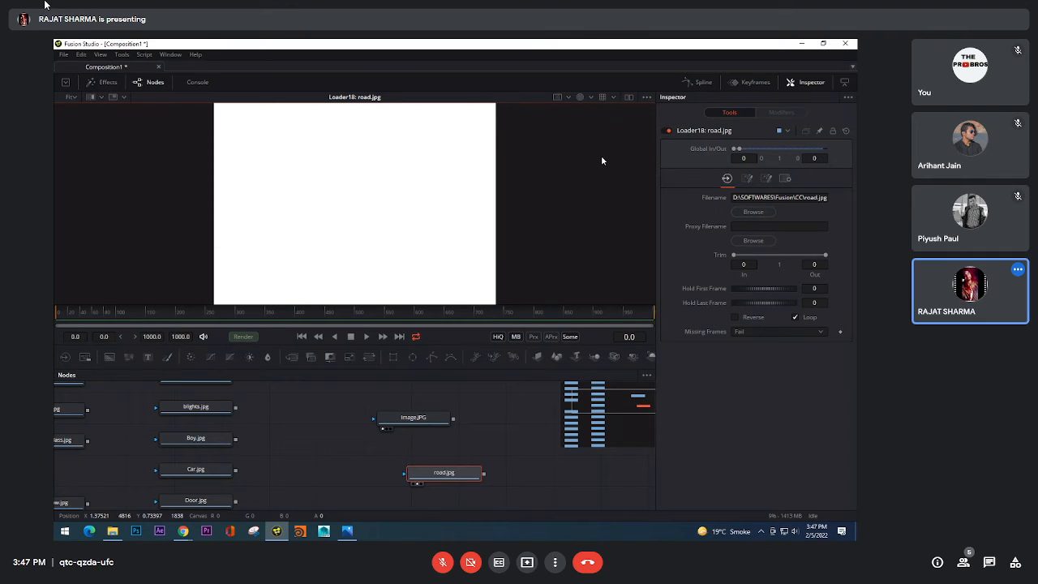
Step: Alternate the road.jpg viewer between Color and Alpha, finishing on Color
left_click(582, 97)
left_click(590, 98)
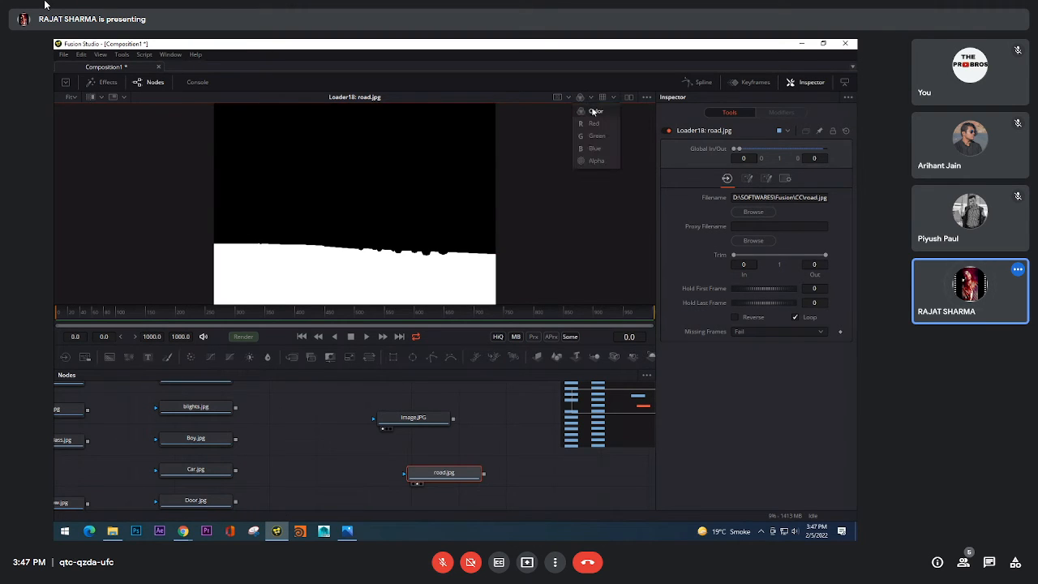
left_click(594, 163)
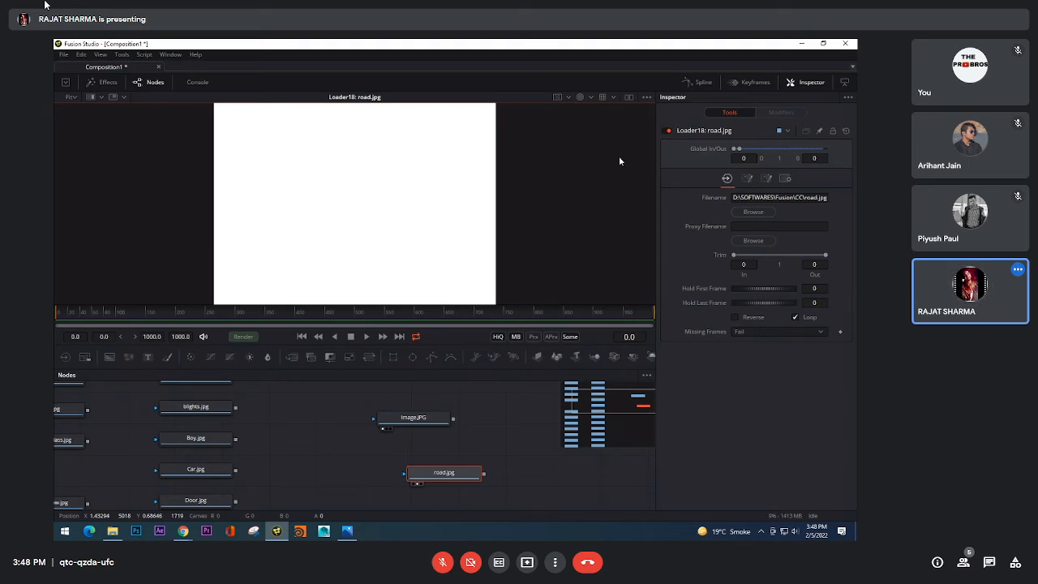
left_click(582, 96)
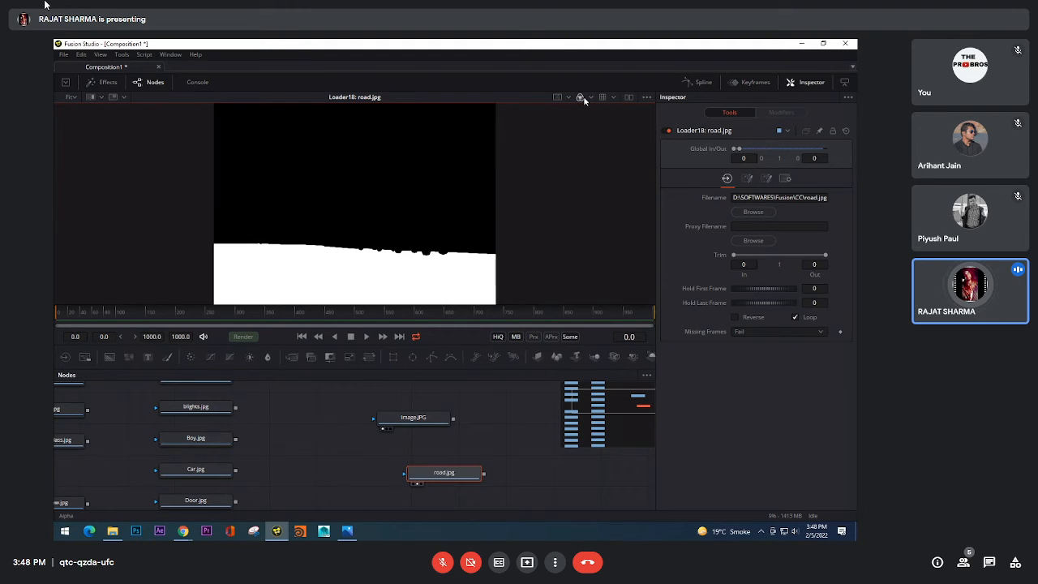
left_click(589, 97)
left_click(586, 160)
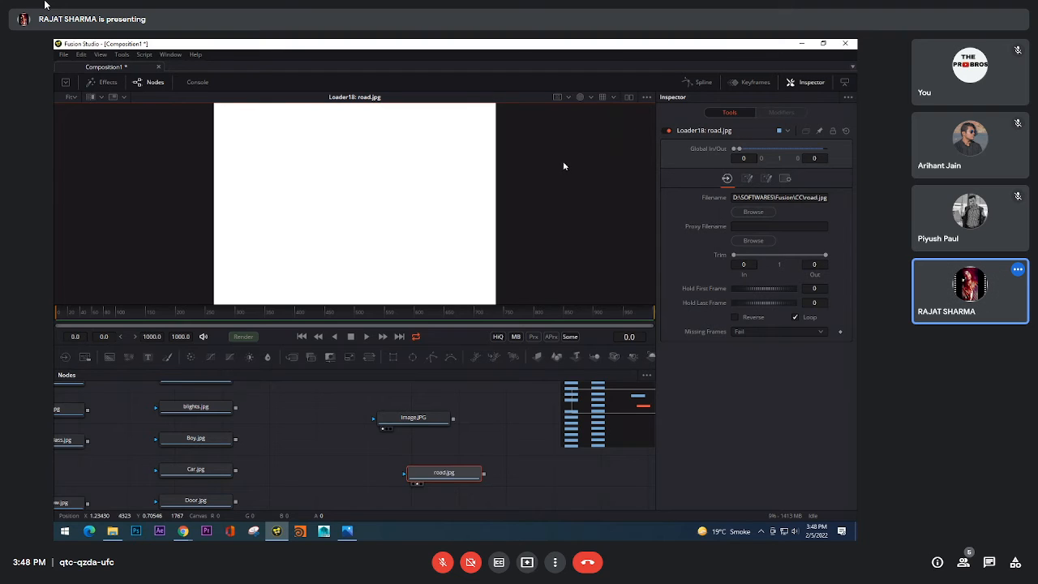
left_click(588, 97)
left_click(586, 161)
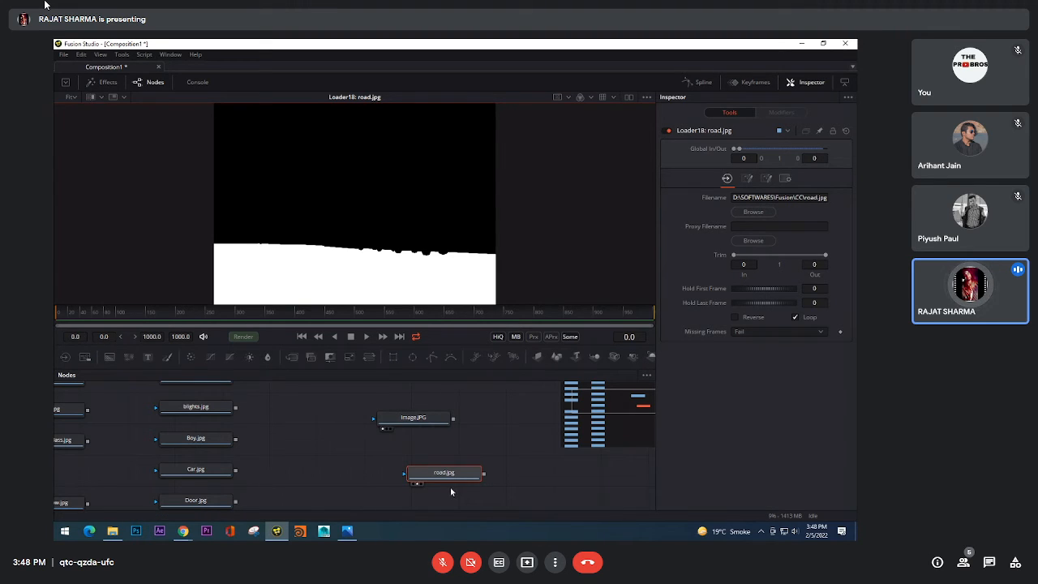
Step: Shift the road.jpg node slightly and inspect its Alpha, Red, Green and Blue channels before restoring the Color view
left_click_drag(448, 480, 486, 467)
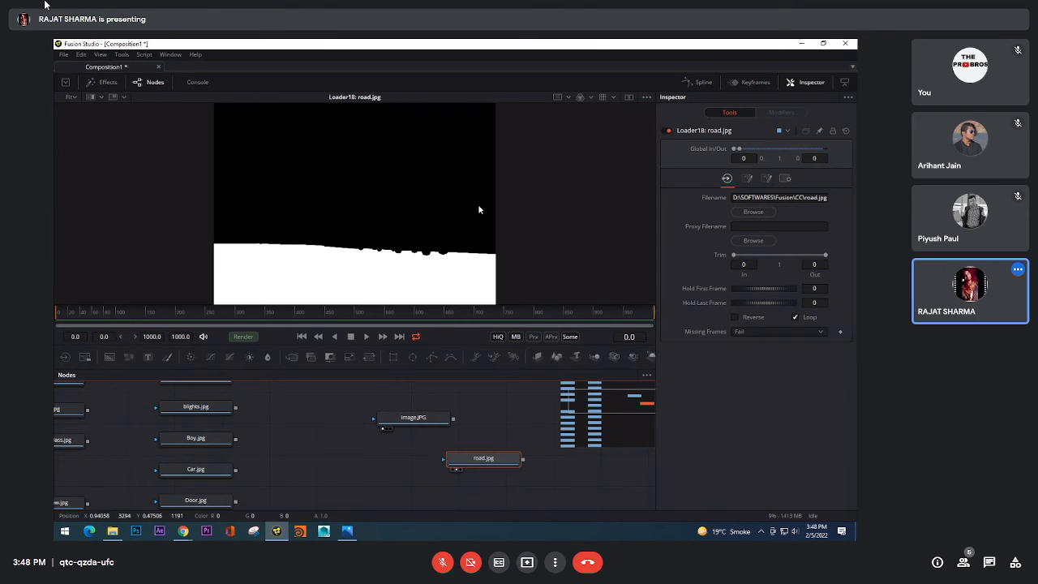
left_click(594, 99)
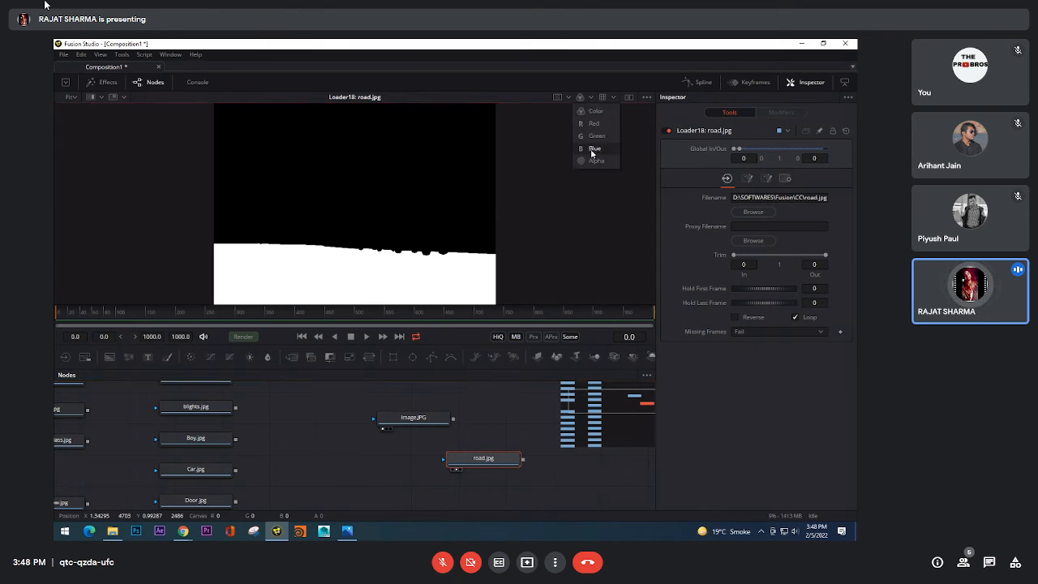
left_click(596, 159)
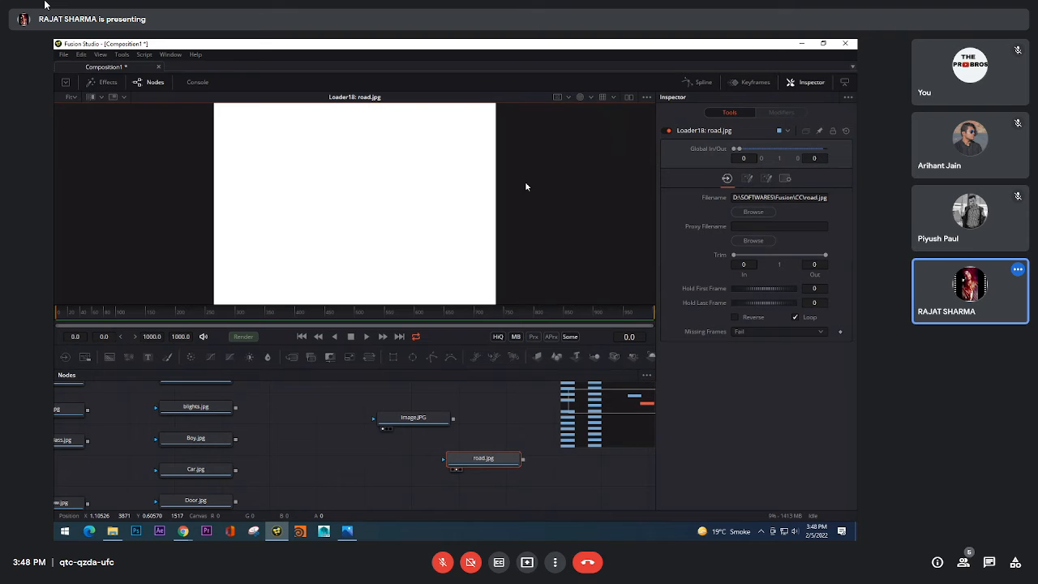
left_click(591, 98)
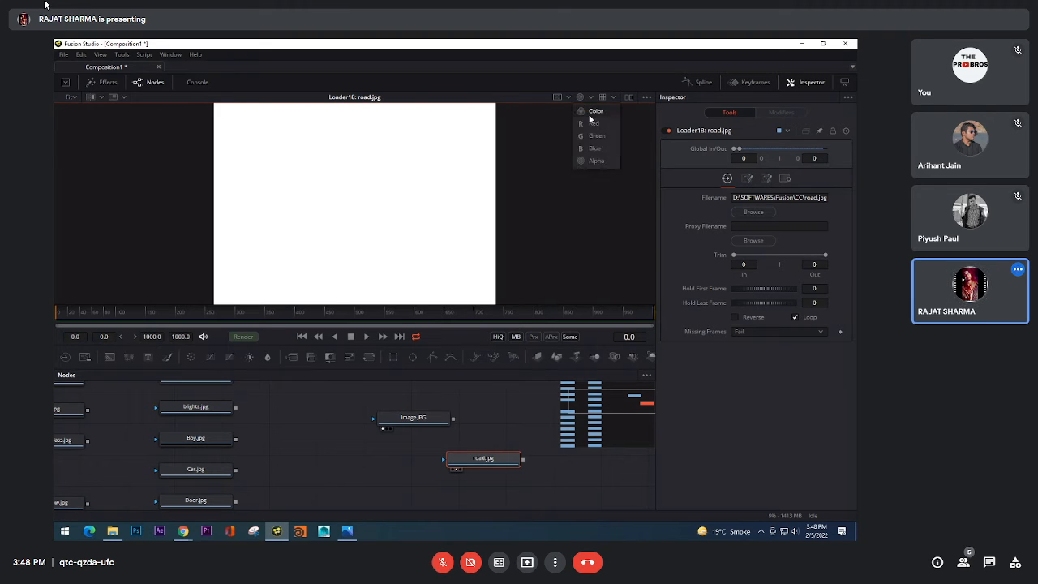
left_click(589, 125)
left_click(591, 98)
left_click(596, 136)
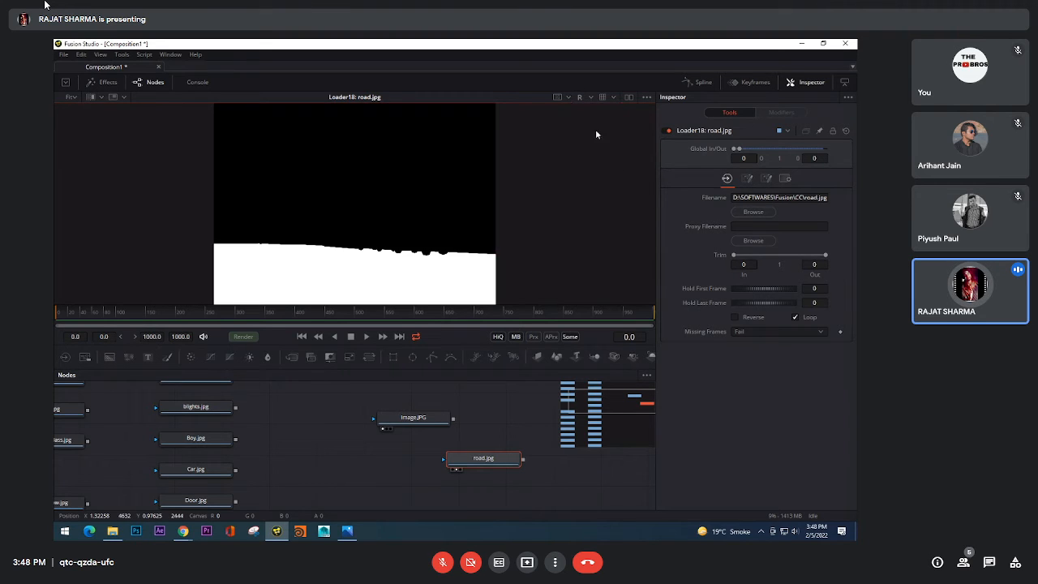
left_click(592, 99)
left_click(596, 148)
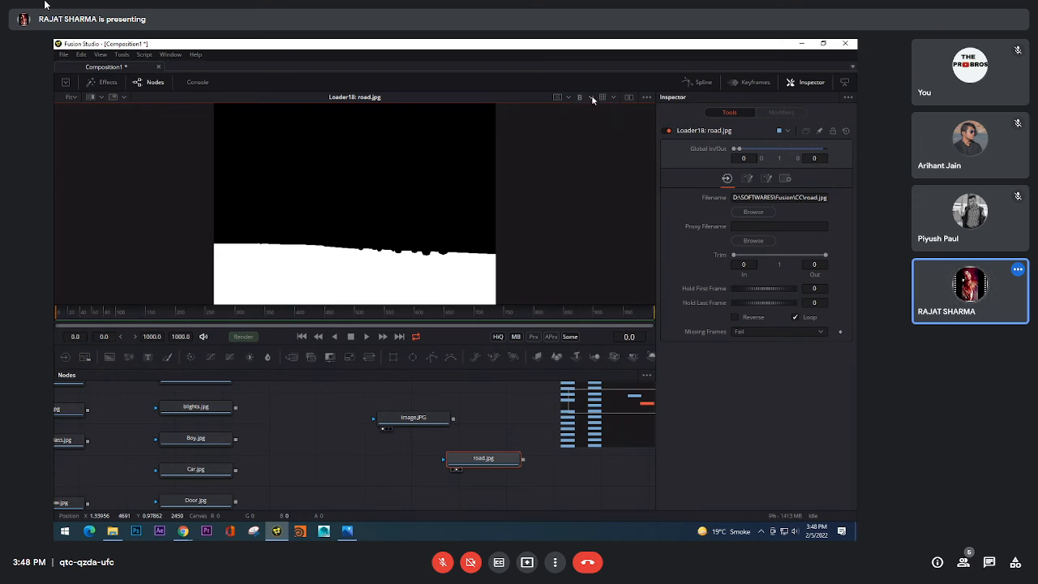
left_click(591, 97)
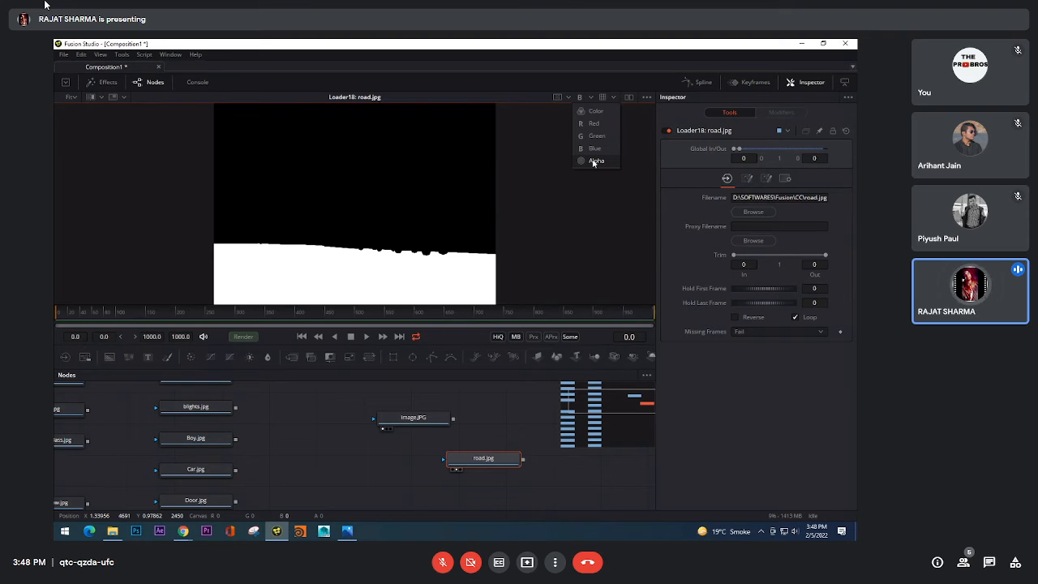
left_click(591, 113)
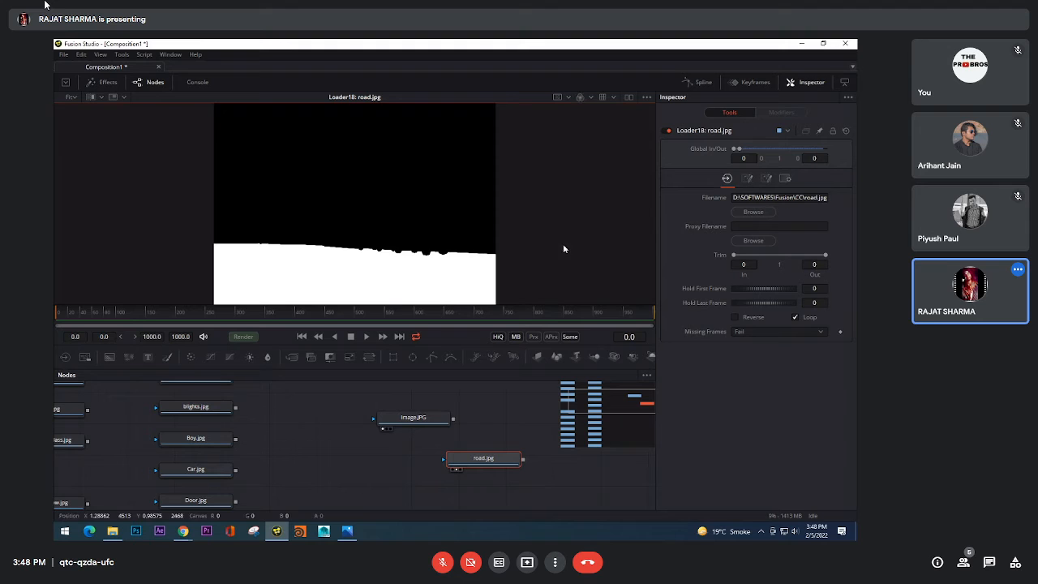
Step: Space the Image.JPG and road.jpg nodes apart in the flow, keeping road.jpg selected
left_click_drag(394, 420, 346, 420)
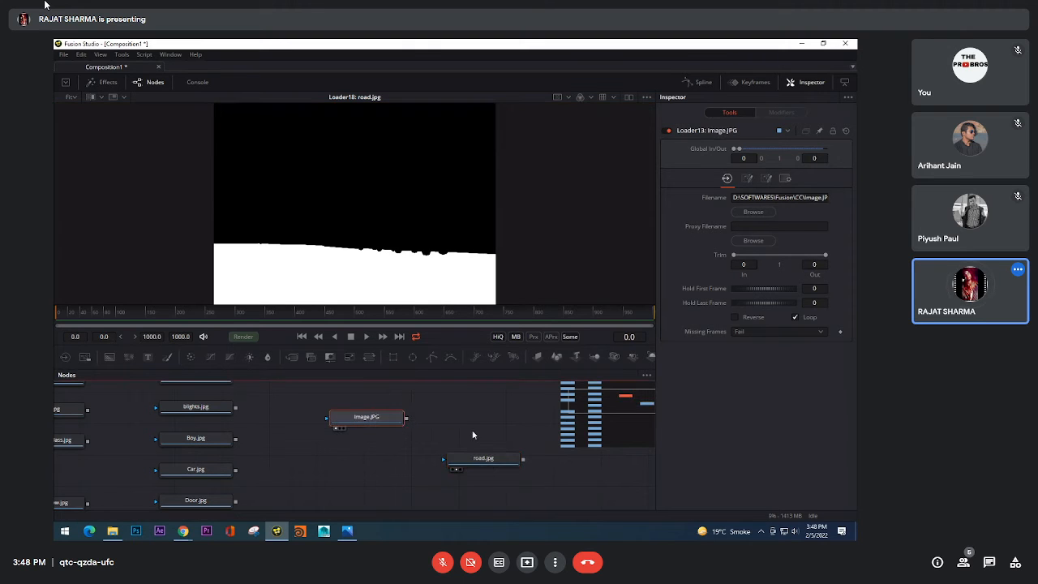
left_click_drag(501, 464, 488, 464)
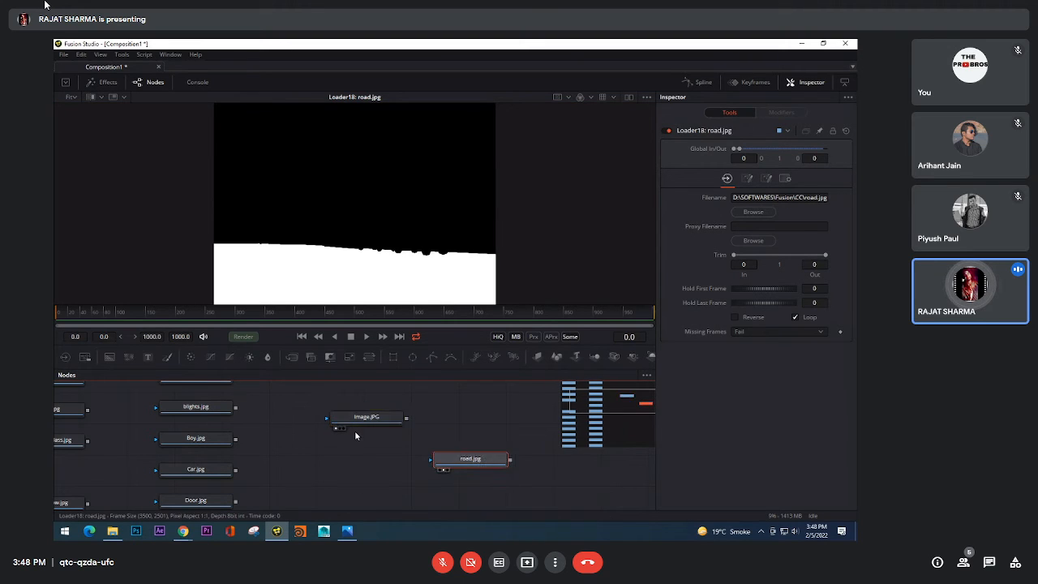
left_click_drag(367, 193, 366, 193)
left_click_drag(494, 463, 464, 276)
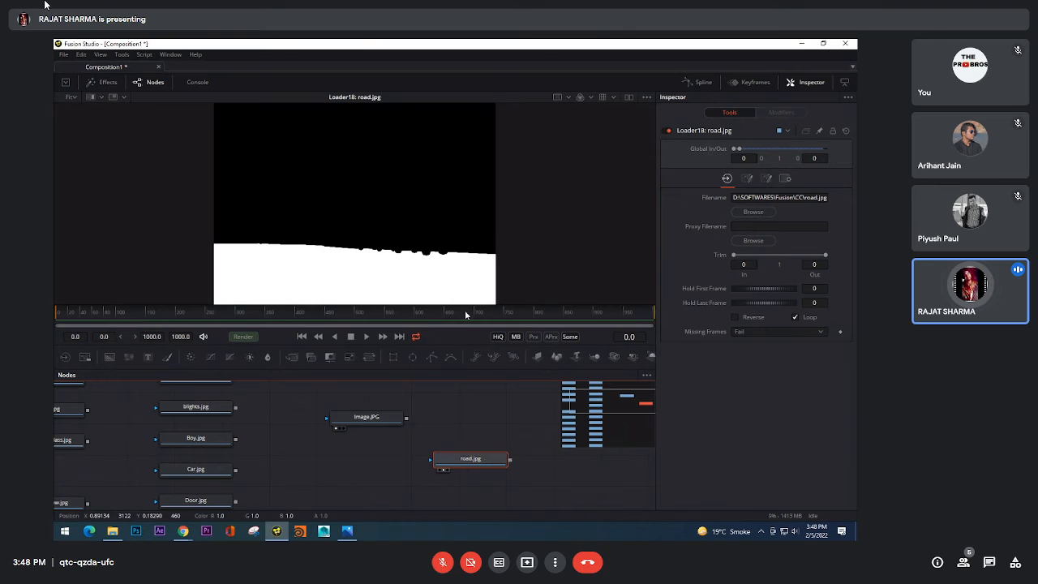
left_click_drag(475, 460, 440, 347)
left_click_drag(484, 401, 420, 412)
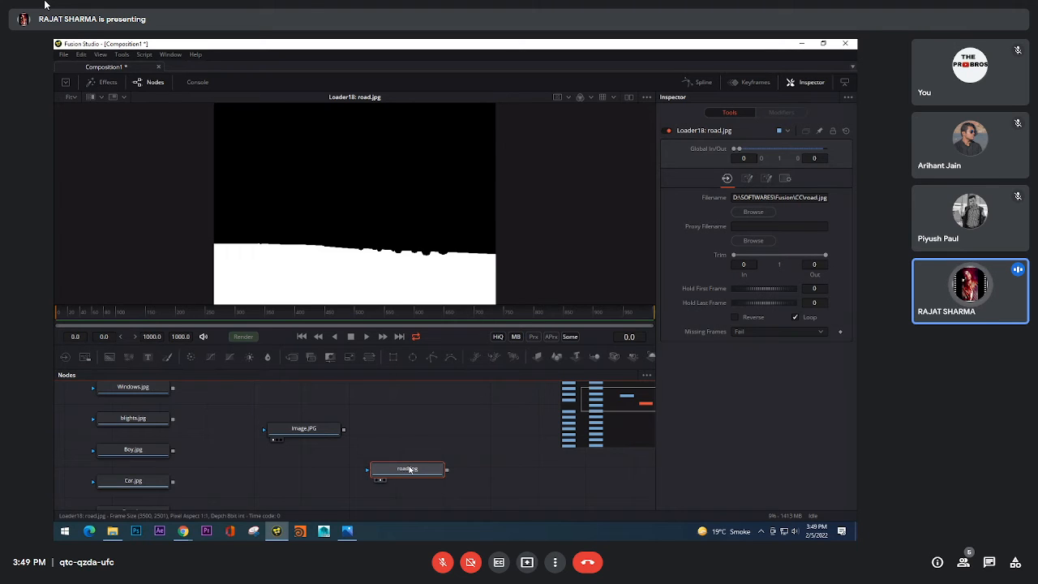
Step: Add a Bitmap mask node to the road.jpg loader
key("shift+space")
type("cc")
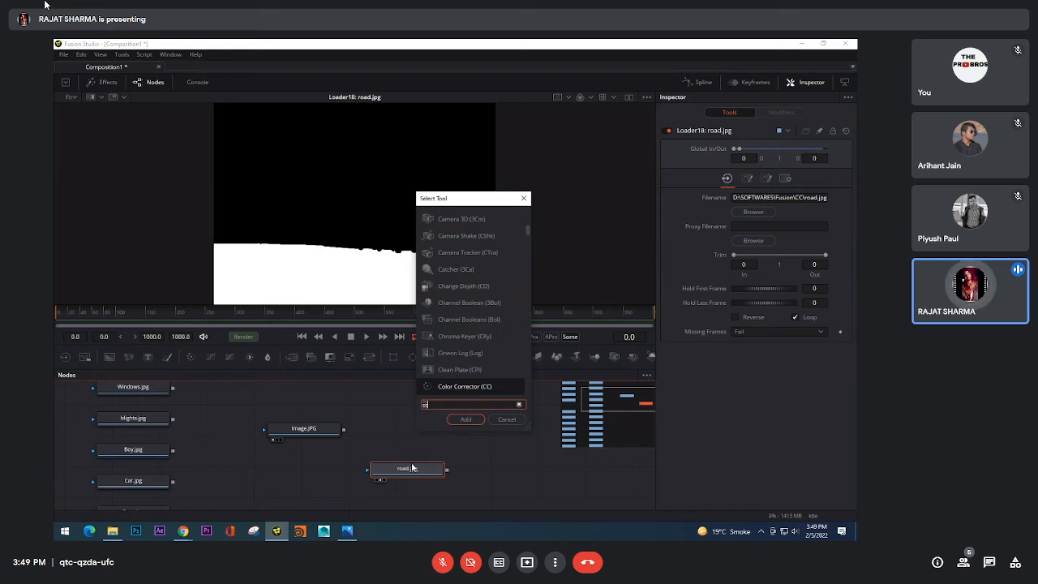
key("BackSpace")
key("BackSpace")
type("bit")
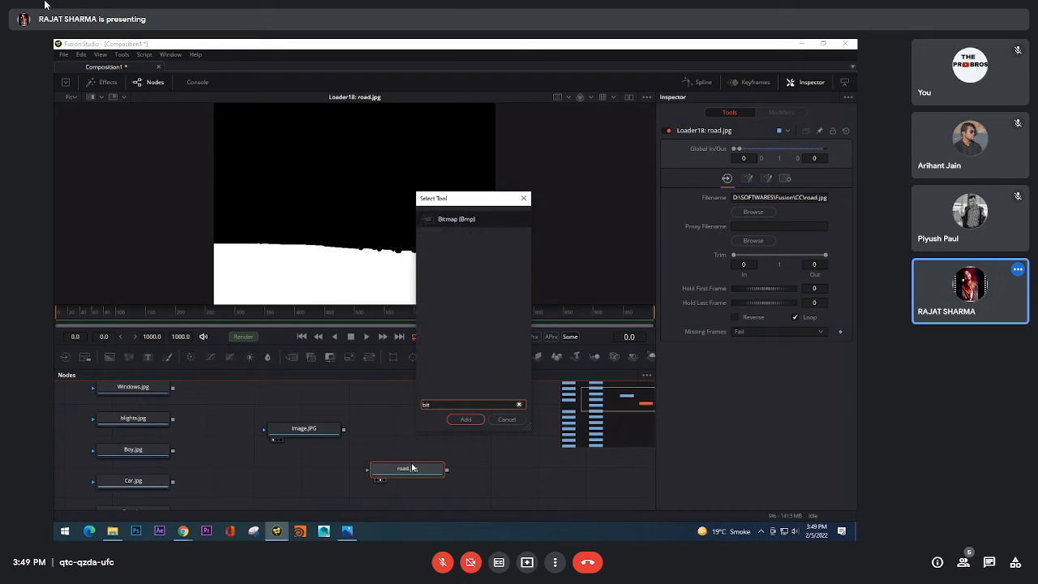
key("Return")
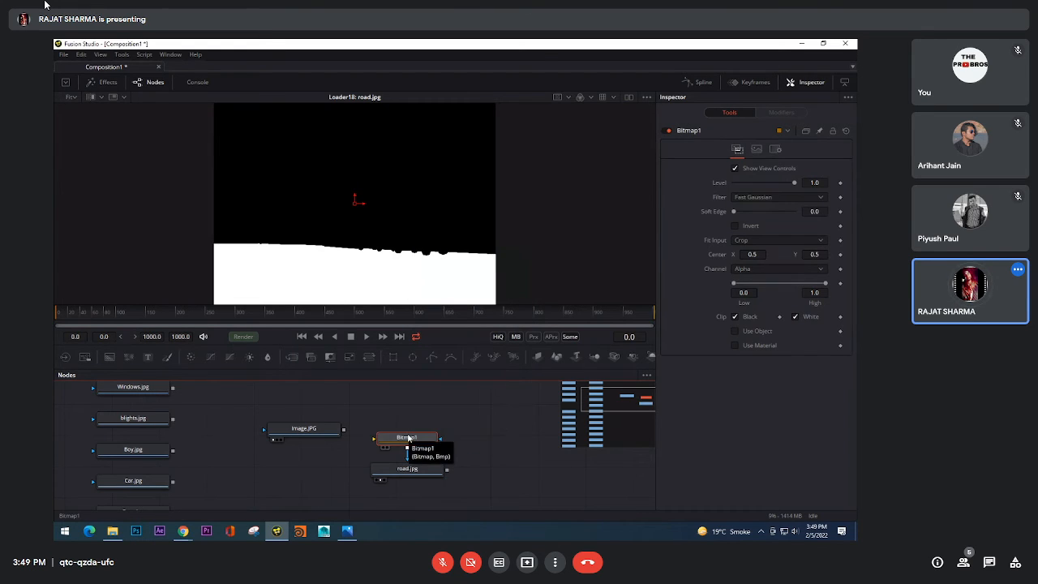
Step: Arrange the Image.JPG, road.jpg and Bitmap1 nodes in one row, with the Bitmap mask after road.jpg
left_click_drag(408, 438, 505, 441)
left_click_drag(447, 470, 507, 476)
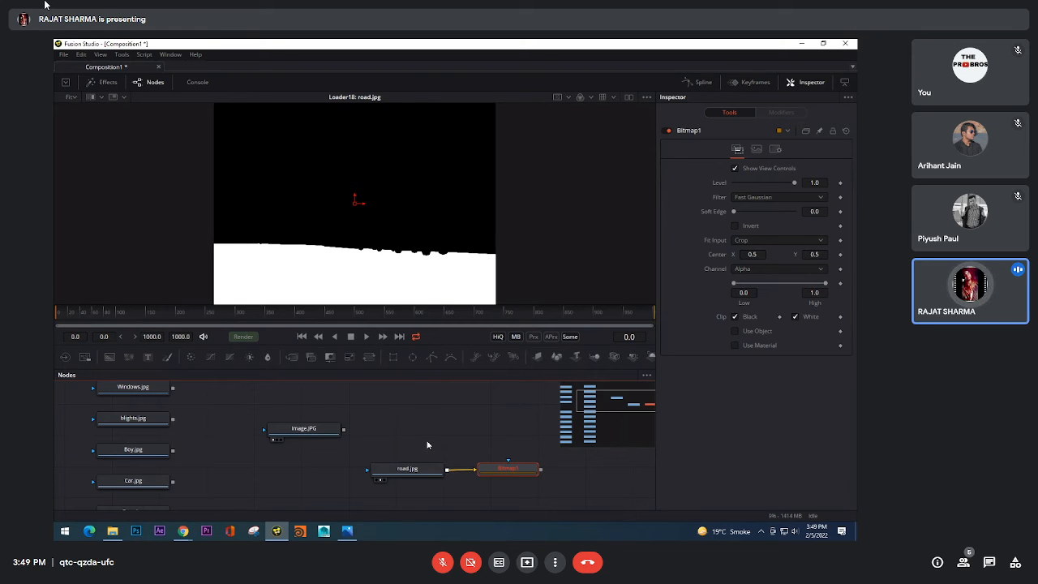
mouse_move(310, 432)
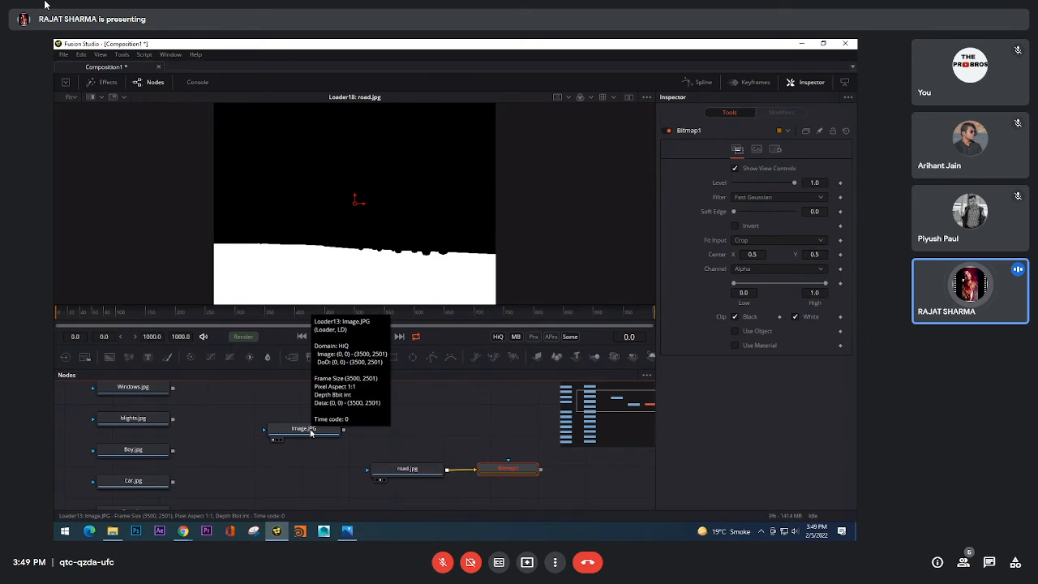
left_click_drag(309, 432, 309, 475)
left_click(323, 475)
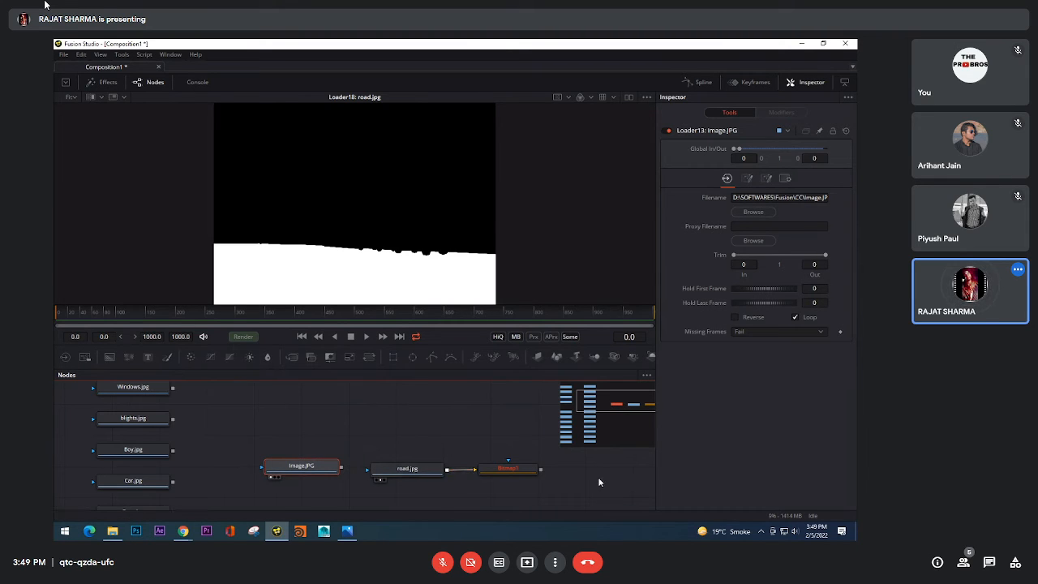
Step: View Bitmap1 and road.jpg in turn, then check road.jpg's Alpha channel and return to the Color view
left_click_drag(507, 469, 435, 192)
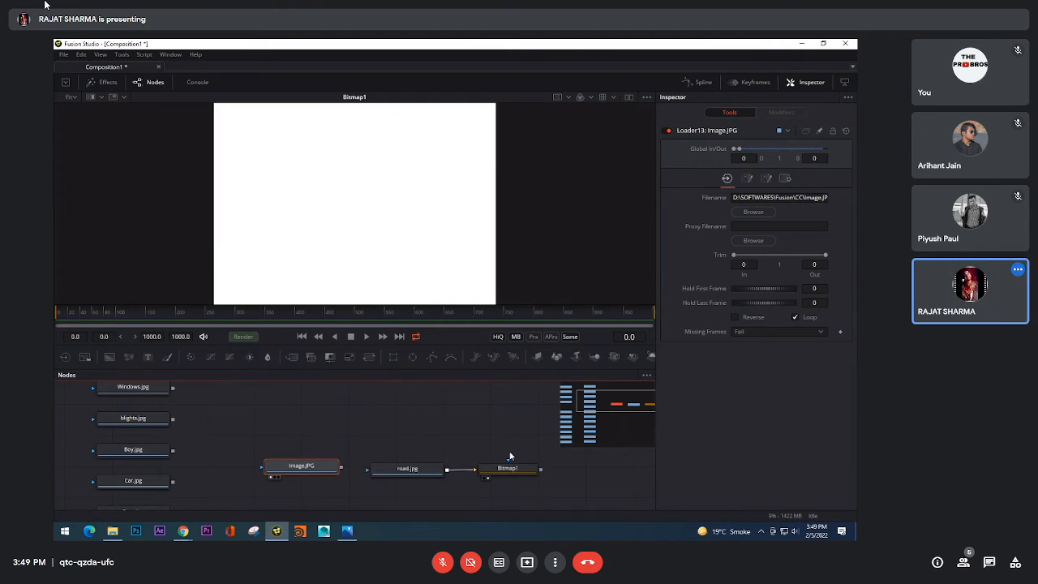
left_click_drag(407, 469, 433, 175)
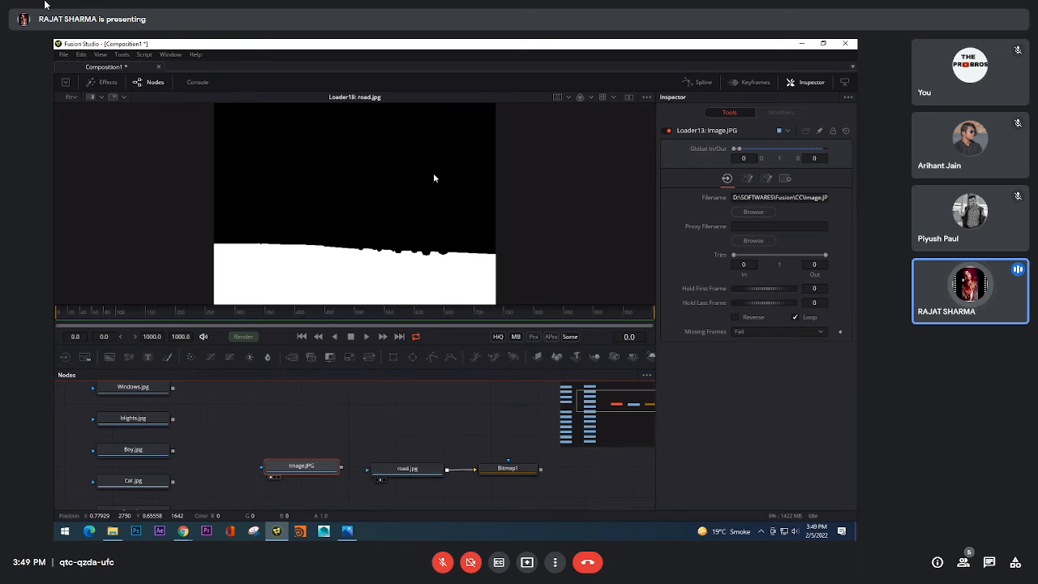
left_click(590, 98)
left_click(593, 113)
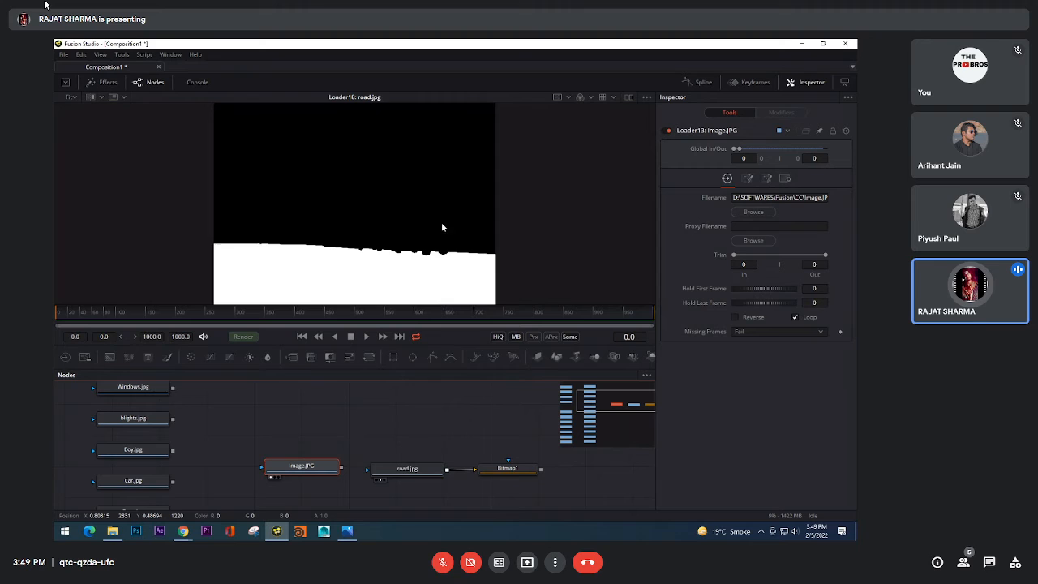
left_click(591, 98)
left_click(593, 155)
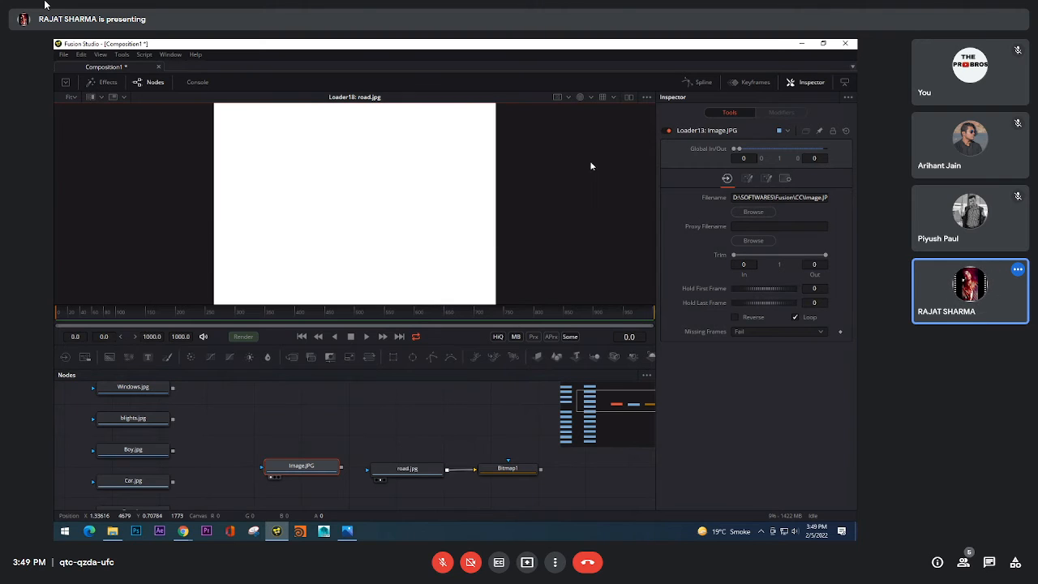
left_click(592, 98)
left_click(591, 111)
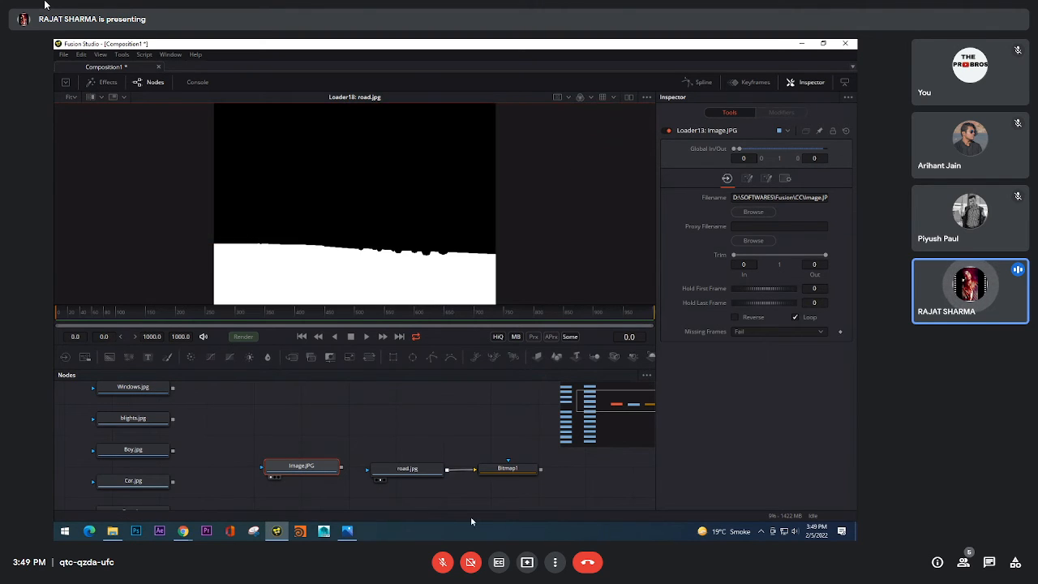
Step: View the Bitmap1 mask and inspect its Red, Green and Blue channels
left_click(519, 470)
left_click_drag(520, 472, 464, 178)
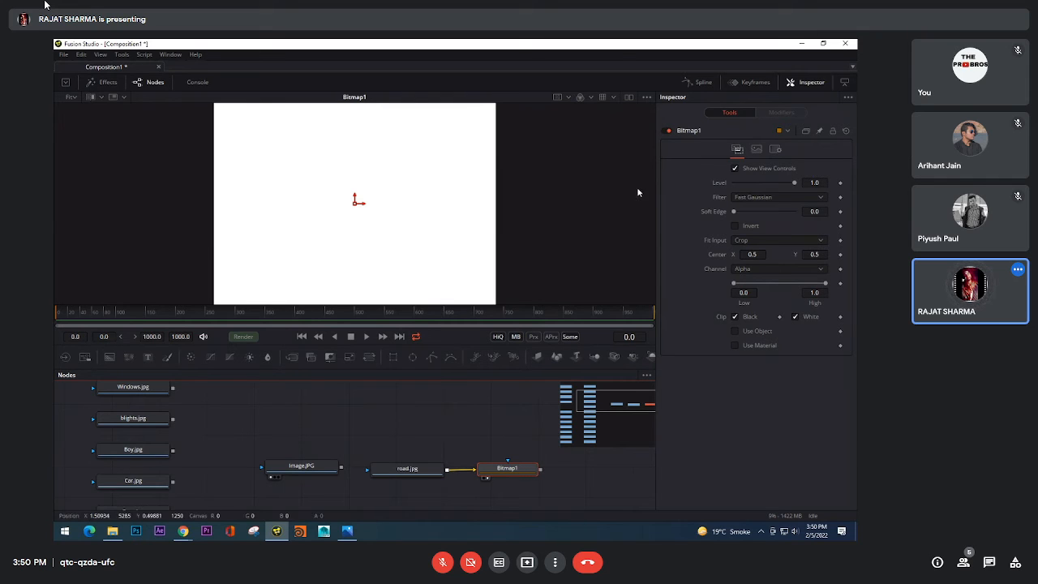
left_click(592, 97)
left_click(592, 121)
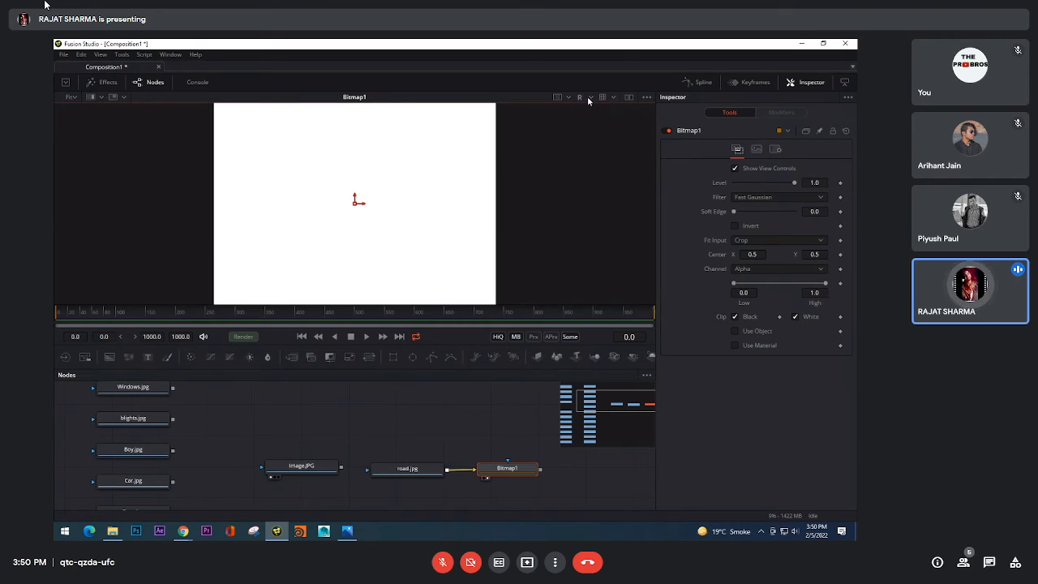
left_click(587, 97)
left_click(596, 136)
left_click(587, 97)
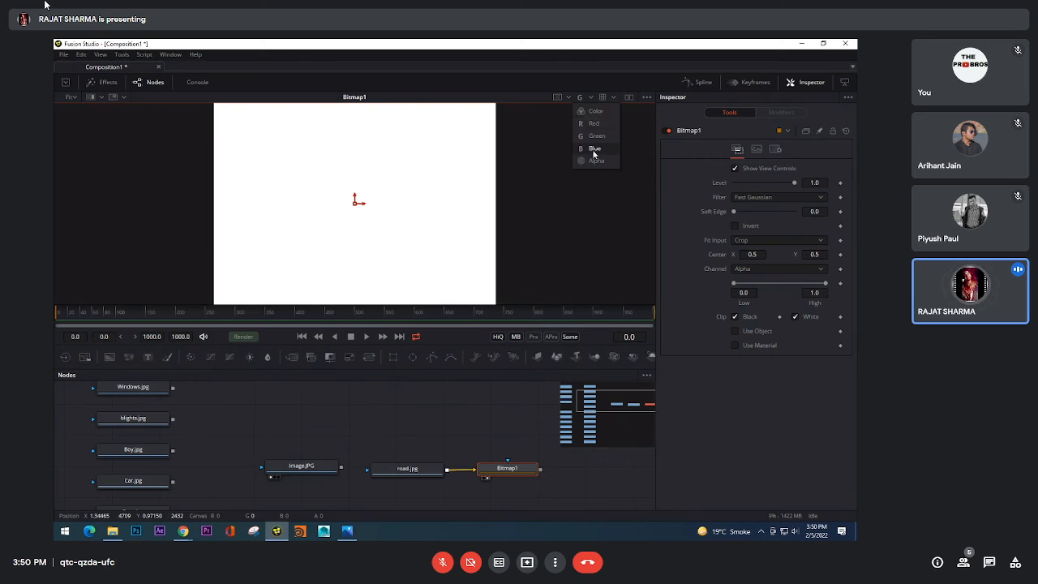
left_click(593, 150)
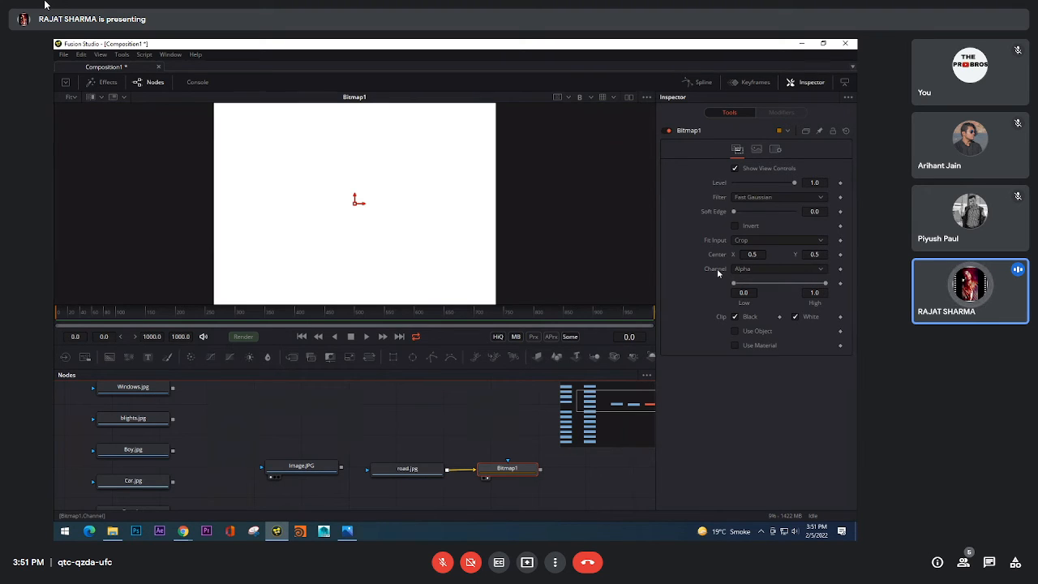
Step: Set the Bitmap mask's Channel to Red and compare its Alpha view with the Alpha of road.jpg
left_click(784, 266)
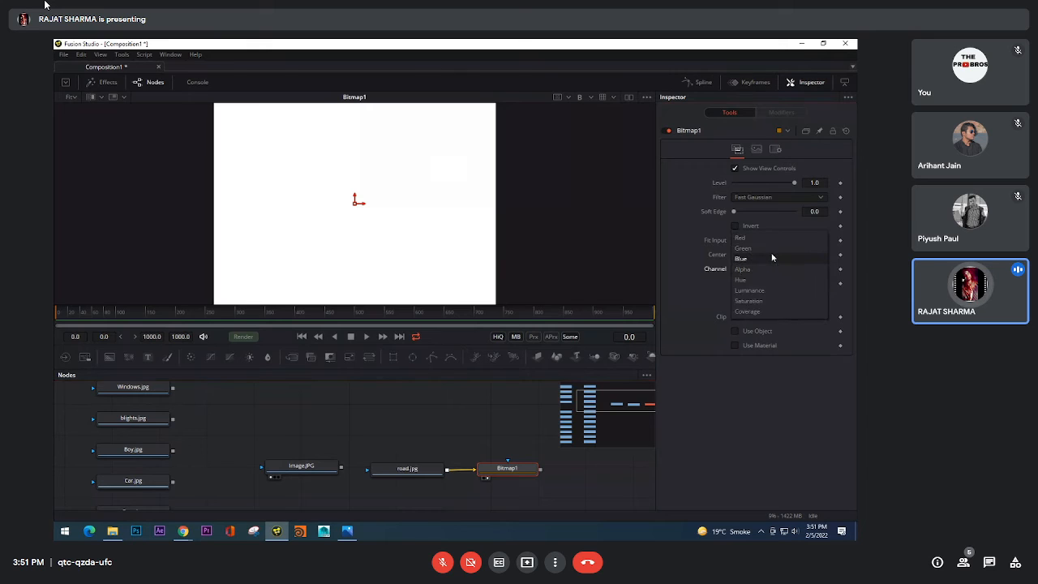
left_click(777, 237)
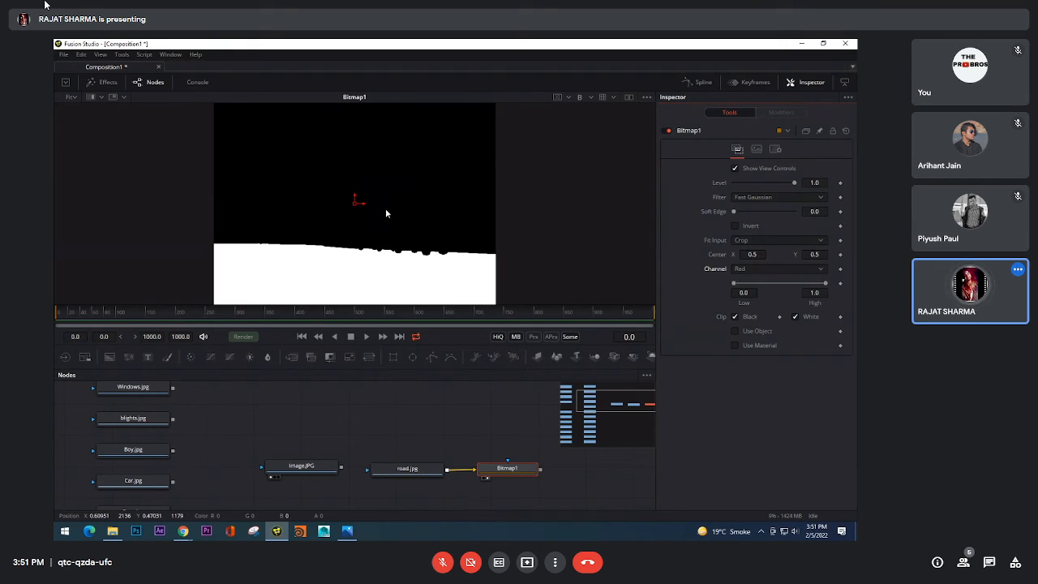
left_click(378, 479)
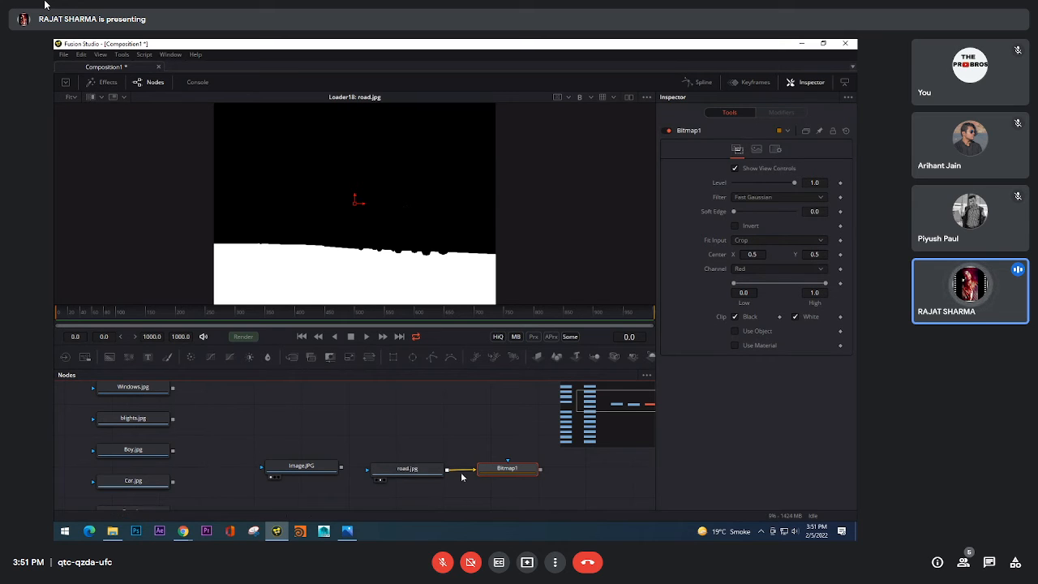
left_click(581, 98)
left_click(589, 98)
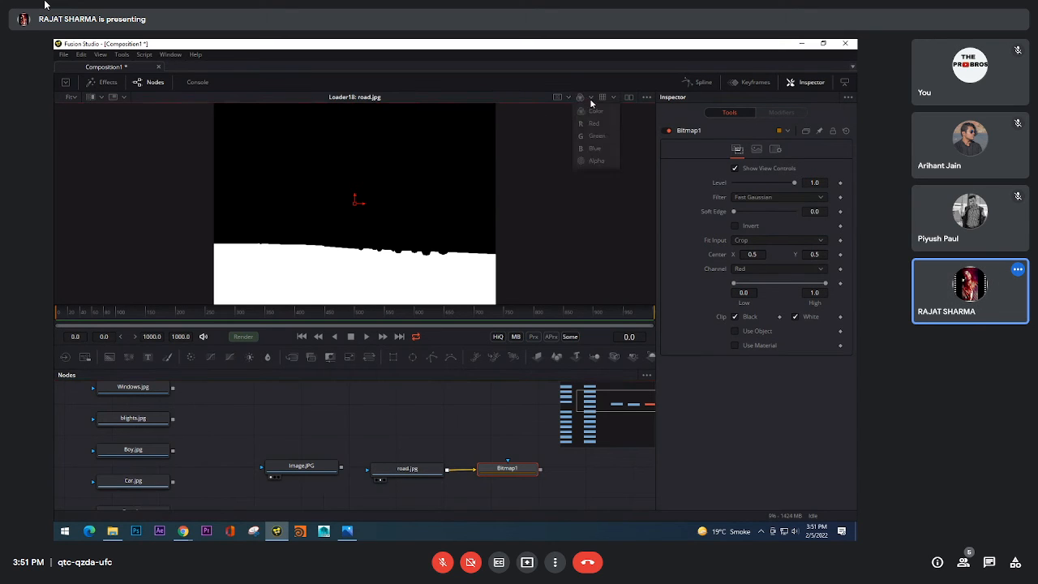
left_click(590, 162)
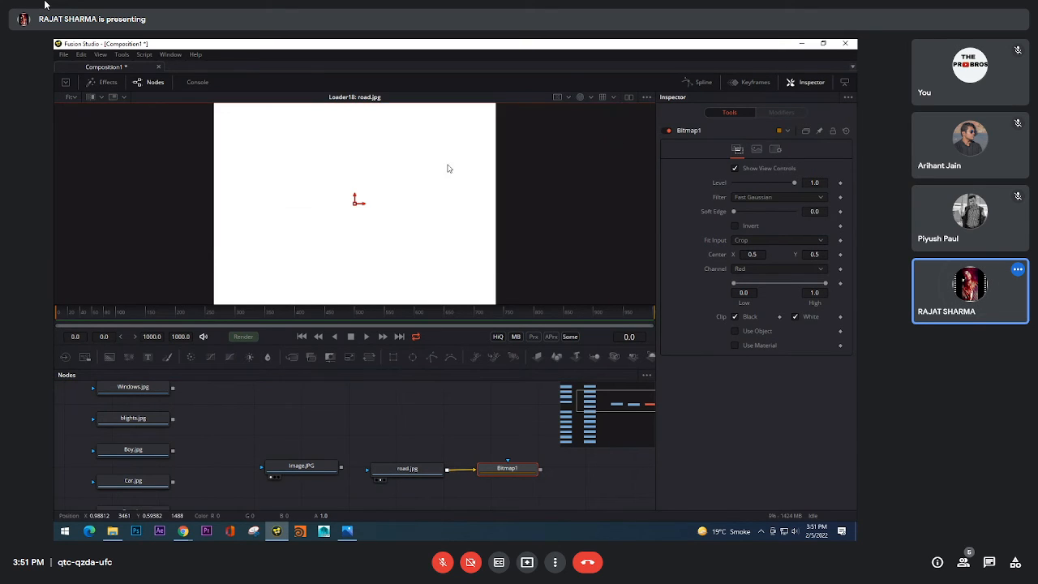
left_click(485, 478)
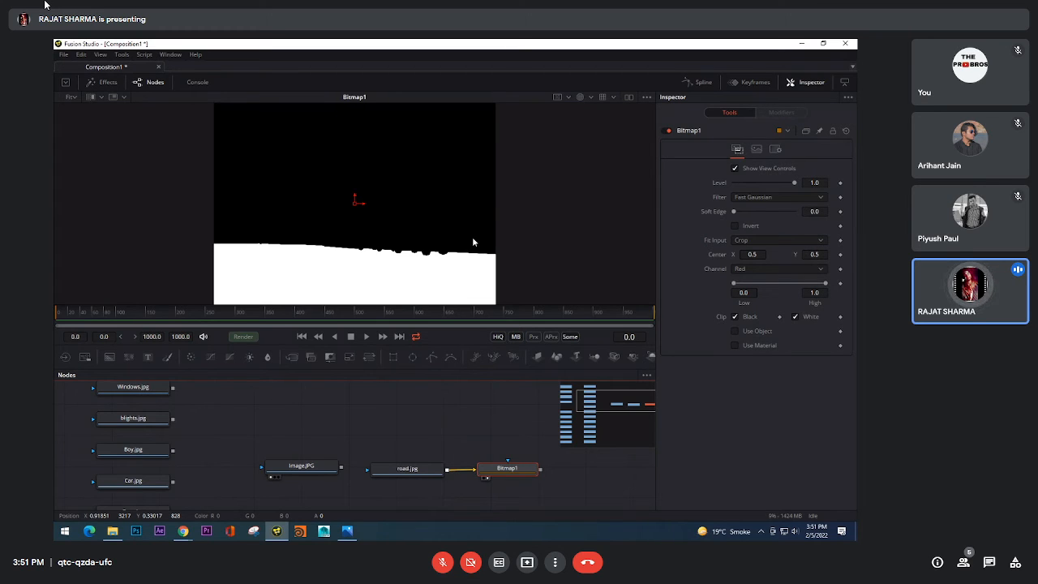
Step: Compare road.jpg with the Bitmap mask in the Color and Red views, finishing on Color
left_click(591, 98)
left_click(590, 114)
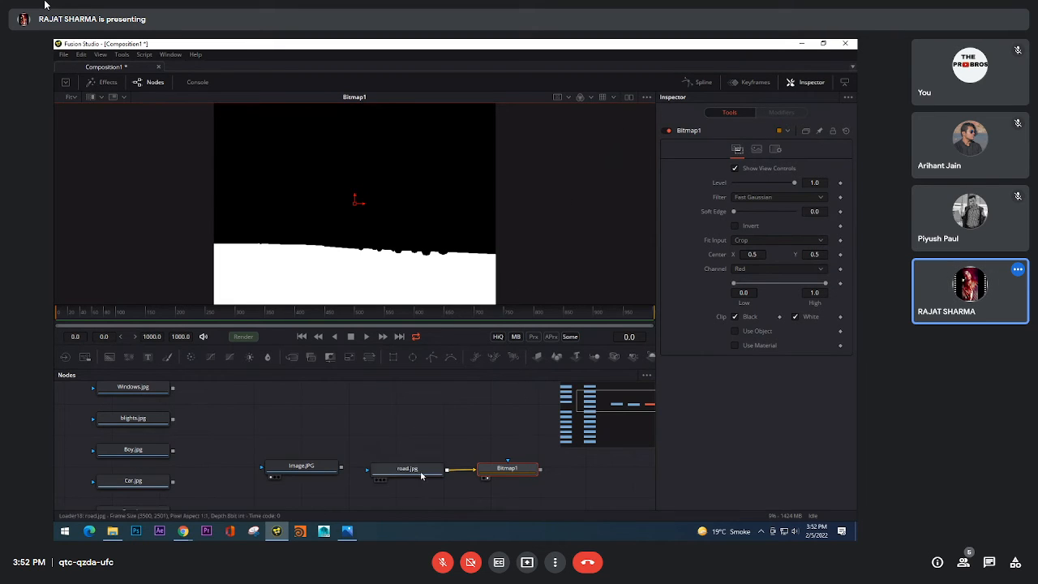
left_click_drag(419, 468, 449, 292)
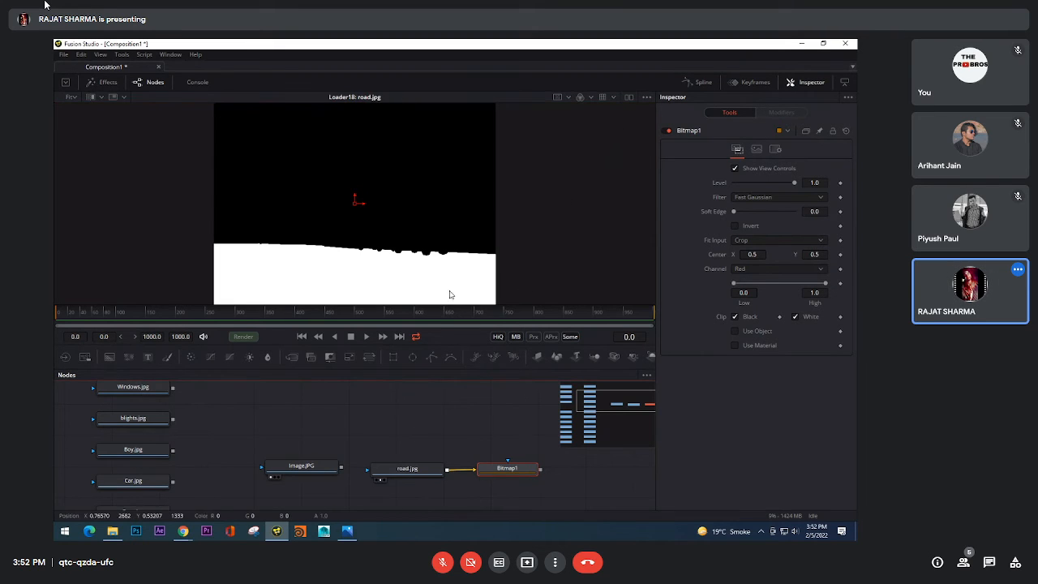
left_click(591, 98)
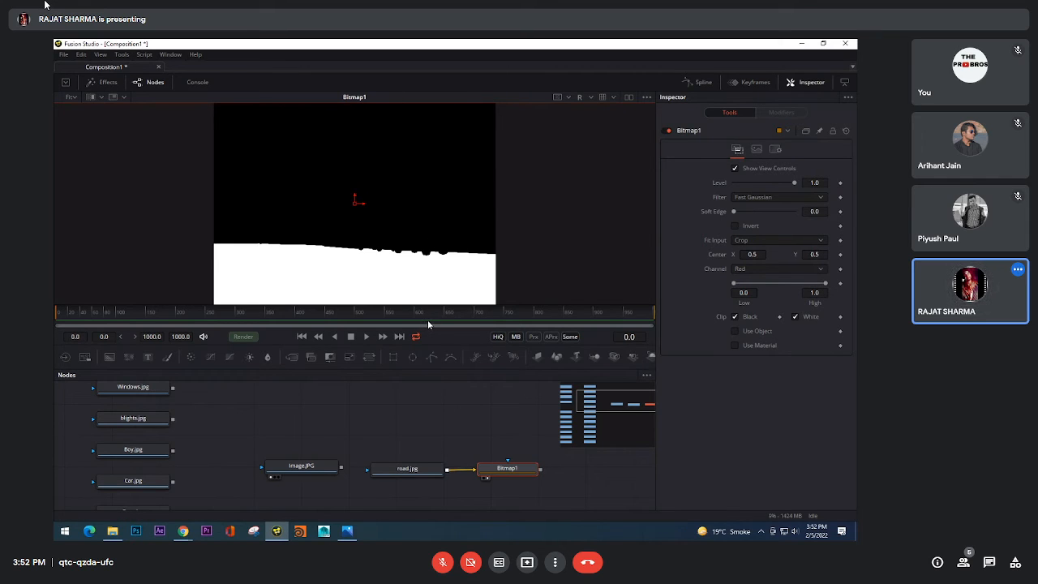
left_click(590, 97)
left_click(594, 111)
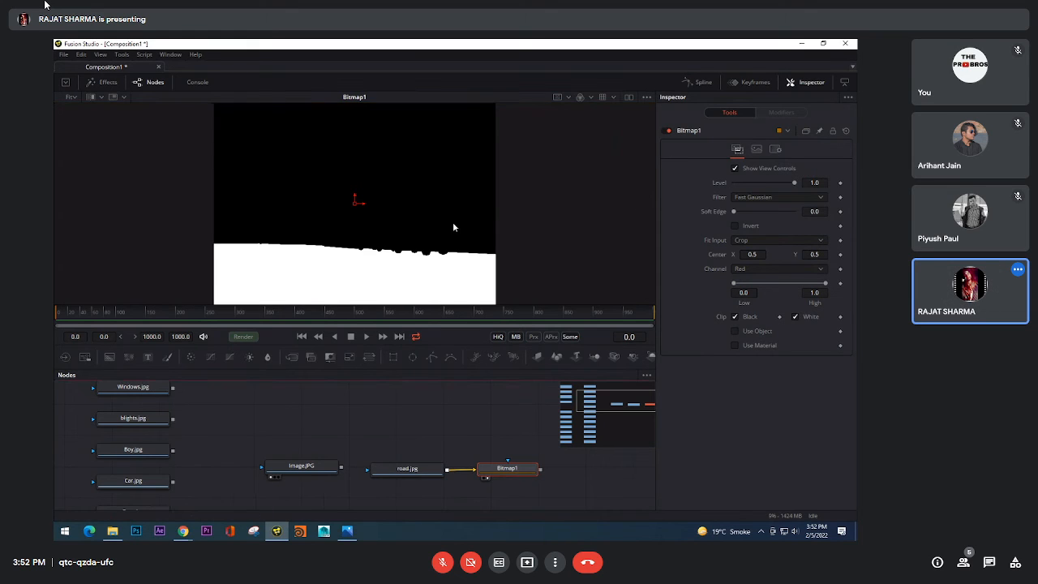
Step: Review the Bitmap mask's Channel options without changing them and alternate the viewer between road.jpg and Bitmap1
left_click(753, 270)
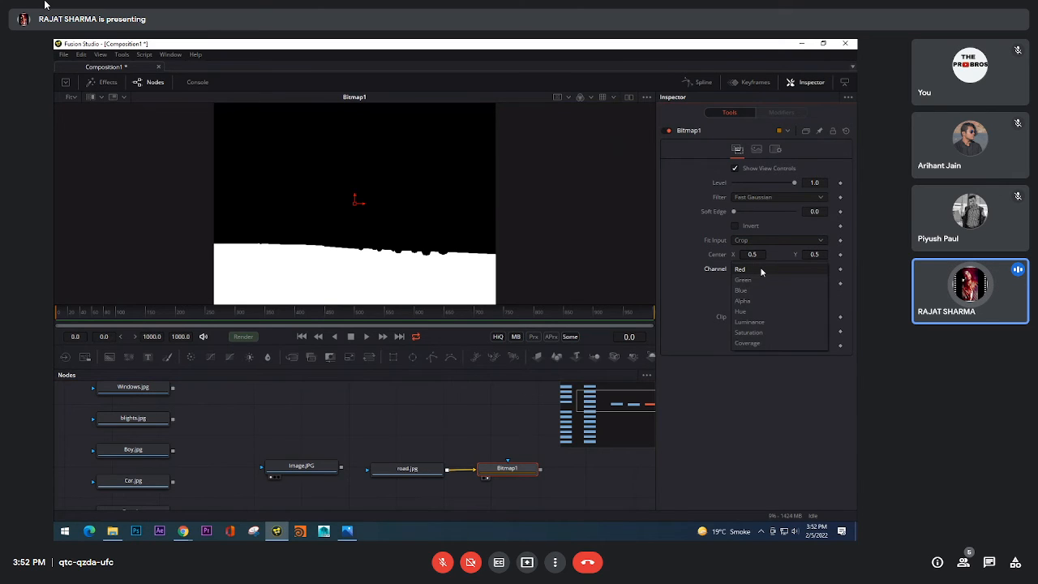
left_click(755, 407)
left_click_drag(410, 469, 395, 206)
left_click_drag(523, 471, 460, 229)
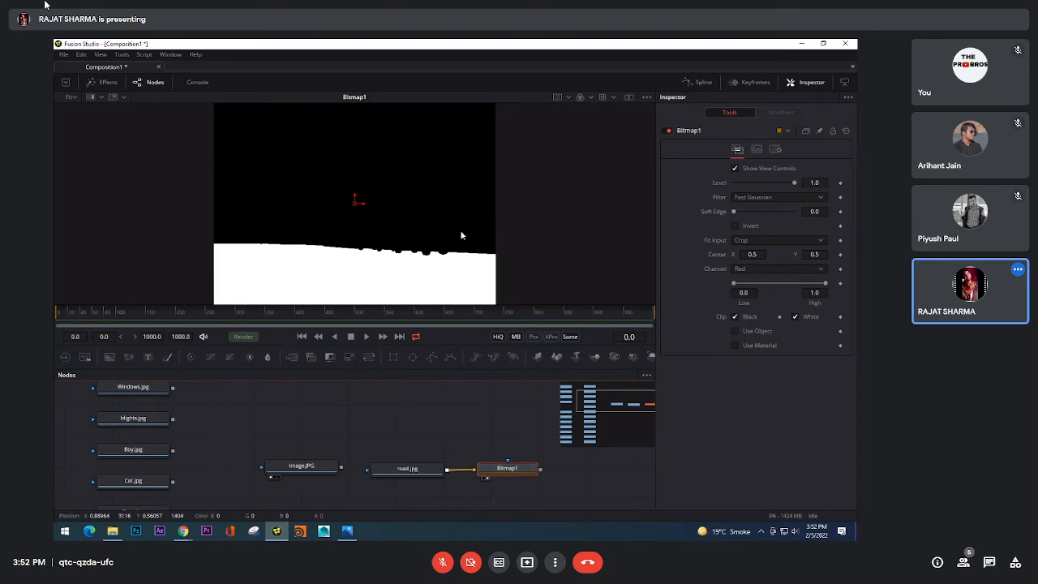
left_click_drag(427, 473, 454, 243)
left_click_drag(516, 470, 490, 261)
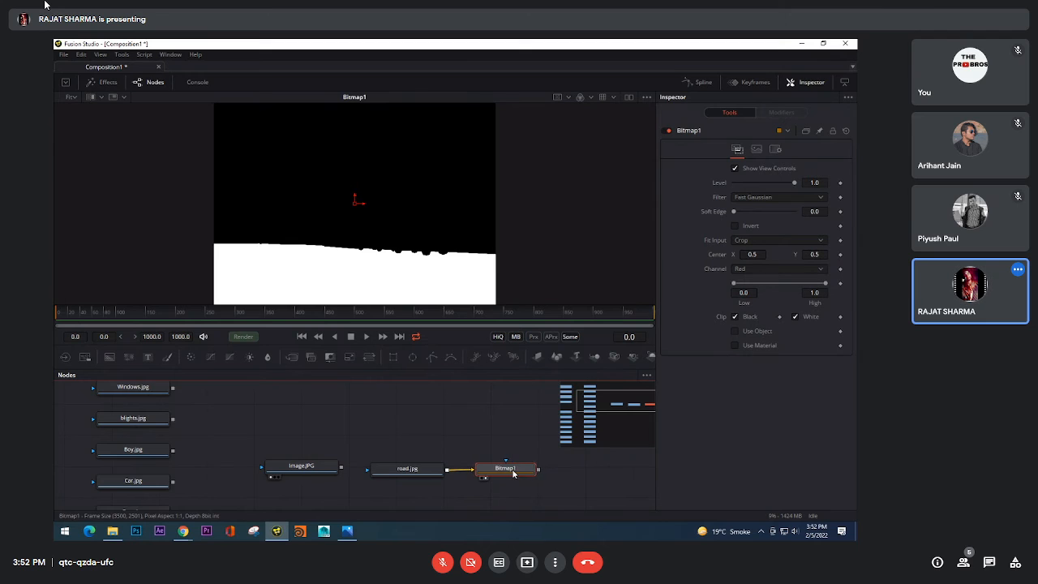
Step: View road.jpg and Bitmap1 once more, check the mask's Alpha channel and restore the Color view
left_click_drag(503, 441, 446, 410)
left_click_drag(375, 445, 406, 264)
left_click_drag(459, 447, 568, 162)
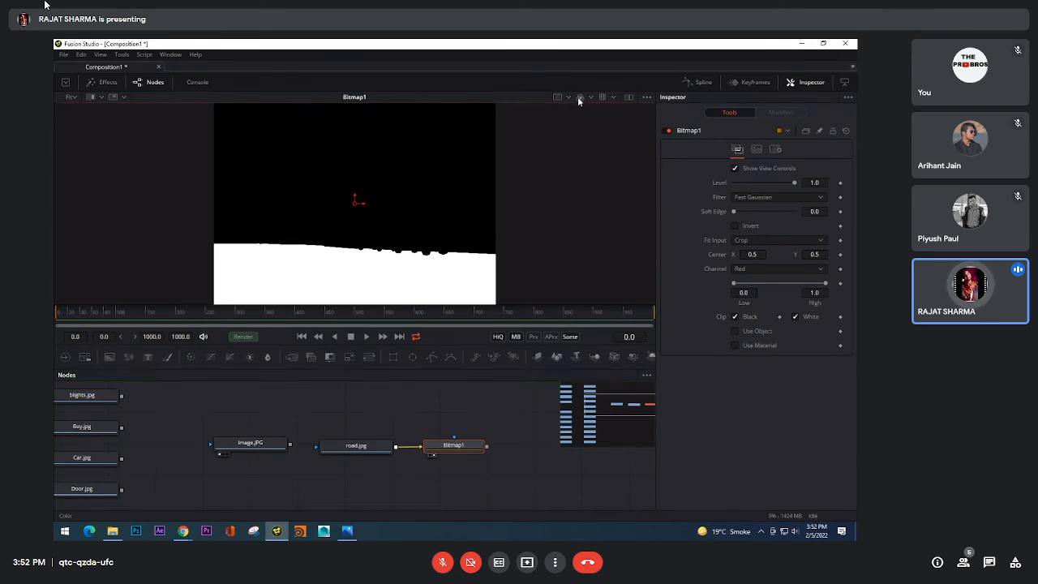
left_click(579, 98)
left_click(597, 161)
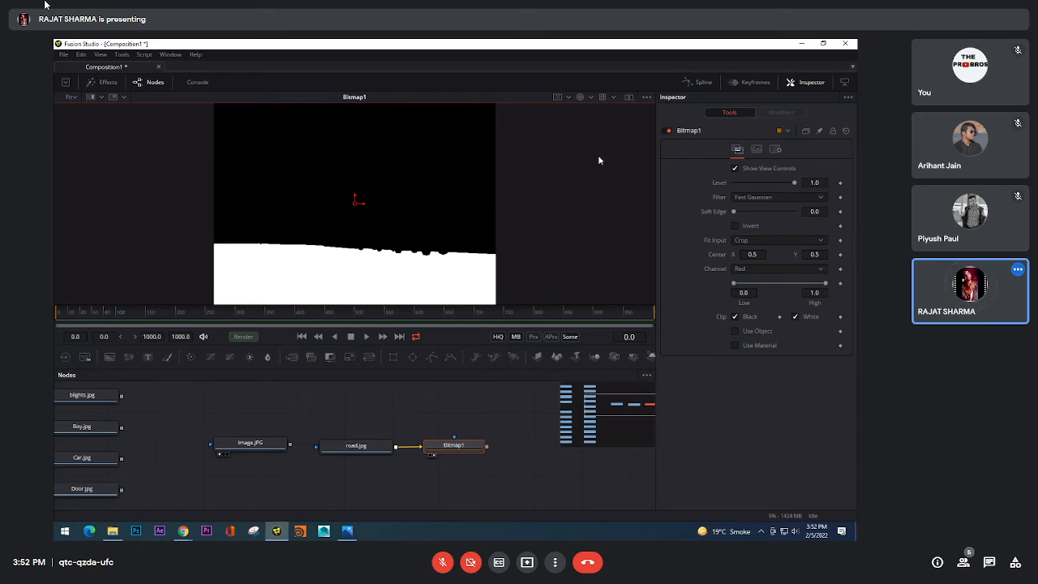
left_click(591, 98)
left_click(592, 110)
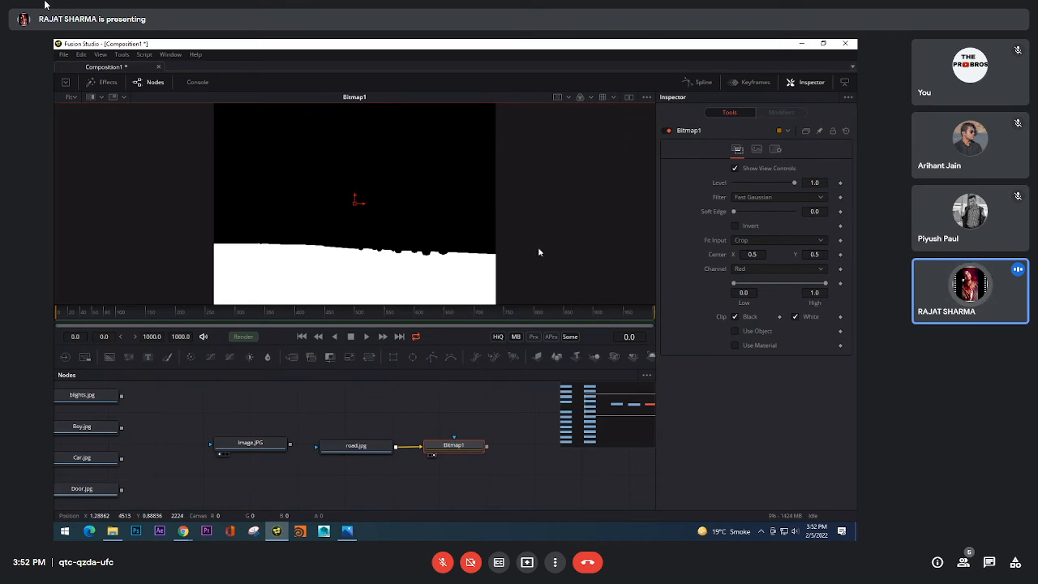
Step: Move the Image.JPG loader past Bitmap1, show it in the viewer and connect Bitmap1's output to it as a mask
left_click_drag(262, 456, 227, 477)
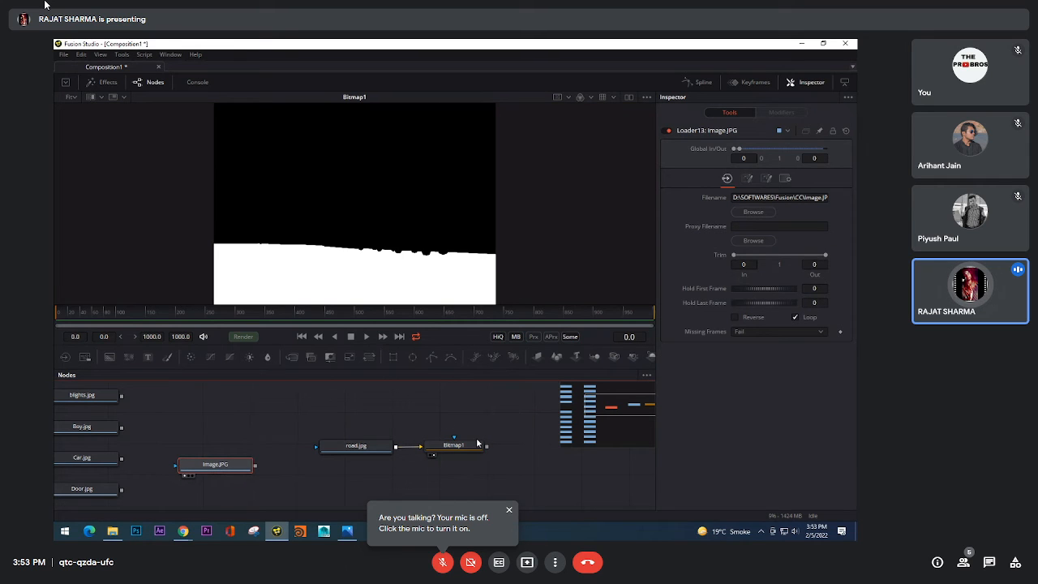
left_click_drag(191, 465, 458, 438)
key("2")
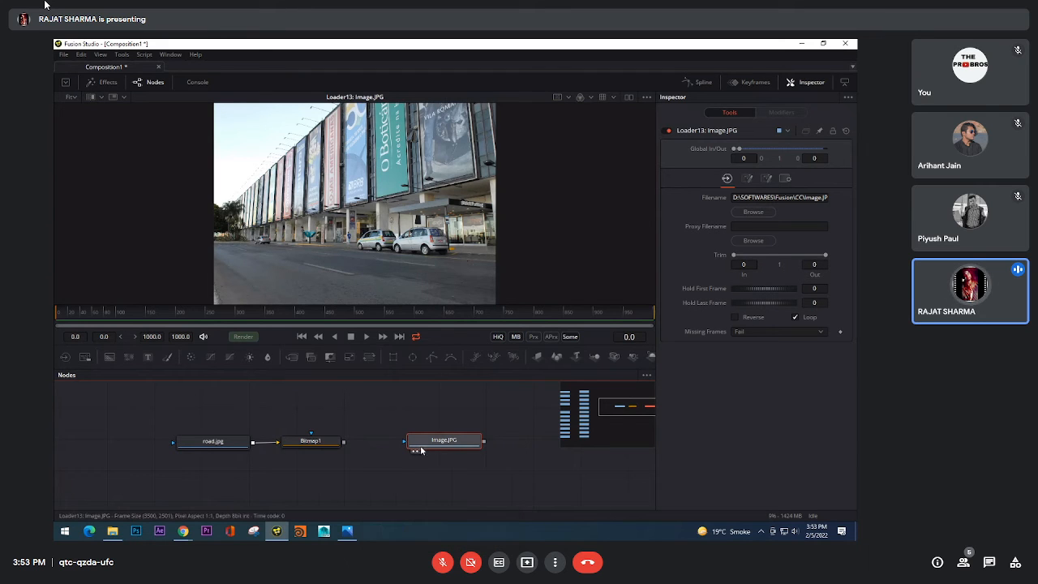
left_click_drag(443, 447, 561, 446)
mouse_move(448, 466)
left_mouse_down()
mouse_move(475, 456)
mouse_move(398, 418)
mouse_move(423, 434)
mouse_move(401, 421)
mouse_move(332, 433)
left_mouse_up()
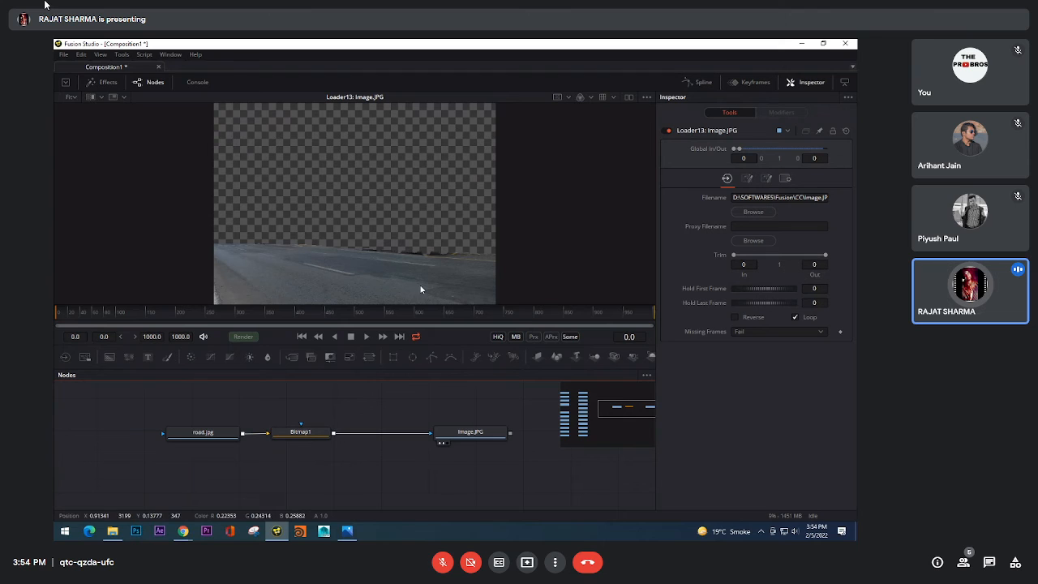
Step: Paste an unmasked copy of the Image.JPG loader beside the masked one and compare the two in the viewer
left_click(484, 436)
key("shift+space")
left_click(508, 420)
left_click_drag(516, 458, 477, 458)
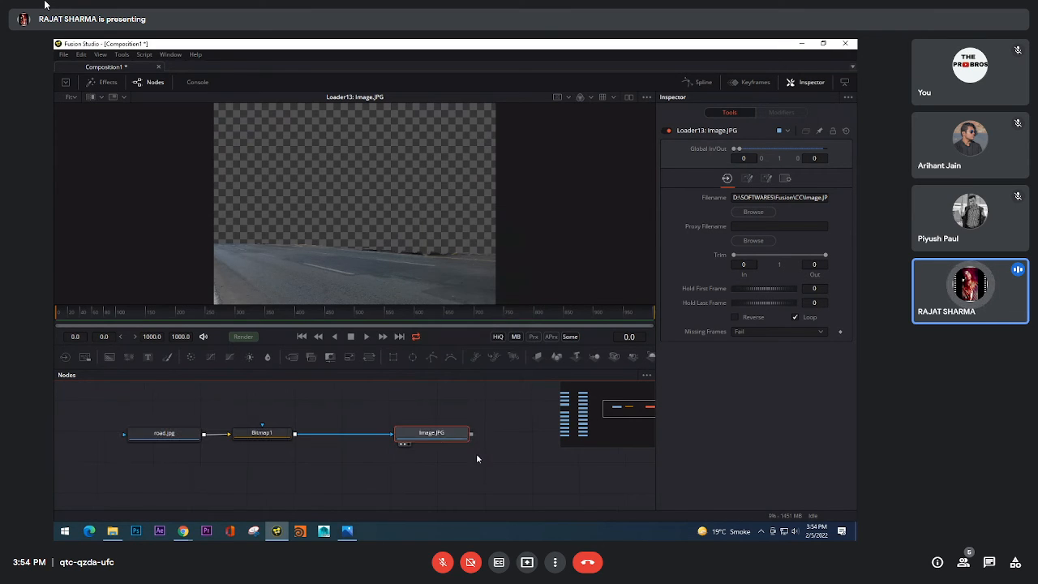
left_click_drag(534, 430, 488, 439)
left_click(495, 442)
key("ctrl+v")
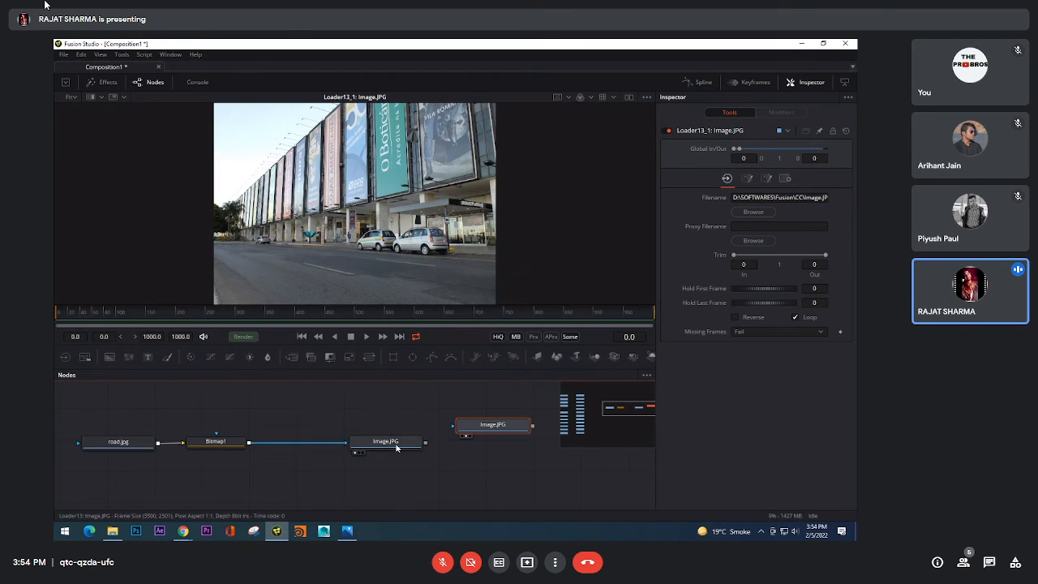
key("1")
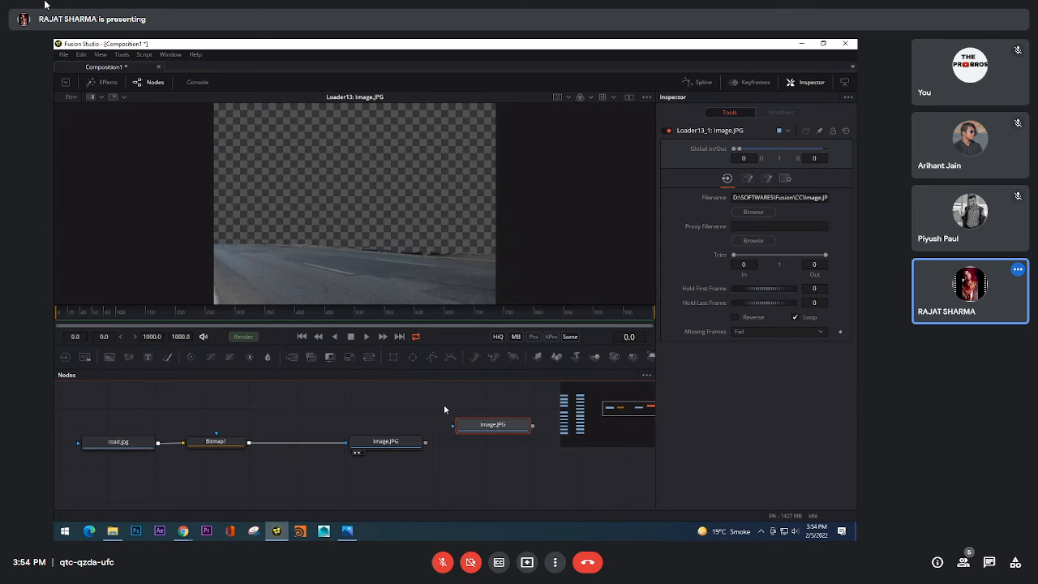
left_click_drag(490, 429, 451, 251)
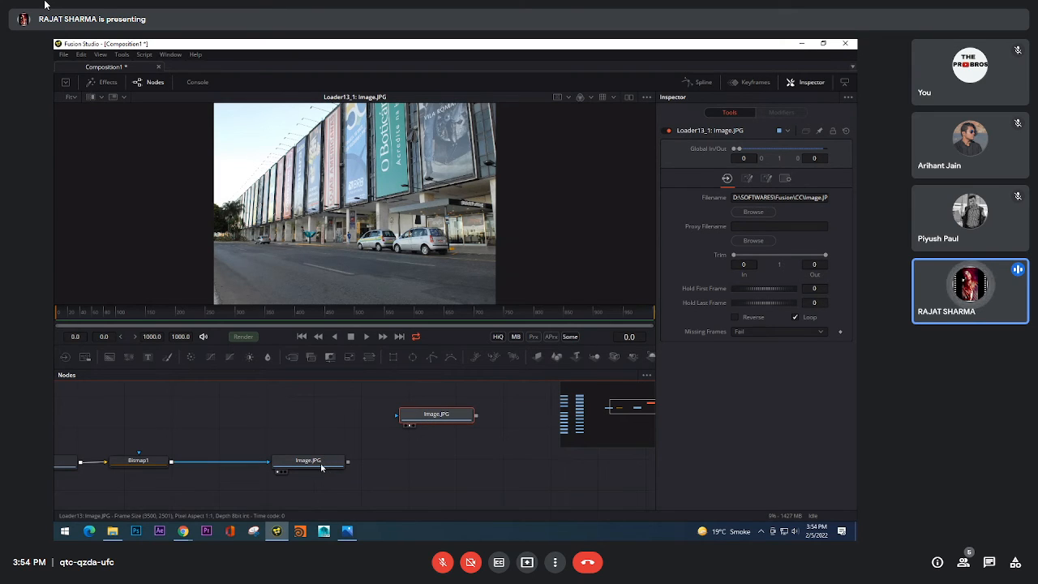
Step: Compare the masked and unmasked Image.JPG loaders in the viewer, and merge the masked one over the unmasked copy
left_click_drag(321, 467, 370, 210)
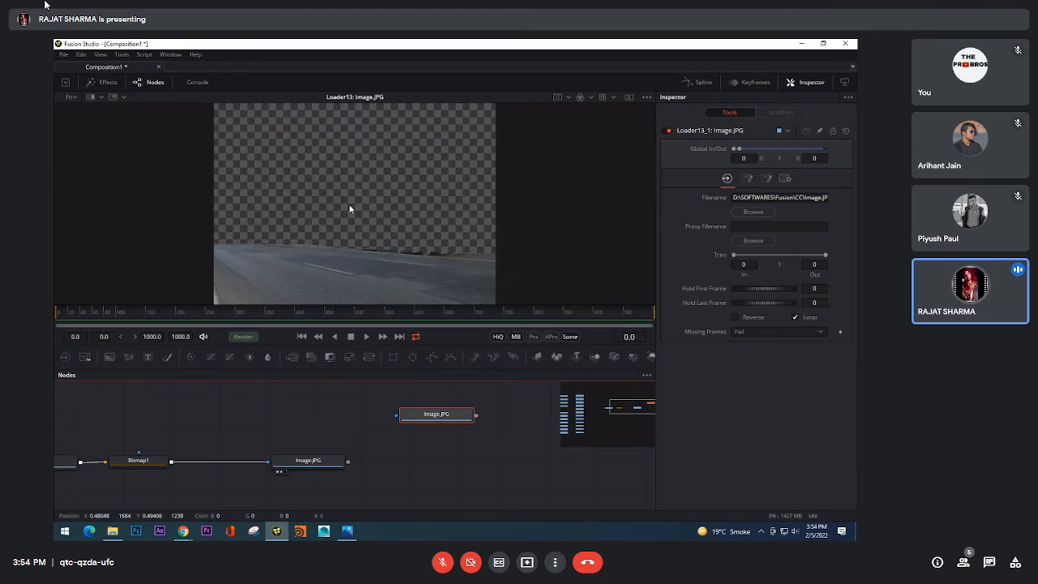
left_click_drag(434, 418, 417, 227)
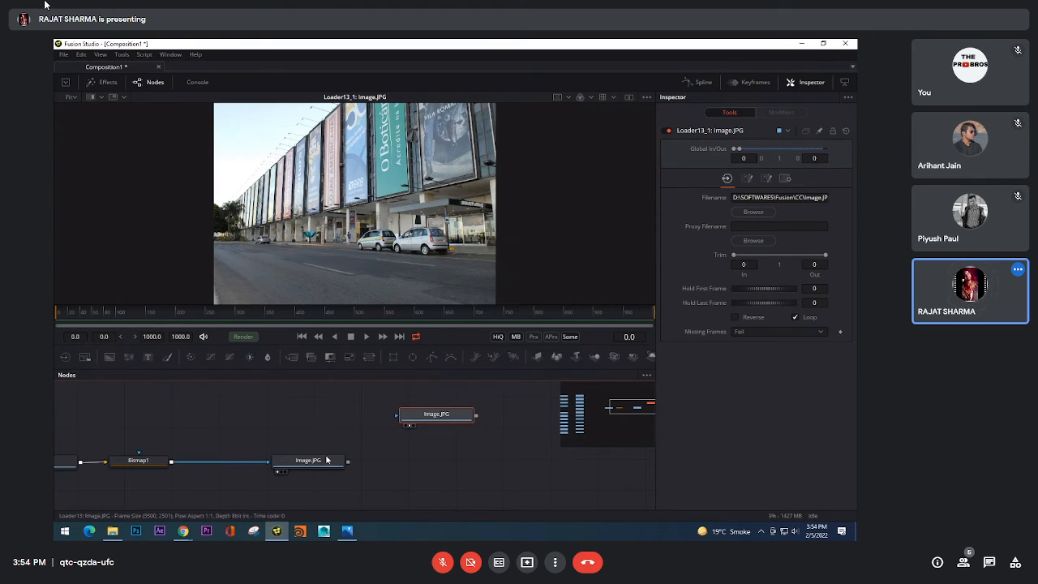
left_click_drag(327, 460, 365, 195)
left_click_drag(348, 460, 475, 416)
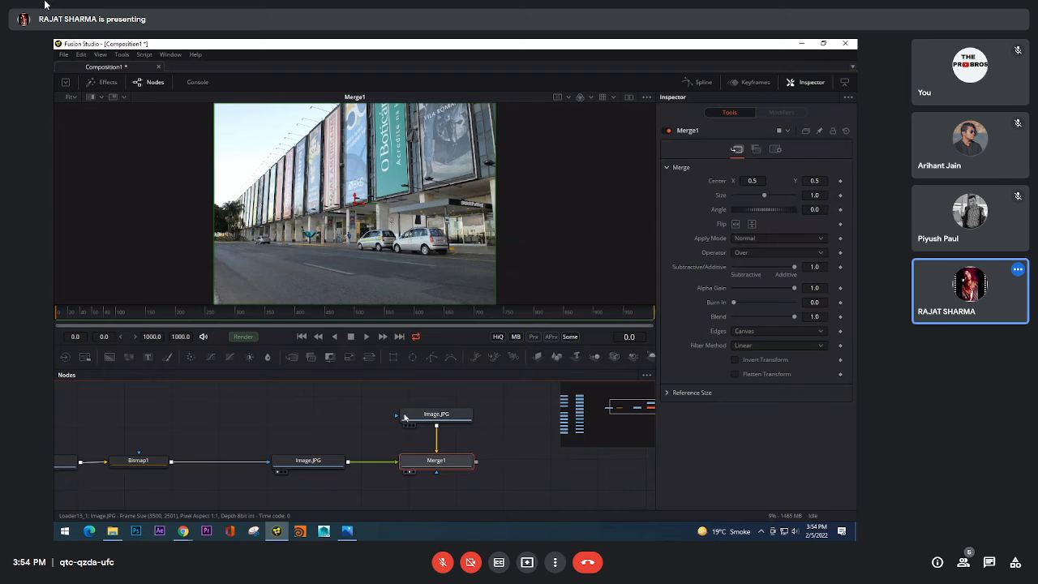
Step: Make room between the masked Image.JPG loader and Merge1, and insert a Brightness / Contrast tool between them
left_click_drag(330, 419, 428, 408)
left_click_drag(412, 457, 351, 456)
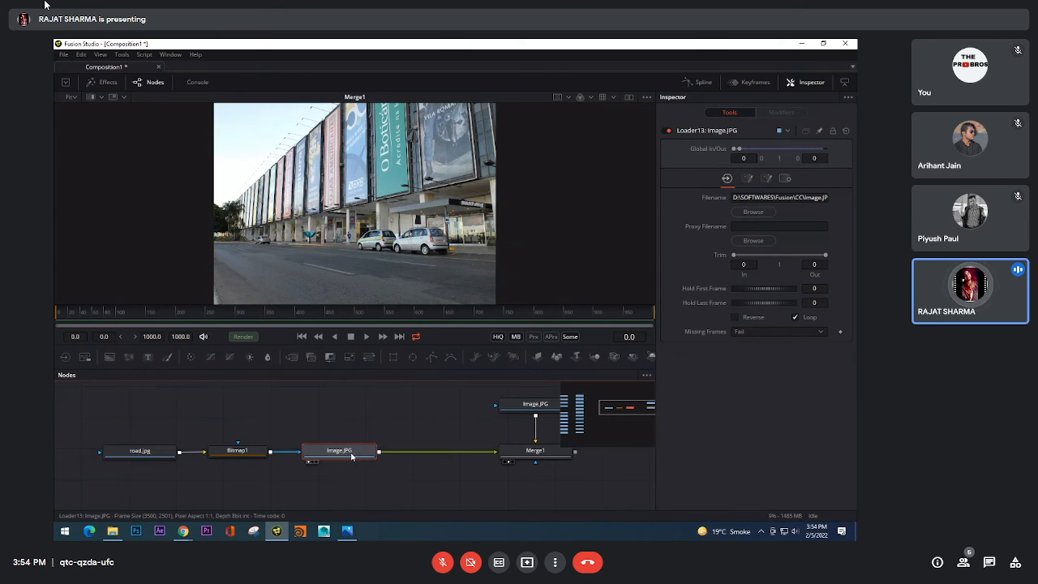
left_click_drag(441, 427, 421, 431)
key("space")
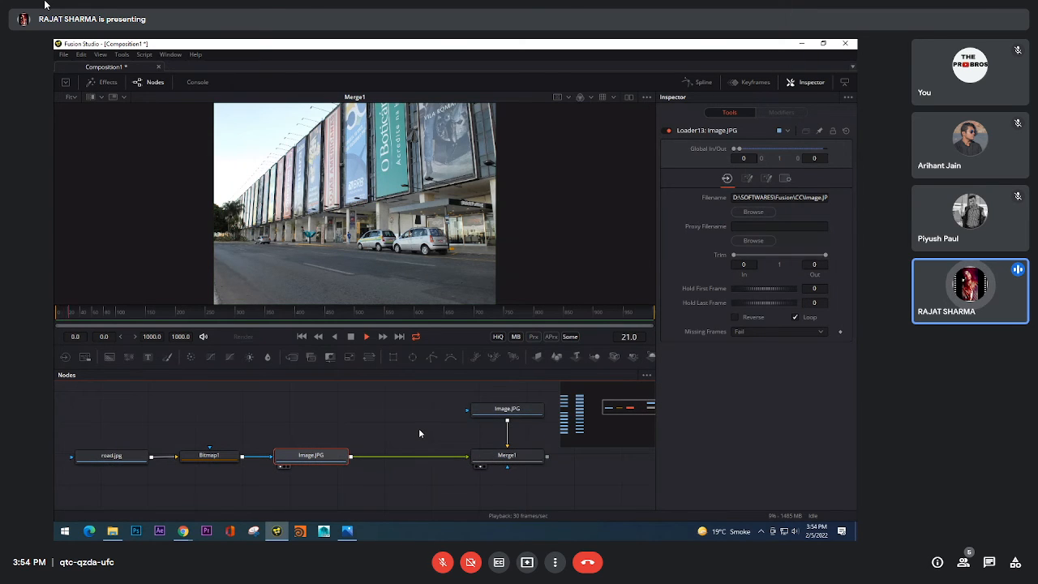
key("shift+space")
type("br")
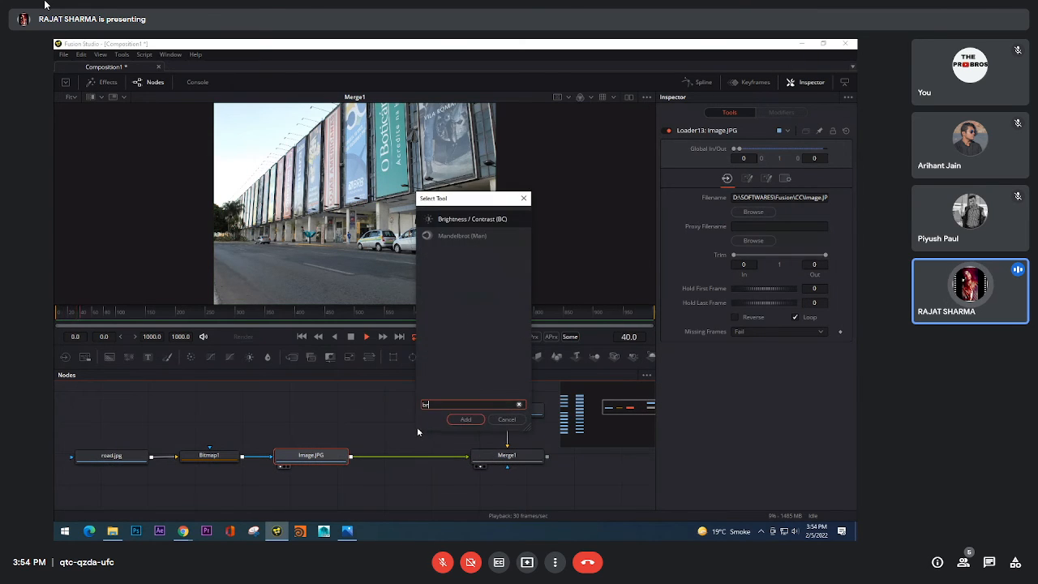
left_click(467, 419)
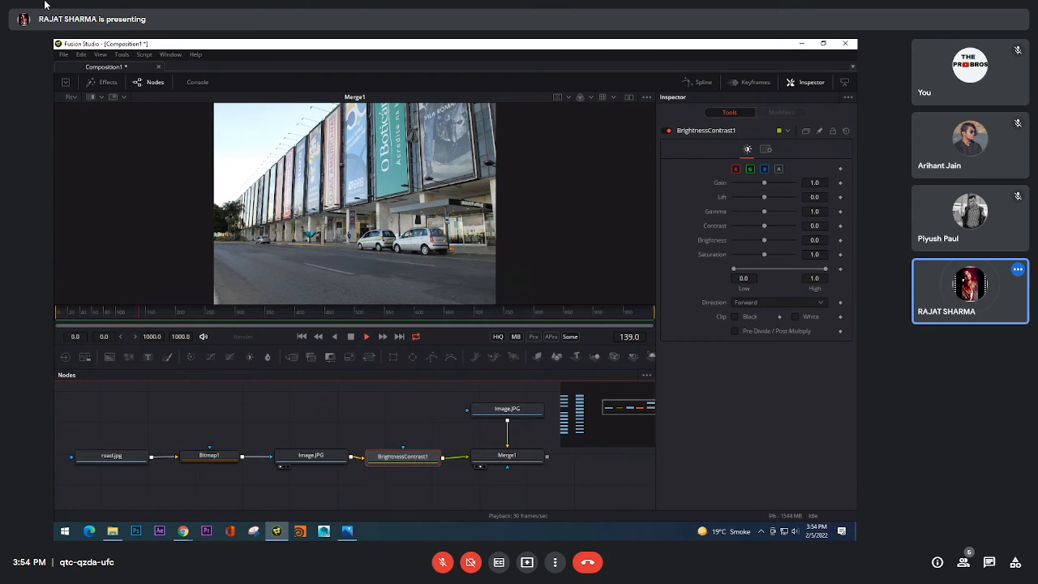
Step: Stop playback, return to frame 0 and set BrightnessContrast1's Gain to 0.66
mouse_move(764, 254)
left_mouse_down()
mouse_move(716, 258)
mouse_move(791, 253)
mouse_move(762, 239)
left_mouse_up()
left_click(764, 259)
left_click(764, 244)
left_click(350, 337)
left_click(302, 336)
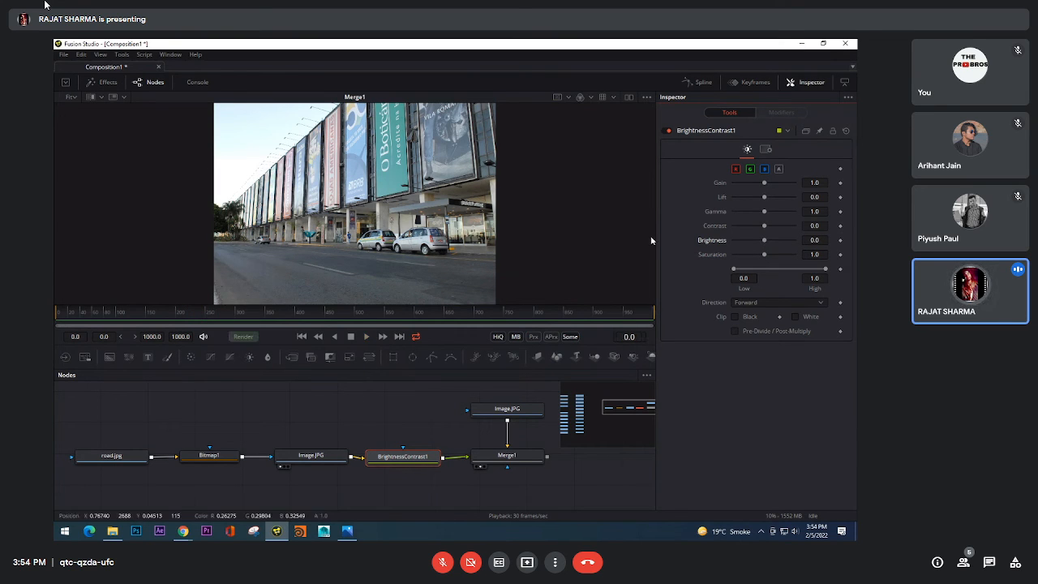
left_click_drag(763, 183, 753, 186)
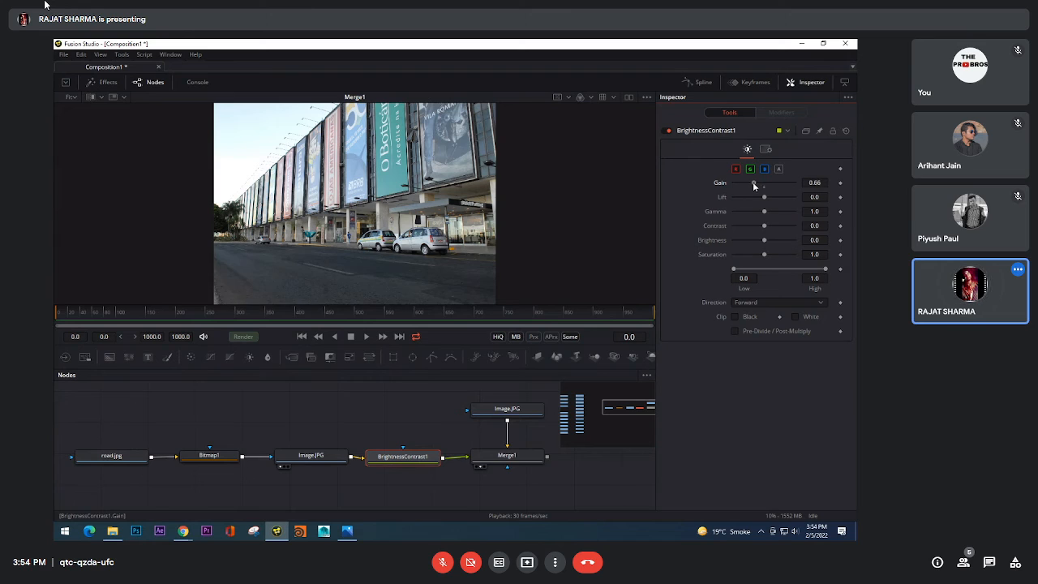
Step: View the masked Image.JPG loader and BrightnessContrast1 in the viewer to compare the road before and after correction
left_click(279, 467)
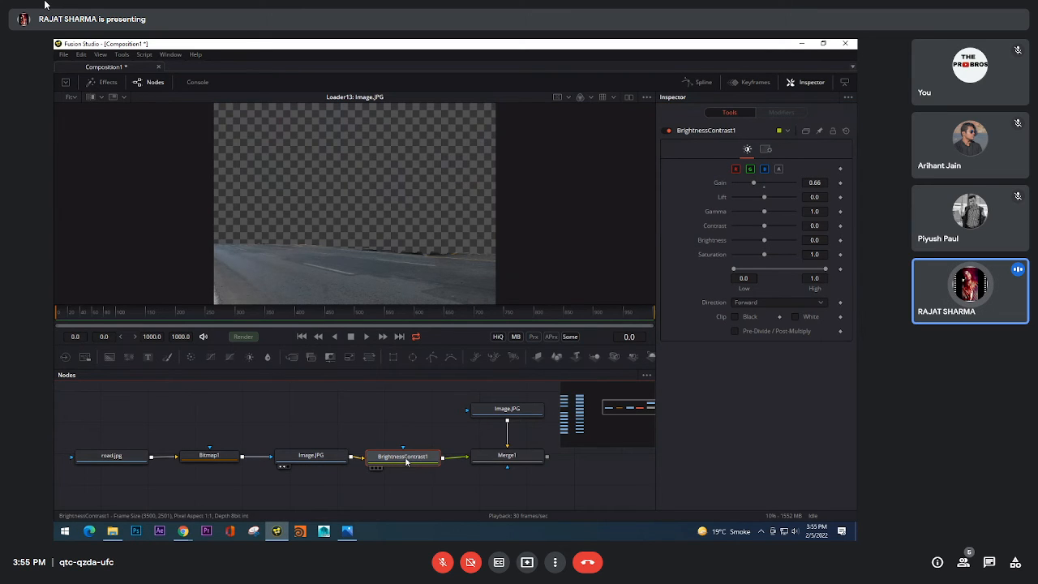
mouse_move(406, 461)
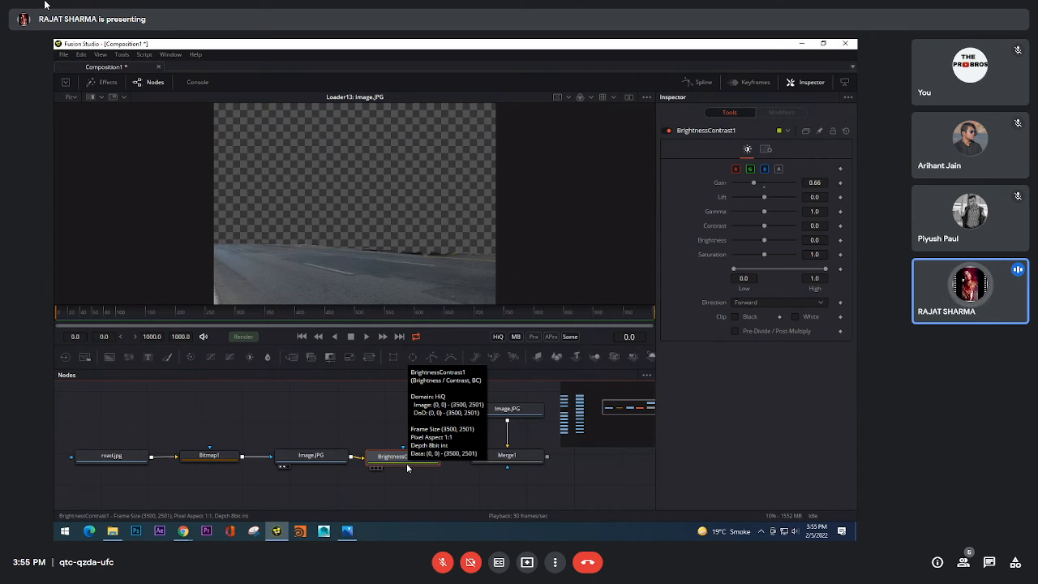
left_click_drag(493, 419, 480, 401)
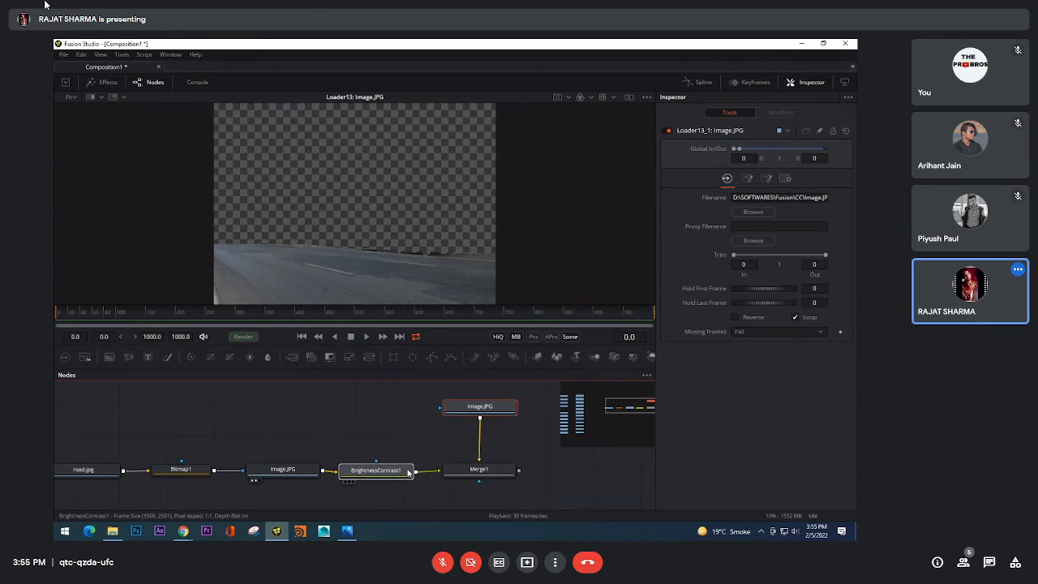
left_click(408, 473)
key("1")
left_click_drag(212, 489, 275, 486)
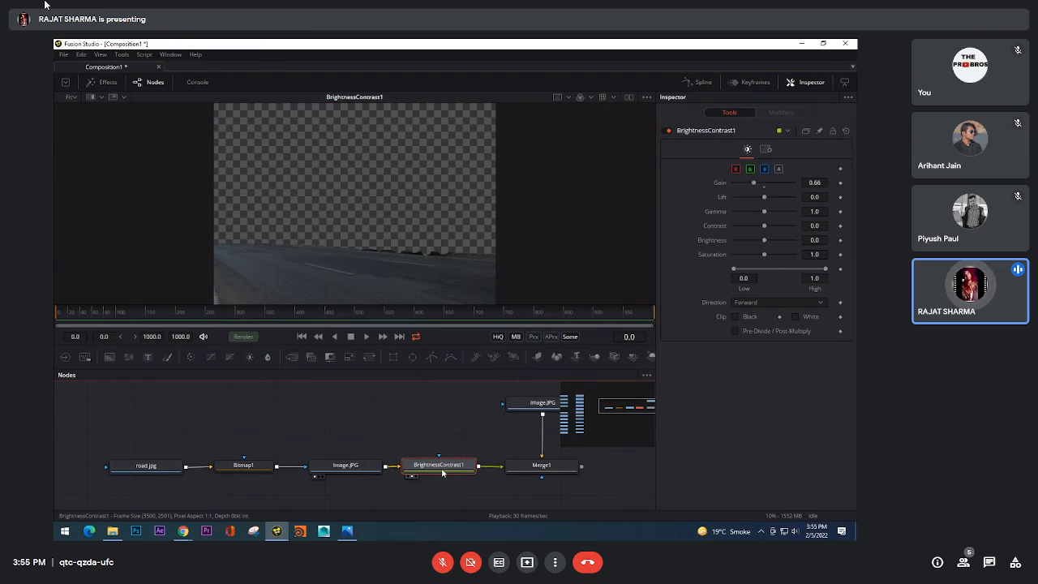
Step: Compare Merge1, the unmasked Image.JPG loader and BrightnessContrast1 in the viewer
mouse_move(442, 475)
left_mouse_down()
mouse_move(451, 362)
mouse_move(443, 473)
left_mouse_up()
left_click_drag(577, 464, 442, 165)
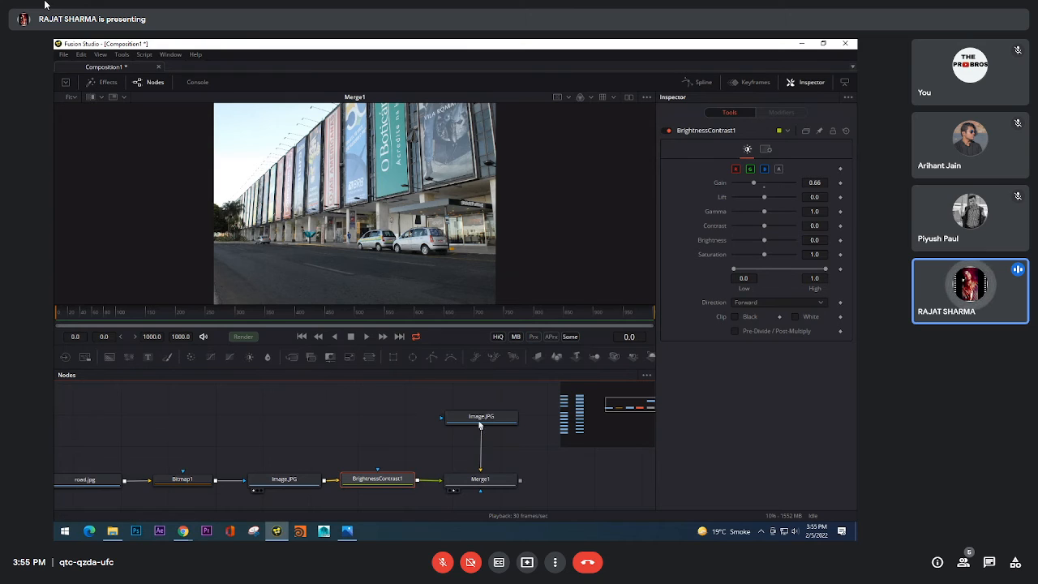
scroll(503, 442, "down", 3)
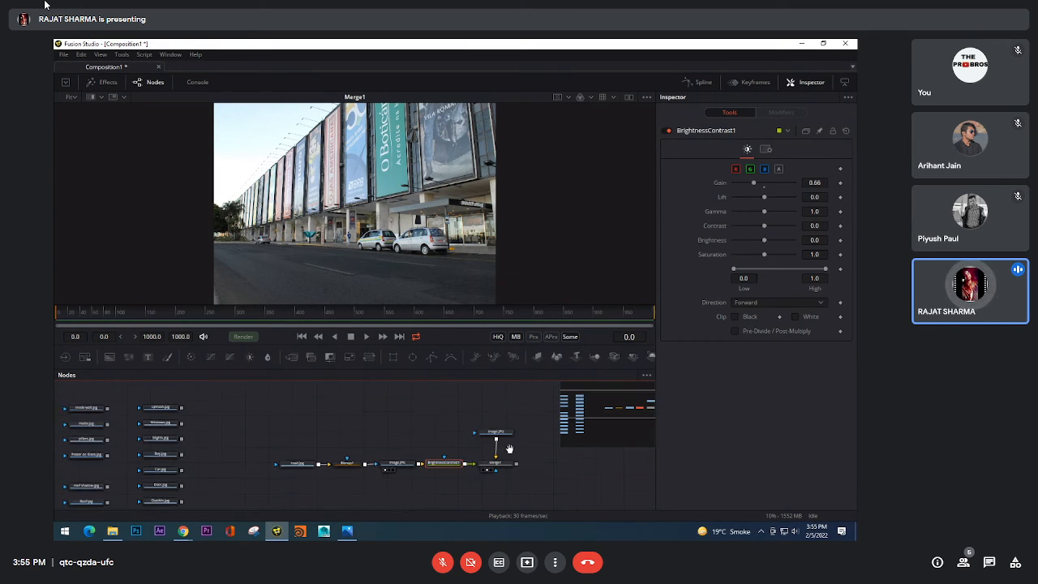
left_click_drag(496, 429, 454, 176)
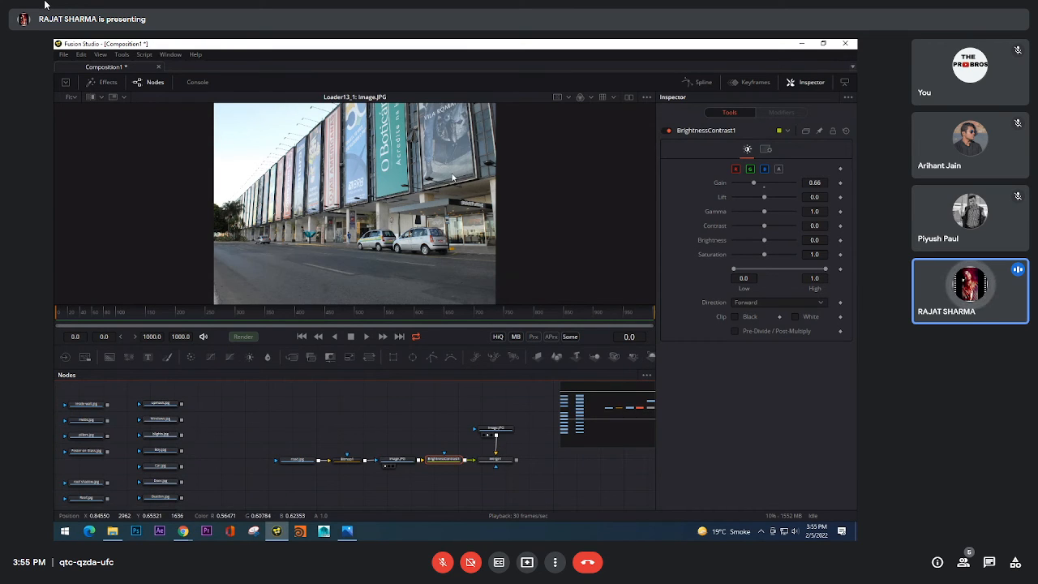
left_click_drag(457, 230, 459, 224)
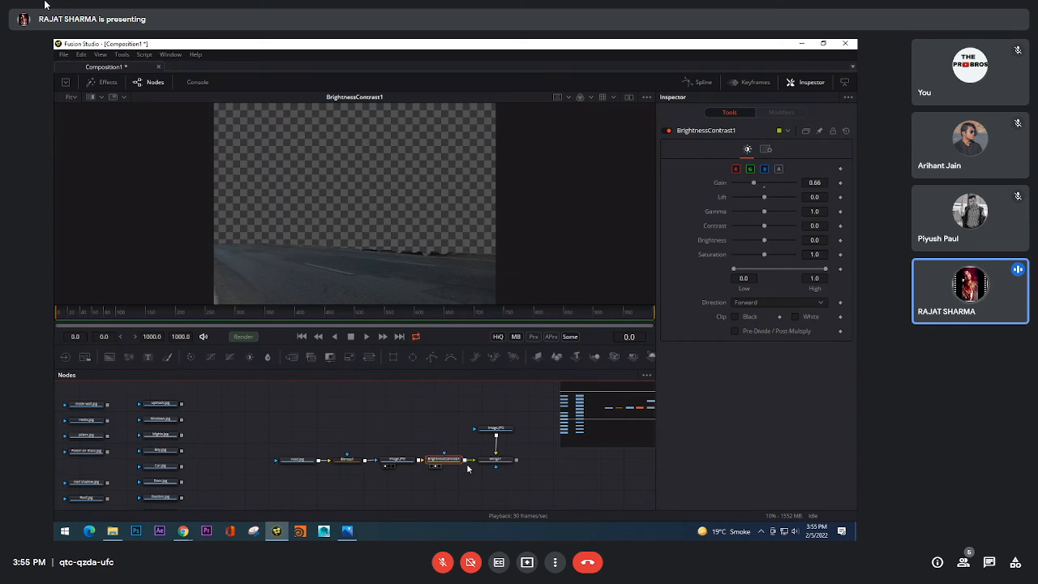
Step: Move the unmasked loader aside and arrange road.jpg, Bitmap1, the masked Image.JPG and BrightnessContrast1 in a vertical chain above Merge1
left_click_drag(496, 428, 251, 480)
mouse_move(270, 444)
left_mouse_down()
mouse_move(446, 464)
mouse_move(496, 435)
left_mouse_up()
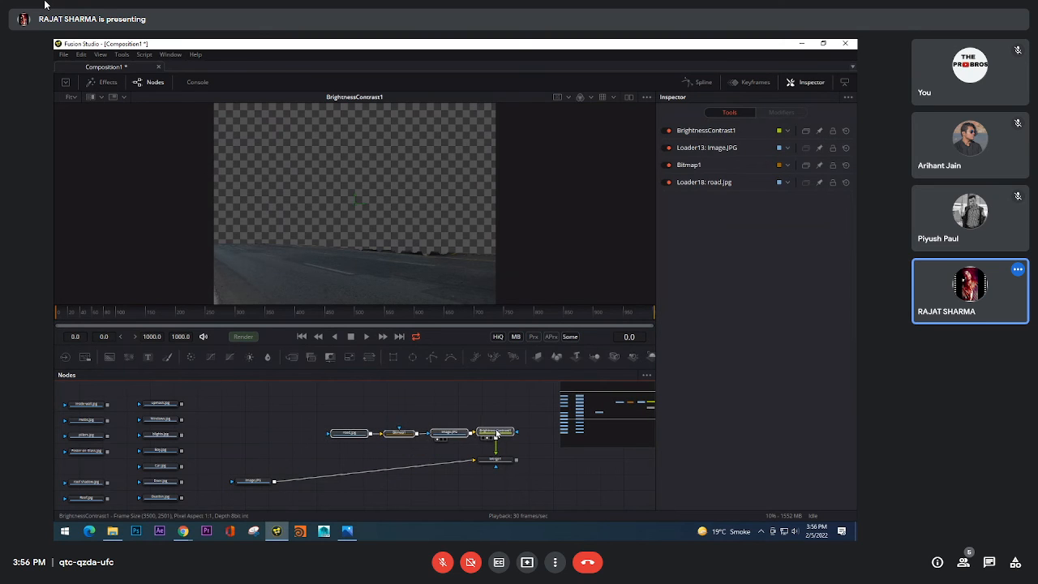
left_click(496, 435)
left_click_drag(326, 396, 510, 449)
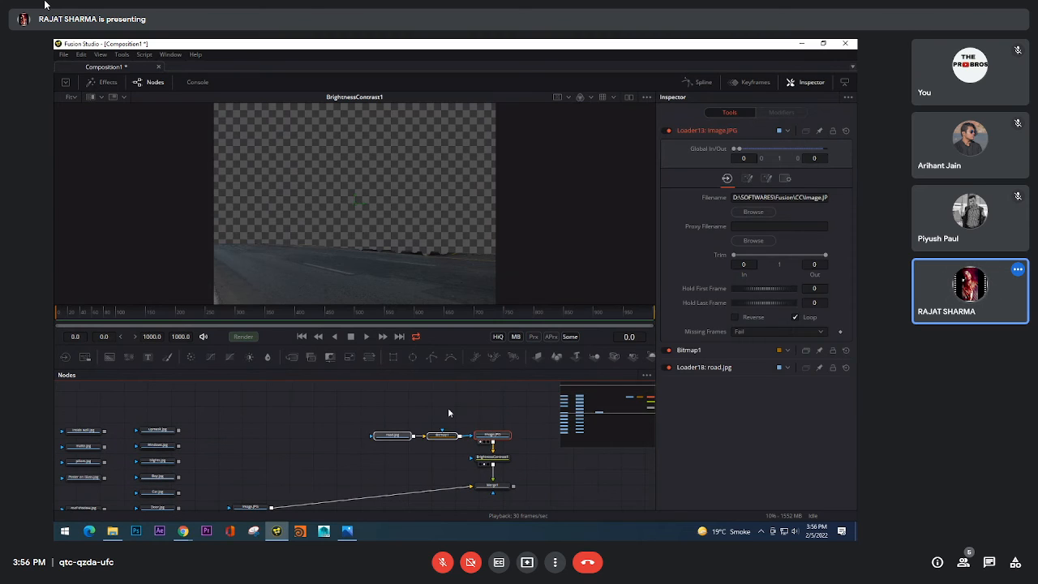
left_click_drag(449, 410, 387, 462)
left_click_drag(442, 429, 502, 413)
left_click_drag(474, 415, 526, 389)
left_click(466, 435)
left_click(492, 430)
Step: Place the unmasked Image.JPG loader beside Merge1 and show Merge1 in the viewer
left_click_drag(267, 488, 450, 466)
left_click_drag(521, 470, 448, 478)
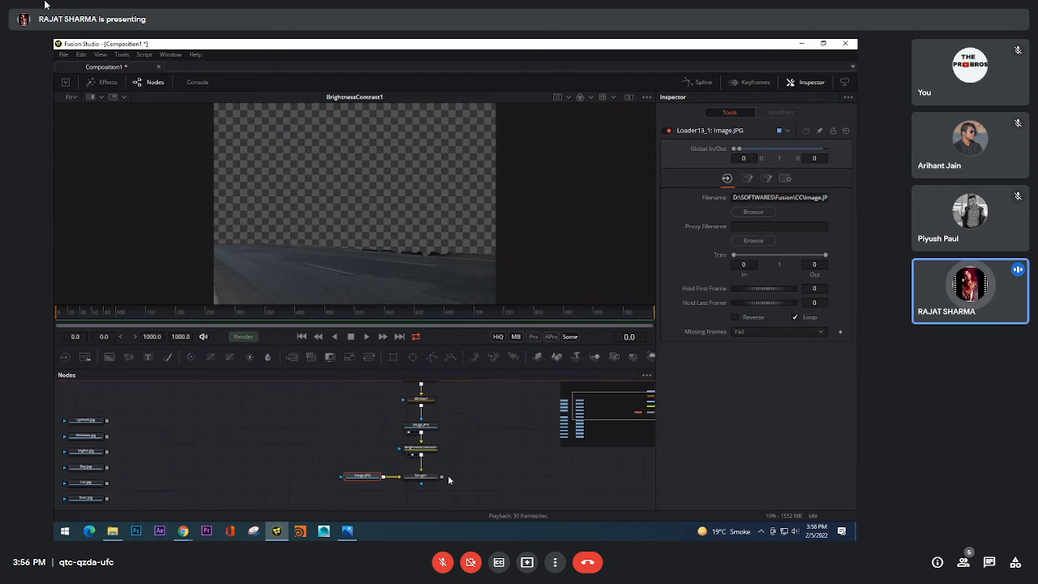
scroll(449, 480, "up", 2)
left_click(393, 488)
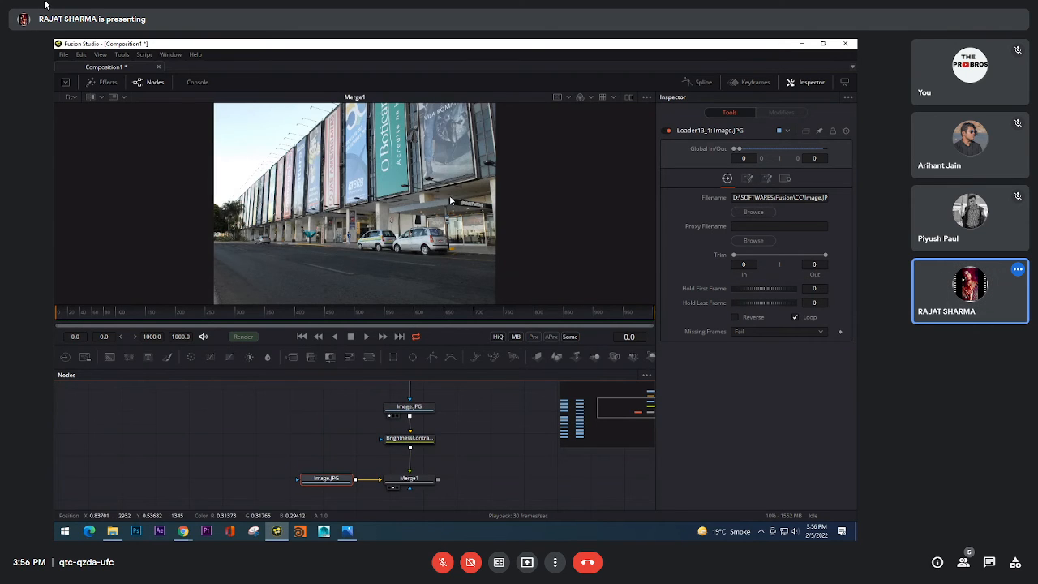
left_click_drag(475, 464, 482, 465)
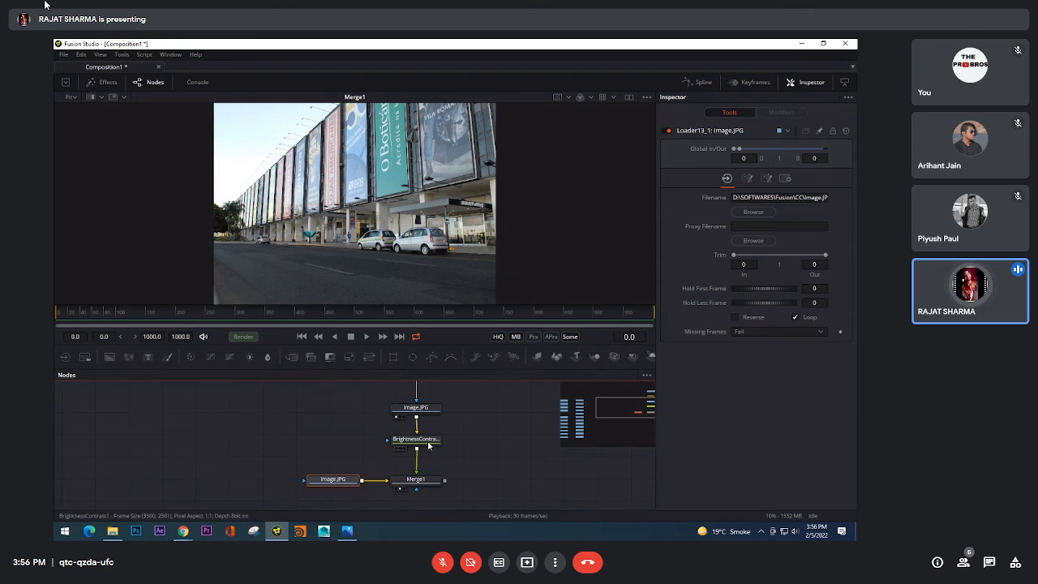
Step: Toggle the unmasked Image.JPG loader and BrightnessContrast1 off and on to check the road correction in Merge1
left_click(667, 131)
left_click(667, 130)
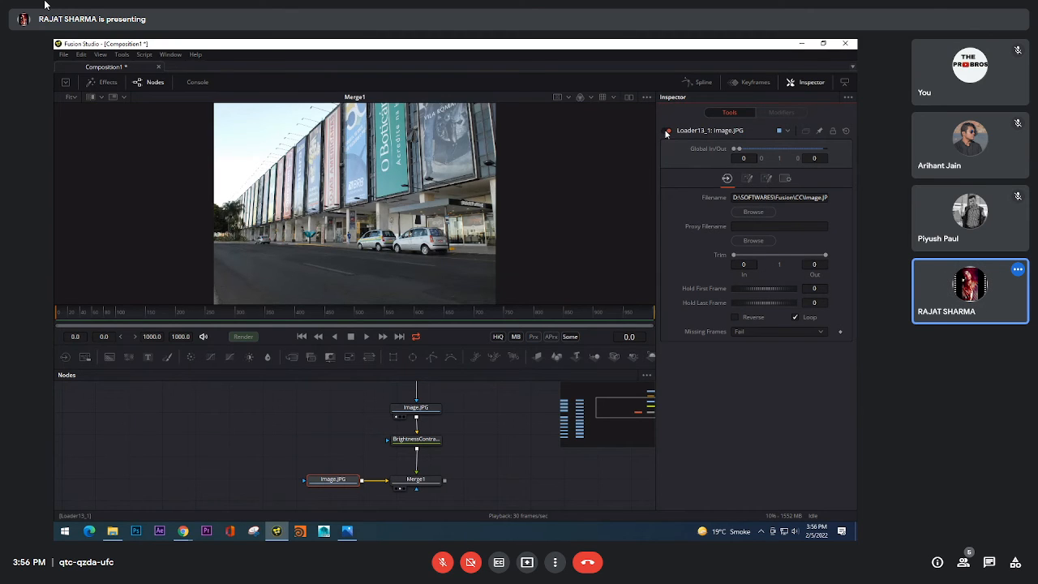
left_click(420, 440)
left_click(668, 132)
left_click(668, 131)
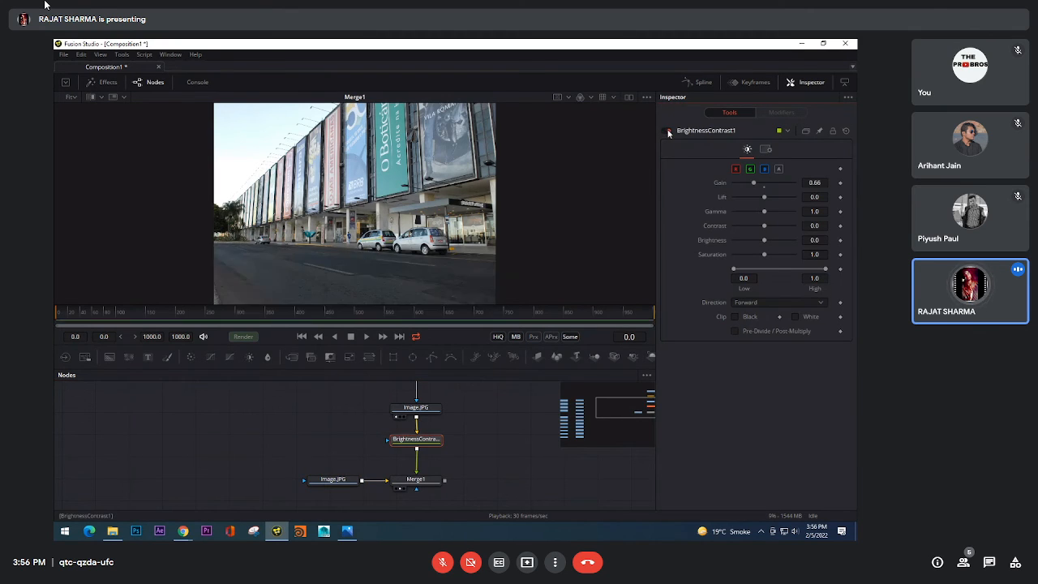
left_click(668, 132)
left_click(668, 131)
Step: Set BrightnessContrast1's Brightness to -0.05 and Saturation to 0.86, and move the unmasked Image.JPG loader farther from Merge1
left_click_drag(764, 226, 761, 257)
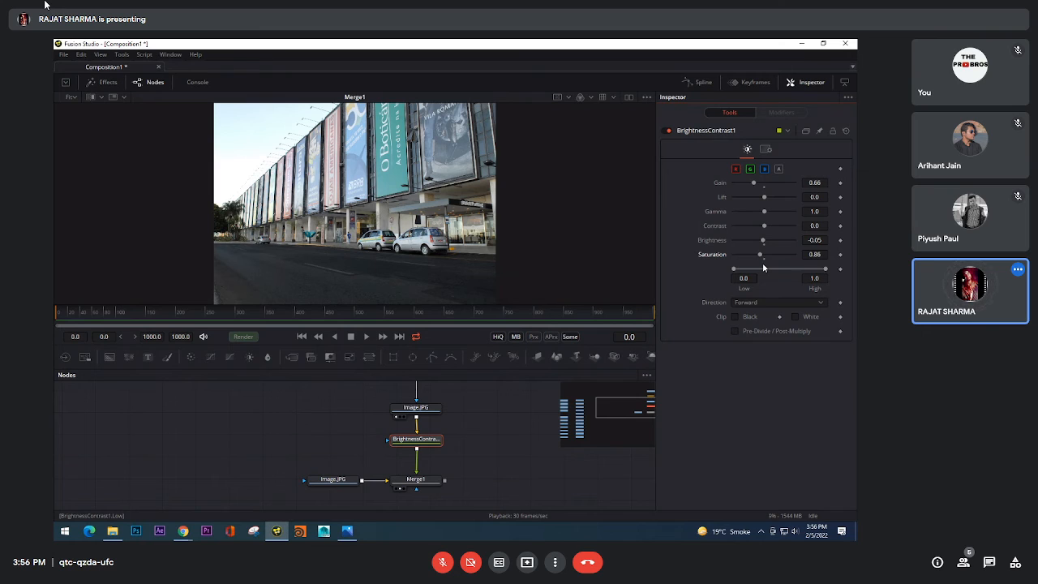
mouse_move(467, 453)
left_mouse_down()
mouse_move(457, 512)
mouse_move(471, 451)
left_mouse_up()
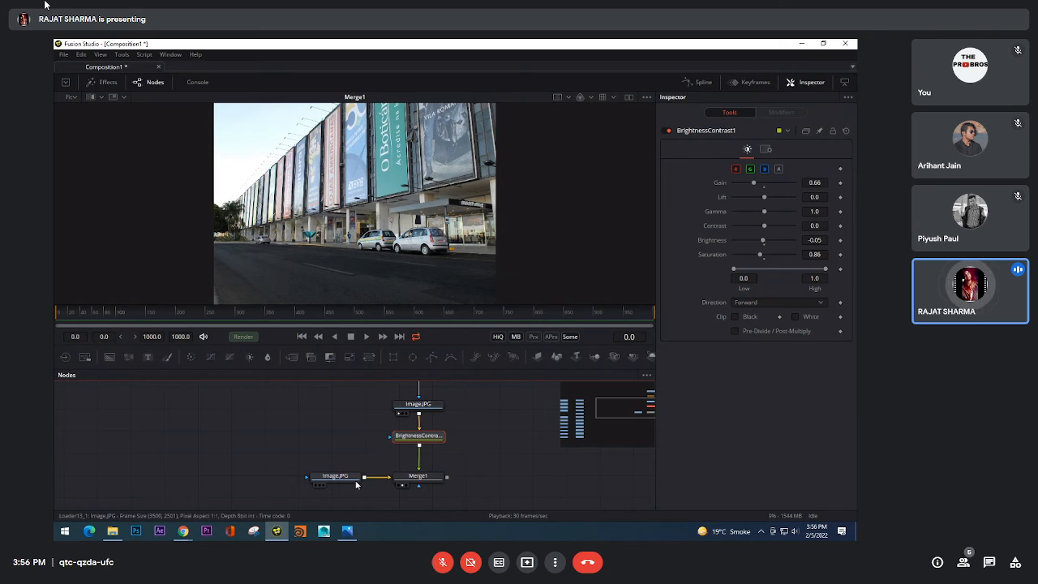
left_click_drag(348, 480, 327, 482)
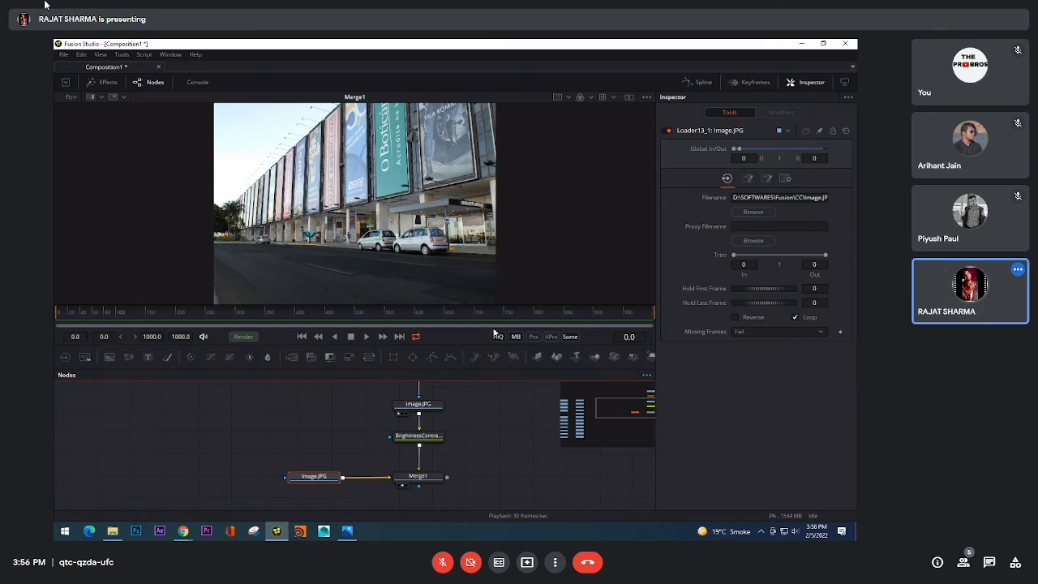
left_click_drag(432, 477, 436, 315)
key("ctrl+z")
Step: Try Merge1's Blend, Alpha Gain and Burn In controls, restore their defaults, and review the BrightnessContrast1 and Merge1 settings
left_click(417, 436)
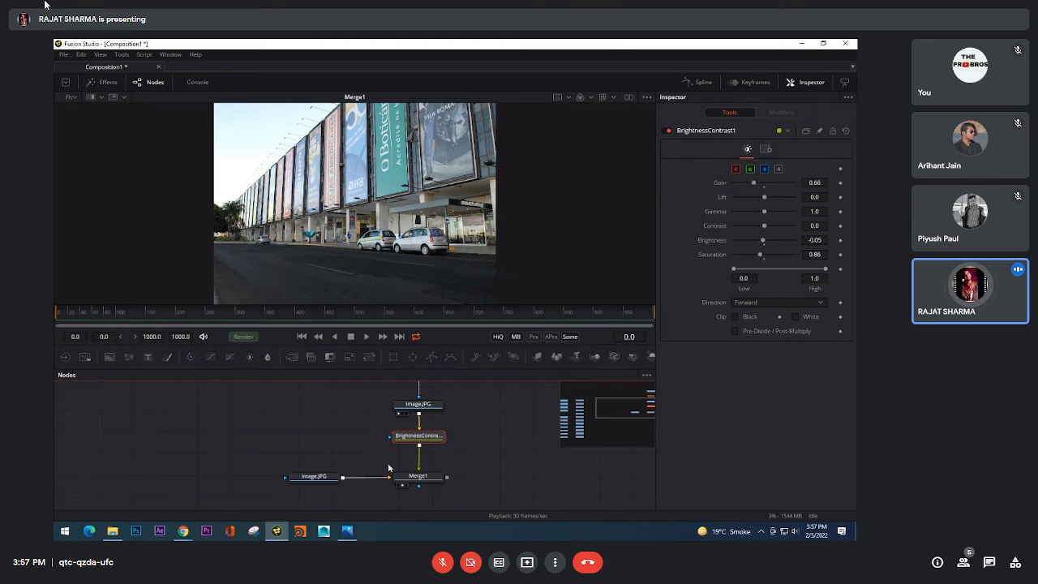
left_click(435, 481)
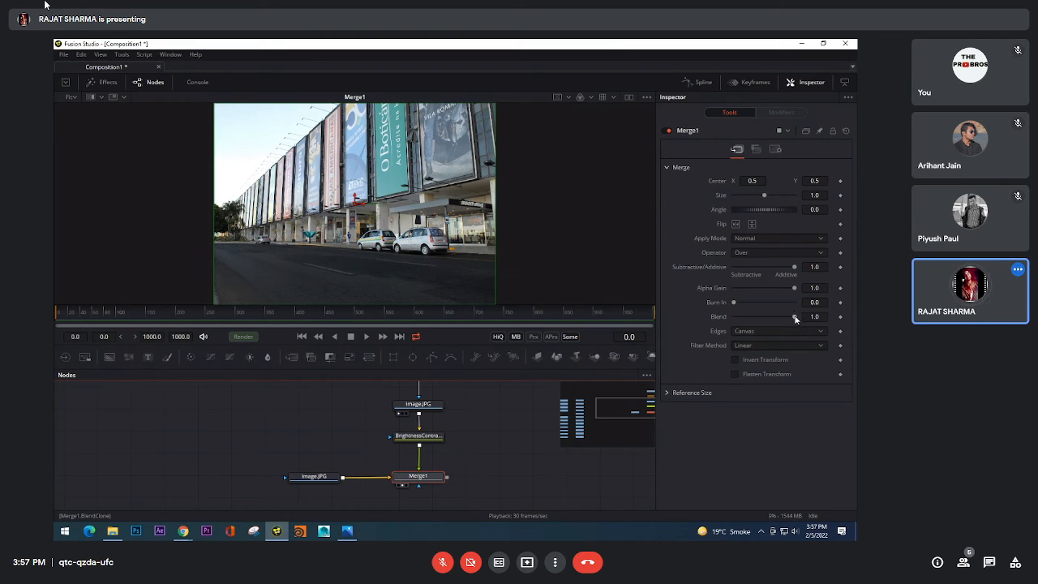
left_click_drag(794, 316, 824, 323)
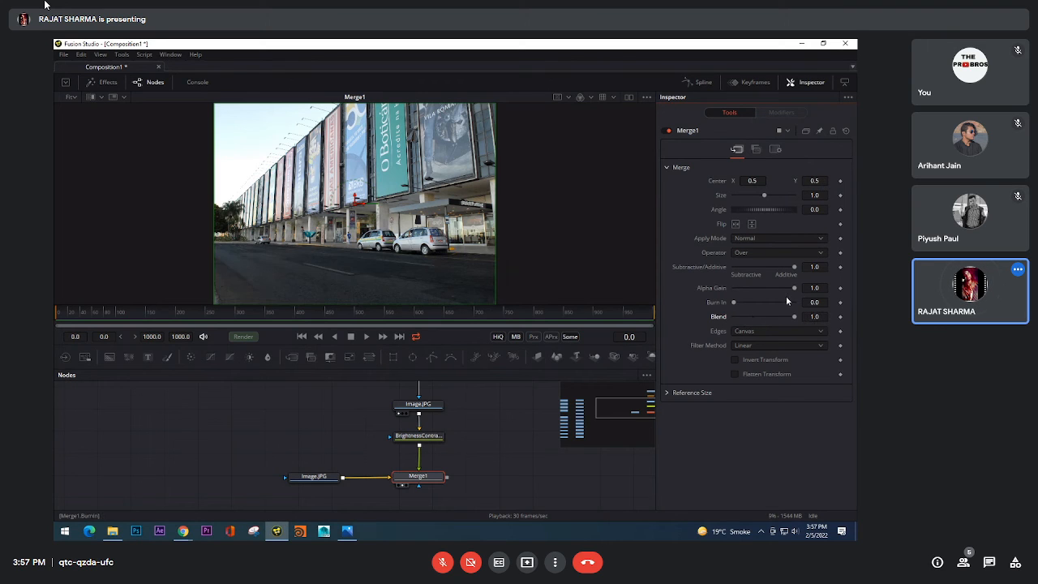
mouse_move(794, 289)
left_mouse_down()
mouse_move(735, 294)
mouse_move(795, 289)
mouse_move(759, 305)
mouse_move(796, 301)
mouse_move(740, 302)
mouse_move(784, 304)
mouse_move(712, 316)
left_mouse_up()
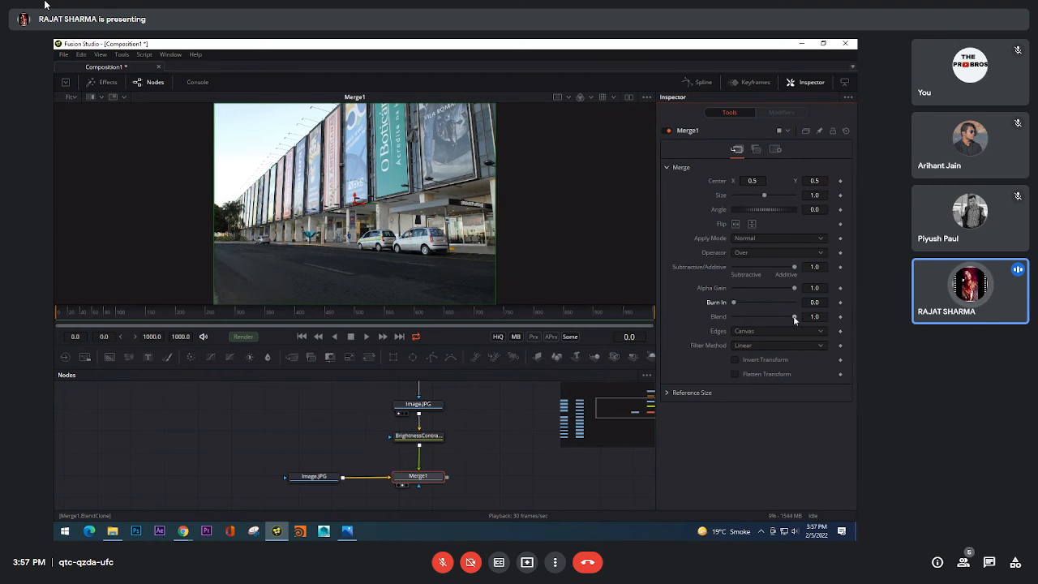
mouse_move(795, 317)
left_mouse_down()
mouse_move(734, 316)
mouse_move(797, 316)
left_mouse_up()
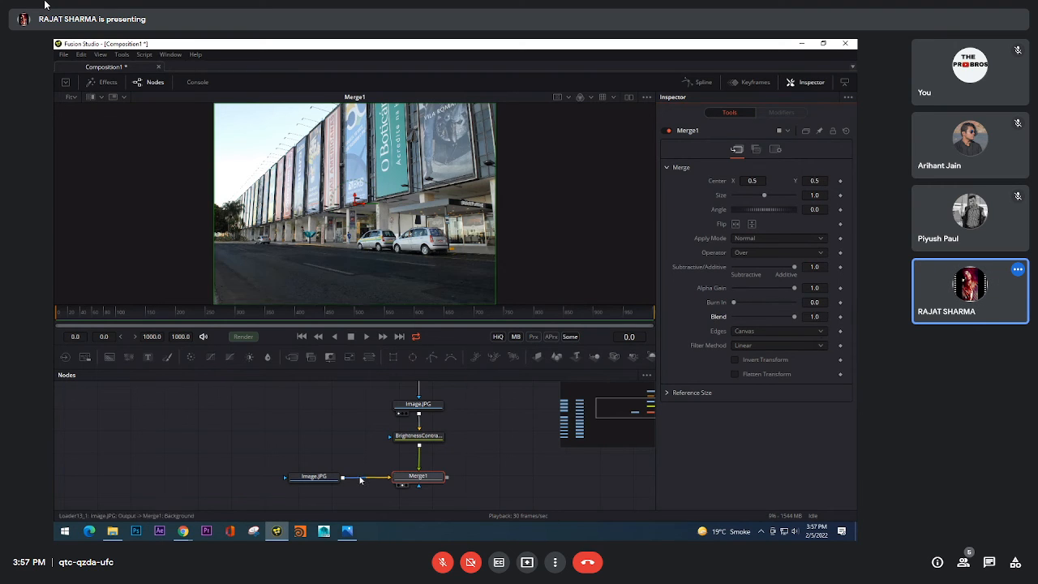
left_click(436, 436)
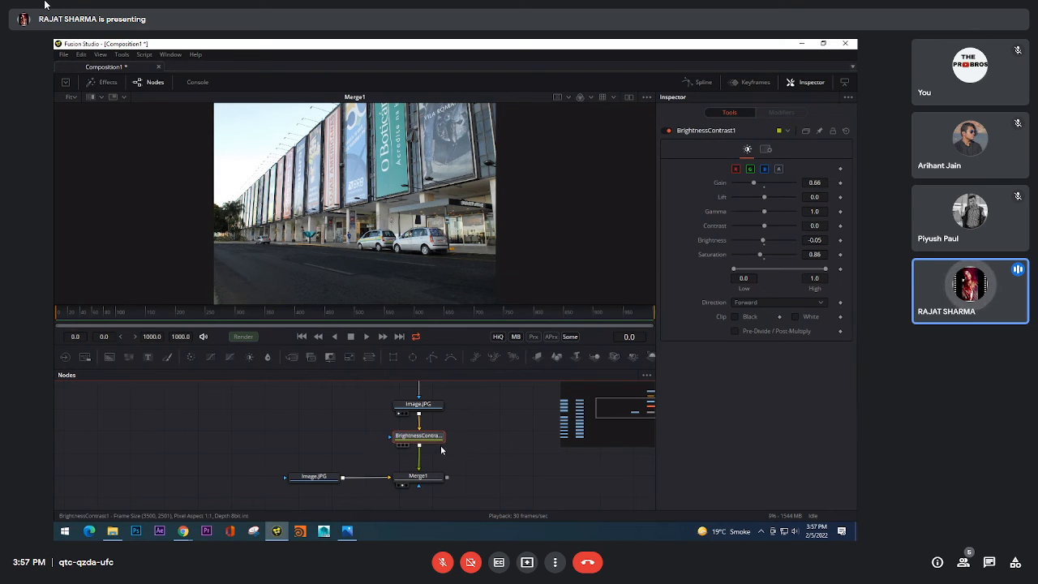
left_click(426, 477)
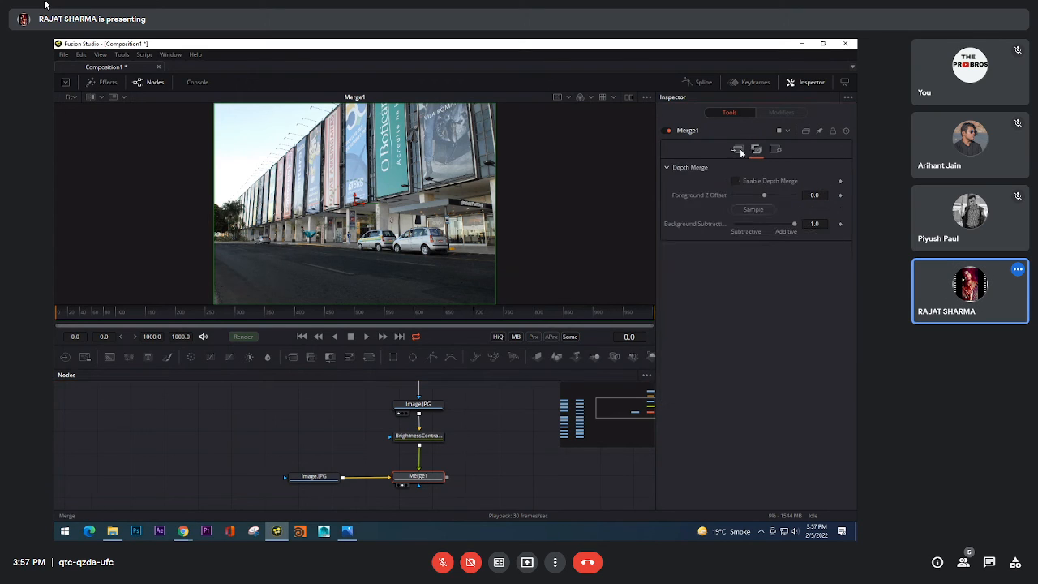
Step: Review Merge1's settings, try BrightnessContrast1's Blend control and leave it at 1.0
left_click(776, 150)
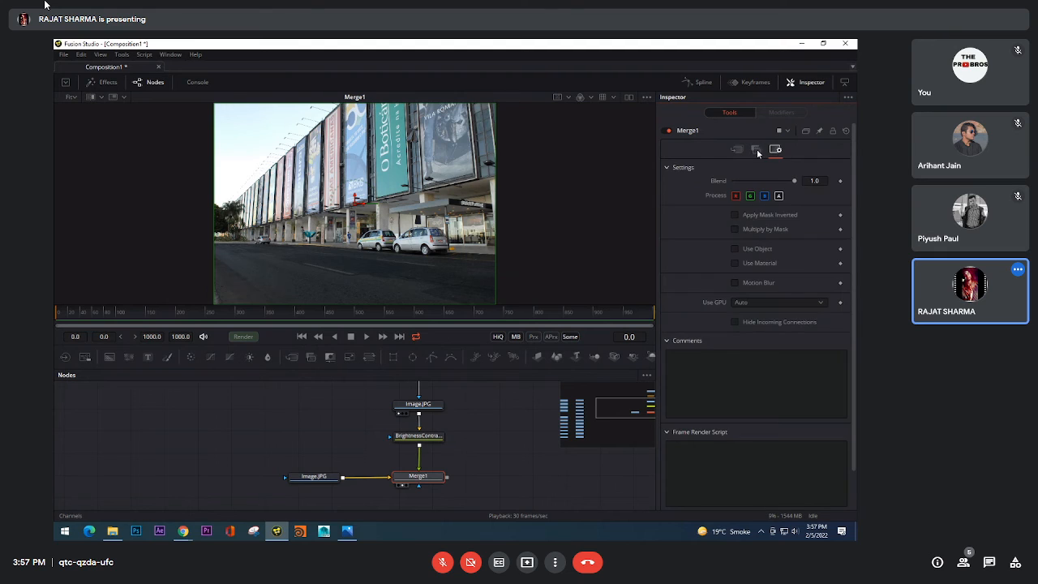
left_click(736, 149)
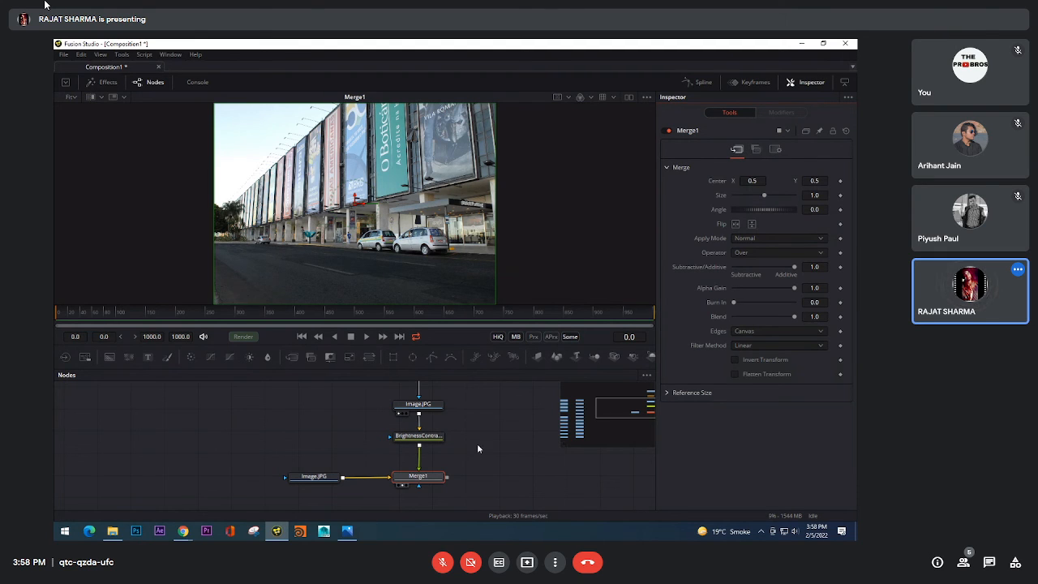
left_click(429, 438)
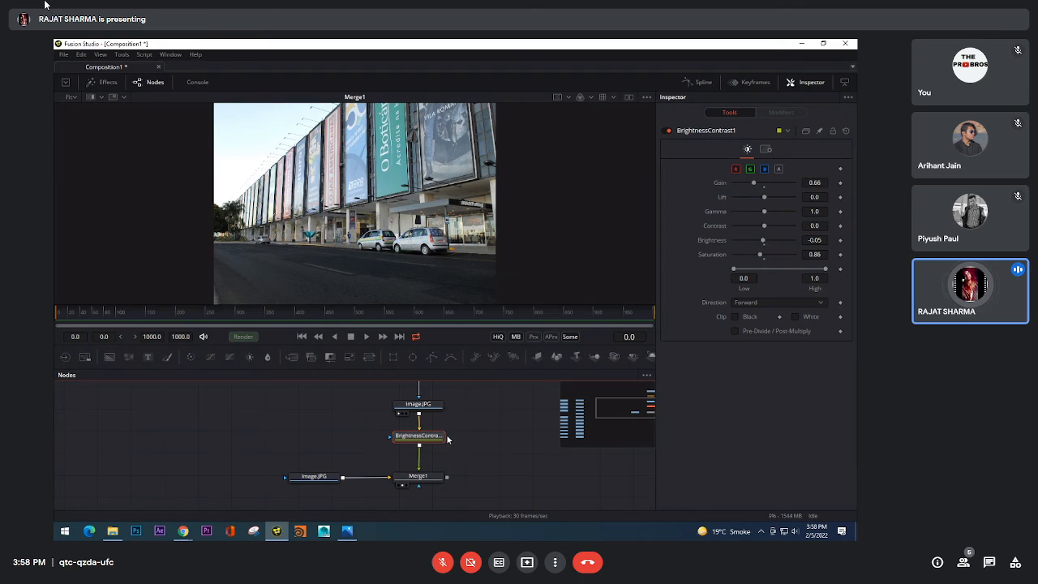
left_click(766, 151)
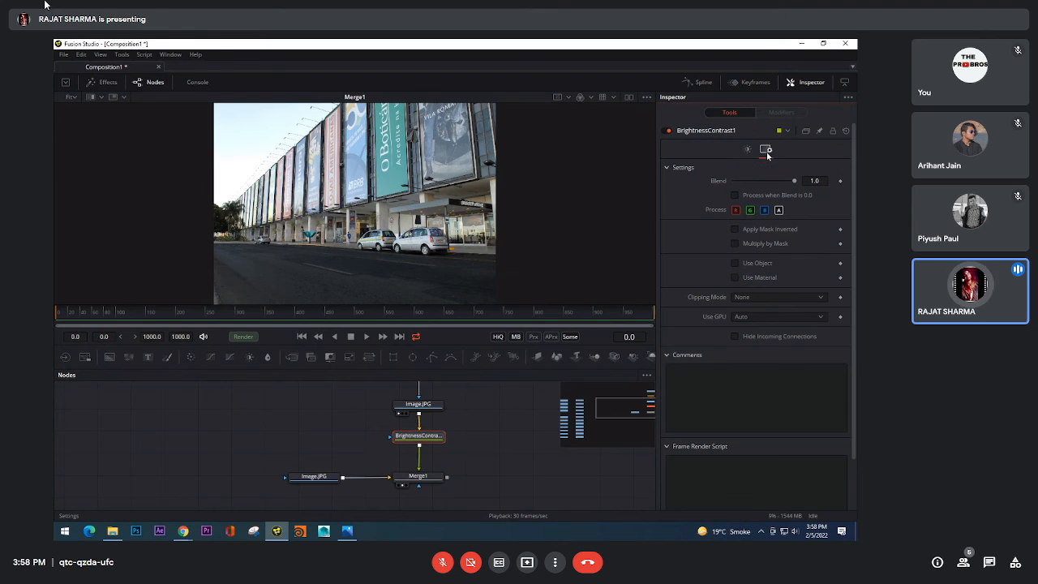
mouse_move(795, 184)
left_mouse_down()
mouse_move(715, 181)
mouse_move(807, 183)
left_mouse_up()
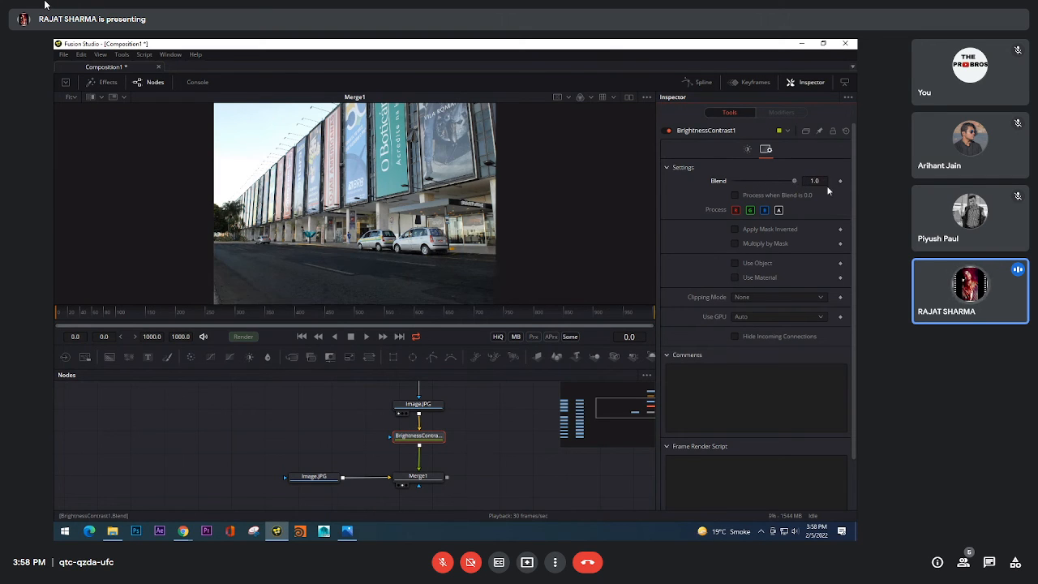
left_click(748, 149)
left_click(765, 149)
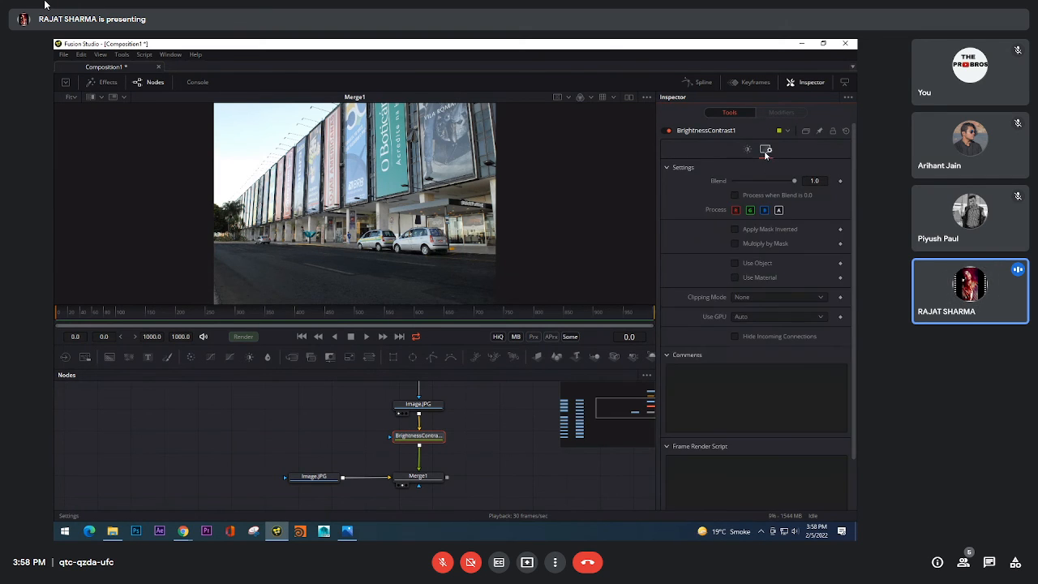
left_click_drag(778, 182, 837, 206)
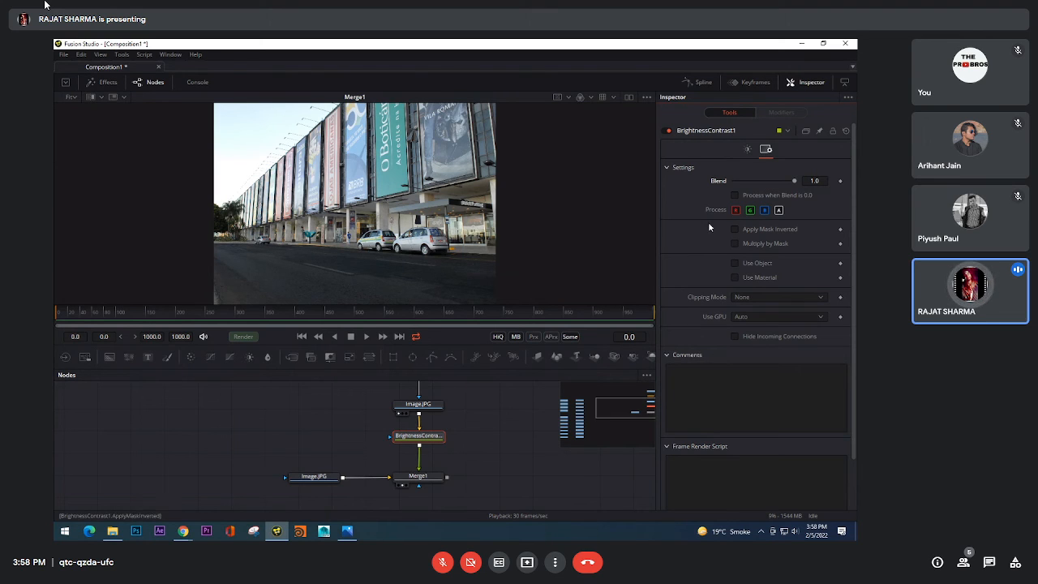
mouse_move(795, 181)
left_mouse_down()
mouse_move(788, 200)
mouse_move(799, 195)
left_mouse_up()
left_click(747, 151)
Step: Compare the unmasked Image.JPG loader with Merge1 in the viewer
left_click_drag(468, 467, 473, 452)
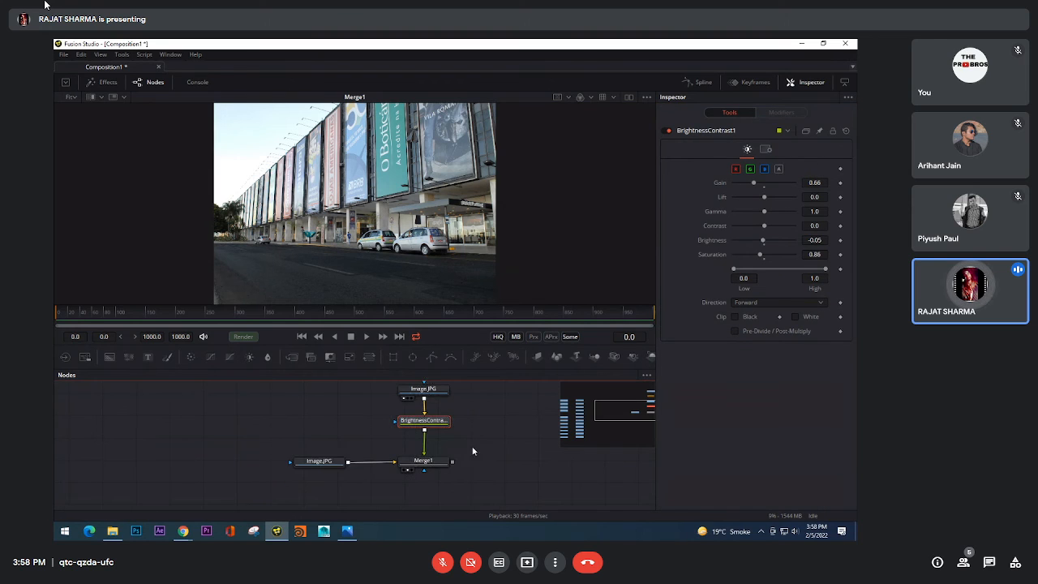
left_click_drag(322, 462, 354, 245)
left_click(408, 469)
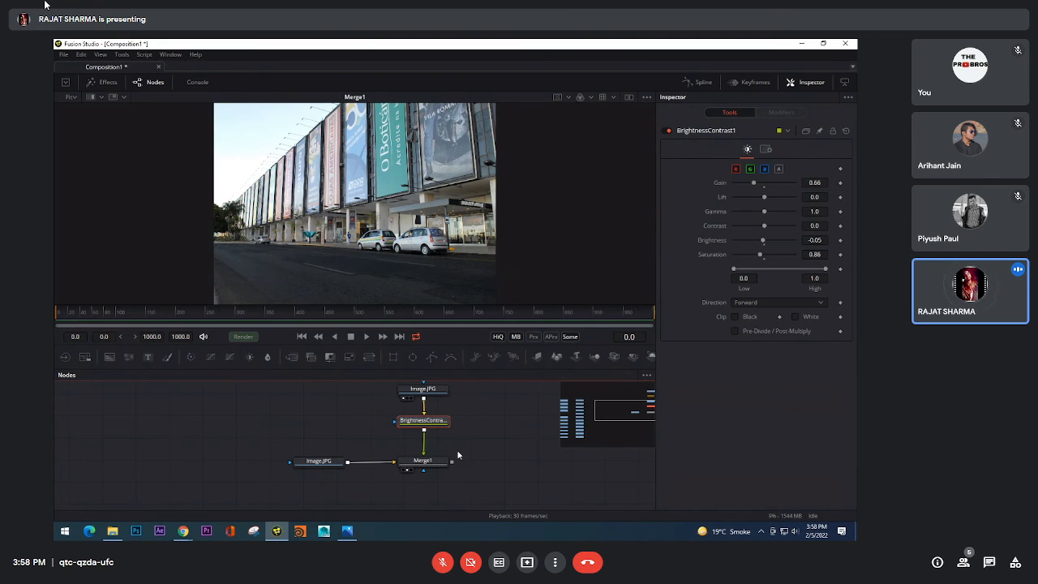
left_click_drag(476, 457, 475, 470)
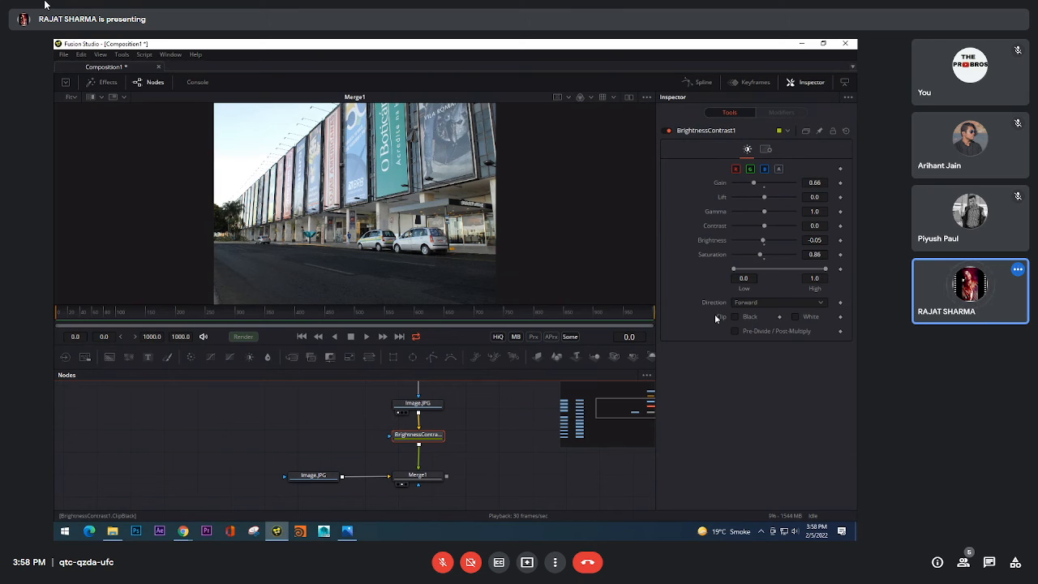
Step: Toggle BrightnessContrast1's Black clipping on and off, and show BrightnessContrast1 in the viewer to inspect the masked road
left_click(736, 317)
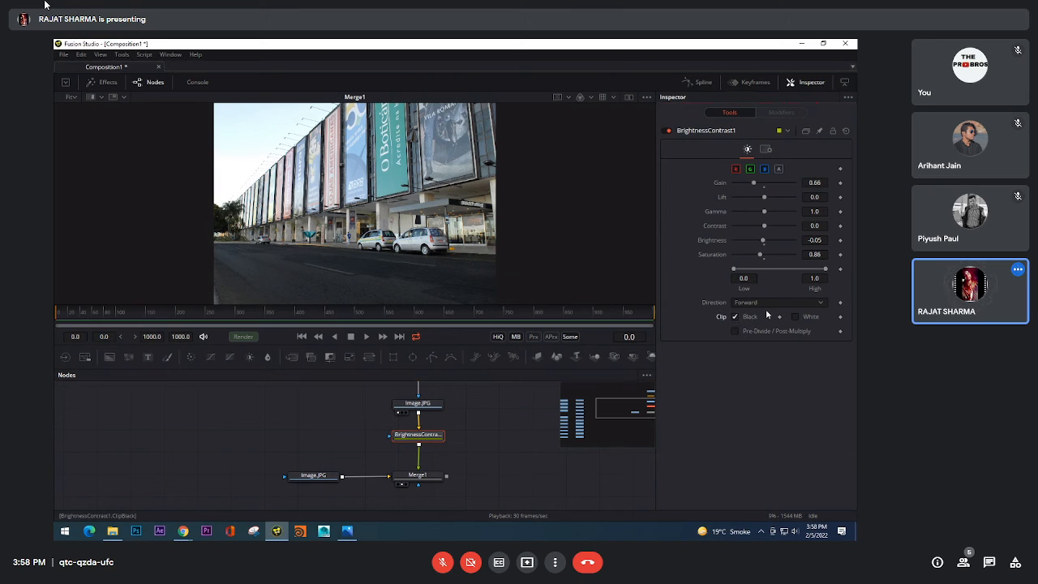
left_click(735, 317)
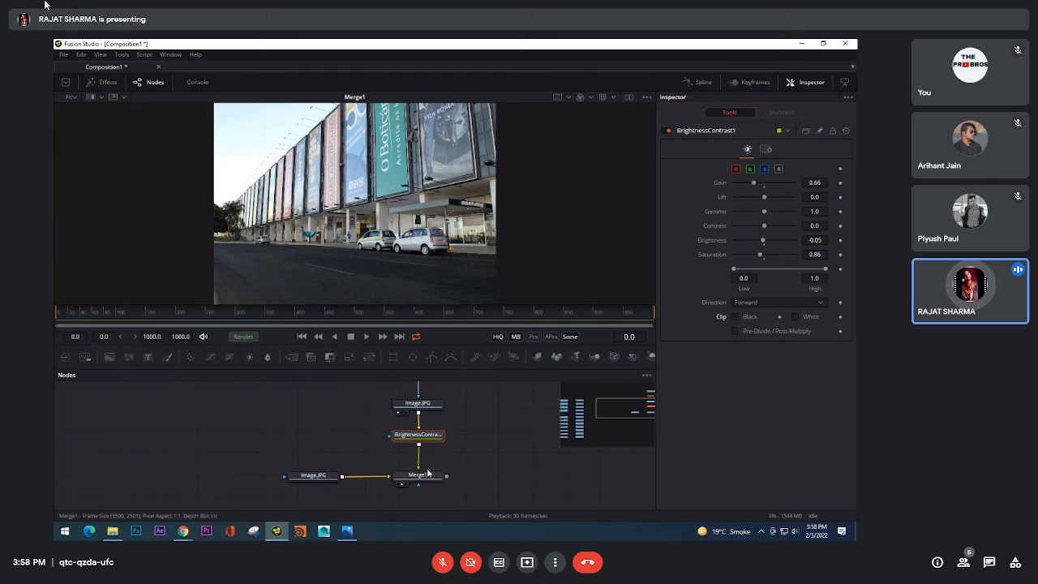
left_click(430, 439)
key("2")
left_click_drag(398, 284, 469, 222)
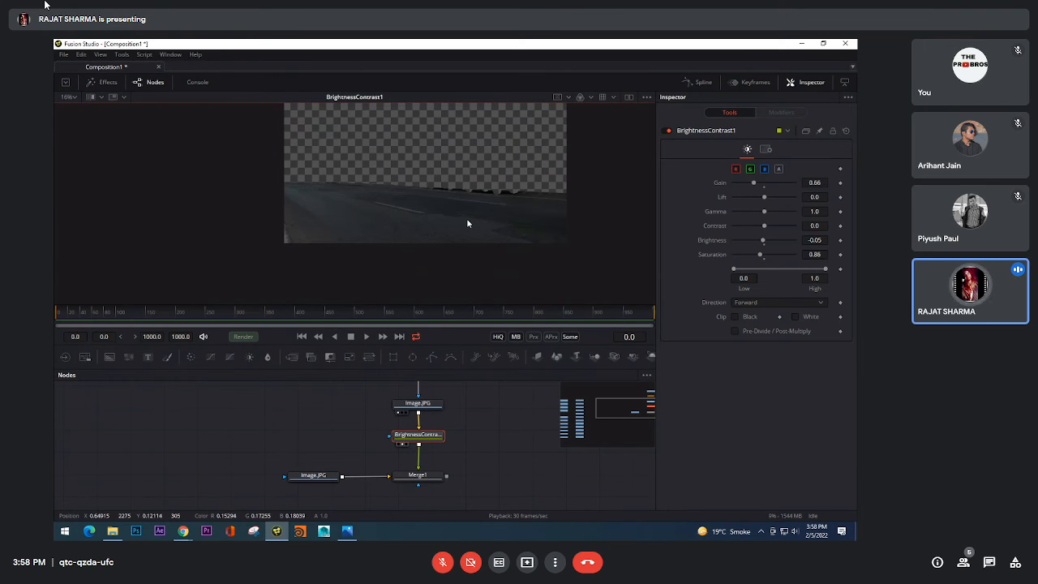
scroll(448, 233, "up", 2)
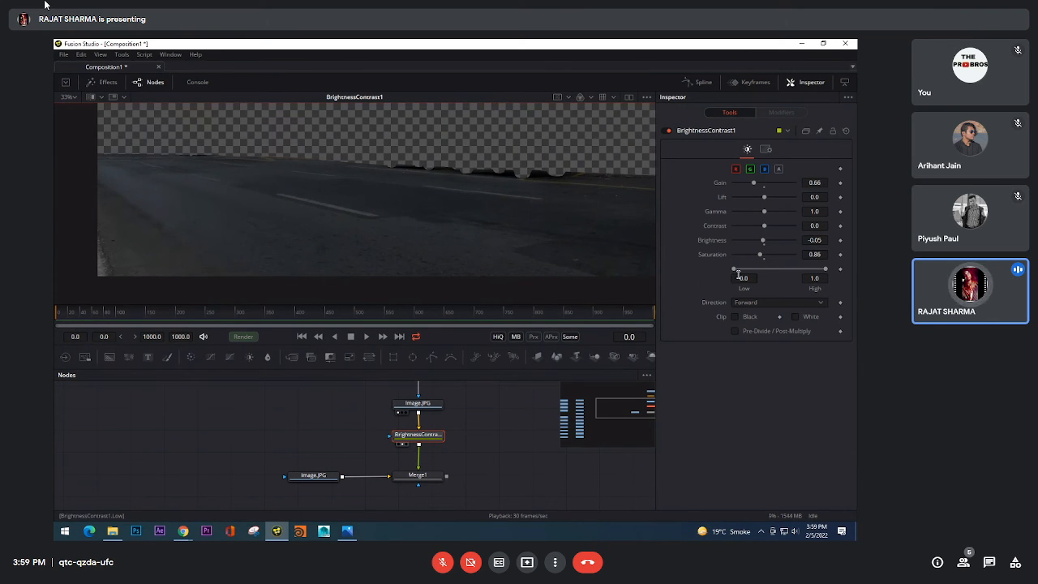
Step: Try BrightnessContrast1 with Low at 0.1 and High at 0.556, toggling the Black and White clipping
left_click_drag(735, 269, 743, 267)
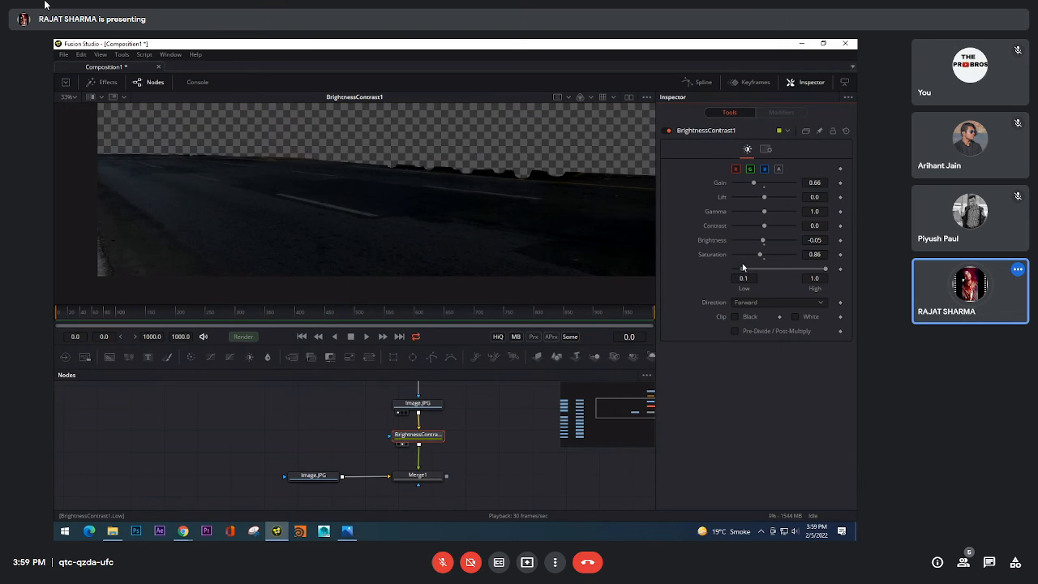
left_click(735, 317)
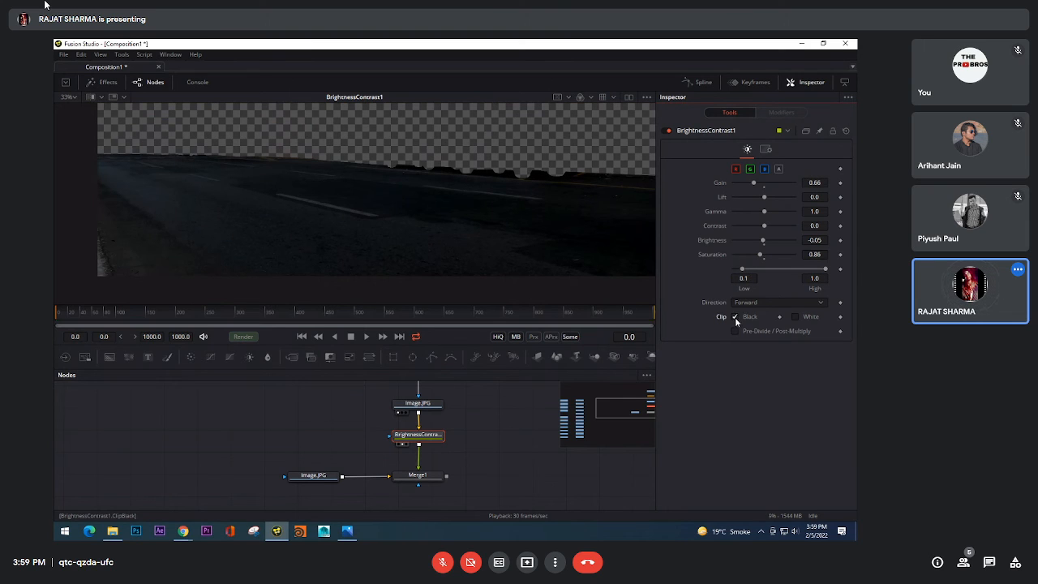
left_click(794, 316)
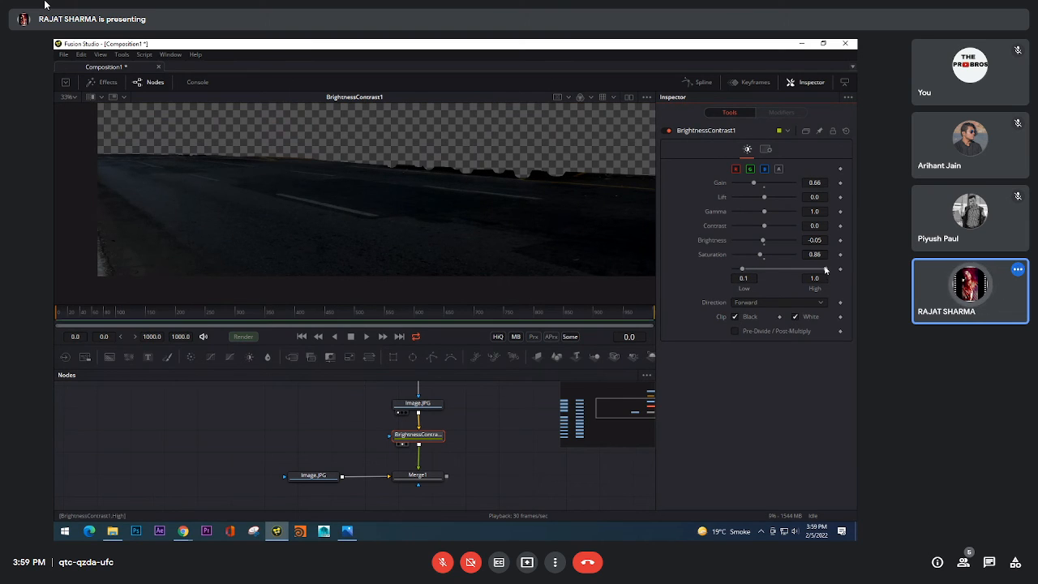
left_click_drag(826, 269, 787, 268)
left_click(795, 317)
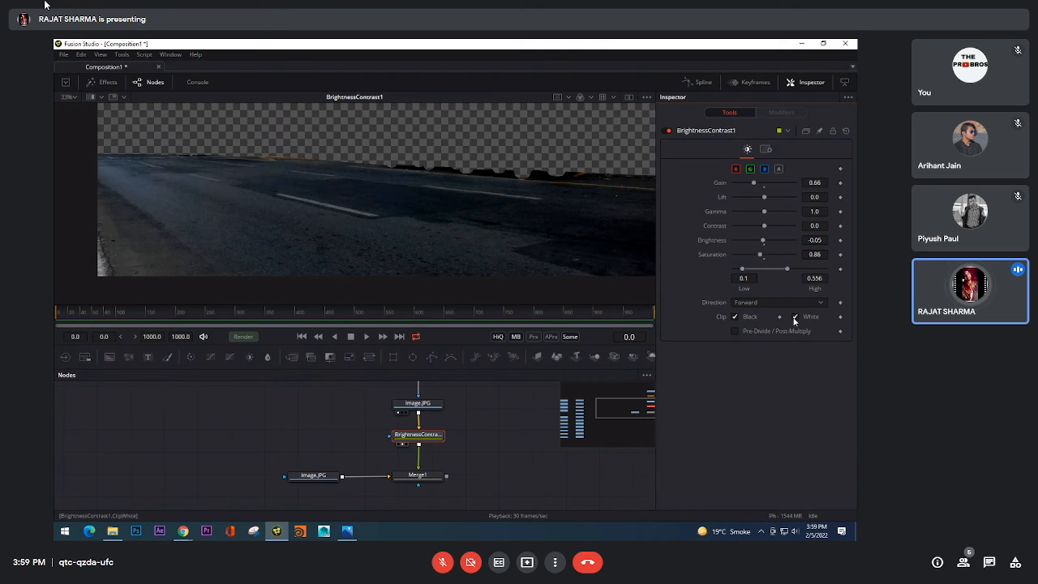
left_click(796, 316)
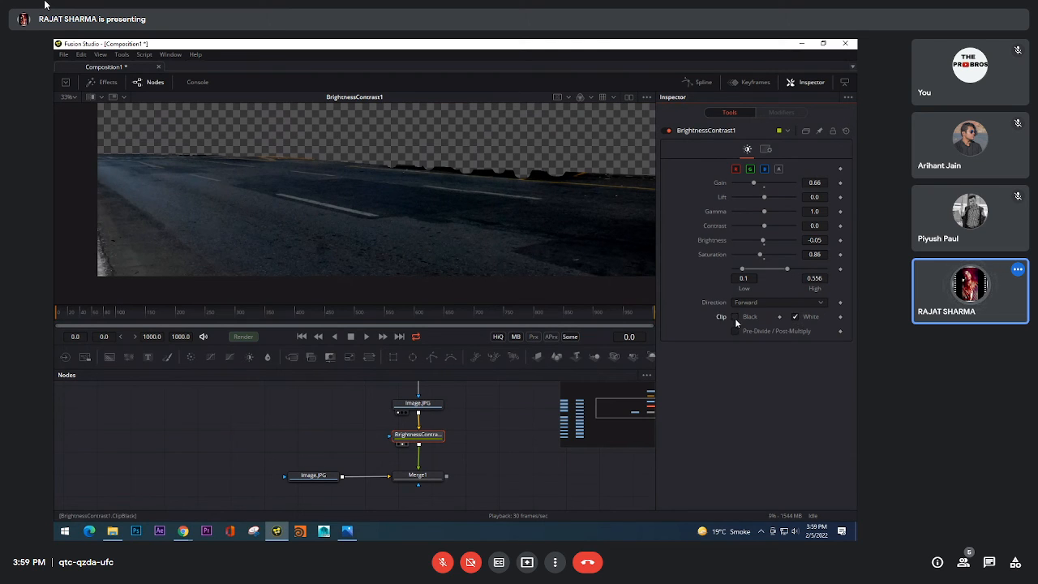
Step: Turn off clipping, try the Reverse direction on BrightnessContrast1, and restore Forward with Low at 0.0 and High at 1.0
left_click(795, 317)
left_click(750, 302)
left_click(745, 314)
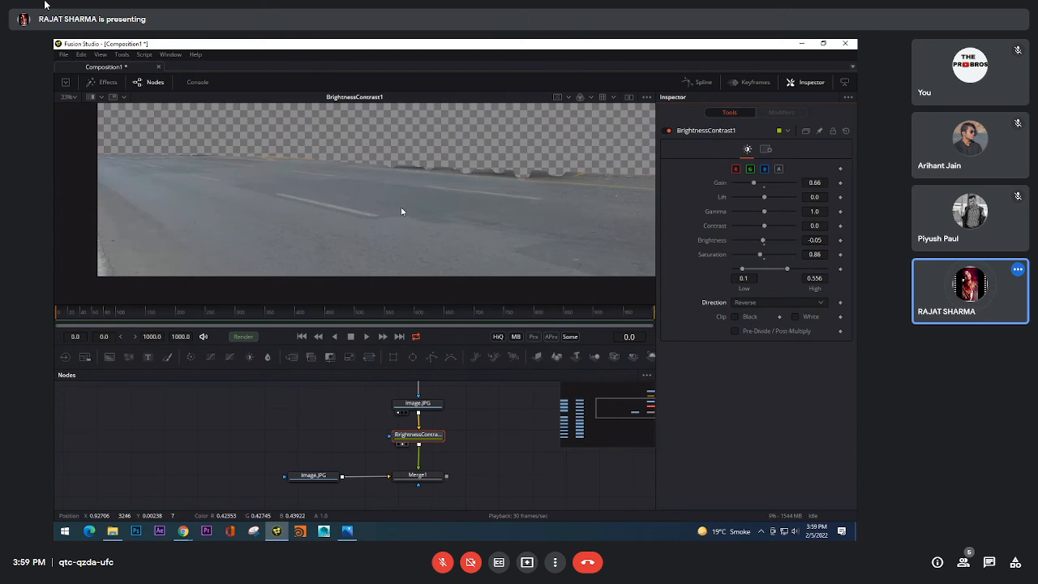
left_click(743, 302)
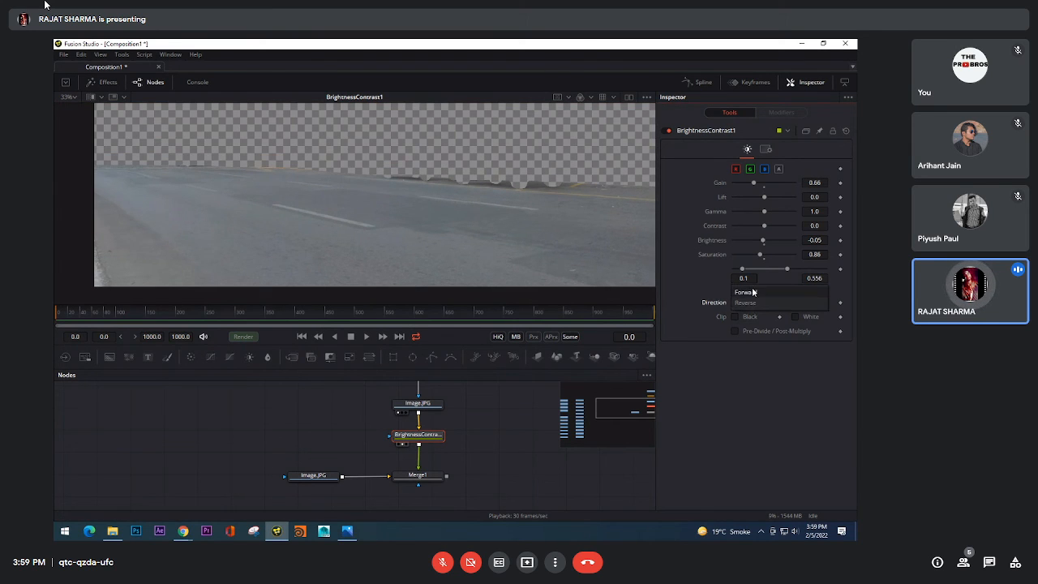
left_click(755, 289)
left_click_drag(787, 269, 825, 268)
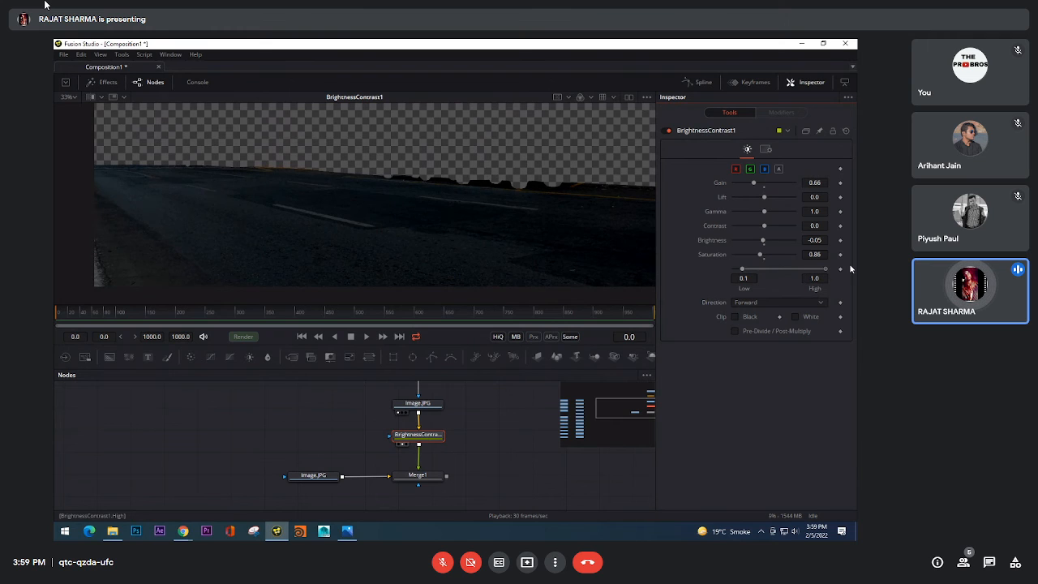
left_click_drag(742, 268, 733, 268)
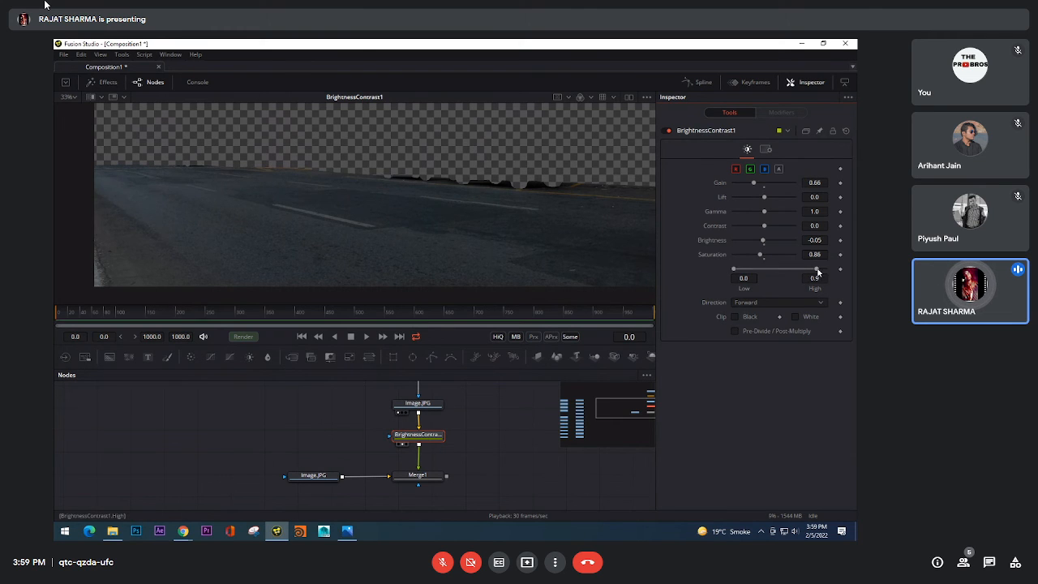
mouse_move(825, 268)
left_mouse_down()
mouse_move(760, 278)
mouse_move(825, 268)
left_mouse_up()
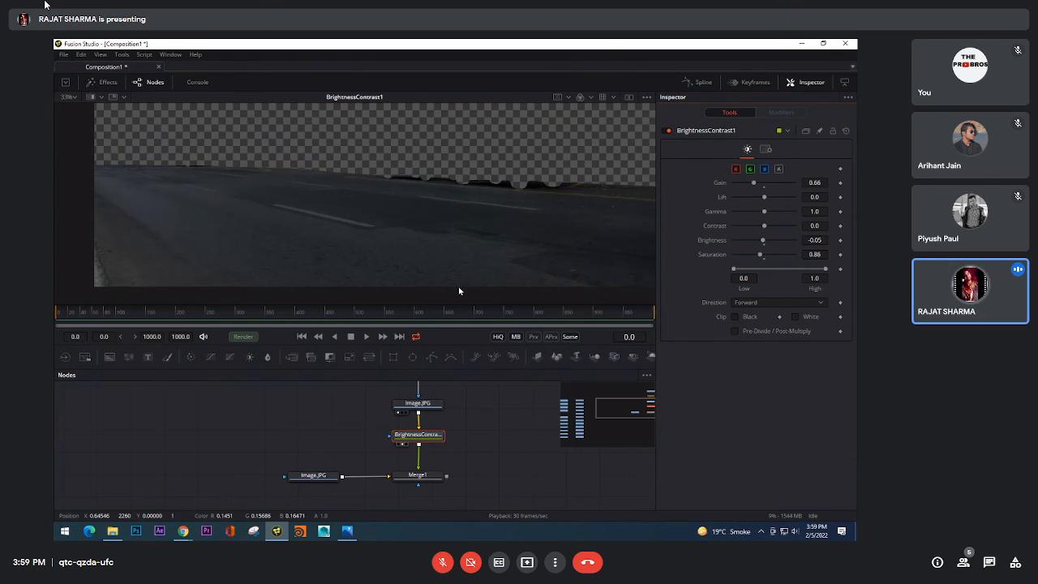
Step: Toggle BrightnessContrast1's Pre-Divide / Post-Multiply on and off to compare the masked road, and leave it off
scroll(459, 286, "down", 1)
scroll(480, 280, "up", 1)
scroll(484, 284, "down", 2)
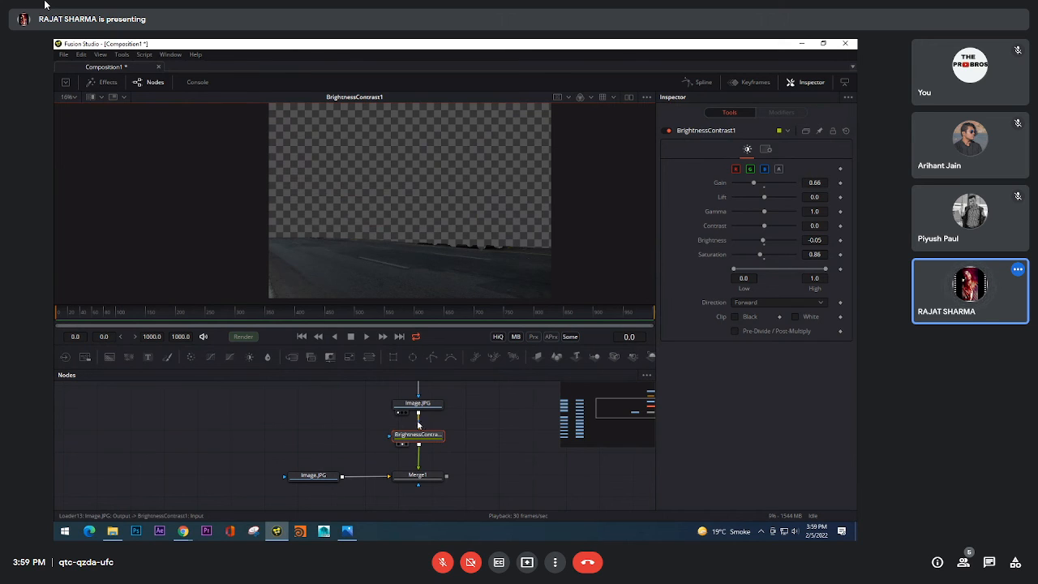
left_click(735, 331)
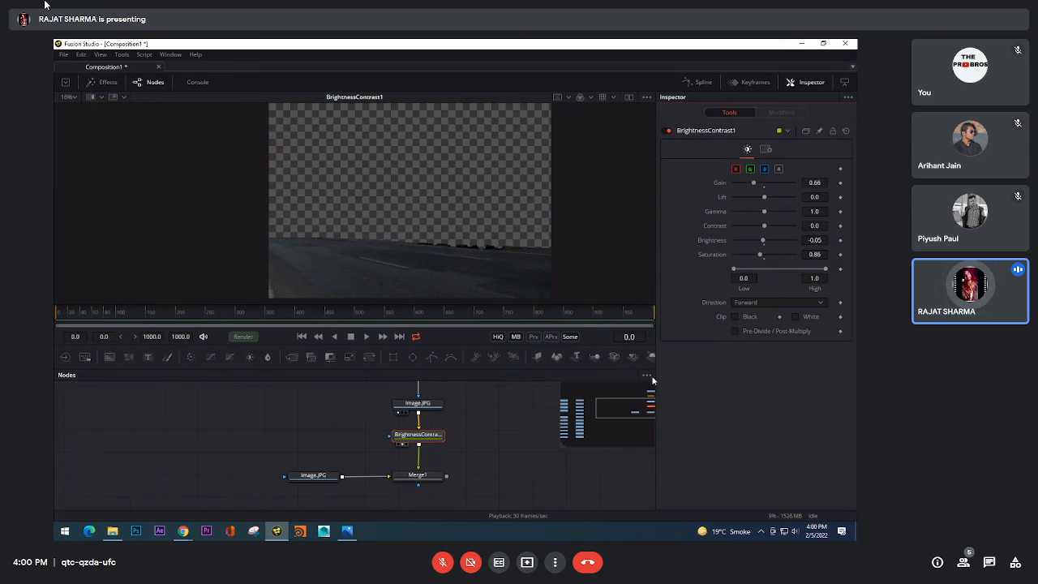
left_click(735, 332)
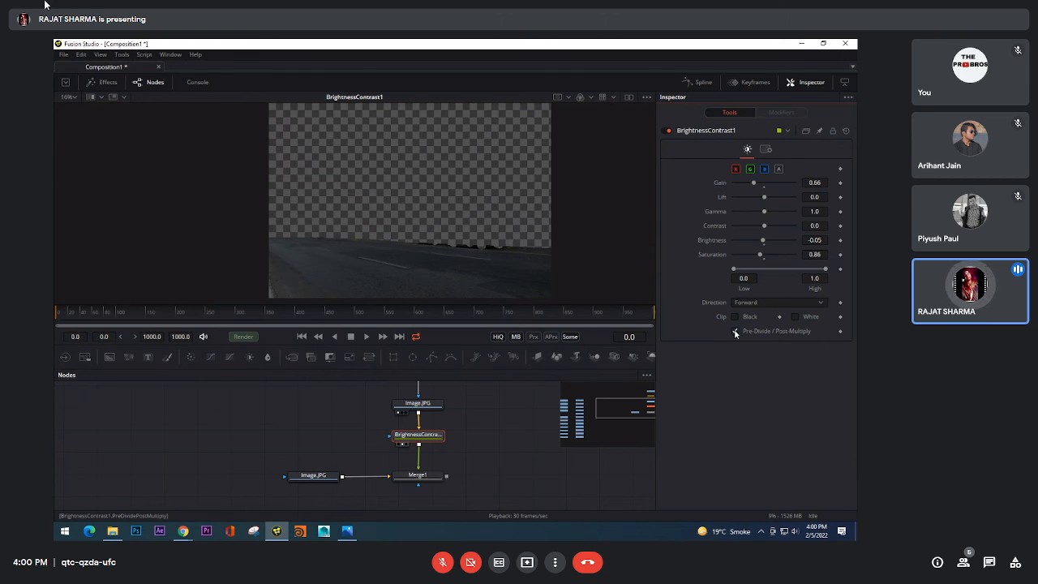
left_click(734, 331)
left_click(734, 331)
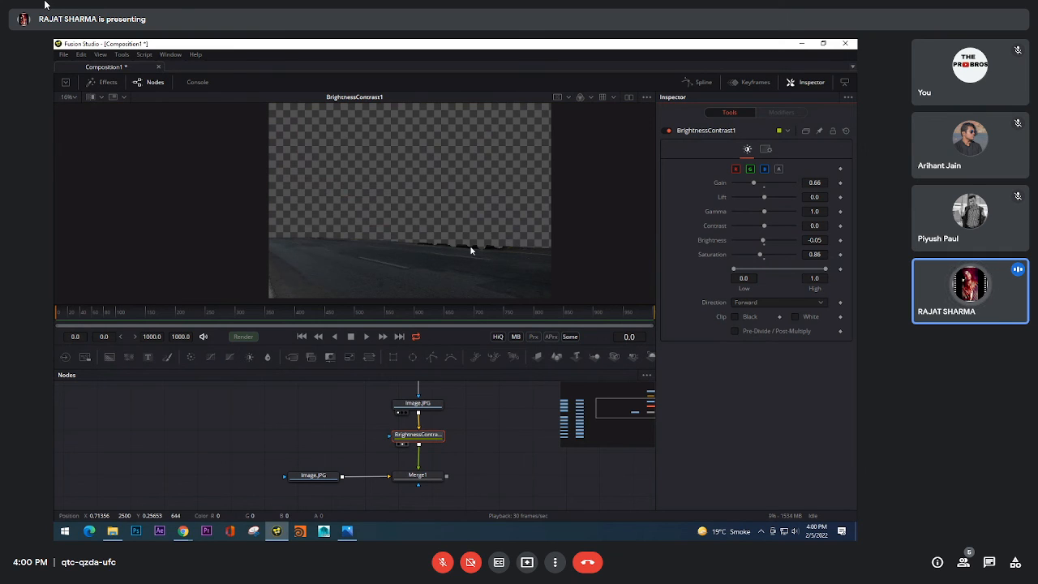
Step: Duplicate the road.jpg, Bitmap1, Image.JPG and BrightnessContrast1 chain into empty space beside the original nodes
left_click_drag(447, 389, 361, 492)
scroll(430, 427, "down", 2)
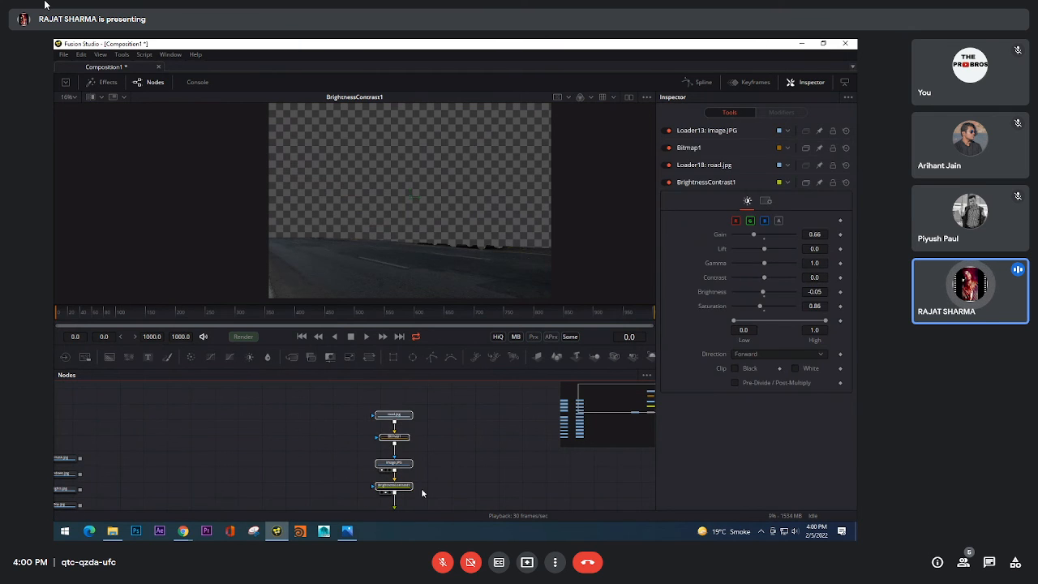
key("Delete")
key("ctrl+z")
left_click_drag(443, 393, 349, 500)
left_click_drag(506, 471, 430, 442)
key("ctrl+v")
left_click(470, 483)
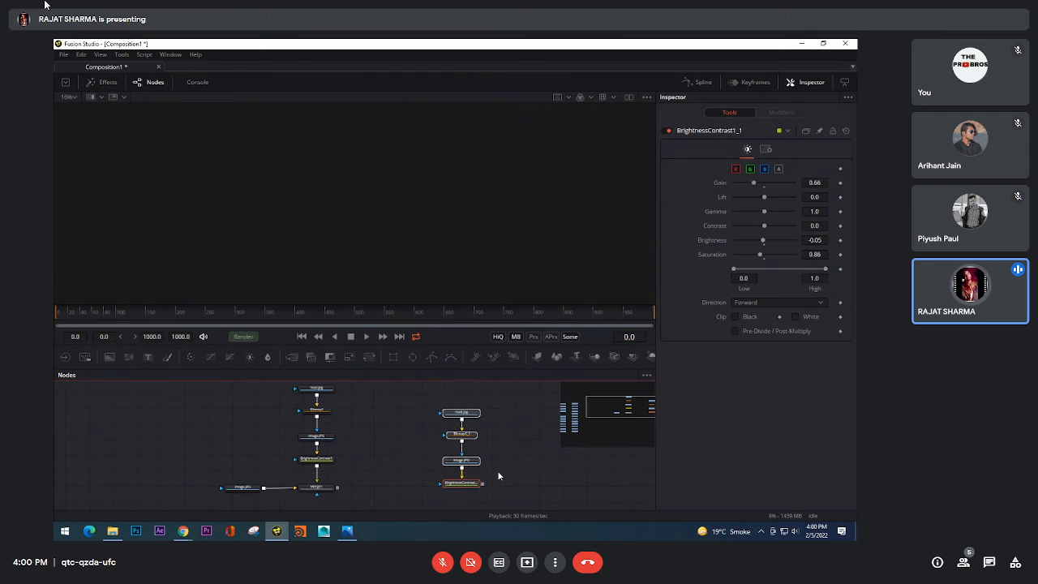
Step: Show the copied BrightnessContrast1_1 in the viewer and disable Bitmap1_1 to remove the road mask
left_click_drag(462, 484, 459, 148)
left_click(493, 483)
left_click(427, 225)
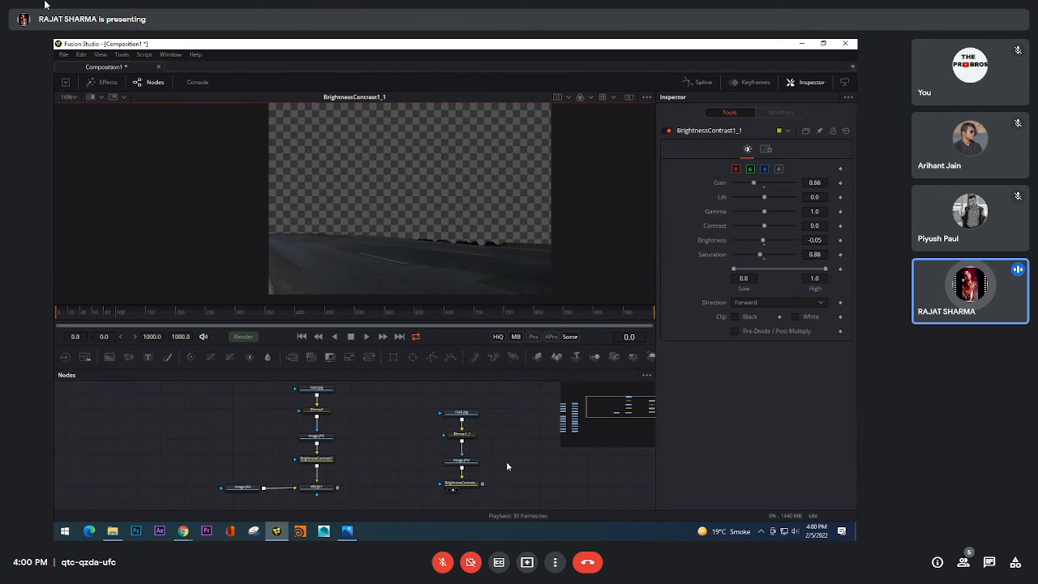
left_click(460, 434)
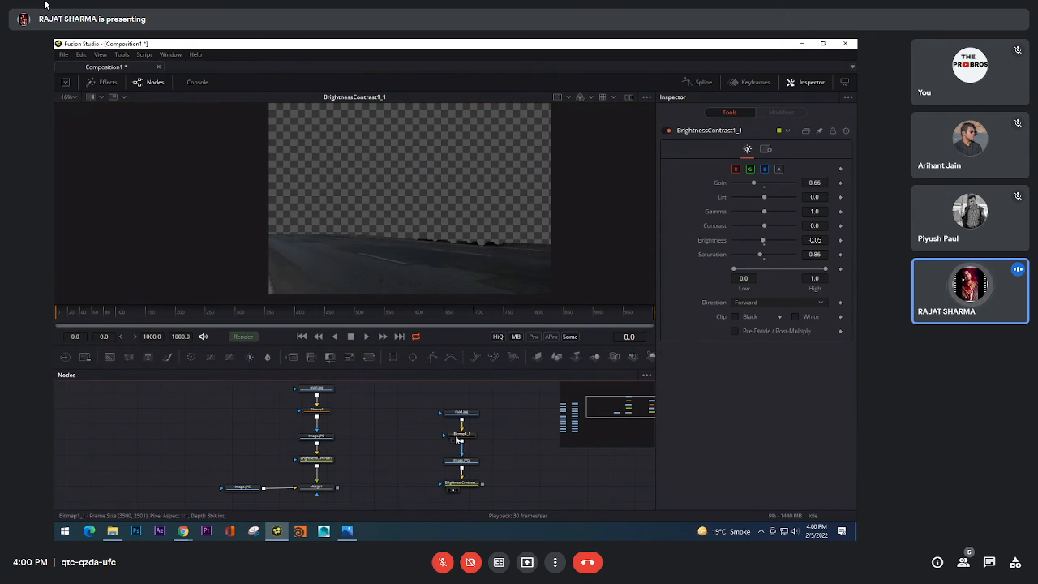
left_click(669, 131)
left_click_drag(461, 461, 466, 257)
left_click_drag(463, 484, 419, 153)
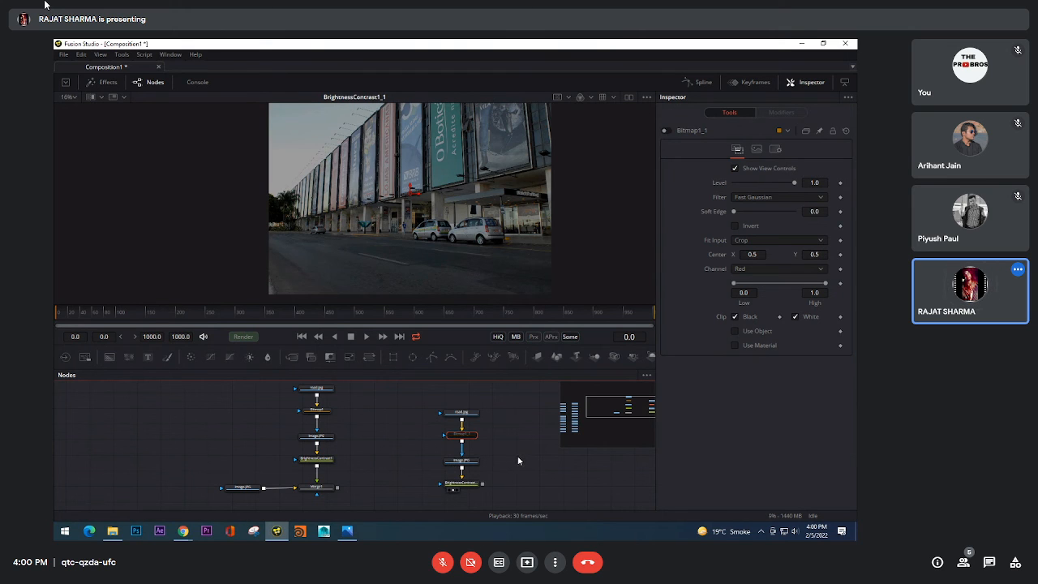
Step: Reset BrightnessContrast1_1's Gain to 1.0, Saturation to 1.0 and Brightness to 0.0, and apply it to the alpha channel only
scroll(505, 448, "down", 1)
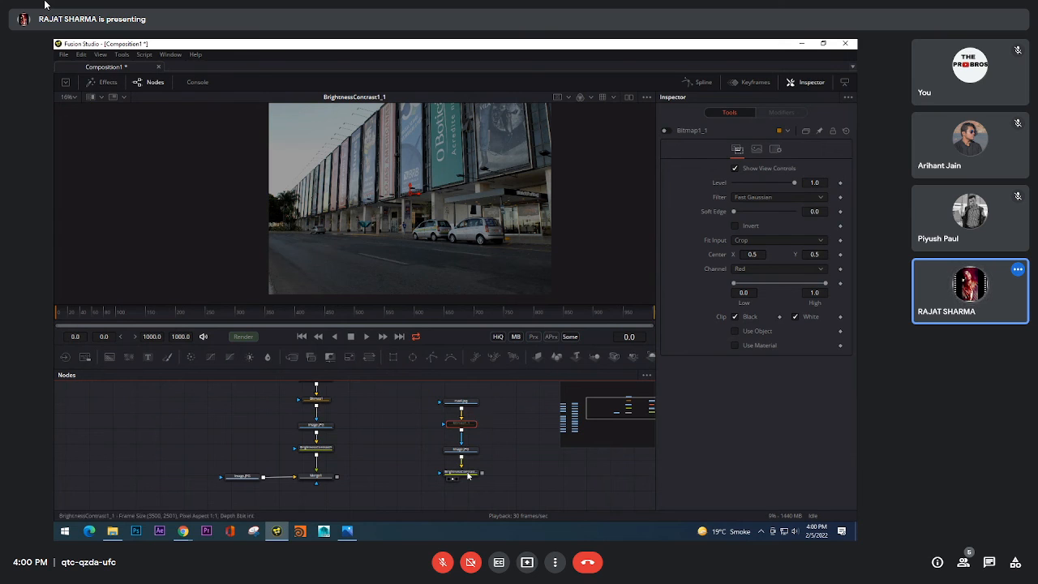
left_click(469, 472)
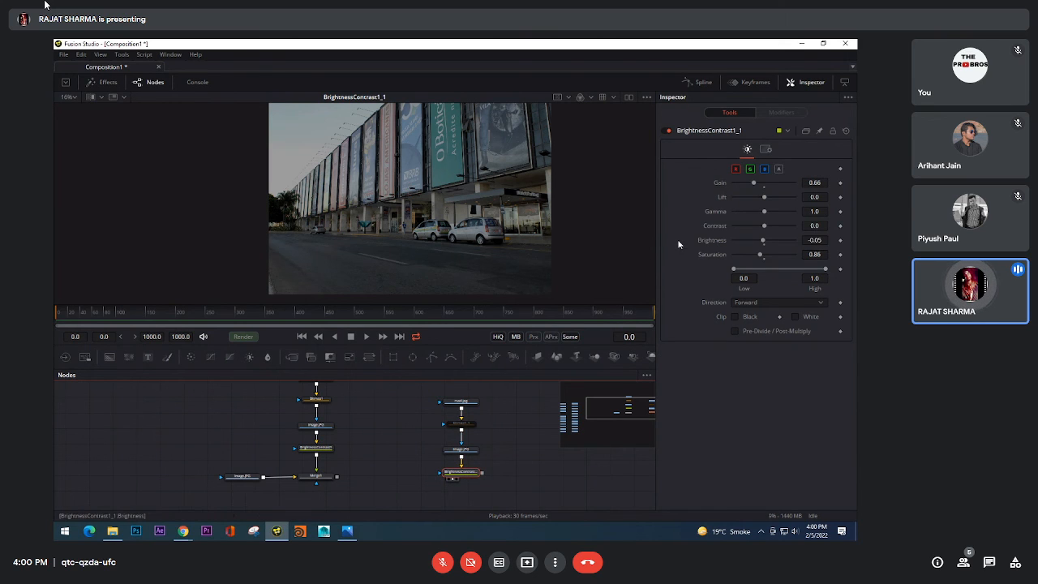
double_click(770, 184)
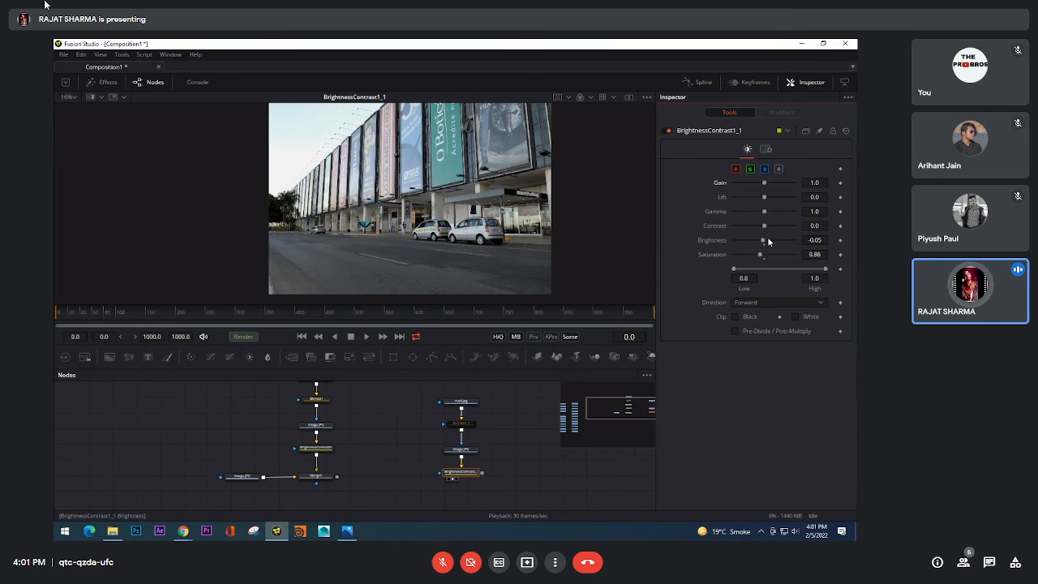
double_click(765, 253)
double_click(764, 240)
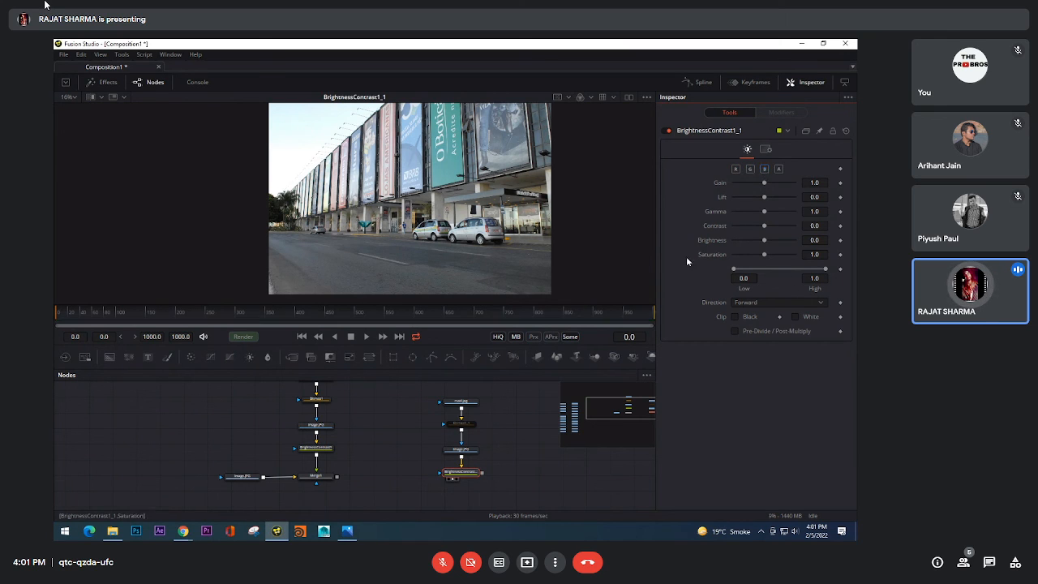
left_click(782, 170)
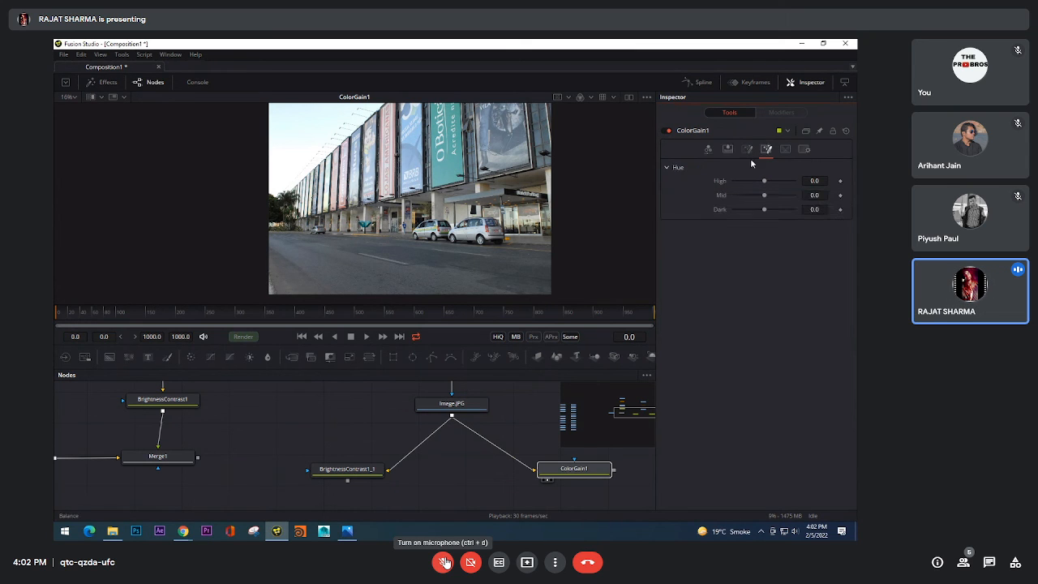
Step: Look through ColorGain1's Ranges and common Settings, and return to its Gain, Lift and Gamma controls
left_click(786, 150)
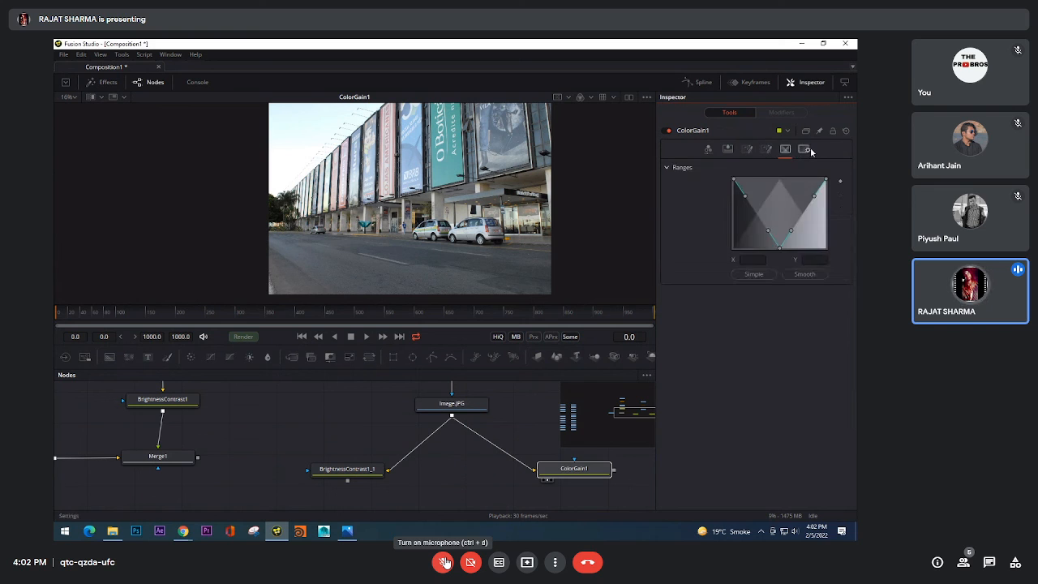
left_click(804, 149)
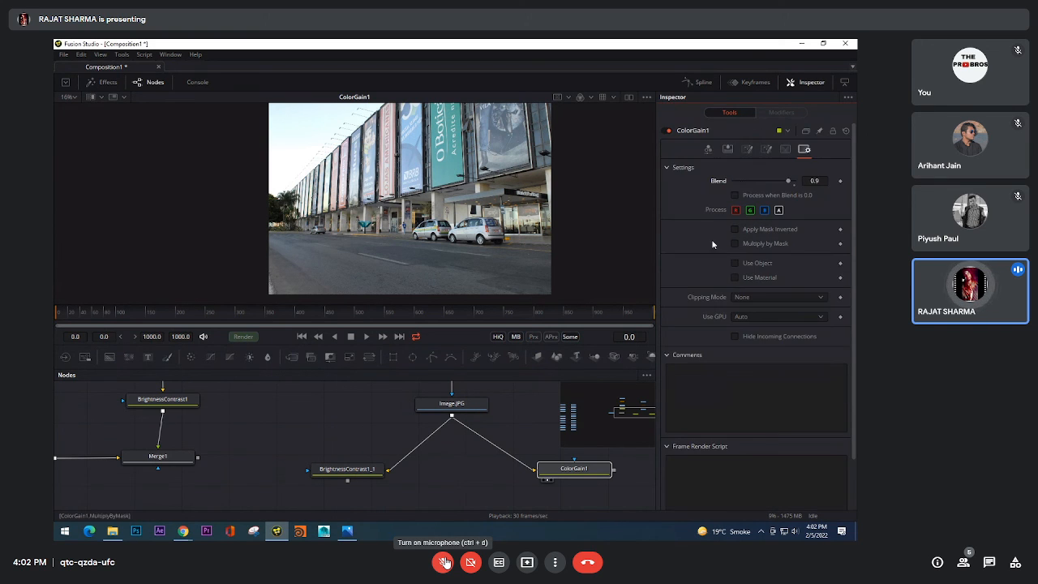
left_click(710, 151)
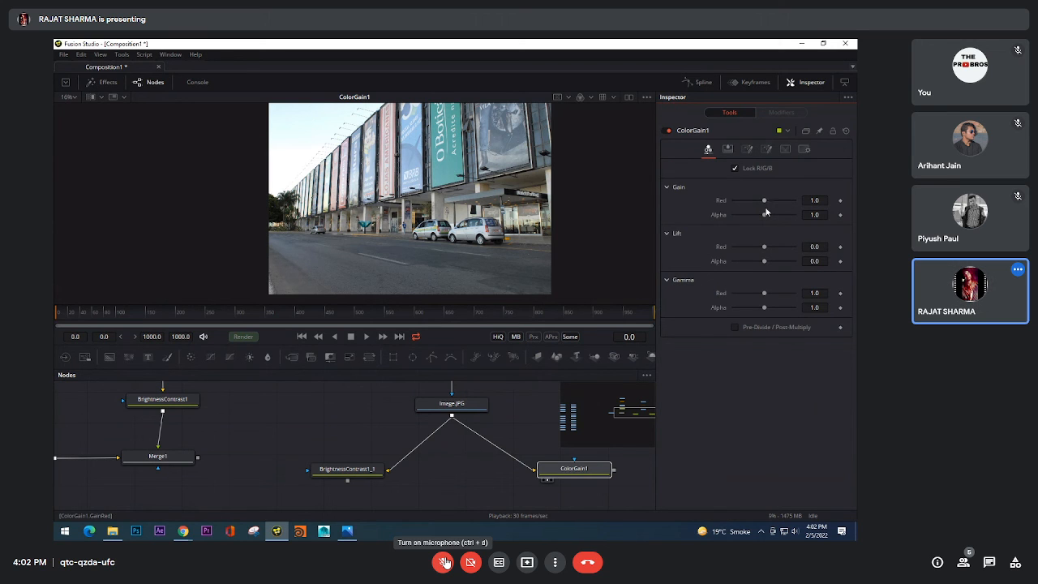
Step: Try ColorGain1's alpha Gain at 0.0 and alpha Lift at -1.0, and reset them to 1.0 and 0.0
left_click_drag(764, 213, 719, 215)
left_click_drag(764, 261, 718, 263)
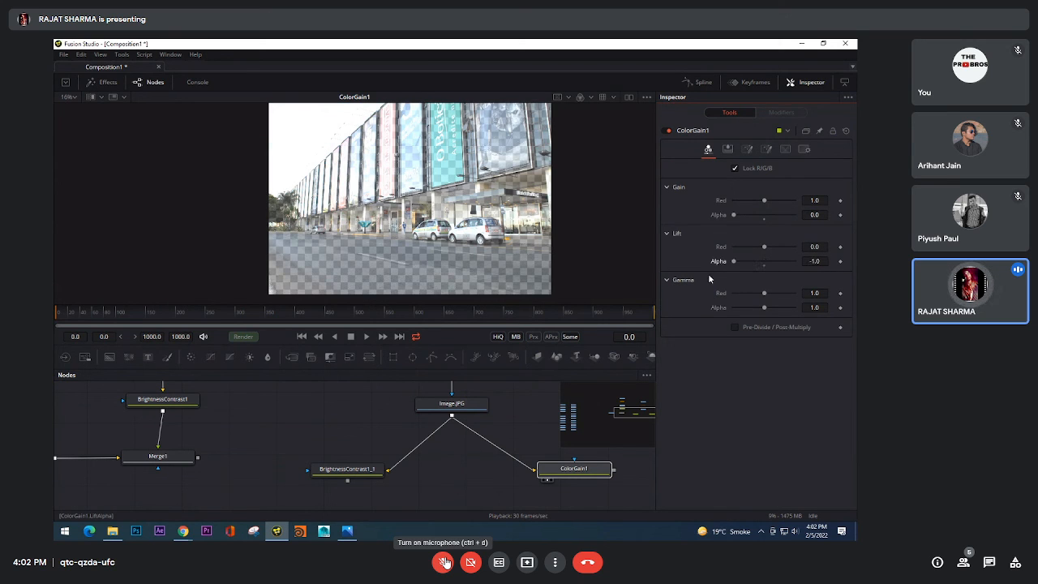
left_click(764, 313)
left_click(764, 266)
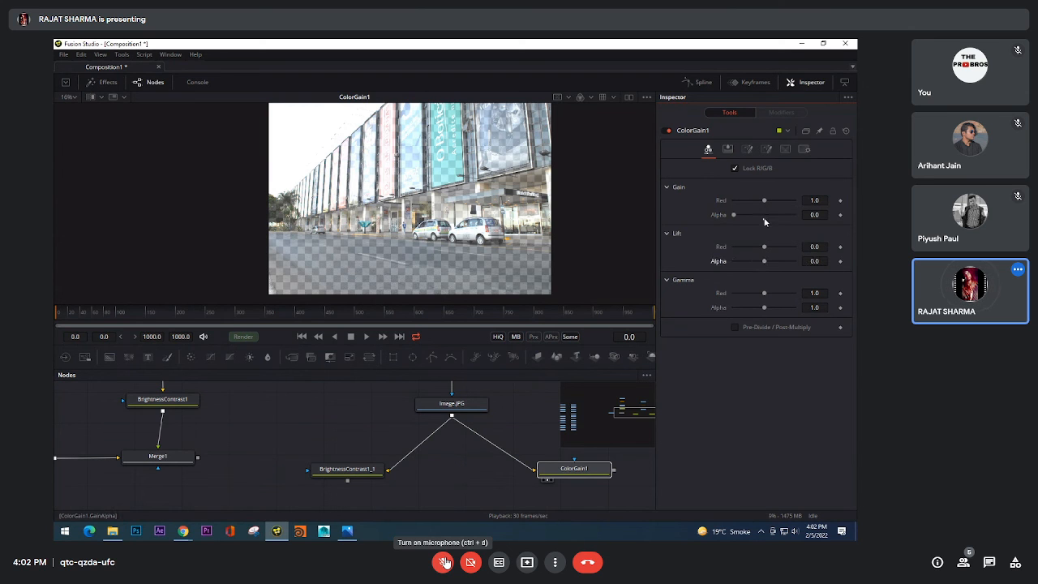
left_click(764, 219)
left_click_drag(765, 215, 736, 216)
left_click(765, 219)
Step: Revisit ColorGain1's Ranges and Settings, and try alpha Gain at 0.0 once more before resetting it to 1.0
left_click(785, 149)
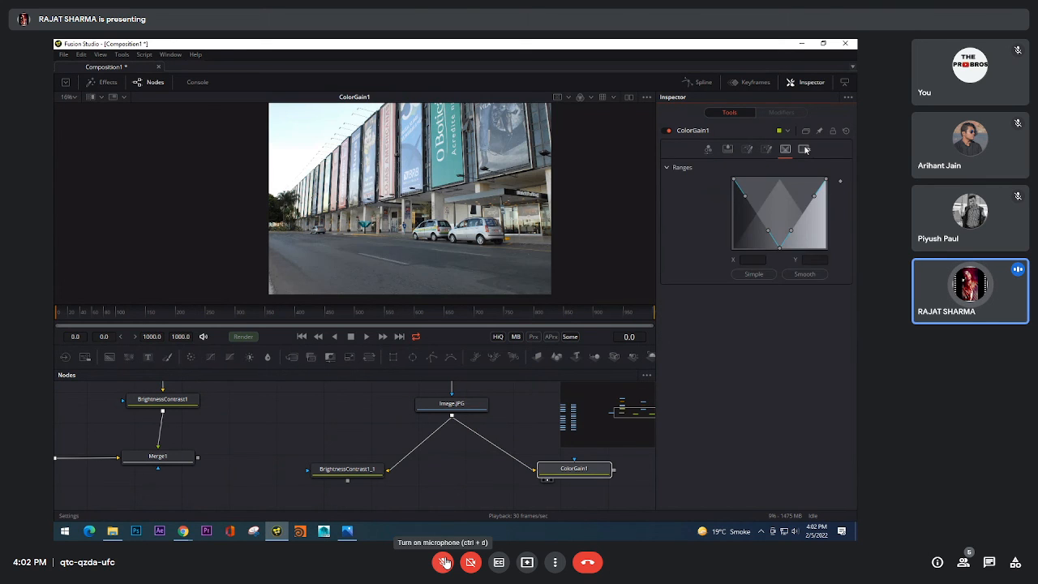
left_click(804, 149)
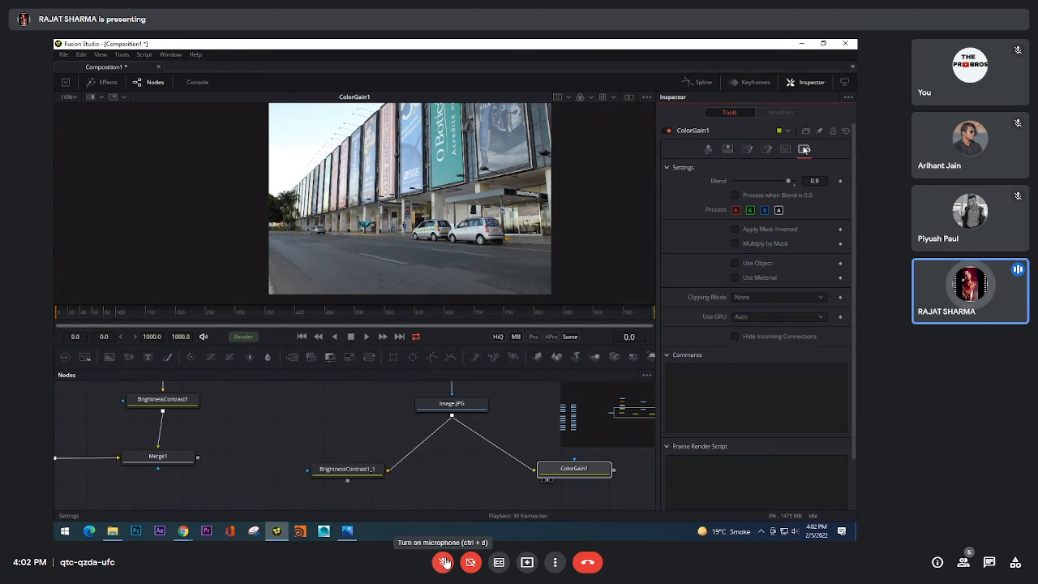
left_click(710, 149)
left_click_drag(764, 214, 714, 214)
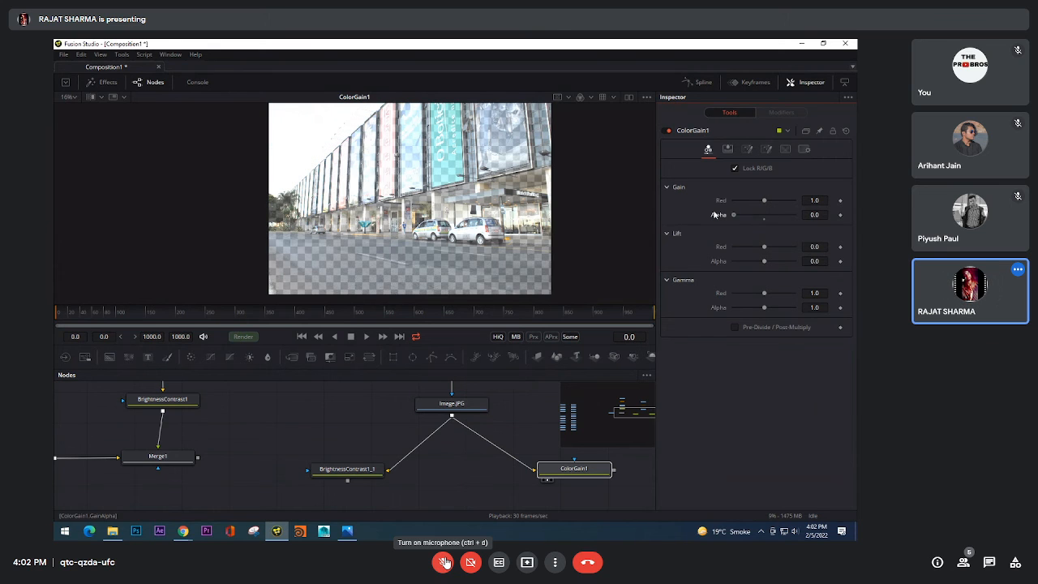
left_click(765, 223)
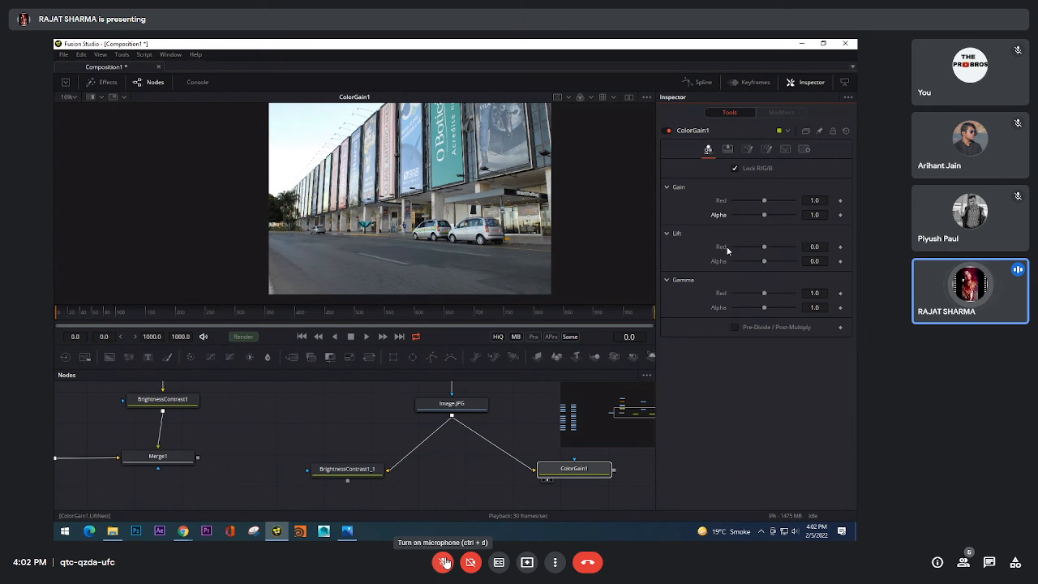
left_click_drag(468, 489, 442, 484)
key("shift+space")
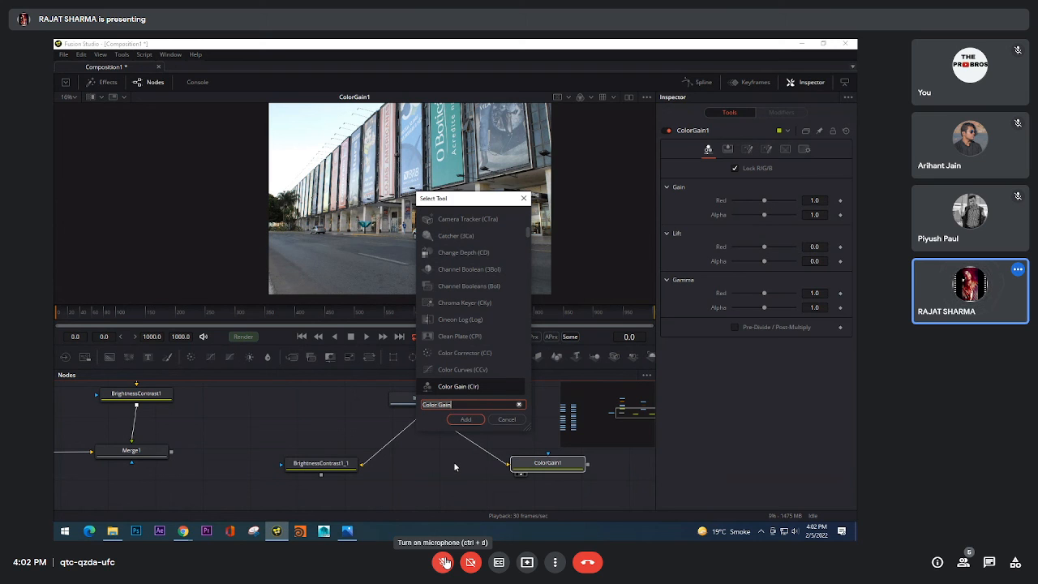
left_click(491, 420)
Step: Show BrightnessContrast1_1 in the viewer, and try its Saturation at 0.58 before resetting it to 1.0
left_click(325, 464)
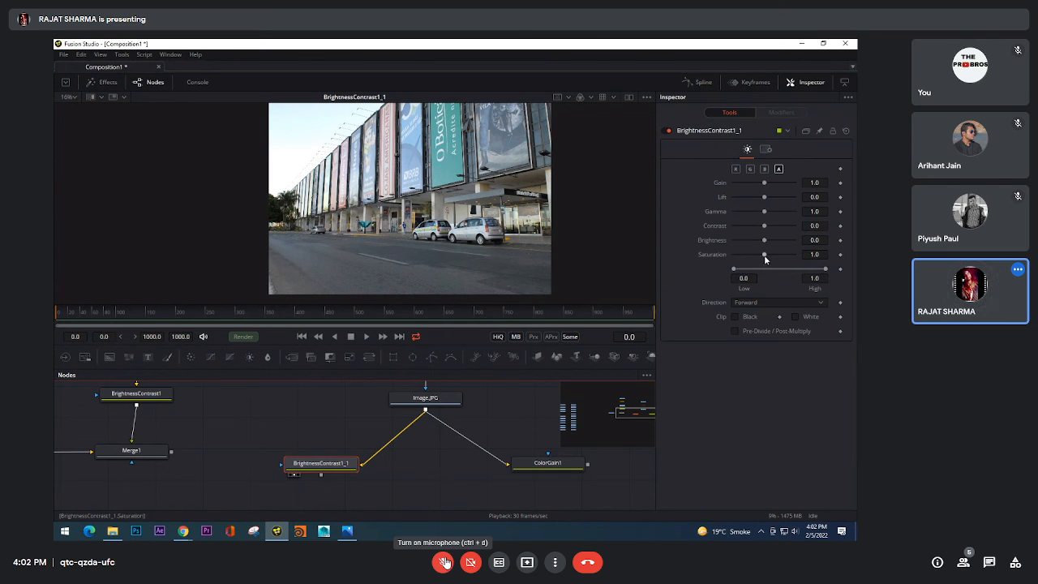
left_click_drag(764, 254, 751, 255)
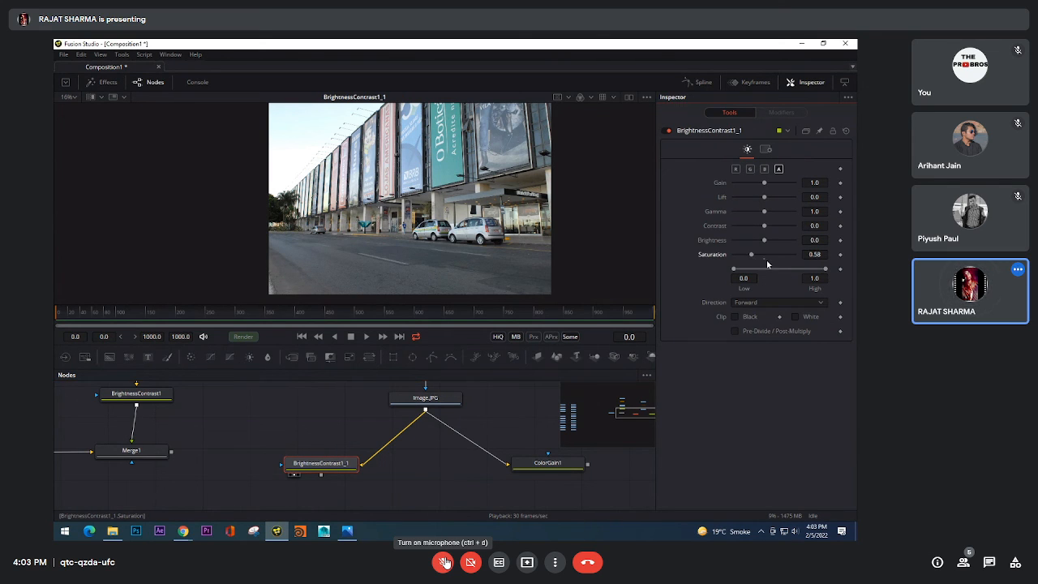
left_click(765, 259)
Step: Set BrightnessContrast1_1's Gain to 0.0, and try its Low/High range with Black clipping before restoring 0.0, 1.0 and no clipping
left_click_drag(764, 183, 731, 181)
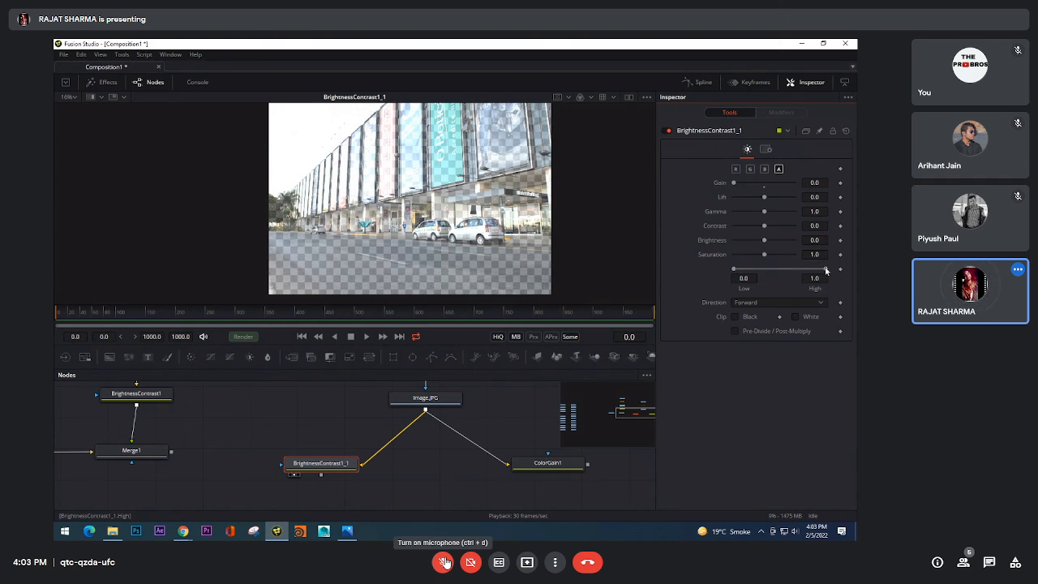
left_click_drag(802, 274, 828, 273)
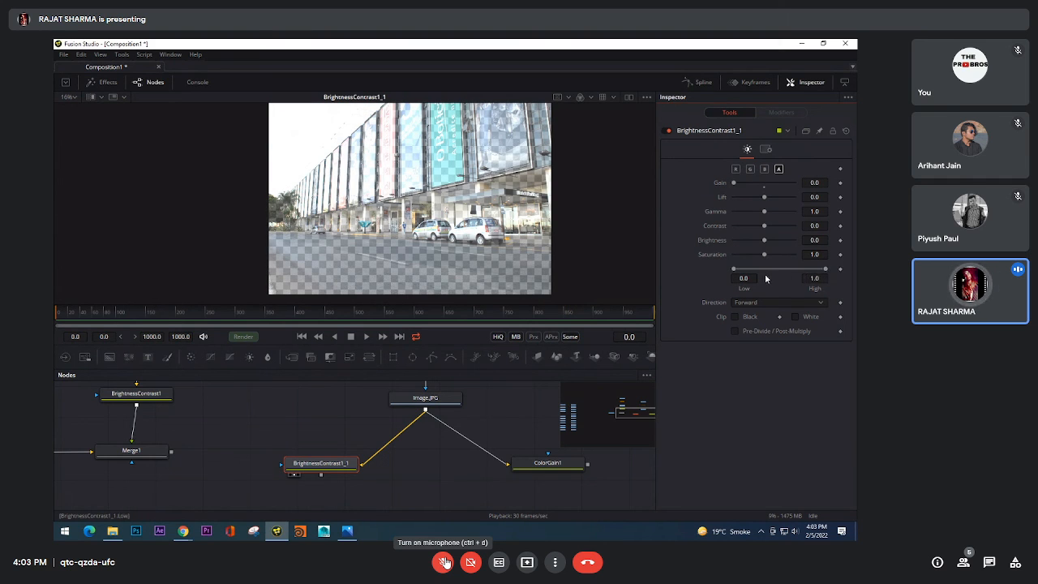
mouse_move(735, 271)
left_mouse_down()
mouse_move(766, 277)
mouse_move(727, 271)
mouse_move(789, 273)
mouse_move(742, 276)
mouse_move(760, 266)
mouse_move(730, 283)
left_mouse_up()
left_click(735, 319)
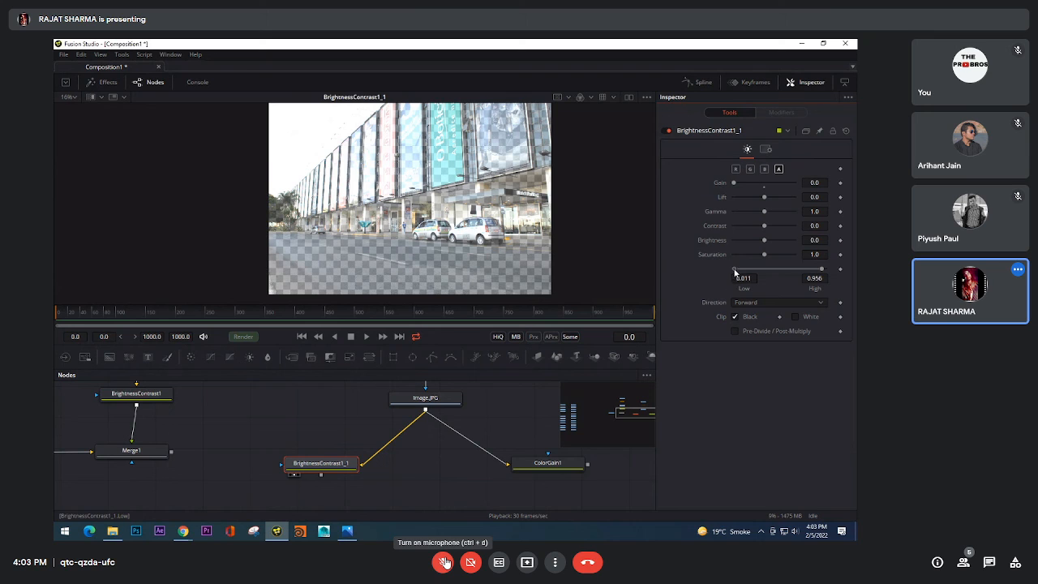
left_click_drag(822, 271, 831, 273)
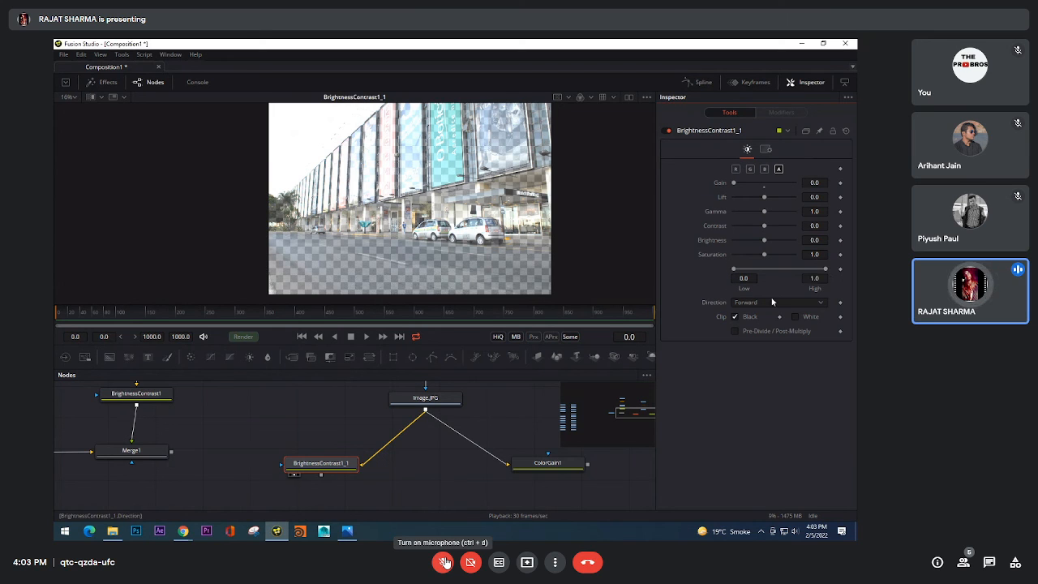
left_click(736, 318)
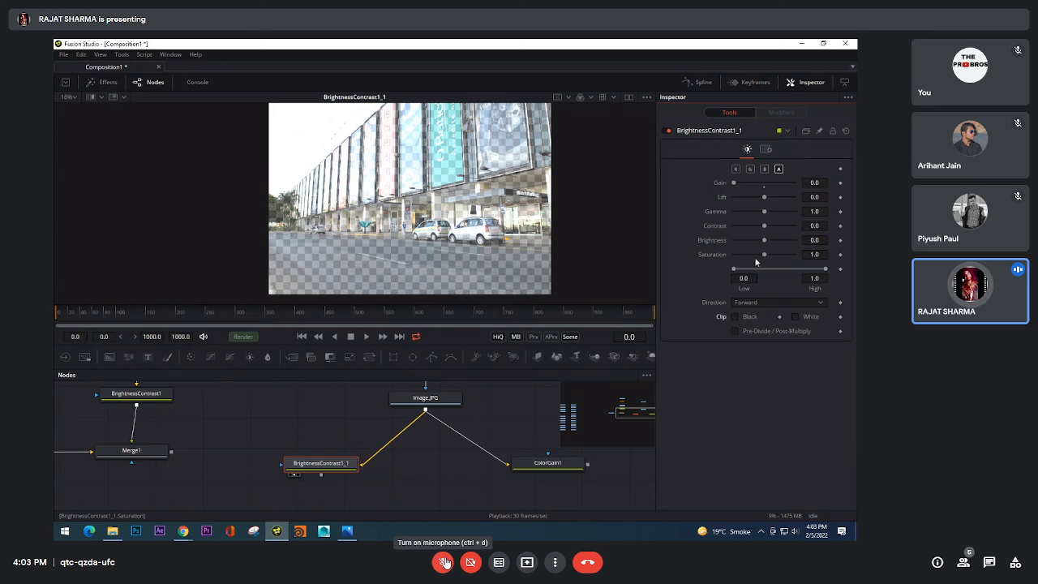
Step: Try BrightnessContrast1_1's Lift, Gamma, Contrast, Brightness, Saturation and Pre-Divide / Post-Multiply on the alpha channel, resetting each to its default
left_click(763, 202)
mouse_move(763, 211)
left_mouse_down()
mouse_move(723, 212)
mouse_move(726, 226)
mouse_move(819, 222)
left_mouse_up()
left_click(765, 217)
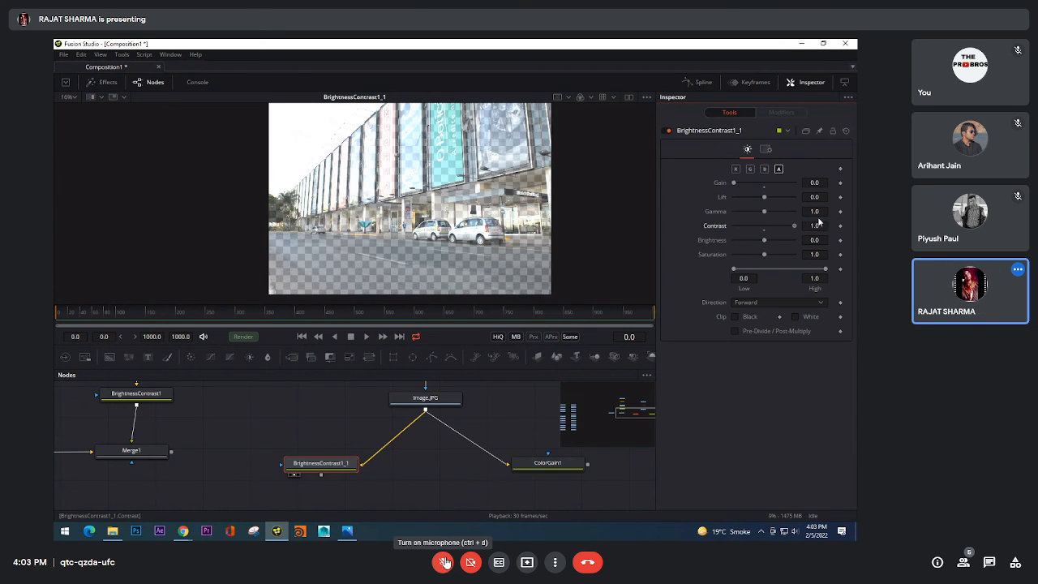
left_click(764, 231)
left_click_drag(764, 241, 718, 257)
left_click(764, 246)
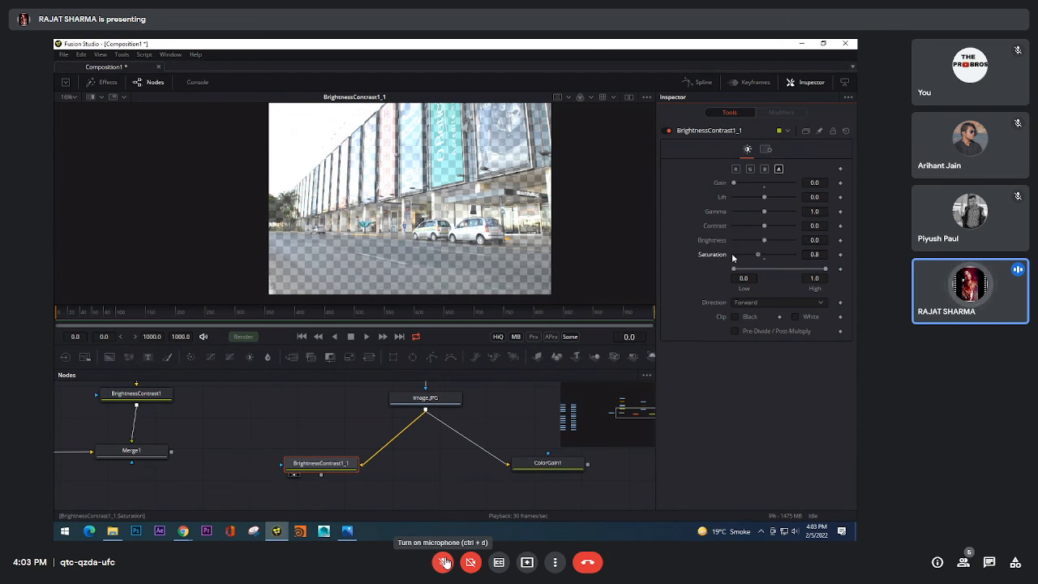
left_click(765, 259)
left_click(734, 331)
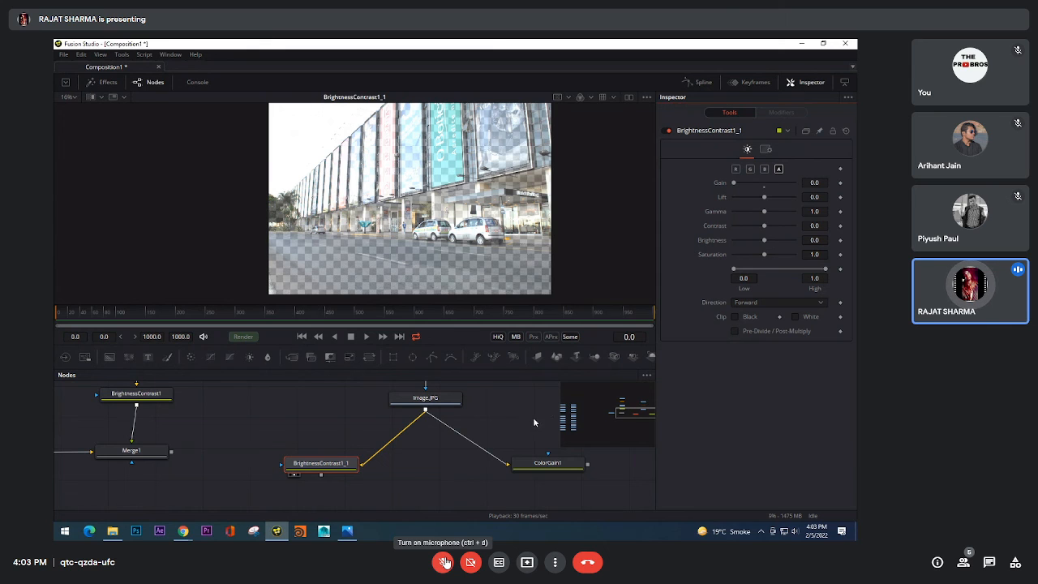
Step: Add an Auto Gain node to the node graph
left_click_drag(533, 417, 502, 419)
key("shift+space")
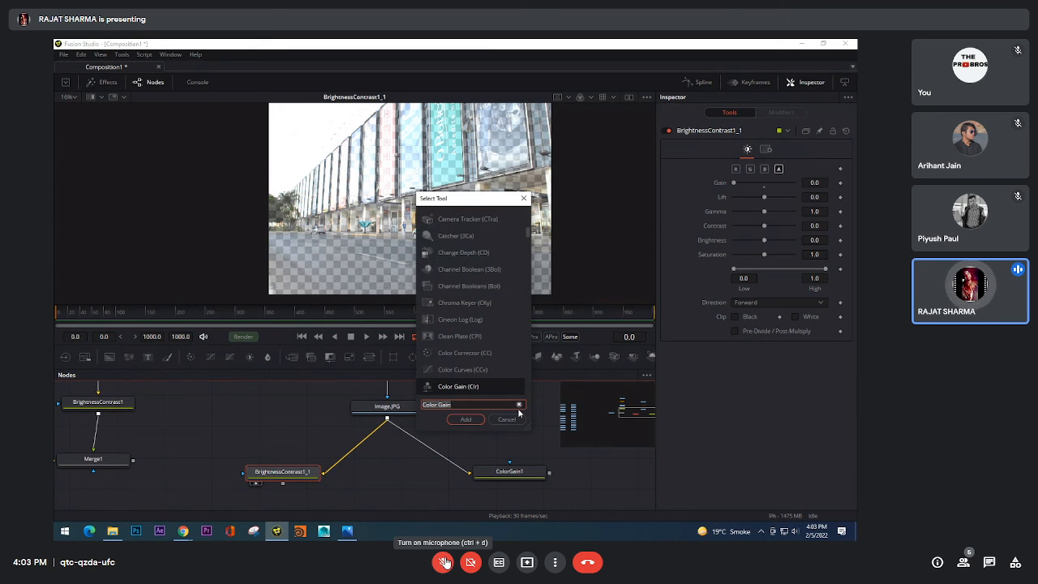
type("colo")
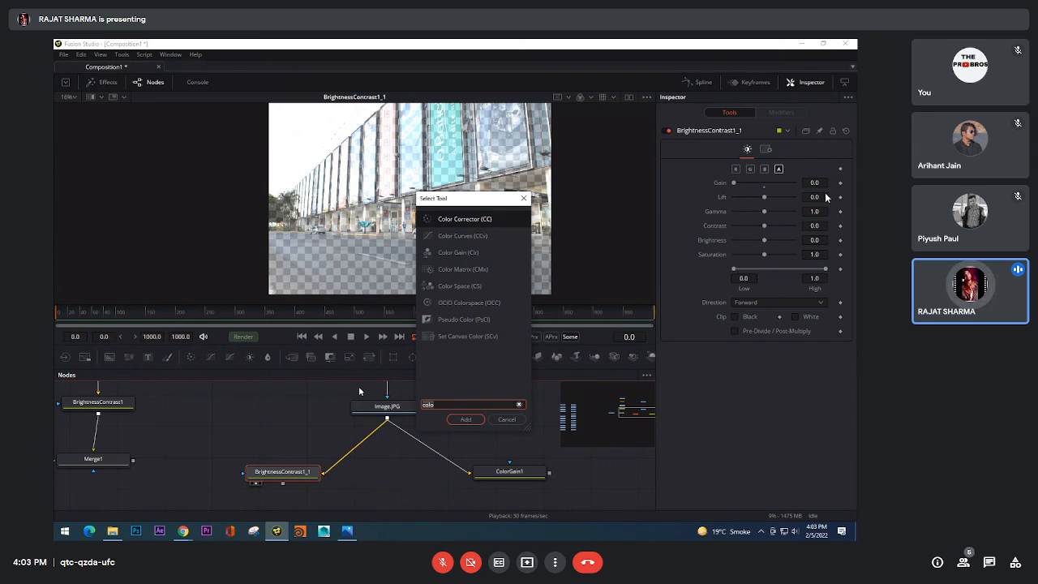
type("aut")
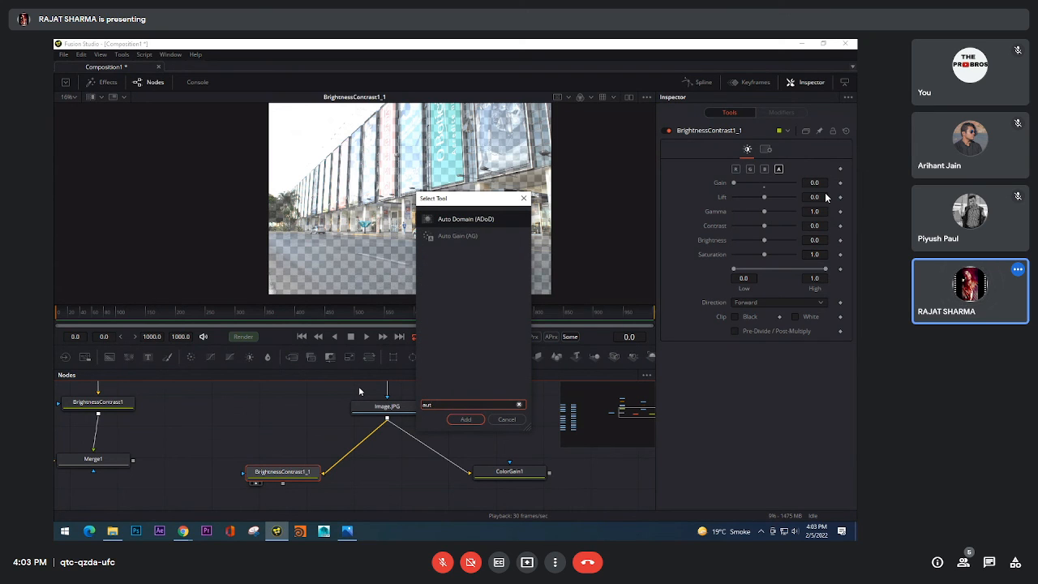
key("Down")
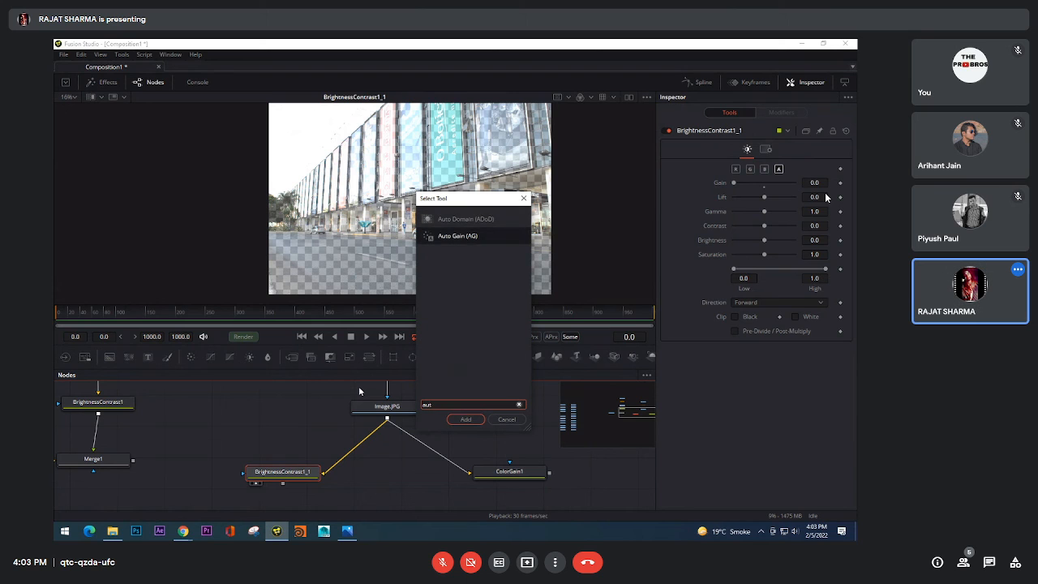
key("Return")
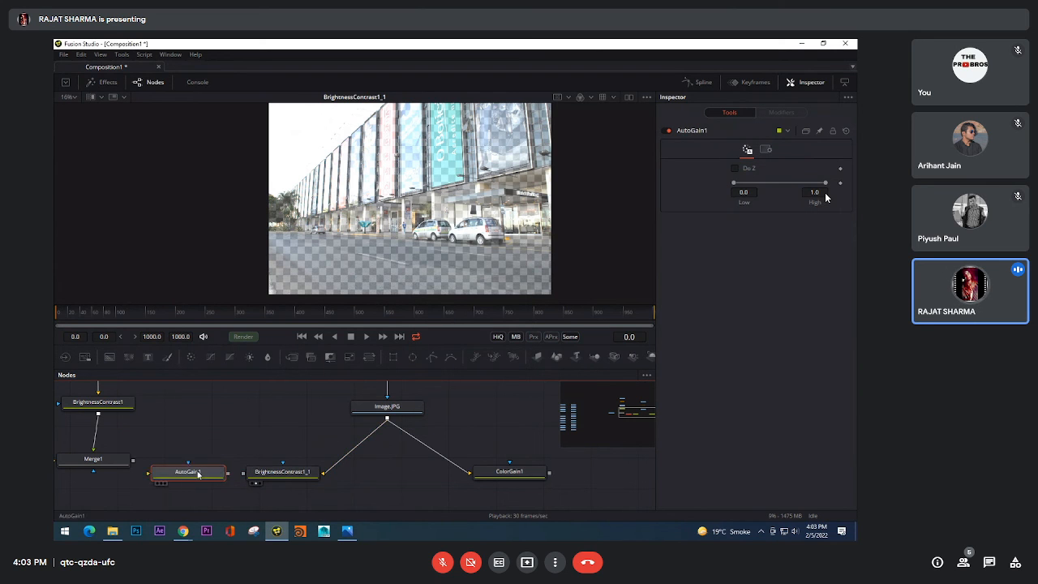
Step: Move AutoGain1 above BrightnessContrast1_1, examine its controls and Settings, and delete the node
left_click_drag(187, 471, 255, 423)
left_click(767, 148)
left_click(747, 149)
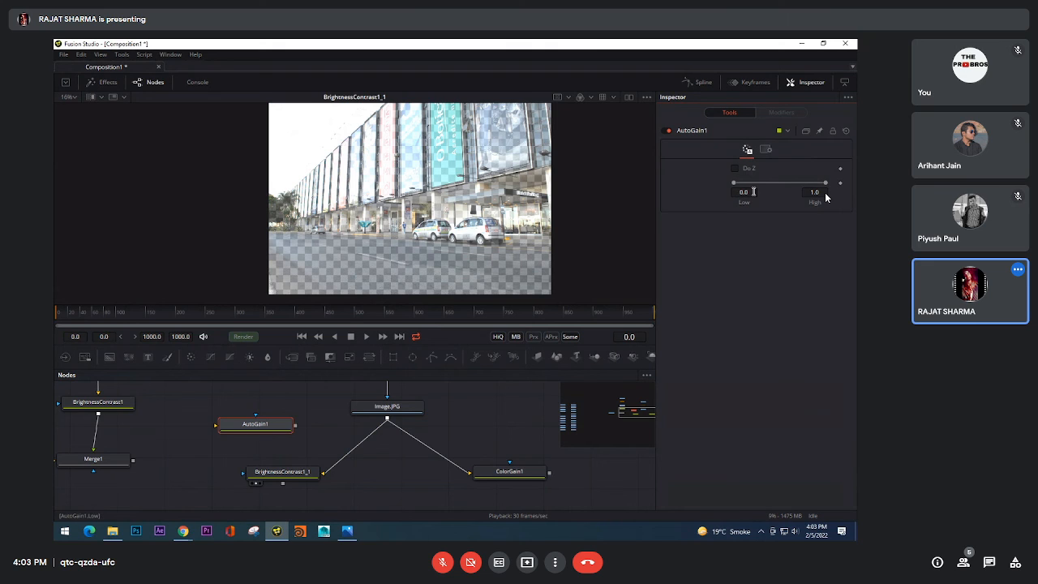
left_click(766, 149)
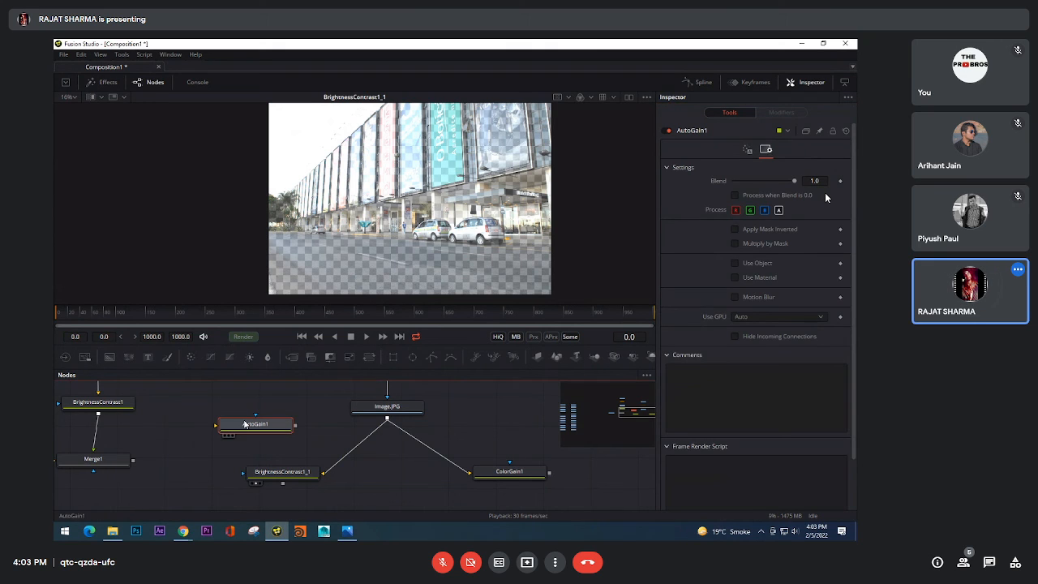
key("Delete")
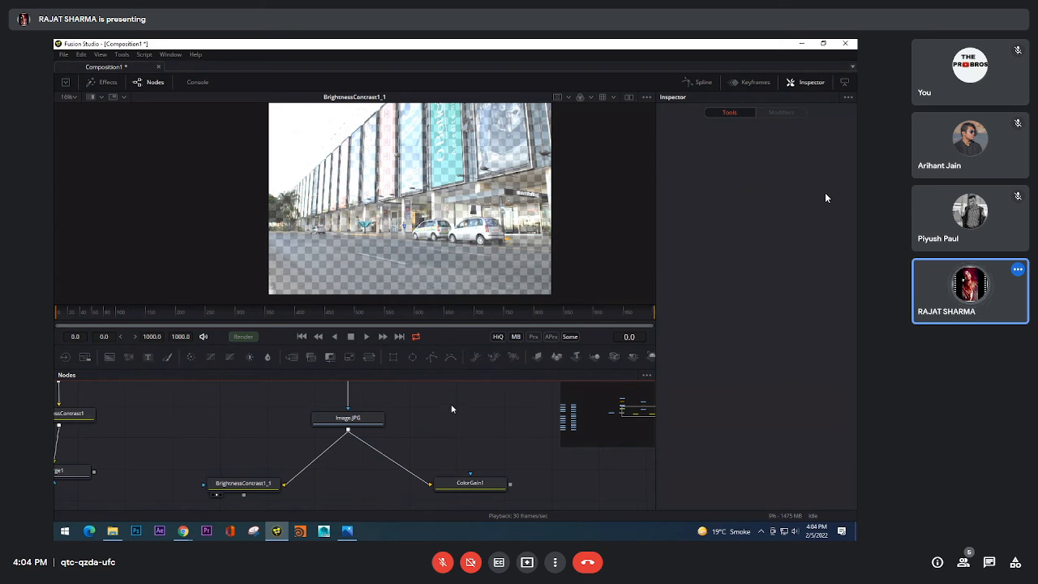
key("shift+space")
type("gain")
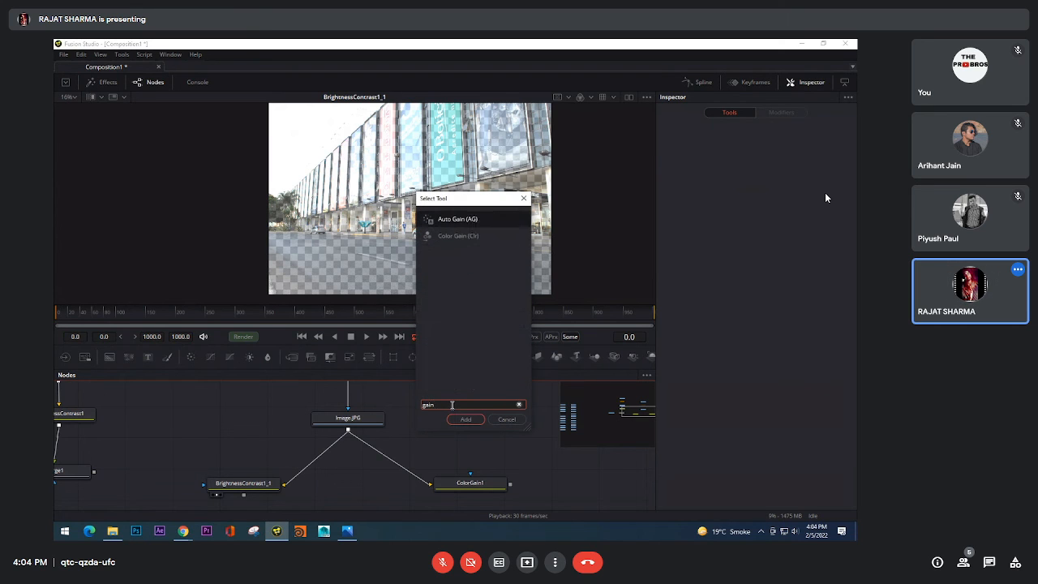
key("BackSpace")
key("BackSpace")
key("BackSpace")
key("BackSpace")
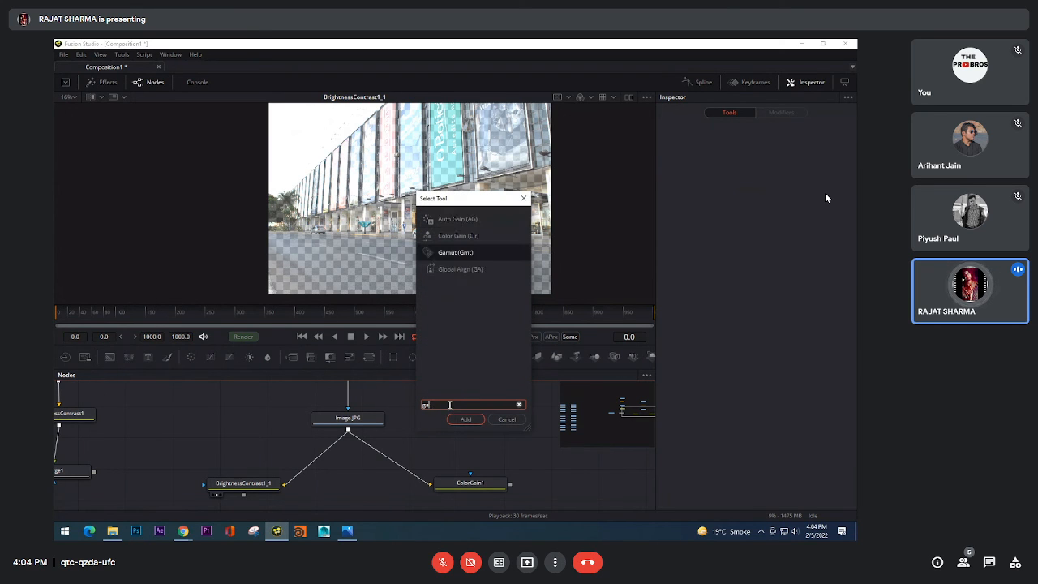
left_click(504, 419)
Step: Add a Color Corrector node, connect Image.JPG to its input and show its output in the viewer
right_click(443, 428)
mouse_move(500, 266)
mouse_move(612, 292)
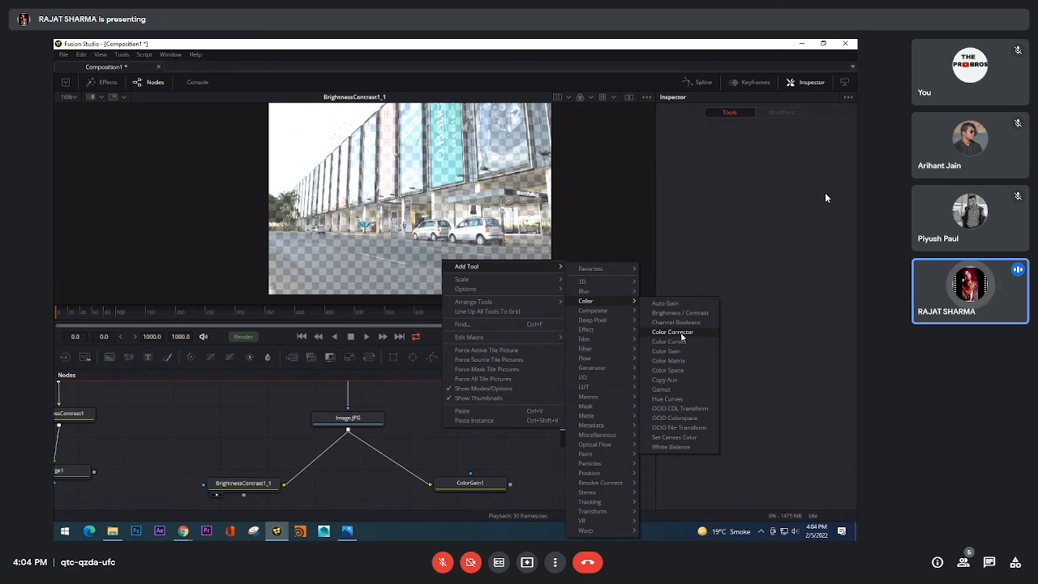
left_click(672, 331)
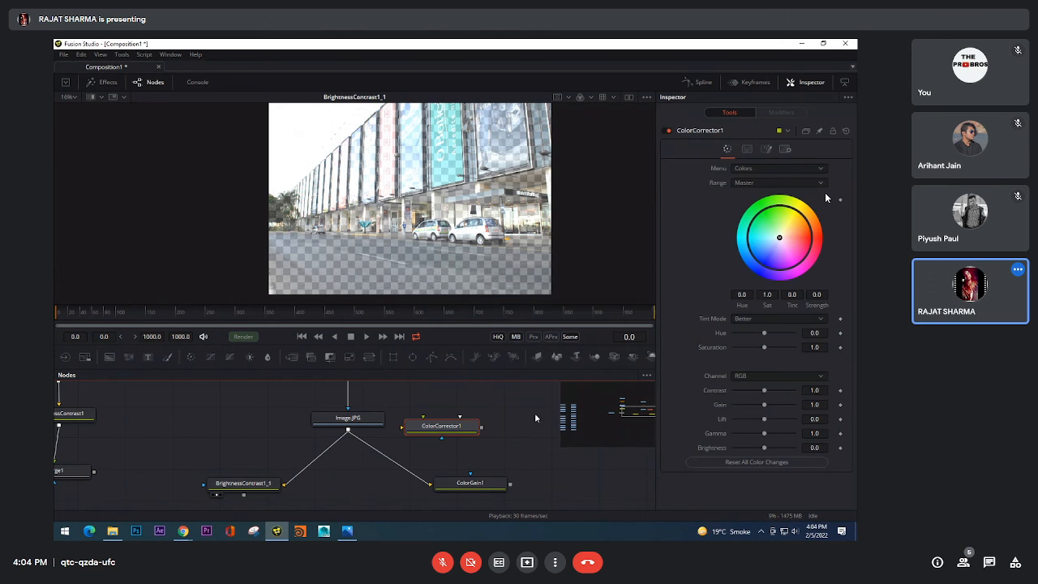
left_click_drag(428, 434, 483, 433)
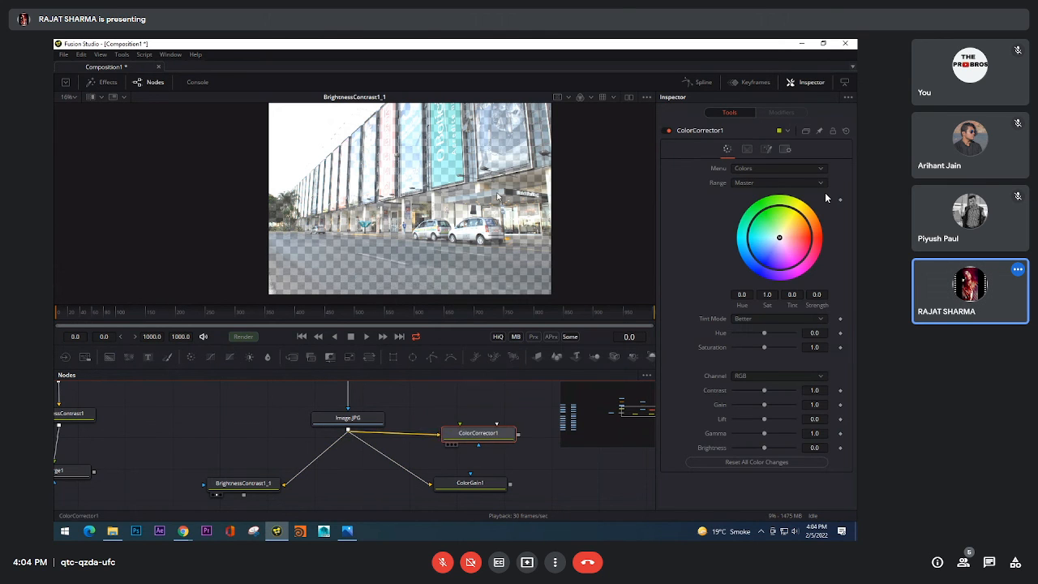
key("2")
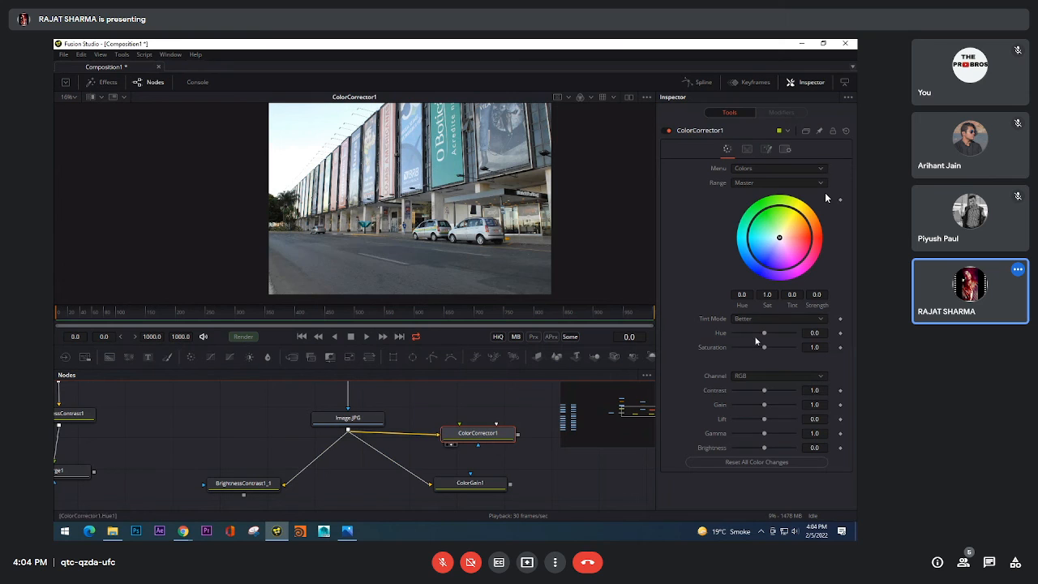
Step: Examine ColorCorrector1's Channel, Menu and Tint Mode choices and its additional options
left_click(759, 377)
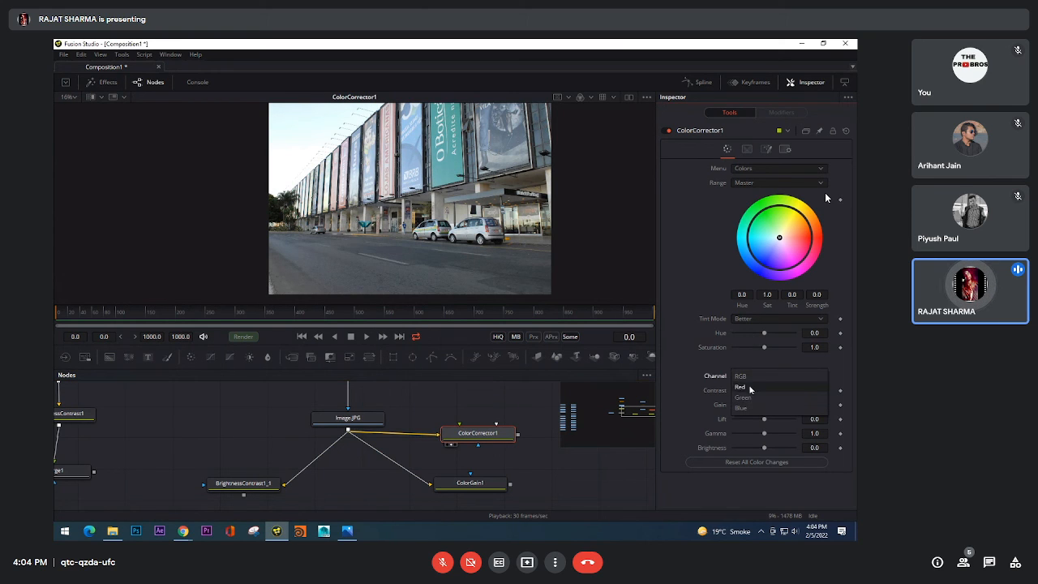
left_click(709, 369)
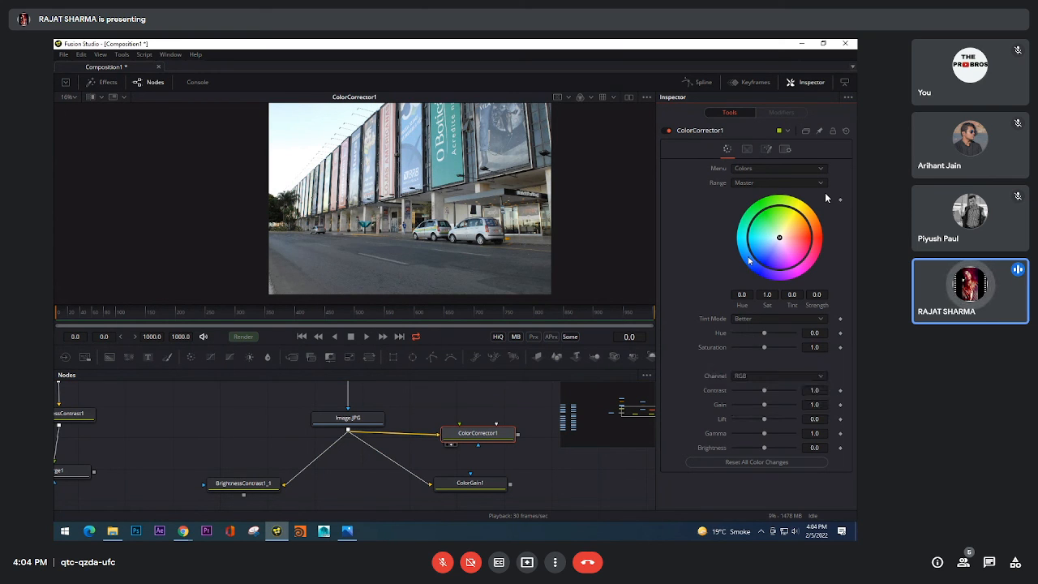
left_click(744, 169)
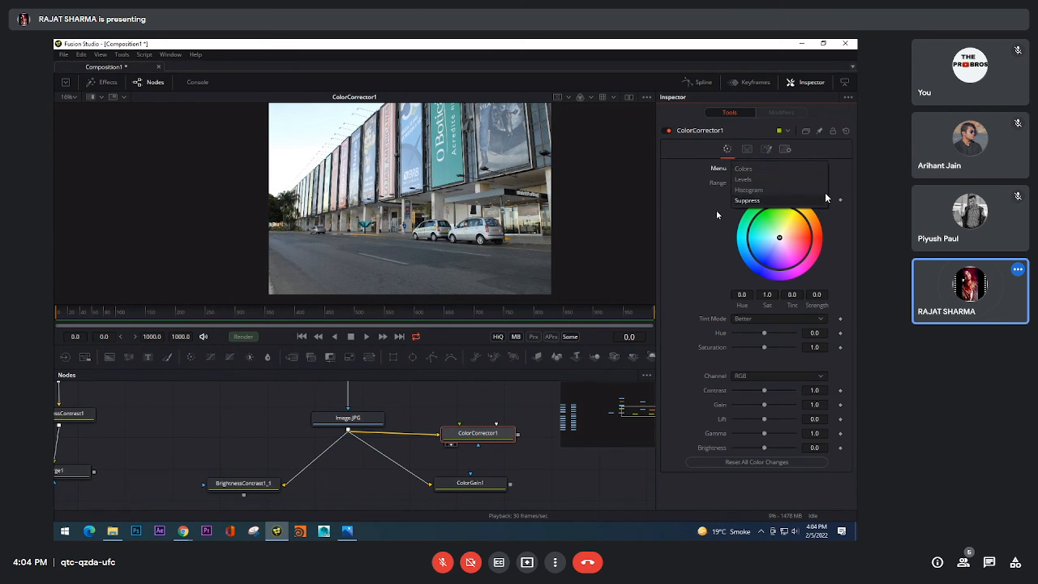
left_click(744, 169)
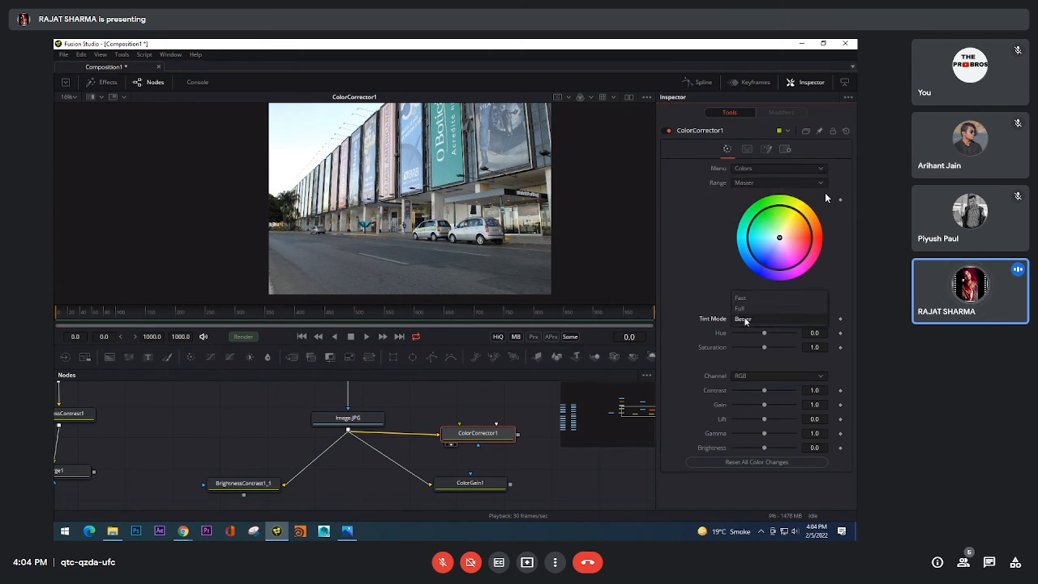
left_click(746, 149)
left_click(767, 150)
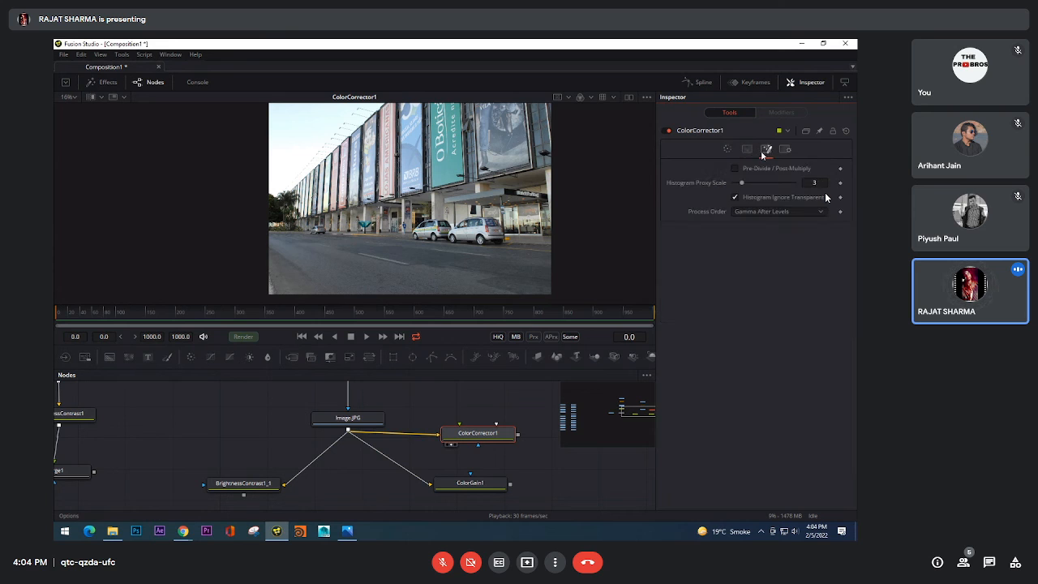
Step: Set the Channel of ColorCorrector1's Ranges to Alpha
left_click(747, 149)
left_click(760, 182)
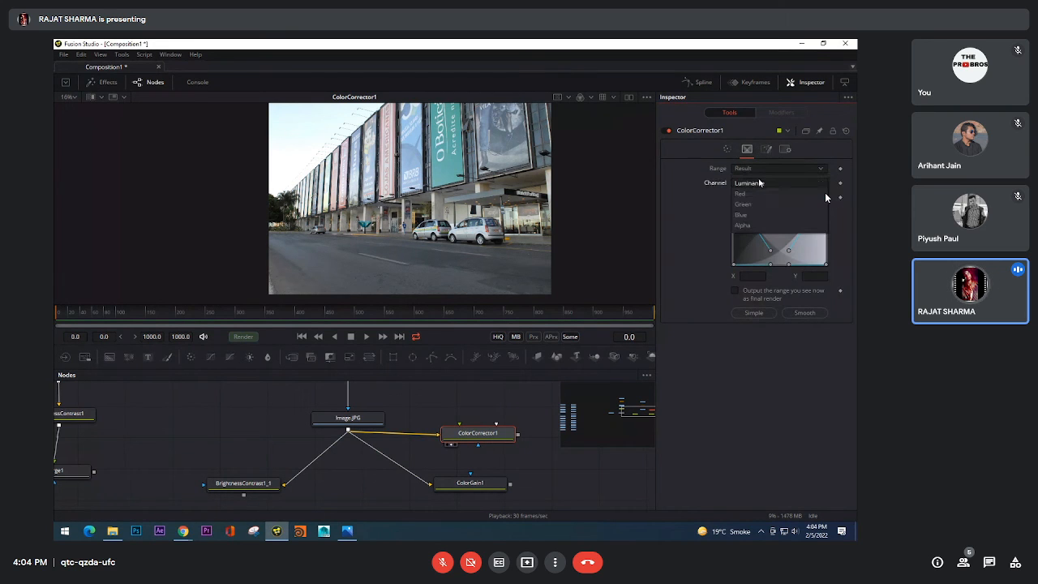
left_click(760, 182)
left_click(760, 182)
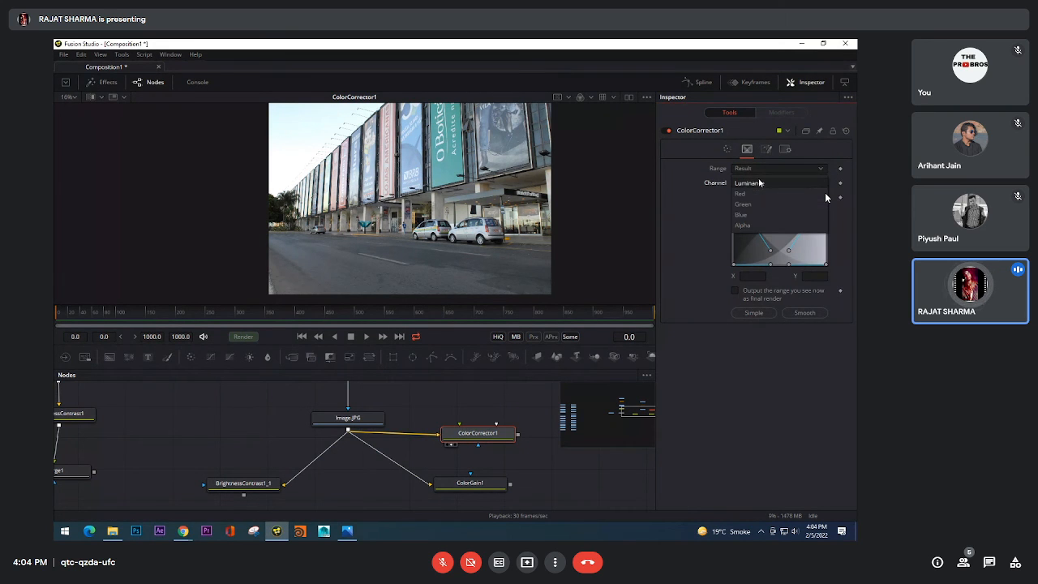
left_click(759, 229)
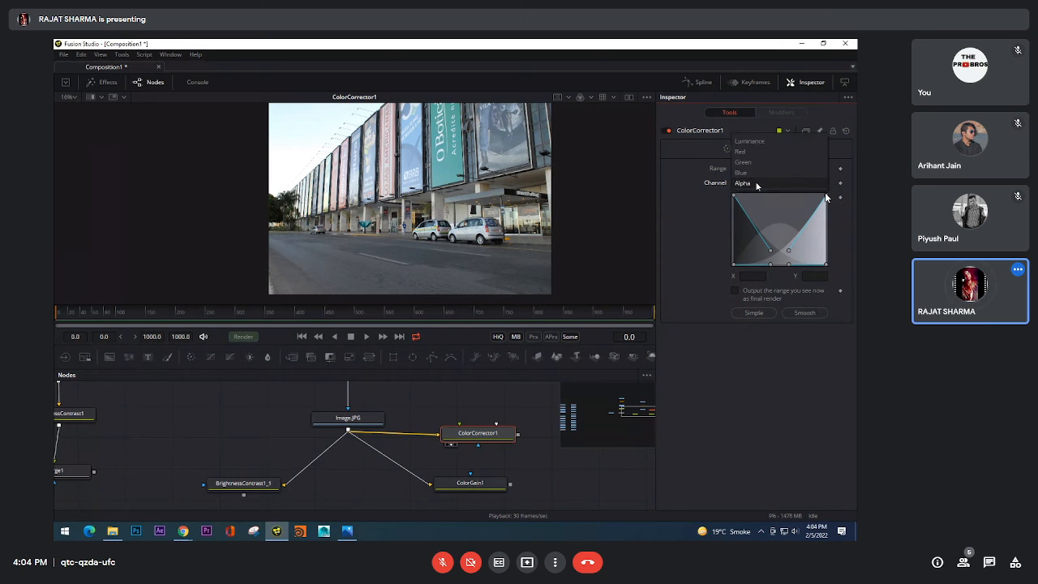
Step: Review ColorCorrector1's Options, Settings and Ranges, and return to its main colour controls
left_click(766, 150)
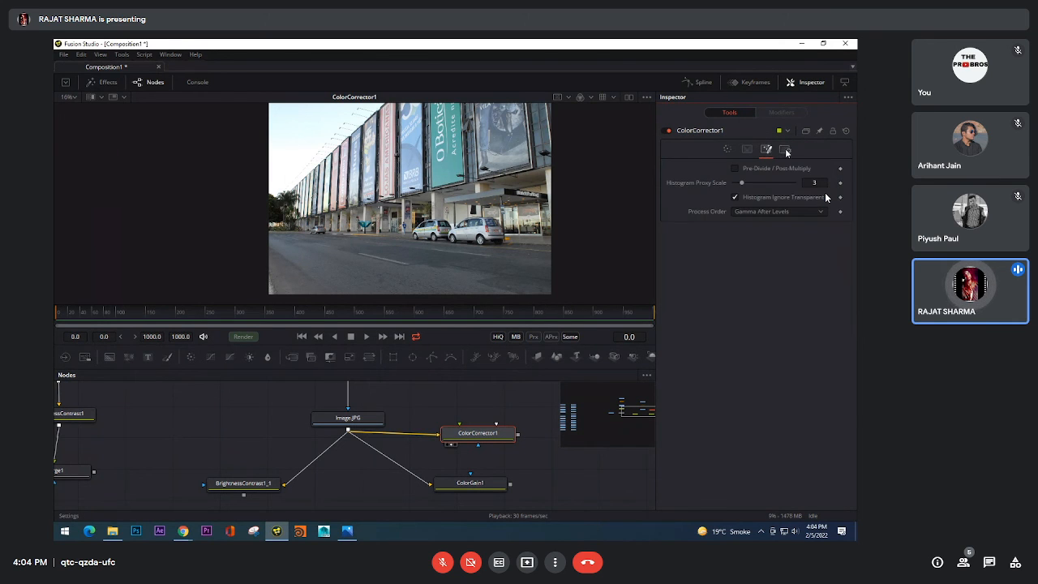
left_click(785, 149)
left_click(766, 150)
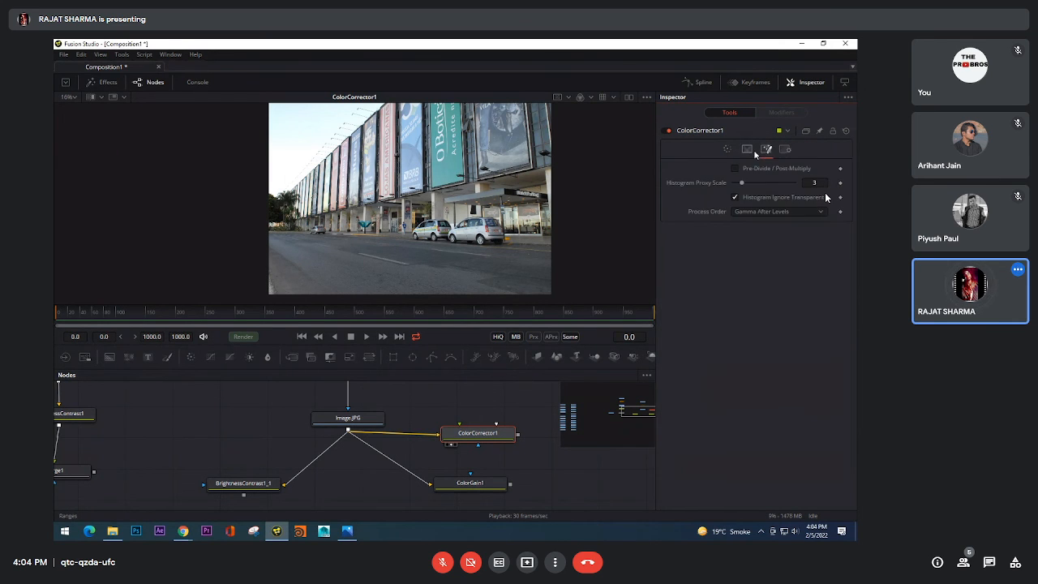
left_click(747, 149)
left_click(727, 149)
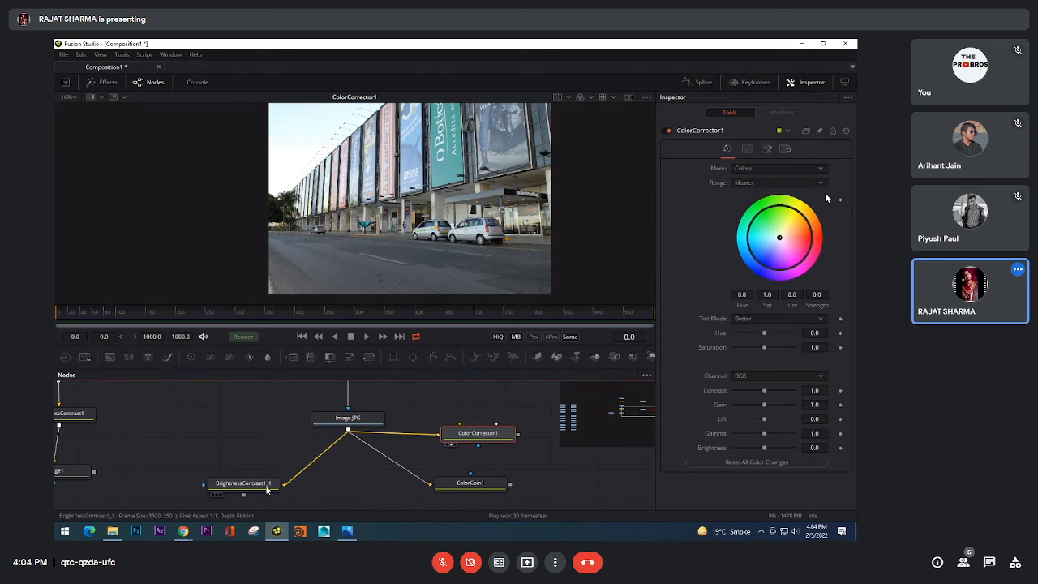
Step: Display BrightnessContrast1_1 in the viewer and paste a copy of the node after it
left_click(215, 494)
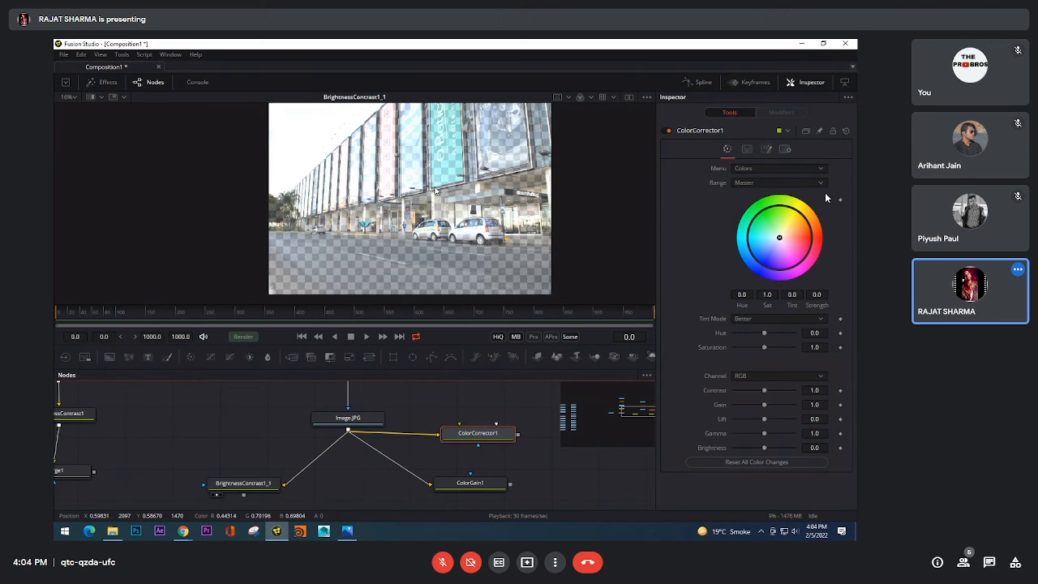
left_click(244, 489)
left_click_drag(337, 466, 395, 424)
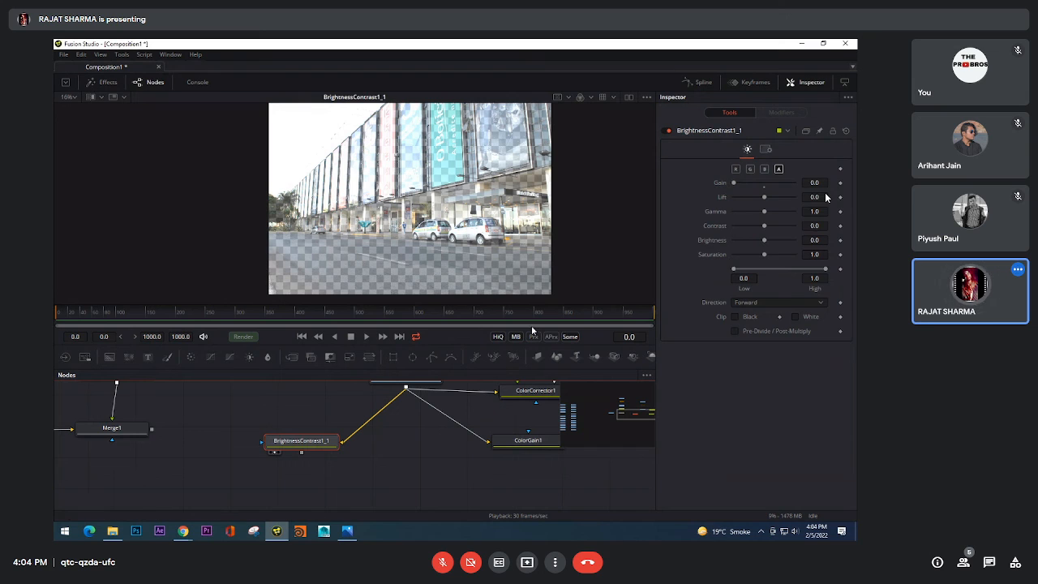
left_click_drag(314, 449, 296, 490)
left_click(327, 468)
key("ctrl+v")
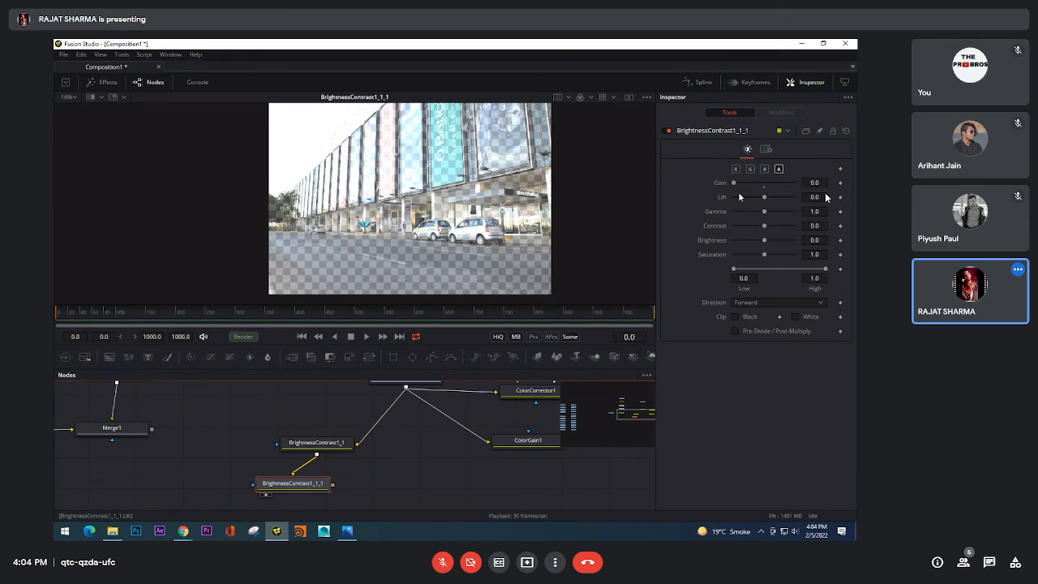
Step: Try Gain 1.0, Gamma 3.48, Saturation 0.0, Lift, Contrast and Brightness -1.0, plus Pre-Divide / Post-Multiply on the copied node, and delete it
left_click_drag(736, 185, 639, 239)
left_click(764, 187)
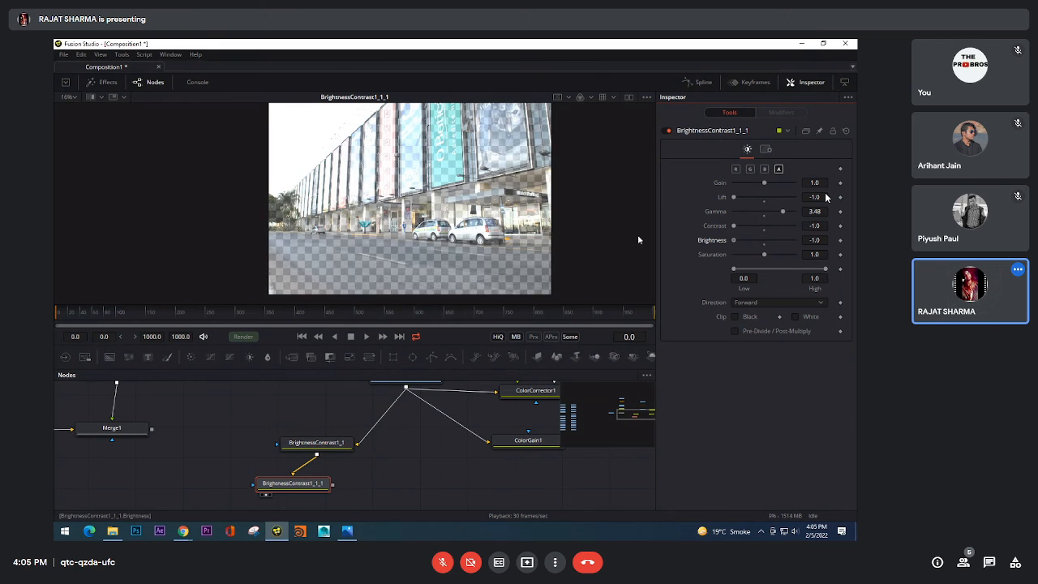
left_click_drag(764, 255, 695, 253)
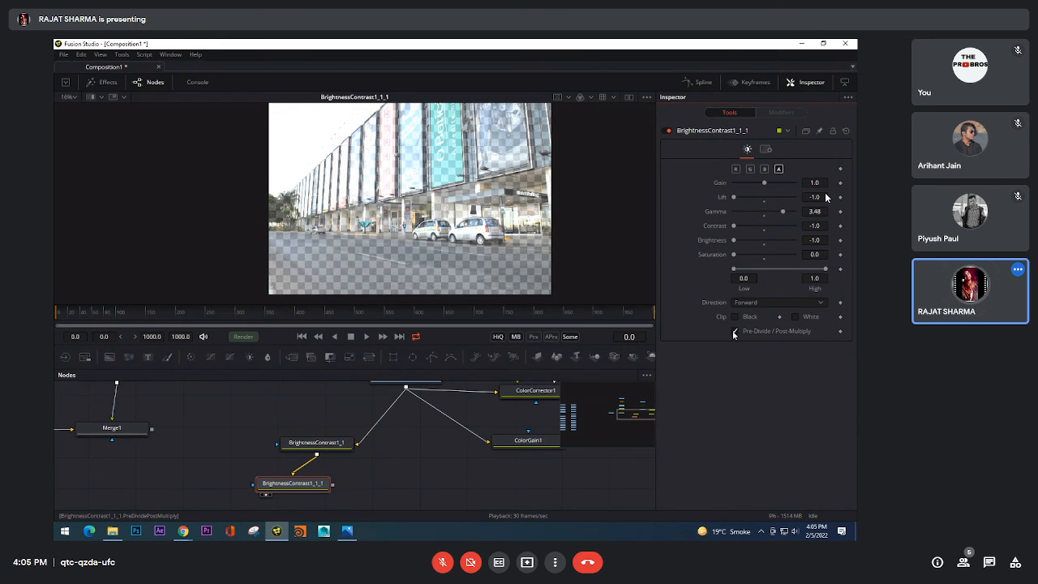
key("Delete")
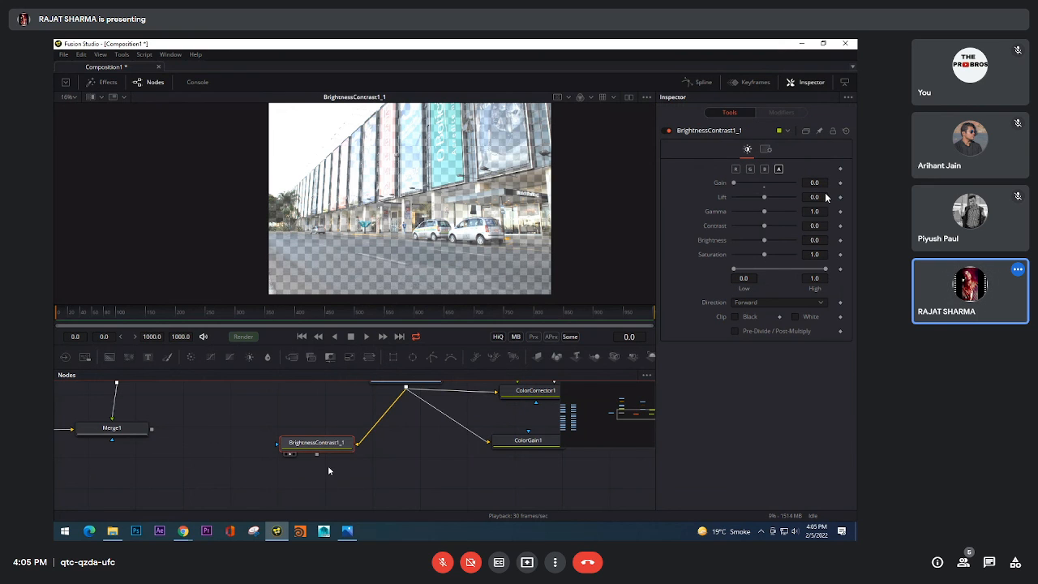
key("shift+space")
type("aut")
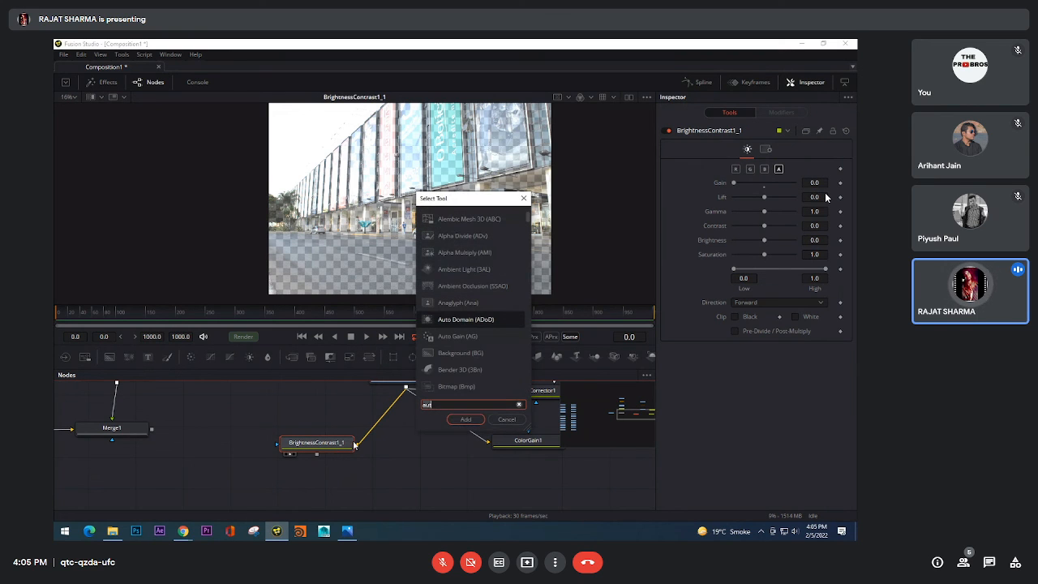
left_click(507, 419)
Step: Add a Color Curves node, connect Image.JPG to it and show its output in the viewer
right_click(421, 448)
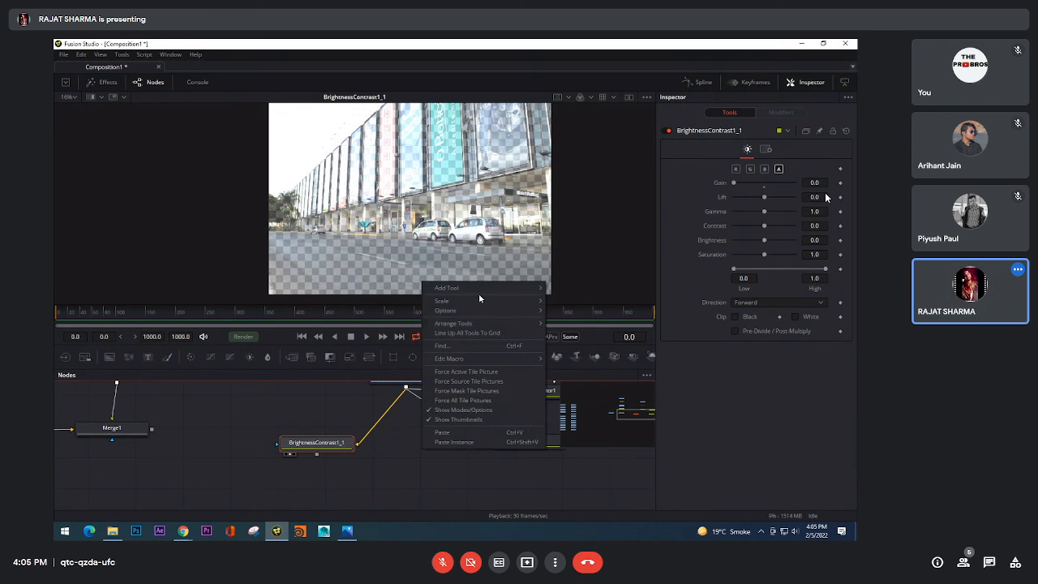
mouse_move(477, 290)
mouse_move(584, 304)
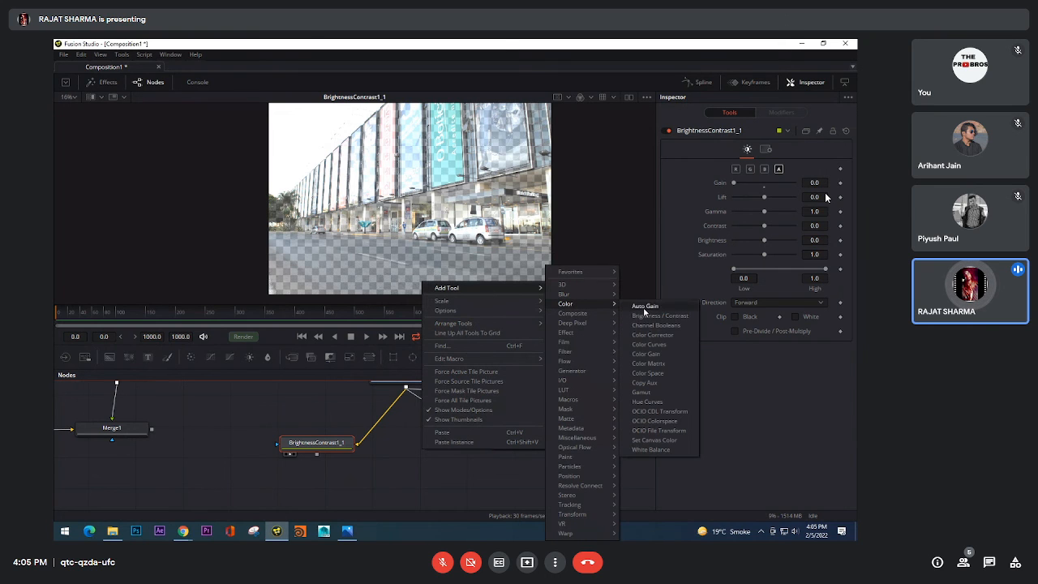
left_click(667, 345)
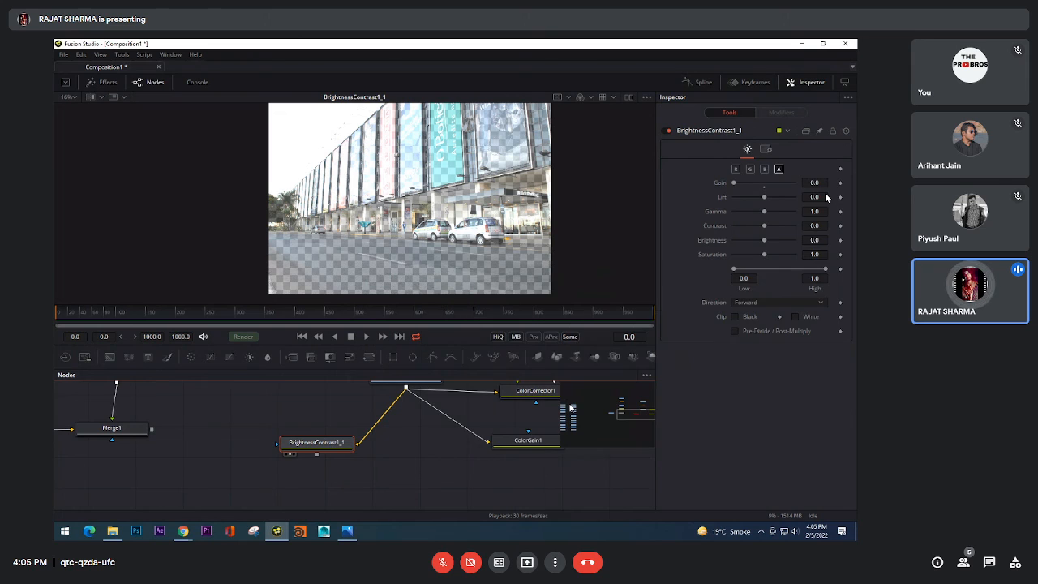
mouse_move(430, 454)
left_mouse_down()
mouse_move(423, 402)
mouse_move(423, 425)
mouse_move(445, 452)
left_mouse_up()
key("2")
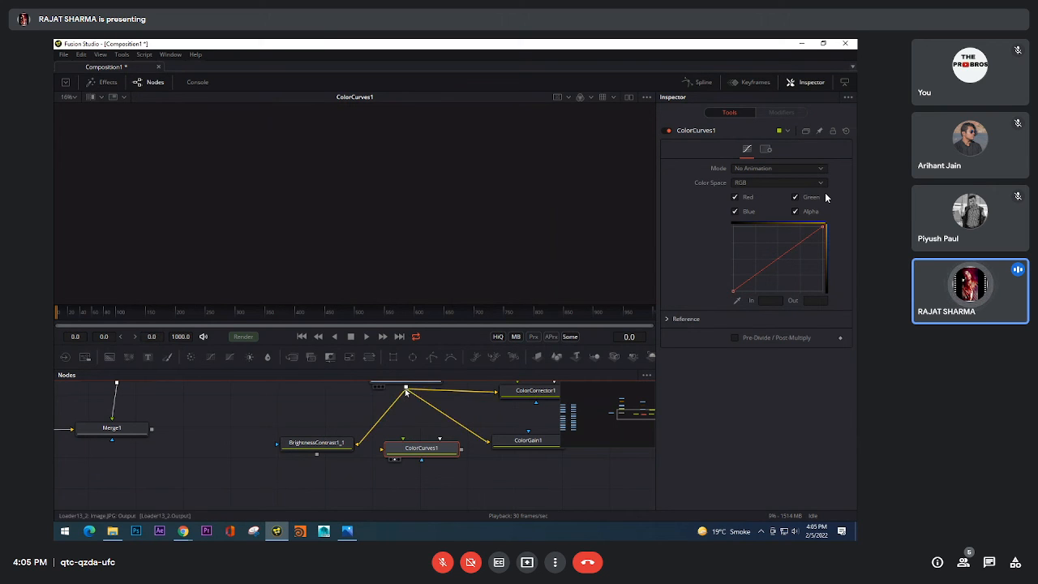
left_click_drag(427, 444, 428, 444)
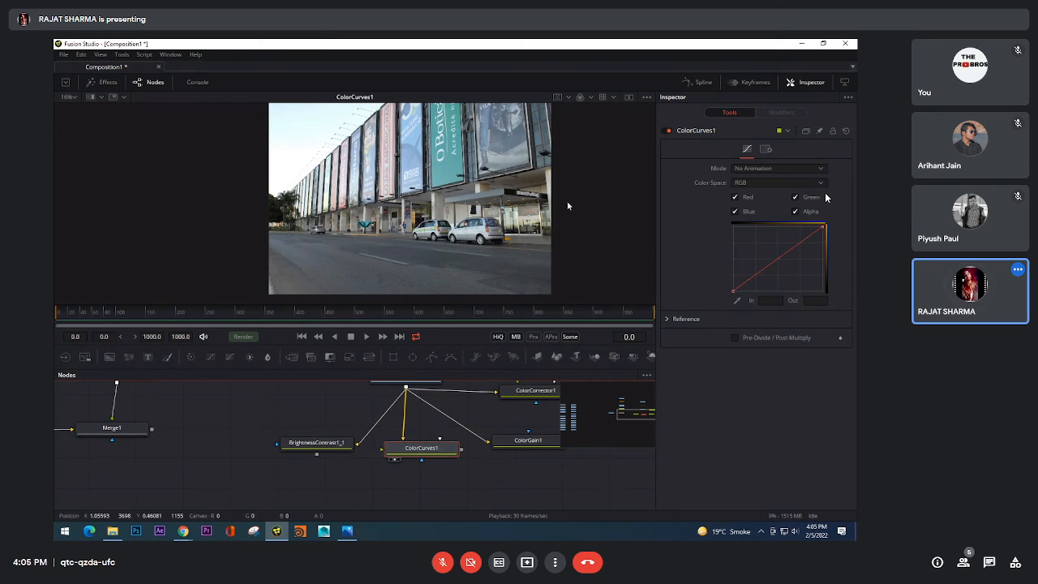
Step: Check ColorCurves1's Mode and Color Space choices, and disable Red, Green and Blue so only Alpha is edited
left_click(743, 170)
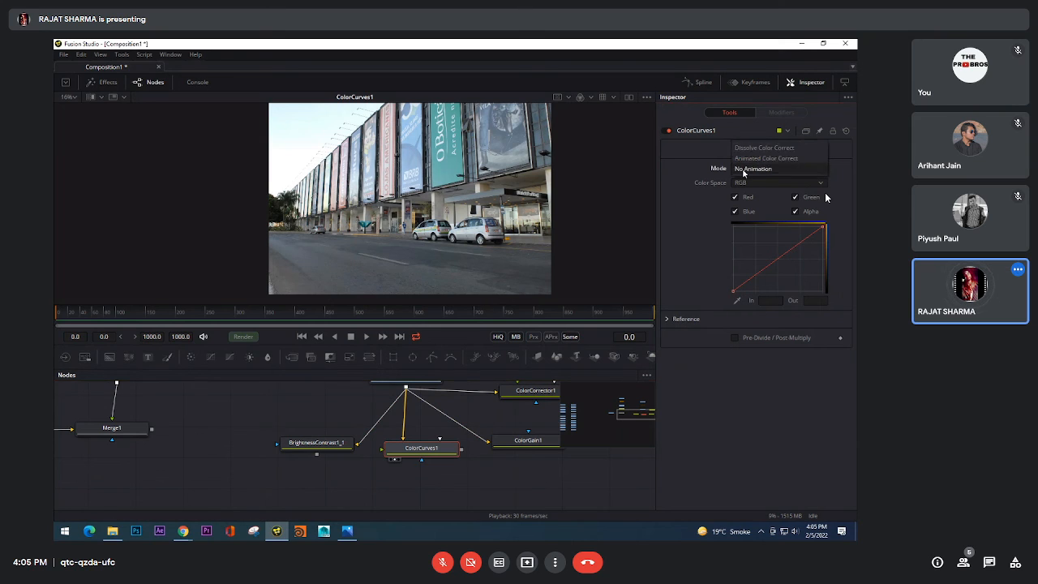
left_click(743, 169)
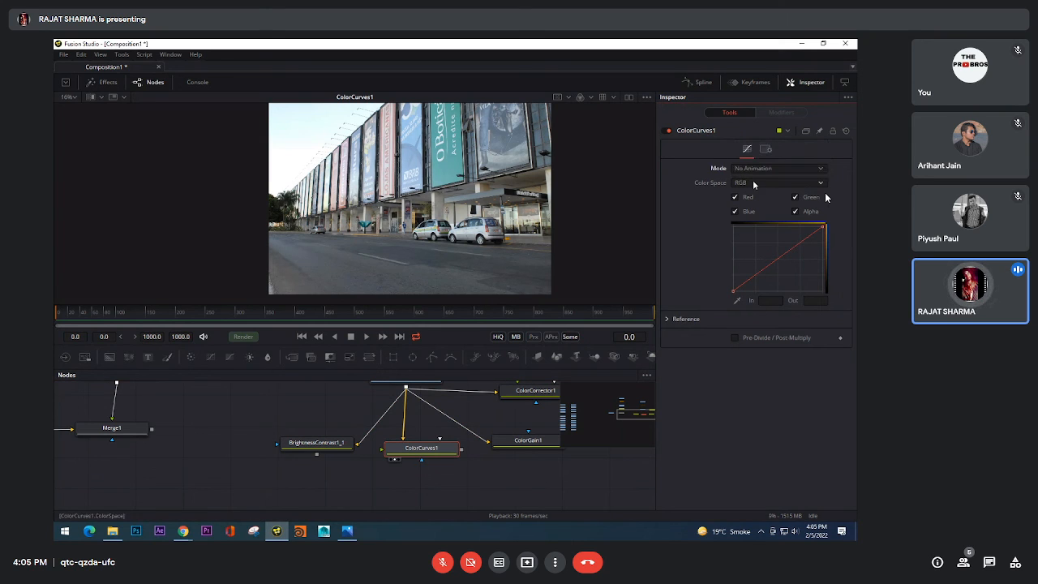
left_click(754, 182)
left_click(706, 199)
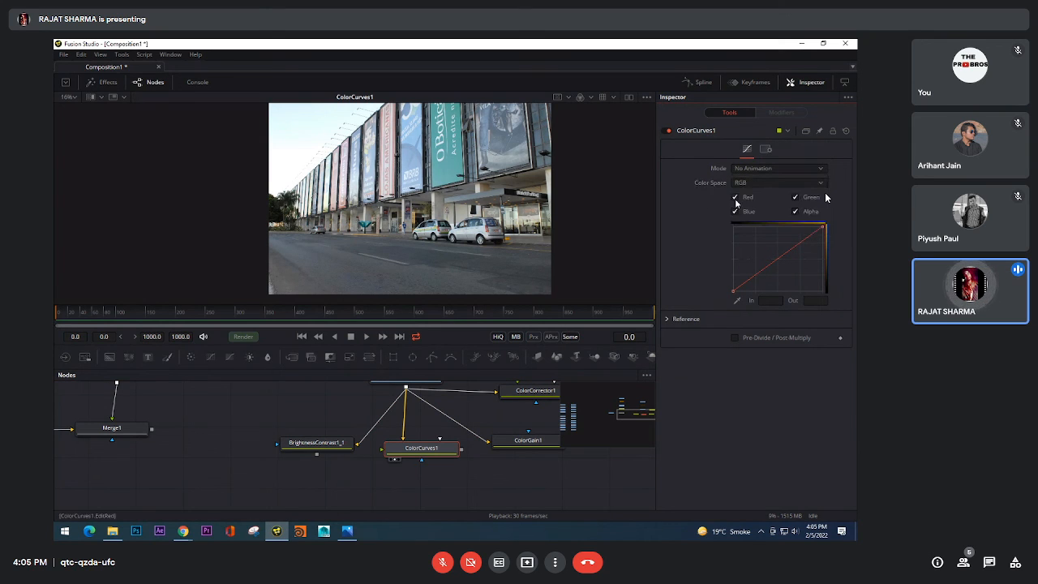
left_click(735, 198)
left_click(735, 212)
left_click(795, 198)
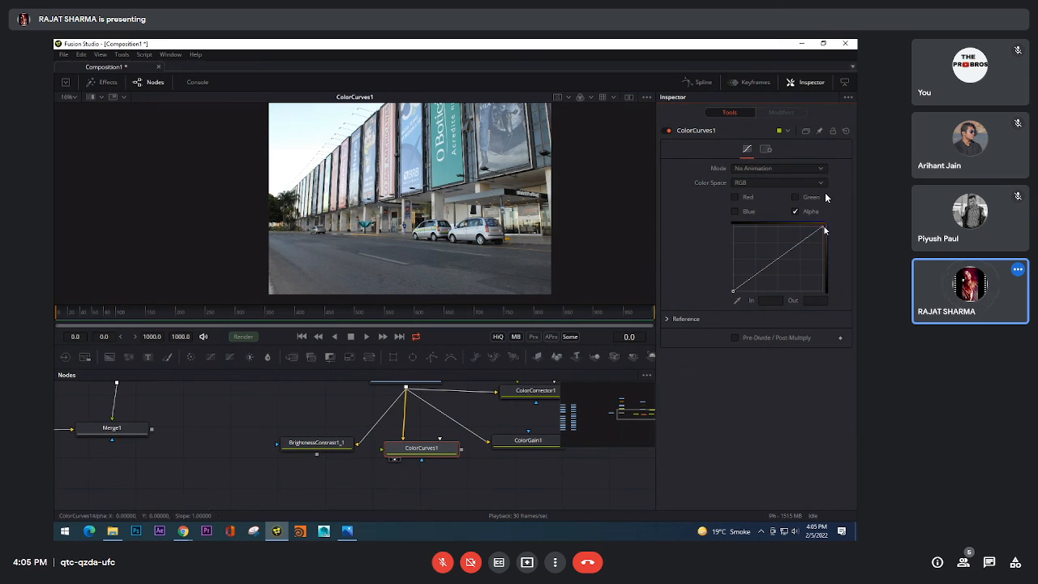
Step: Pull the upper end of ColorCurves1's alpha curve down below zero, keeping its lower end near the origin
left_click_drag(823, 224, 824, 262)
left_click_drag(734, 292, 722, 270)
left_click_drag(724, 272, 726, 294)
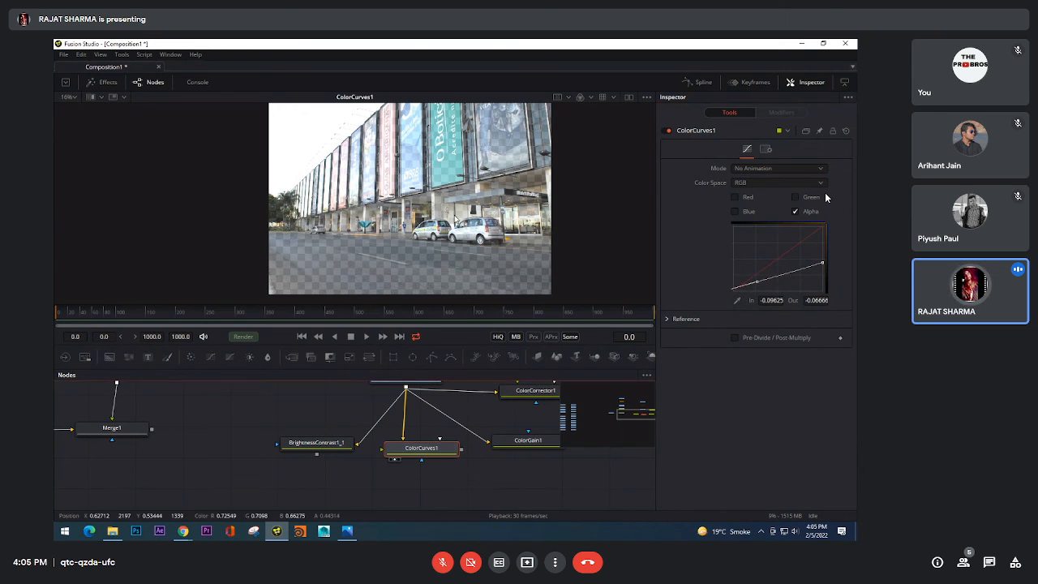
left_click(822, 266)
left_click_drag(824, 270, 766, 294)
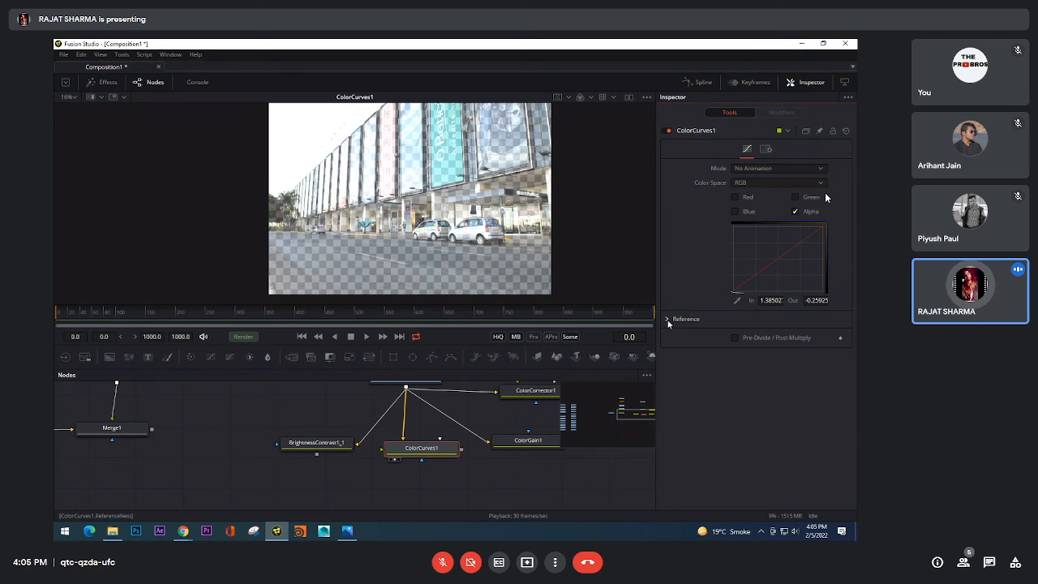
Step: Check ColorCurves1's Reference section and flatten the alpha curve by lowering its start point to about In 0.02, Out -0.28
left_click(667, 320)
left_click(667, 321)
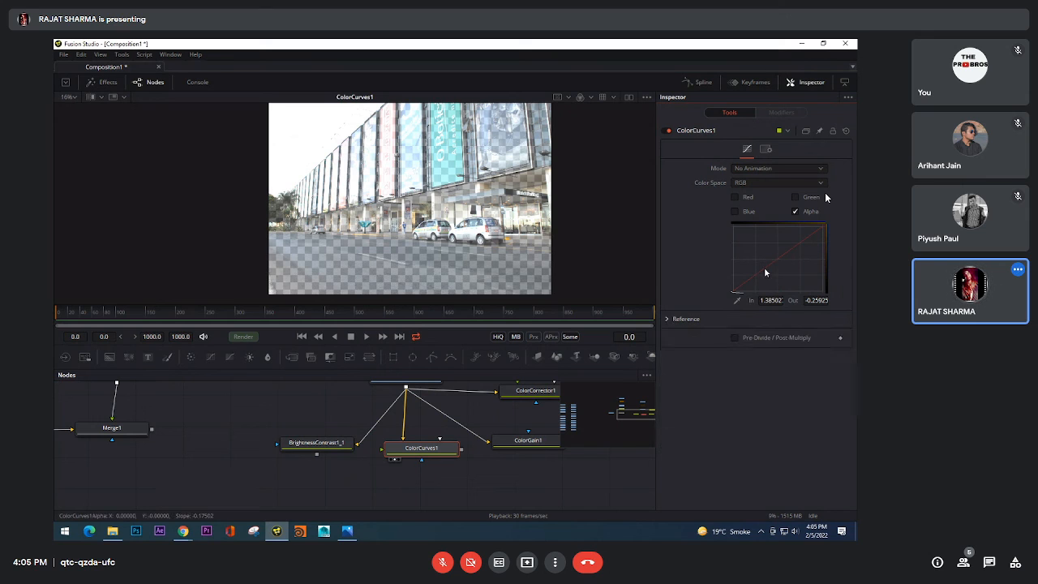
key("minus")
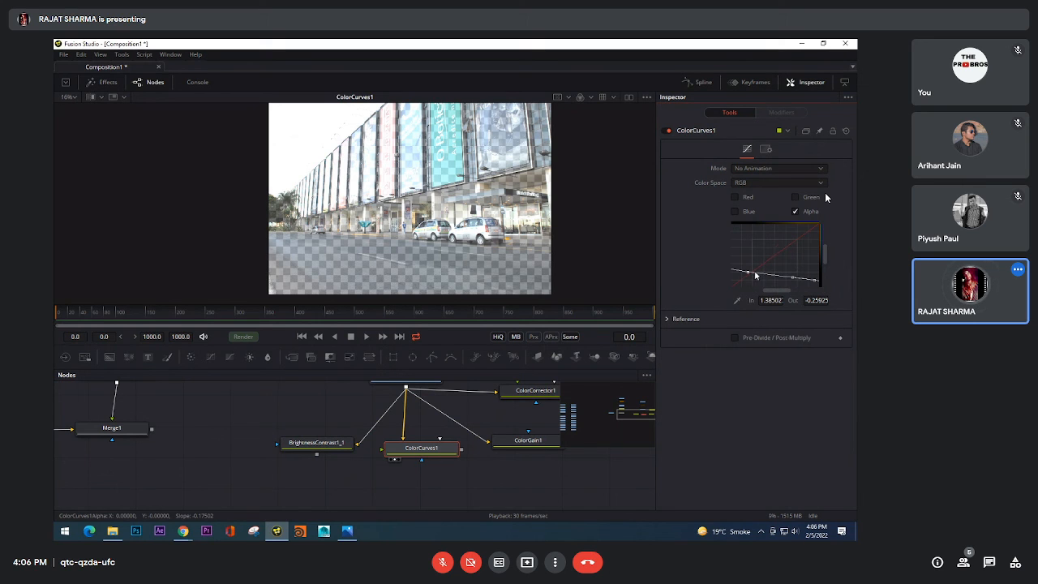
mouse_move(749, 274)
left_mouse_down()
mouse_move(747, 282)
mouse_move(751, 263)
mouse_move(754, 280)
left_mouse_up()
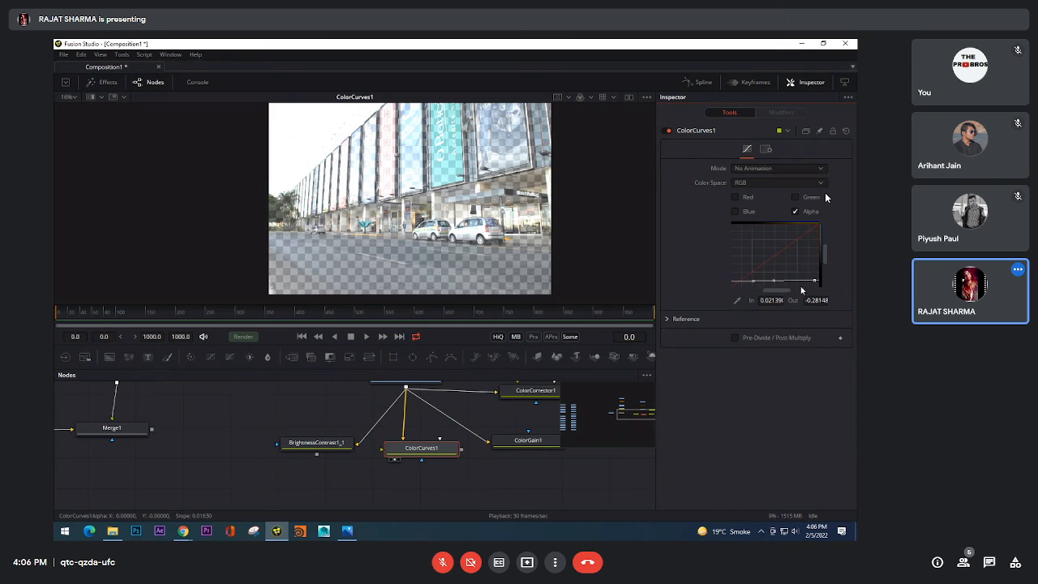
Step: Compare the alpha channels of ColorCurves1 and Image.JPG in the viewer, and return to ColorCurves1's colour view
left_click(580, 96)
left_click(594, 159)
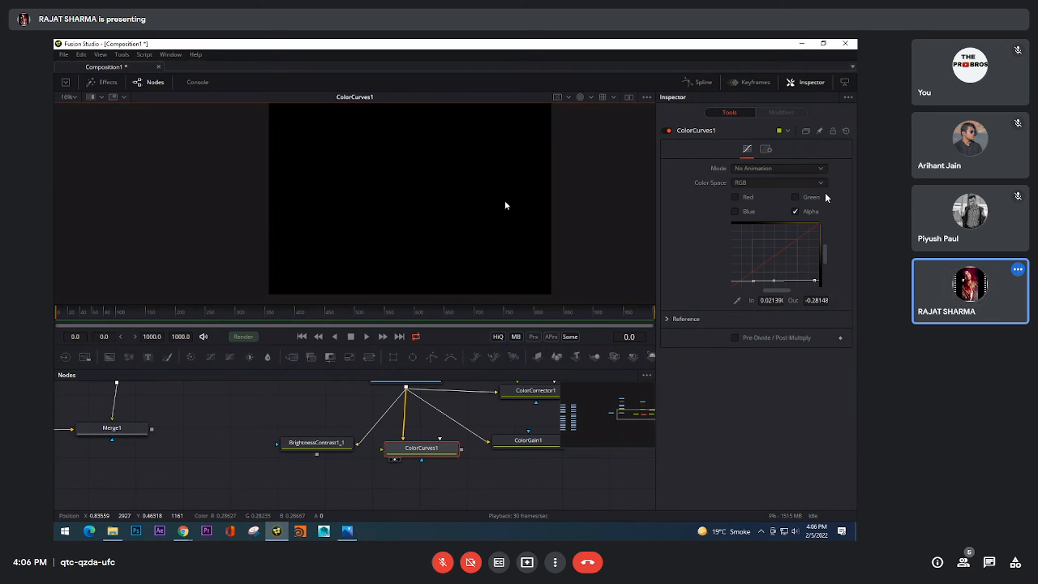
left_click(426, 453)
left_click_drag(430, 382, 444, 123)
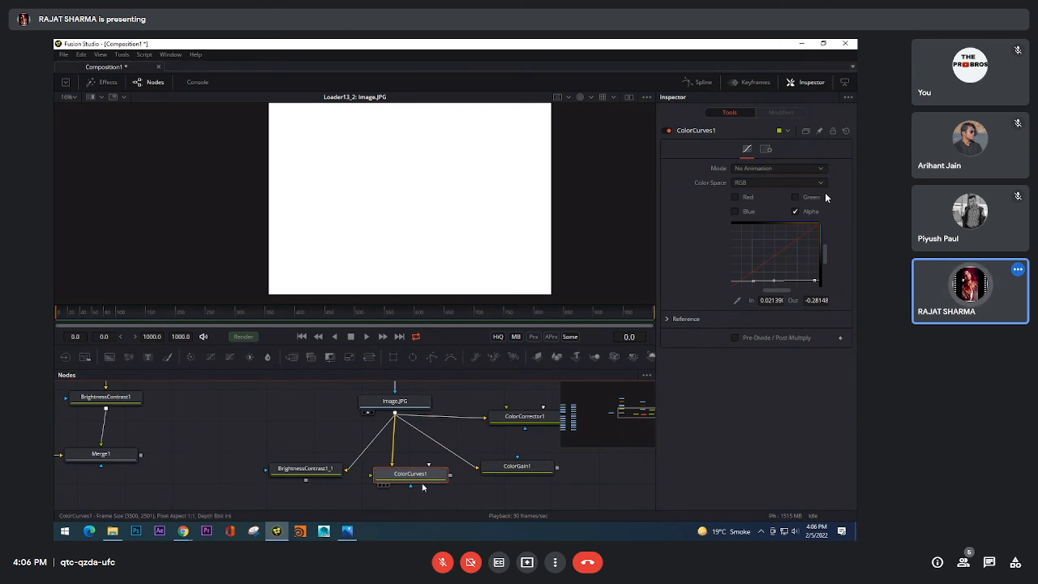
left_click_drag(444, 217, 443, 214)
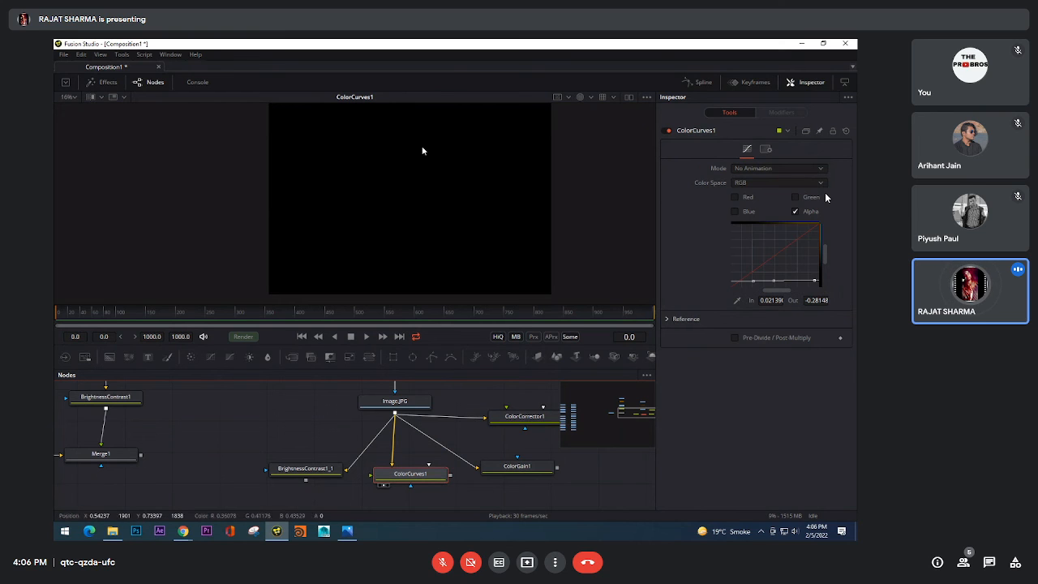
left_click(581, 98)
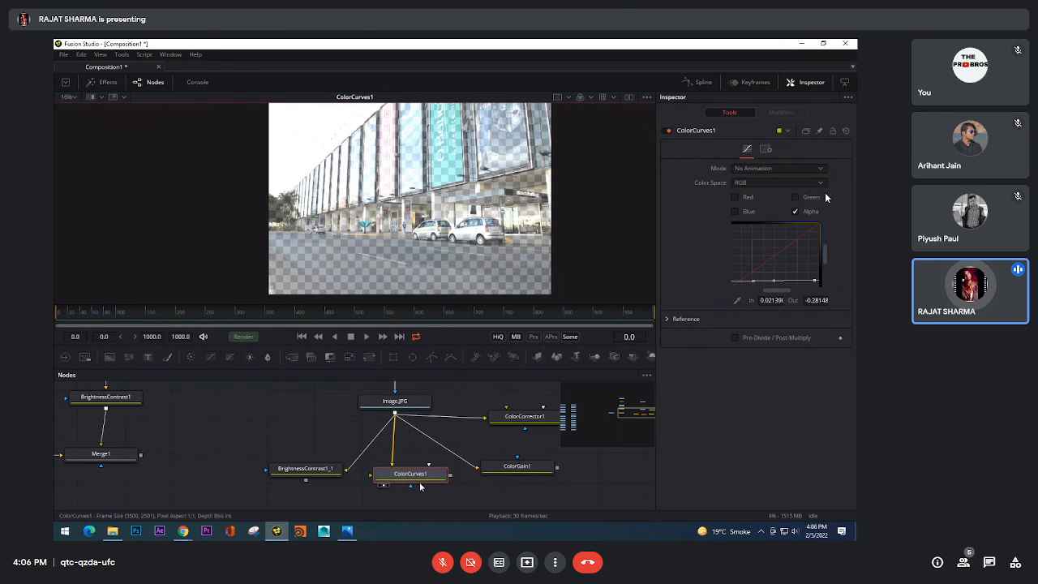
Step: Toggle ColorCurves1's Pre-Divide / Post-Multiply option on and off repeatedly to compare the image, leaving it off
scroll(482, 403, "down", 2)
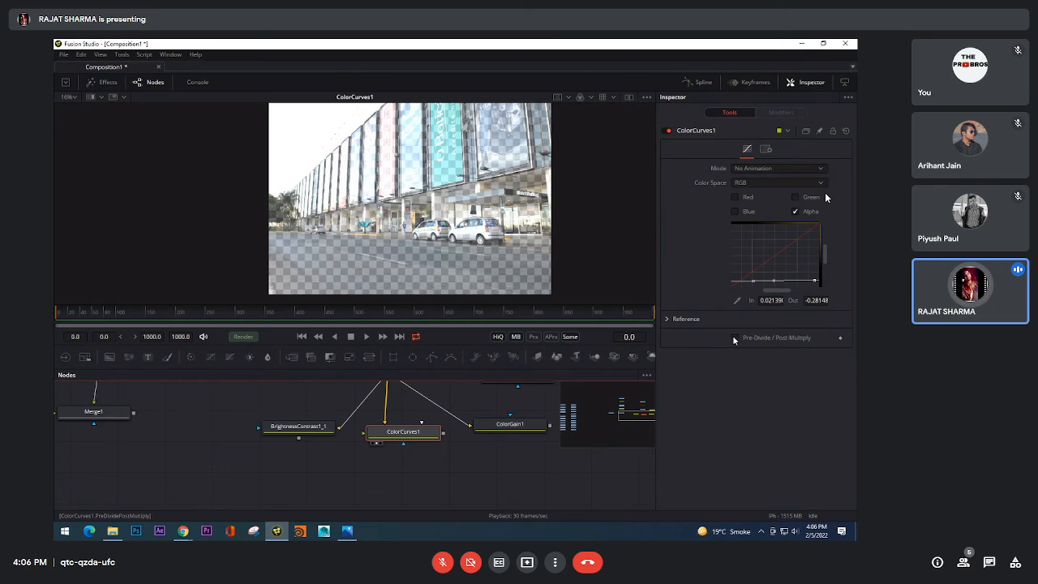
left_click(734, 337)
left_click(734, 337)
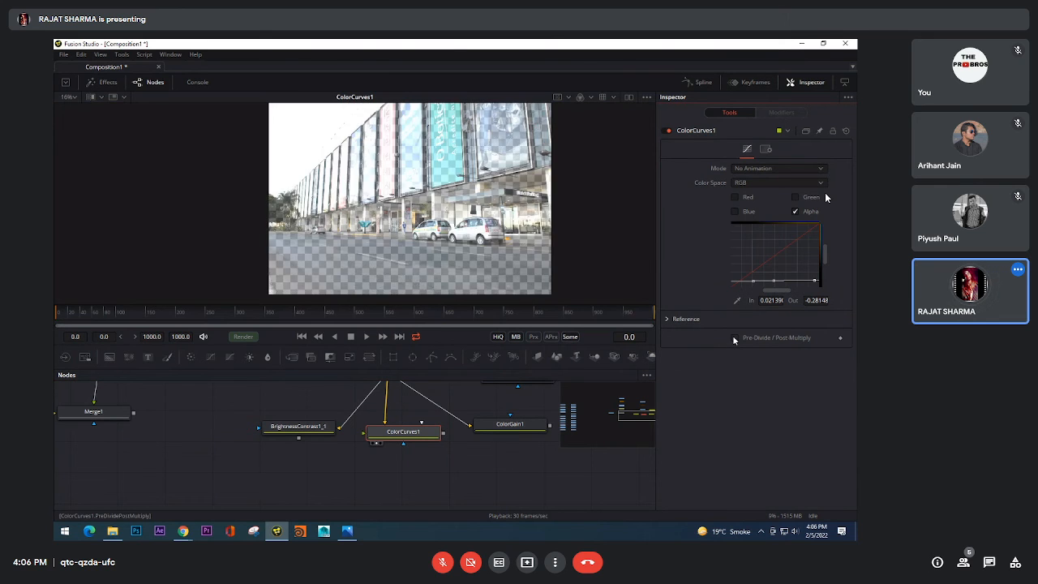
double_click(734, 338)
left_click(734, 337)
left_click(734, 337)
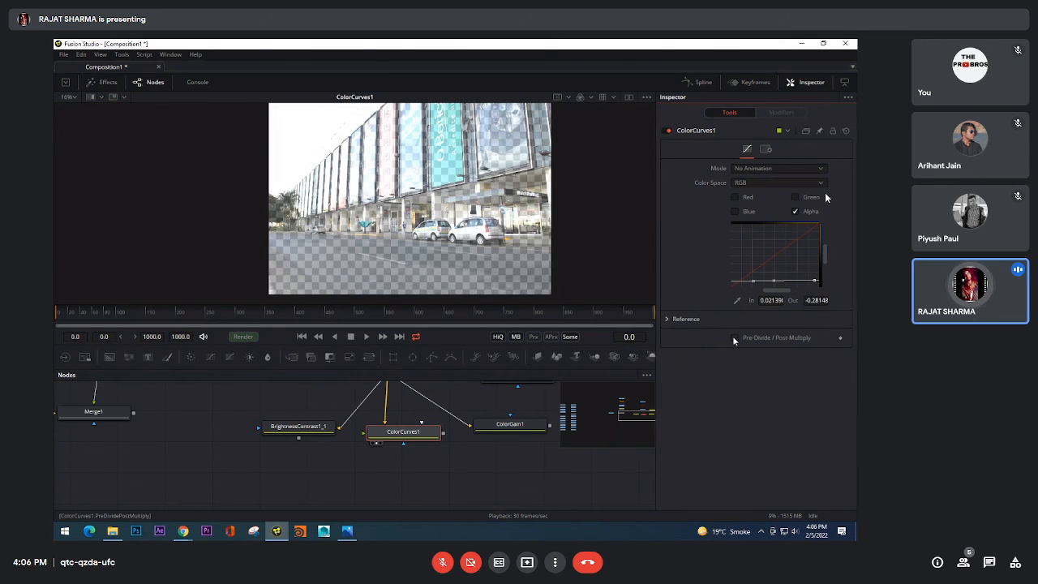
left_click(734, 338)
left_click(734, 338)
left_click(734, 337)
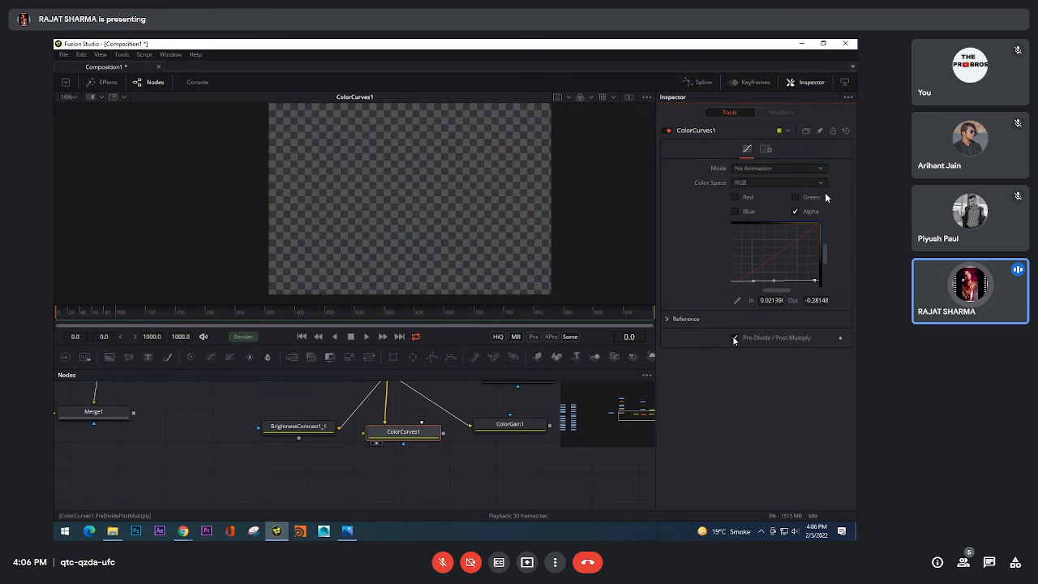
left_click(734, 338)
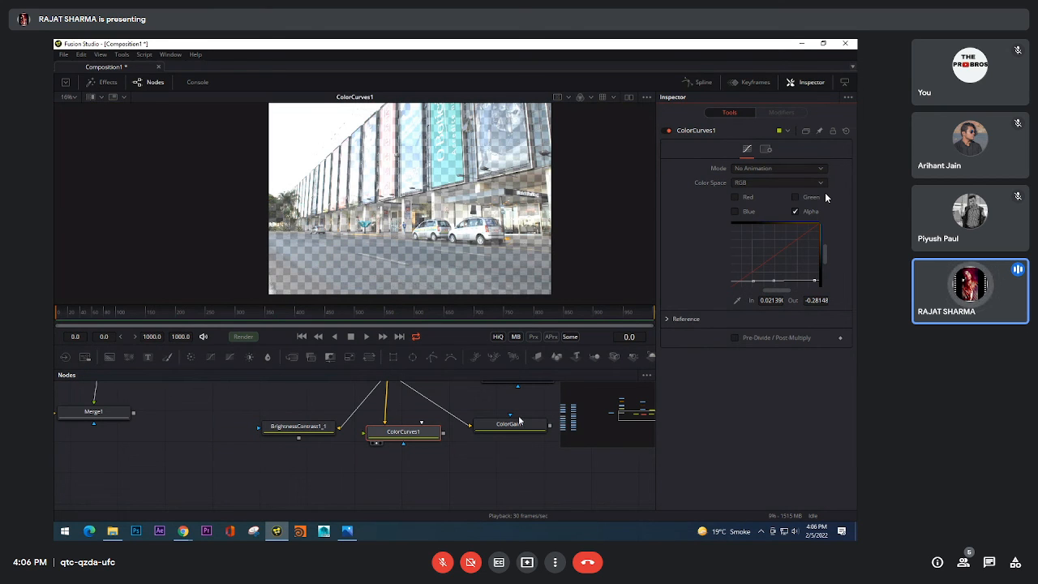
Step: Show BrightnessContrast1_1 in the viewer and enable its Pre-Divide / Post-Multiply option
left_click(273, 438)
left_click(322, 429)
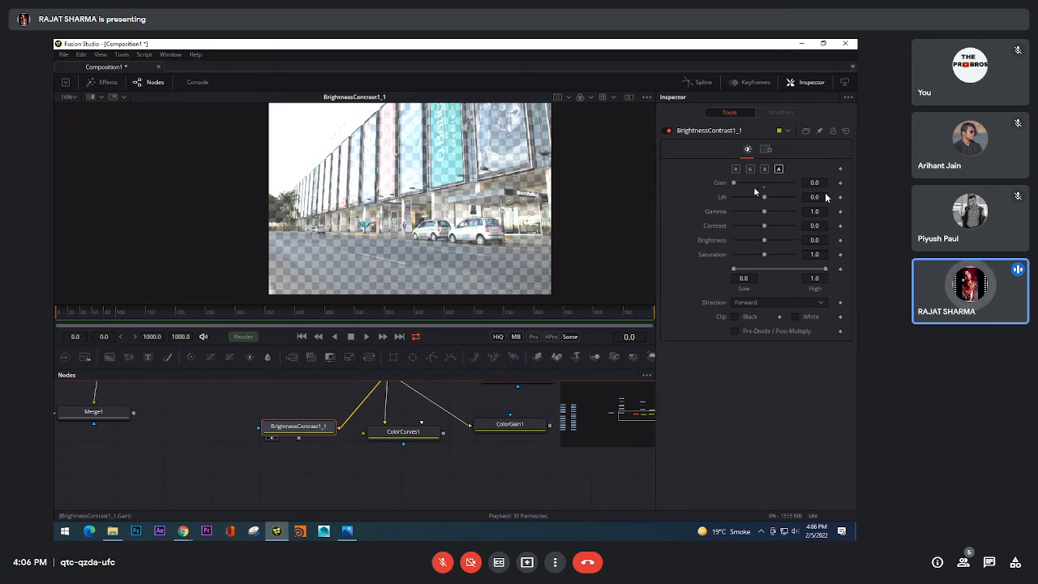
left_click(736, 331)
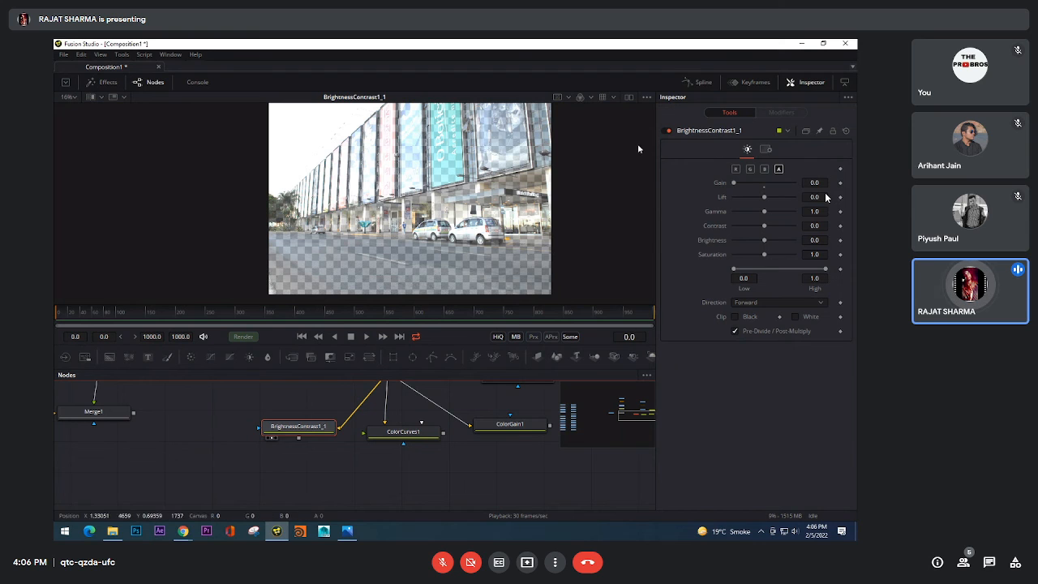
left_click_drag(299, 438, 405, 276)
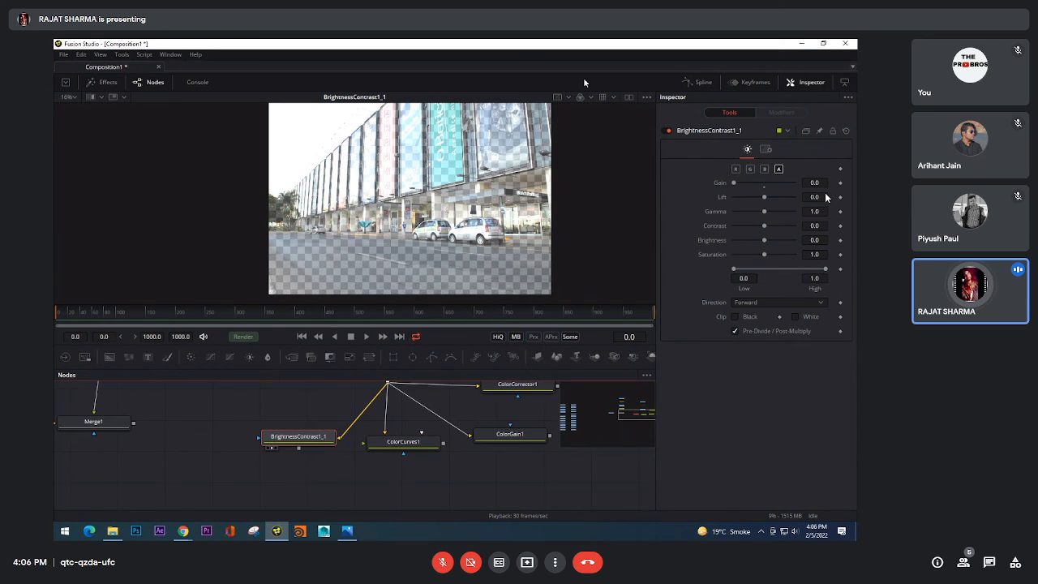
Step: Examine BrightnessContrast1_1's output in both the colour and alpha channel views
left_click(591, 97)
left_click(580, 98)
left_click(580, 98)
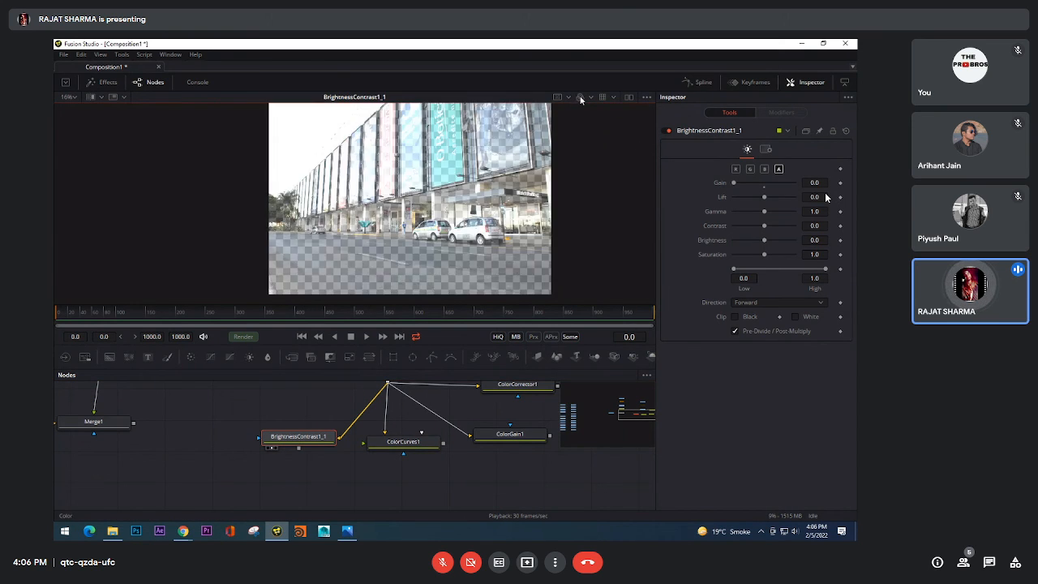
left_click(581, 98)
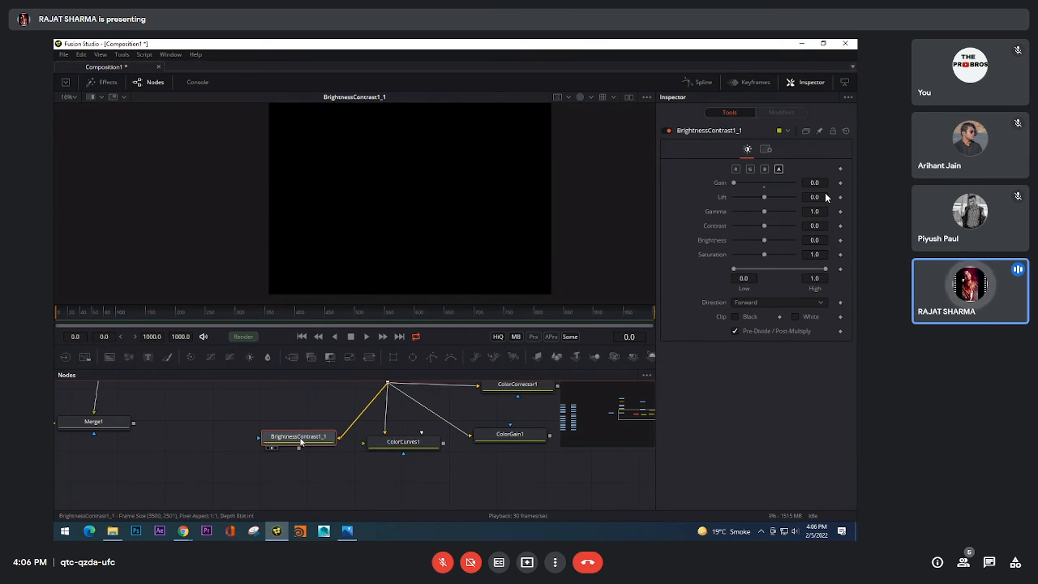
left_click(580, 97)
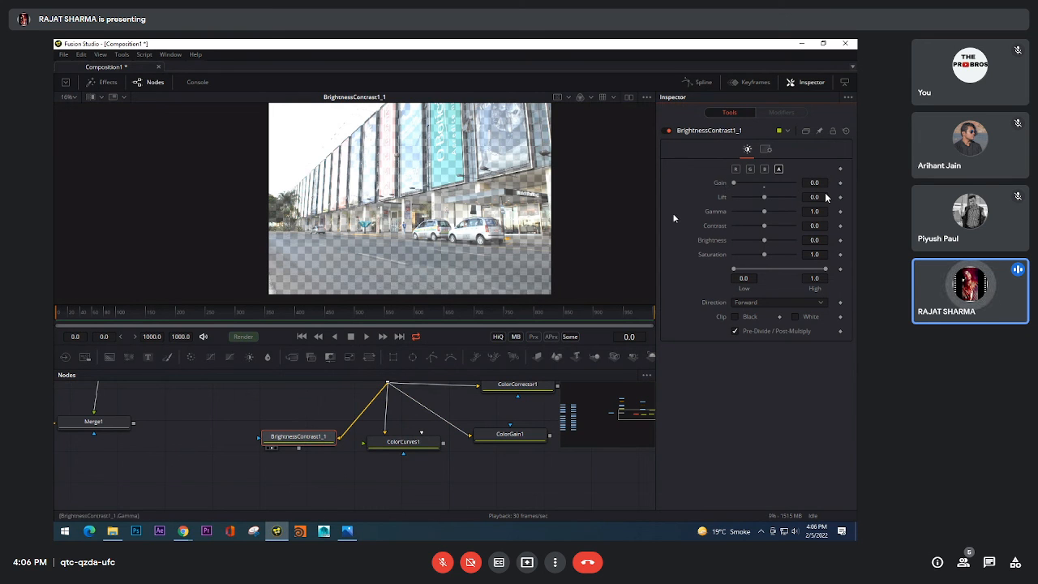
Step: Try BrightnessContrast1_1 on red, green and blue, with and without alpha, and restore processing of alpha only
left_click(735, 169)
left_click(750, 169)
left_click(764, 168)
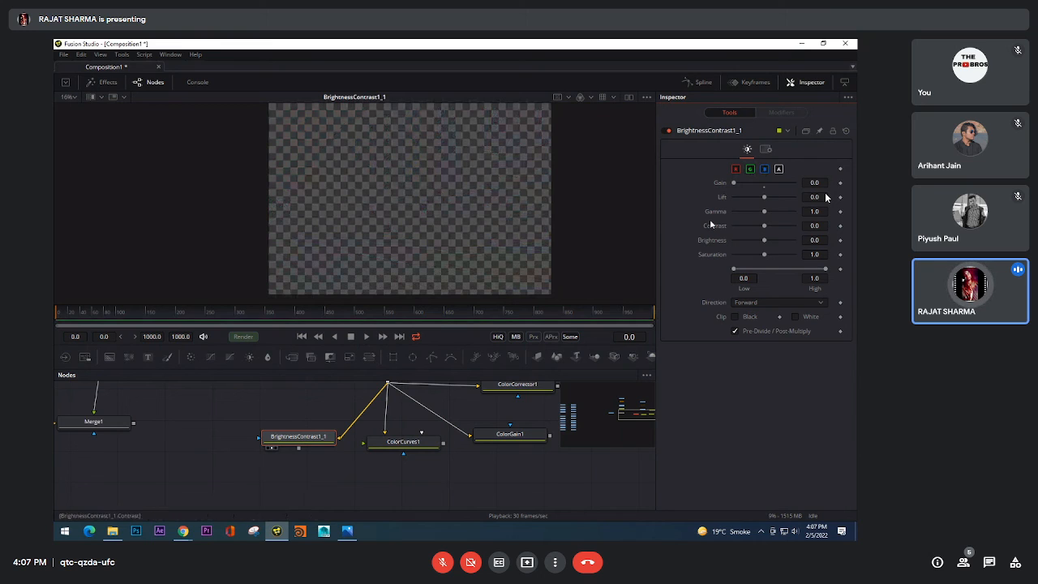
left_click(778, 169)
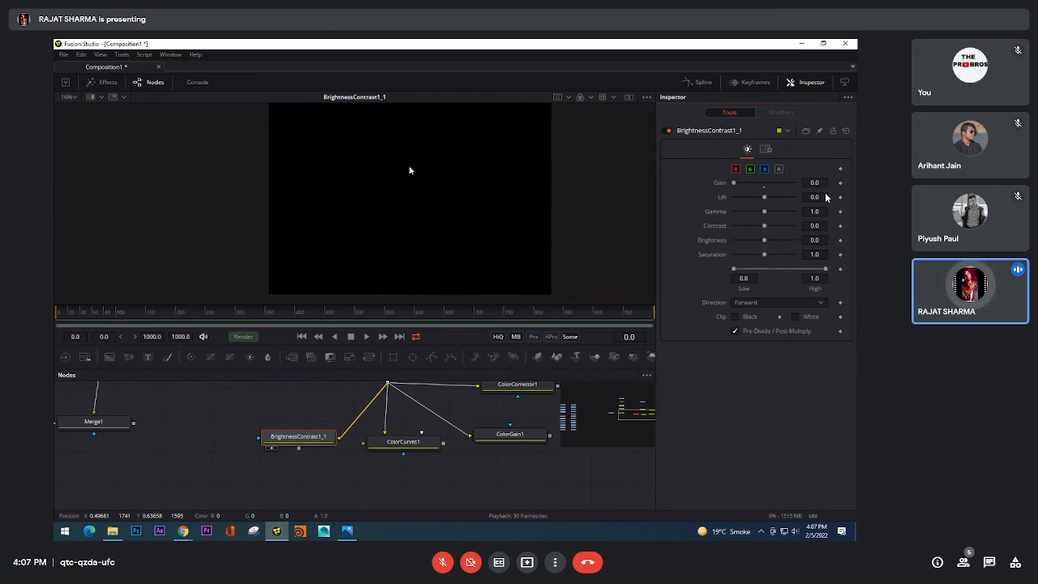
left_click(765, 168)
left_click(750, 168)
left_click(736, 169)
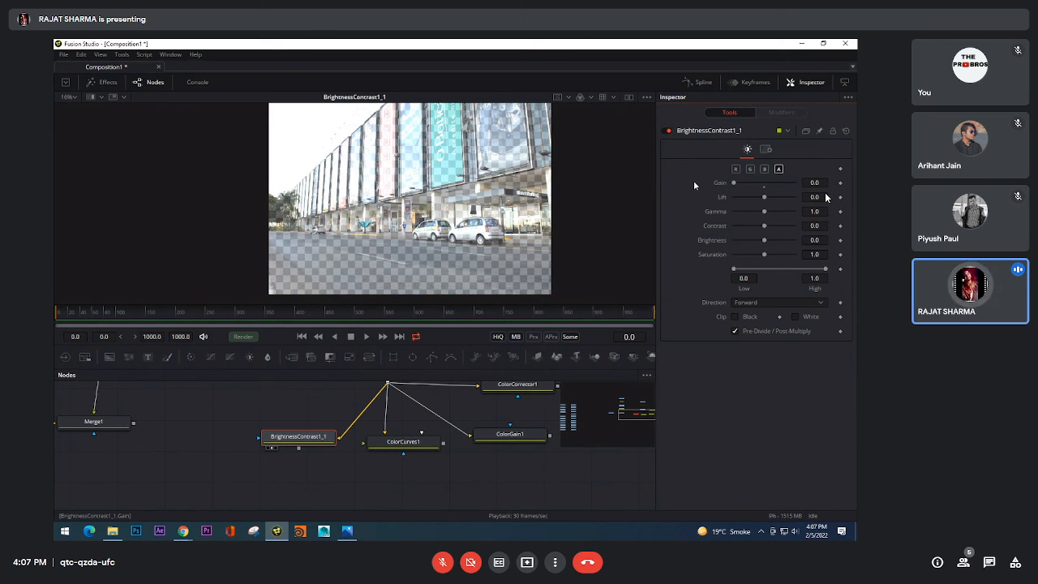
Step: Check BrightnessContrast1_1's alpha channel in the viewer again, and turn off its Pre-Divide / Post-Multiply option
left_click(582, 98)
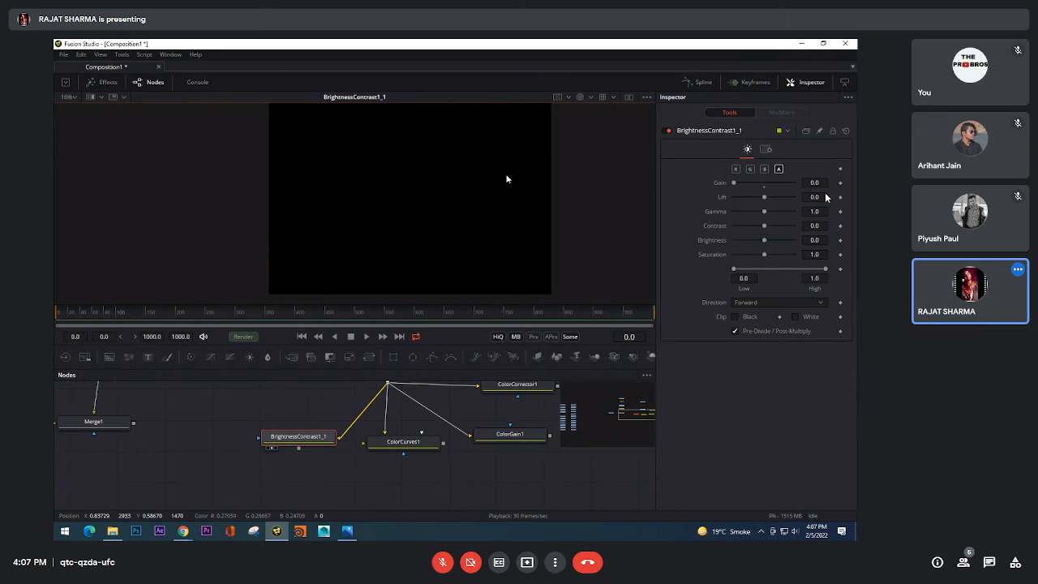
left_click_drag(330, 490, 381, 482)
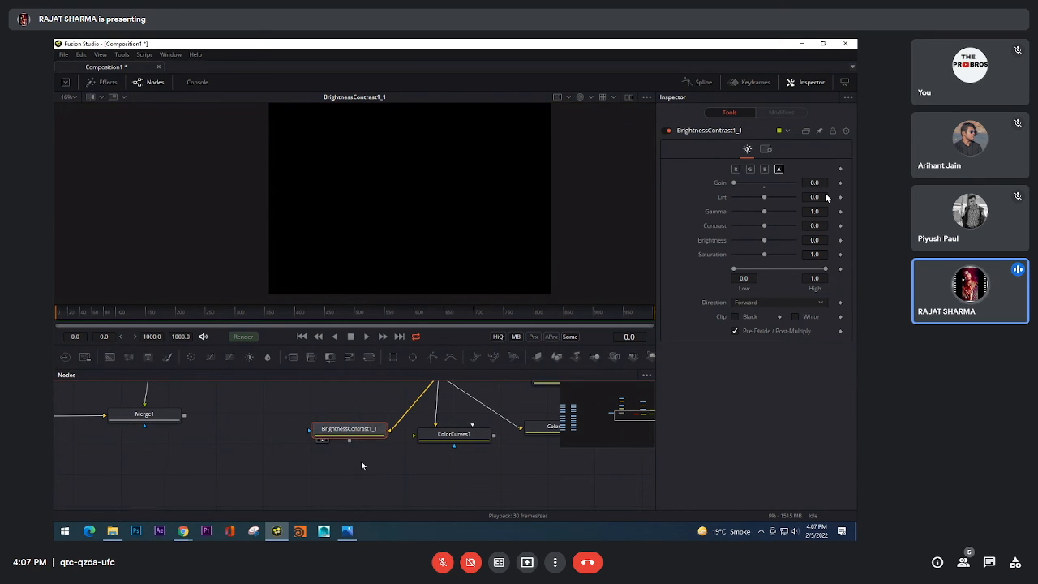
left_click(580, 98)
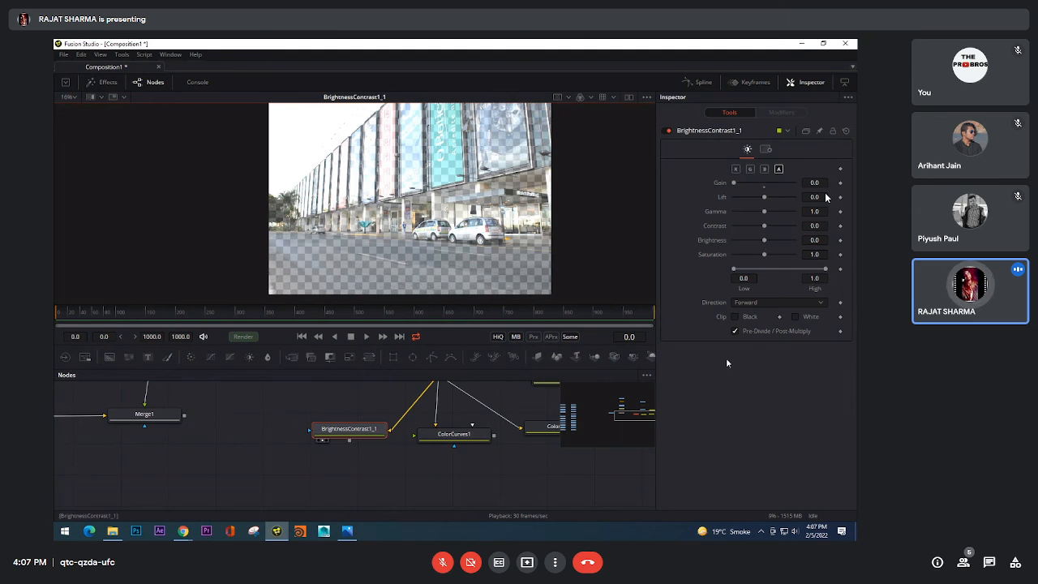
left_click(734, 331)
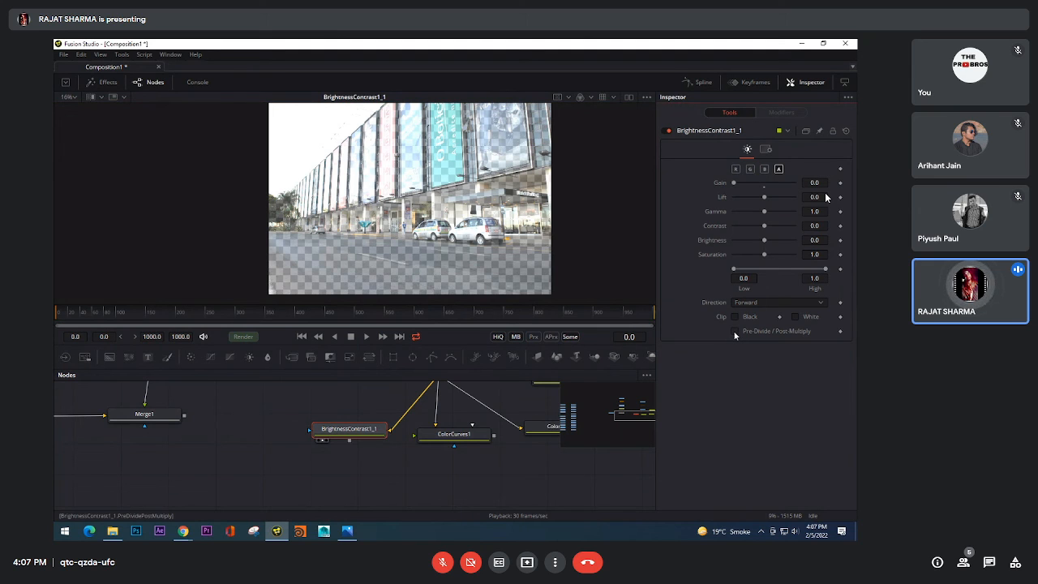
left_click(734, 318)
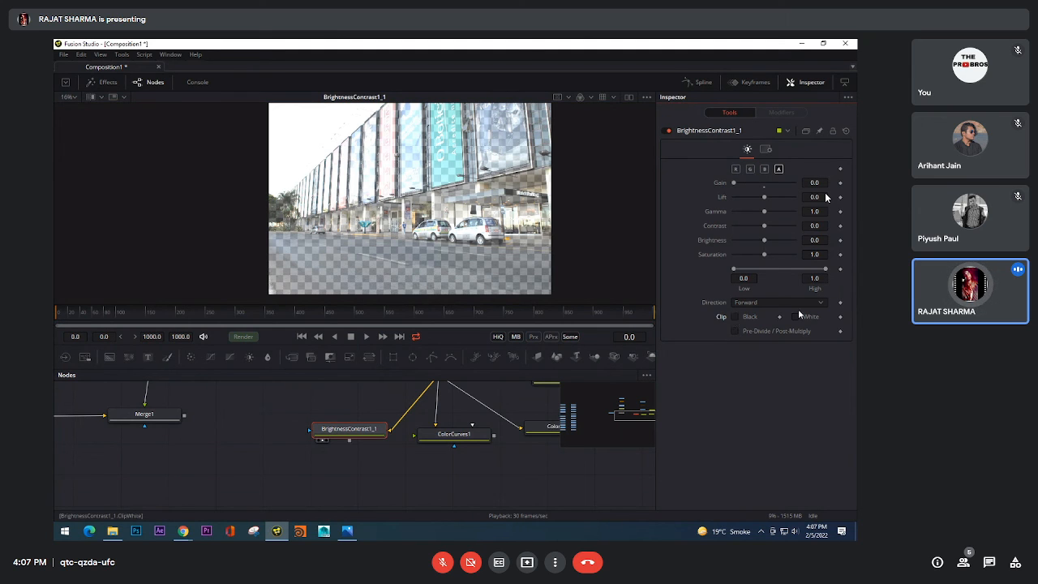
Step: Set Use GPU to Enable in BrightnessContrast1_1's common settings and check the Clipping Mode choices
left_click(766, 149)
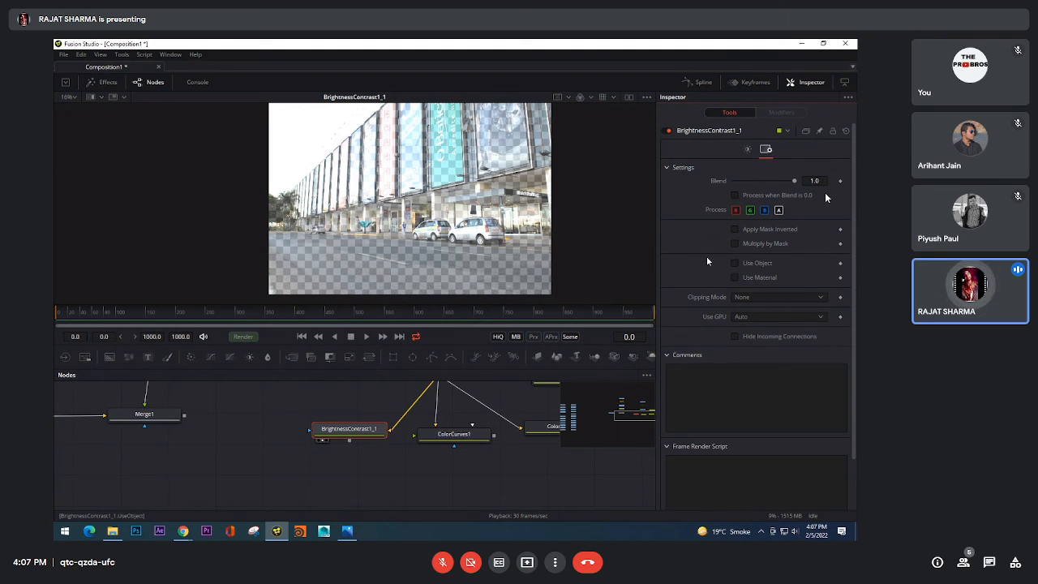
scroll(705, 258, "down", 2)
left_click(745, 261)
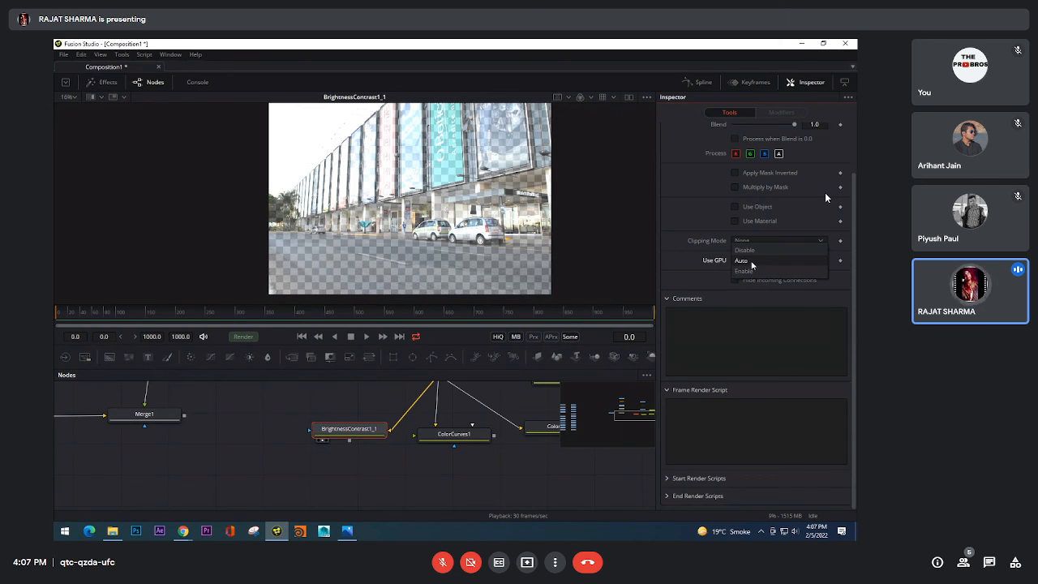
left_click(751, 271)
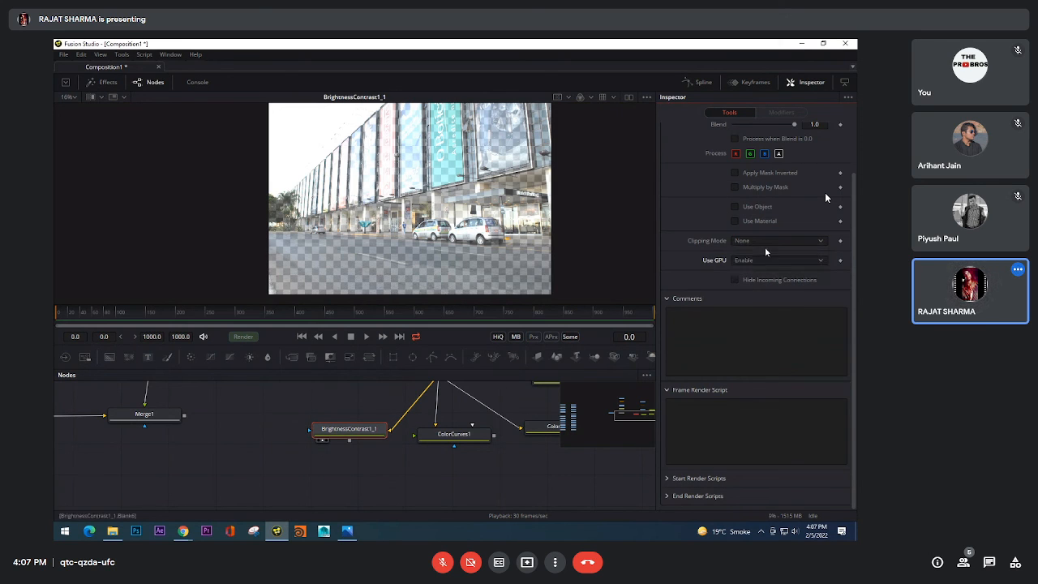
left_click(763, 239)
left_click(707, 248)
left_click(755, 260)
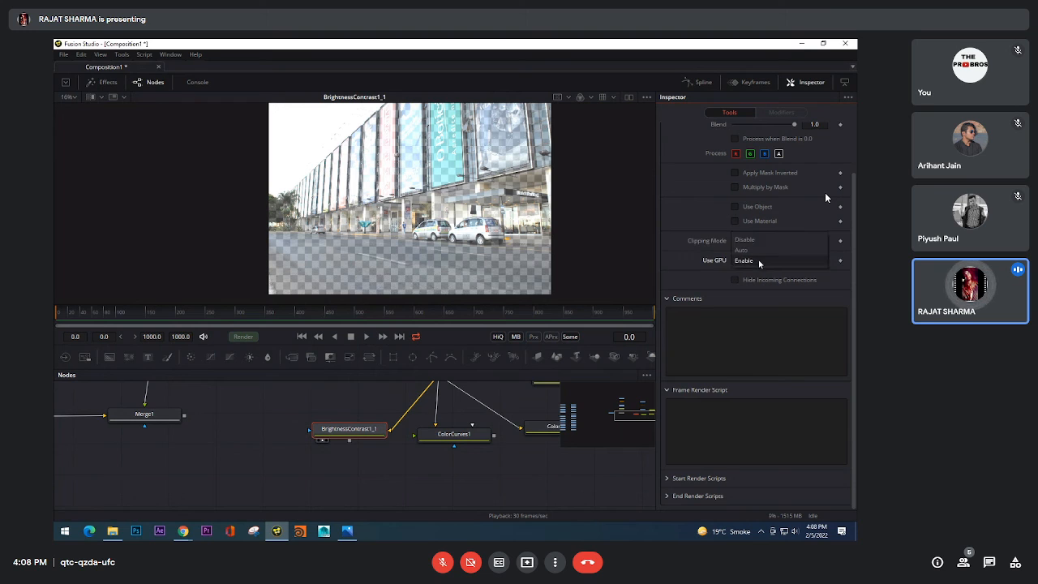
left_click(711, 258)
Step: Try the Use Object, Use Material and Process when Blend is 0.0 options, restore them, and return to BrightnessContrast1_1's colour controls
scroll(711, 258, "up", 2)
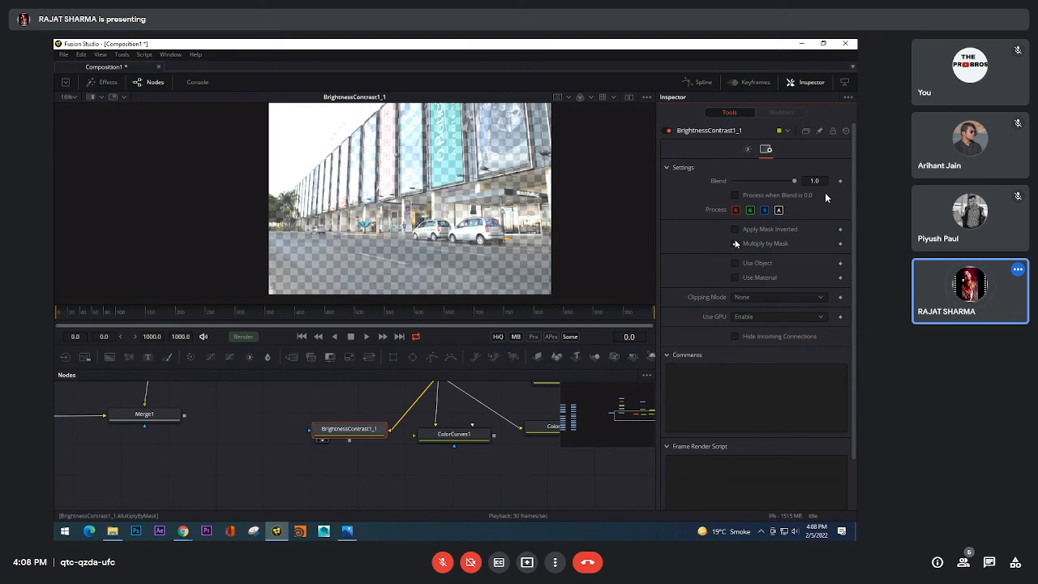
left_click(737, 266)
left_click(736, 266)
left_click(737, 279)
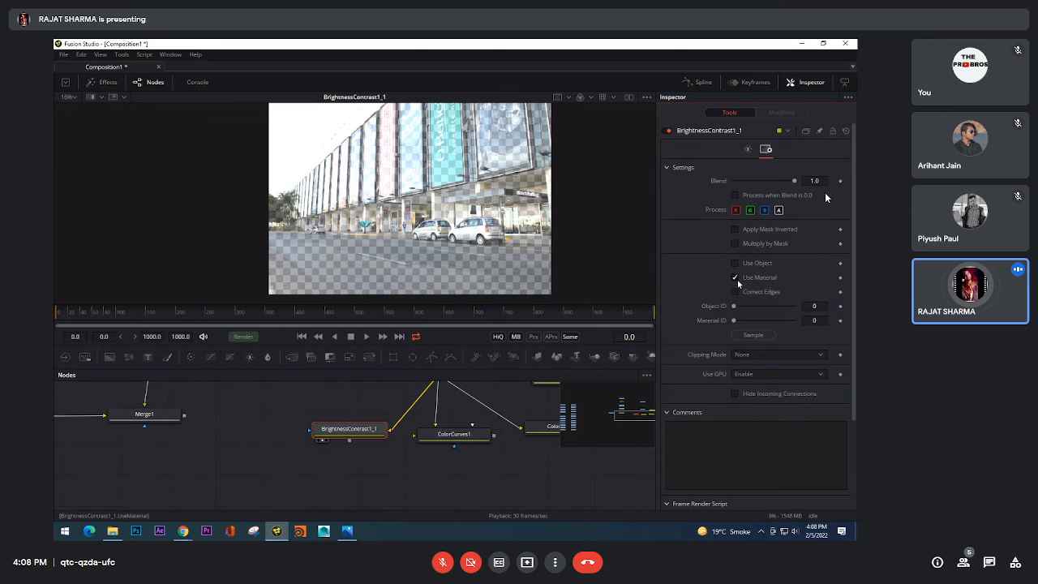
left_click(737, 279)
left_click(735, 196)
mouse_move(794, 181)
left_mouse_down()
mouse_move(734, 180)
mouse_move(793, 181)
left_mouse_up()
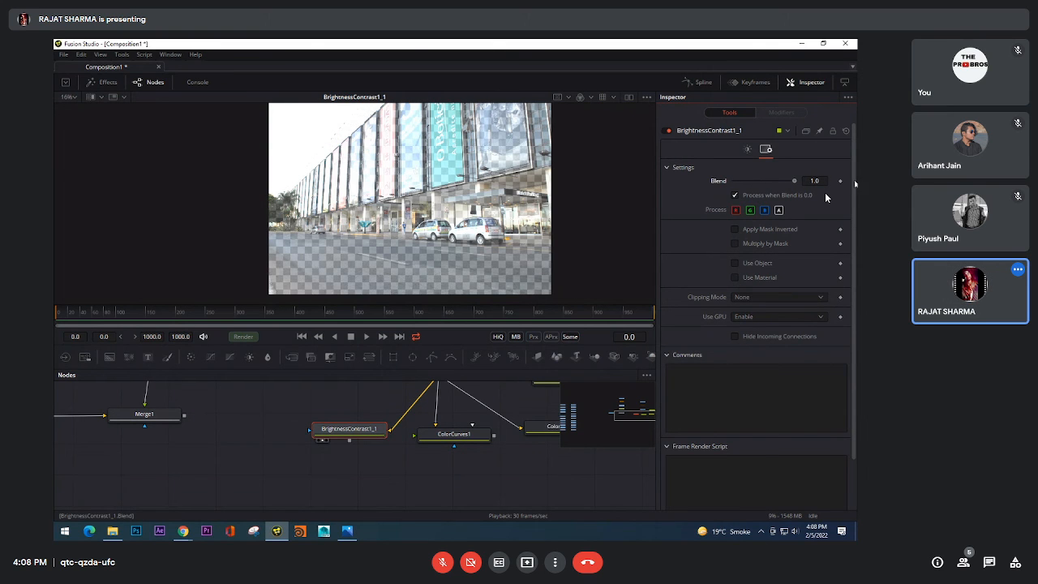
left_click(747, 149)
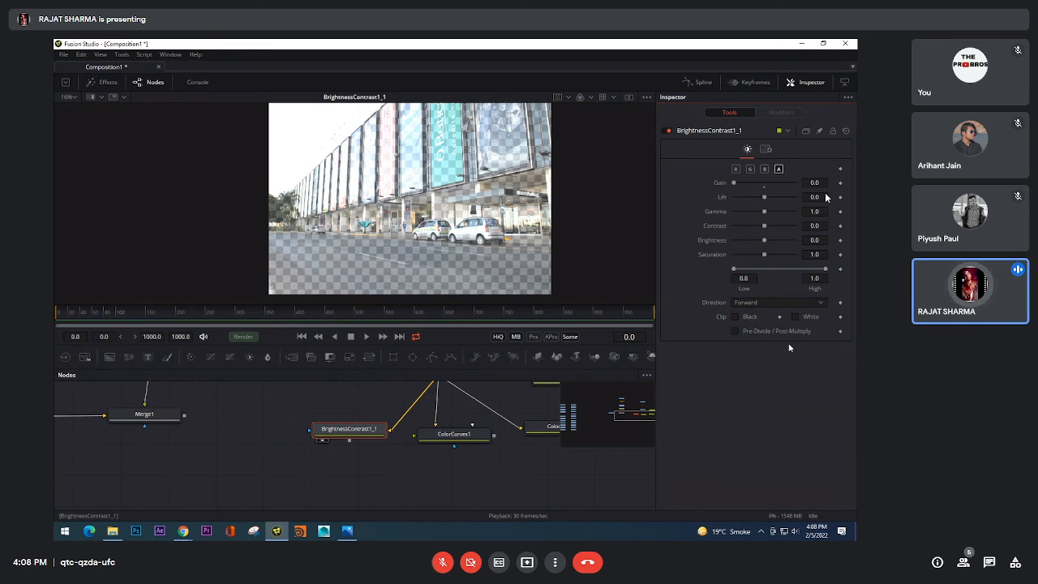
Step: Add an Alpha Multiply node, place it below BrightnessContrast1_1 as its output, and show it in the viewer
key("shift+space")
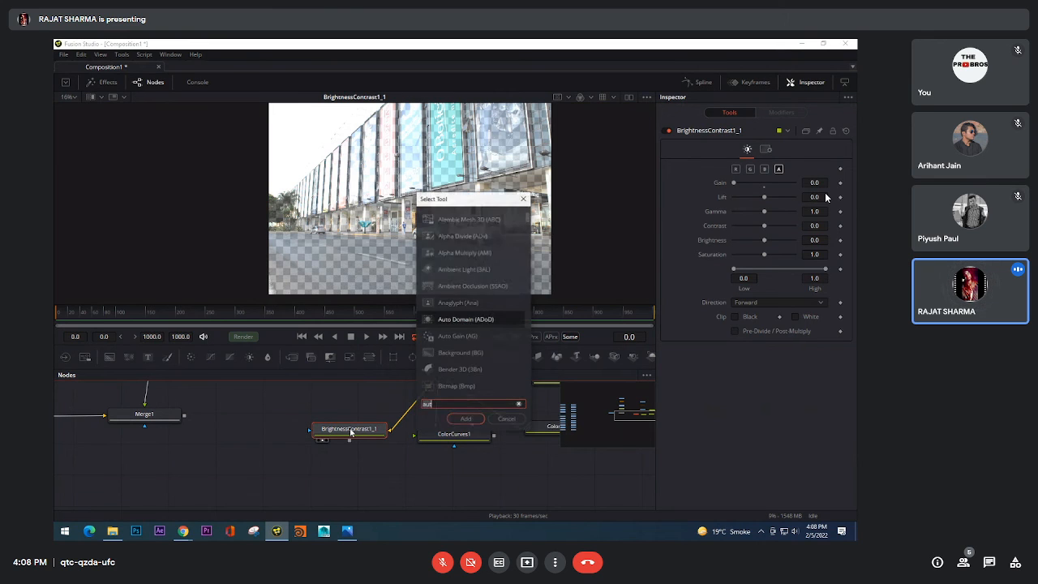
type("alp")
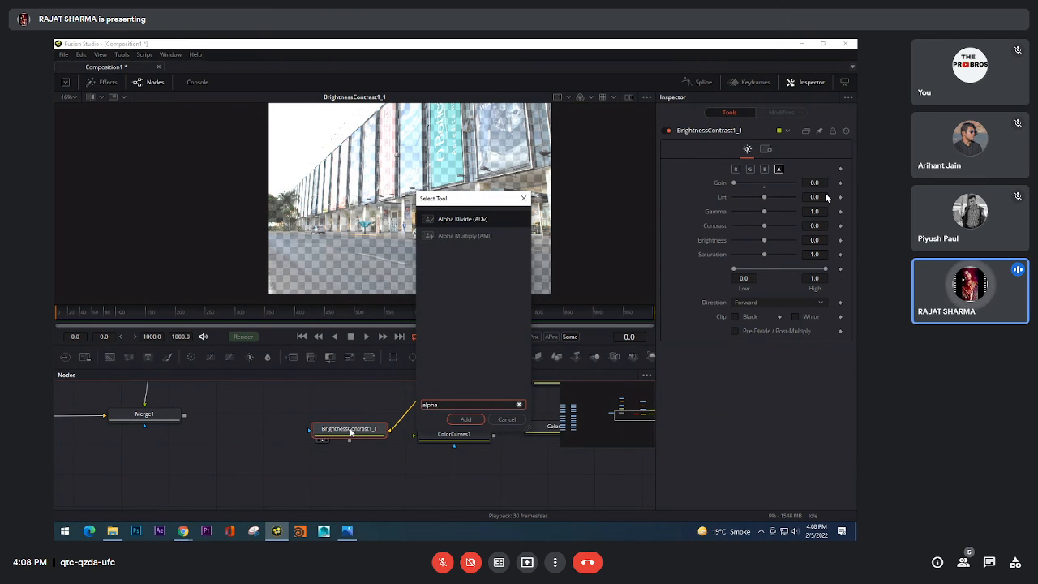
type("ha")
key("Down")
key("Return")
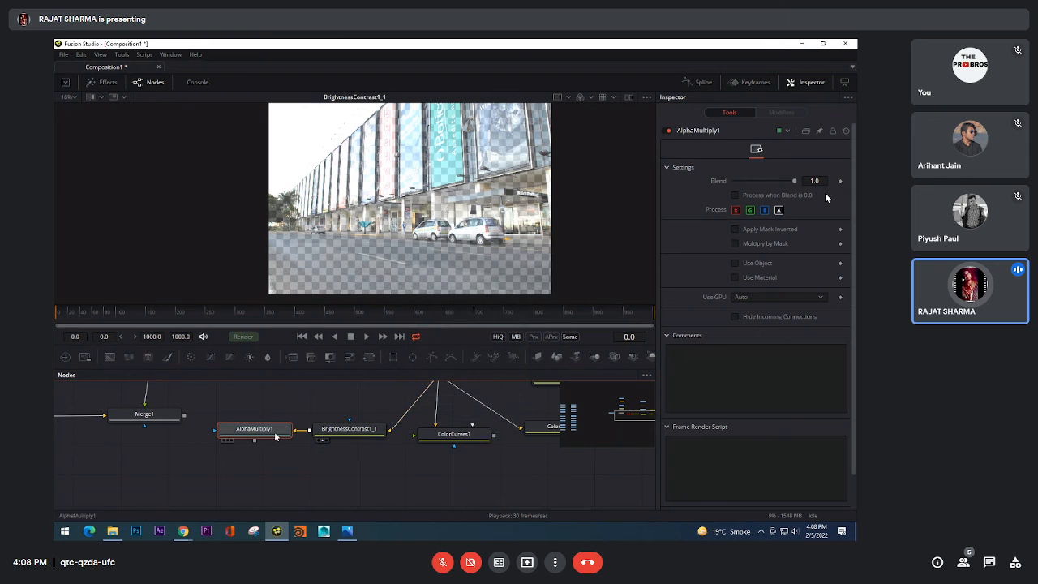
left_click_drag(275, 435, 350, 502)
left_click_drag(350, 440, 340, 500)
key("1")
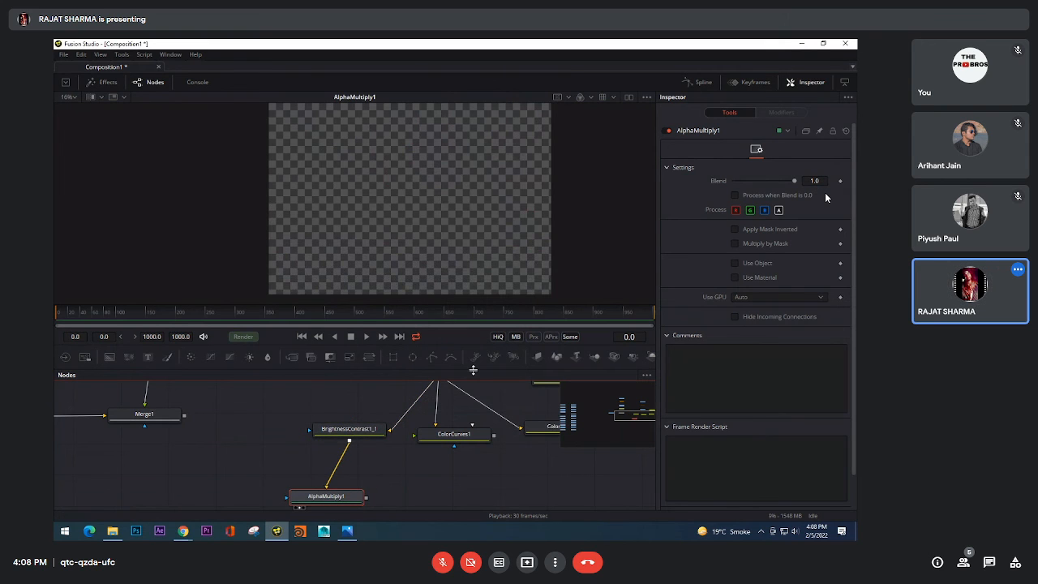
Step: Move AlphaMultiply1 closer beneath BrightnessContrast1_1, and compare the two nodes' outputs in the viewer
left_click(459, 434)
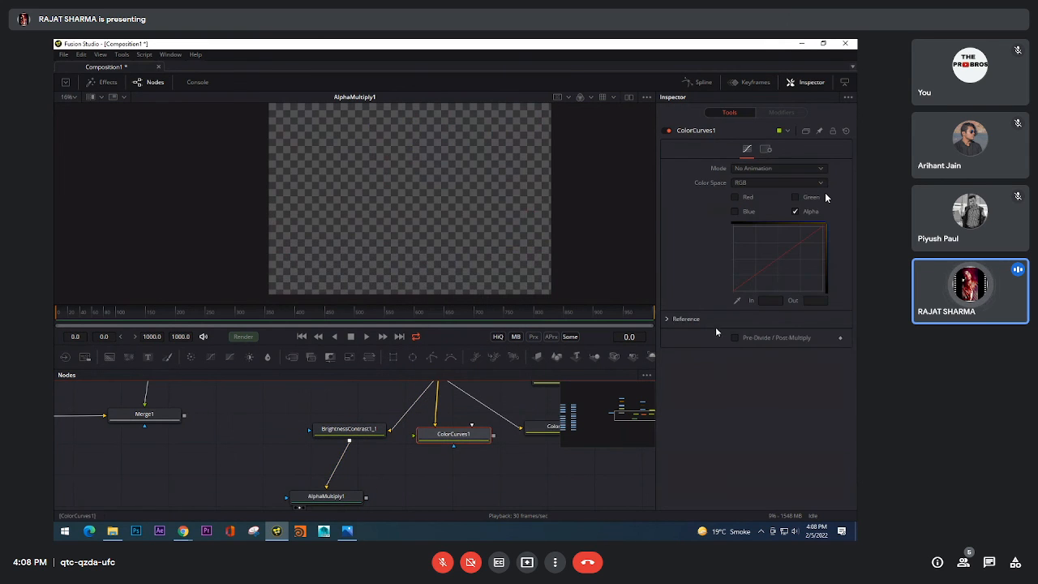
left_click_drag(336, 497, 352, 479)
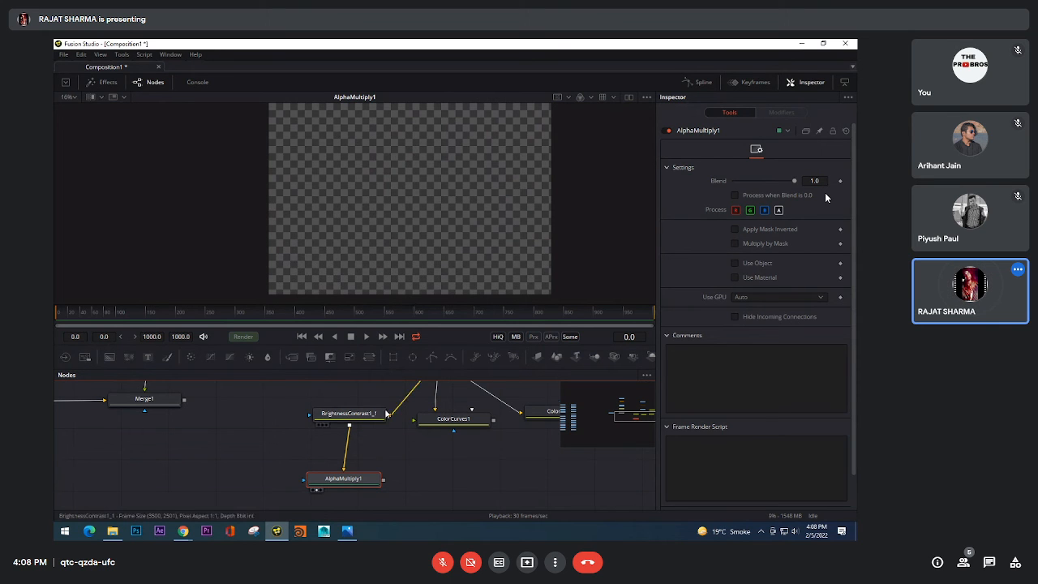
left_click_drag(357, 414, 413, 243)
left_click_drag(359, 482, 443, 162)
scroll(487, 452, "down", 5)
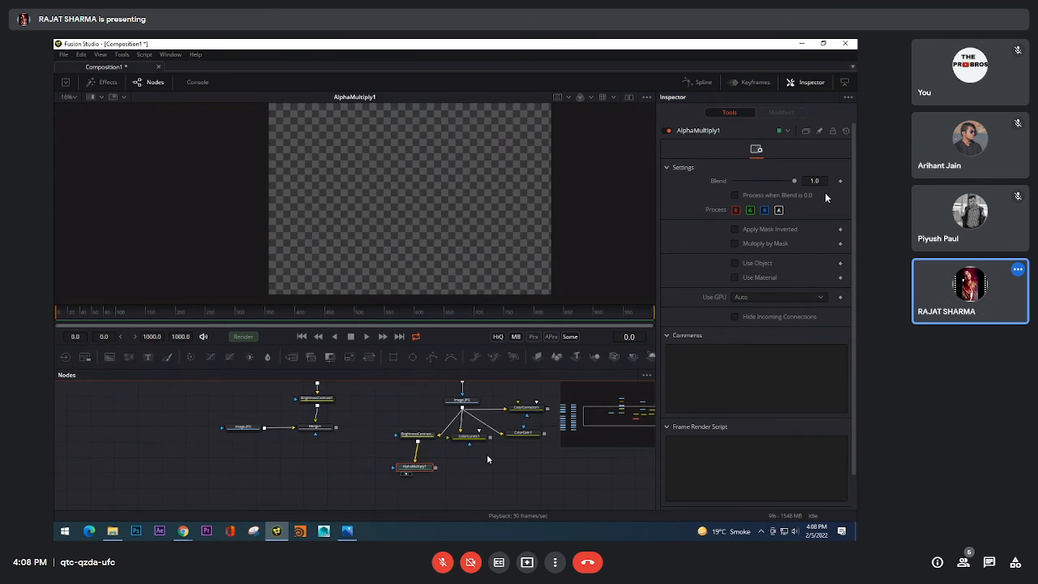
Step: Compare the outputs of the Image.JPG loader, ColorGain1, ColorCurves1, BrightnessContrast1_1 and AlphaMultiply1 in the viewer
left_click_drag(480, 416, 445, 135)
scroll(431, 438, "up", 4)
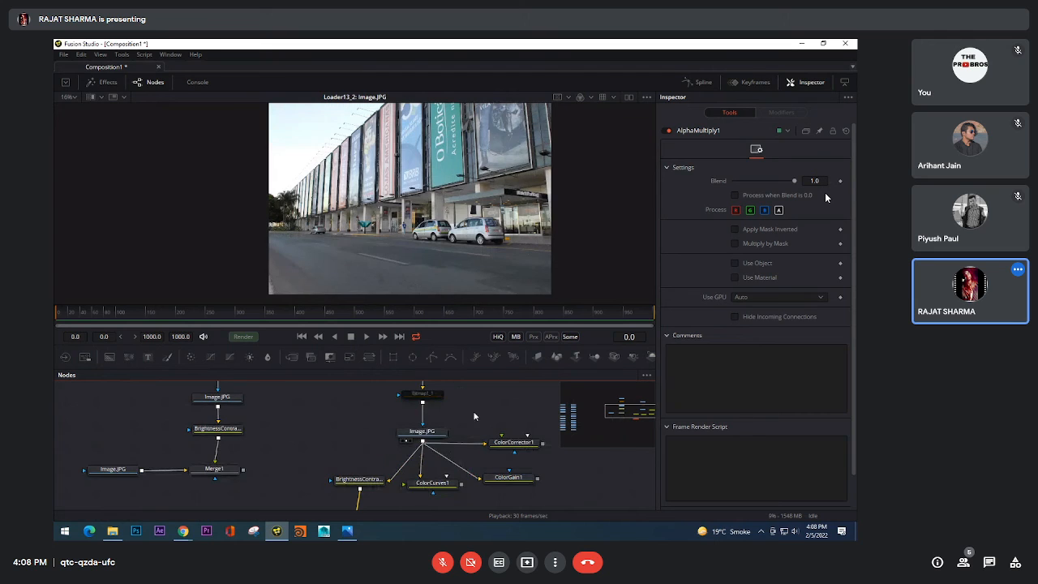
left_click_drag(475, 416, 479, 175)
left_click_drag(525, 459, 472, 170)
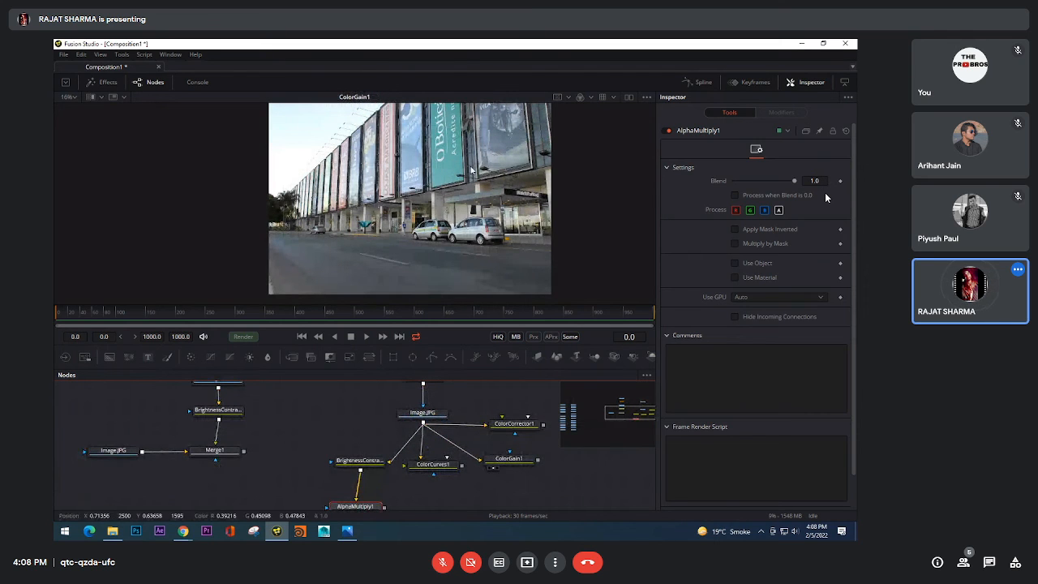
left_click_drag(435, 464, 430, 173)
left_click_drag(362, 462, 395, 177)
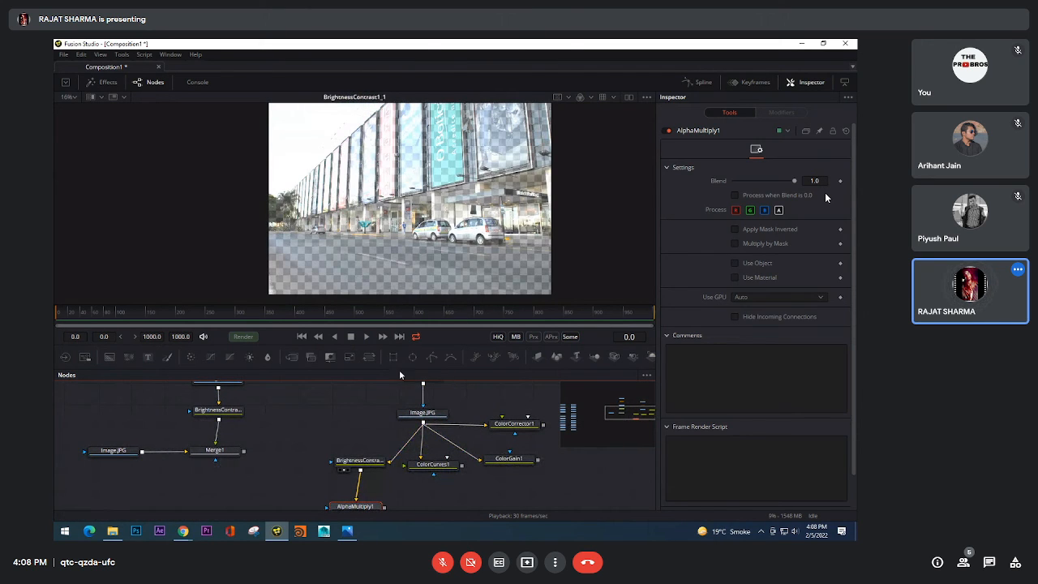
left_click_drag(397, 461, 453, 205)
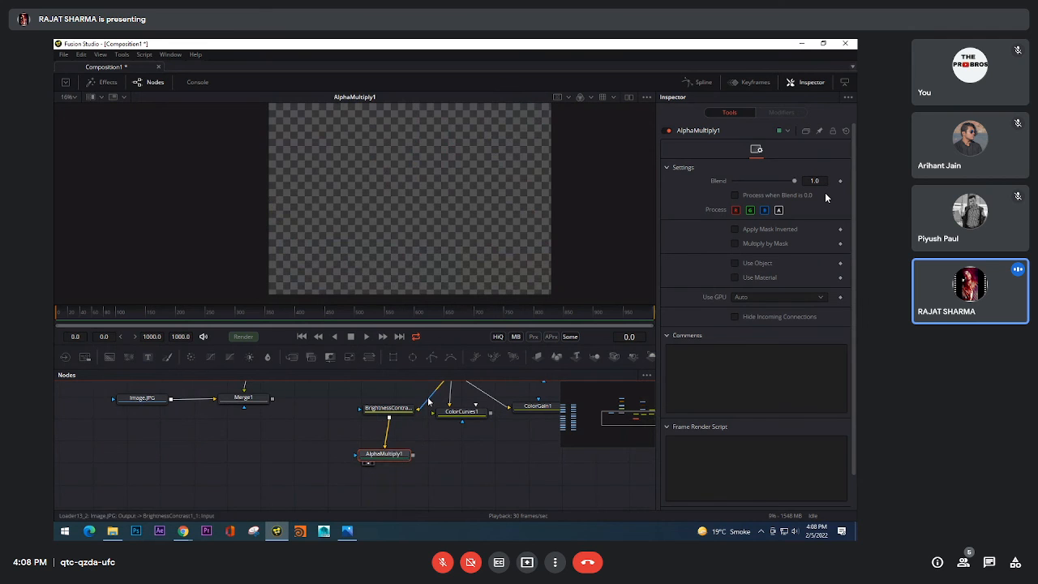
Step: Minimize the composition window to show the desktop
scroll(431, 412, "down", 5)
left_click_drag(440, 416, 419, 454)
left_click_drag(326, 451, 429, 424)
scroll(414, 426, "up", 3)
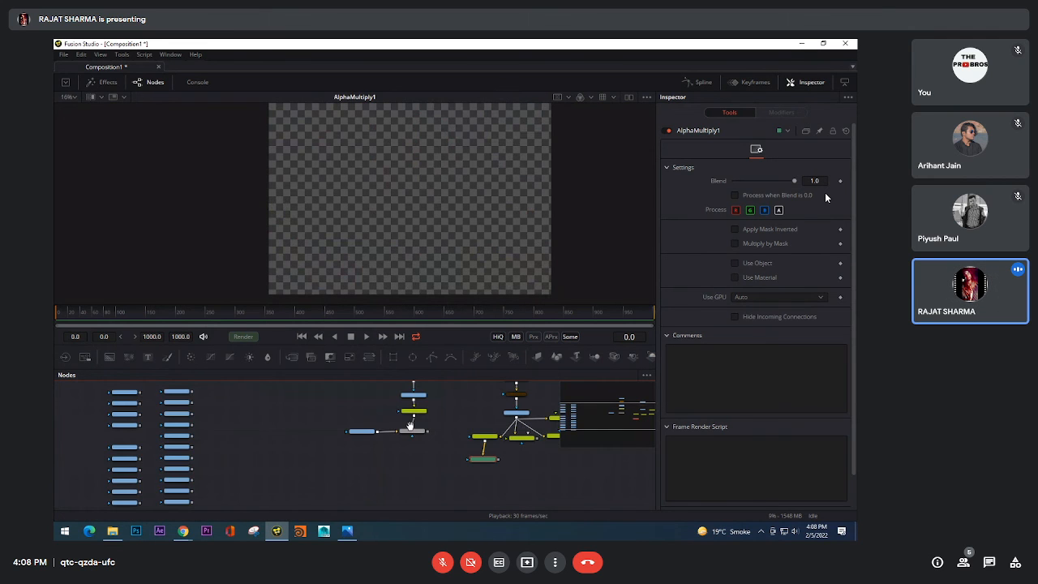
left_click(801, 45)
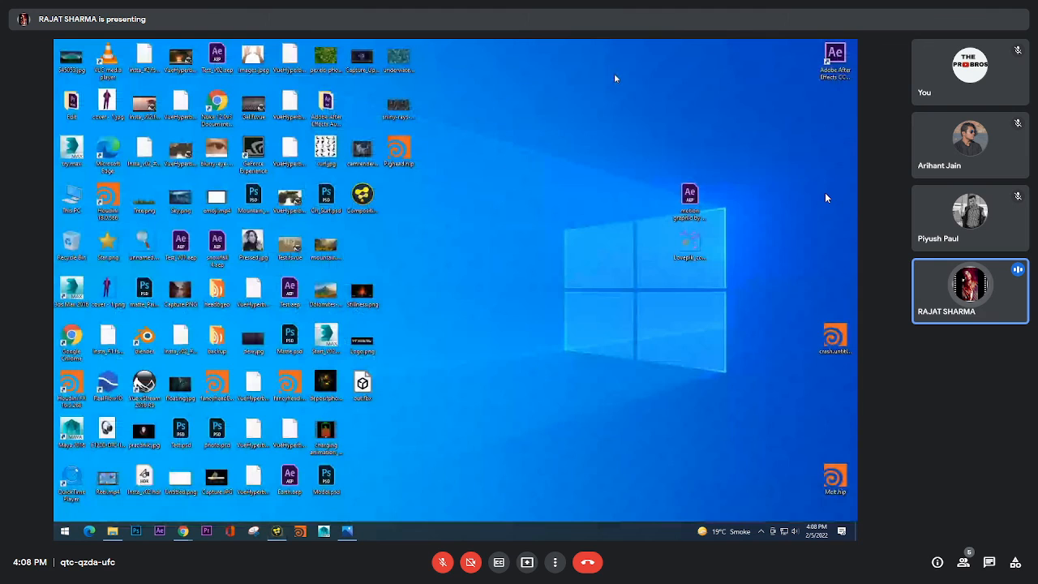